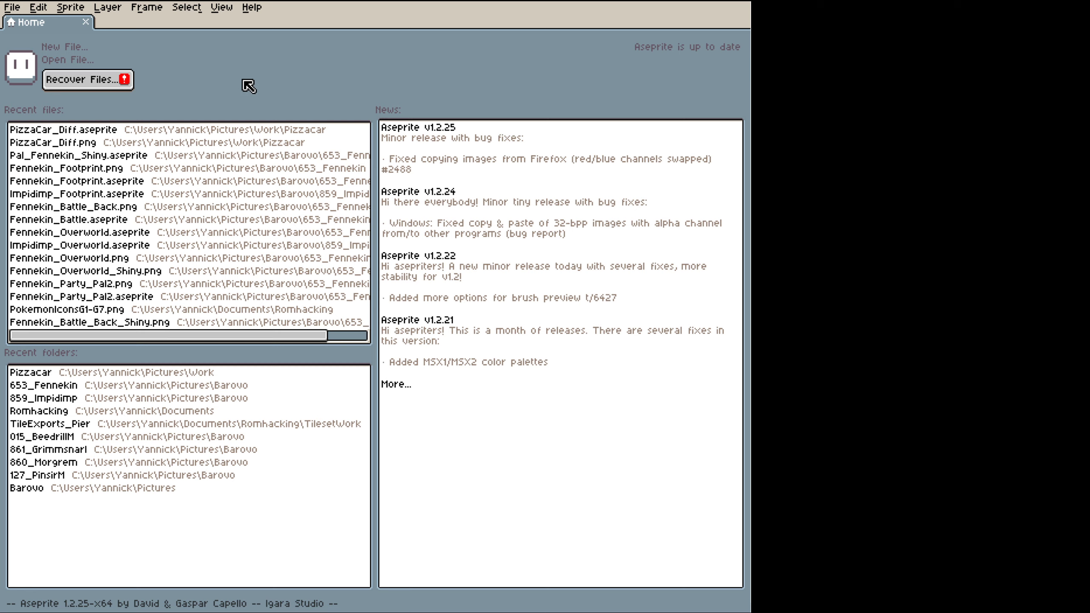
Step: Create a new 80 × 80 px sprite in Indexed color mode with a black background and square pixels
click(12, 7)
click(24, 25)
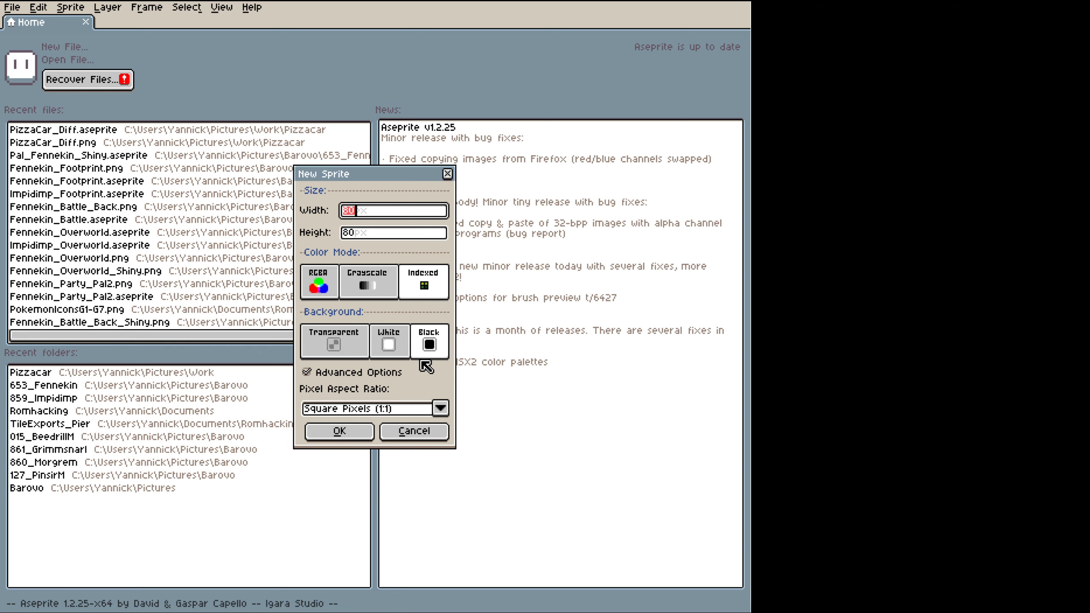
click(347, 432)
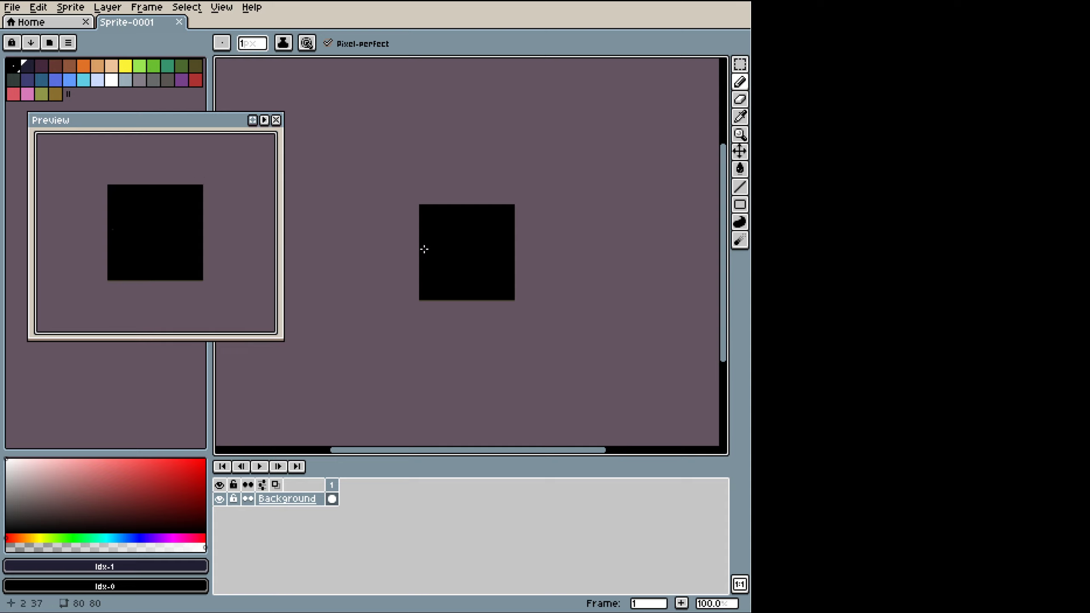
scroll(425, 249, up, 2)
scroll(458, 258, down, 5)
scroll(462, 253, up, 1)
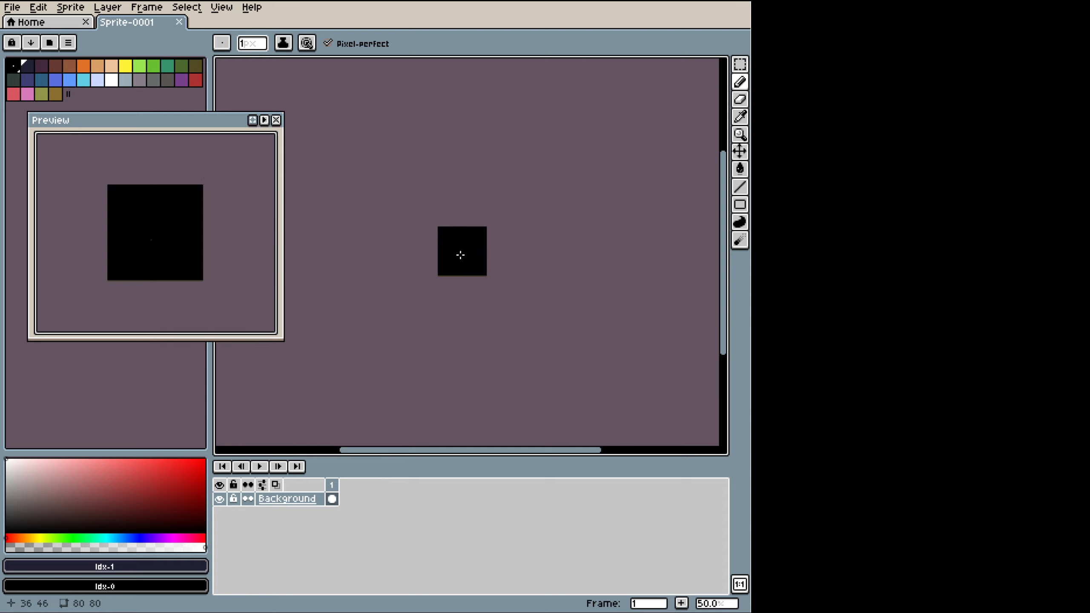
scroll(460, 254, up, 6)
scroll(460, 249, down, 2)
scroll(461, 247, down, 1)
scroll(461, 243, up, 1)
scroll(461, 244, down, 1)
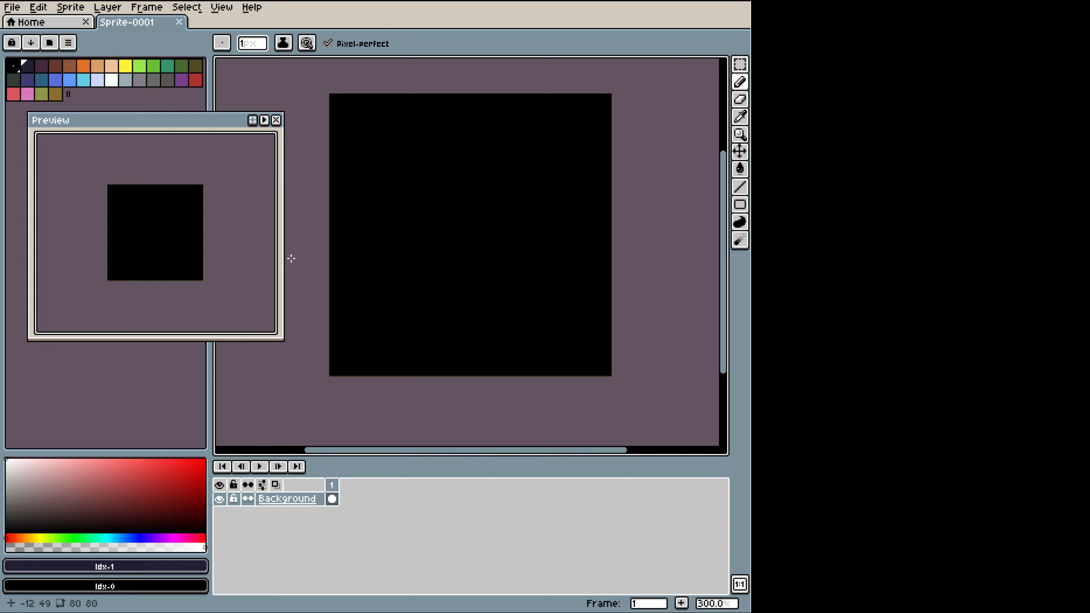
scroll(469, 233, down, 2)
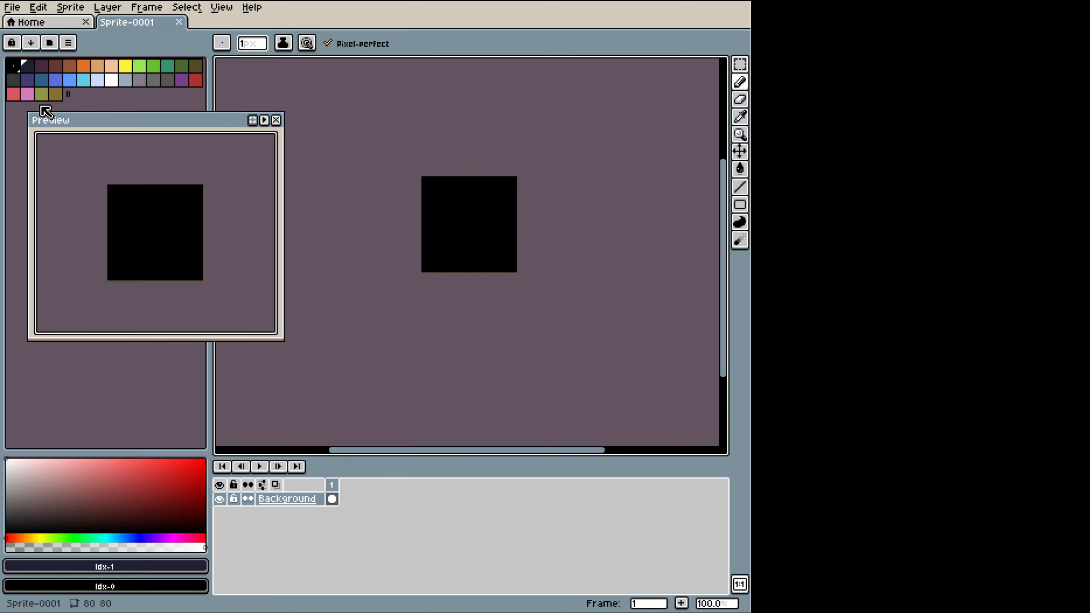
Step: Replace the default palette with one created from the current sprite
click(68, 43)
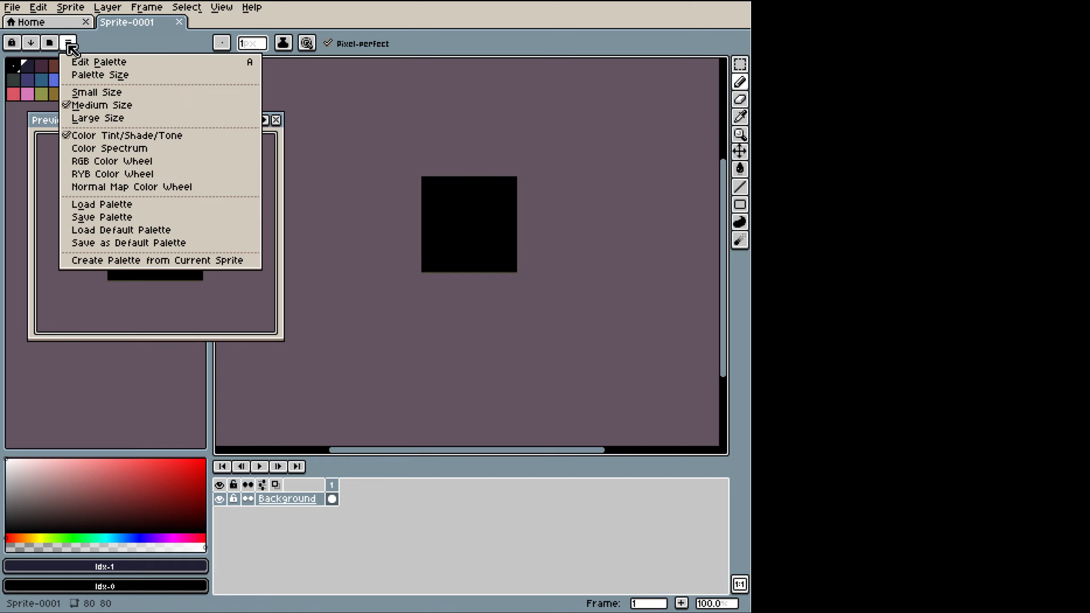
click(131, 264)
click(464, 358)
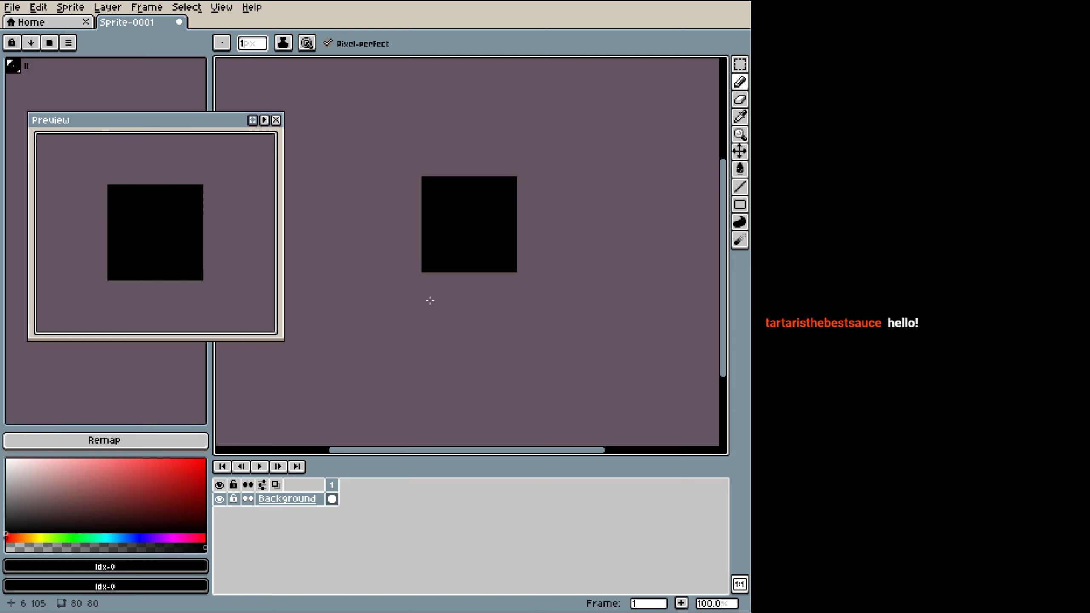
click(68, 43)
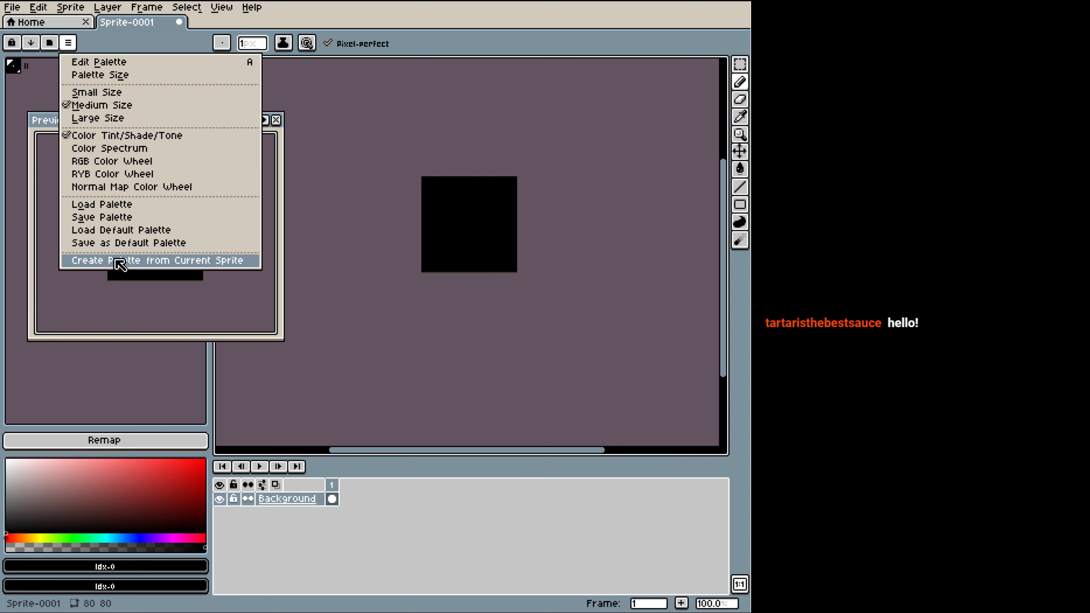
click(316, 237)
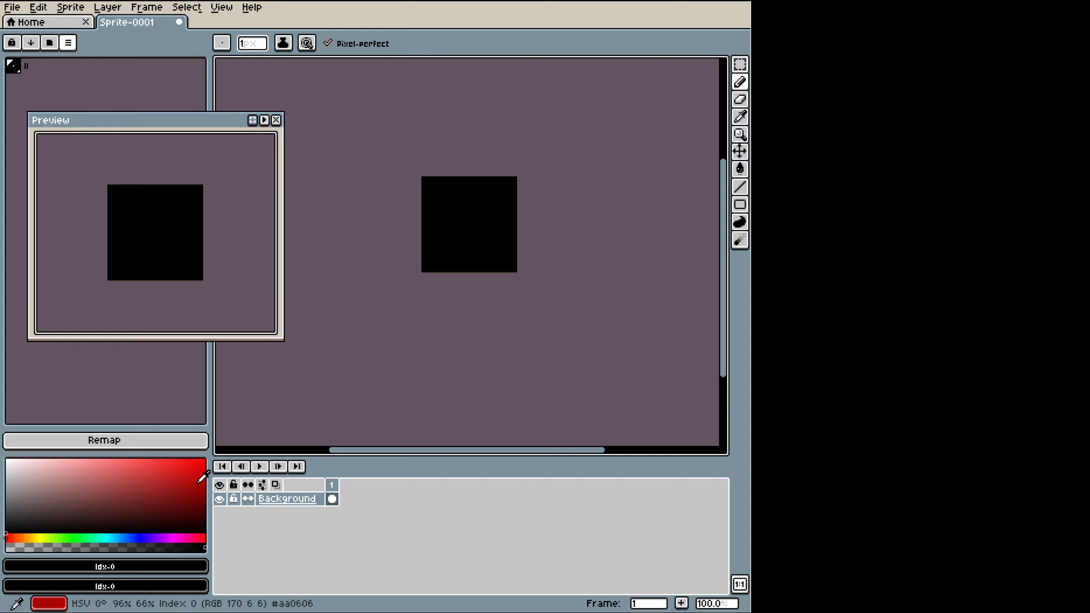
Step: Recolor palette entry 0, used by the background, to magenta #d206ba
click(179, 469)
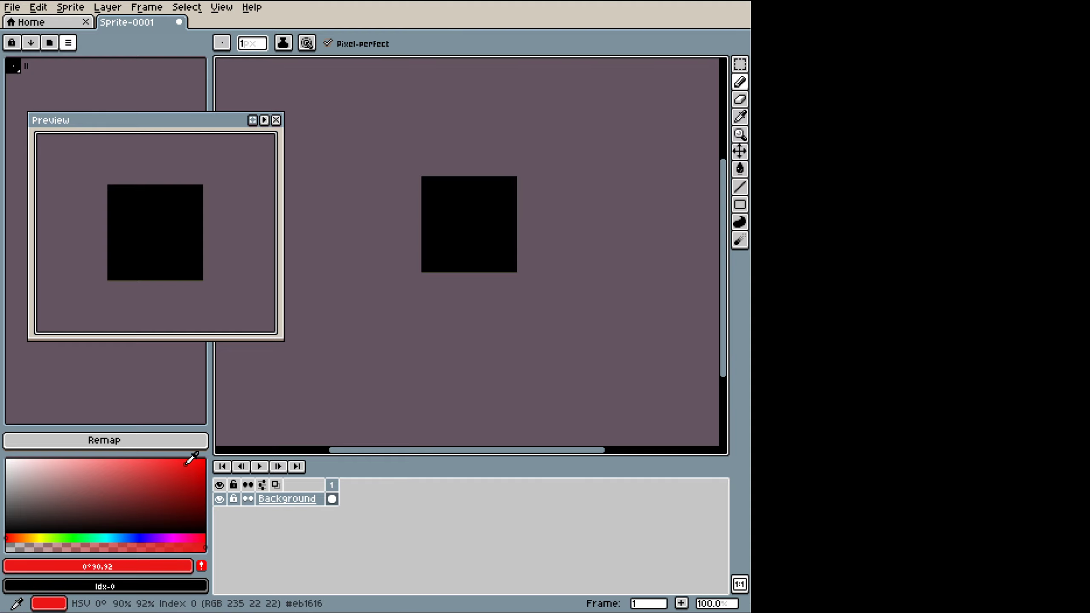
click(12, 65)
drag(152, 515, 174, 491)
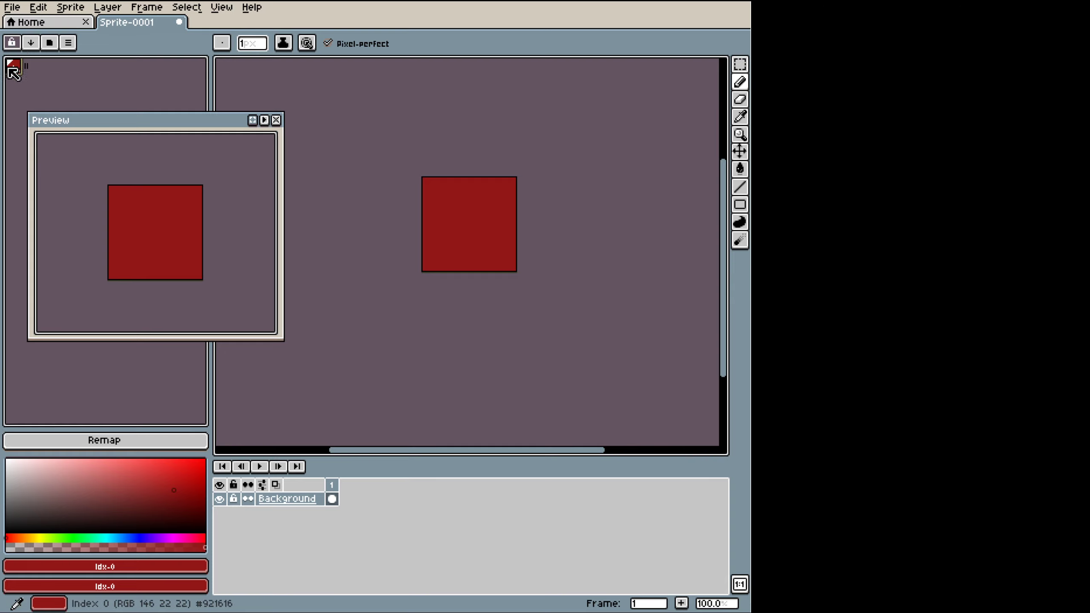
drag(193, 465, 203, 464)
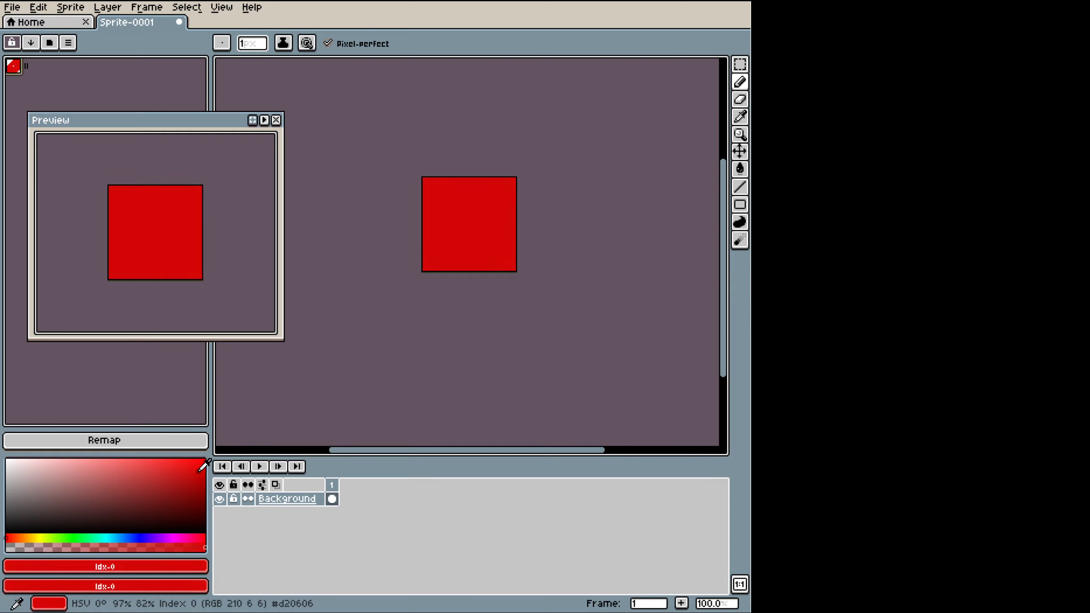
click(181, 538)
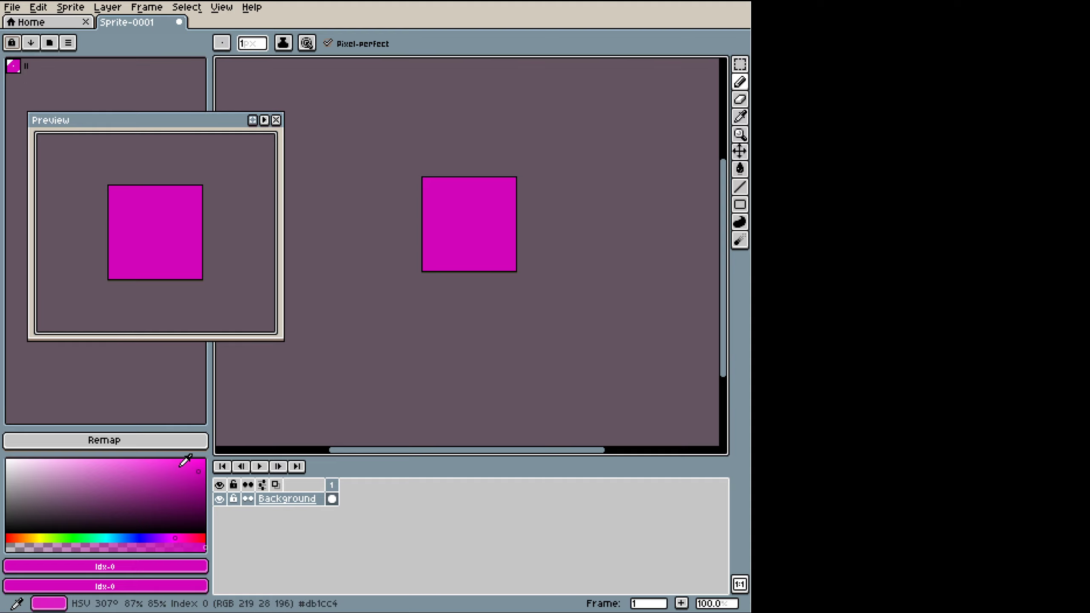
Step: Add a second color to the palette and set it to black
mouse_move(176, 493)
mouse_down()
mouse_move(178, 504)
mouse_move(146, 477)
mouse_move(176, 497)
mouse_move(140, 492)
mouse_up()
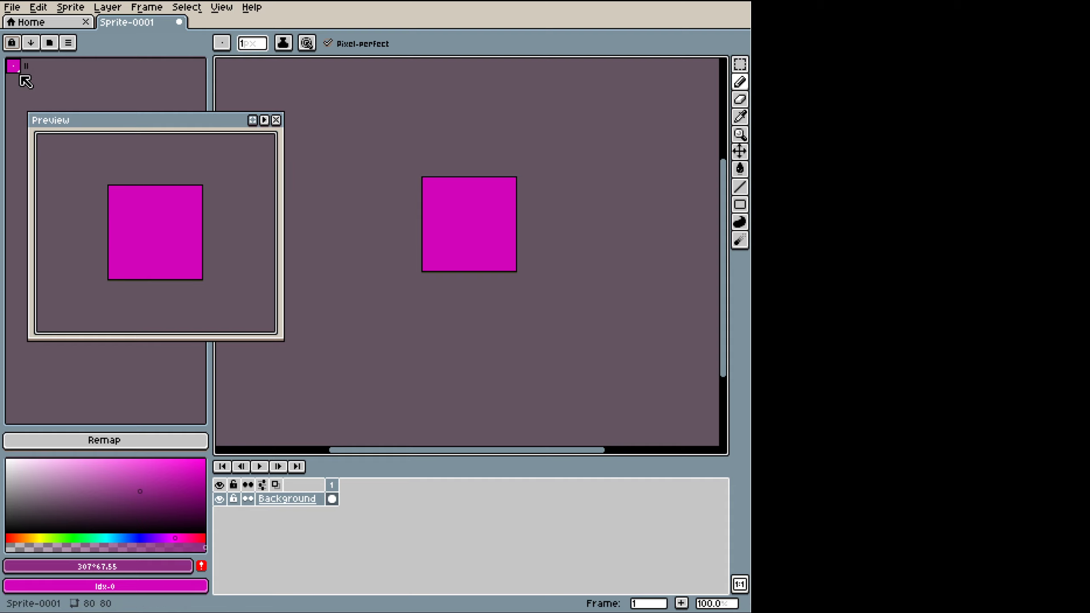
click(202, 567)
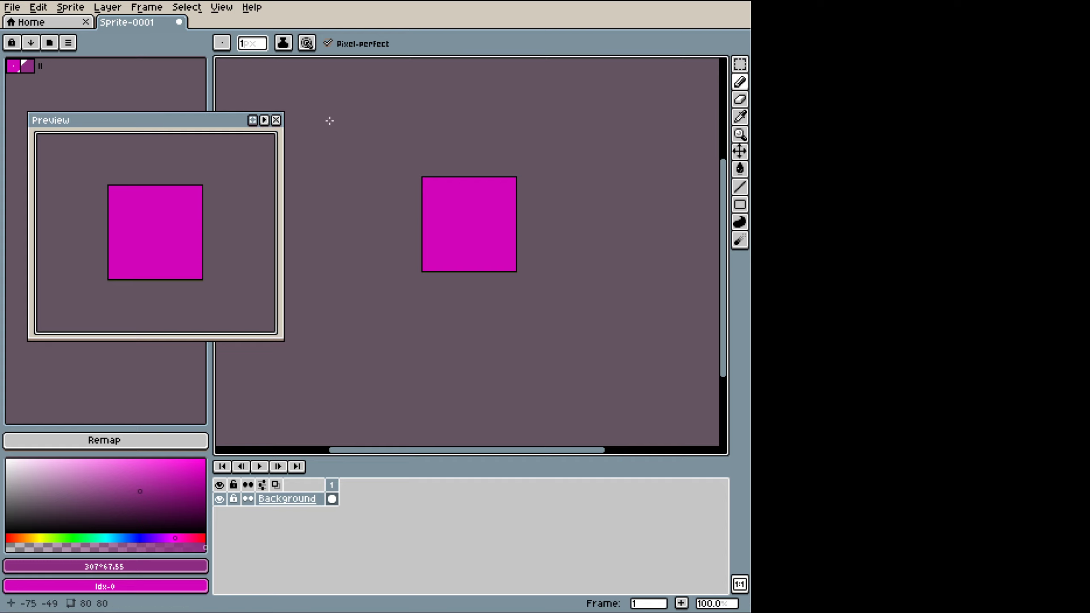
click(31, 66)
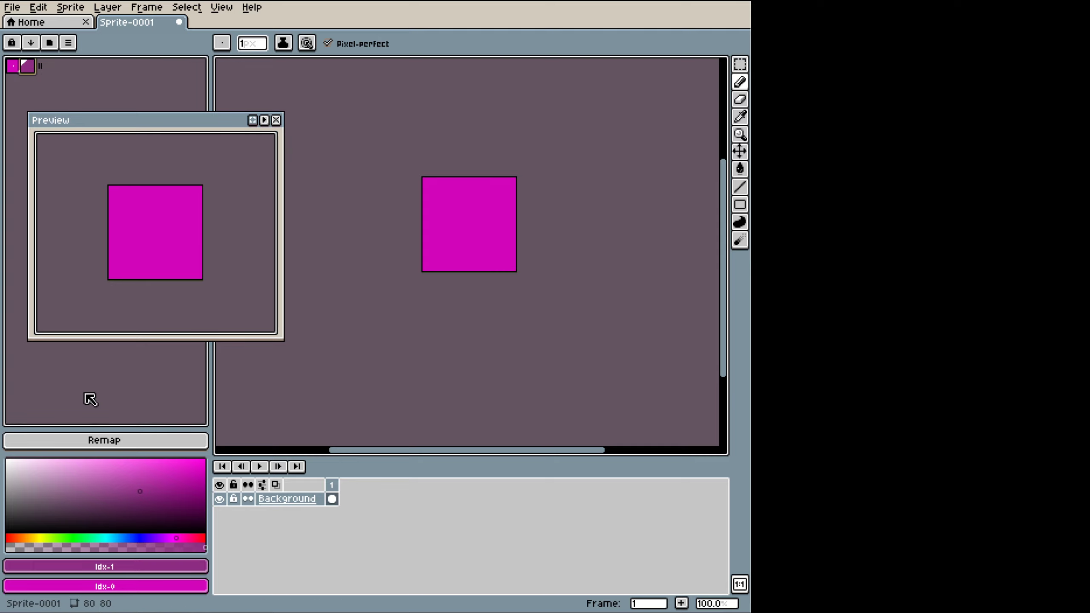
click(180, 511)
drag(178, 512, 205, 532)
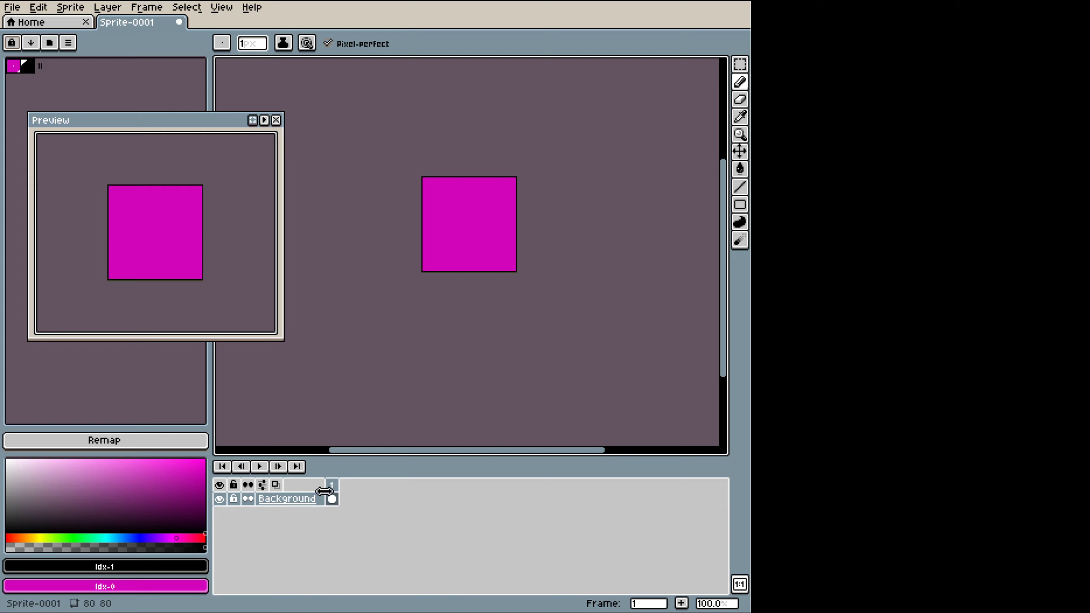
Step: Add a new layer above the background and scribble black freehand curves on it with the 1 px Pencil
key(shift+n)
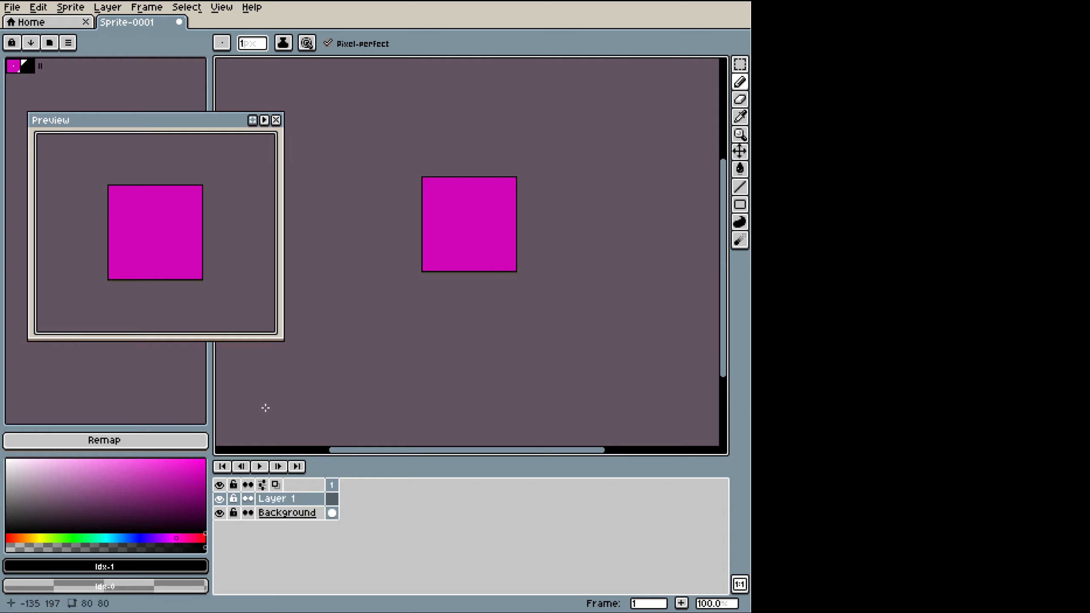
click(28, 66)
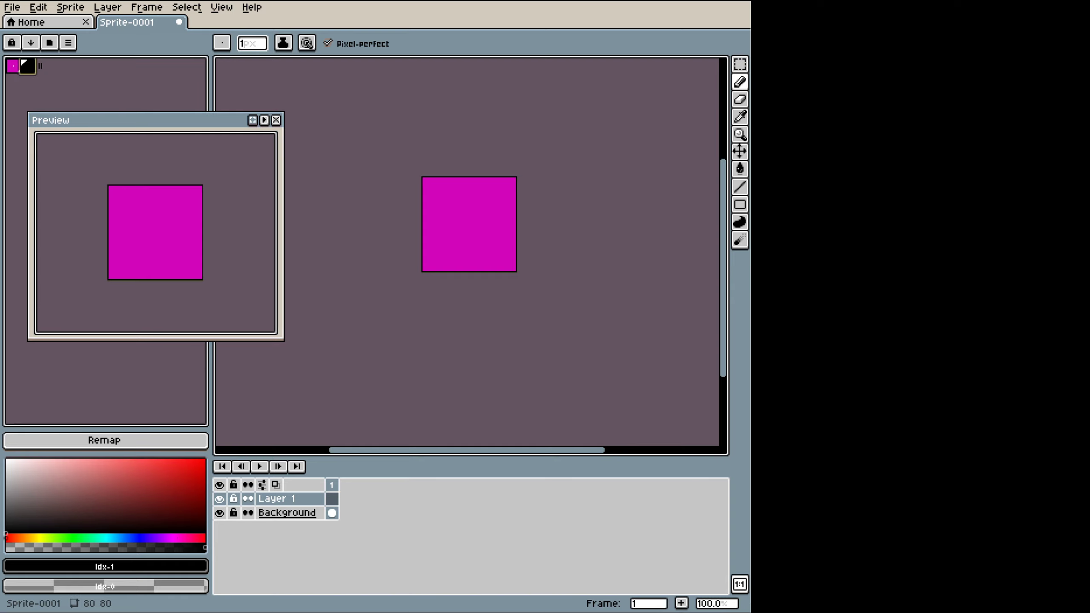
click(742, 84)
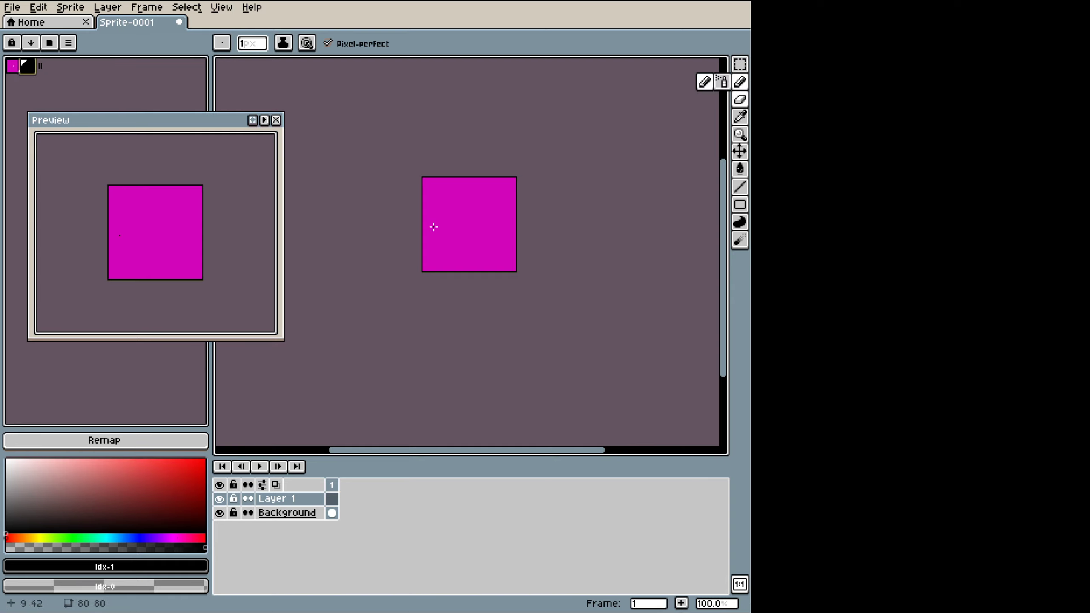
mouse_move(467, 203)
mouse_down()
mouse_move(433, 215)
mouse_move(467, 231)
mouse_up()
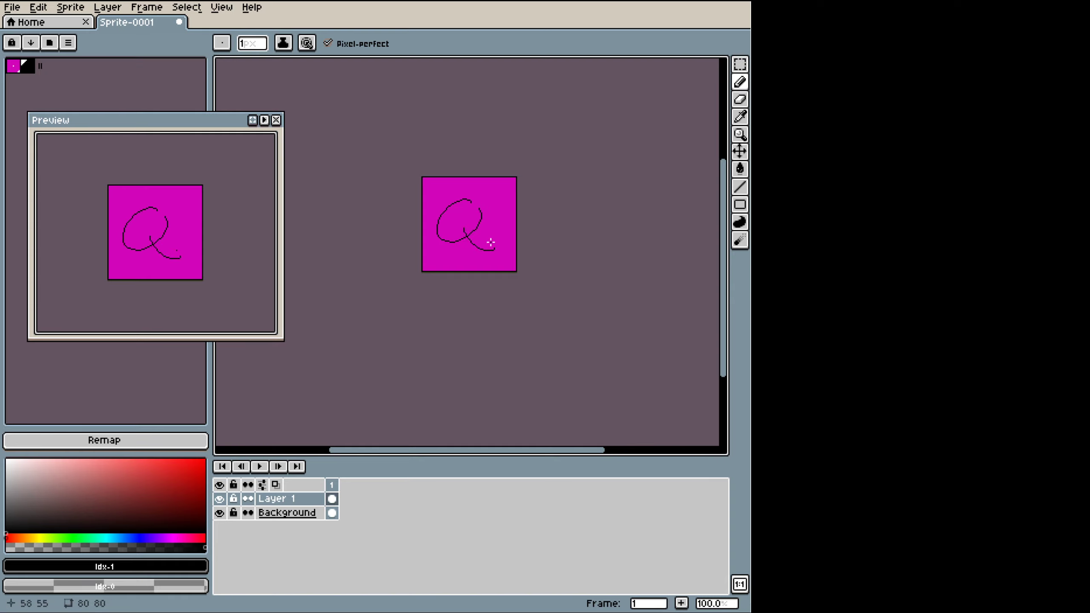
drag(493, 203, 496, 221)
Step: Try a rectangular selection about 41 × 44 px over the scribble and an elliptical selection
key(w)
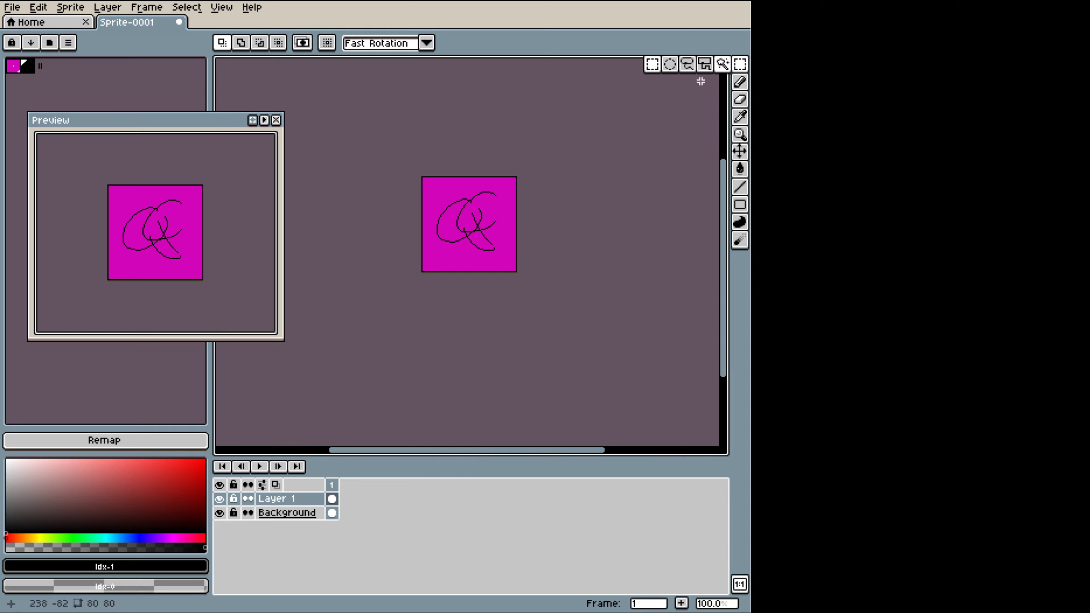
drag(510, 181, 458, 237)
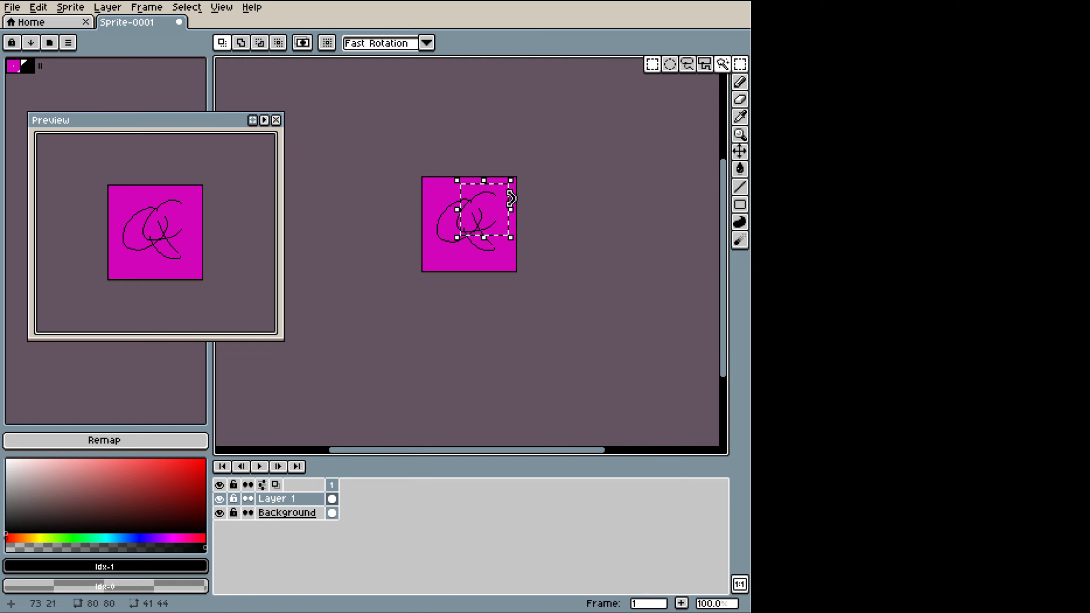
click(669, 63)
mouse_move(437, 188)
mouse_down()
mouse_move(503, 242)
mouse_move(467, 267)
mouse_move(443, 241)
mouse_move(507, 210)
mouse_up()
Step: Lasso the lower part of the scribble, stretch it to 130% height, rotate it about -24.1° and deselect
click(740, 64)
click(687, 64)
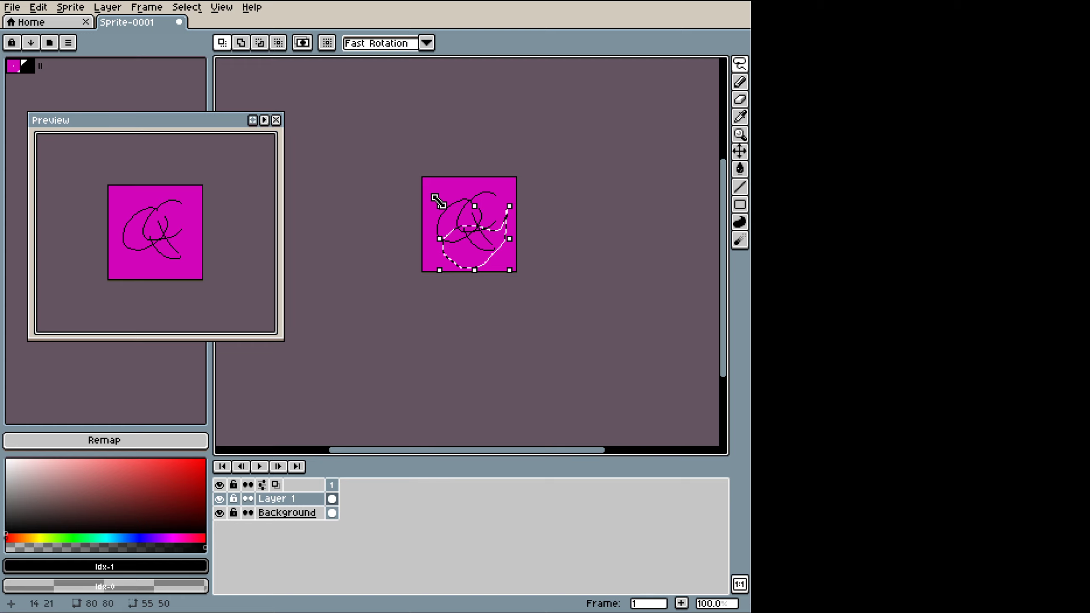
mouse_move(438, 190)
mouse_down()
mouse_move(510, 228)
mouse_move(498, 206)
mouse_move(446, 232)
mouse_up()
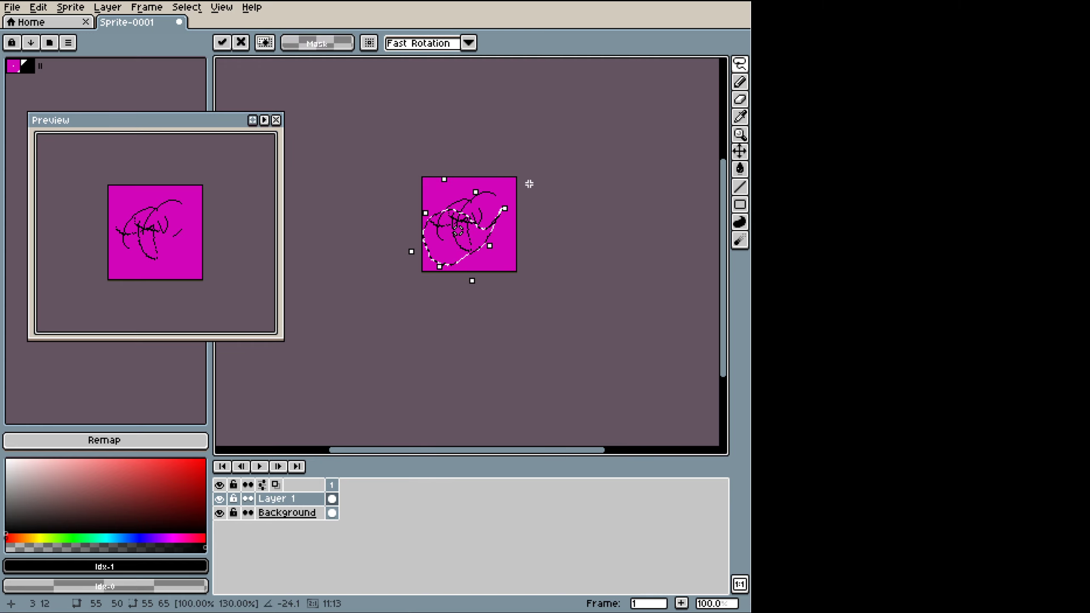
click(535, 147)
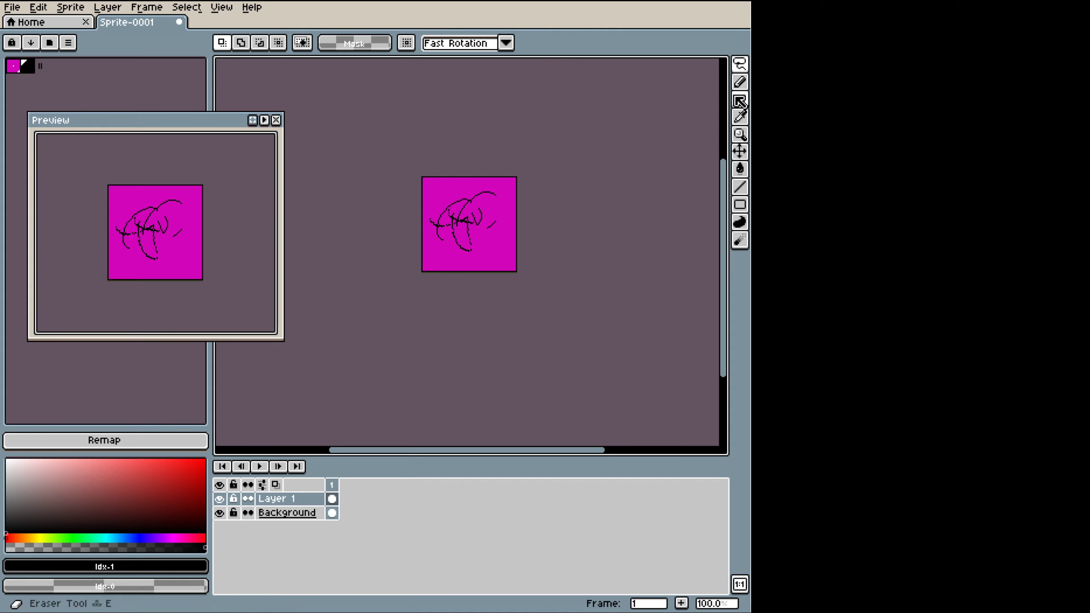
Step: Erase the whole scribble from Layer 1, enlarging the Eraser to 27 px
click(741, 101)
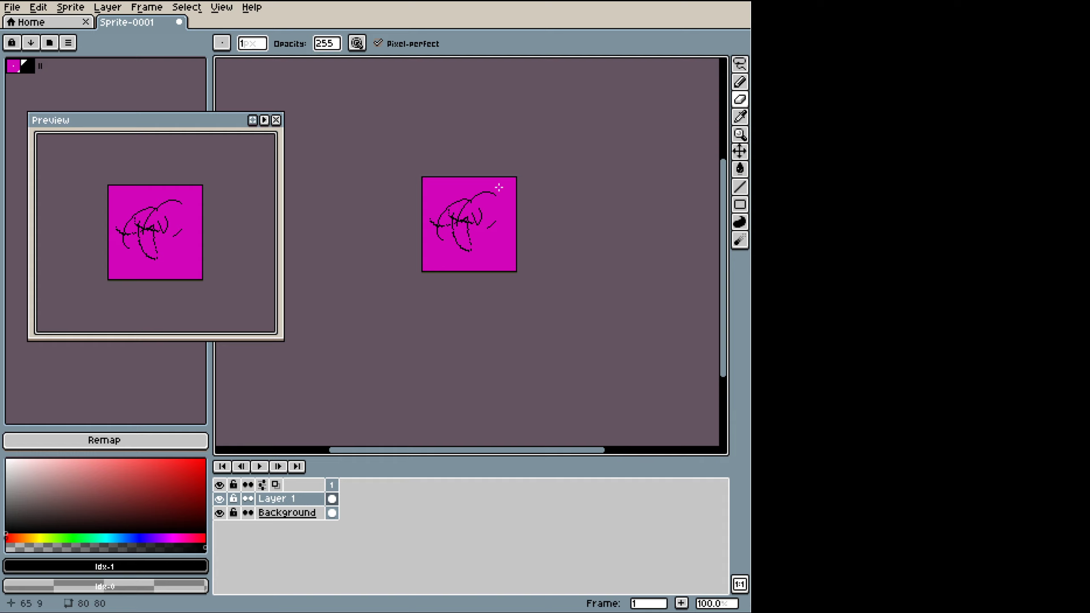
drag(499, 188, 483, 193)
click(243, 44)
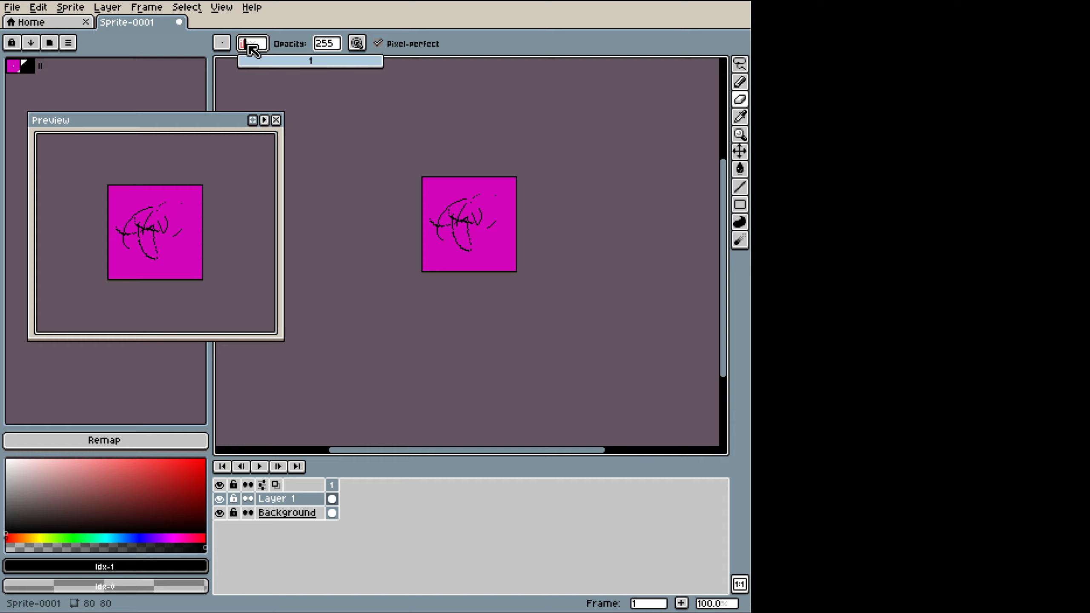
drag(250, 66, 302, 63)
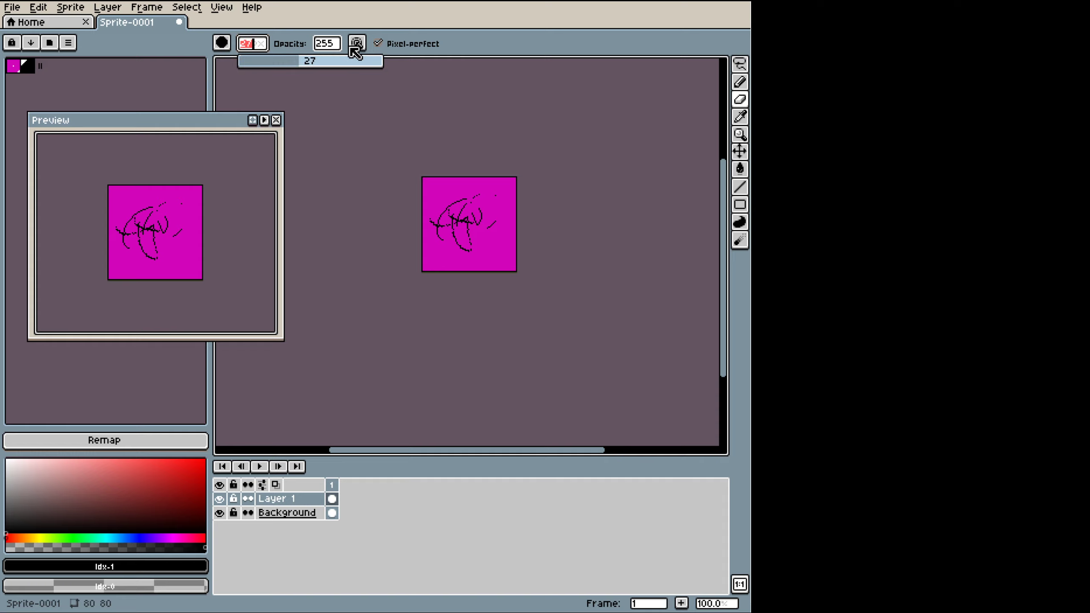
mouse_move(426, 170)
mouse_down()
mouse_move(446, 213)
mouse_move(475, 203)
mouse_move(436, 240)
mouse_move(467, 183)
mouse_up()
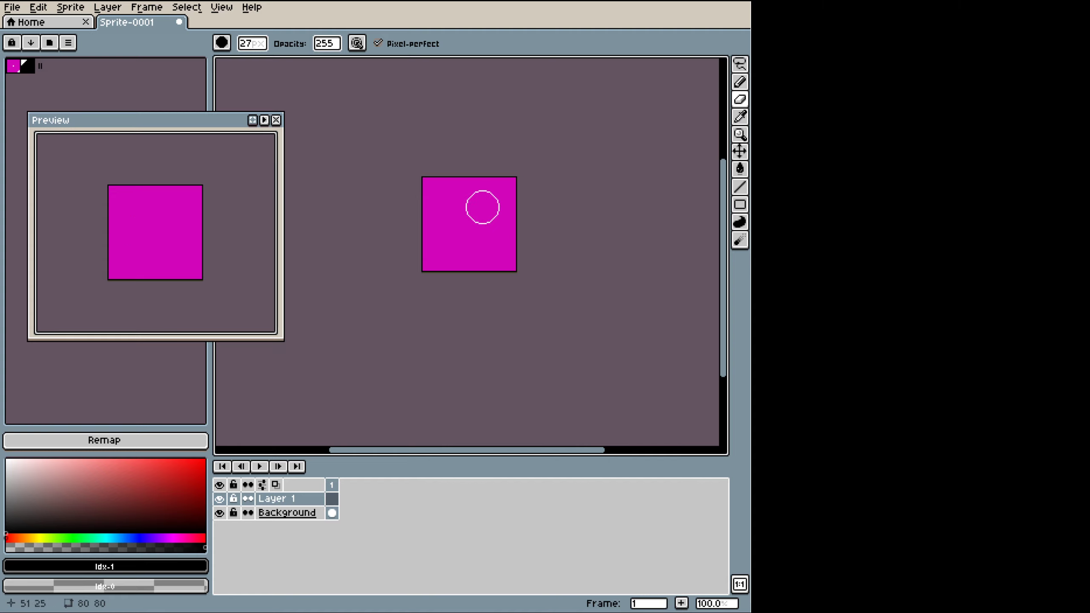
Step: Sample the magenta background color with the Eyedropper
key(i)
key(alt)
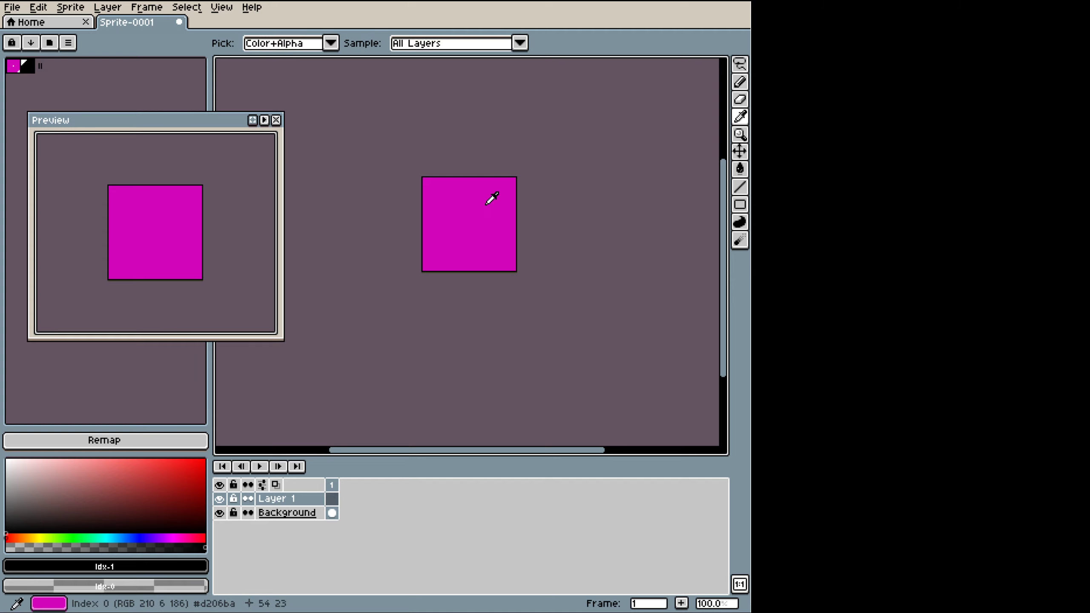
click(479, 204)
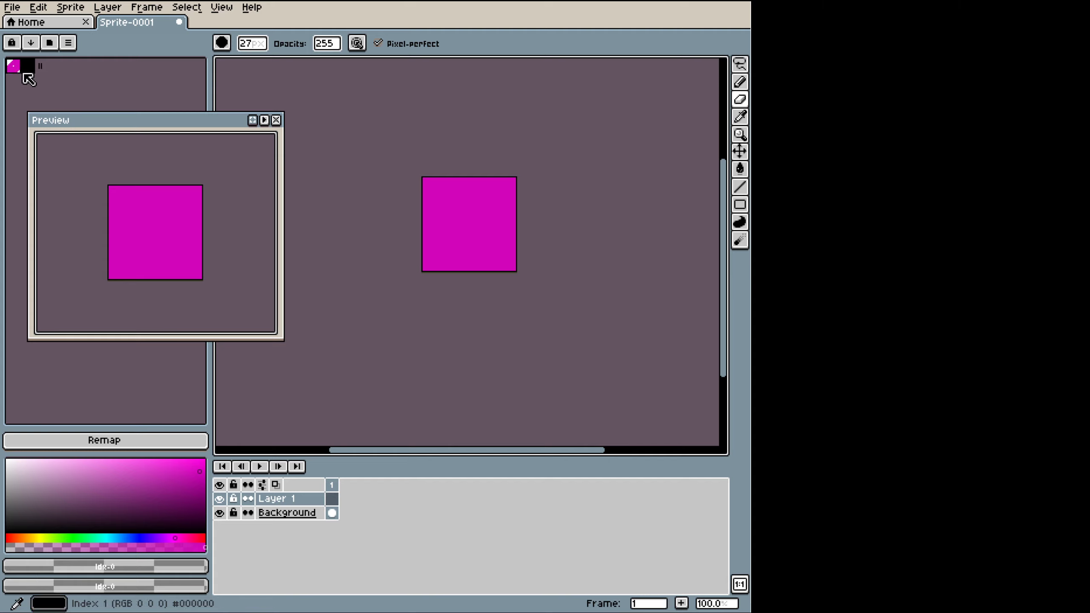
Step: Paint a solid black blob on the upper half of Layer 1 with the Pencil at 20 px
click(25, 65)
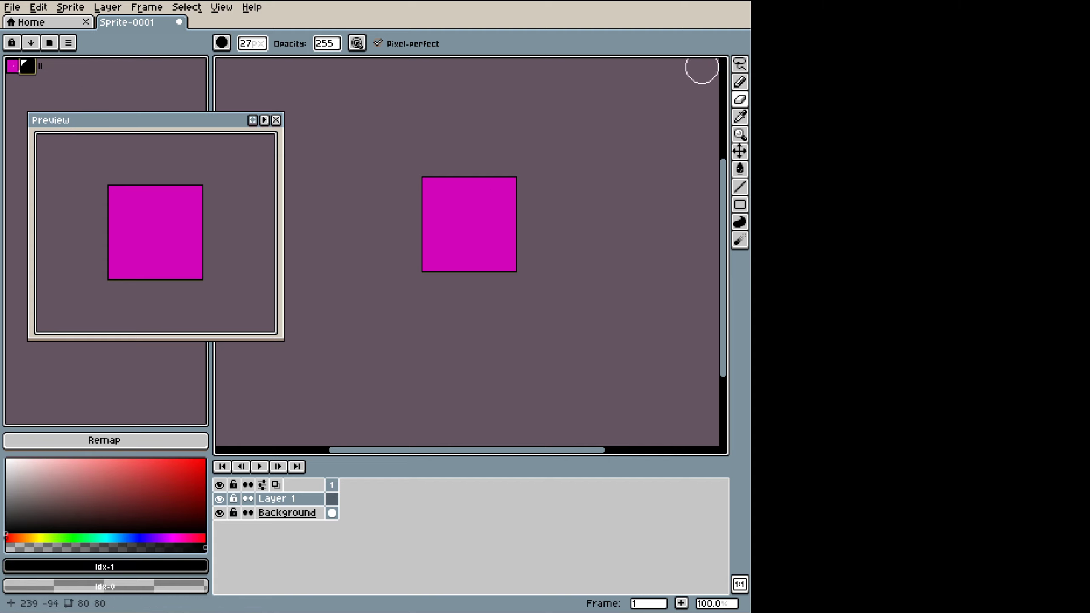
click(740, 82)
drag(245, 54, 286, 66)
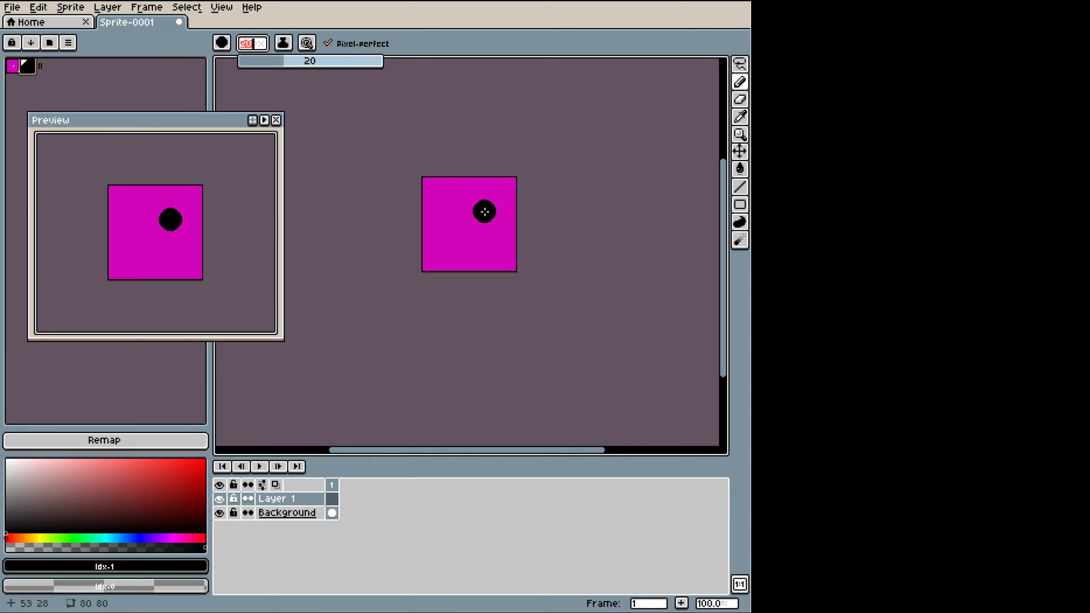
mouse_move(479, 214)
mouse_down()
mouse_move(489, 199)
mouse_move(472, 231)
mouse_up()
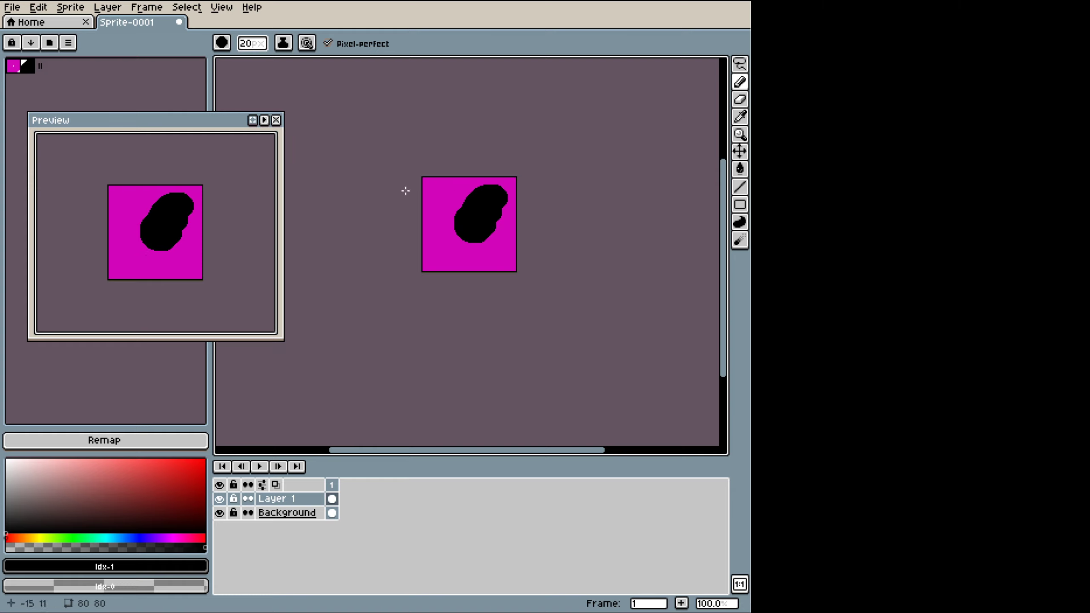
Step: Remove the left part of the black blob by painting over it with the sampled magenta, then hide and reshow the Background layer
alt+click(447, 188)
drag(448, 226, 451, 204)
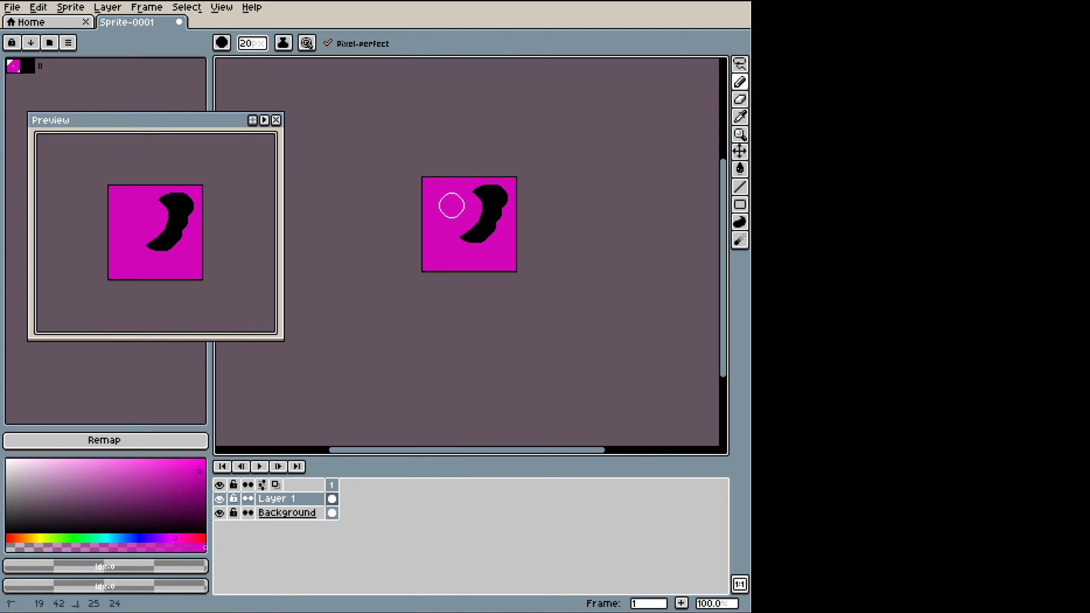
click(219, 514)
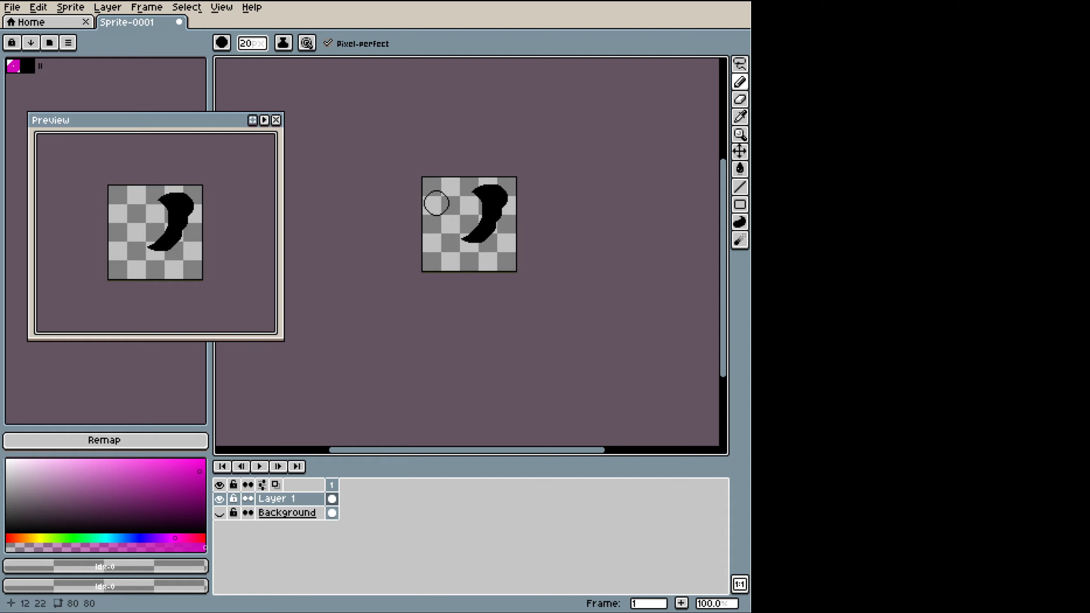
click(220, 514)
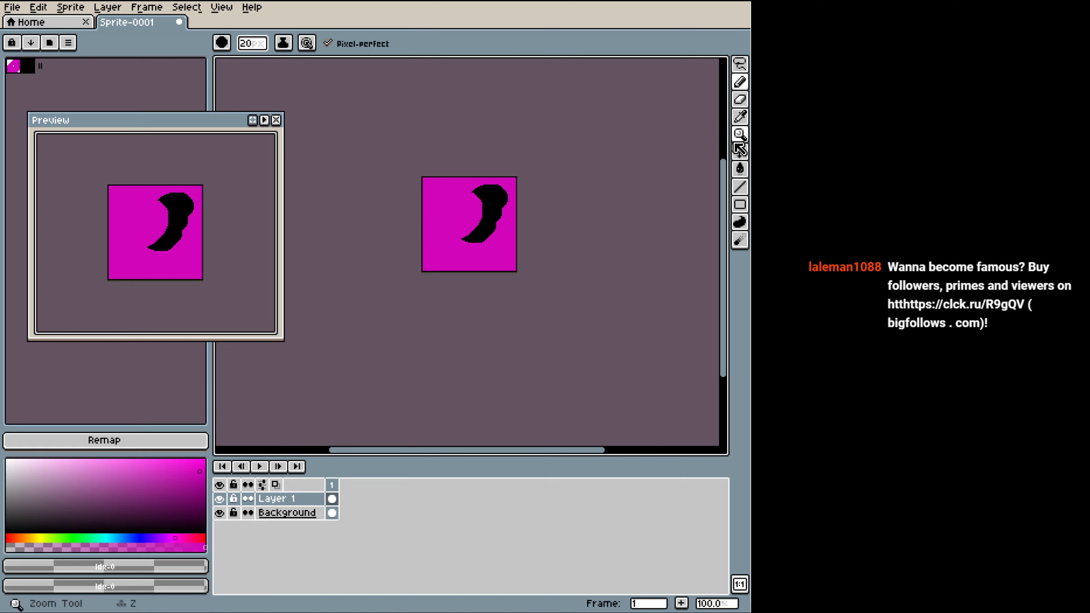
Step: Try filling the area around the black shape with black using the Paint Bucket, then undo the fill
click(738, 174)
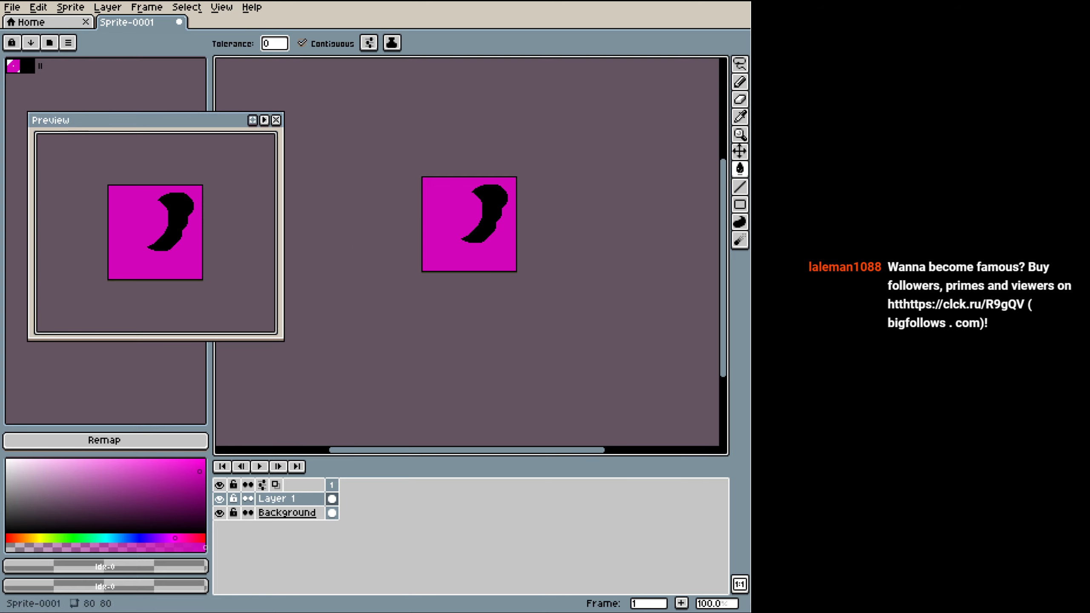
click(26, 66)
click(456, 228)
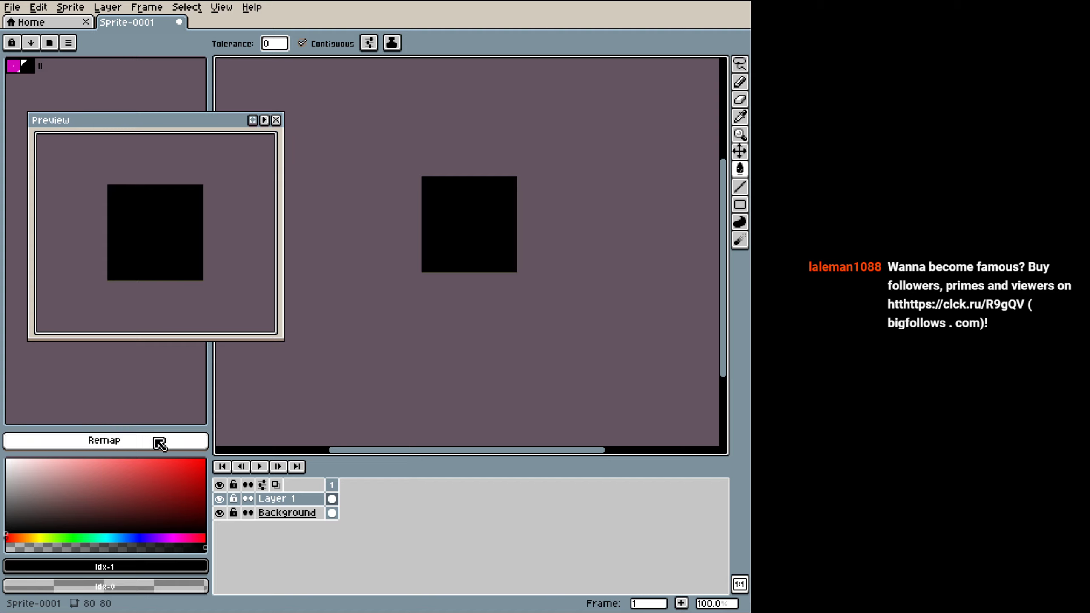
key(v)
key(ctrl+z)
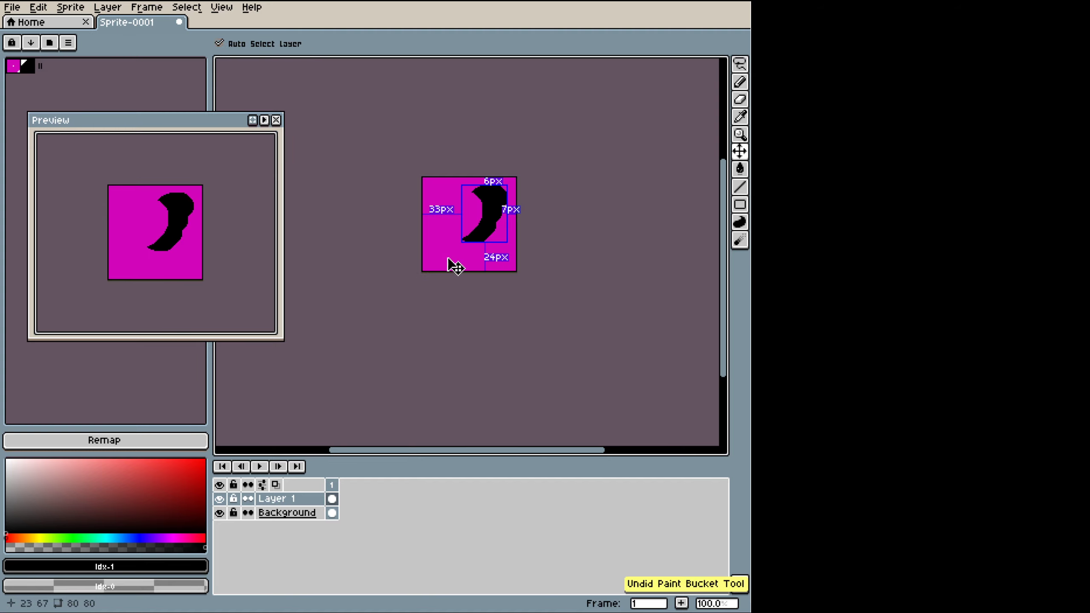
key(g)
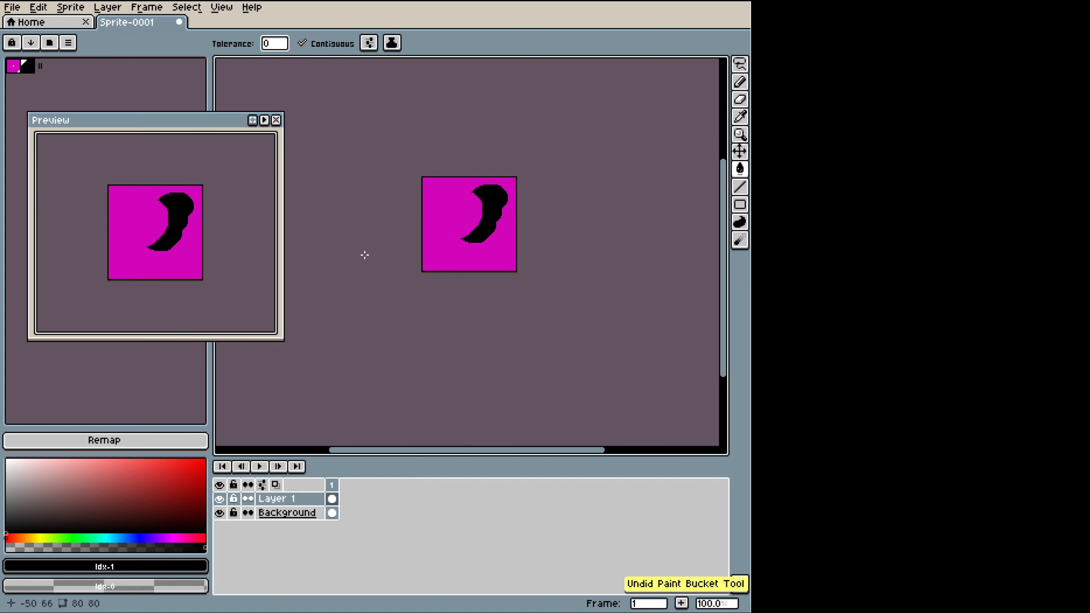
Step: Clear the remaining black shape from Layer 1 by painting over it with the sampled magenta using the Pencil
click(740, 81)
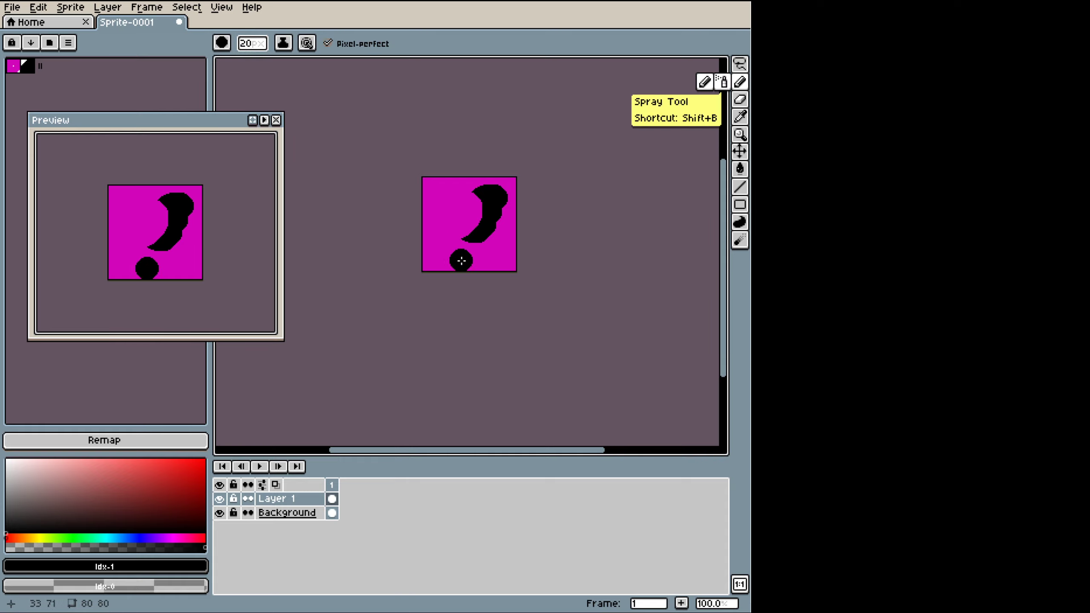
alt+click(445, 226)
drag(470, 241, 465, 196)
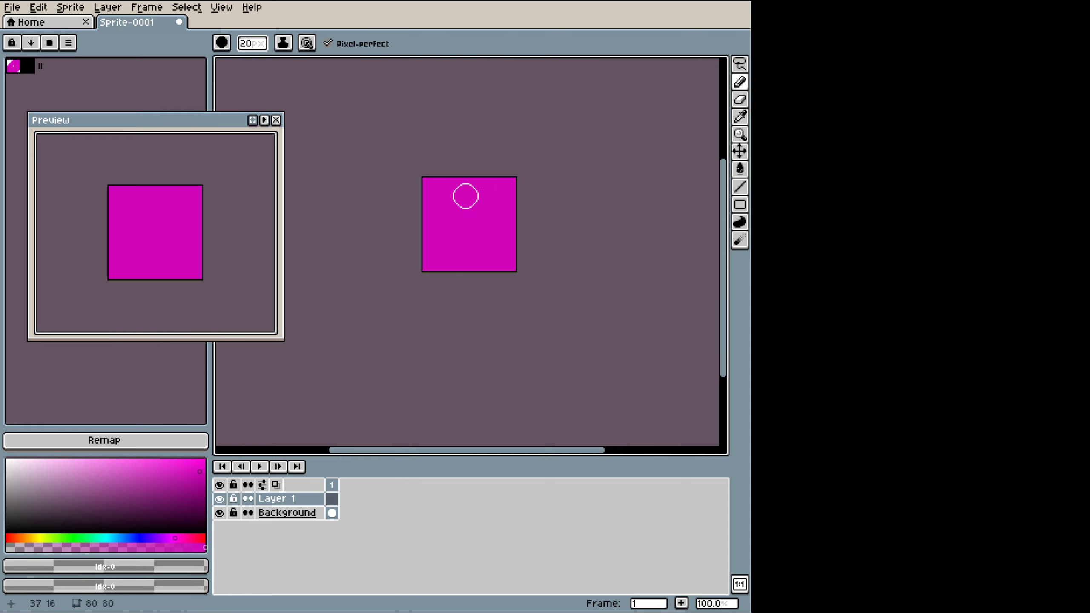
Step: Set the Pencil size to 1 px and choose black as the drawing color
click(249, 43)
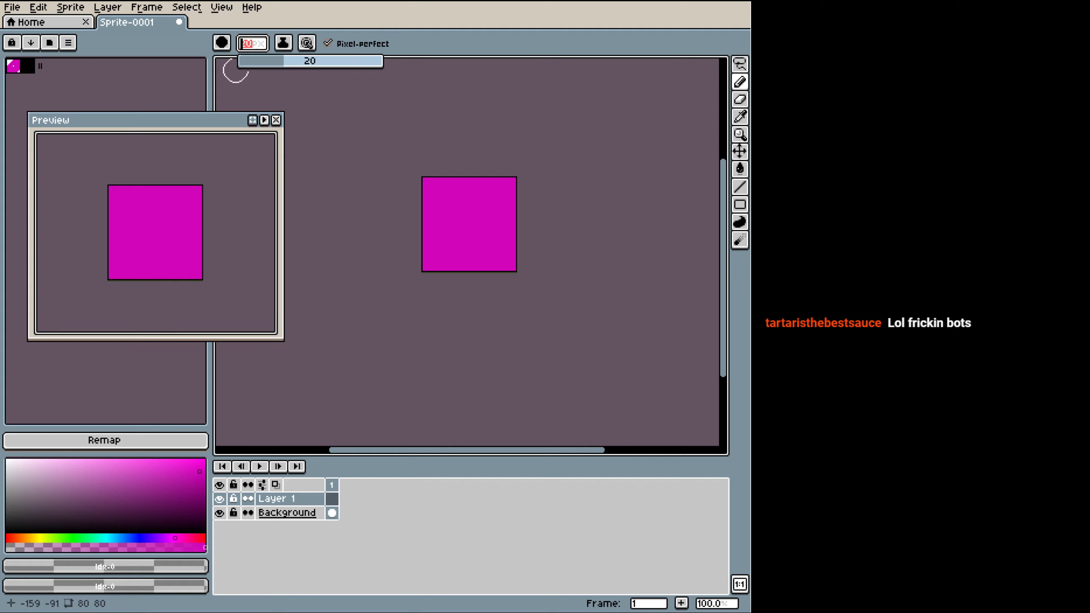
text(1)
key(Return)
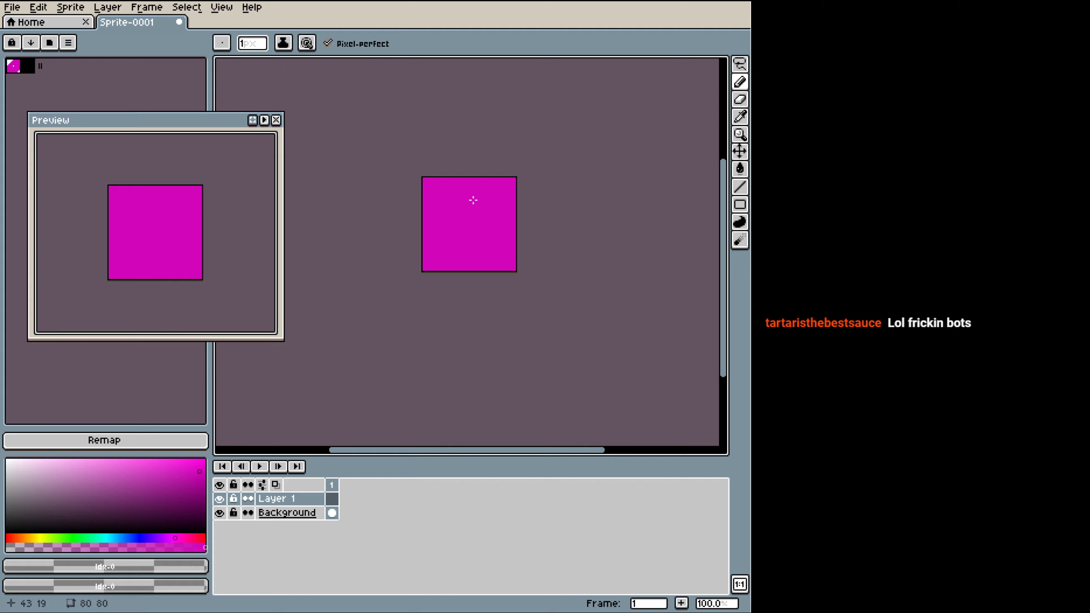
click(28, 66)
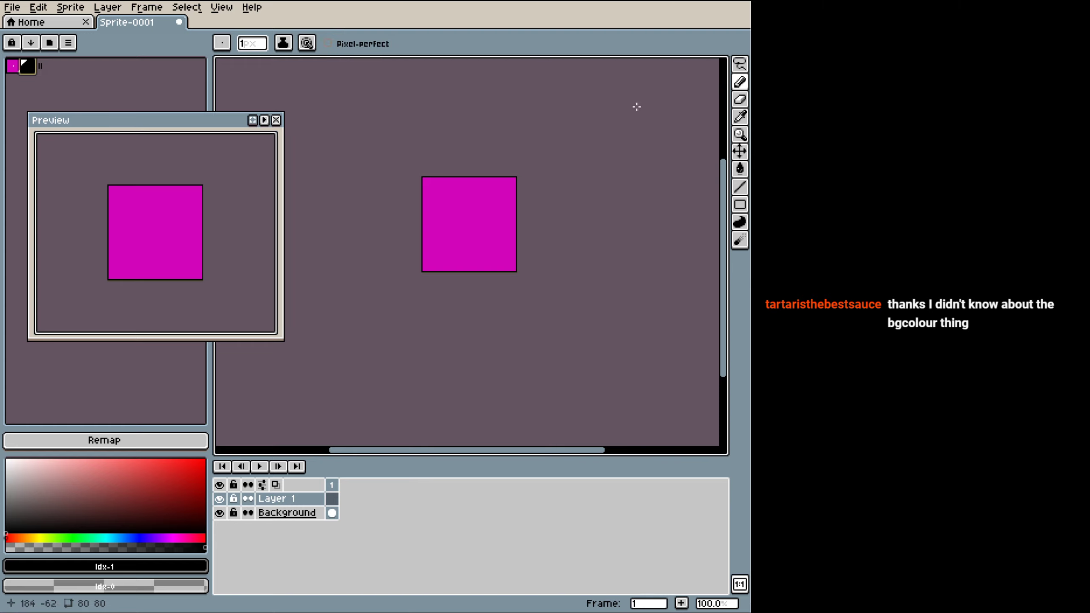
Step: Draw a short open curve freehand in the upper left of the canvas with Pixel-perfect off
scroll(458, 208, up, 2)
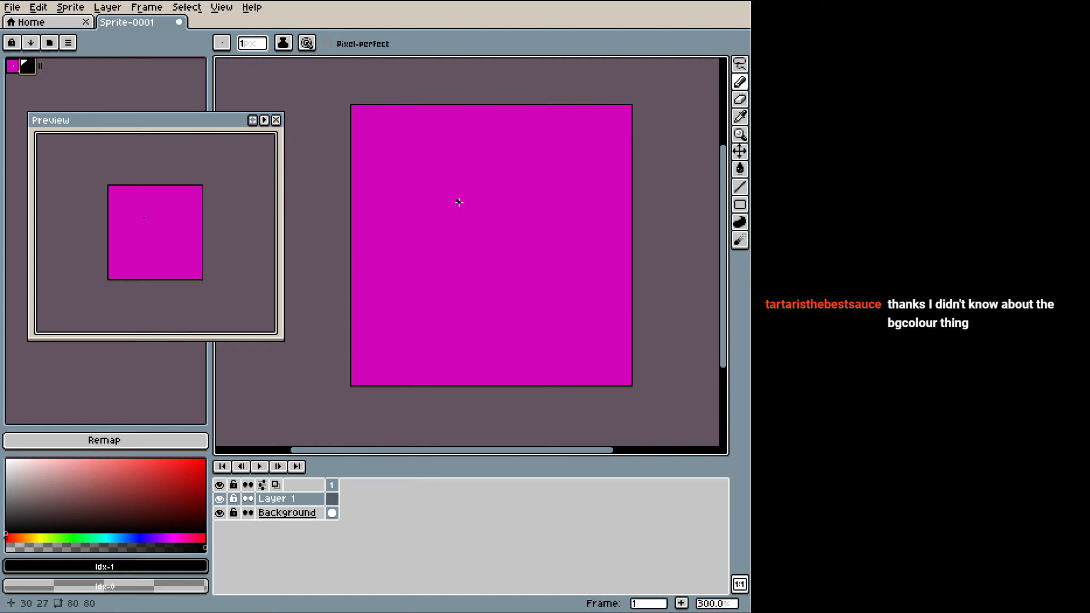
scroll(457, 208, up, 1)
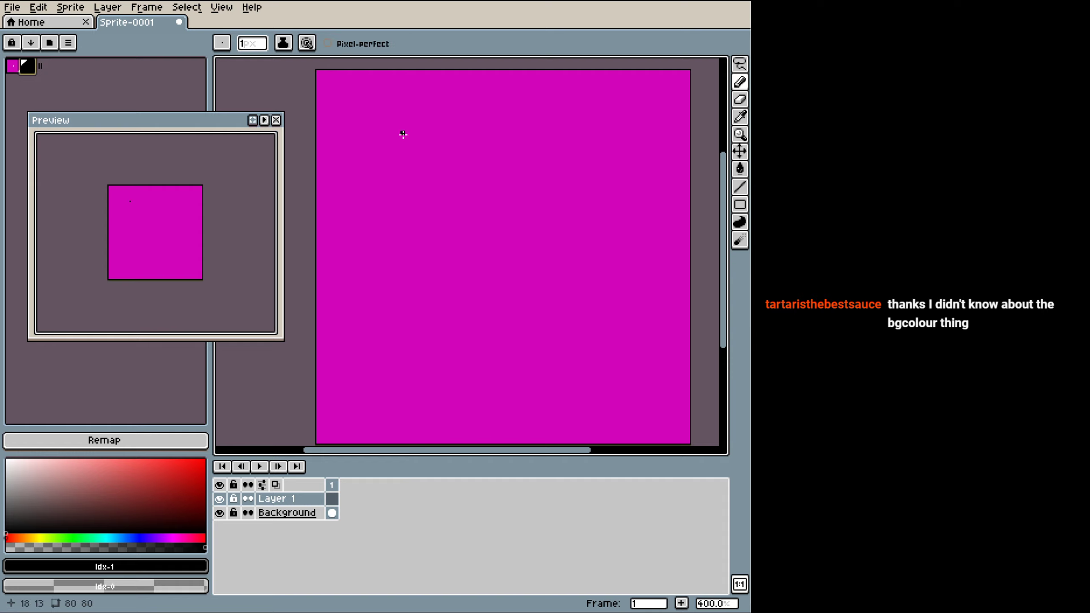
drag(403, 137, 459, 158)
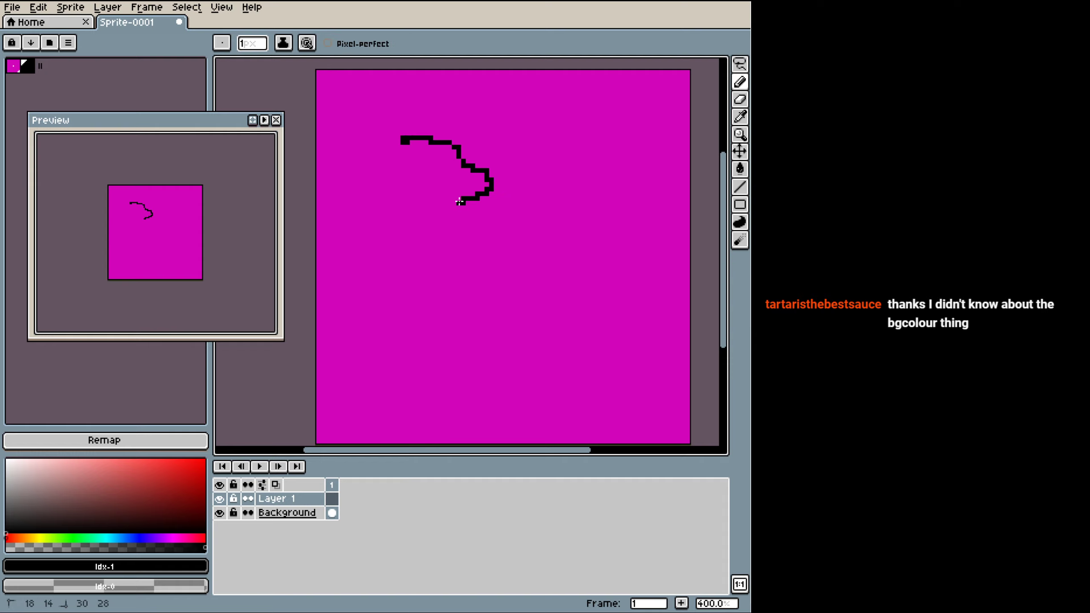
mouse_move(460, 202)
mouse_down()
mouse_move(427, 202)
mouse_move(406, 184)
mouse_up()
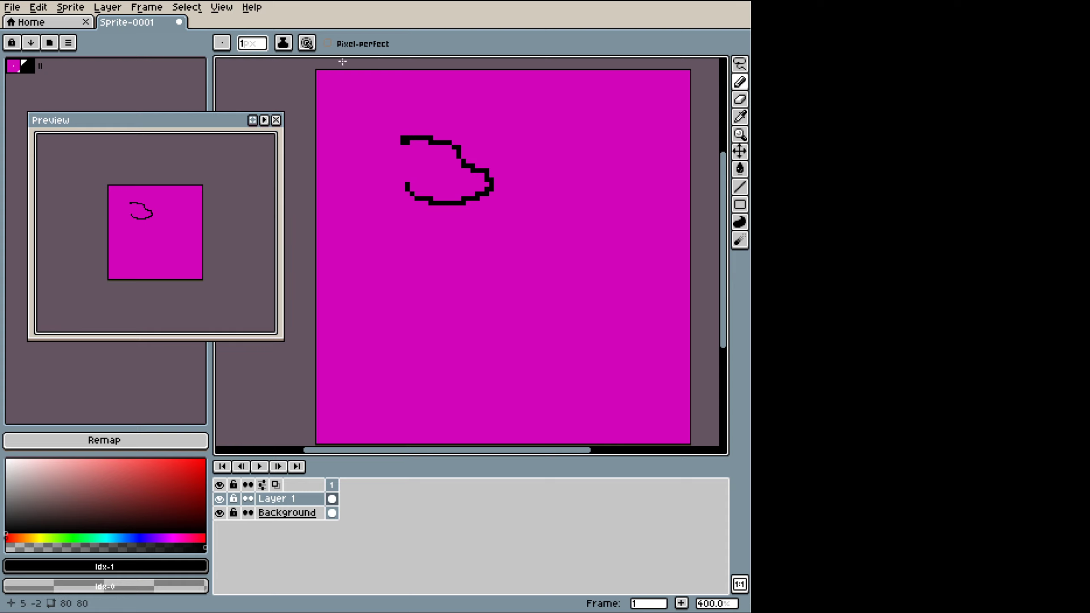
Step: Turn on Pixel-perfect and draw a larger open curve with an inner hook in the lower half of the canvas
click(328, 43)
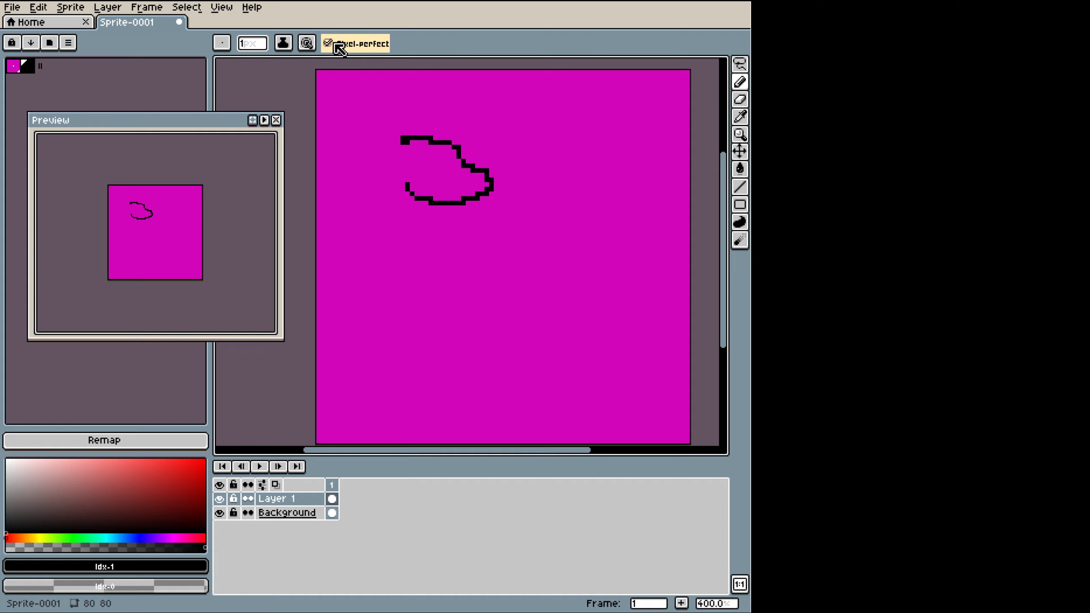
click(416, 277)
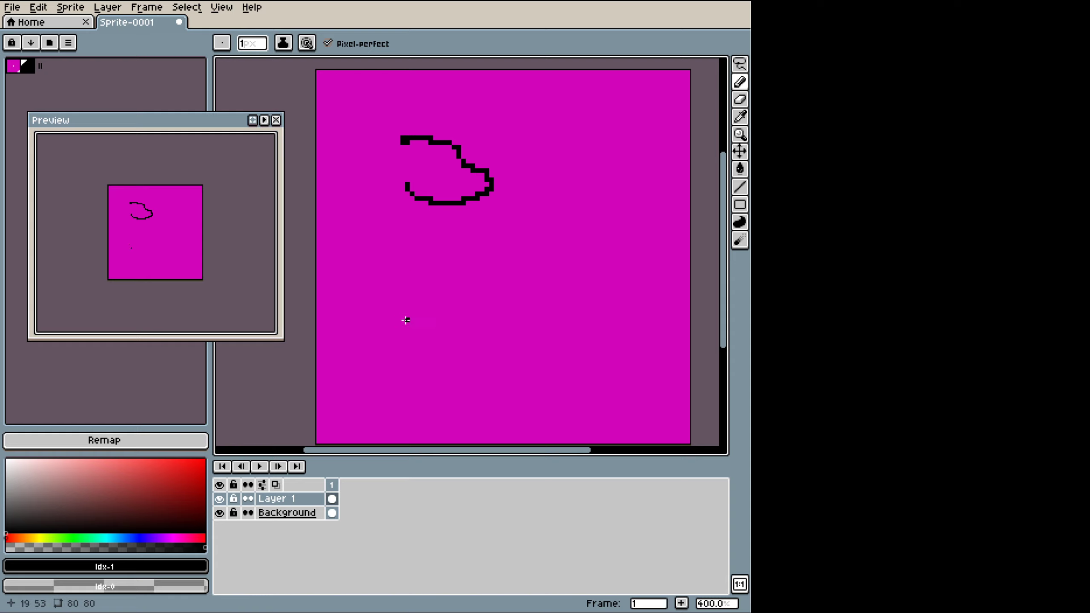
drag(435, 348, 427, 320)
mouse_move(484, 272)
mouse_down()
mouse_move(573, 312)
mouse_move(588, 352)
mouse_move(564, 381)
mouse_move(491, 366)
mouse_up()
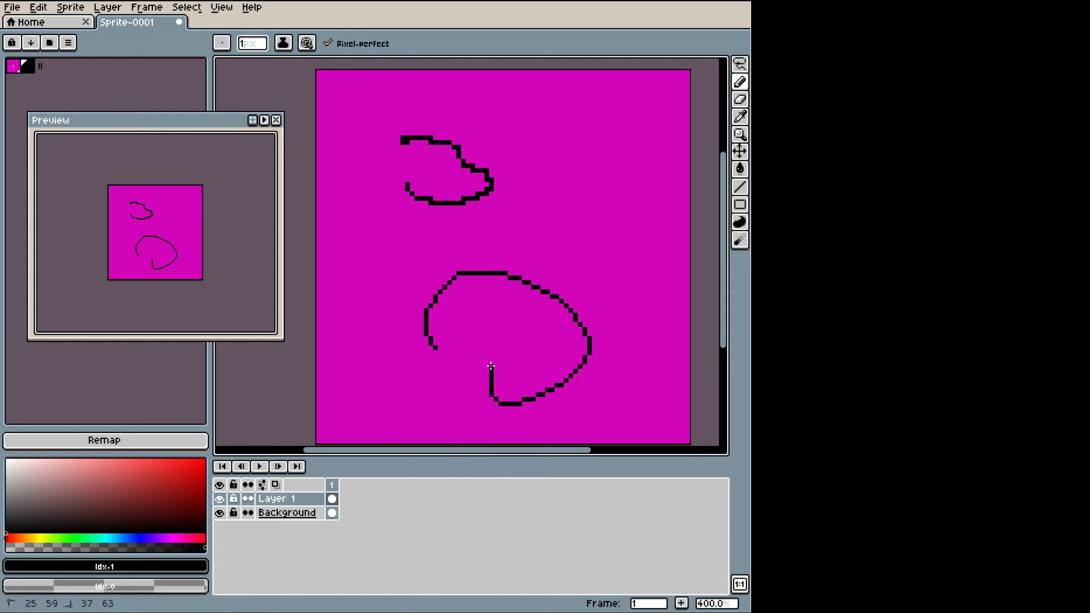
mouse_move(512, 328)
mouse_down()
mouse_move(487, 324)
mouse_move(459, 363)
mouse_up()
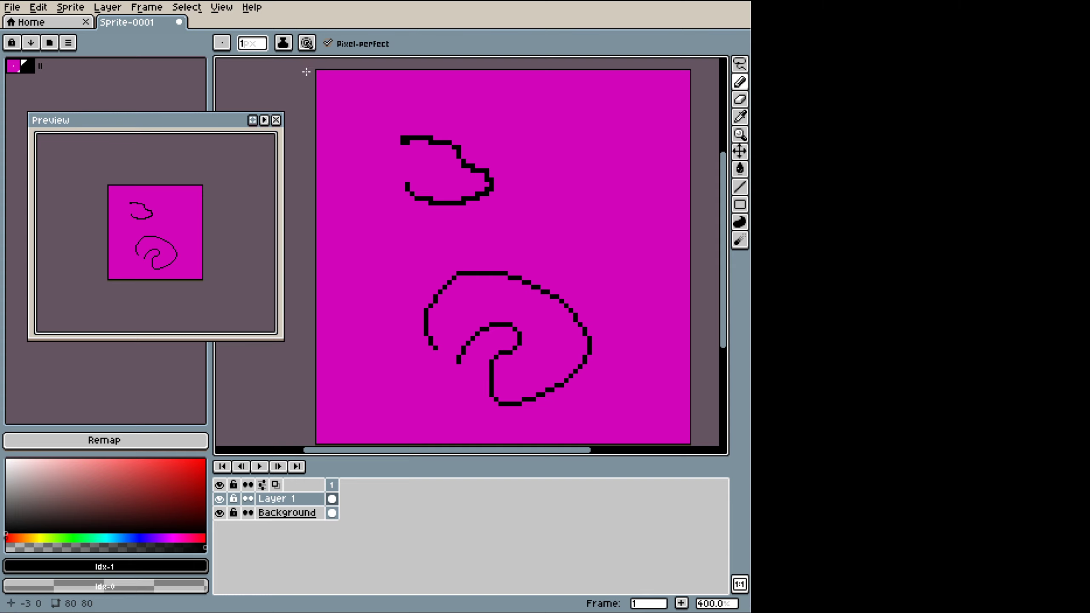
Step: Undo all the pencil strokes on Layer 1
click(371, 153)
key(ctrl+z)
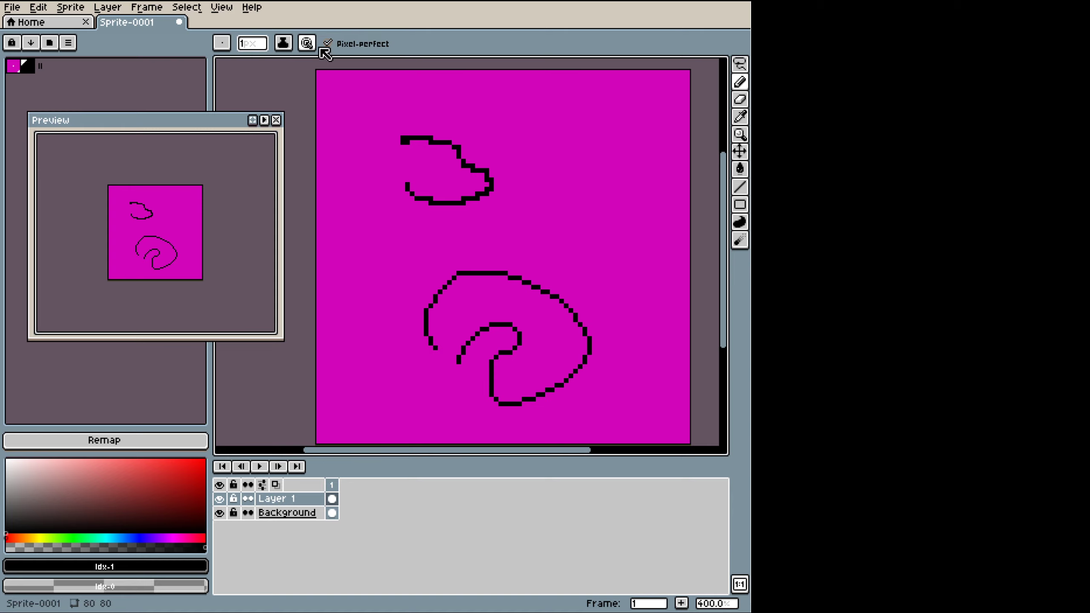
key(ctrl+z)
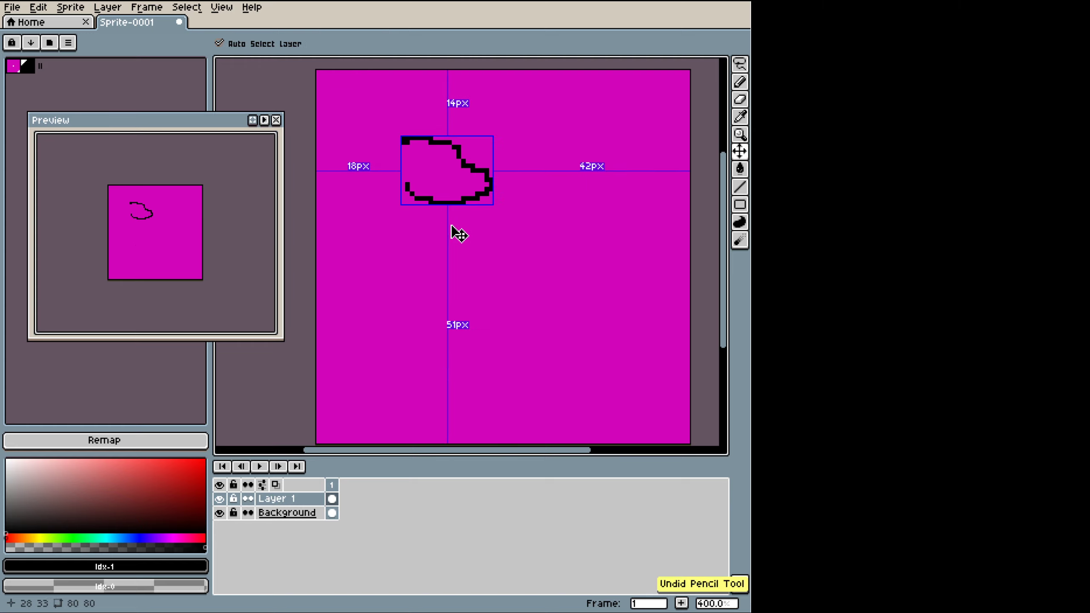
key(ctrl+z)
Step: Lighten the magenta palette entry to a soft pink and pick black as the drawing color
click(13, 65)
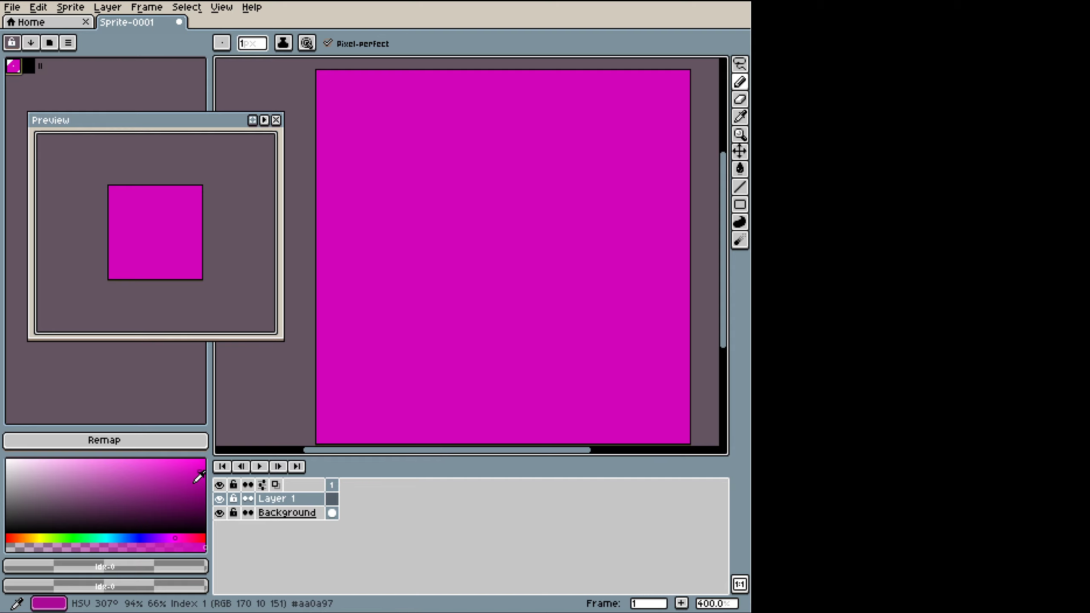
drag(189, 477, 108, 465)
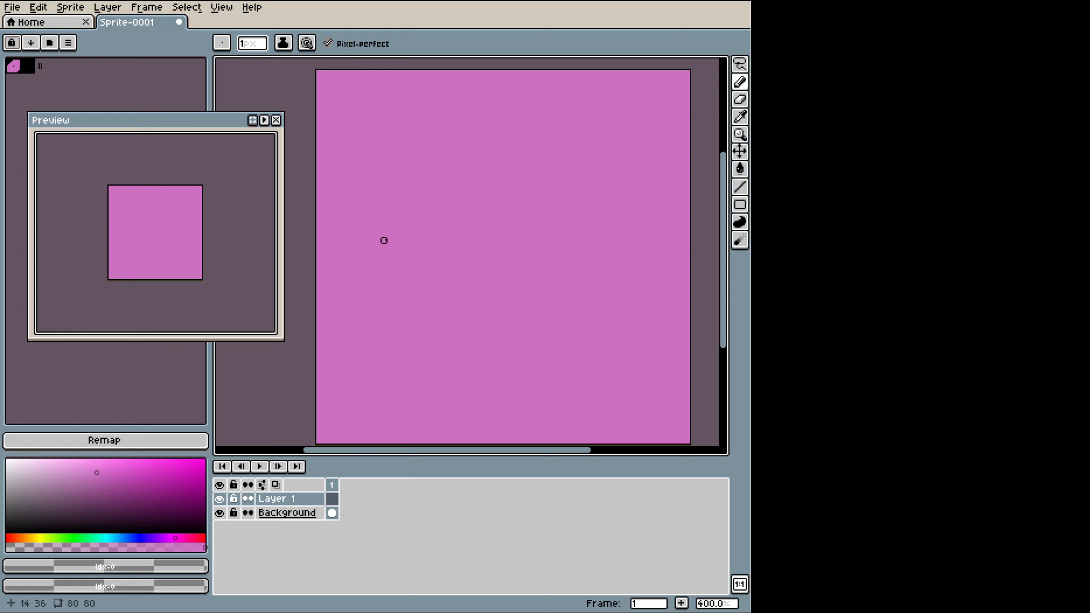
click(26, 66)
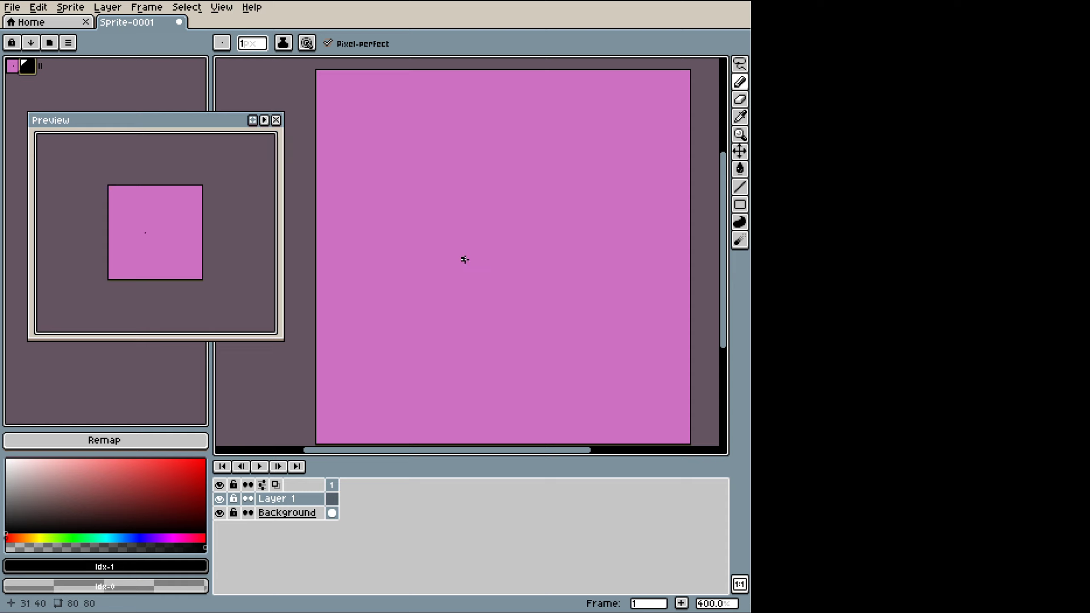
Step: Sketch a character outline on Layer 1 with a round head, a tapered body and a raised arm on the right side
scroll(543, 234, down, 1)
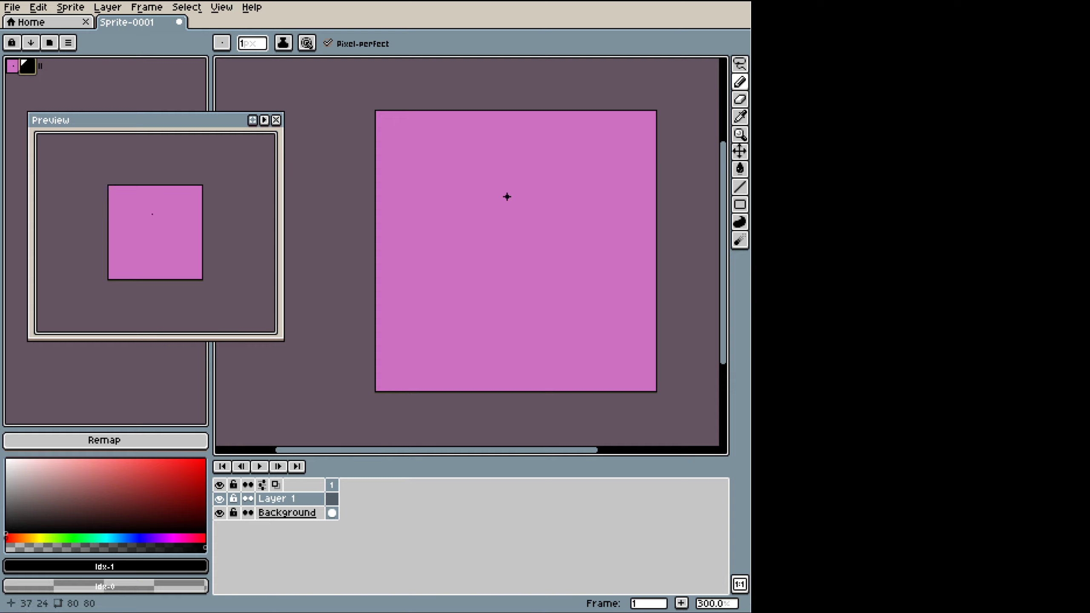
mouse_move(505, 191)
mouse_down()
mouse_move(522, 246)
mouse_move(475, 231)
mouse_move(489, 196)
mouse_up()
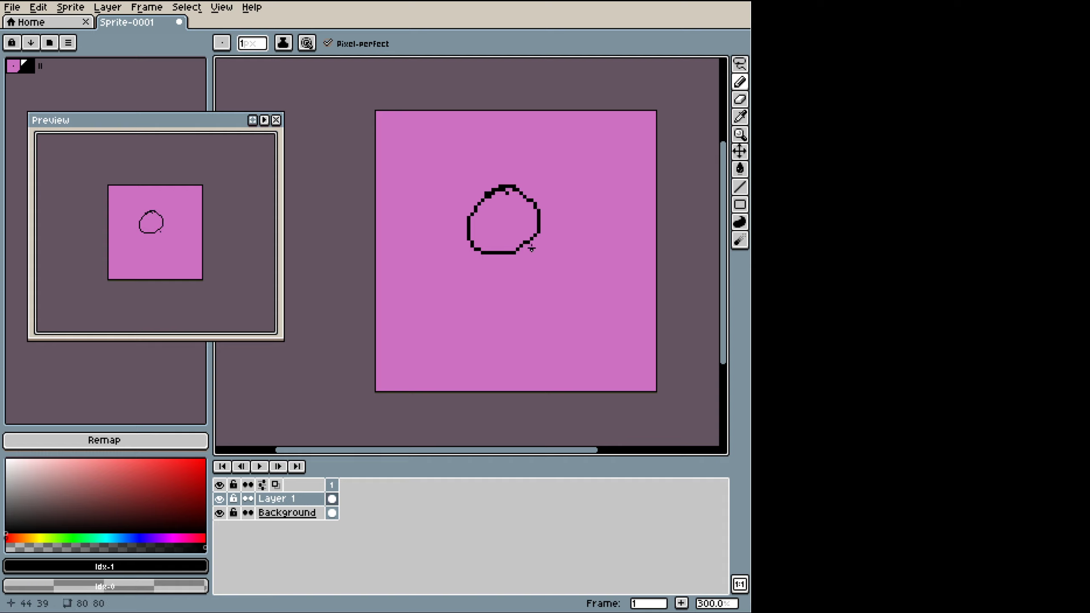
mouse_move(518, 254)
mouse_down()
mouse_move(496, 375)
mouse_move(501, 342)
mouse_move(489, 356)
mouse_move(468, 296)
mouse_move(479, 266)
mouse_move(472, 287)
mouse_move(525, 281)
mouse_move(486, 302)
mouse_move(467, 312)
mouse_up()
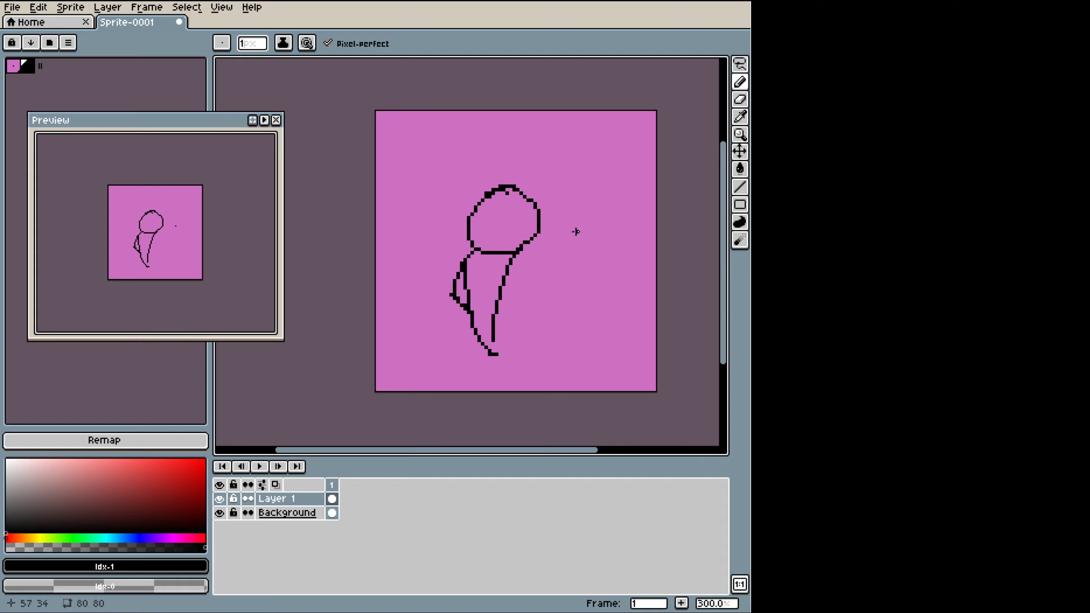
drag(507, 261, 561, 232)
mouse_move(505, 278)
mouse_down()
mouse_move(580, 260)
mouse_move(604, 221)
mouse_up()
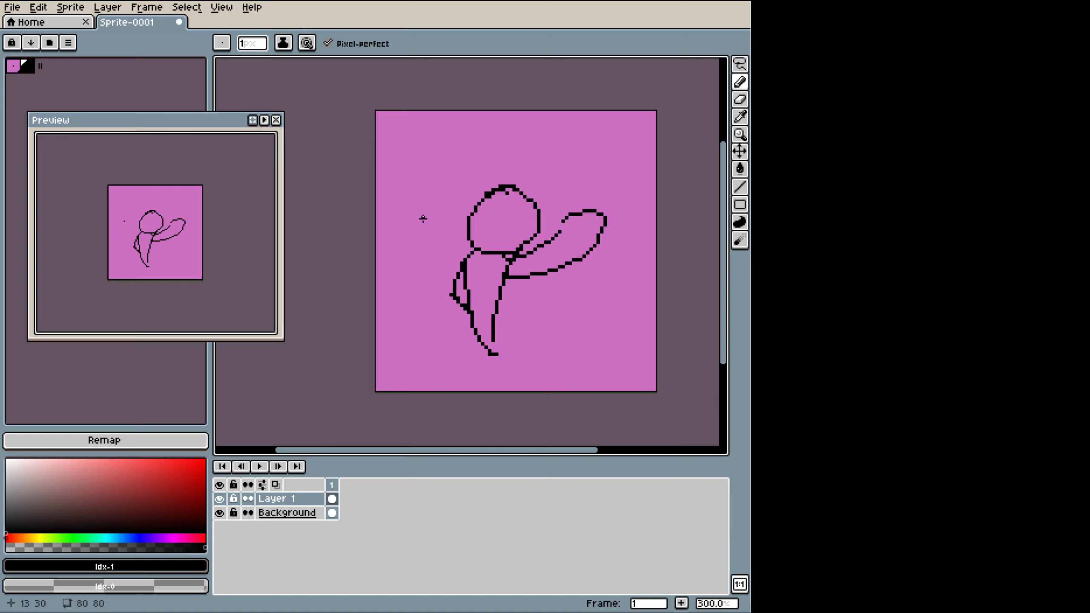
Step: Add the character's raised left-side arm and two outlined feet below the body
drag(431, 208, 408, 218)
mouse_move(475, 252)
mouse_down()
mouse_move(429, 210)
mouse_move(408, 230)
mouse_up()
mouse_move(464, 265)
mouse_down()
mouse_move(442, 266)
mouse_move(416, 245)
mouse_move(407, 213)
mouse_up()
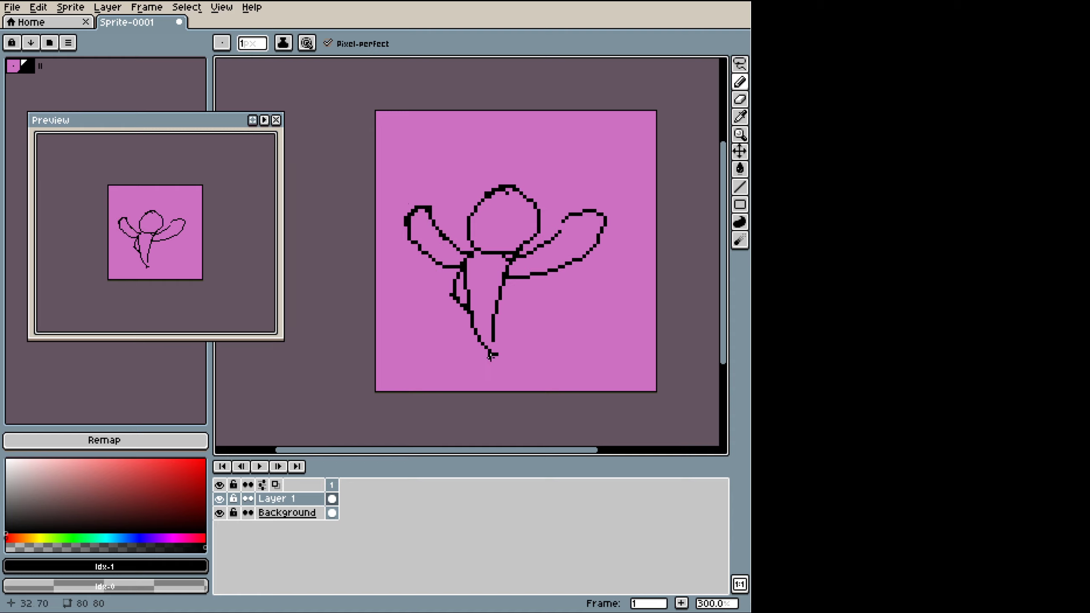
mouse_move(497, 353)
mouse_down()
mouse_move(534, 356)
mouse_move(475, 365)
mouse_move(504, 343)
mouse_move(520, 365)
mouse_move(523, 342)
mouse_move(465, 359)
mouse_move(483, 354)
mouse_move(458, 350)
mouse_move(476, 341)
mouse_move(445, 344)
mouse_up()
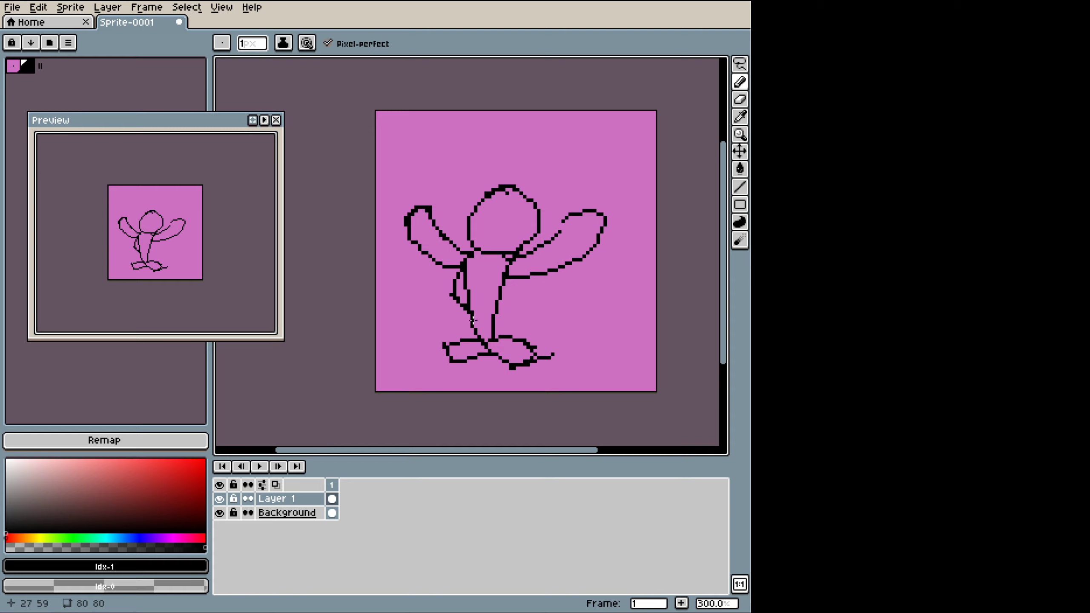
Step: Add rough facial details with a small loop beside the head and a curved eye, and thicken the body's upper left edge
mouse_move(453, 187)
mouse_down()
mouse_move(455, 222)
mouse_move(492, 215)
mouse_move(471, 224)
mouse_move(476, 243)
mouse_move(454, 214)
mouse_move(490, 210)
mouse_move(472, 187)
mouse_up()
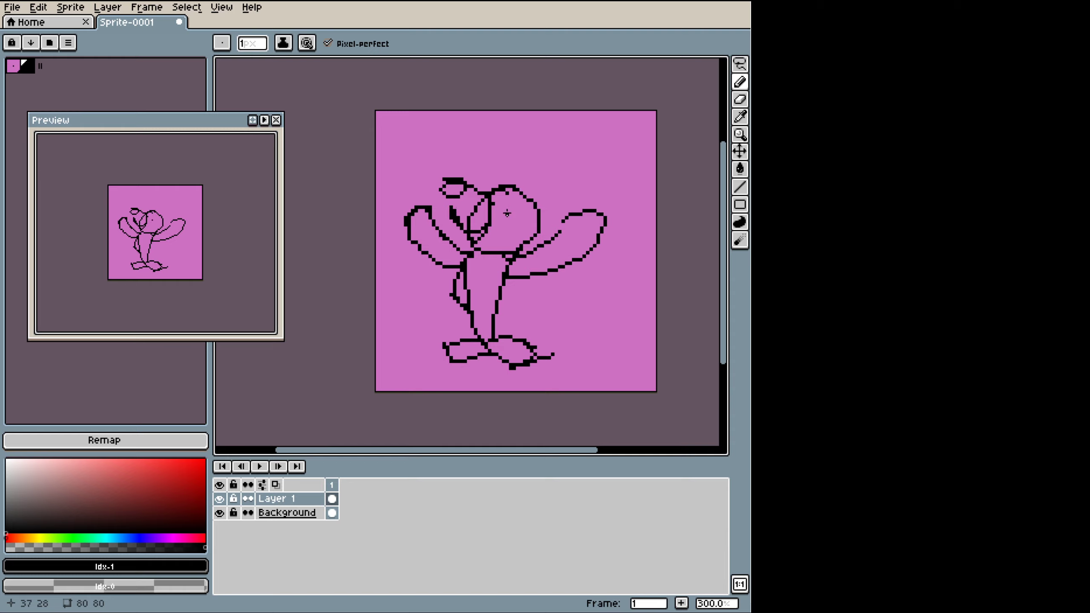
drag(516, 209, 519, 225)
drag(472, 246, 462, 264)
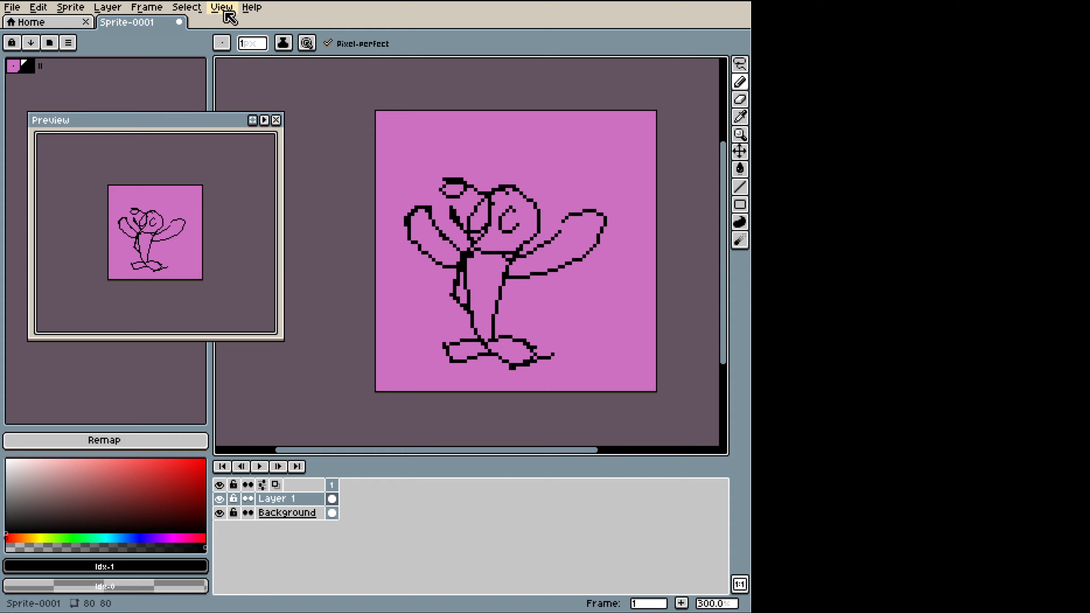
Step: Enlarge the Pencil brush to 21 px
click(251, 43)
mouse_move(250, 64)
mouse_down()
mouse_move(291, 75)
mouse_move(283, 68)
mouse_up()
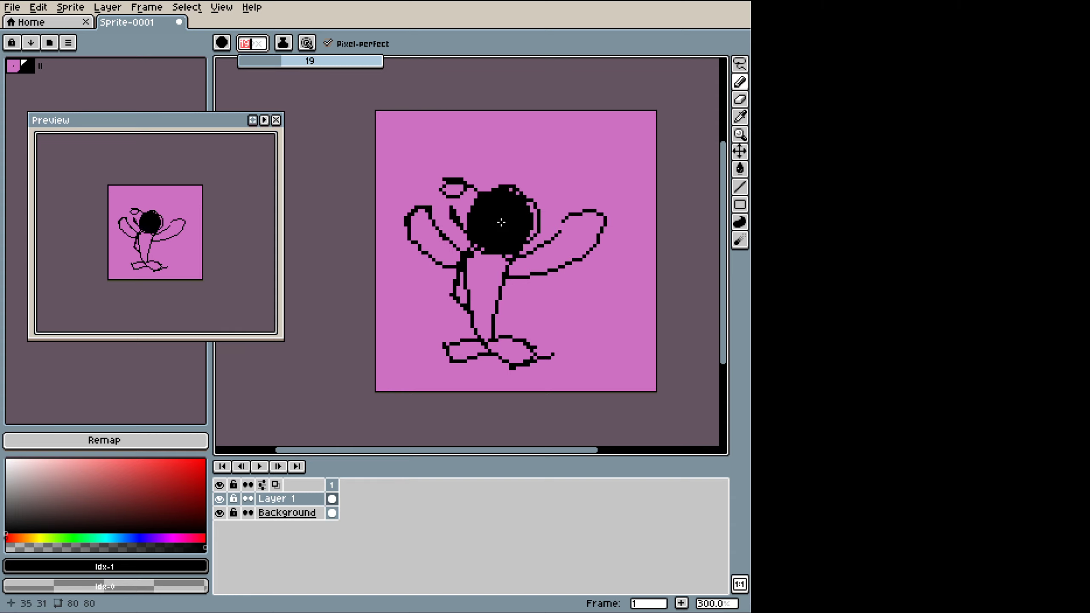
drag(287, 68, 291, 61)
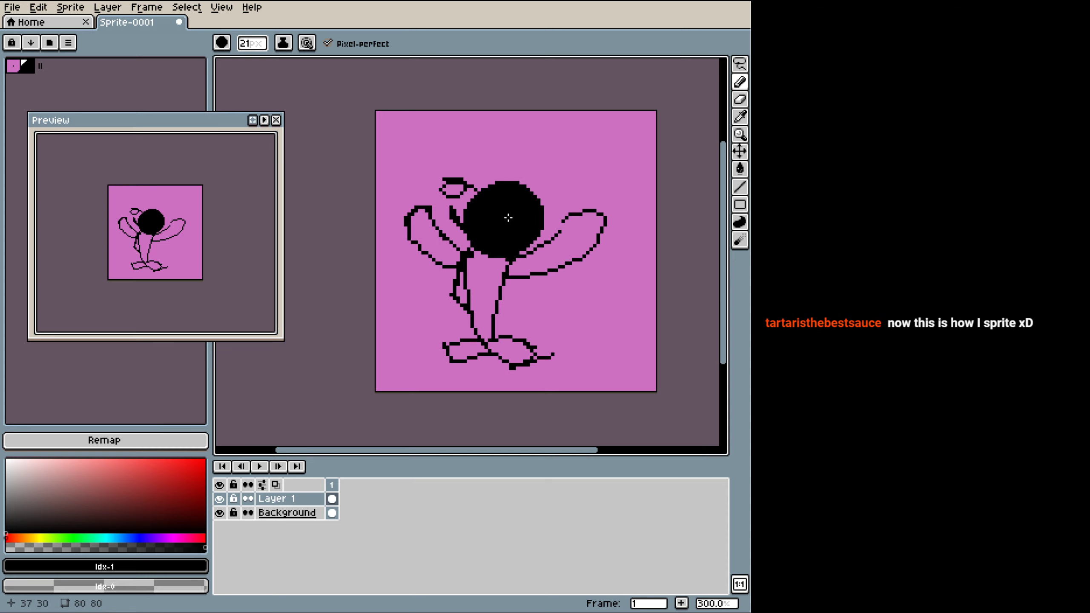
Step: Stamp a solid black 21 px disc over the character's head, undoing a misplaced stamp and placing it again
click(508, 225)
click(508, 222)
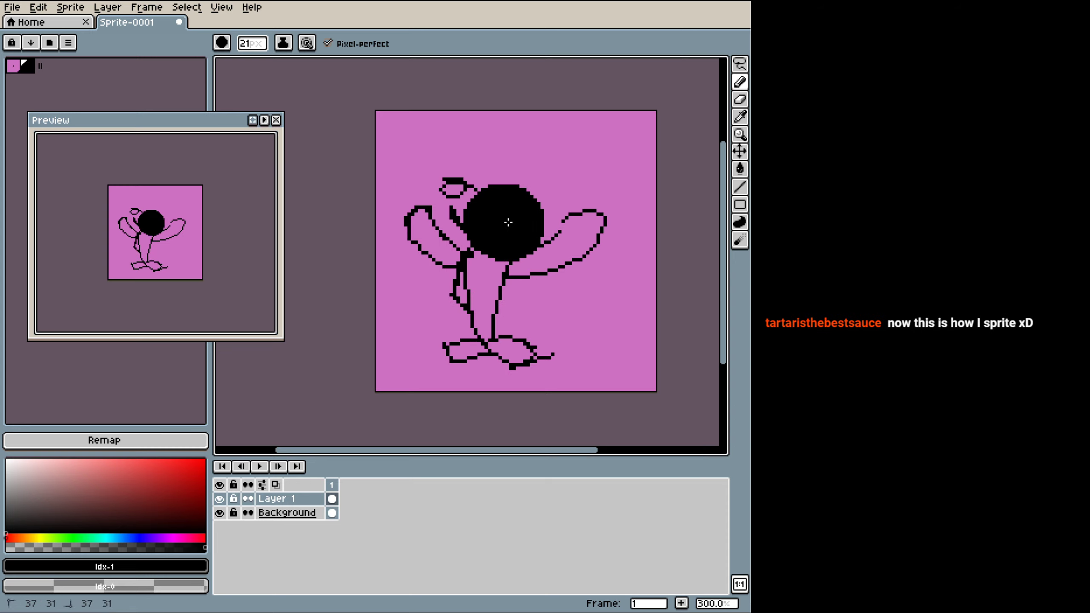
key(ctrl+z)
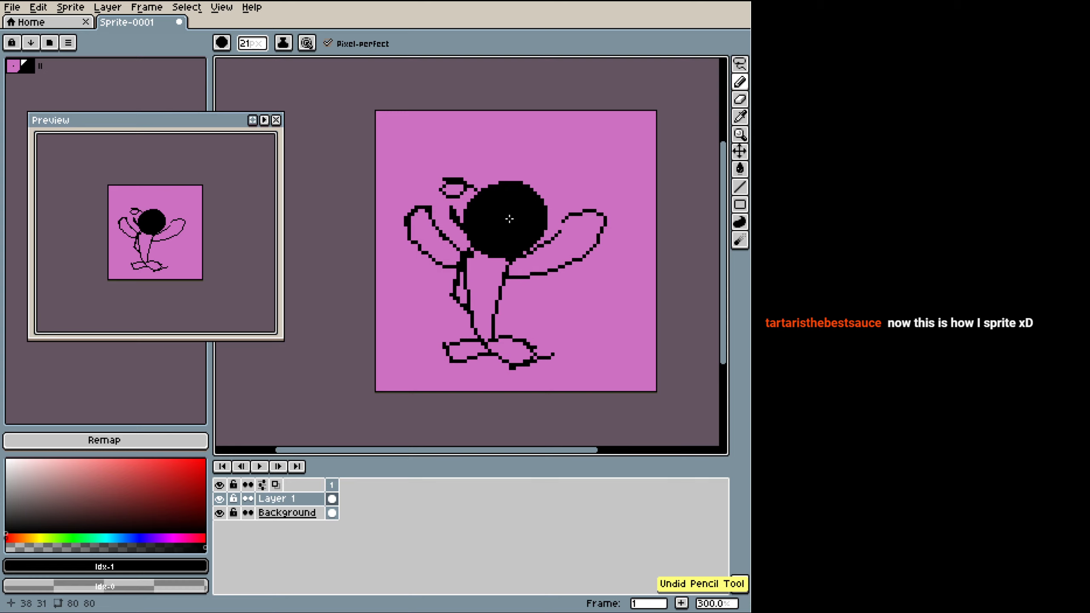
click(508, 222)
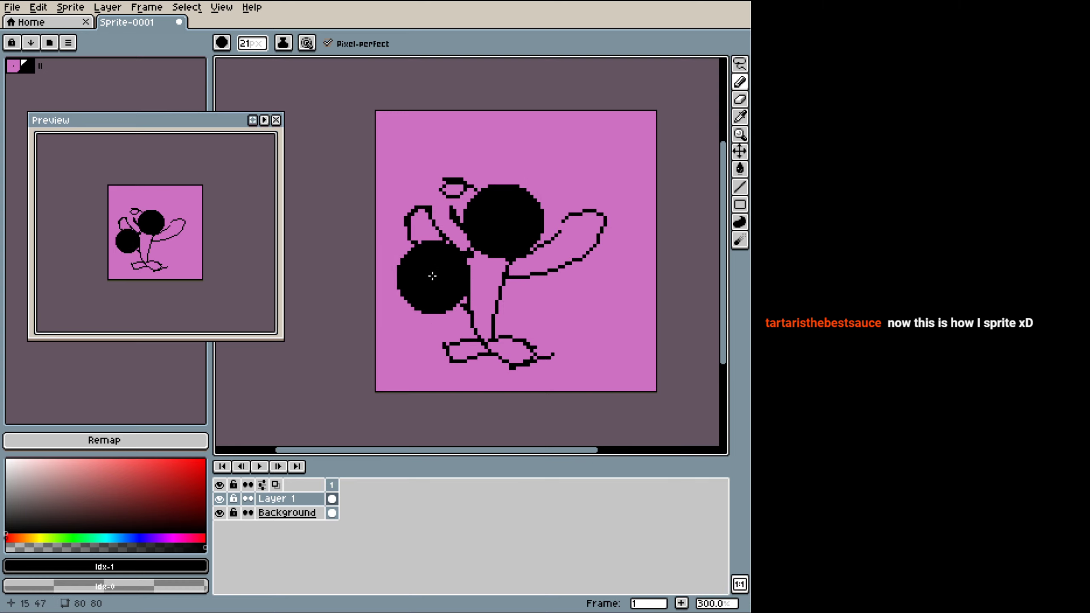
Step: Erase the inside of the black head disc with a 15 px Eraser so that a round outline remains
key(e)
mouse_move(243, 51)
mouse_down()
mouse_move(297, 65)
mouse_move(273, 63)
mouse_up()
mouse_move(489, 223)
mouse_down()
mouse_move(510, 226)
mouse_move(493, 226)
mouse_move(503, 220)
mouse_up()
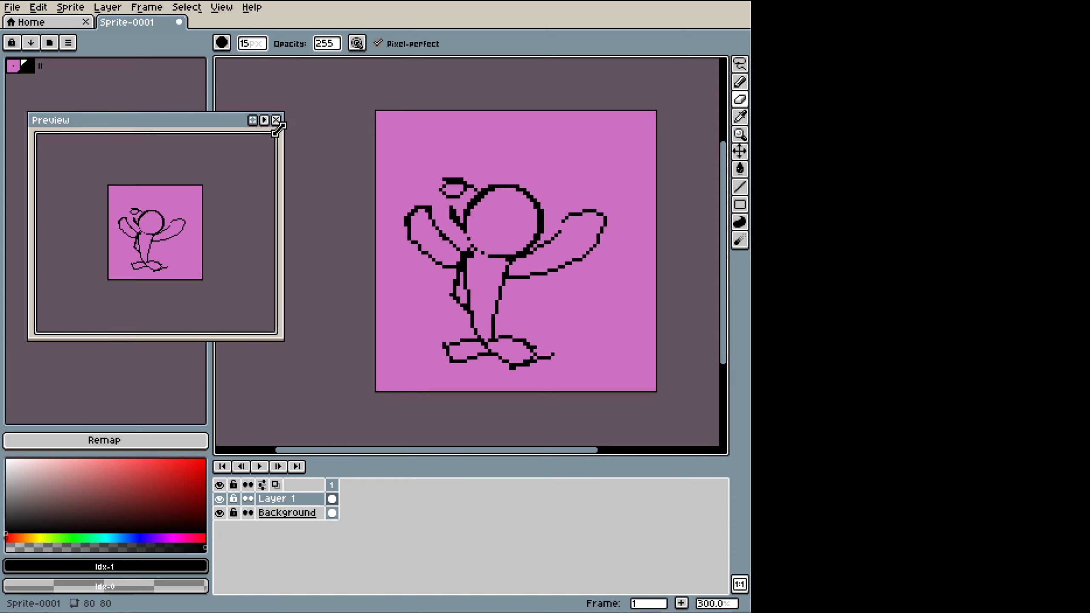
Step: Reduce the Pencil brush size to 1 px
key(b)
click(252, 43)
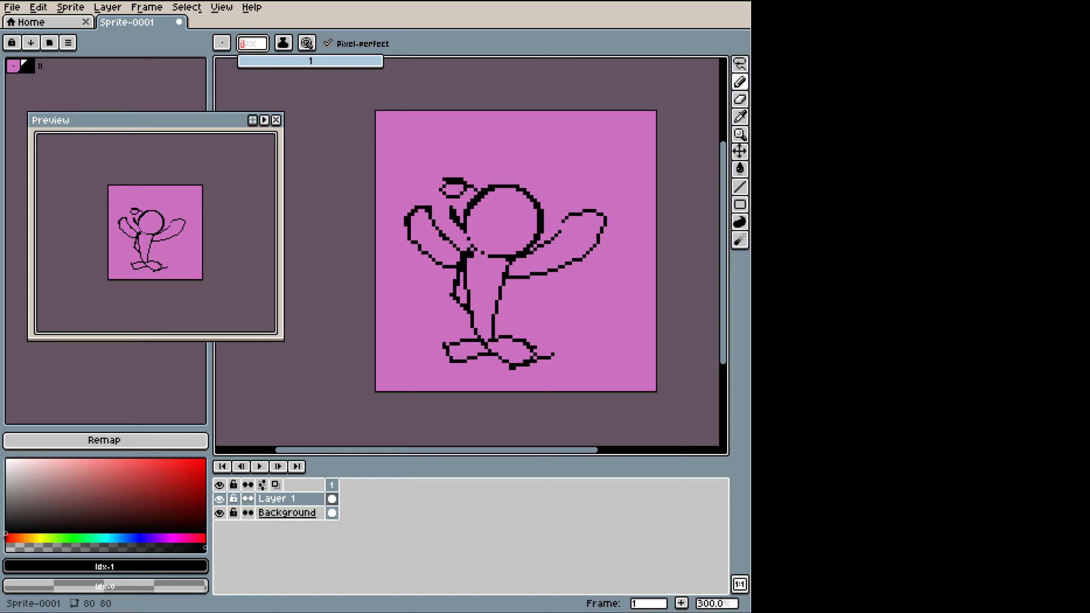
click(64, 349)
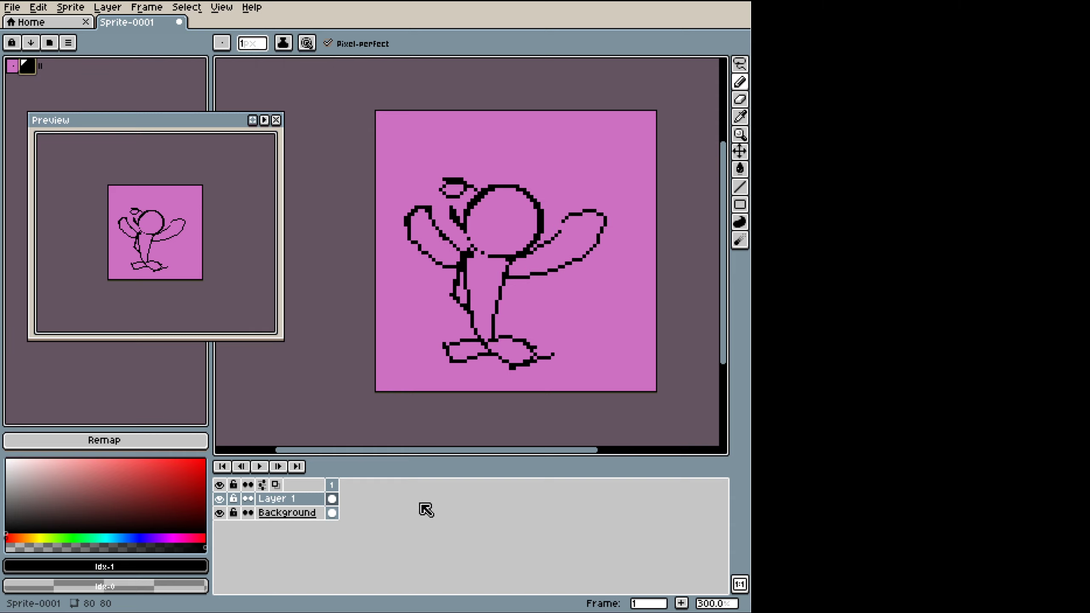
Step: Lower the opacity of the Layer 1 cel to 101 to fade the rough sketch
double_click(331, 500)
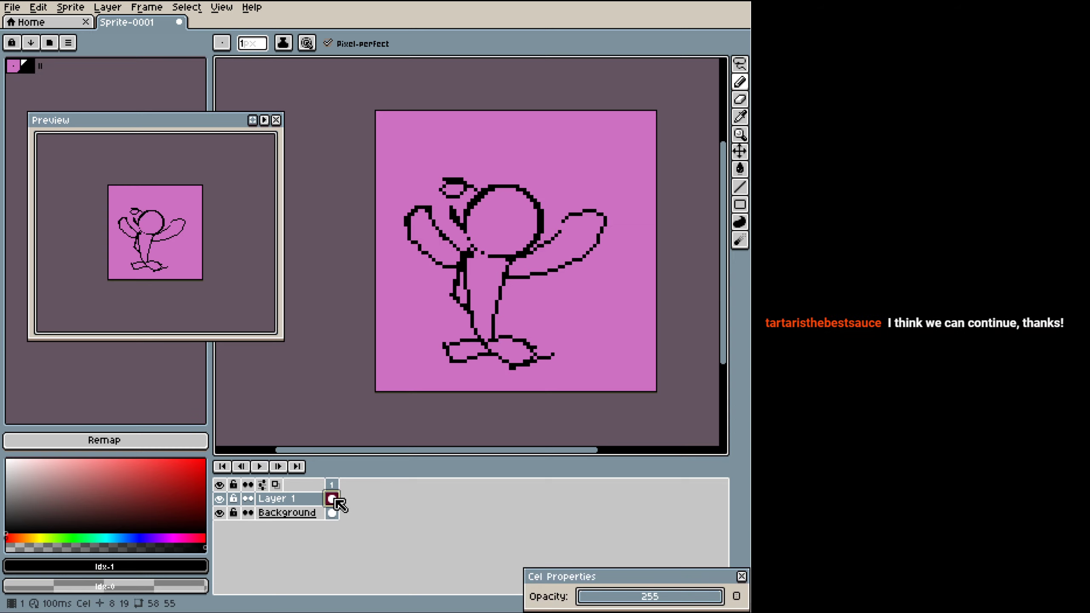
drag(592, 577, 544, 500)
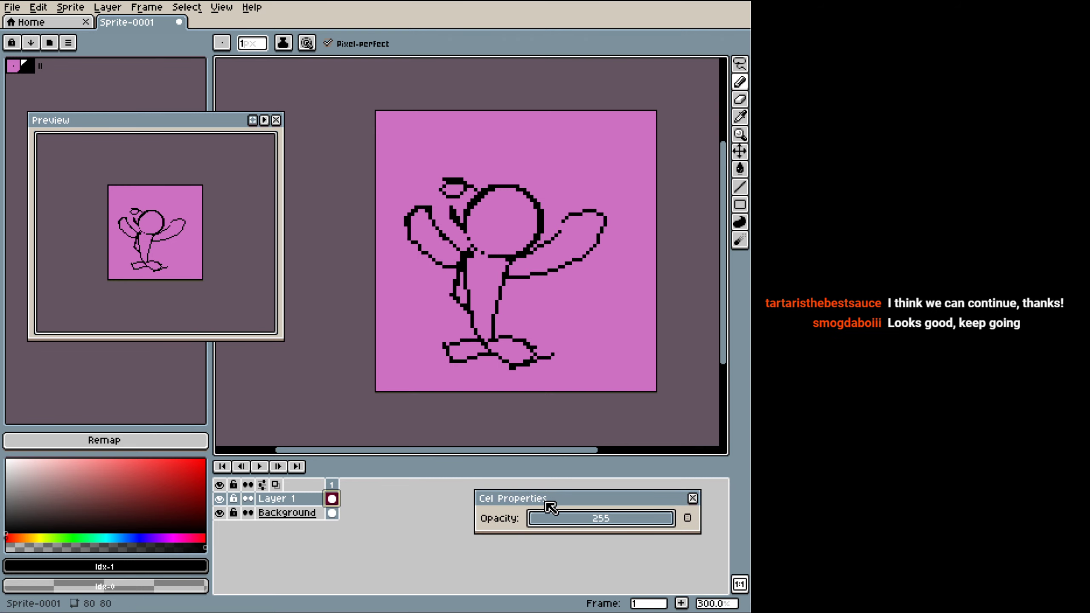
mouse_move(662, 521)
mouse_down()
mouse_move(576, 524)
mouse_move(608, 523)
mouse_move(594, 528)
mouse_up()
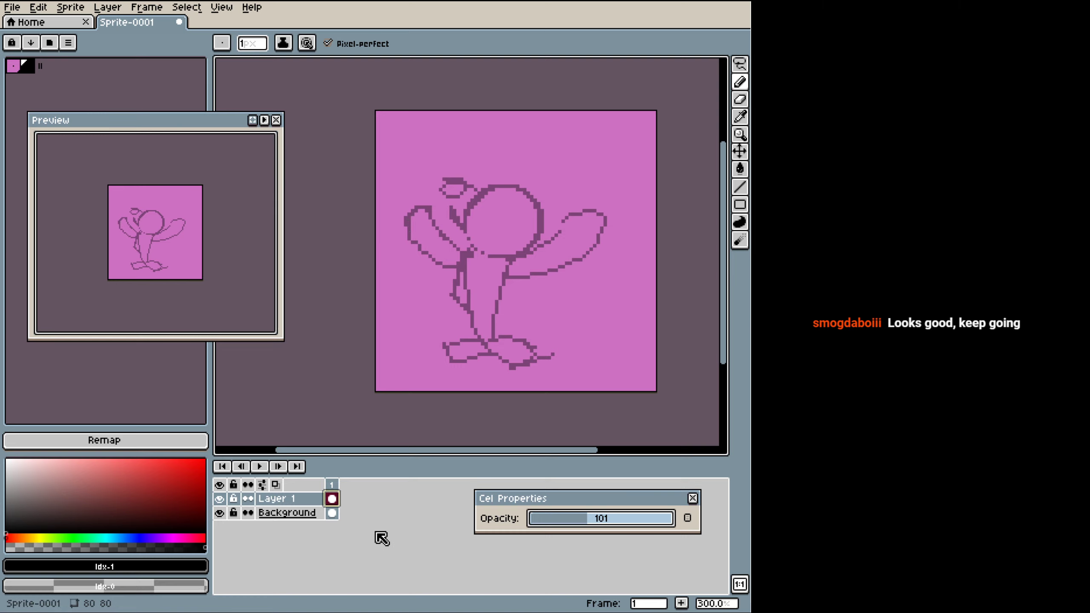
click(692, 499)
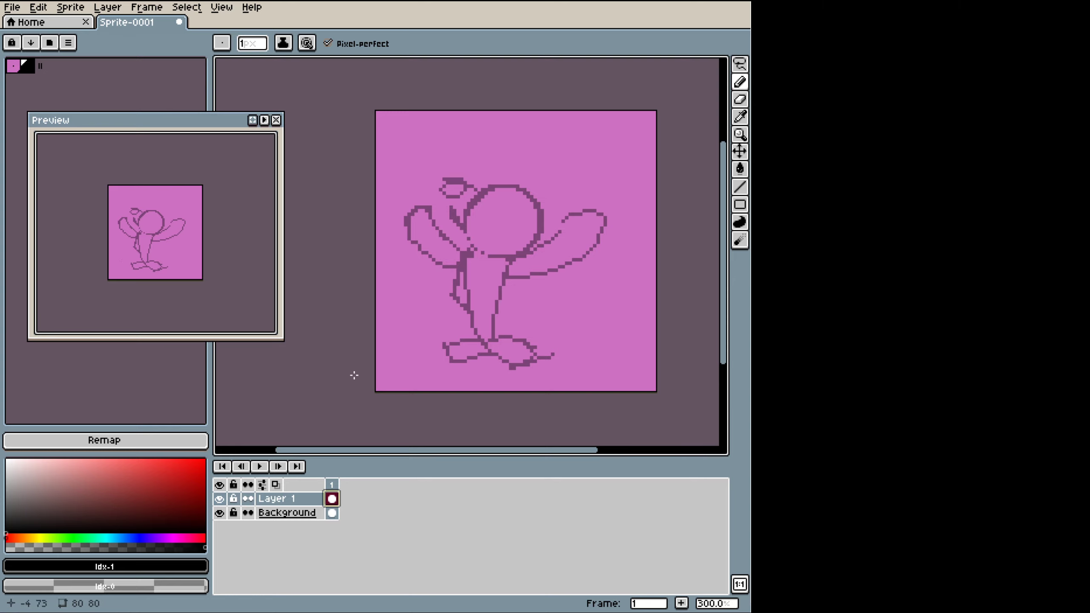
Step: Add a new layer above Layer 1 and trace the rounded snout with a small nose circle at its upper left
key(shift+ctrl+n)
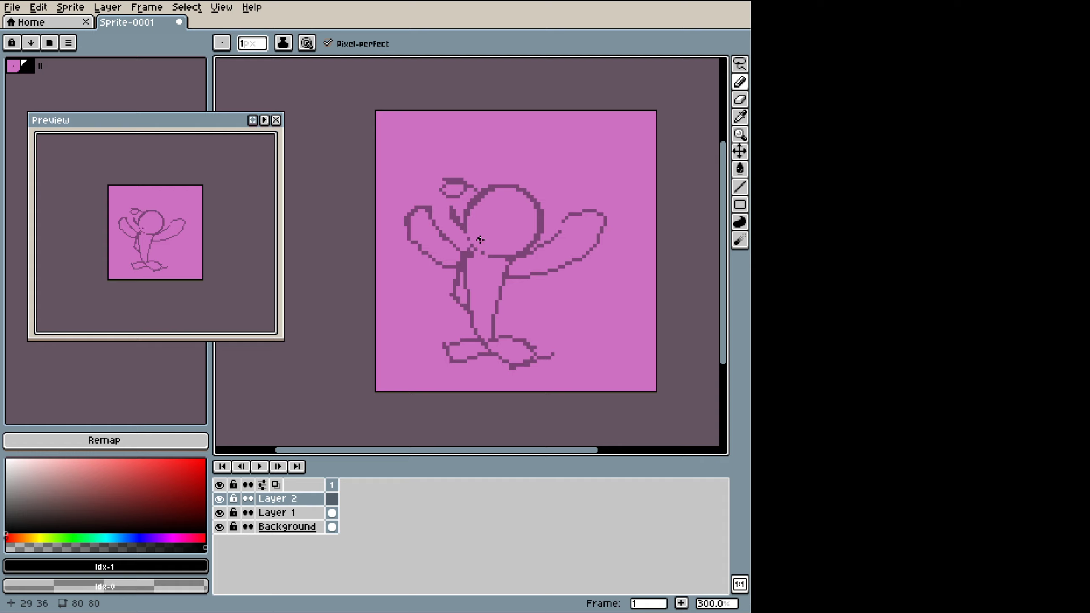
drag(478, 244, 501, 220)
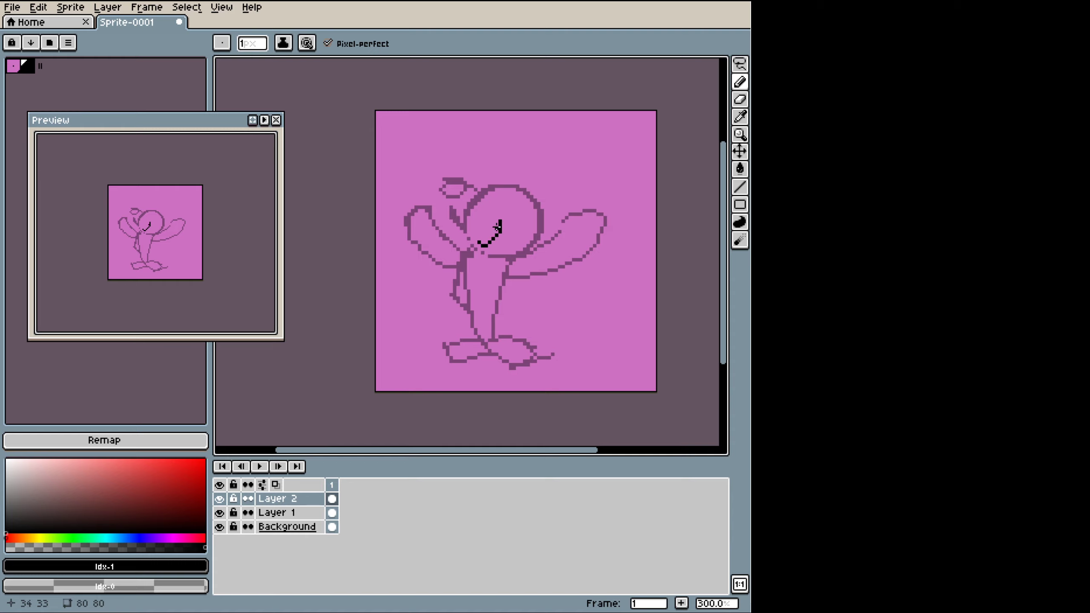
drag(500, 232, 471, 188)
mouse_move(484, 245)
mouse_down()
mouse_move(462, 236)
mouse_move(450, 204)
mouse_up()
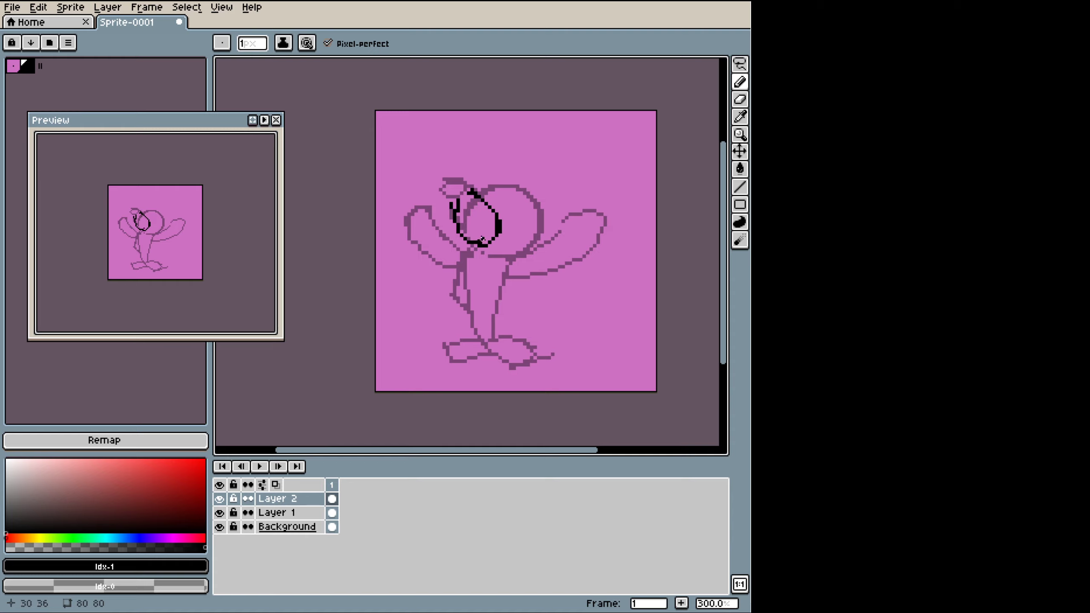
drag(493, 213, 475, 200)
mouse_move(449, 199)
mouse_down()
mouse_move(464, 184)
mouse_move(444, 187)
mouse_move(450, 202)
mouse_move(455, 186)
mouse_up()
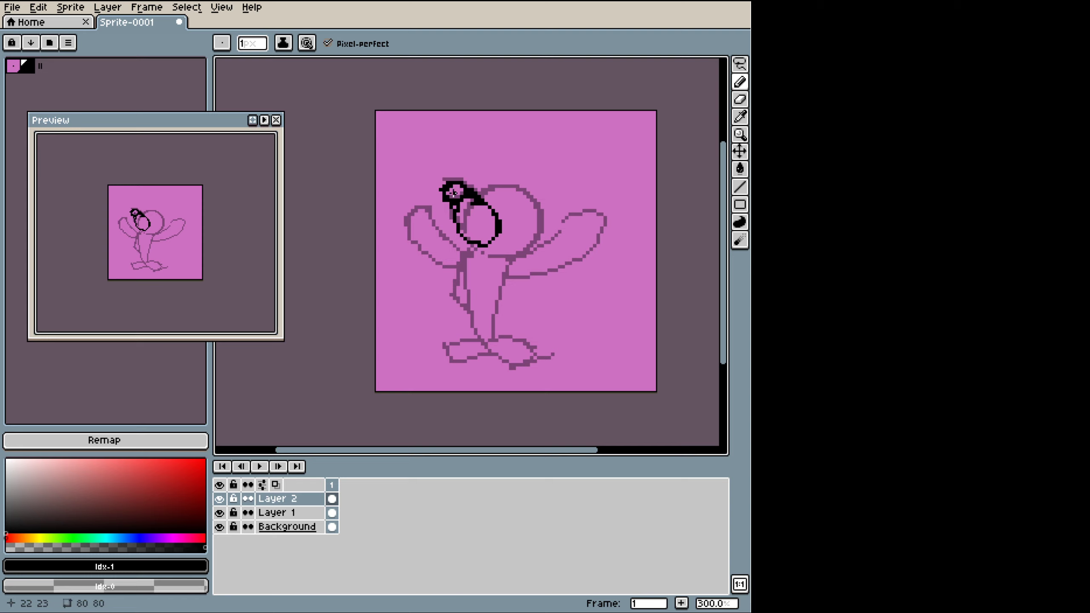
Step: Set the Eraser to 1 px and remove stray pixels around the nose circle and its thick junction with the snout
scroll(452, 192, up, 2)
key(e)
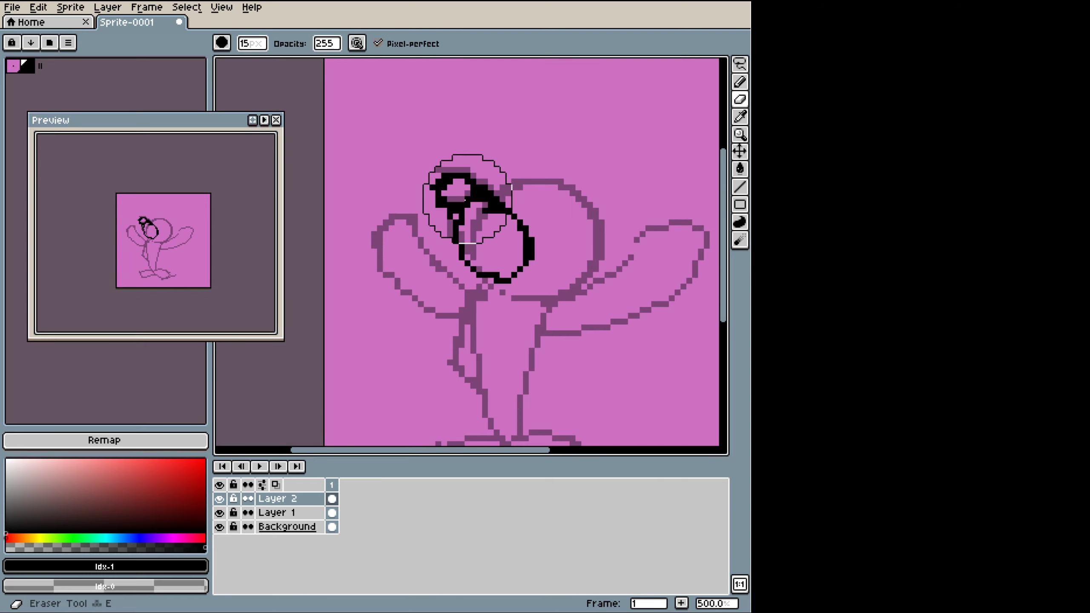
click(249, 44)
drag(253, 61, 240, 62)
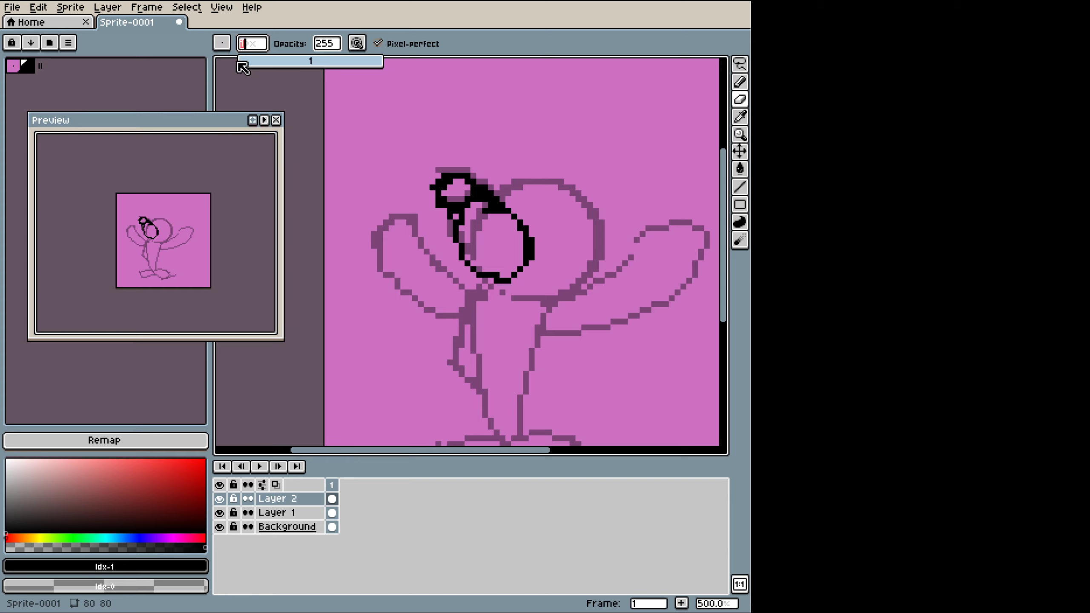
click(449, 198)
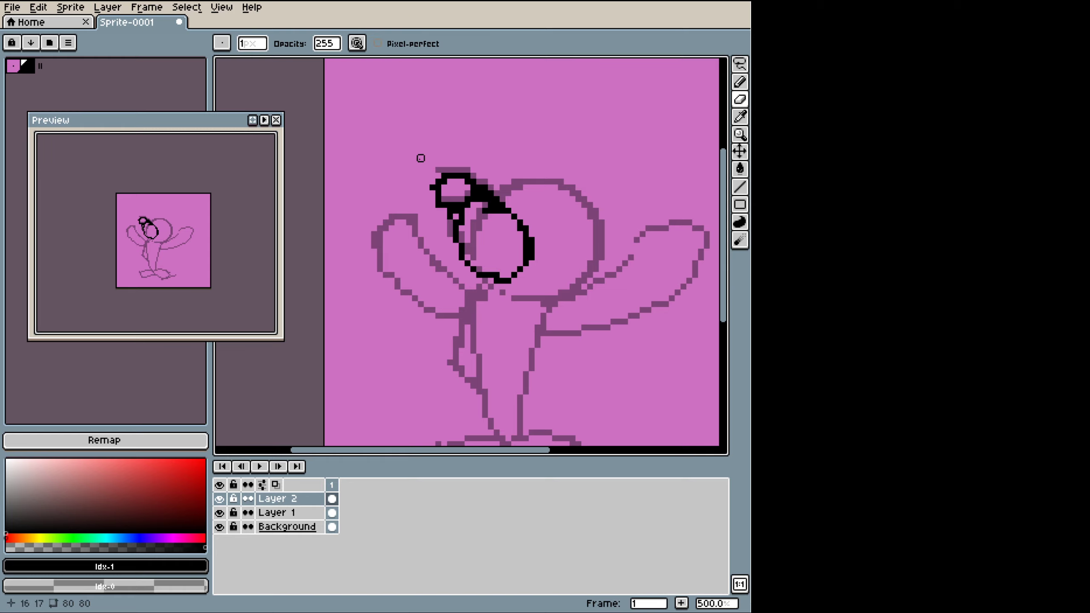
click(433, 187)
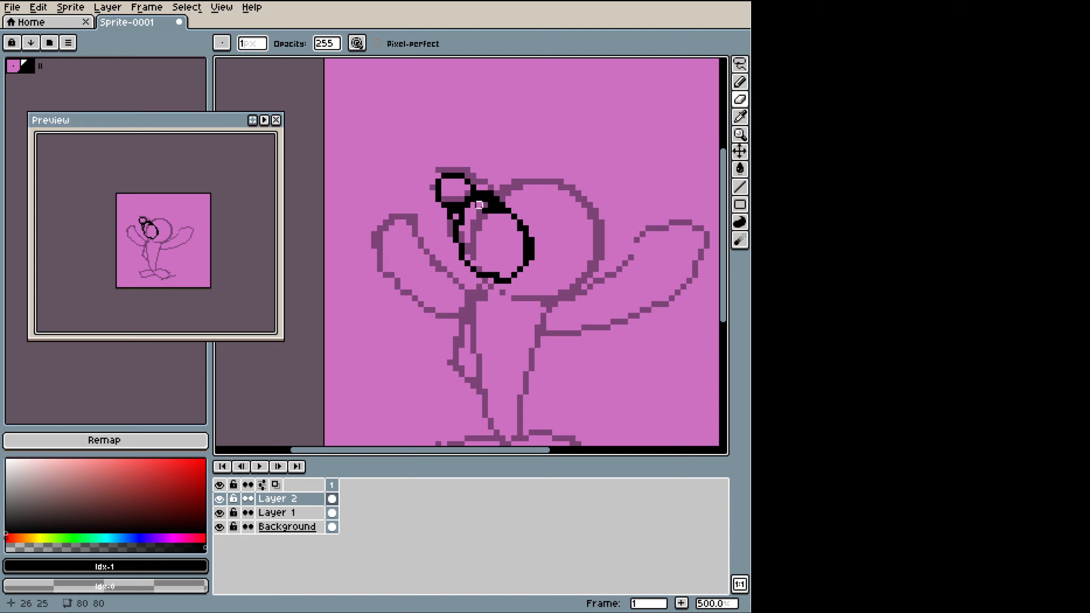
mouse_move(491, 199)
mouse_down()
mouse_move(479, 199)
mouse_move(486, 211)
mouse_up()
Step: Redraw the snout's upper edge slightly lower and erase the leftover pixels of the old line
key(b)
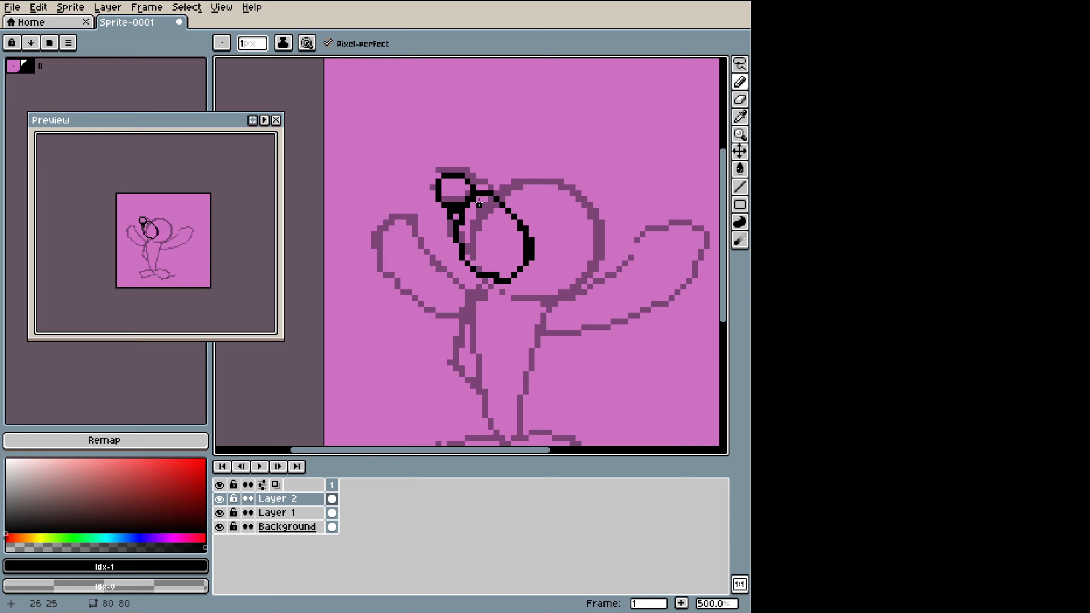
click(496, 210)
drag(498, 209, 502, 210)
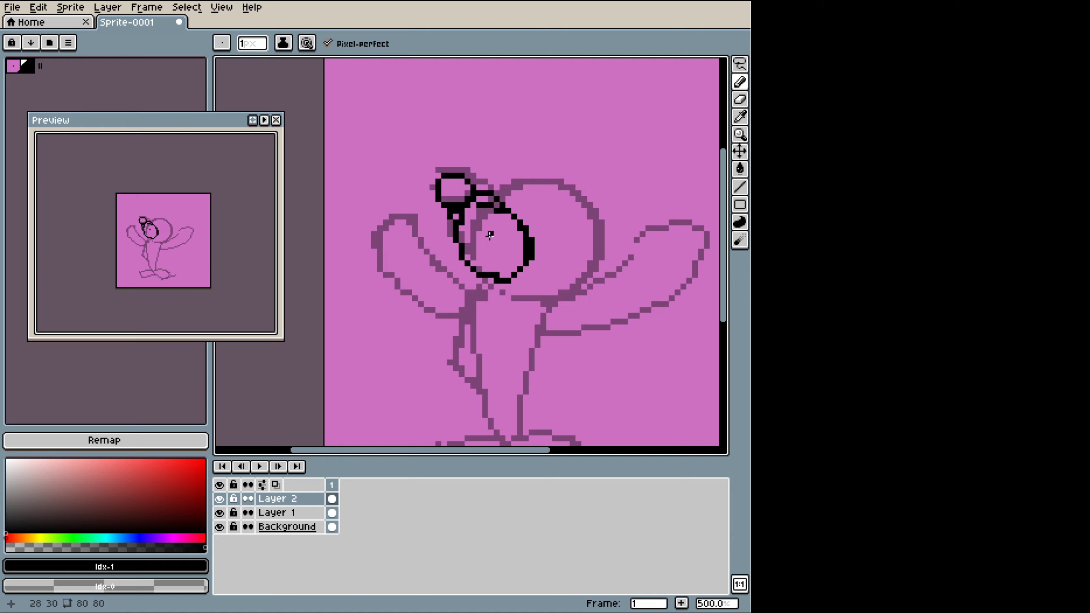
key(e)
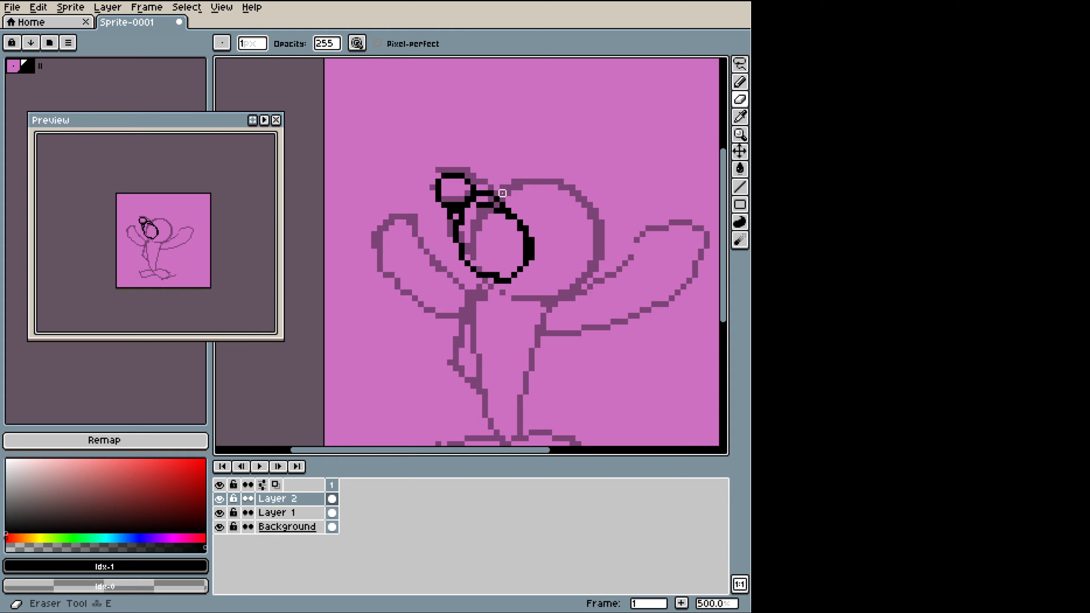
click(496, 199)
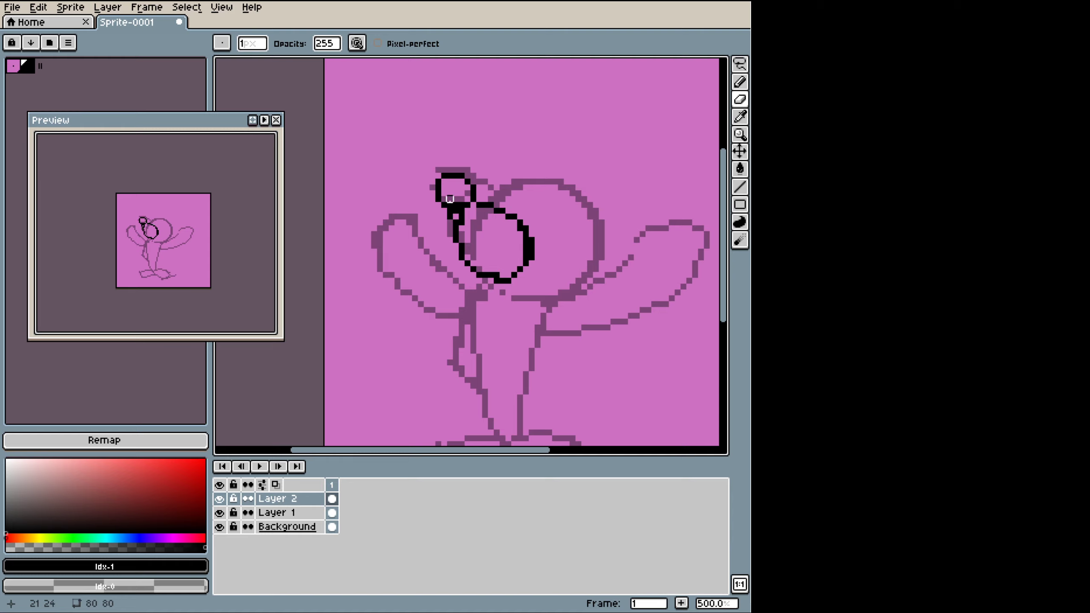
Step: Clear the excess pixels beneath the nose and round off the nose circle's outline
mouse_move(461, 205)
mouse_down()
mouse_move(450, 205)
mouse_move(462, 217)
mouse_up()
key(b)
click(444, 182)
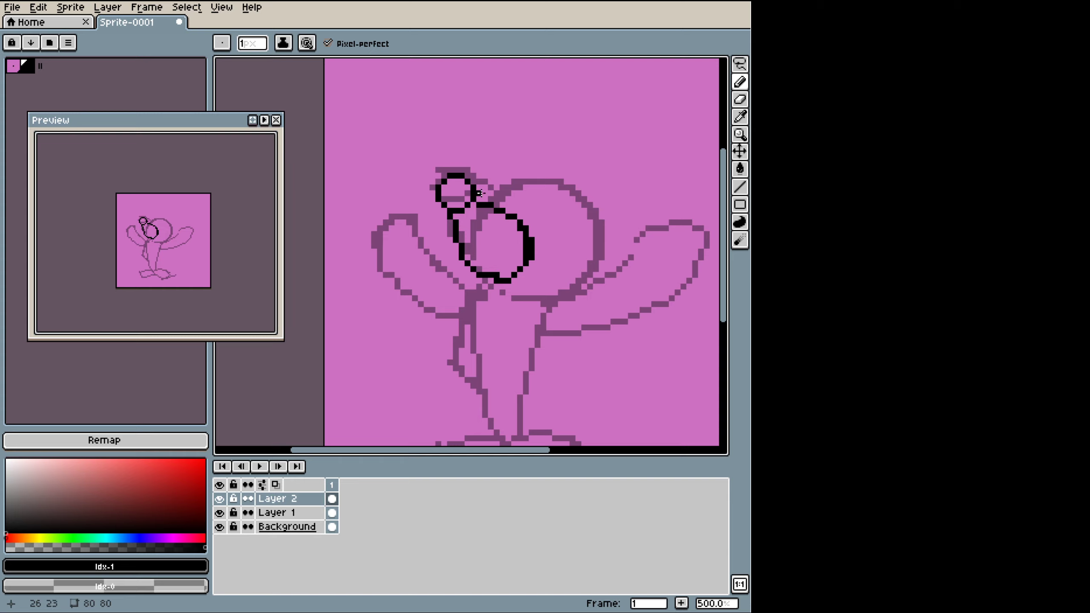
Step: Raise the snout's upper edge by one pixel and erase the doubled pixels beneath it
click(479, 199)
drag(488, 199, 521, 214)
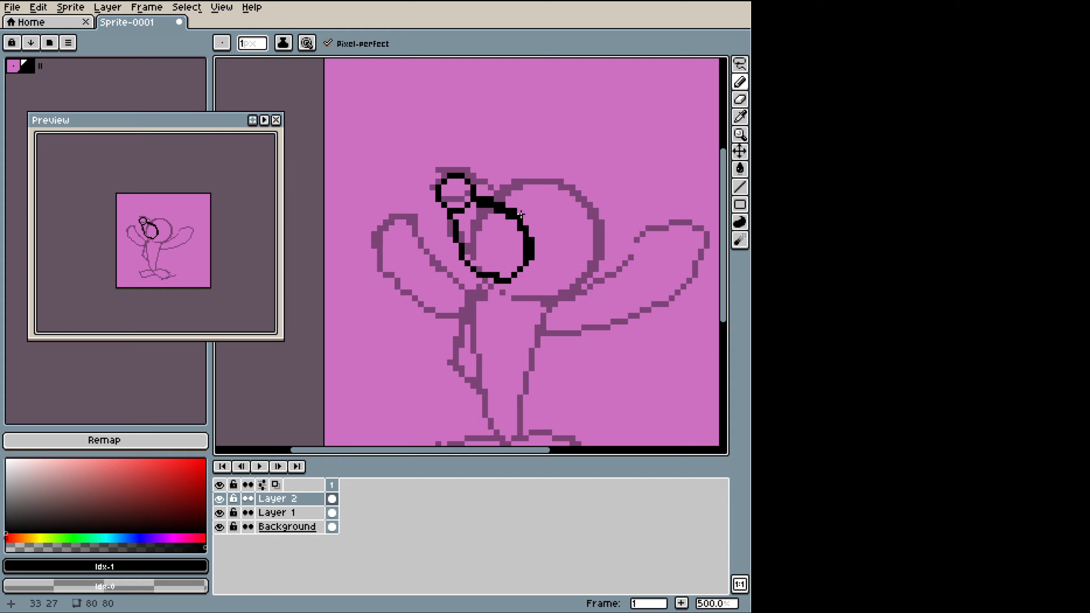
key(l)
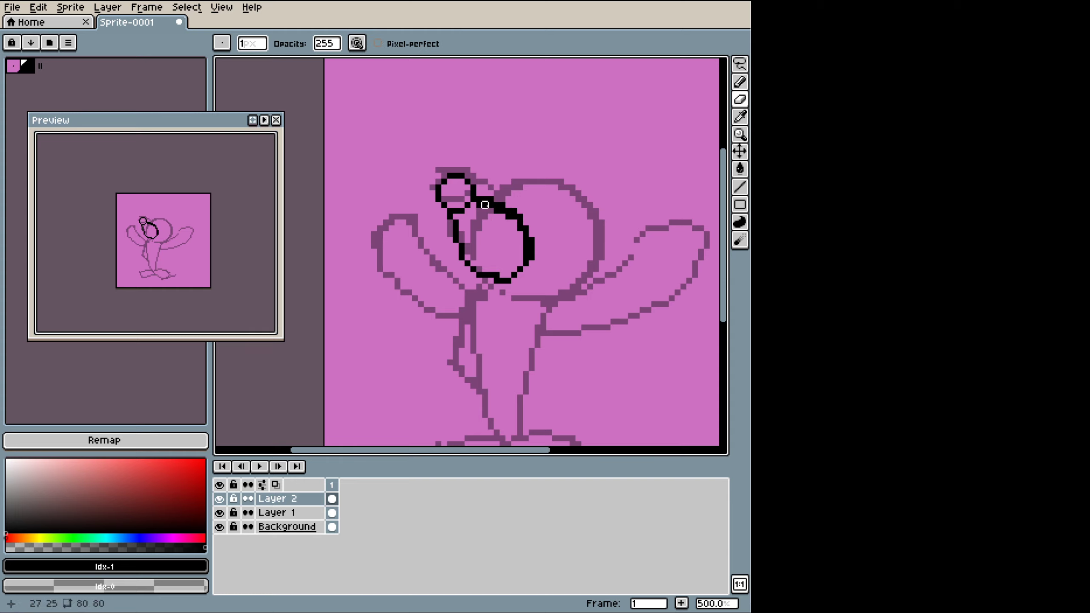
mouse_move(491, 205)
mouse_down()
mouse_move(479, 206)
mouse_move(502, 211)
mouse_up()
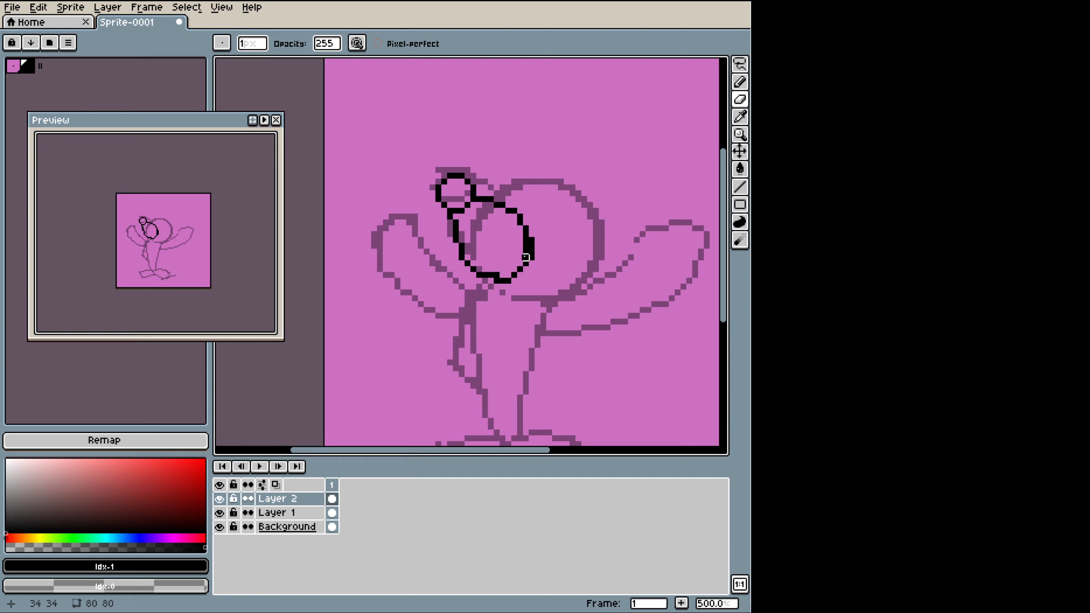
Step: Redraw the snout's right edge and thin it to a single-pixel line
key(b)
drag(526, 246, 529, 220)
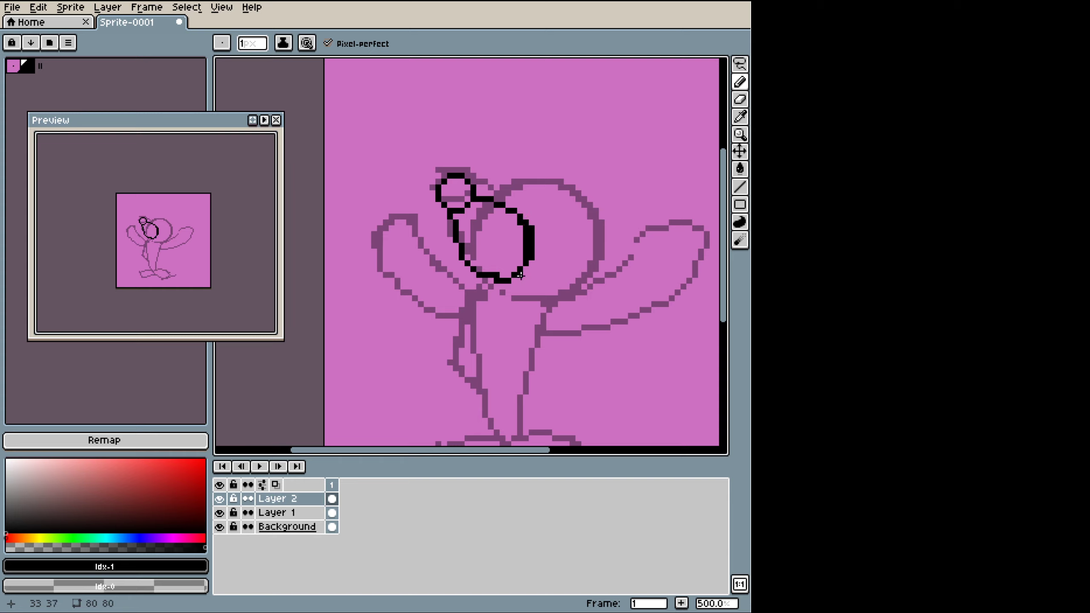
key(e)
drag(527, 259, 526, 225)
click(520, 223)
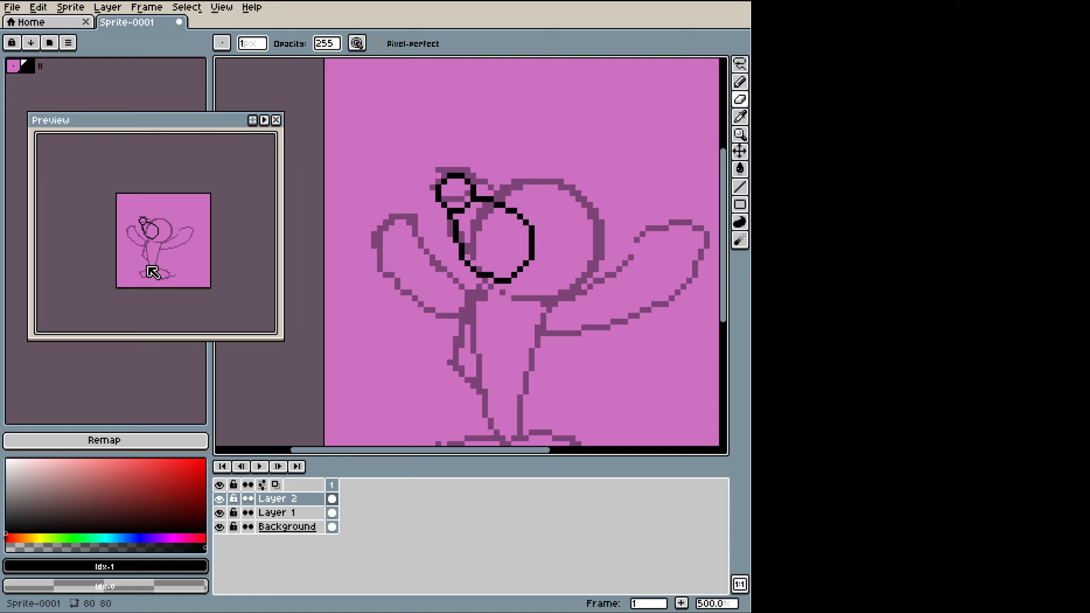
Step: Hide Layer 1 and reconnect the snout's left edge straight up to the bottom of the nose circle
click(219, 512)
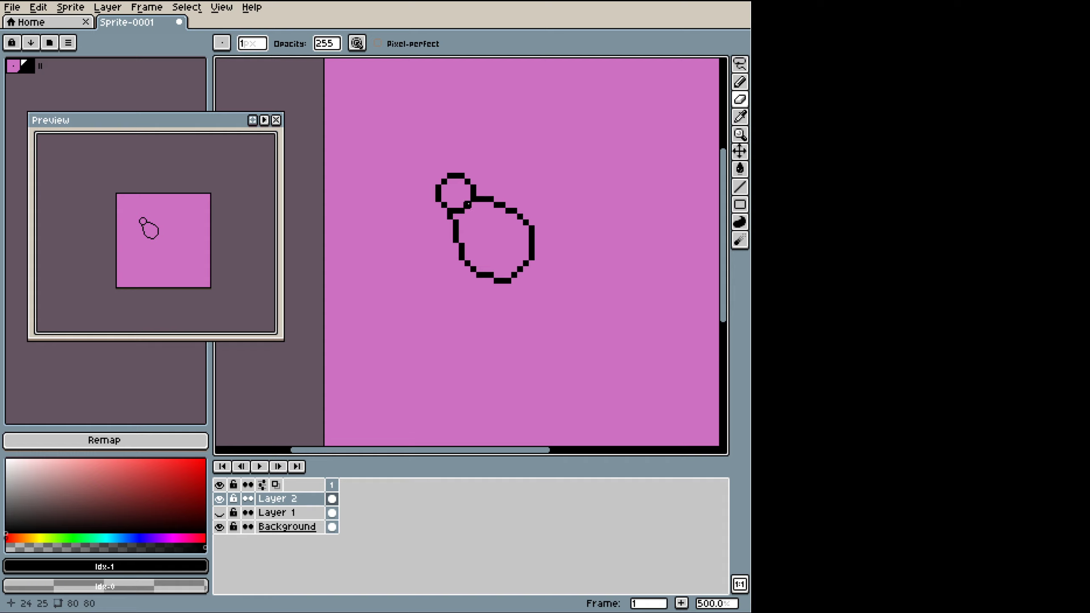
click(450, 216)
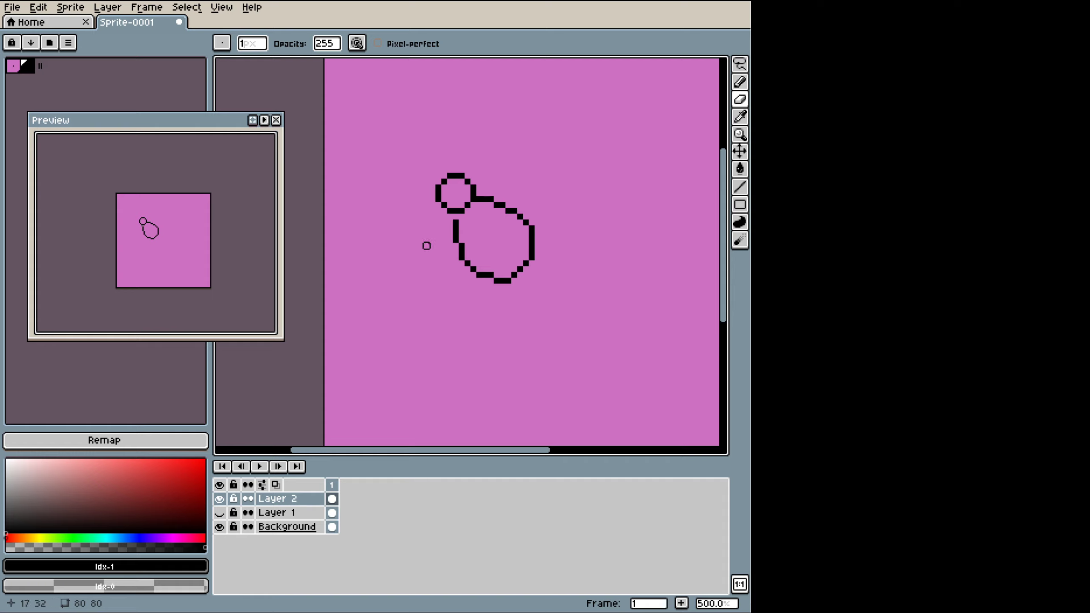
key(b)
click(456, 216)
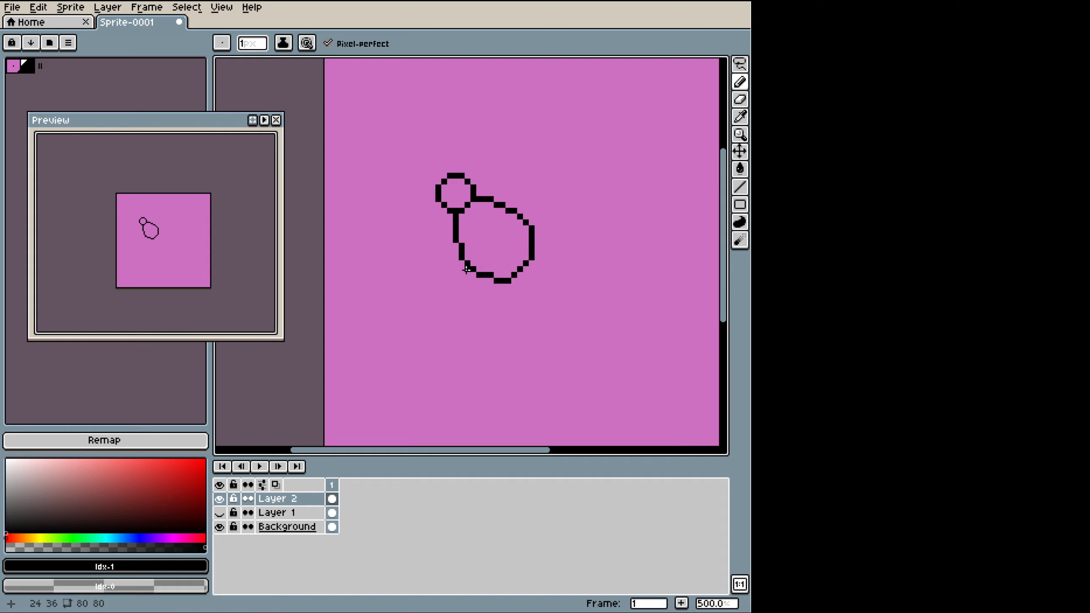
Step: Reshape the snout's lower-left curve and bottom edge into a smooth single-pixel outline
drag(468, 268, 476, 276)
key(e)
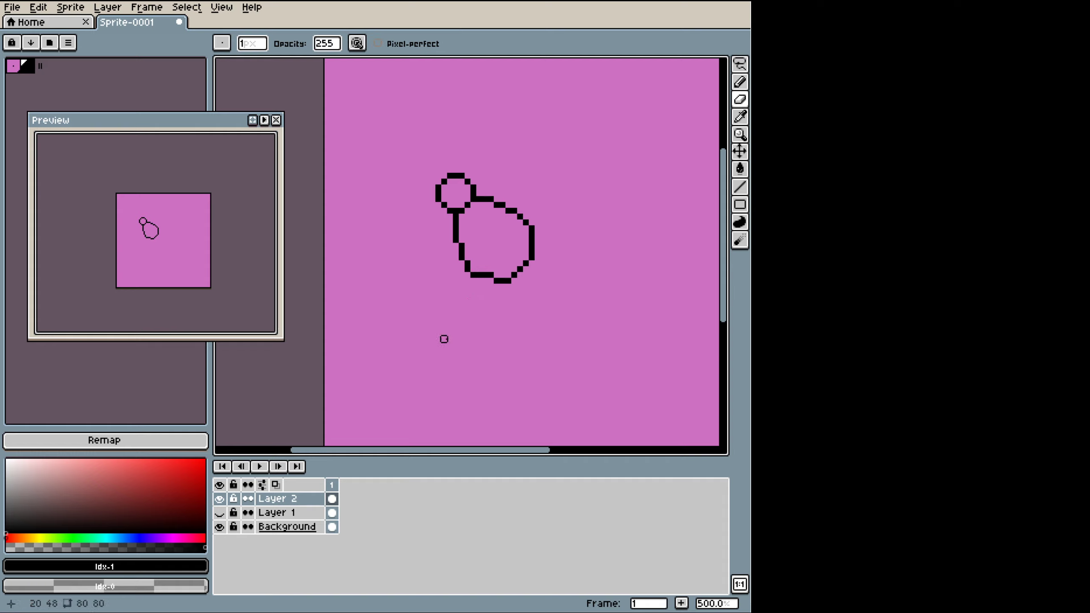
click(491, 275)
key(b)
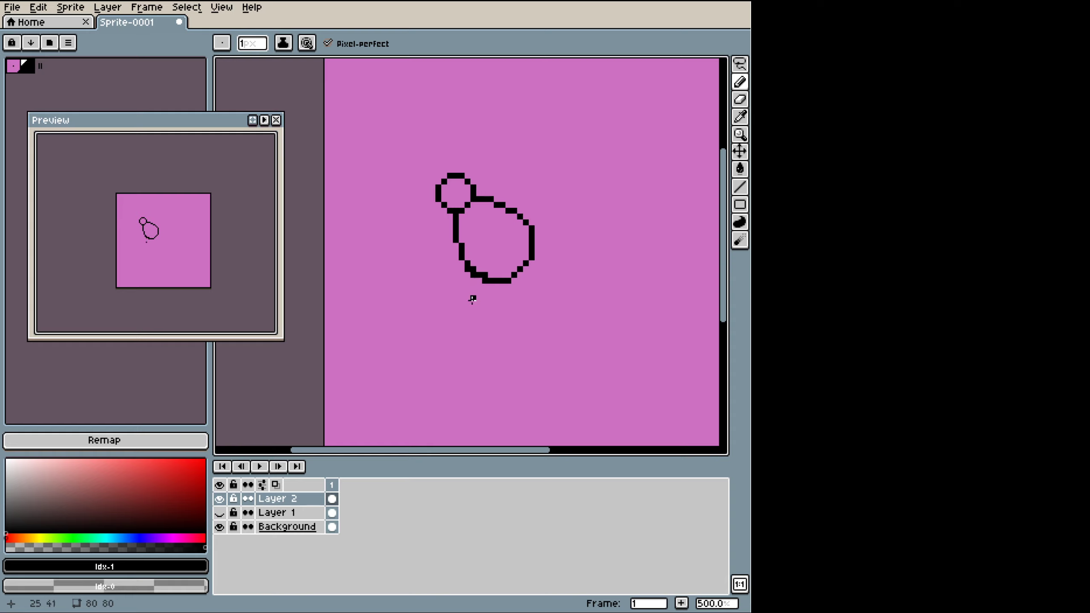
key(e)
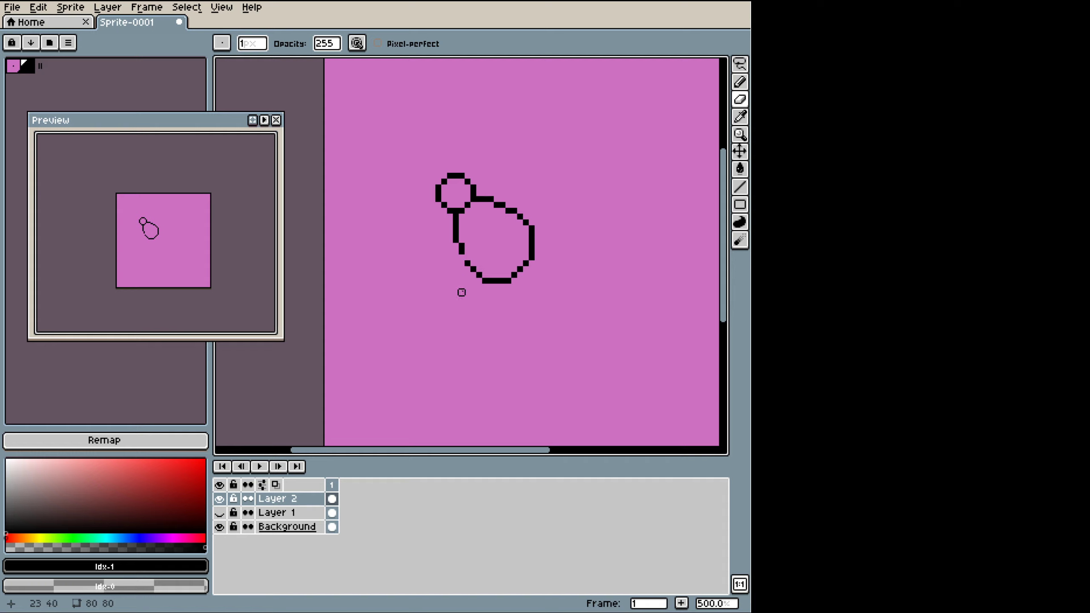
key(b)
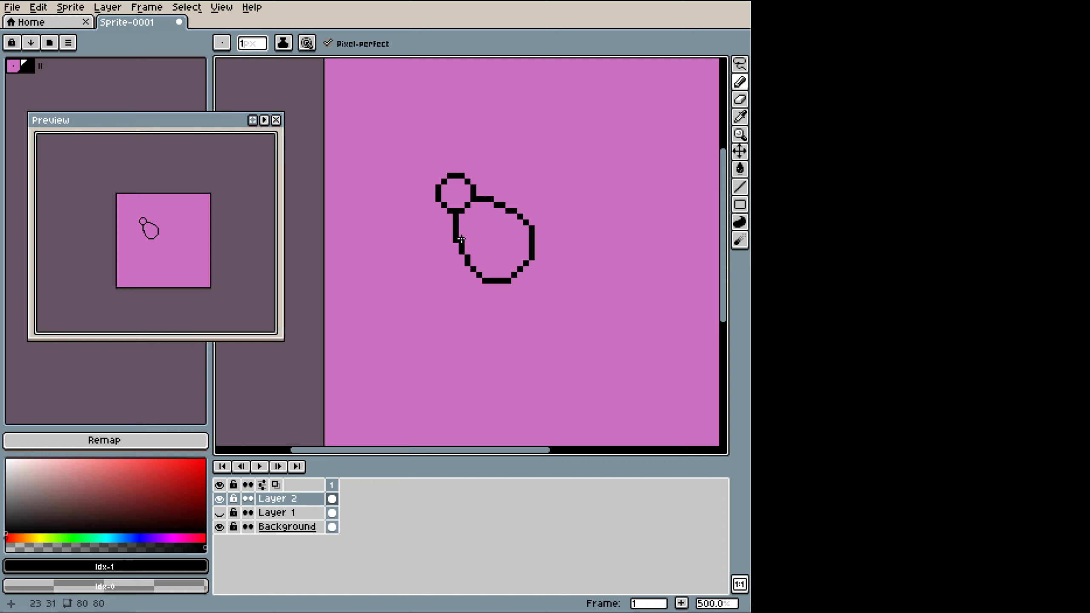
Step: Erase the extra pixel on the snout's left edge and shift the selected lower-left curve one pixel left
key(e)
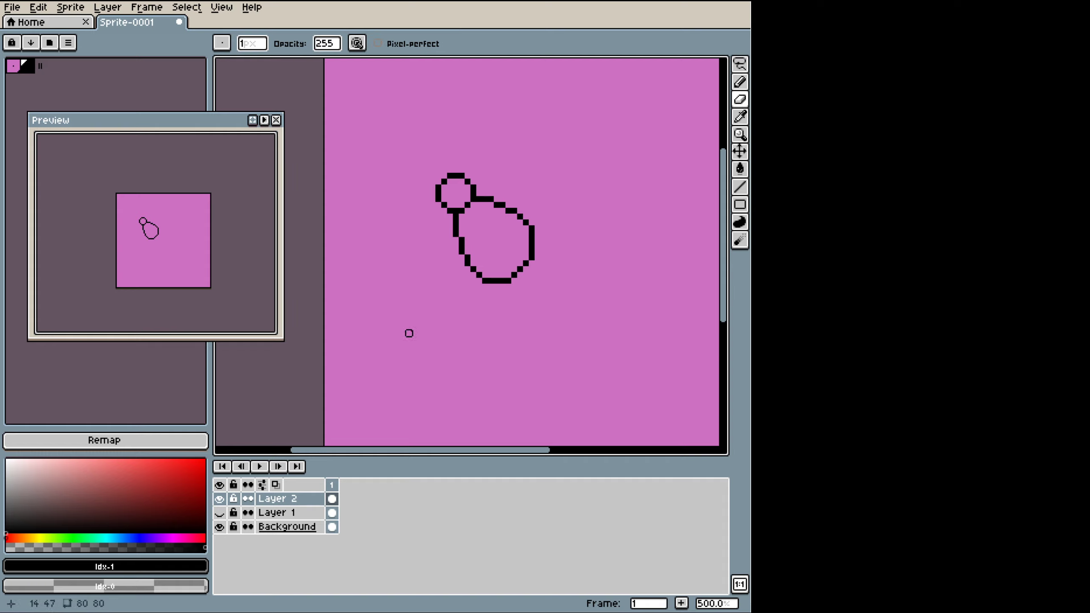
key(m)
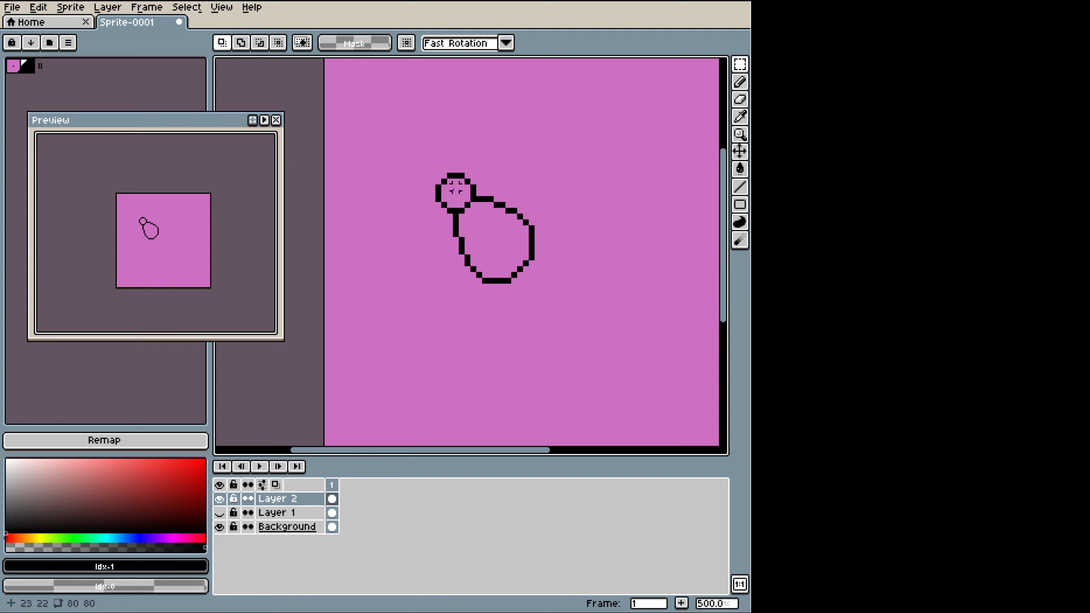
drag(444, 240, 497, 305)
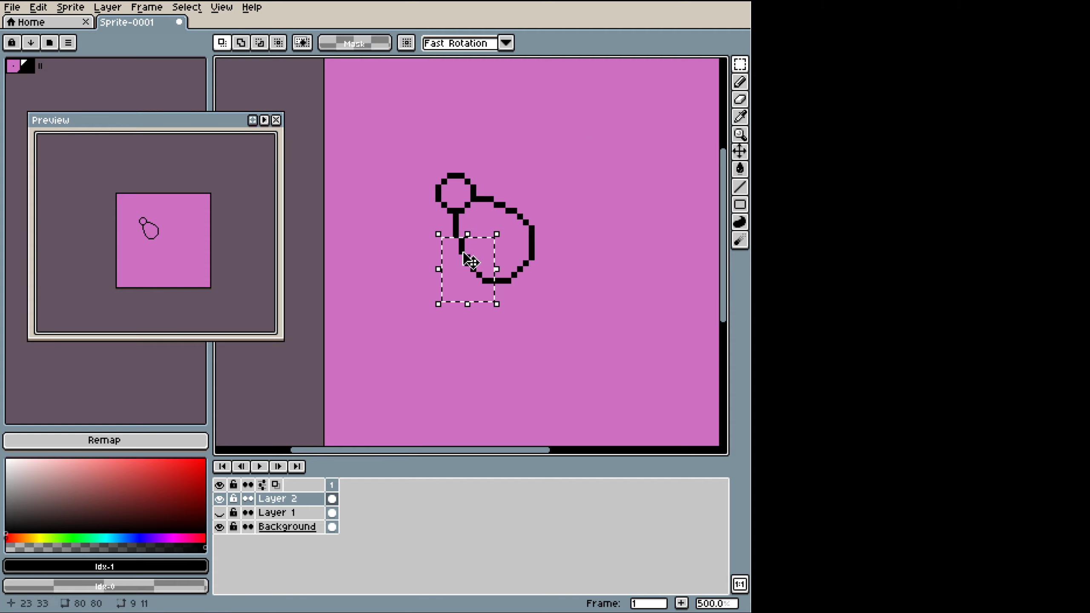
click(467, 259)
drag(460, 252, 456, 254)
click(409, 380)
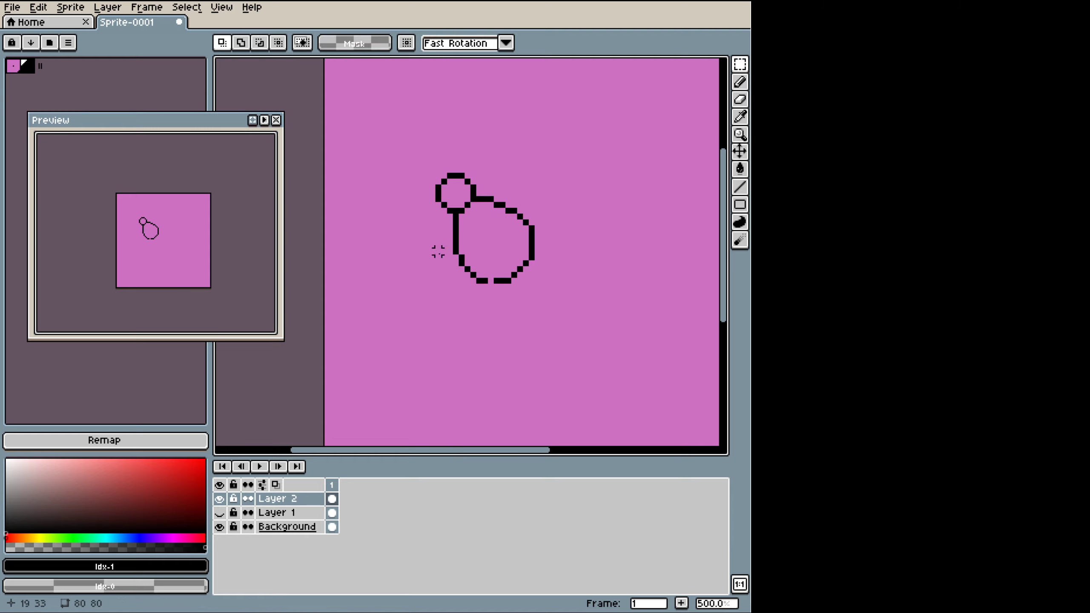
Step: Move the short middle segment of the snout's left edge one pixel right and fill the gap in the bottom edge
mouse_move(444, 257)
mouse_down()
mouse_move(461, 246)
mouse_move(449, 257)
mouse_move(467, 258)
mouse_up()
click(416, 287)
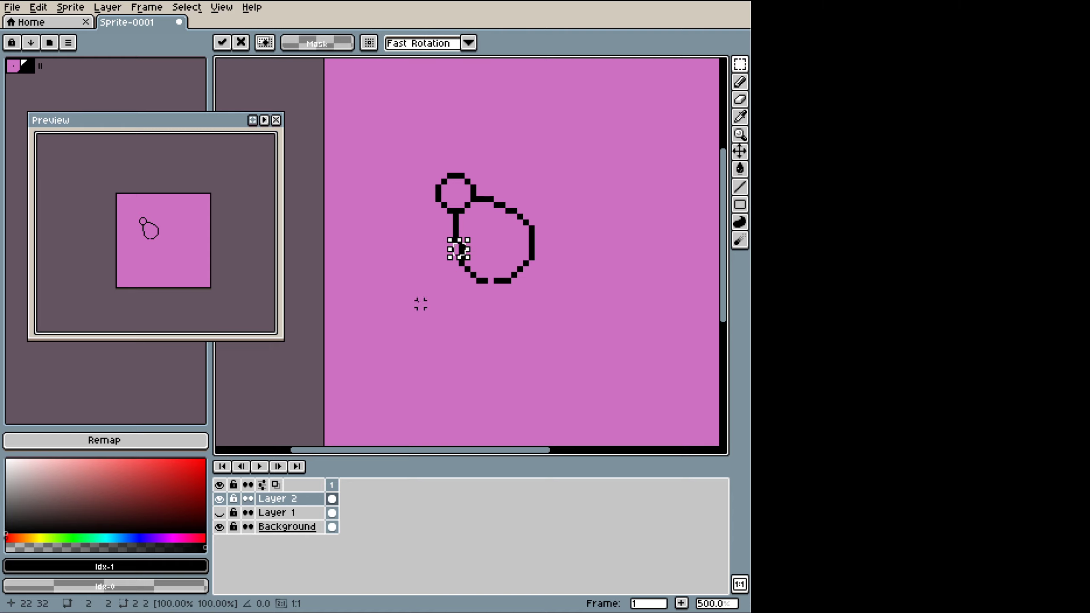
click(427, 257)
drag(469, 246, 456, 252)
click(434, 294)
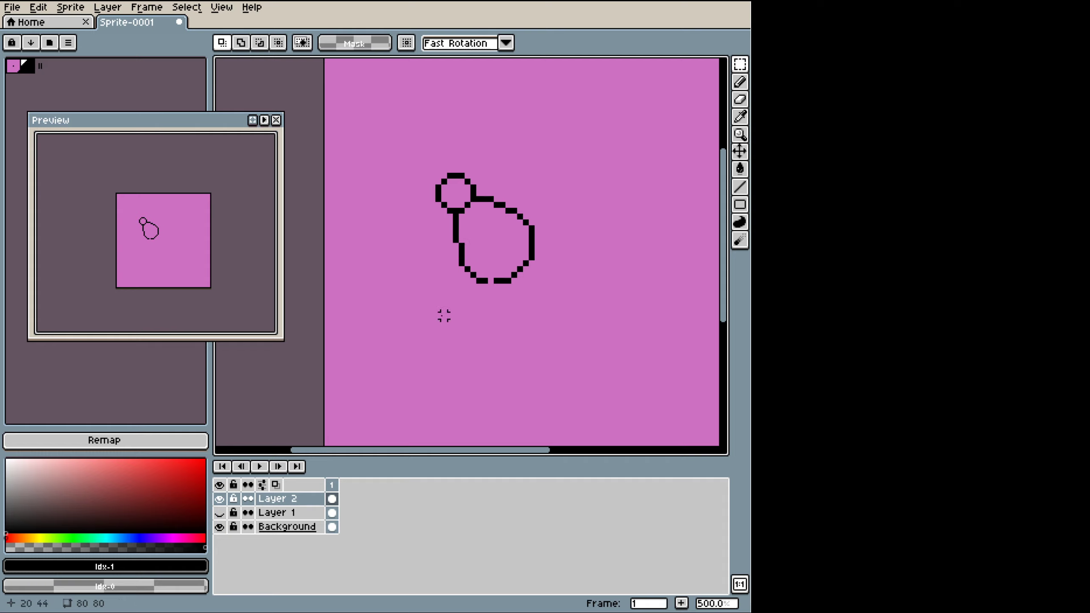
key(b)
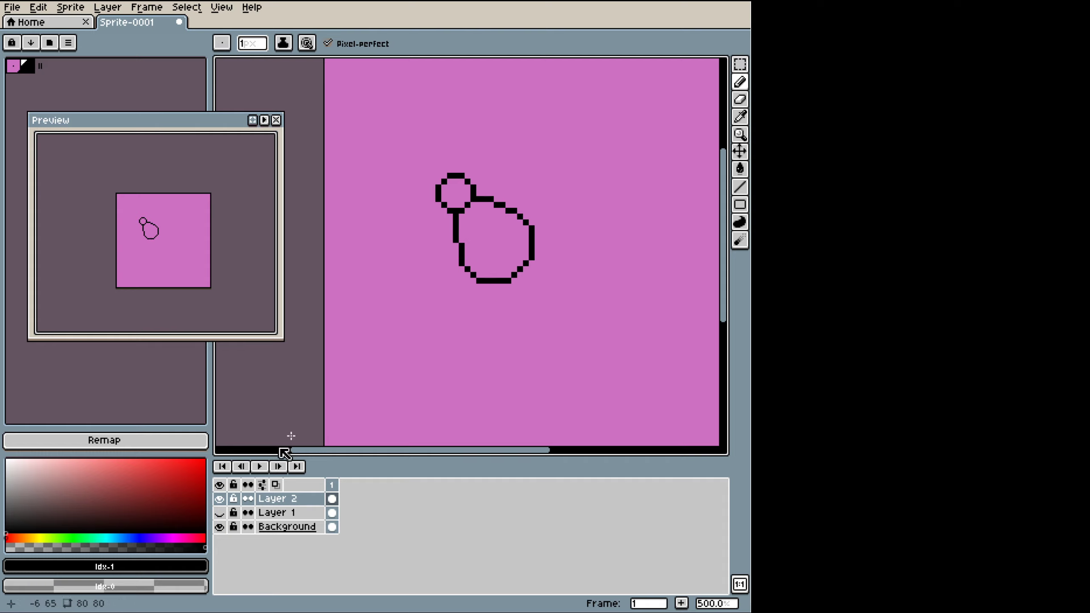
Step: Show Layer 1 and trace the head circle on Layer 2 from its underside around the right to the snout's top
click(220, 513)
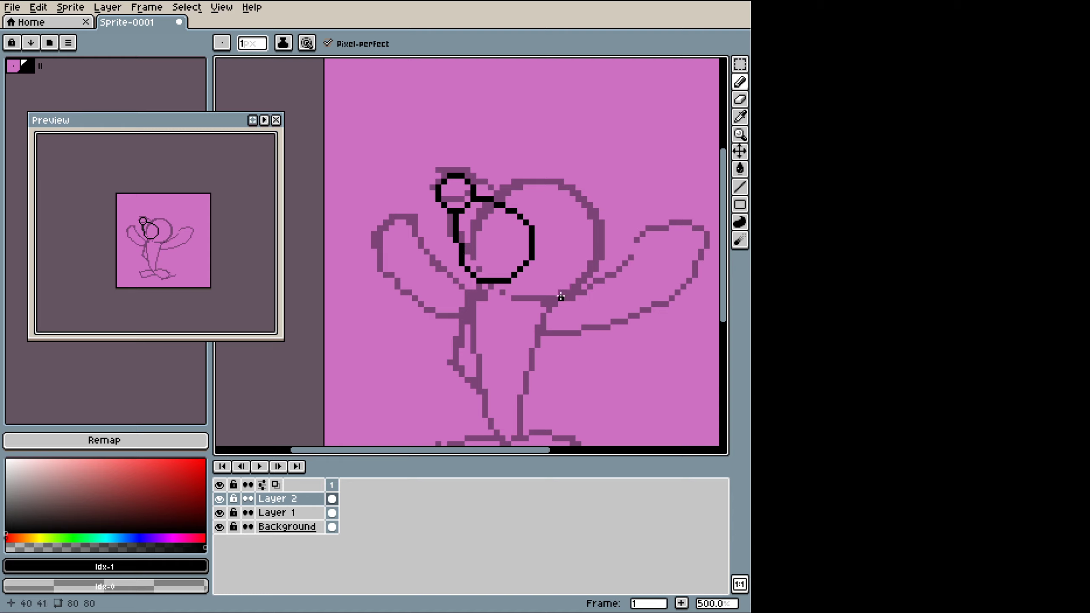
drag(561, 296, 580, 279)
key(ctrl+z)
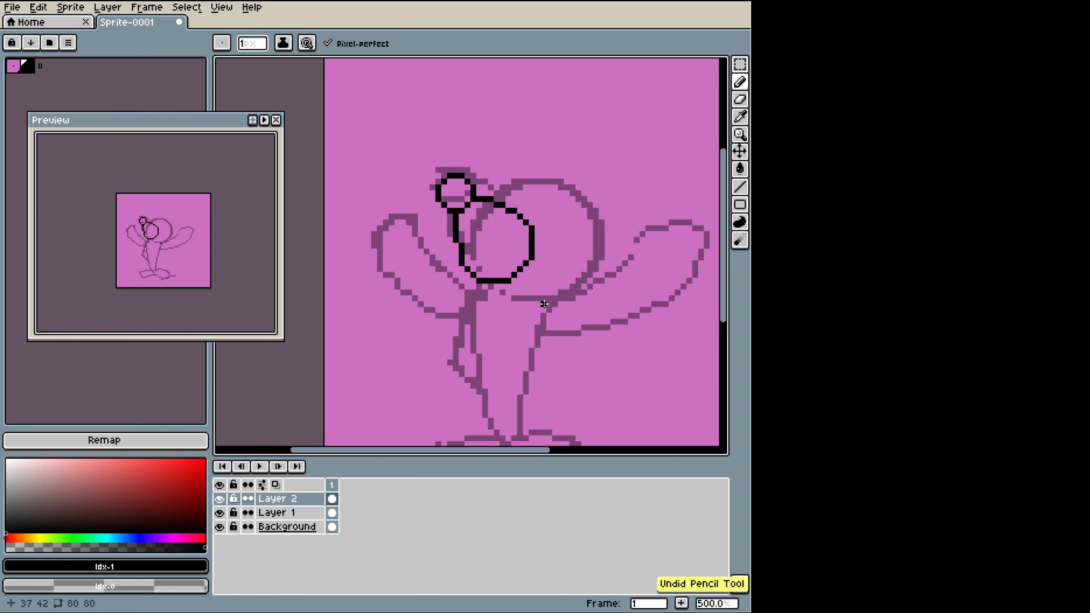
click(536, 298)
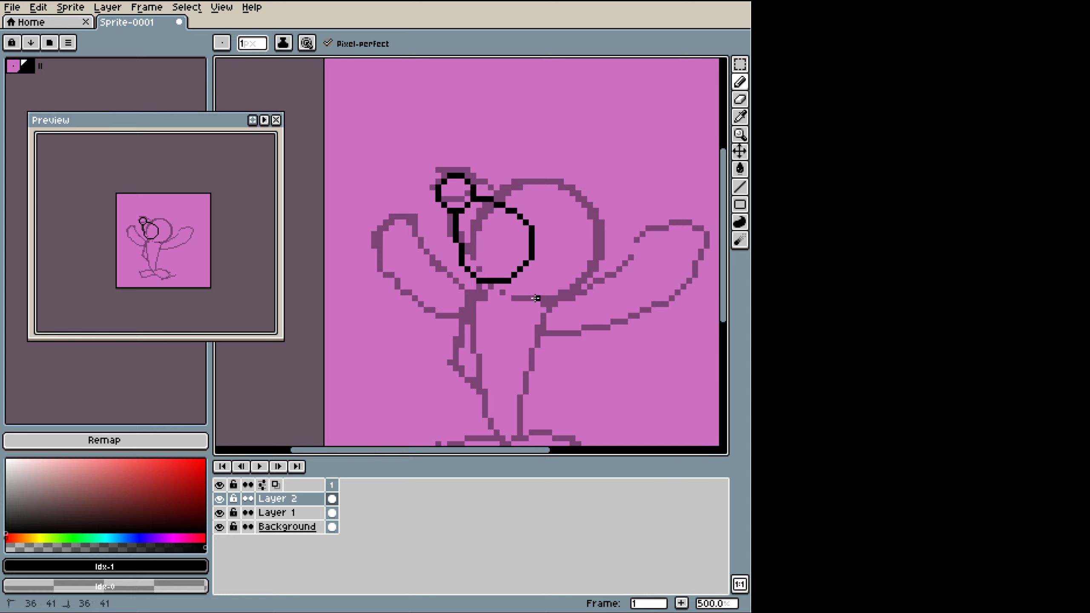
mouse_move(556, 297)
mouse_down()
mouse_move(598, 261)
mouse_move(601, 218)
mouse_move(557, 181)
mouse_move(515, 182)
mouse_move(492, 197)
mouse_up()
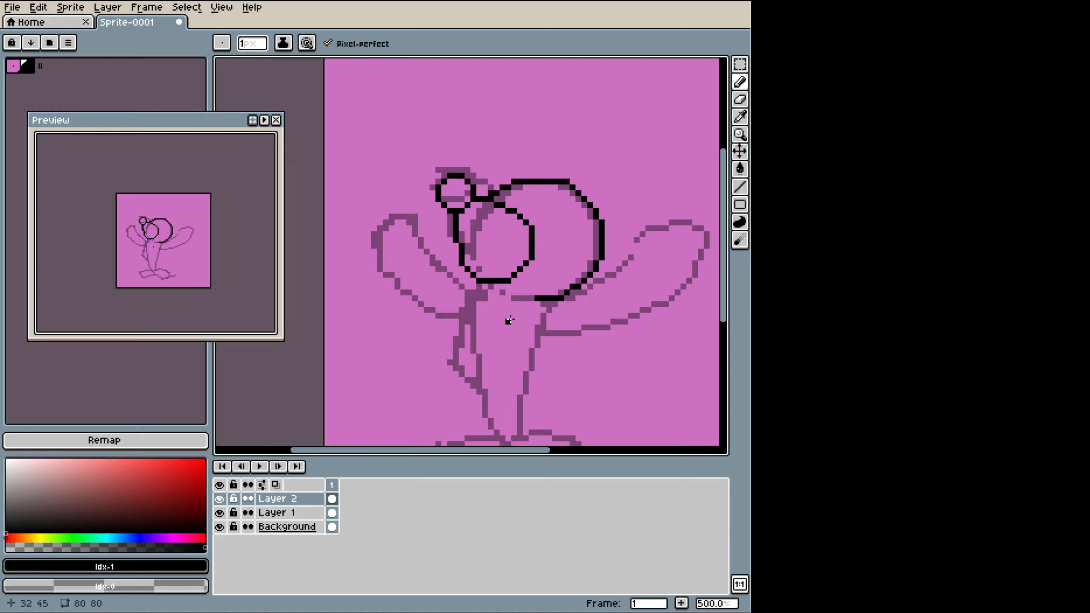
Step: Check the line art mirrored horizontally against a hidden and shown Layer 1, then restore its orientation and the sketch's visibility
click(219, 513)
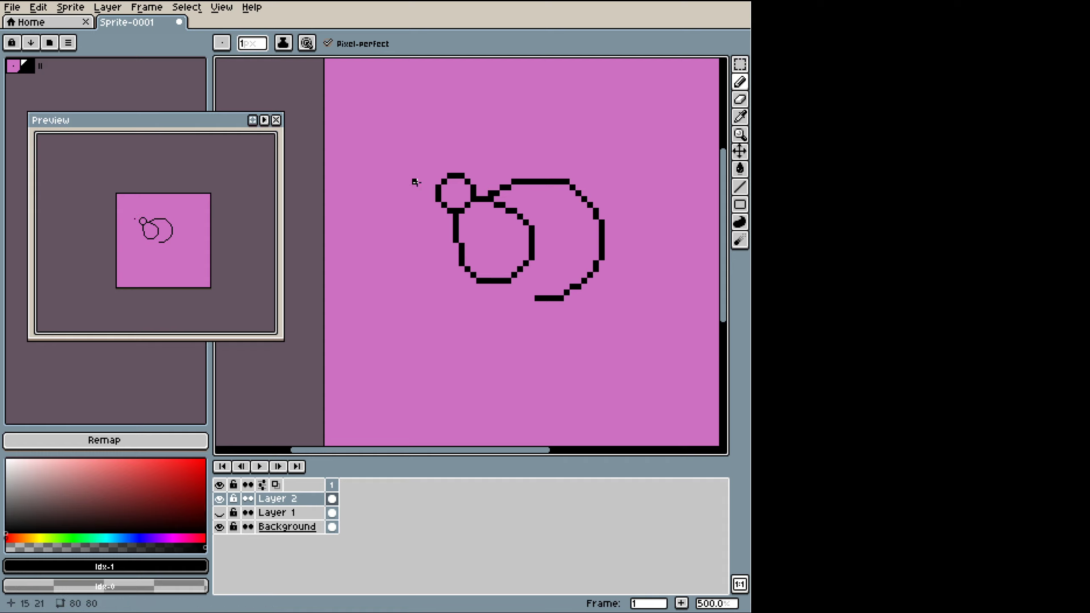
click(39, 7)
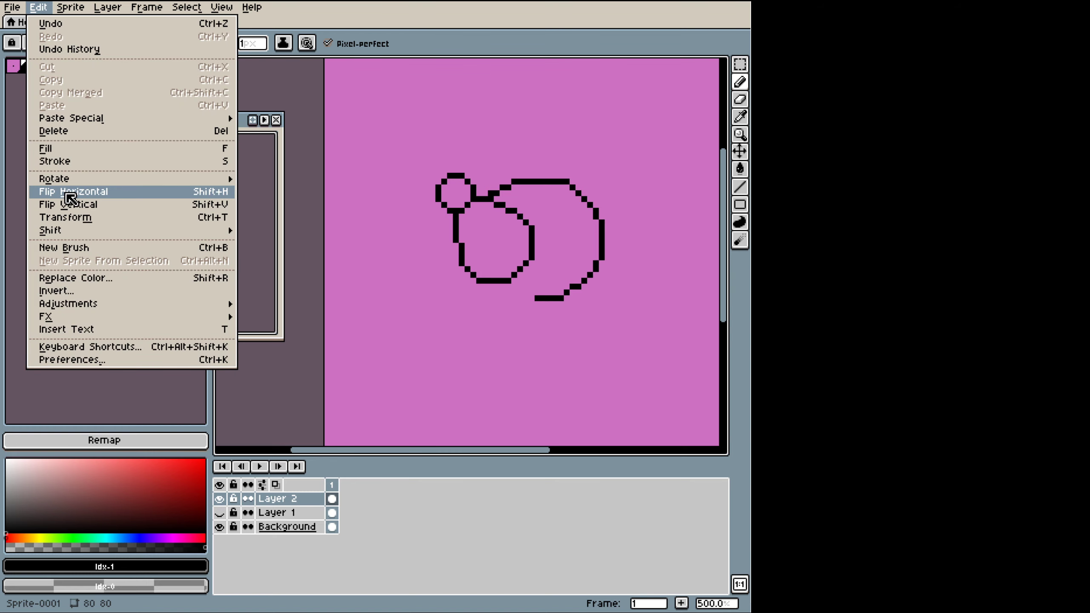
click(68, 192)
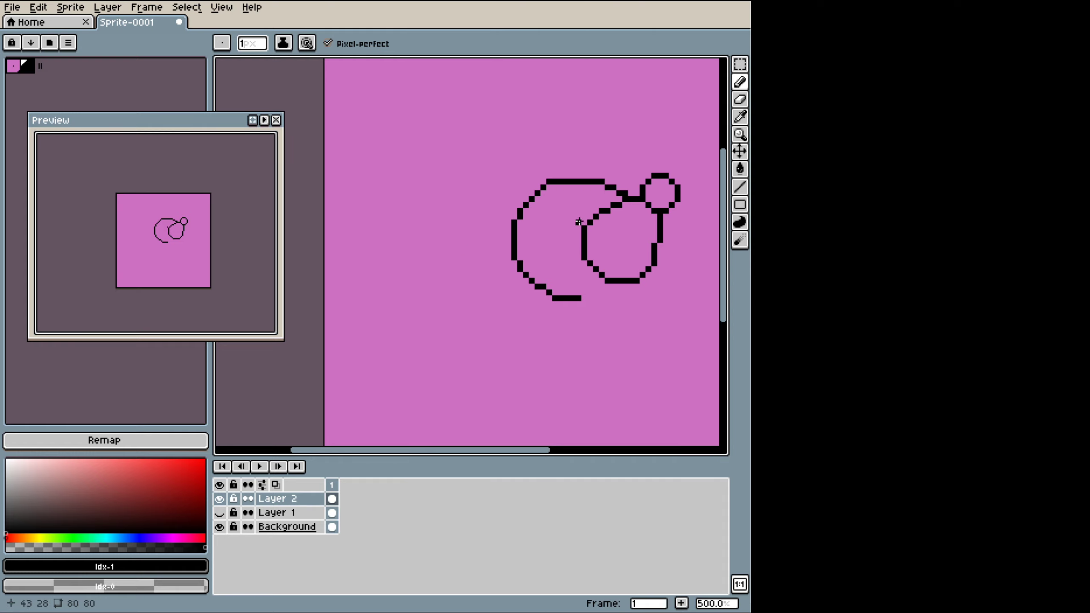
click(219, 512)
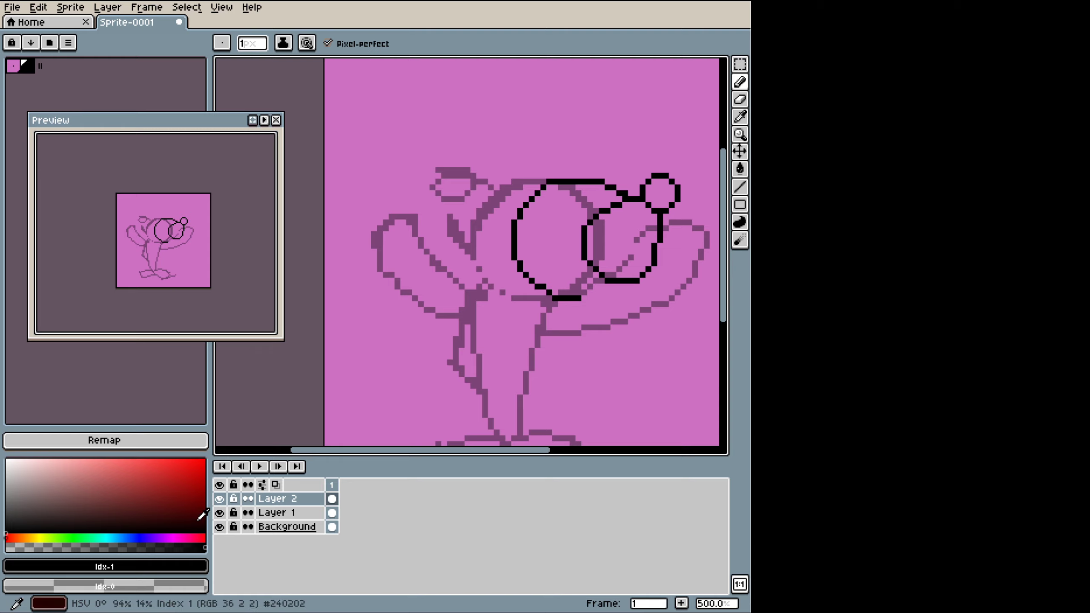
click(220, 513)
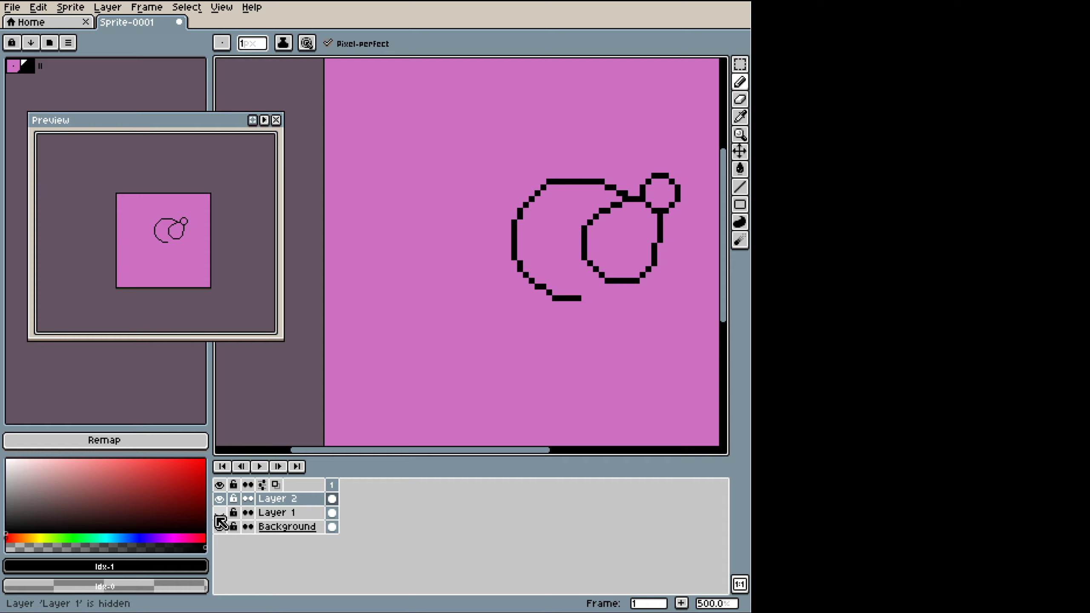
key(shift+h)
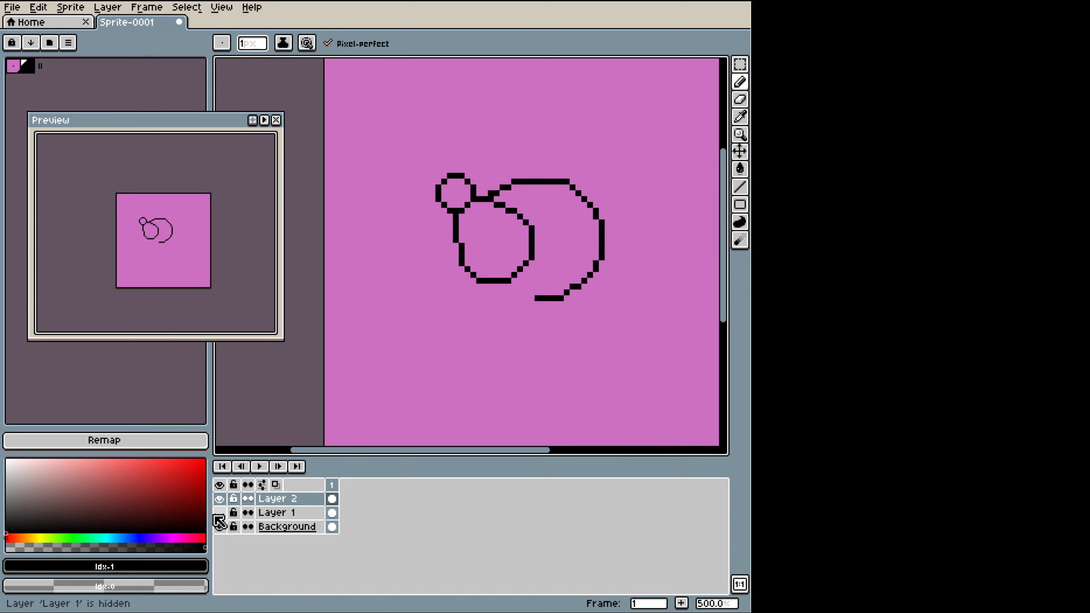
click(220, 512)
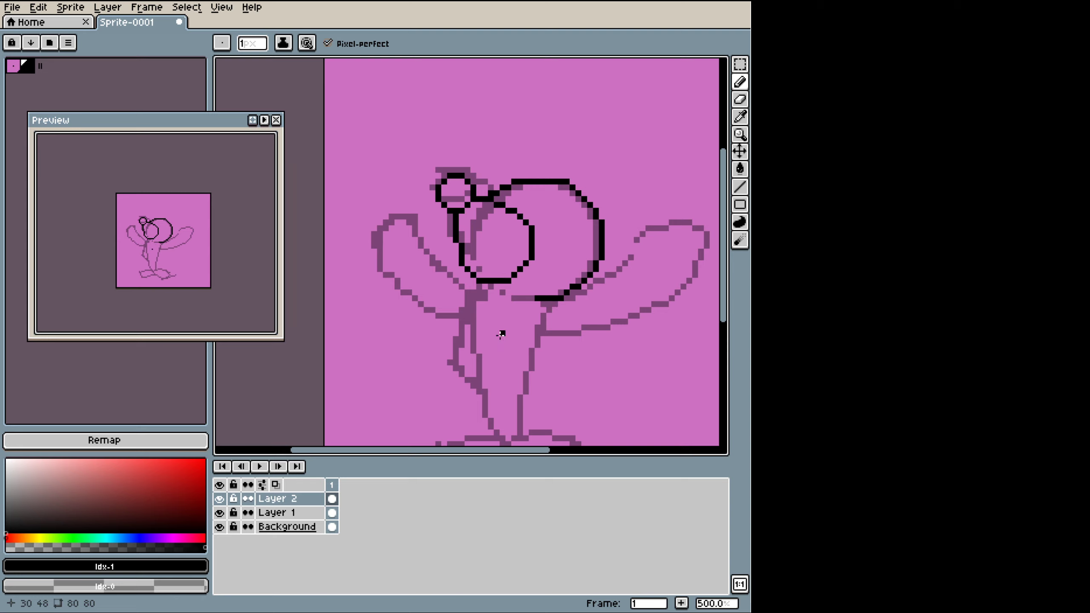
Step: Trace the body's right edge from the feet up to the underside of the right arm
drag(496, 324, 494, 226)
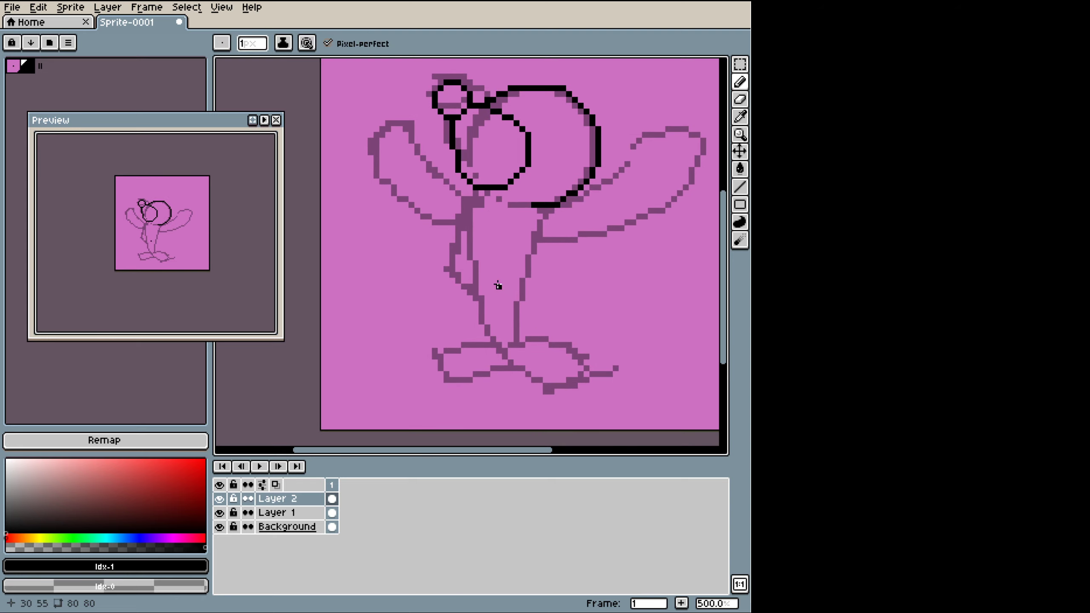
mouse_move(515, 344)
mouse_down()
mouse_move(536, 235)
mouse_move(526, 272)
mouse_up()
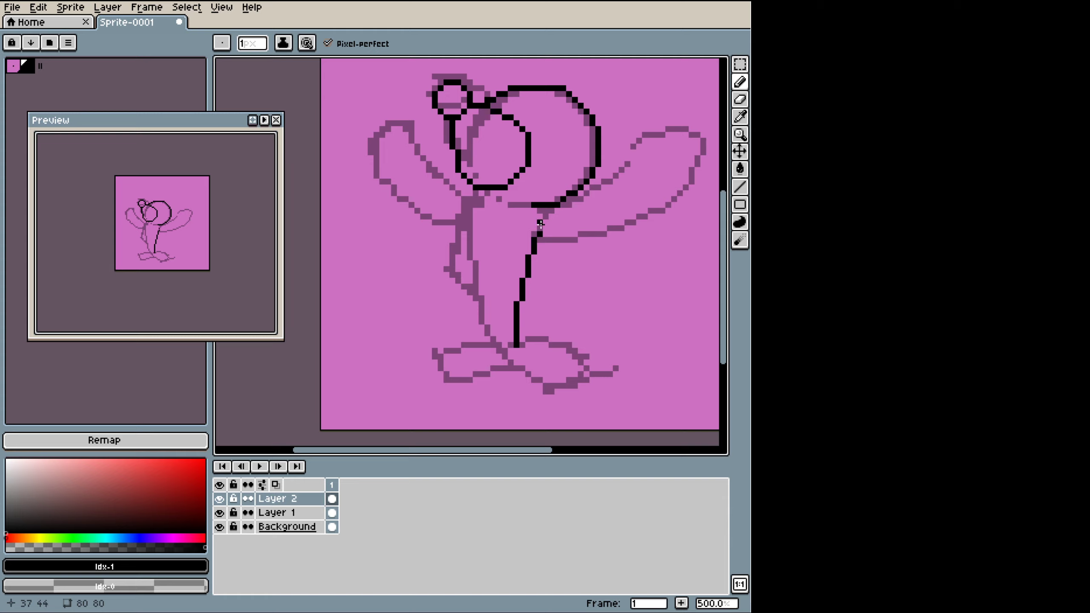
drag(534, 252, 537, 236)
click(522, 235)
Step: Trace the right arm's full outline from the body around the hand and back to the head's underside
drag(536, 240, 566, 239)
mouse_move(575, 234)
mouse_down()
mouse_move(600, 233)
mouse_move(571, 240)
mouse_up()
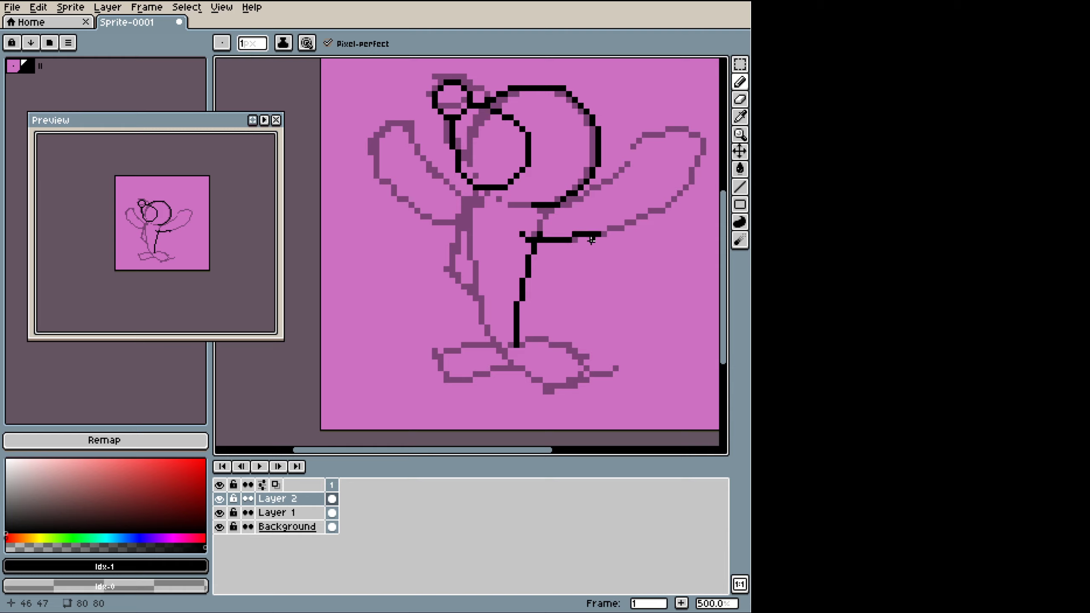
click(541, 211)
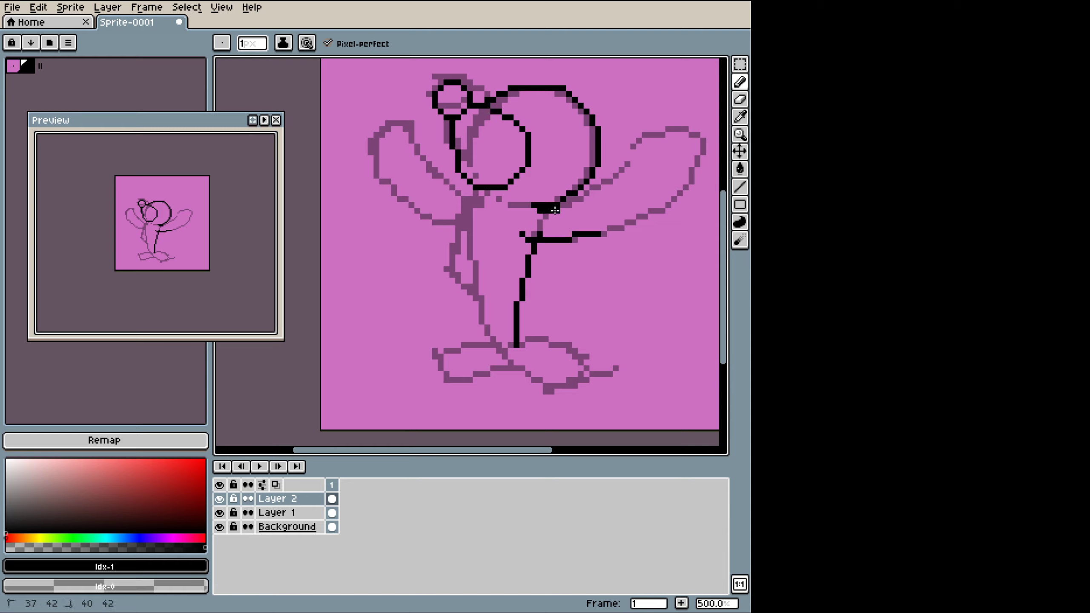
mouse_move(554, 210)
mouse_down()
mouse_move(657, 136)
mouse_move(688, 134)
mouse_move(703, 156)
mouse_move(697, 189)
mouse_move(612, 234)
mouse_up()
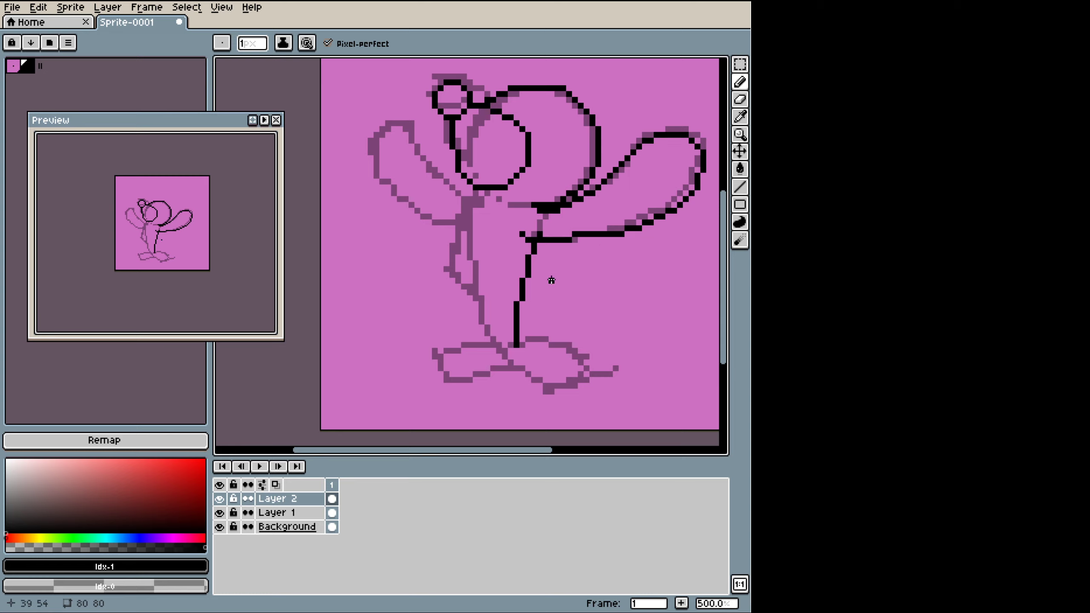
Step: Hide Layer 1, erase the stray pixel where the arm's lower edge meets the body, and show Layer 1 again
click(219, 512)
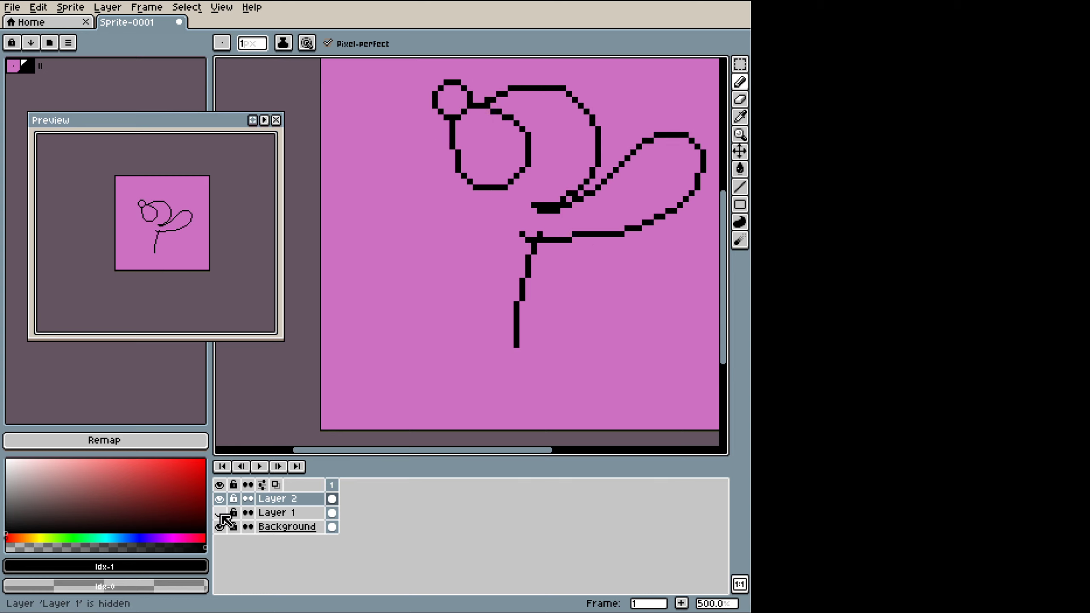
key(e)
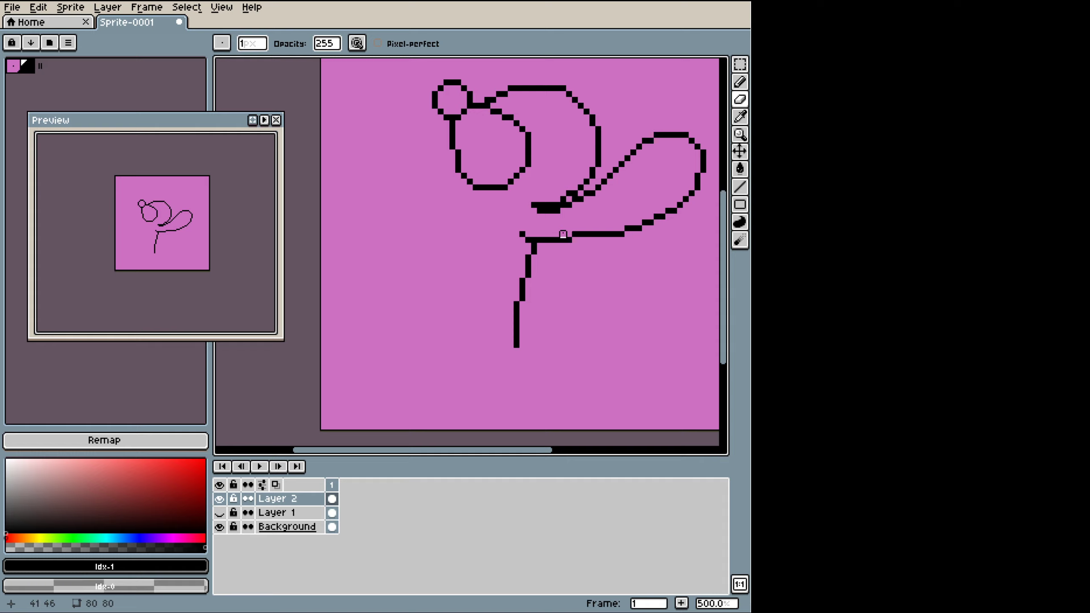
key(b)
click(219, 512)
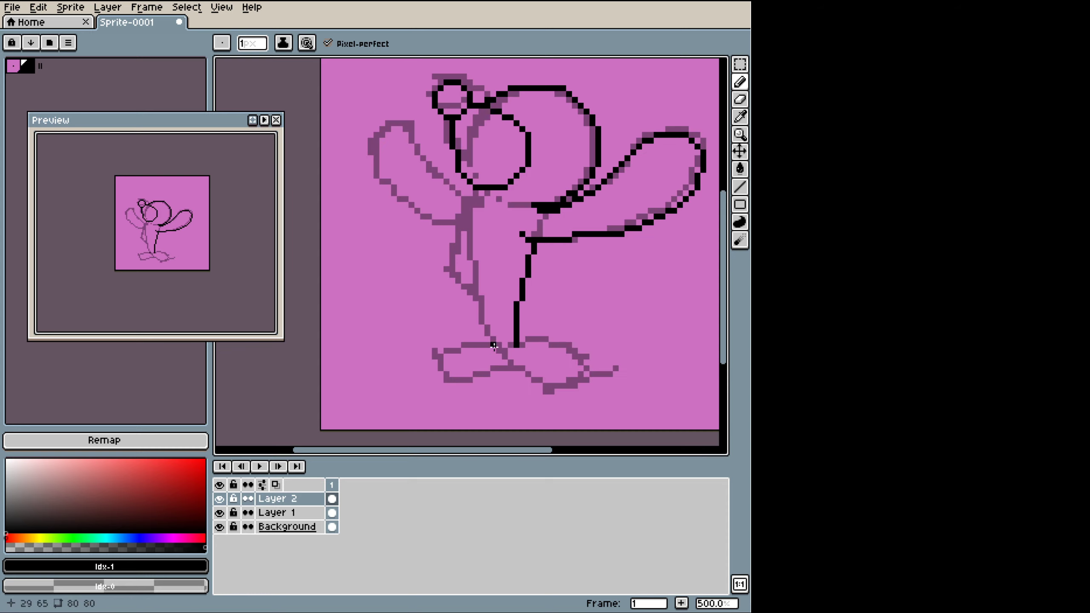
Step: Replace the first left body line with an outward-curving one from below the snout to the feet, and compare it without Layer 1
mouse_move(503, 356)
mouse_down()
mouse_move(473, 300)
mouse_move(470, 232)
mouse_up()
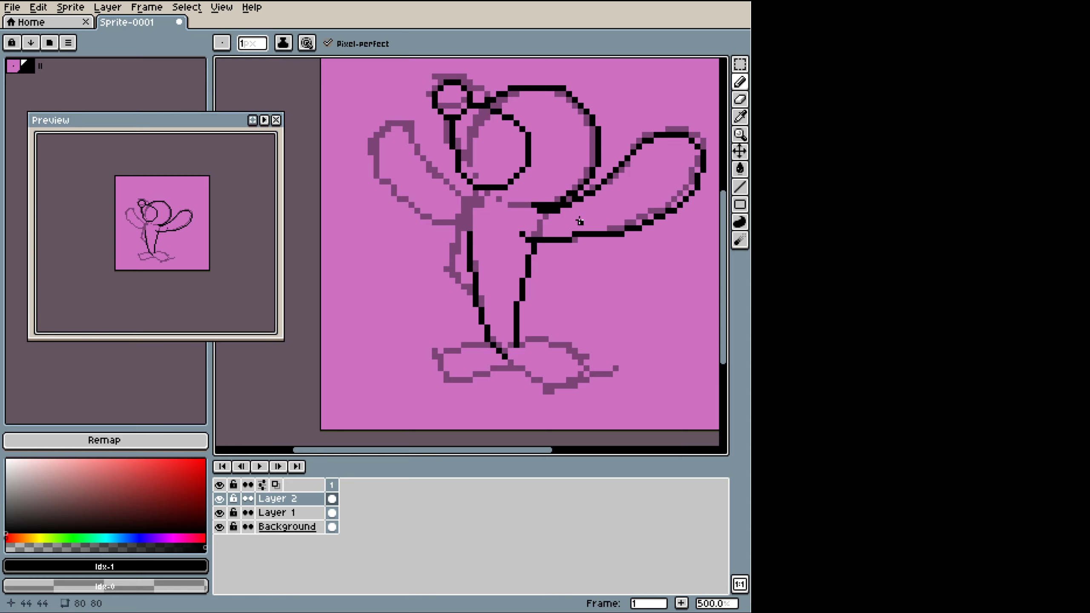
key(ctrl+z)
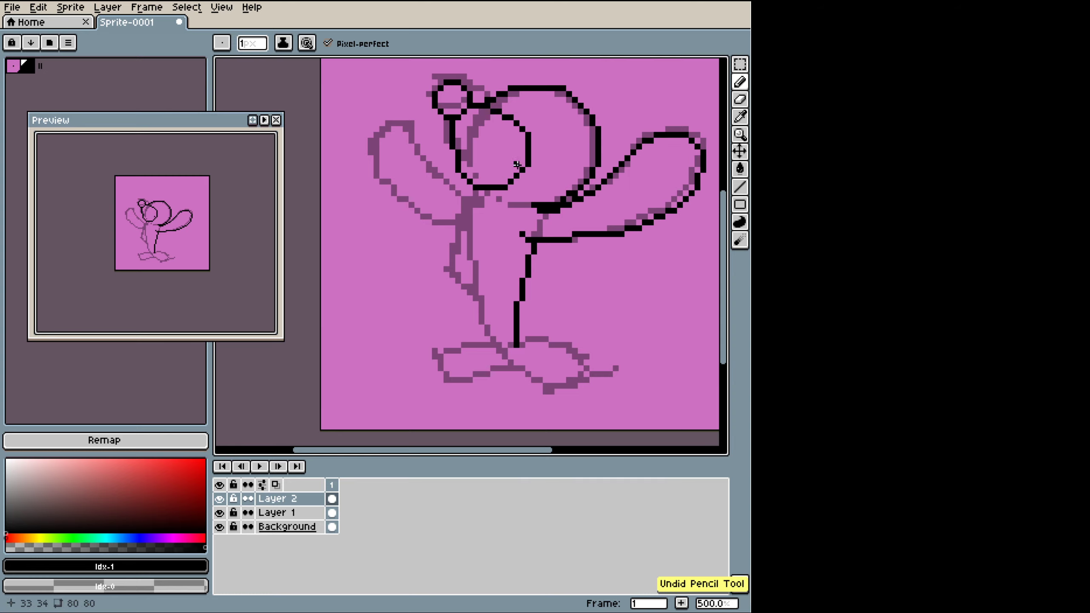
drag(477, 202, 450, 243)
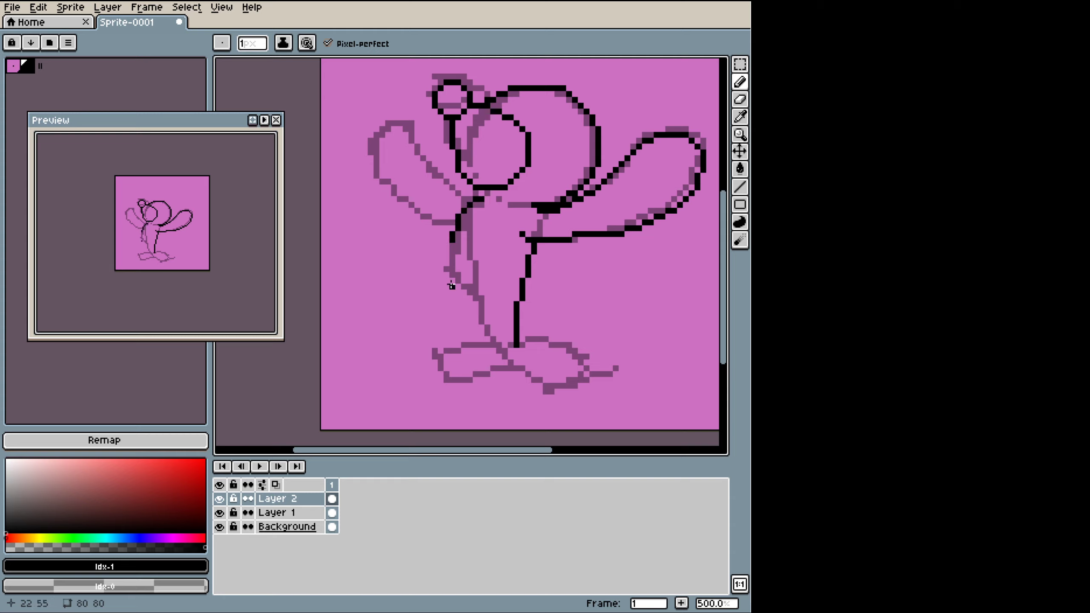
mouse_move(499, 351)
mouse_down()
mouse_move(459, 284)
mouse_move(453, 240)
mouse_up()
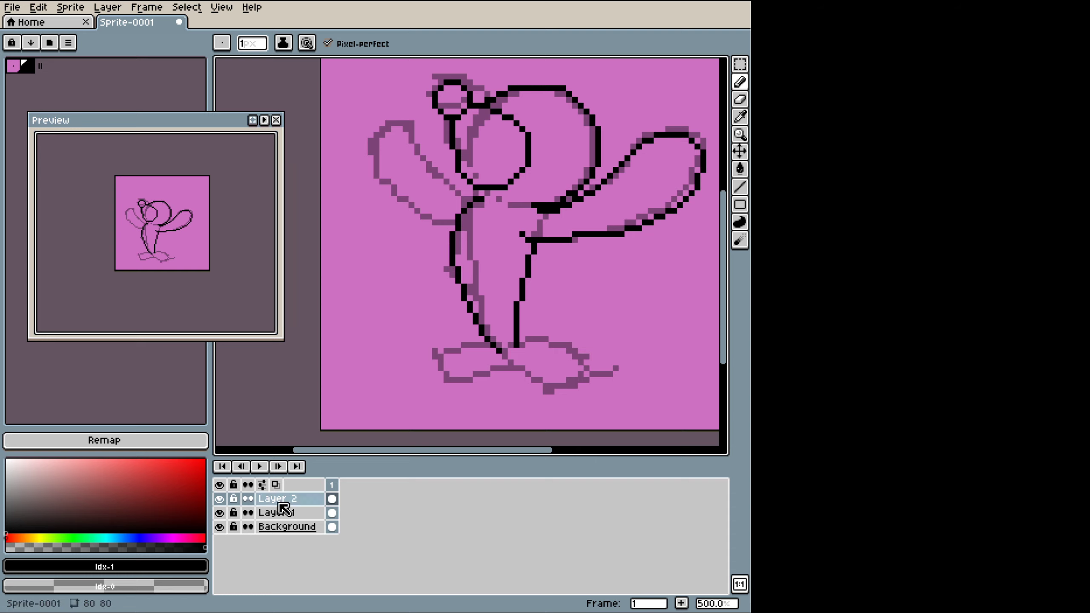
click(220, 512)
click(220, 513)
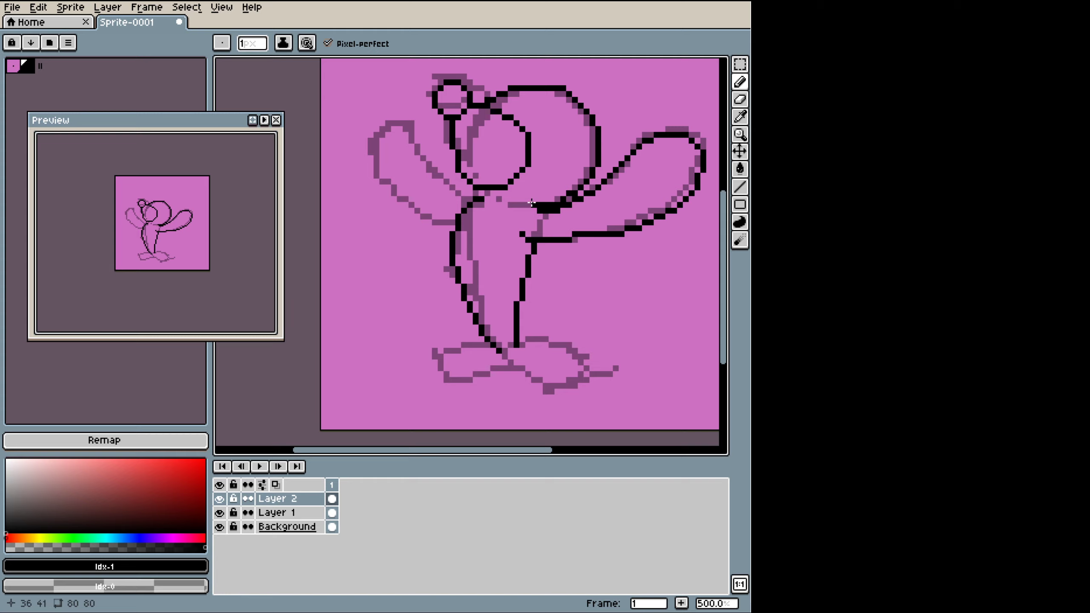
Step: Draw the head's bottom line from the right arm joint to the snout's underside and thin it to a single pixel
drag(540, 201, 494, 193)
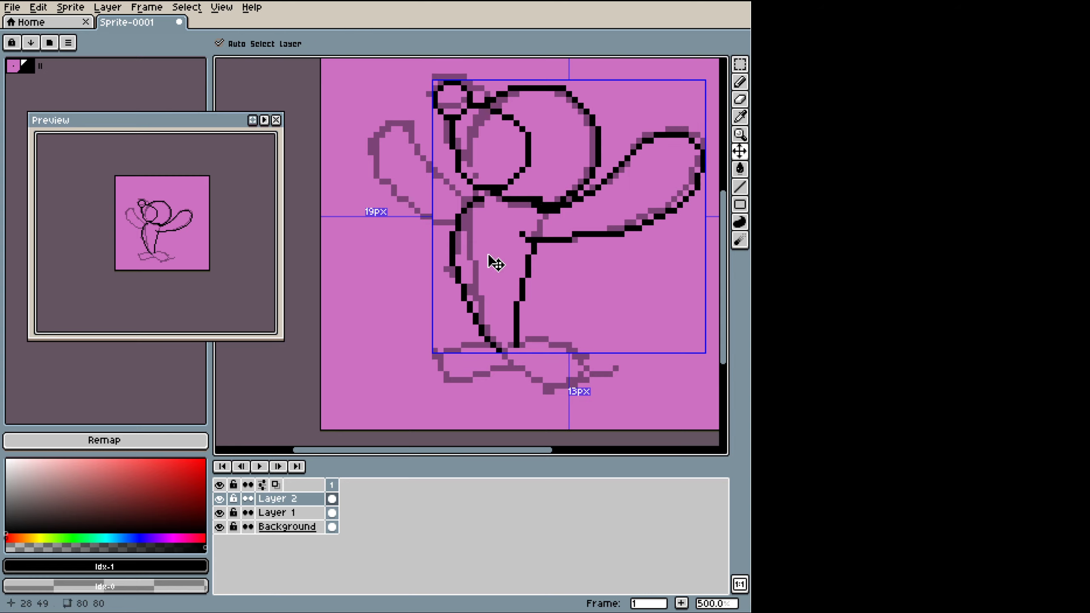
key(ctrl+z)
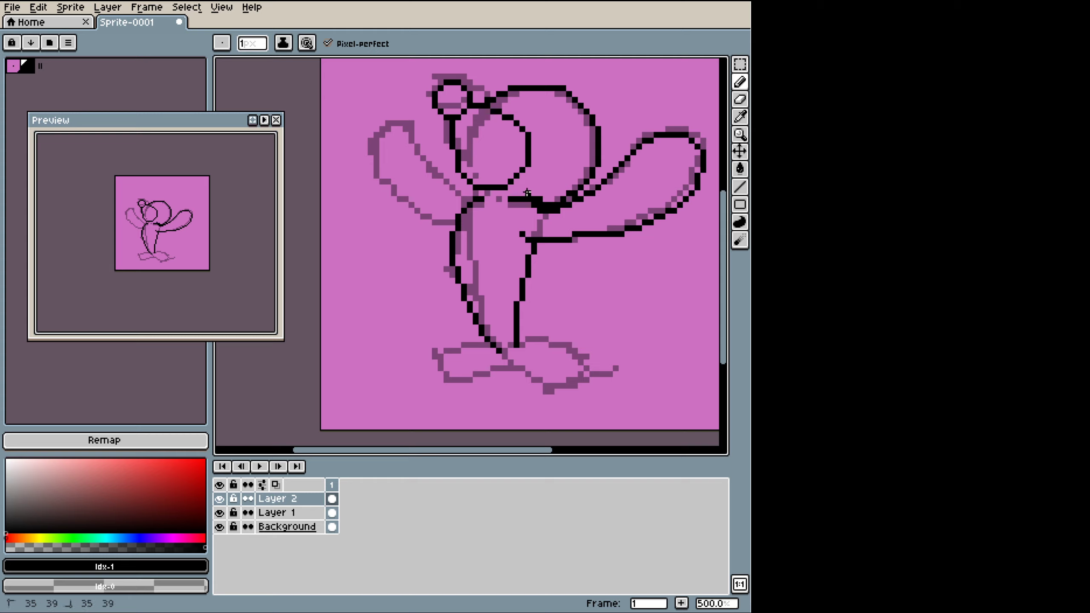
mouse_move(529, 194)
mouse_down()
mouse_move(467, 209)
mouse_move(497, 197)
mouse_up()
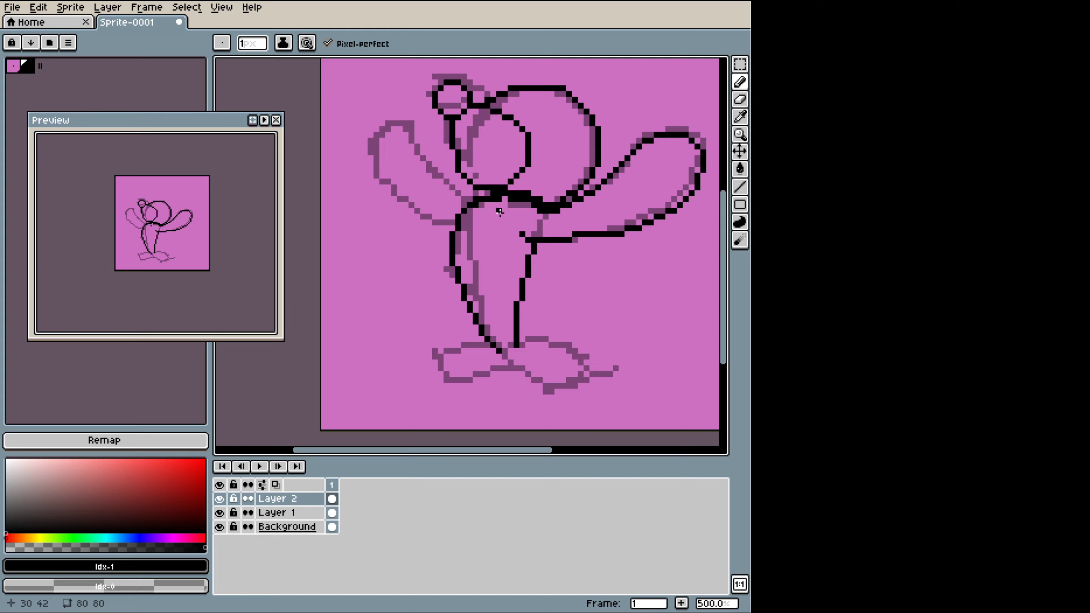
key(e)
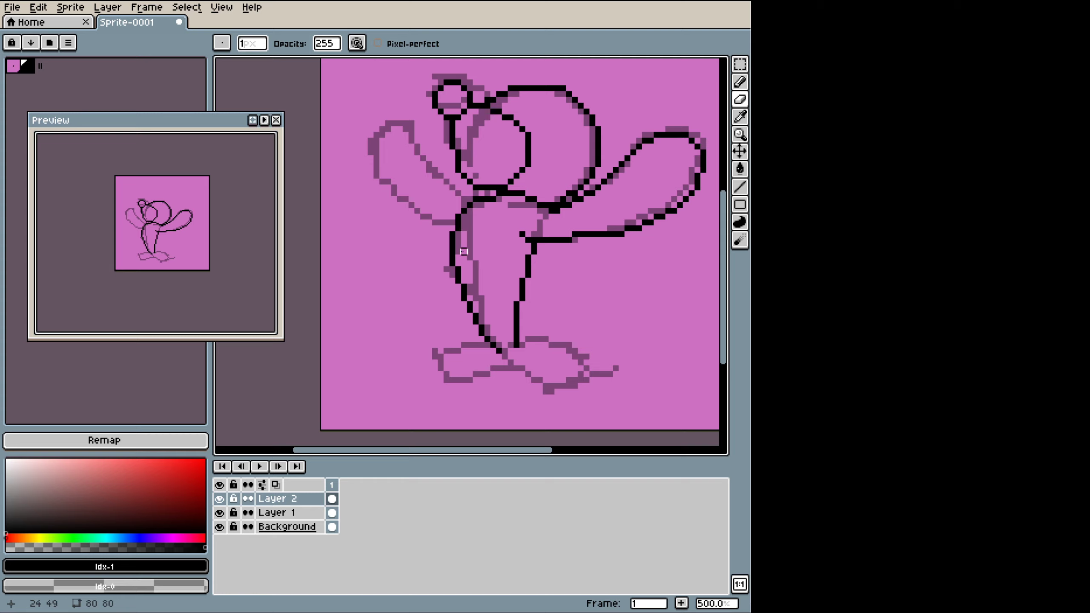
Step: Trace the left arm's full outline from the body around the hand and back under the snout, and hide Layer 1
key(ctrl+z)
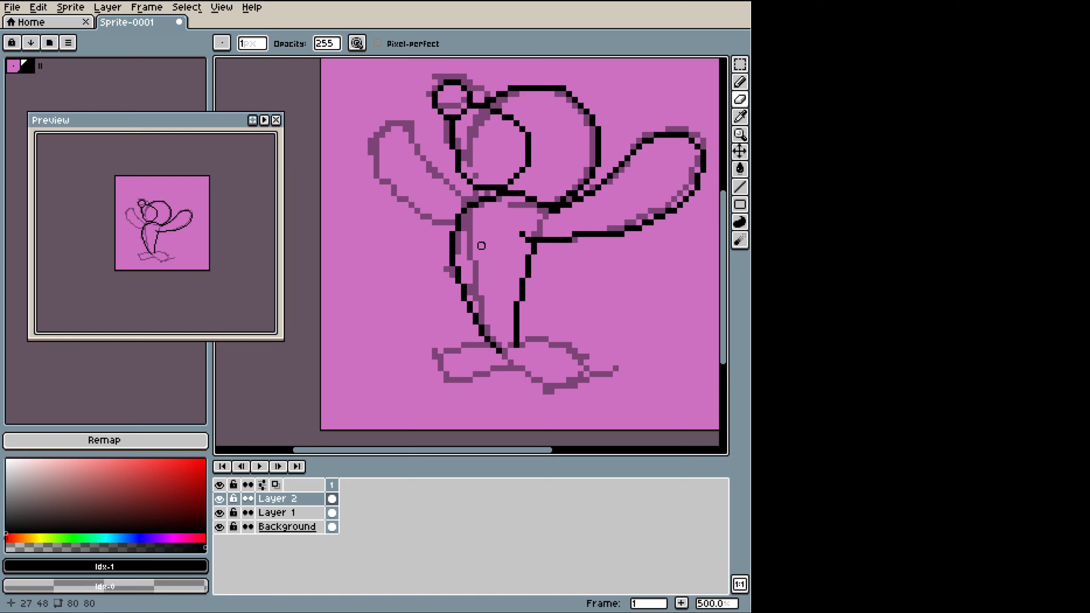
key(b)
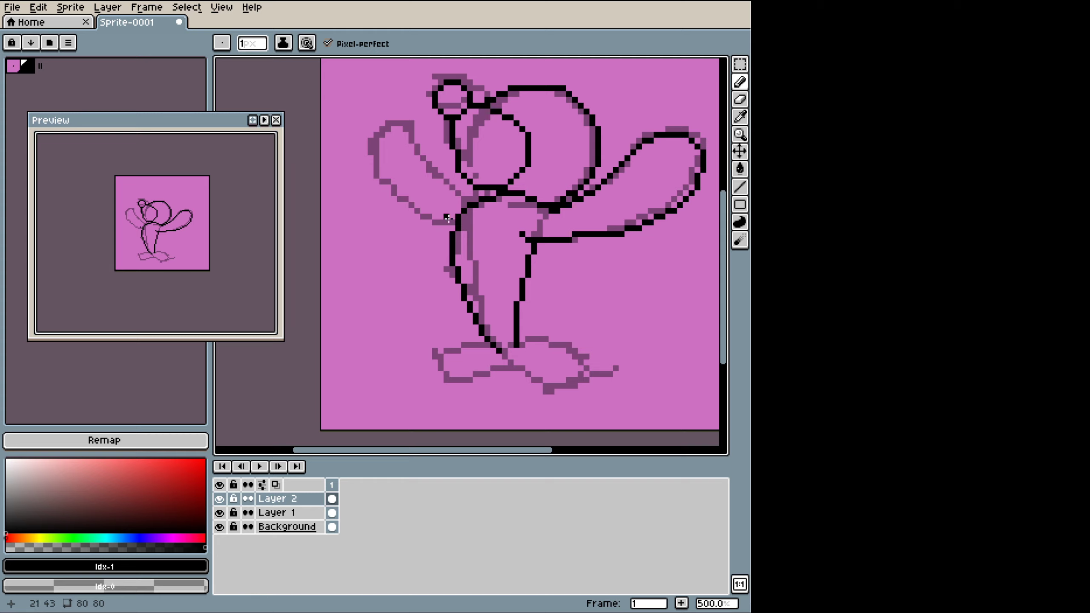
drag(450, 220, 376, 158)
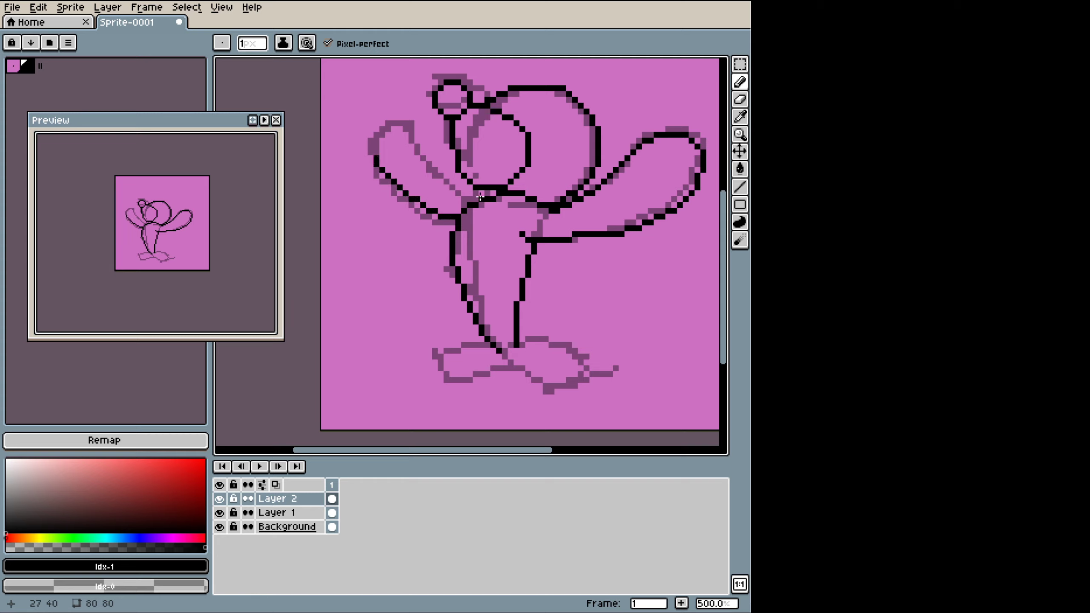
mouse_move(480, 197)
mouse_down()
mouse_move(406, 130)
mouse_move(373, 115)
mouse_move(372, 164)
mouse_move(364, 157)
mouse_move(394, 186)
mouse_up()
key(e)
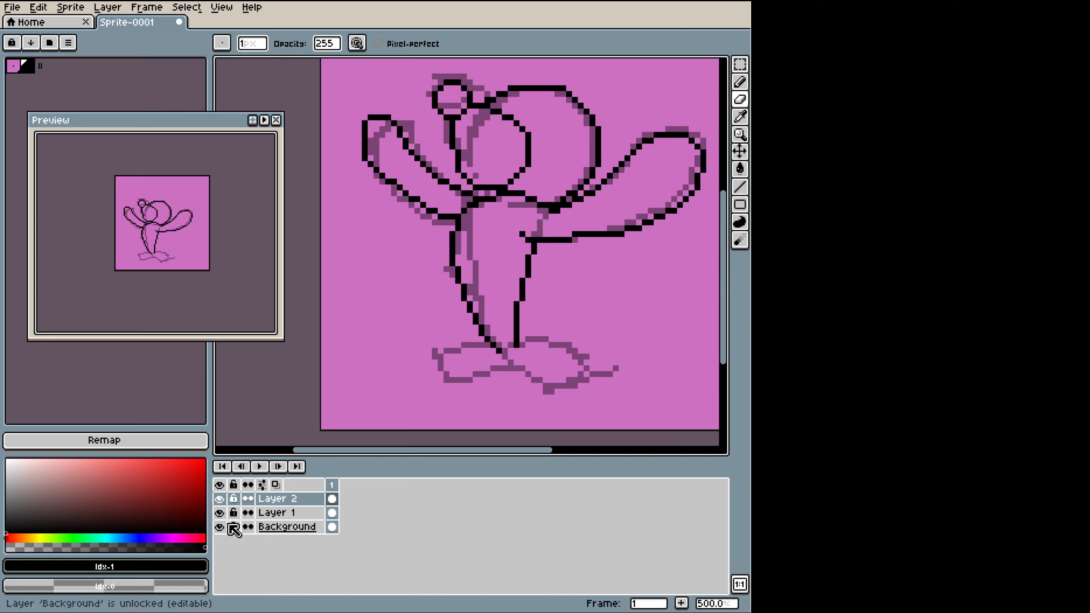
click(219, 513)
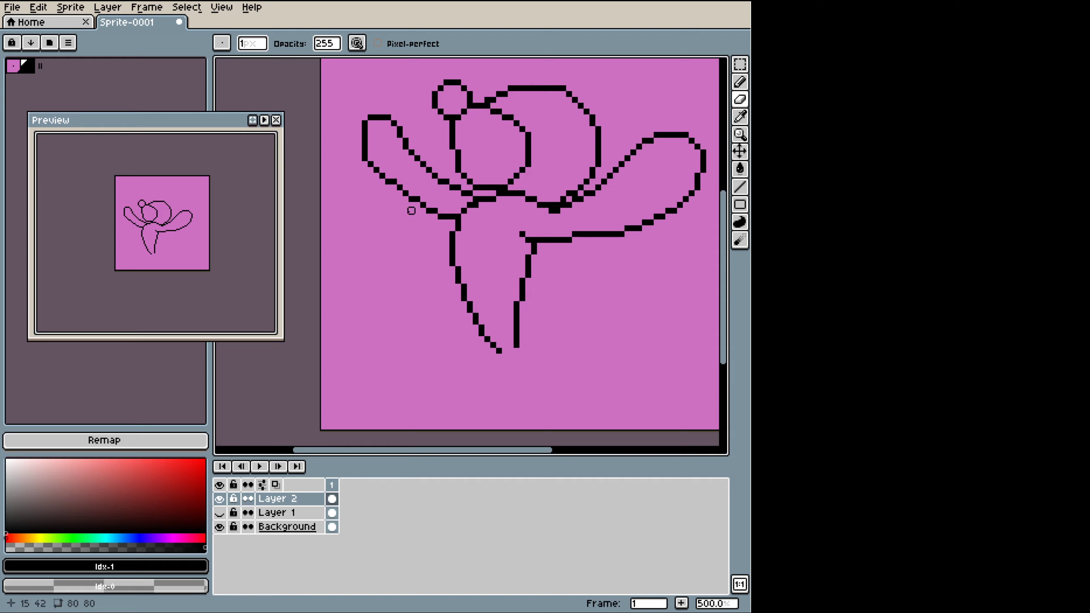
key(b)
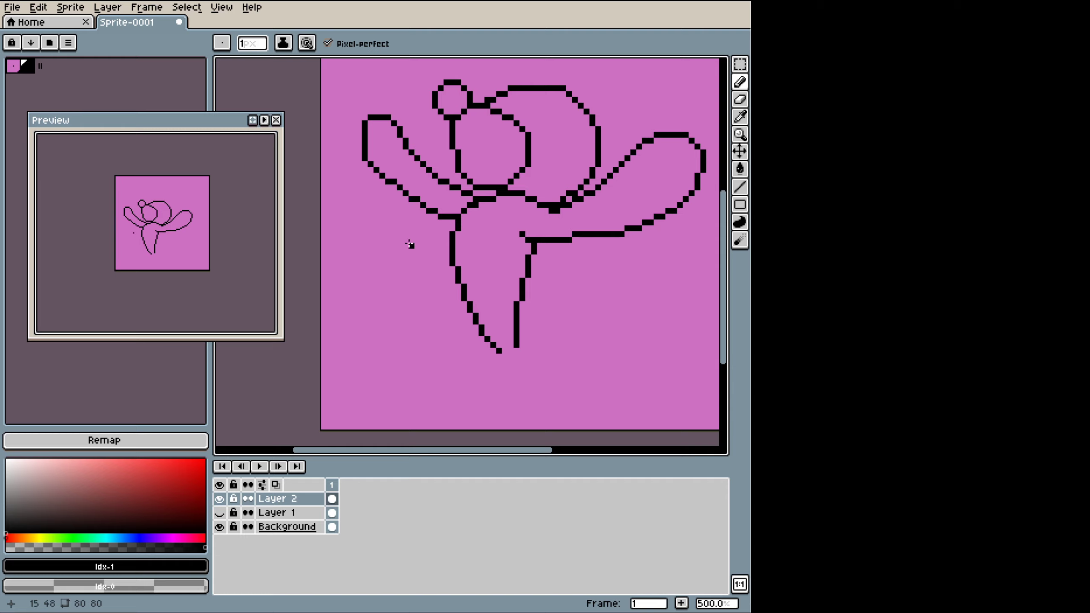
drag(414, 239, 381, 224)
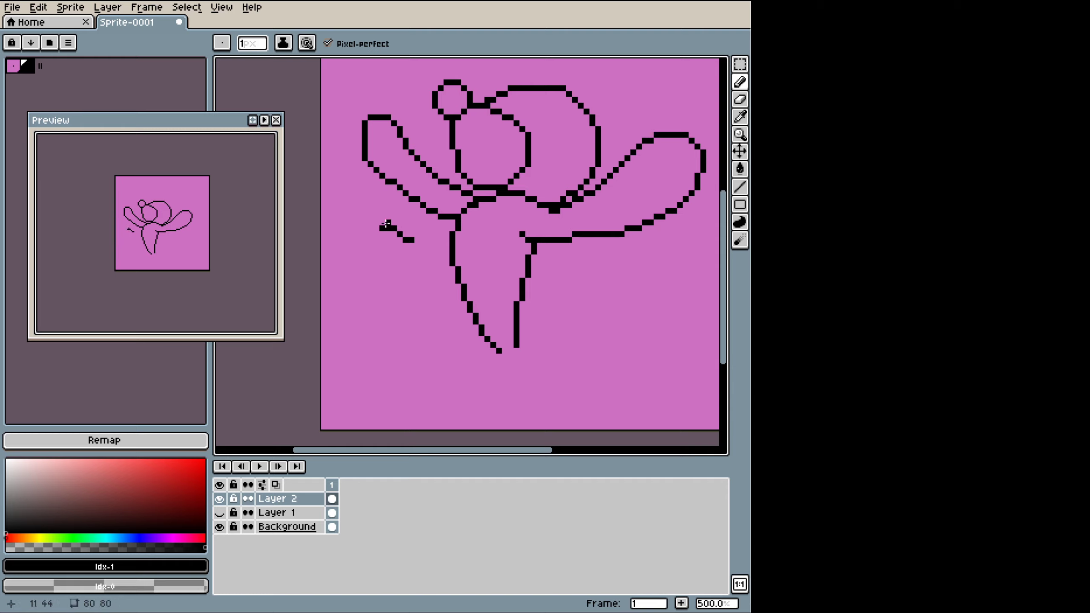
key(e)
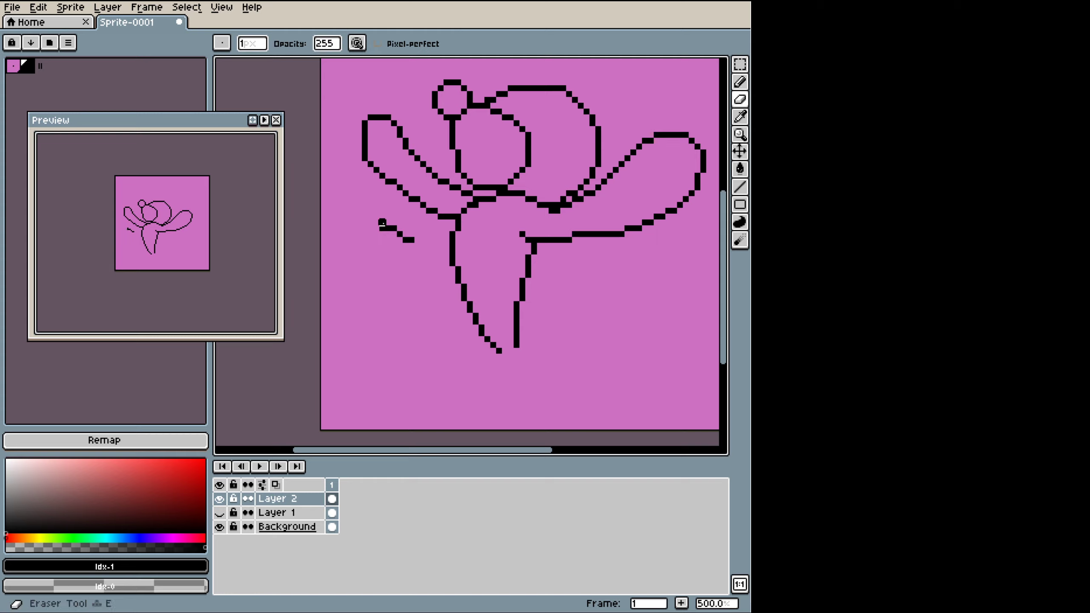
click(382, 227)
key(b)
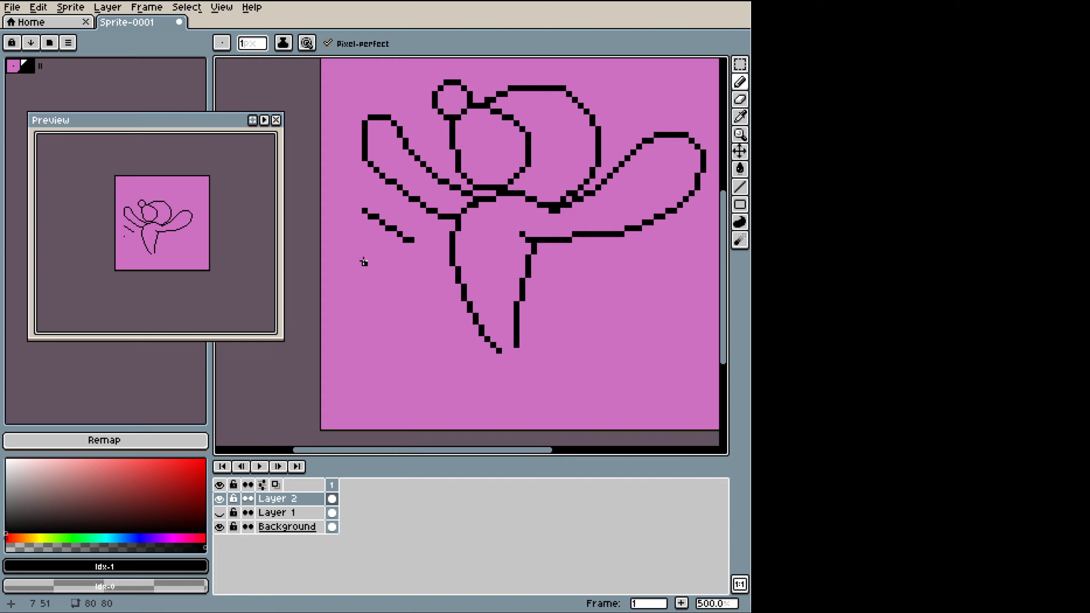
key(v)
key(ctrl+z)
key(ctrl+z)
key(b)
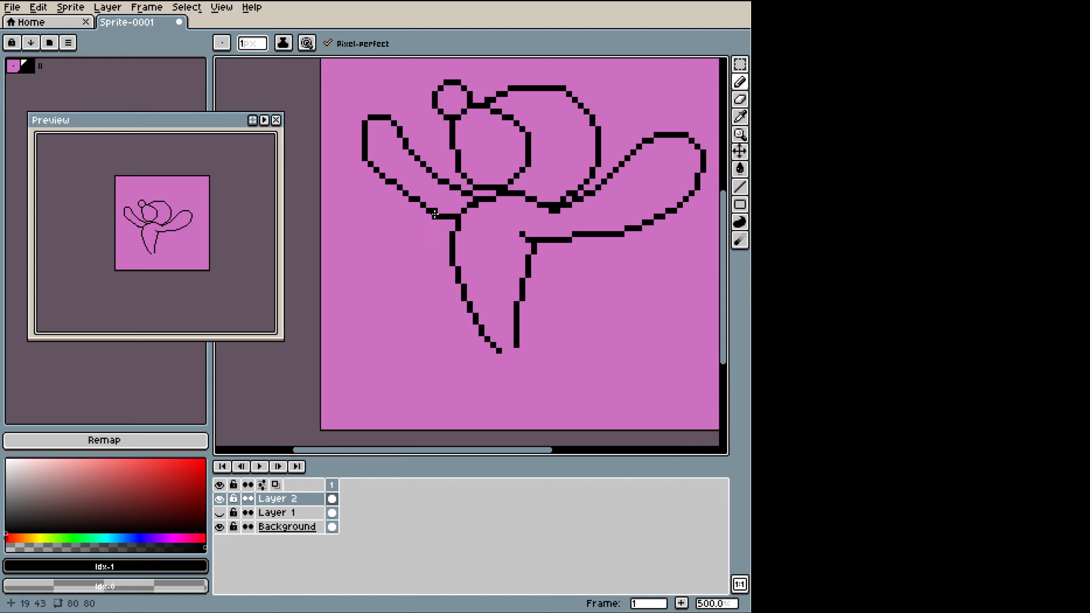
Step: Smooth the pixel steps along the left arm's lower edge and undo the last corner edits at the hand
drag(435, 214, 389, 188)
key(e)
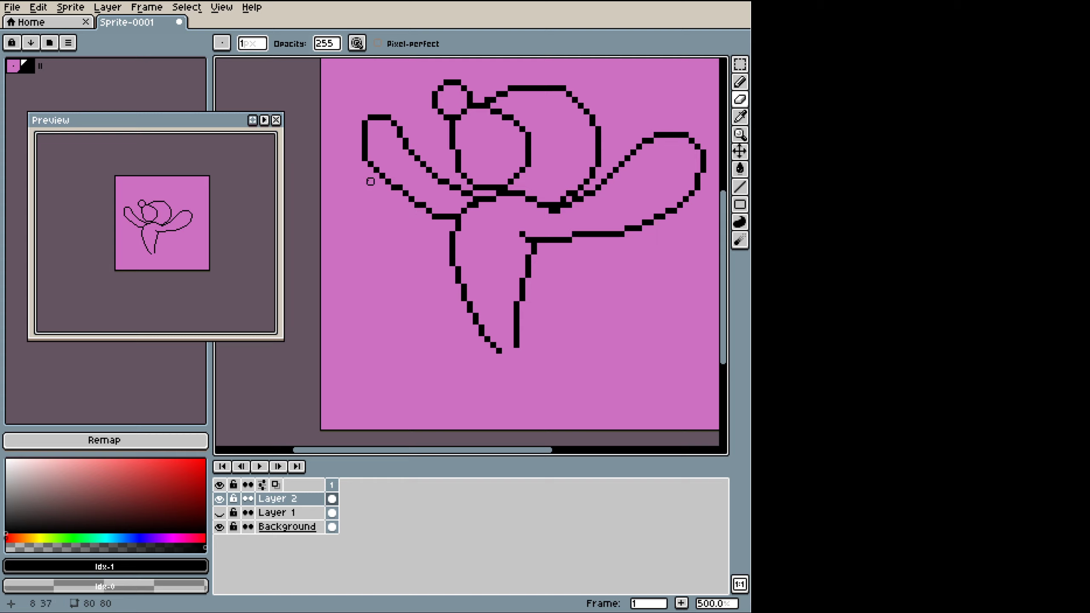
key(b)
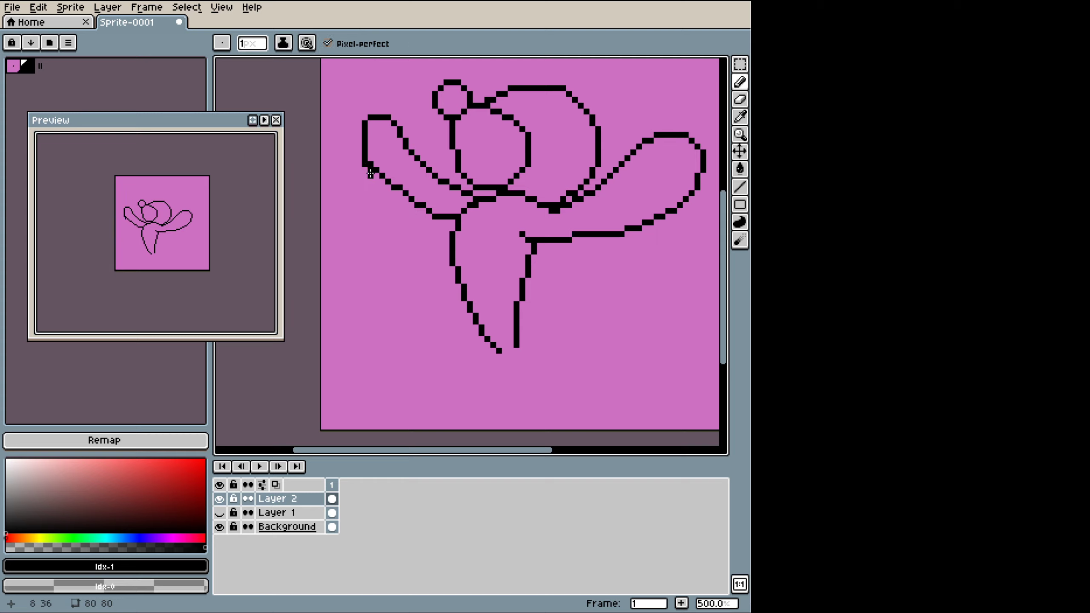
key(e)
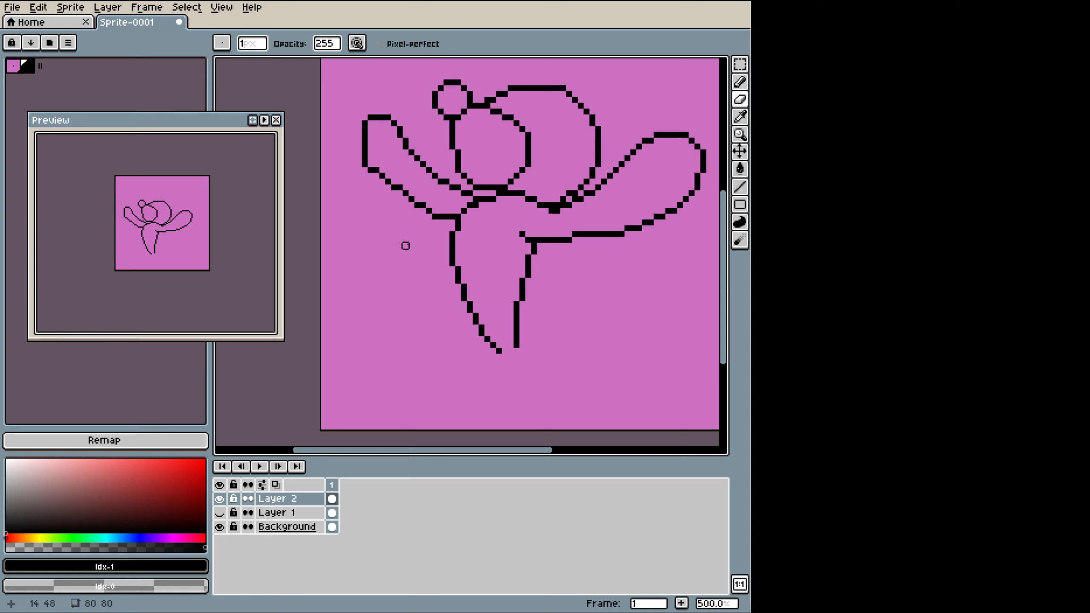
key(v)
key(ctrl+z)
key(ctrl+z)
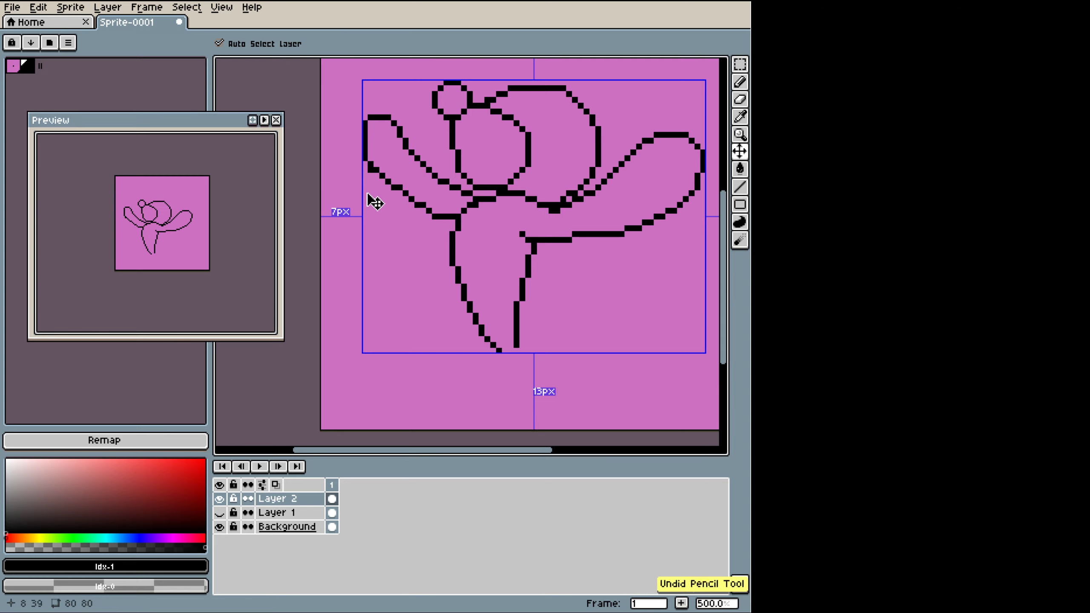
key(b)
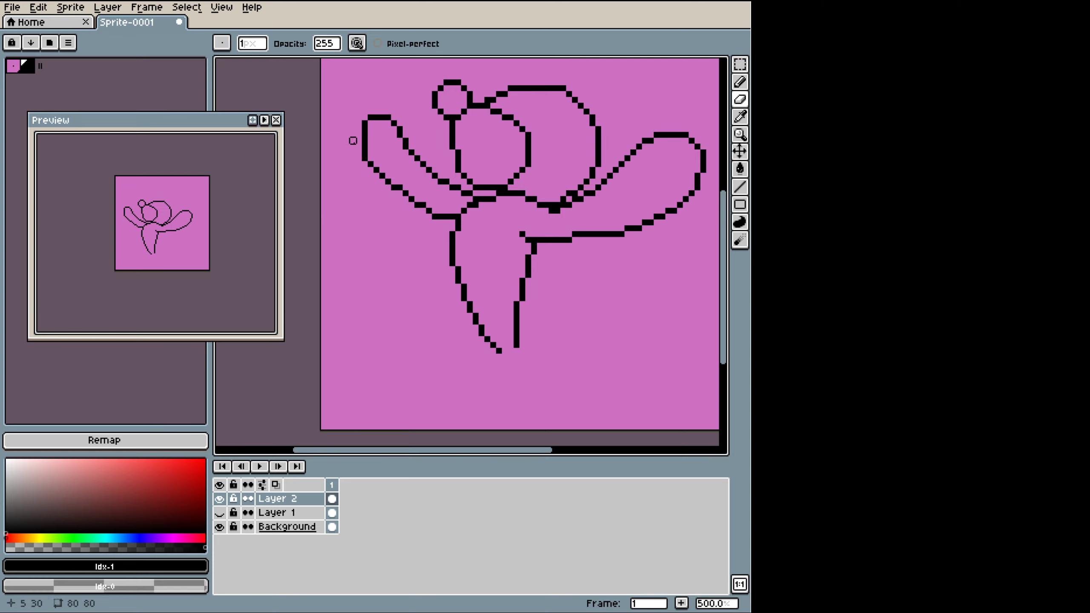
Step: Show Layer 1 and trace the right foot as a closed rounded outline joined to the right body line
click(219, 513)
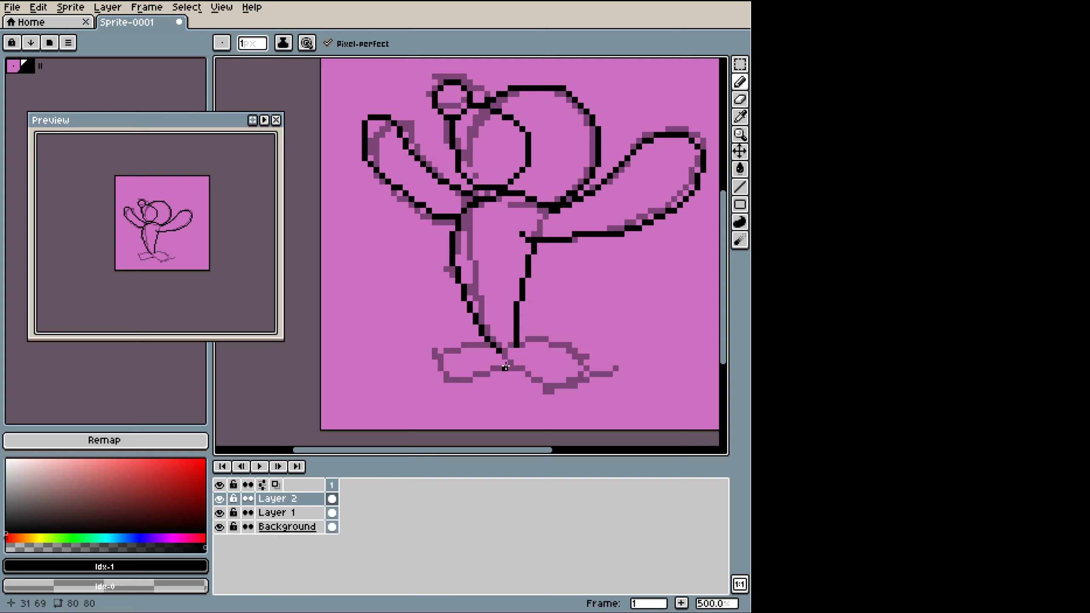
mouse_move(511, 366)
mouse_down()
mouse_move(571, 381)
mouse_move(567, 350)
mouse_up()
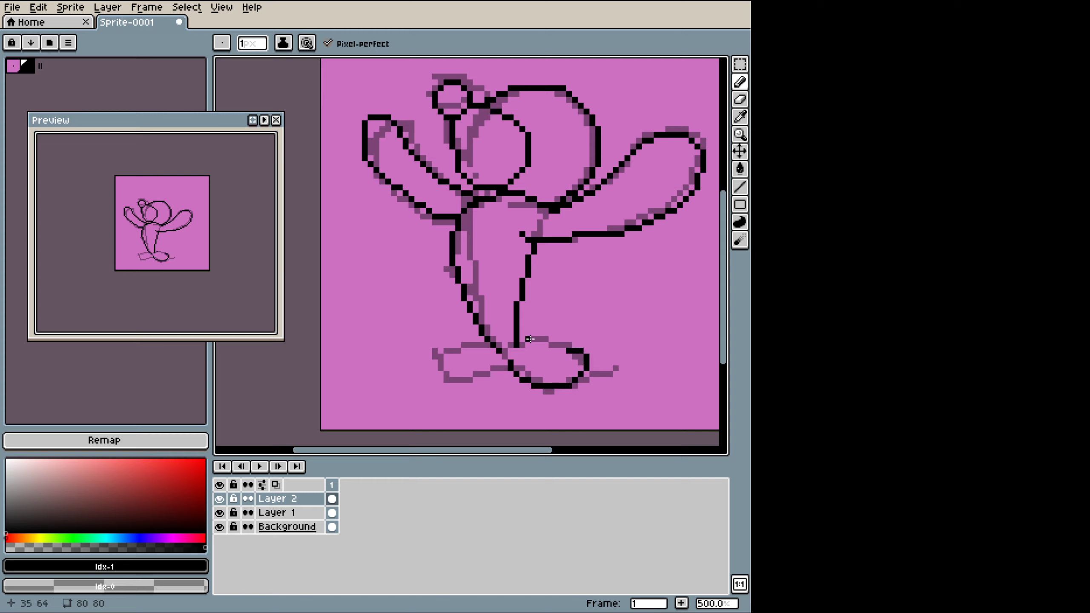
drag(516, 350, 564, 346)
key(e)
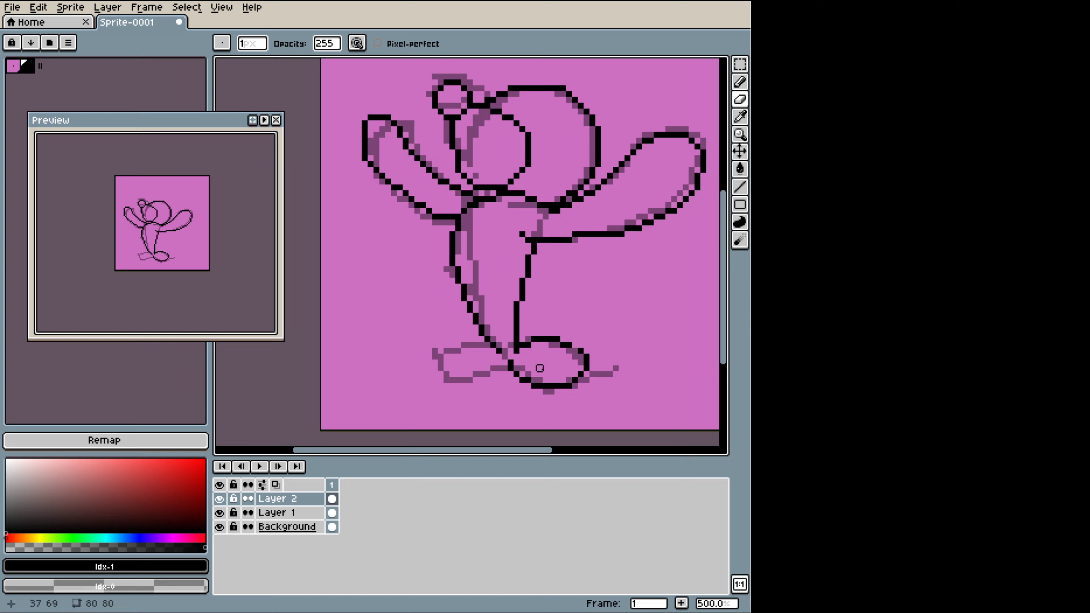
Step: Draw the left foot's rounded outline slightly wider than the sketch, erase the surplus pixels inside its toe, and hide Layer 1
key(b)
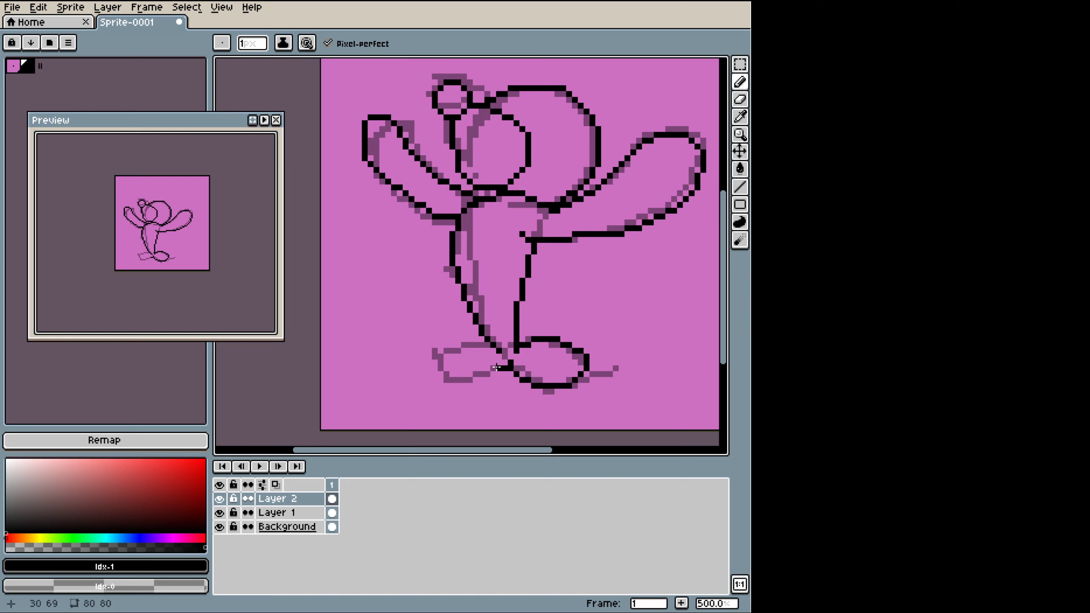
mouse_move(499, 364)
mouse_down()
mouse_move(471, 379)
mouse_move(434, 363)
mouse_move(443, 380)
mouse_move(442, 351)
mouse_move(484, 345)
mouse_move(442, 339)
mouse_move(425, 368)
mouse_move(433, 369)
mouse_move(433, 350)
mouse_move(428, 373)
mouse_move(428, 353)
mouse_move(417, 362)
mouse_move(452, 379)
mouse_move(422, 378)
mouse_up()
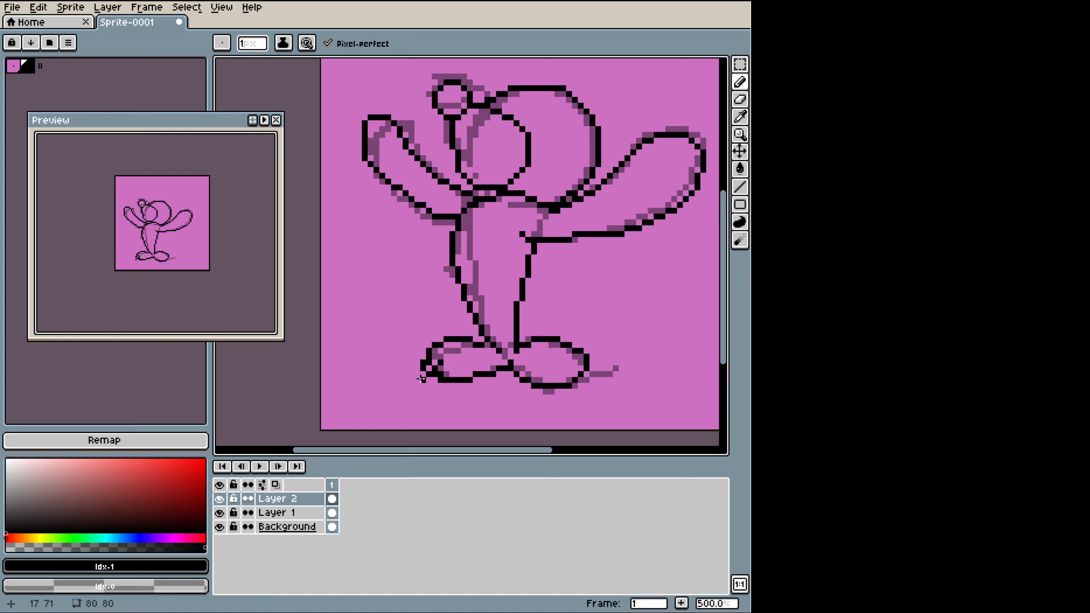
key(e)
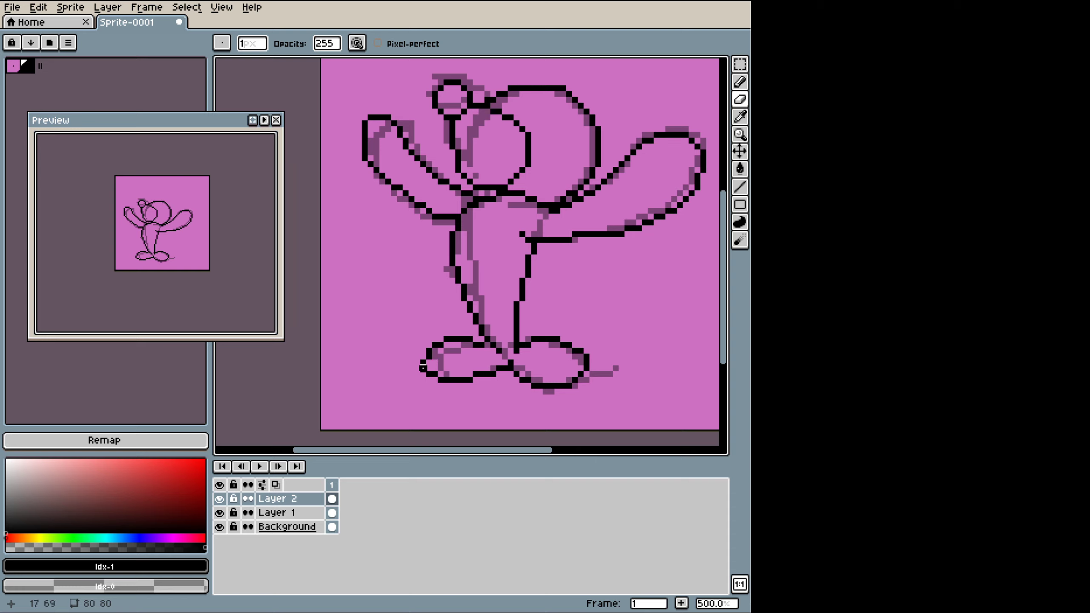
click(219, 512)
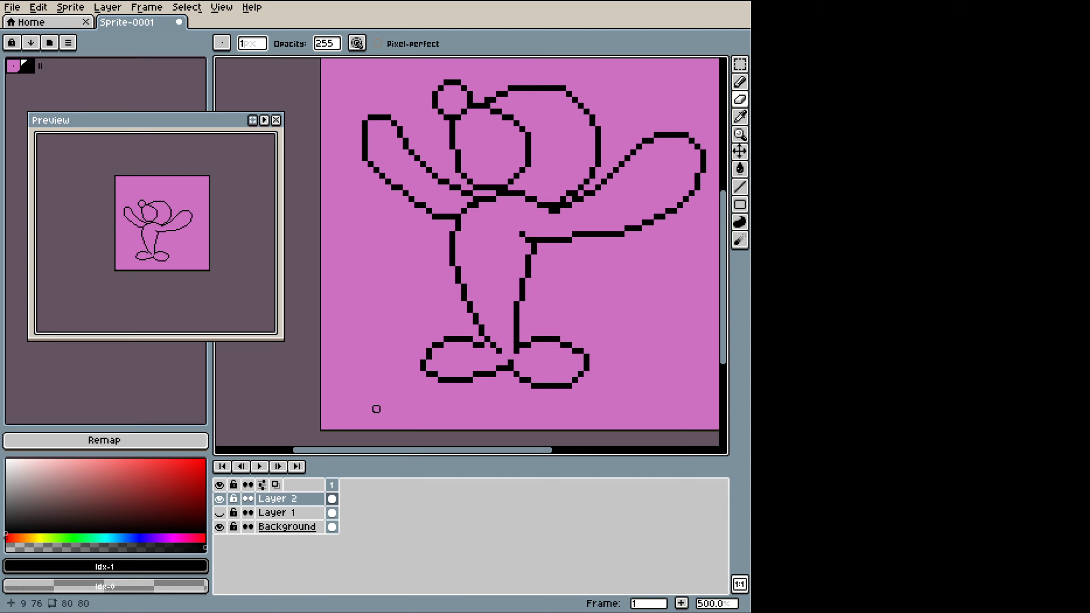
Step: Select the upper edge of each foot in turn and move it one pixel down to flatten the feet
key(b)
key(l)
key(m)
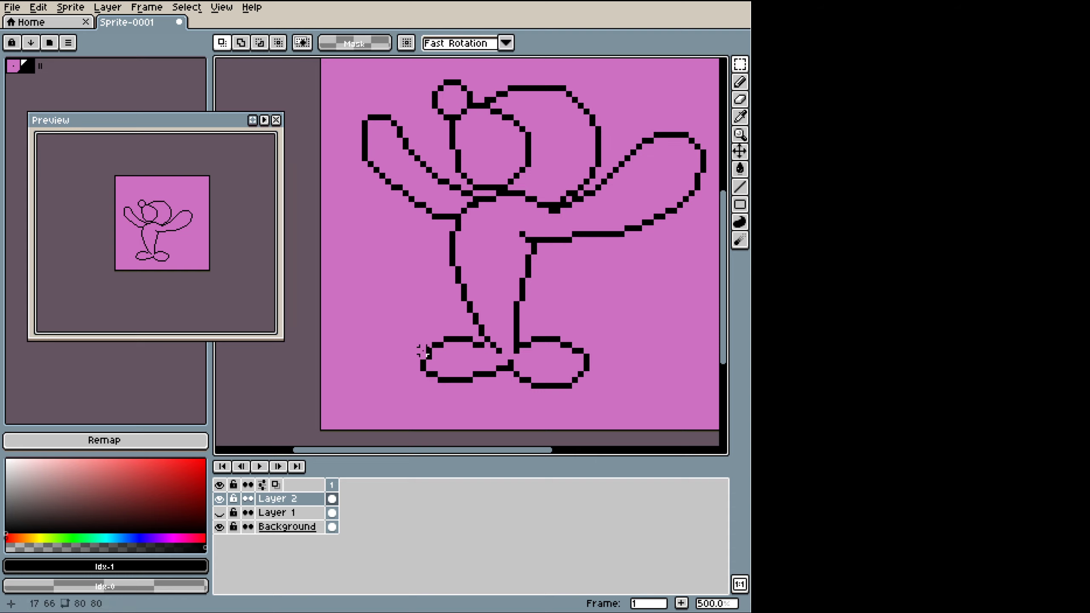
drag(423, 351, 456, 351)
click(376, 404)
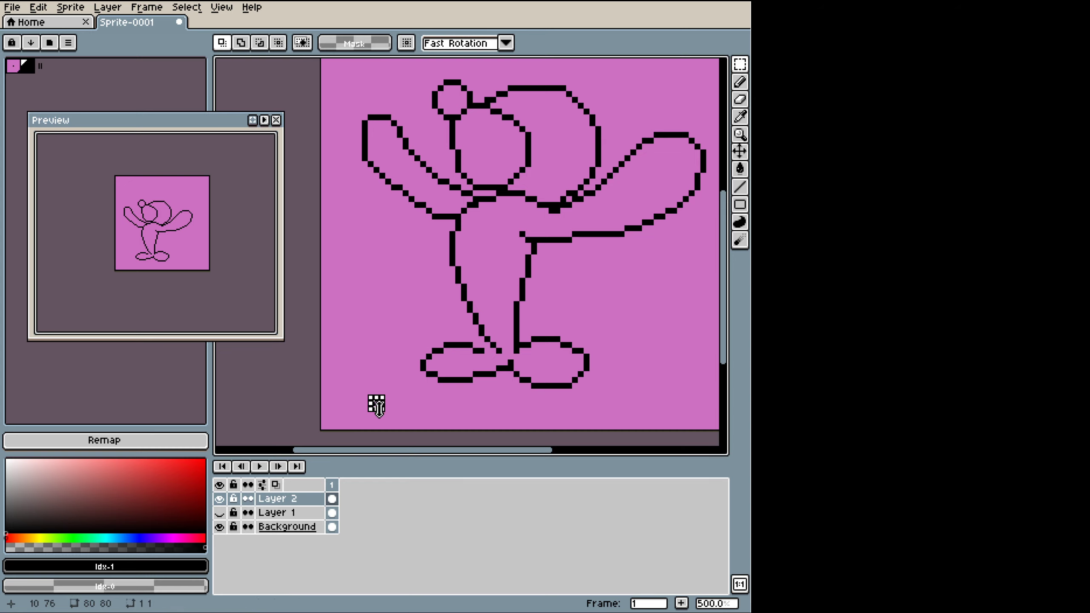
drag(598, 331, 554, 347)
click(504, 409)
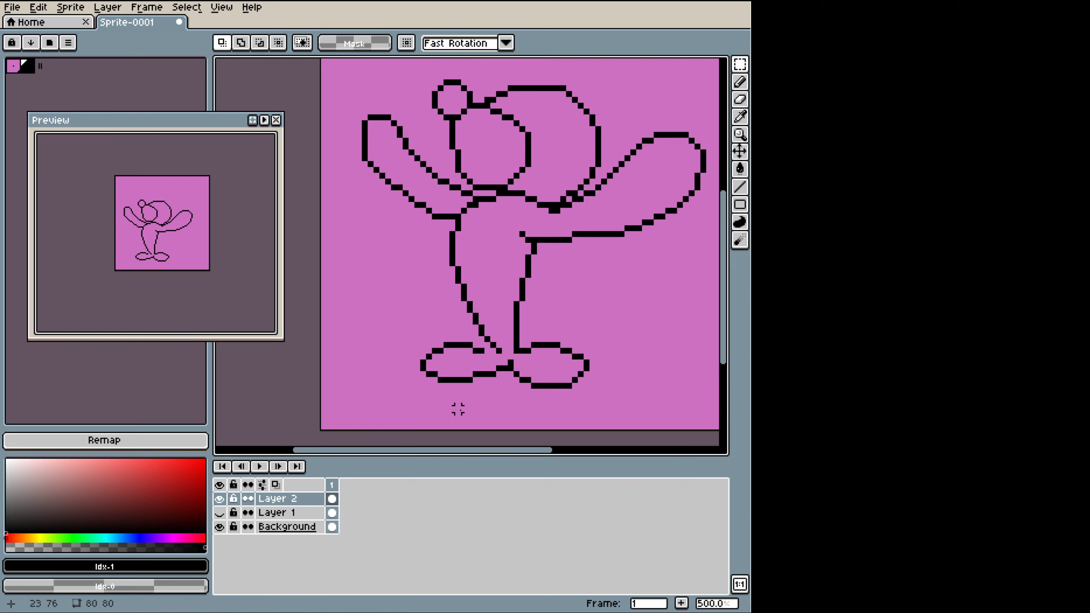
Step: Clean up single pixels on the right foot's upper curve and at the point where both feet meet
key(b)
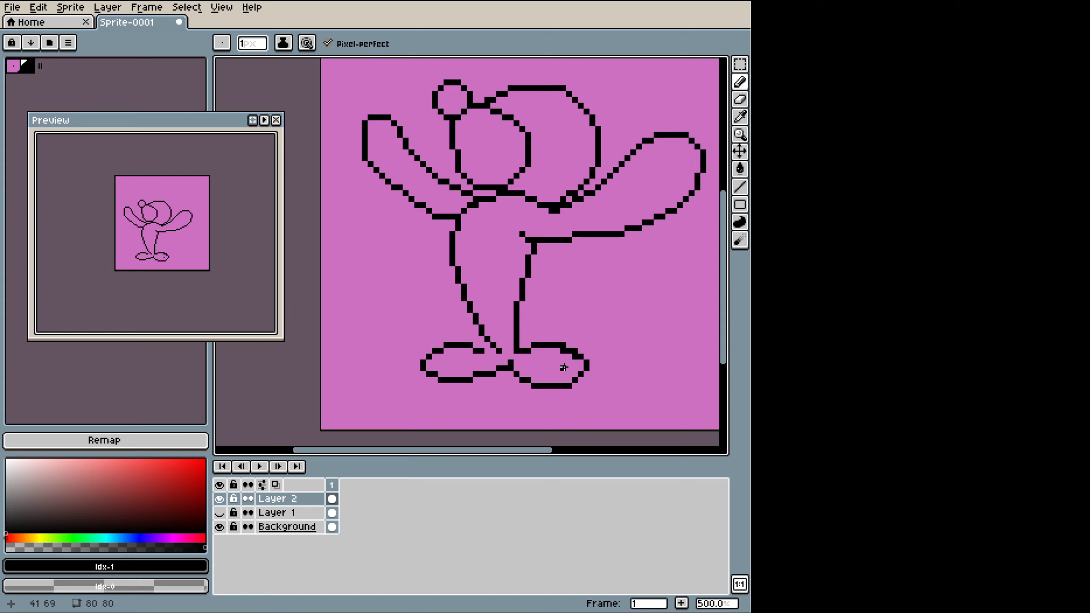
key(e)
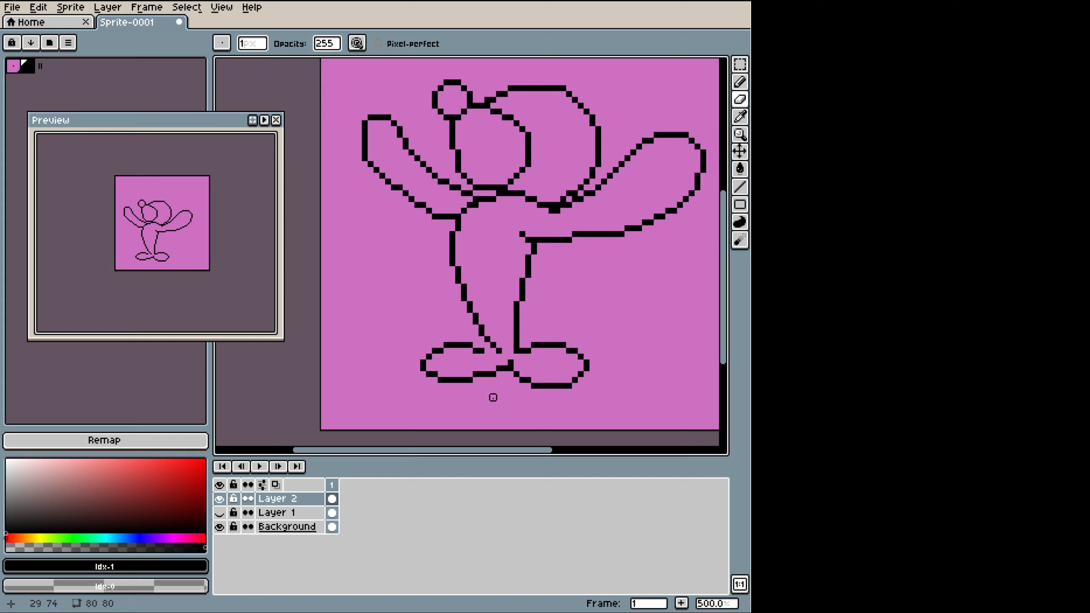
key(b)
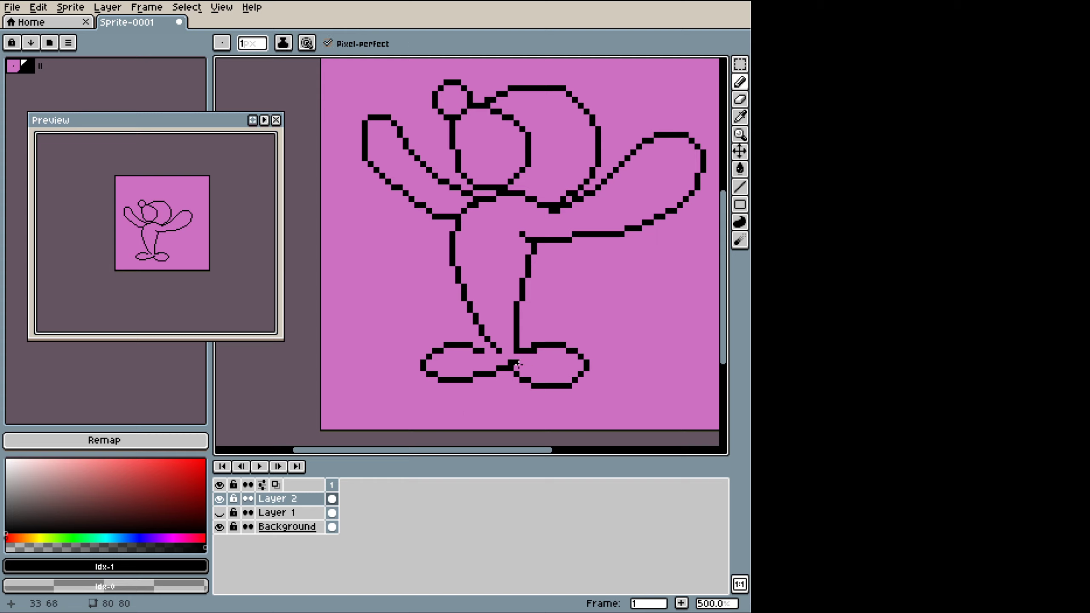
key(e)
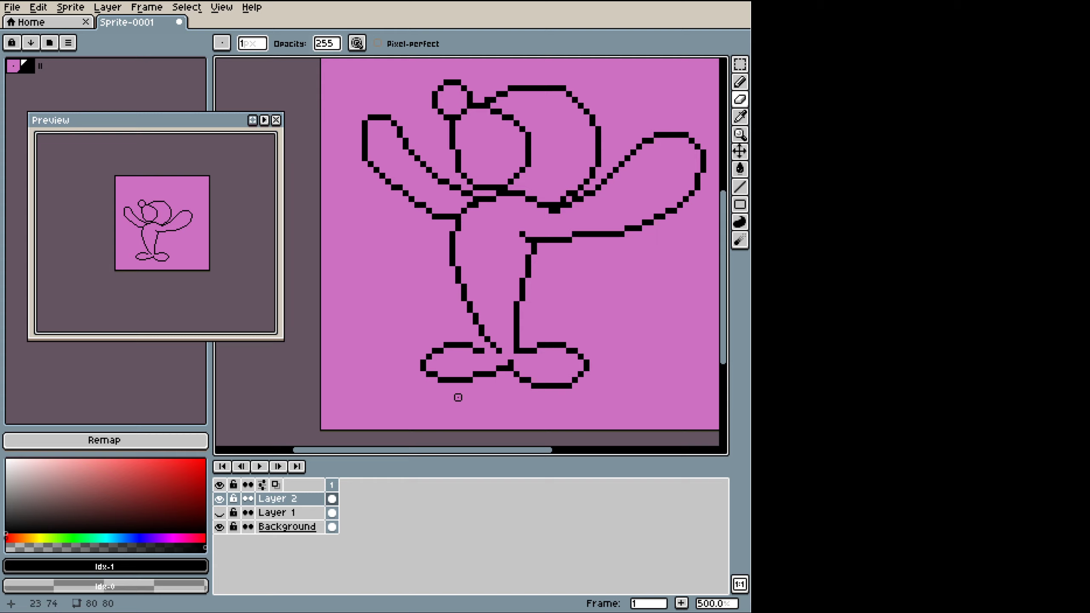
Step: Show Layer 1, draw a narrow slanted oval eye on the head beside the snout, and refine its top curve
key(b)
click(220, 513)
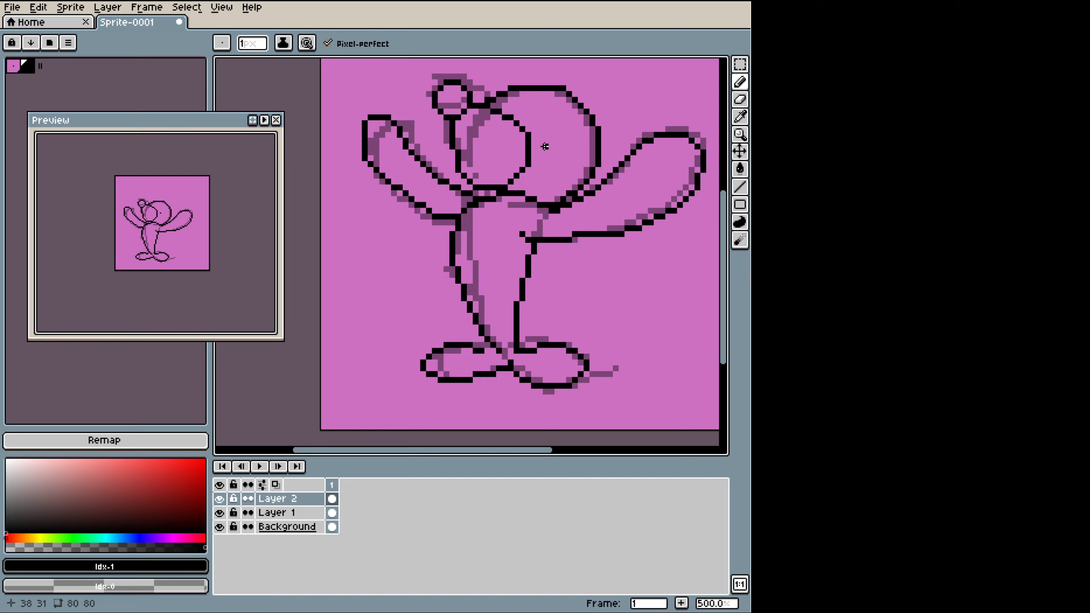
mouse_move(551, 135)
mouse_down()
mouse_move(544, 169)
mouse_move(543, 159)
mouse_move(556, 173)
mouse_move(565, 153)
mouse_move(568, 167)
mouse_move(562, 124)
mouse_up()
key(e)
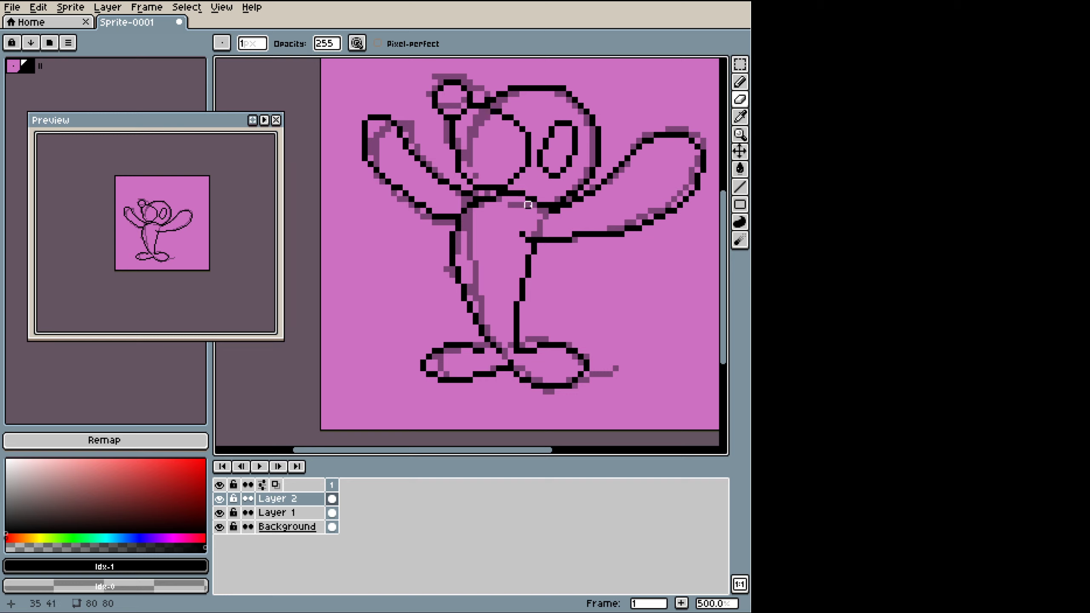
key(b)
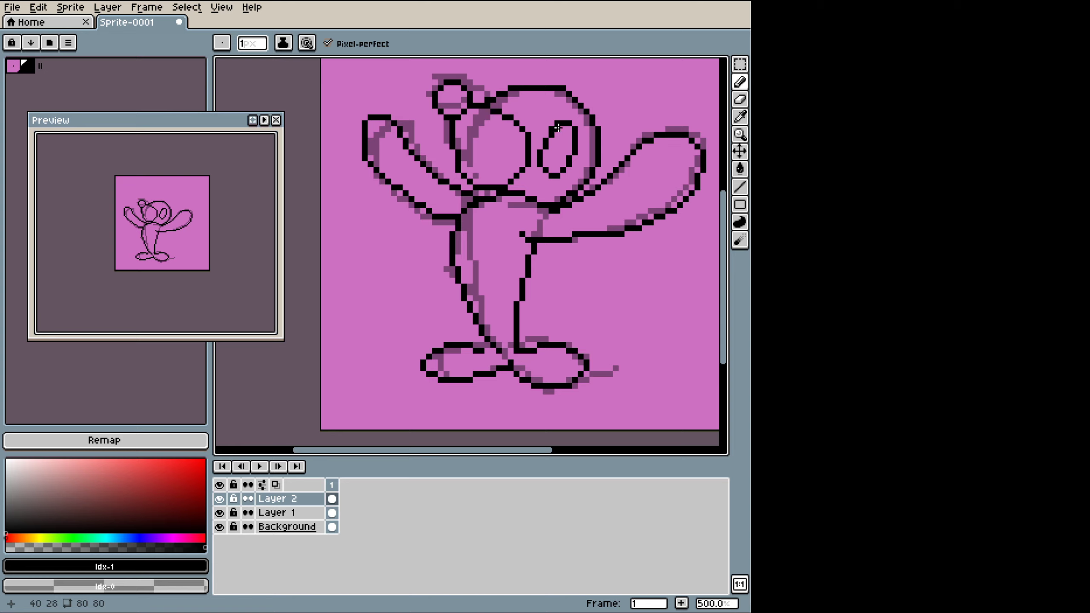
key(e)
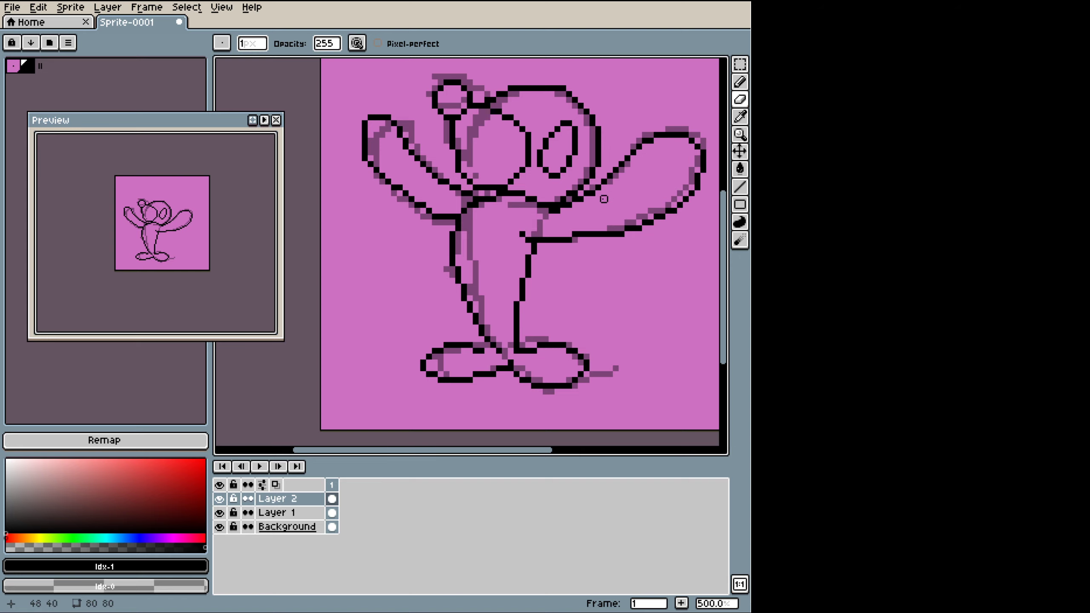
Step: Set the eraser's brush size to 6 px
scroll(556, 193, down, 2)
click(225, 42)
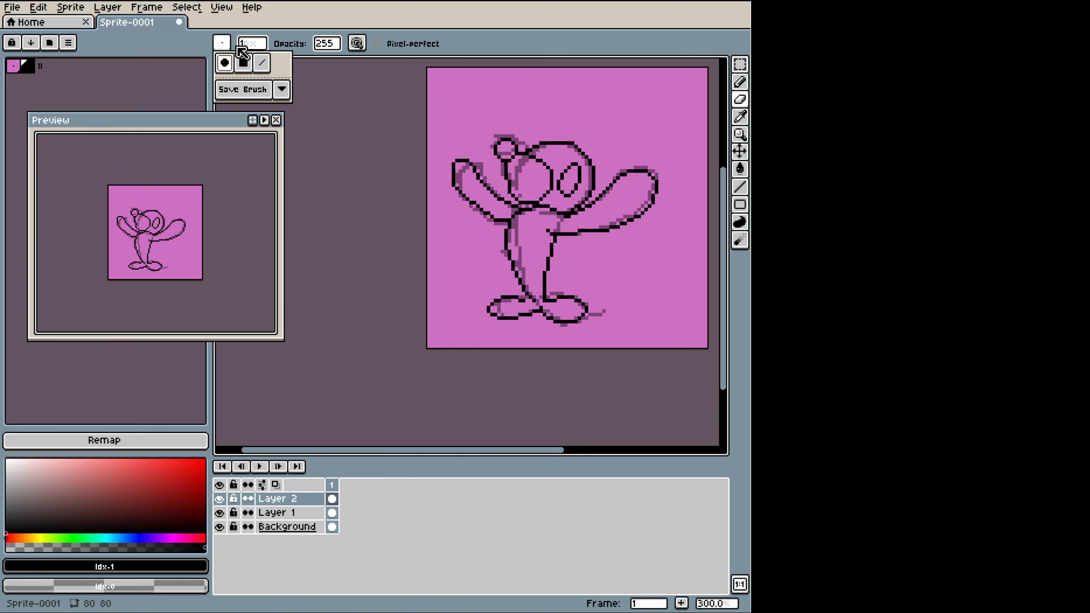
click(247, 42)
drag(243, 59, 265, 61)
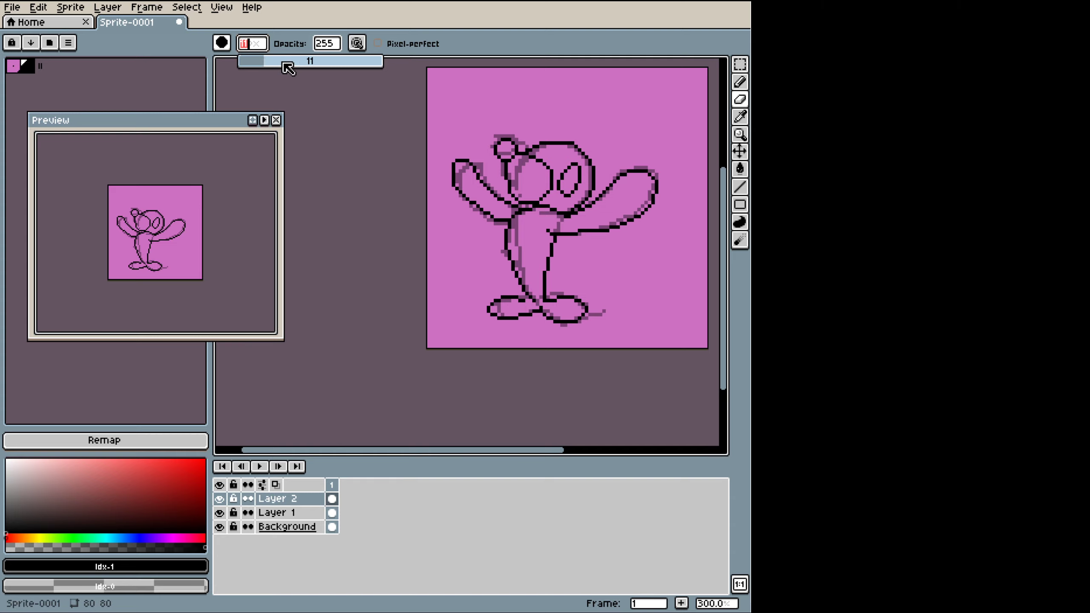
click(258, 64)
click(254, 63)
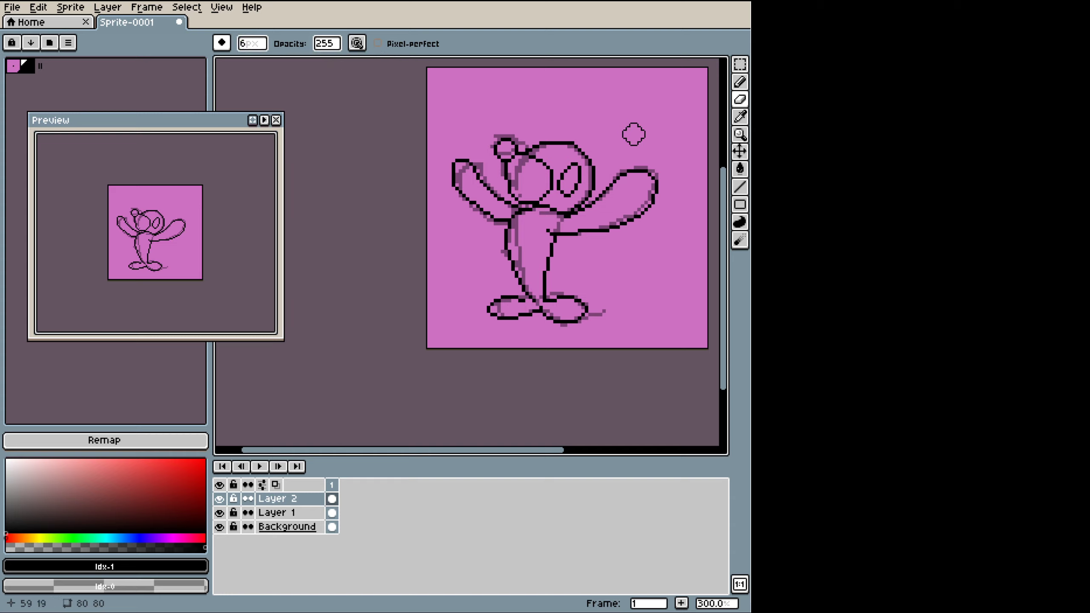
Step: Set the pencil's brush size to 5 px and paint a small solid black oval in the empty area between the head and the raised right arm
key(b)
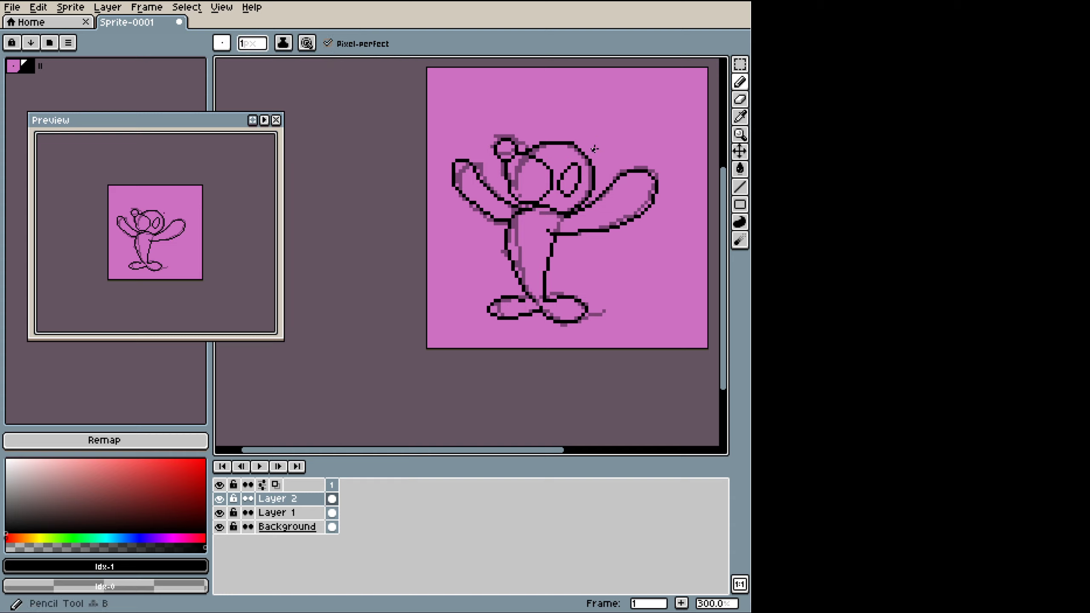
click(237, 48)
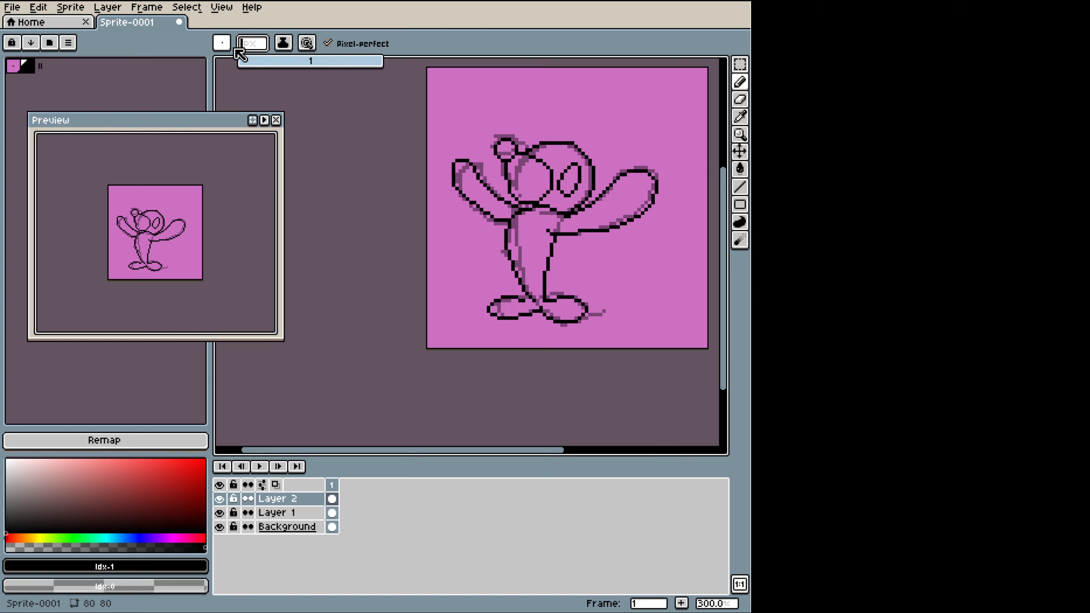
drag(236, 49, 260, 65)
click(587, 138)
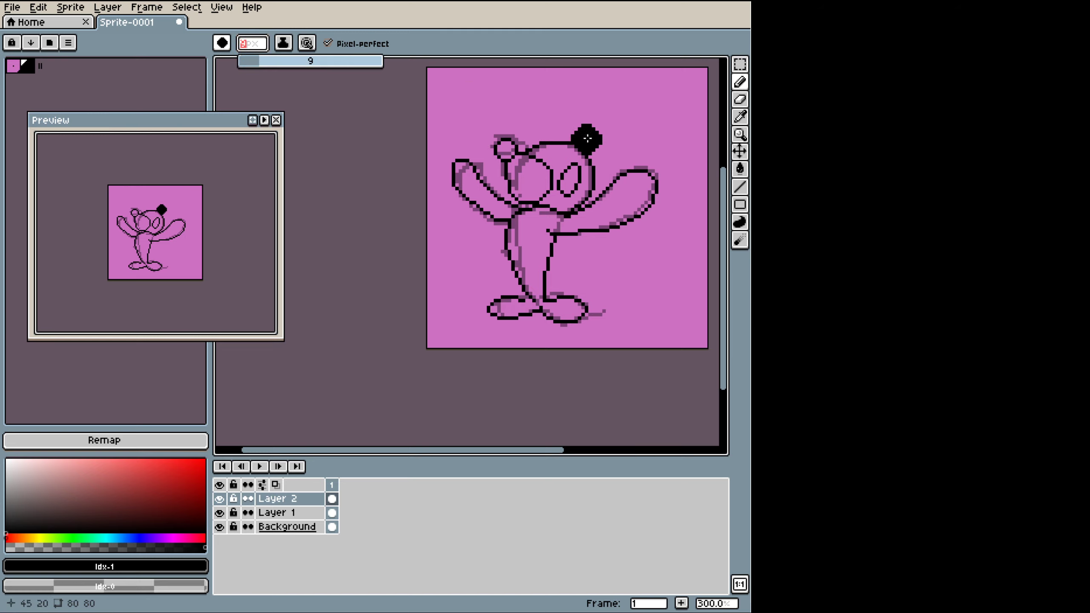
click(252, 62)
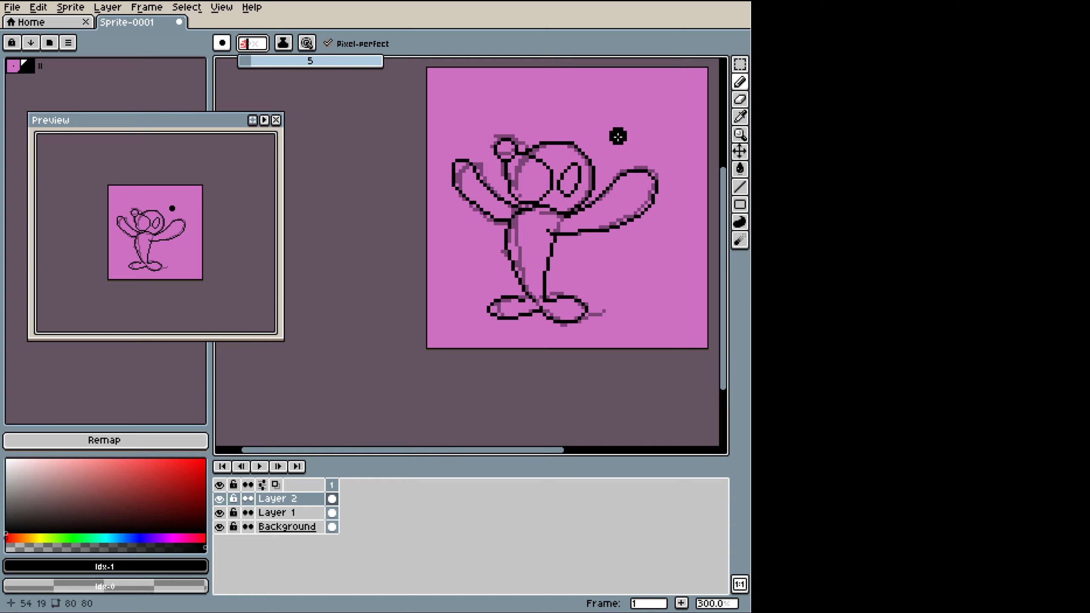
drag(573, 181, 570, 184)
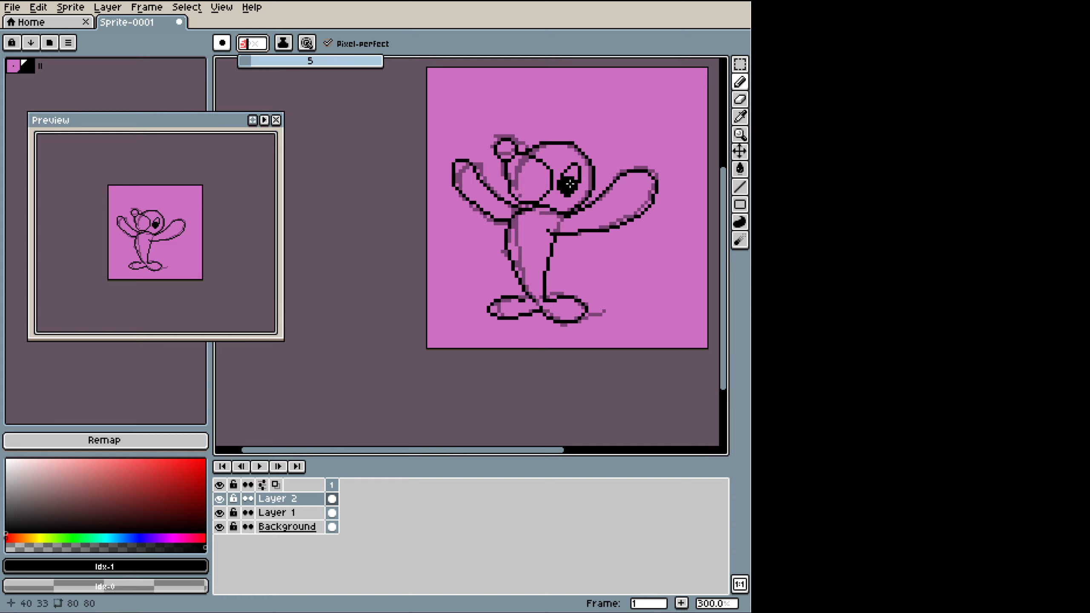
key(ctrl+z)
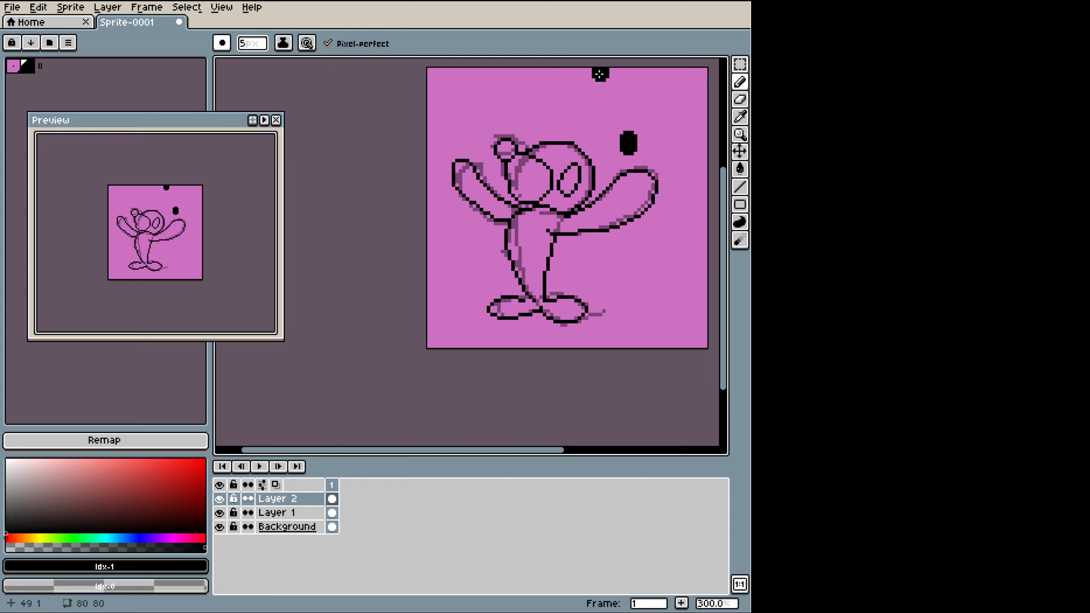
Step: Select the black oval beside the head and move it slightly upward, away from the raised arm
key(m)
drag(658, 114, 603, 165)
key(ctrl+t)
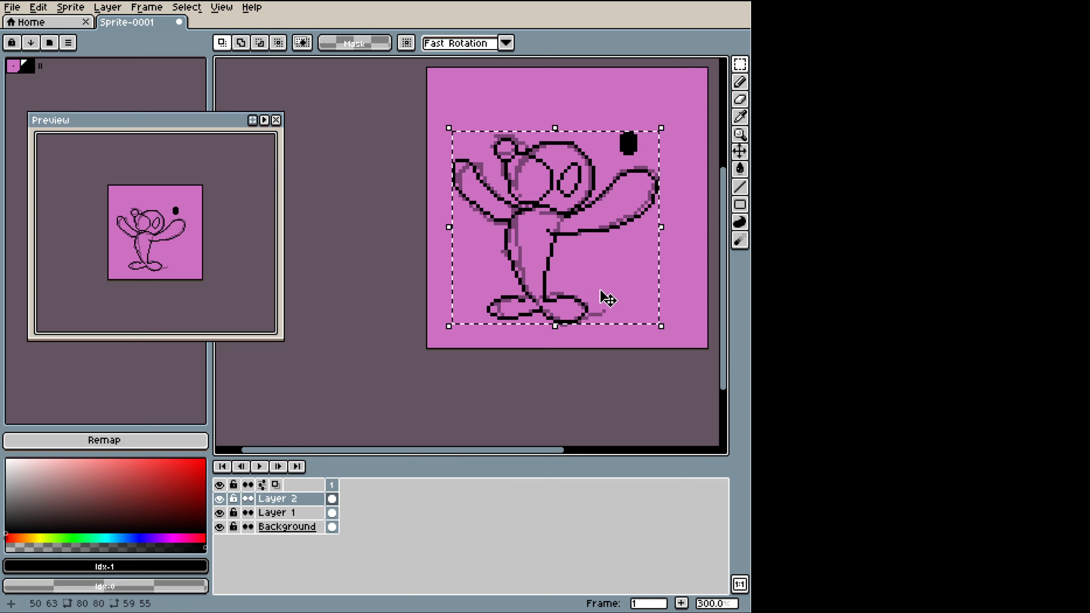
drag(681, 188, 678, 189)
drag(653, 119, 624, 131)
click(674, 174)
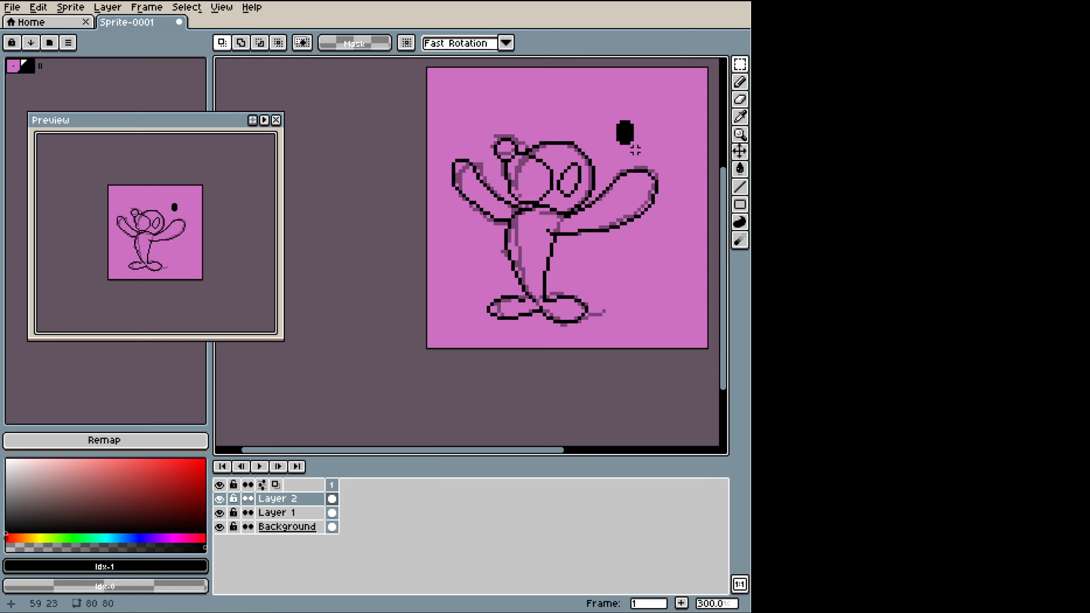
Step: Select the black oval tightly and try to scale it to 60% of its width
drag(632, 147, 611, 114)
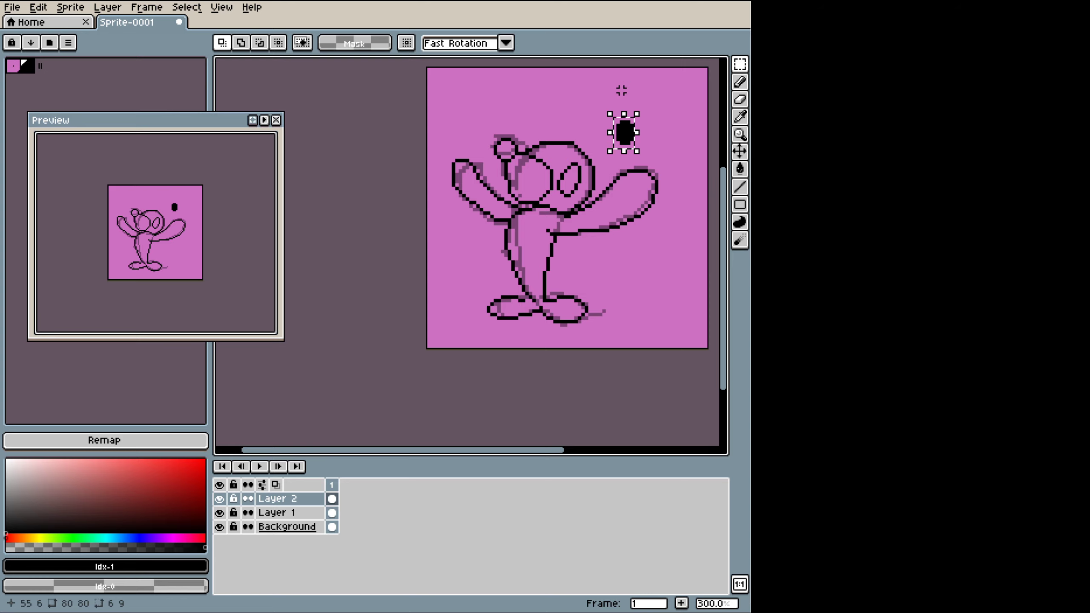
key(i)
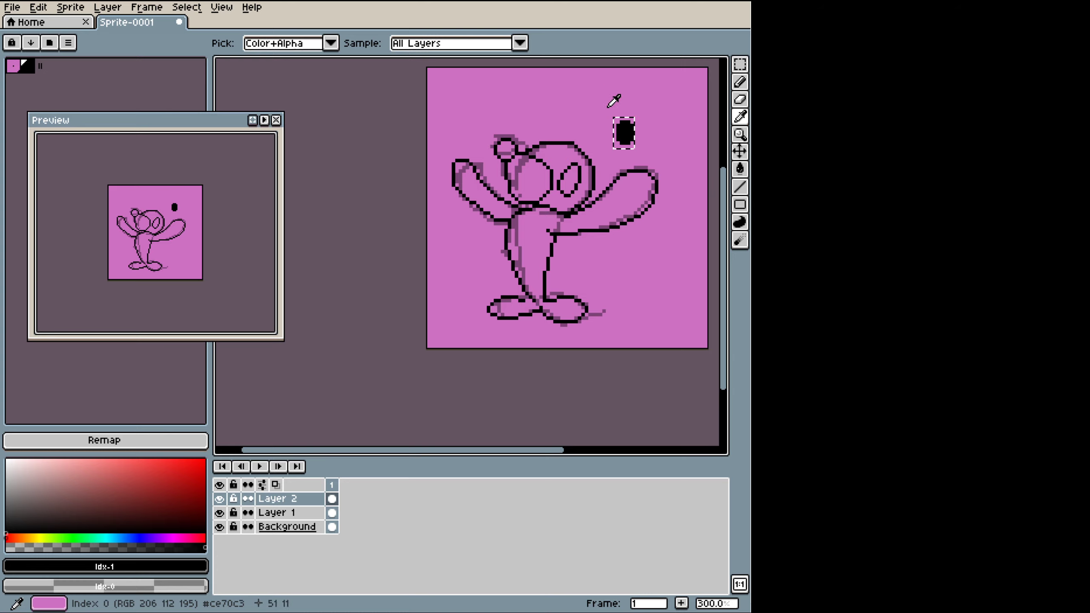
key(m)
drag(590, 94, 640, 146)
key(ctrl+z)
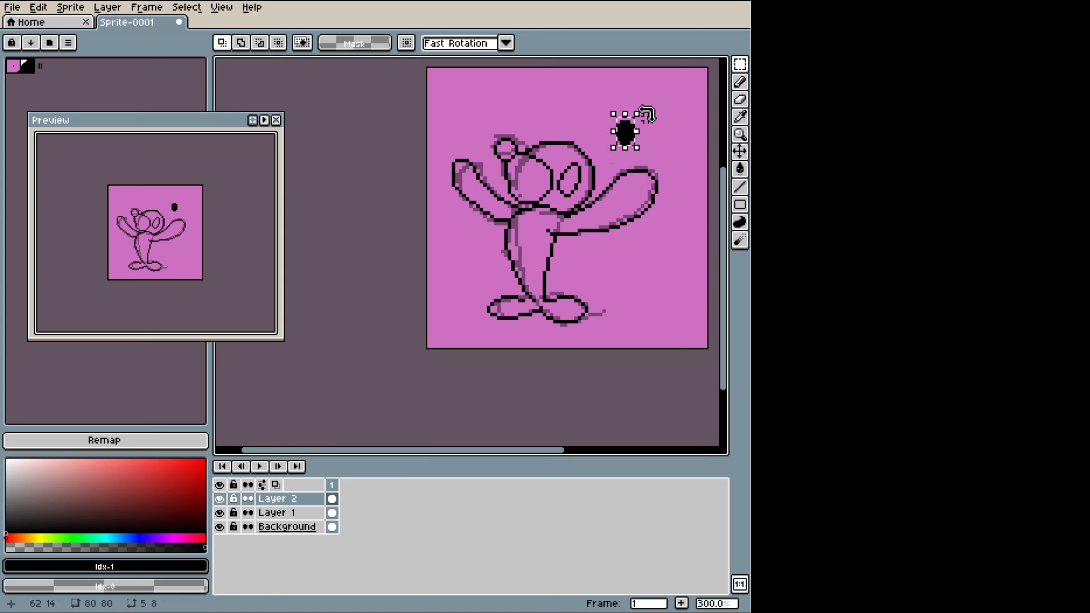
drag(650, 97, 603, 122)
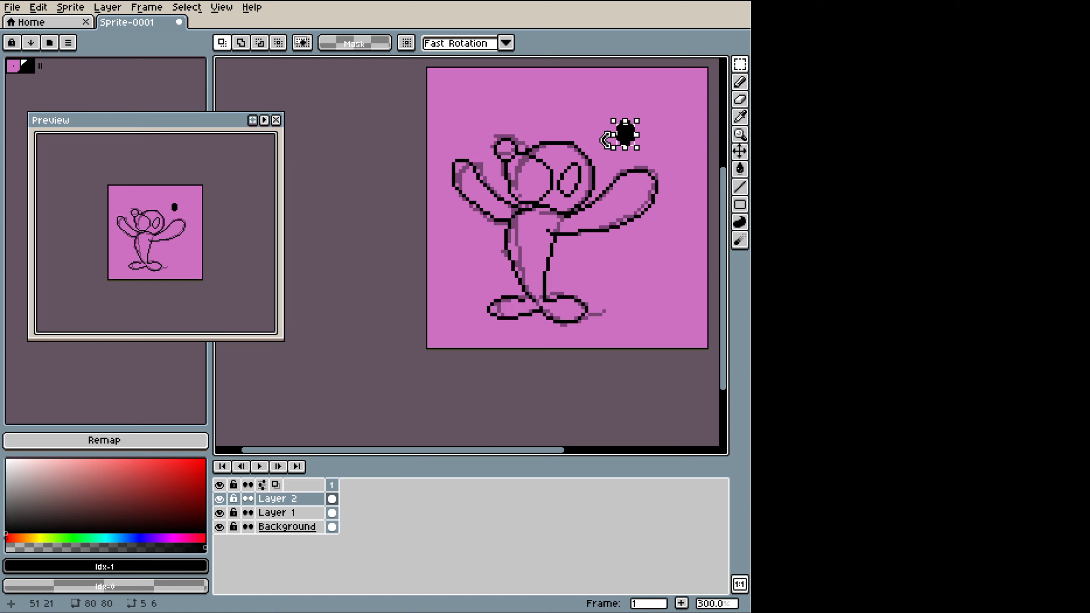
key(u)
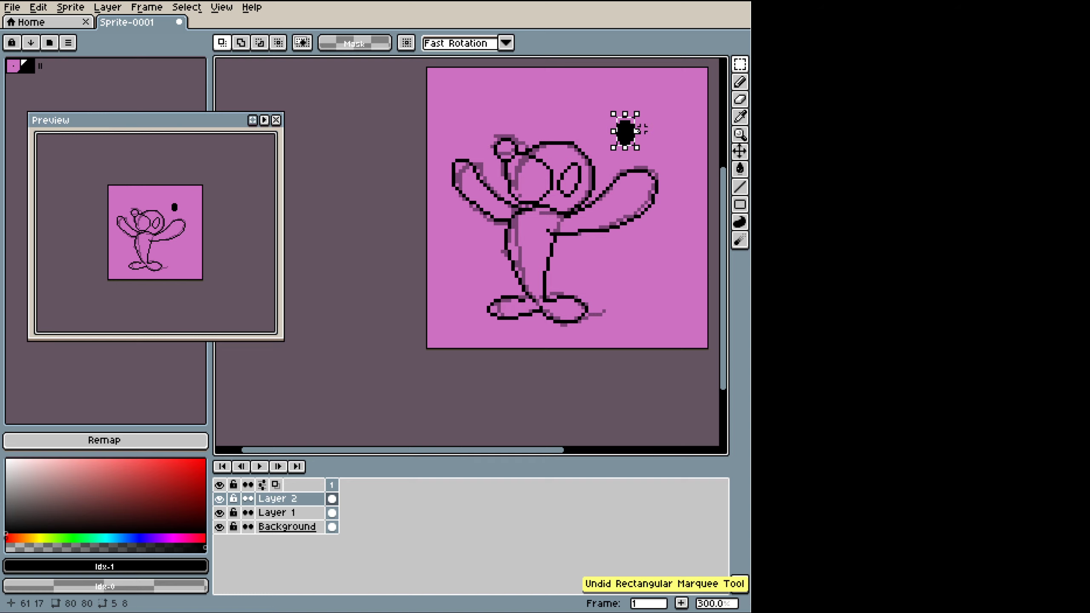
drag(653, 93, 593, 118)
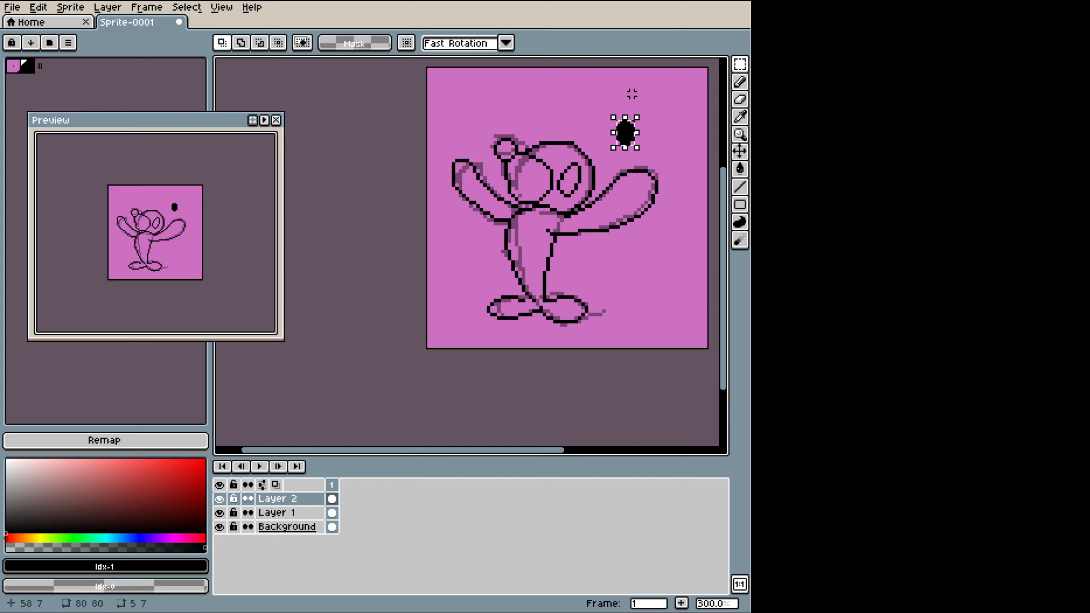
drag(608, 130, 642, 138)
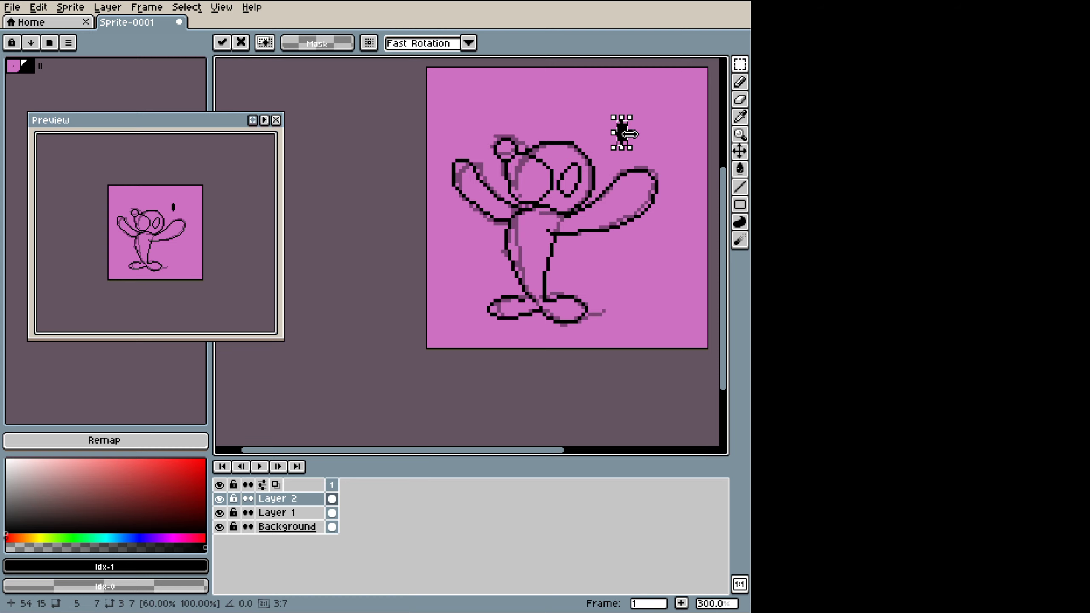
drag(635, 133, 661, 143)
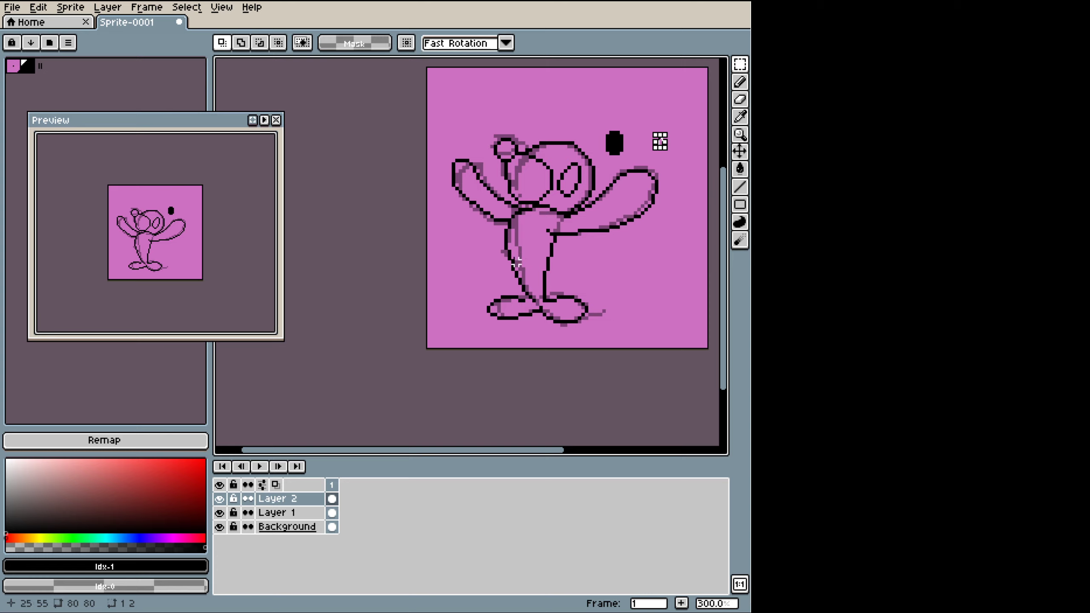
Step: Erase the outlined eye on the head and move the solid black oval into its place
click(549, 395)
key(b)
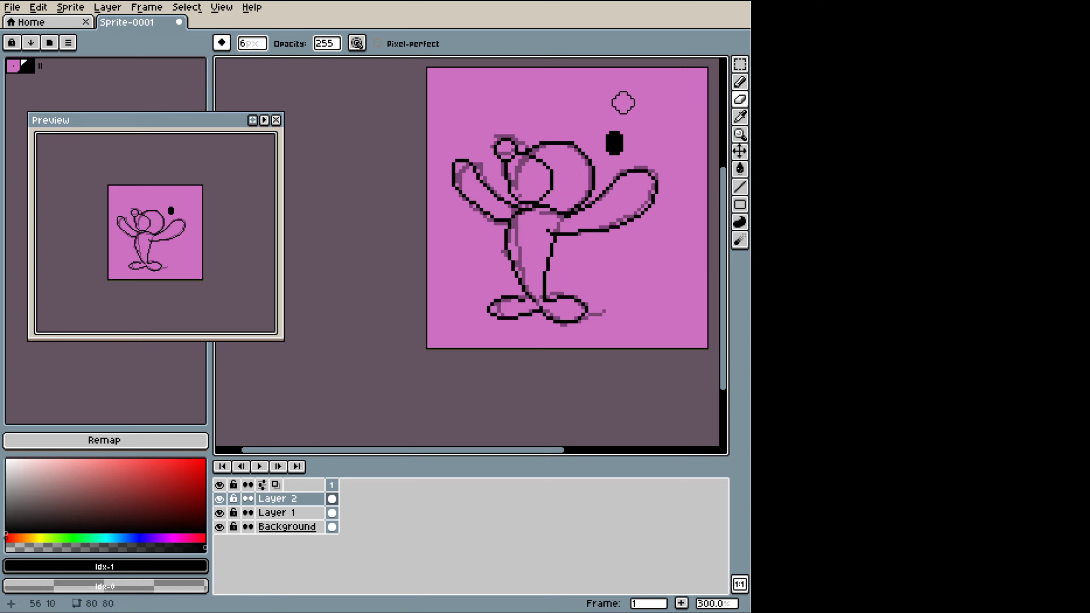
key(m)
drag(623, 133, 578, 186)
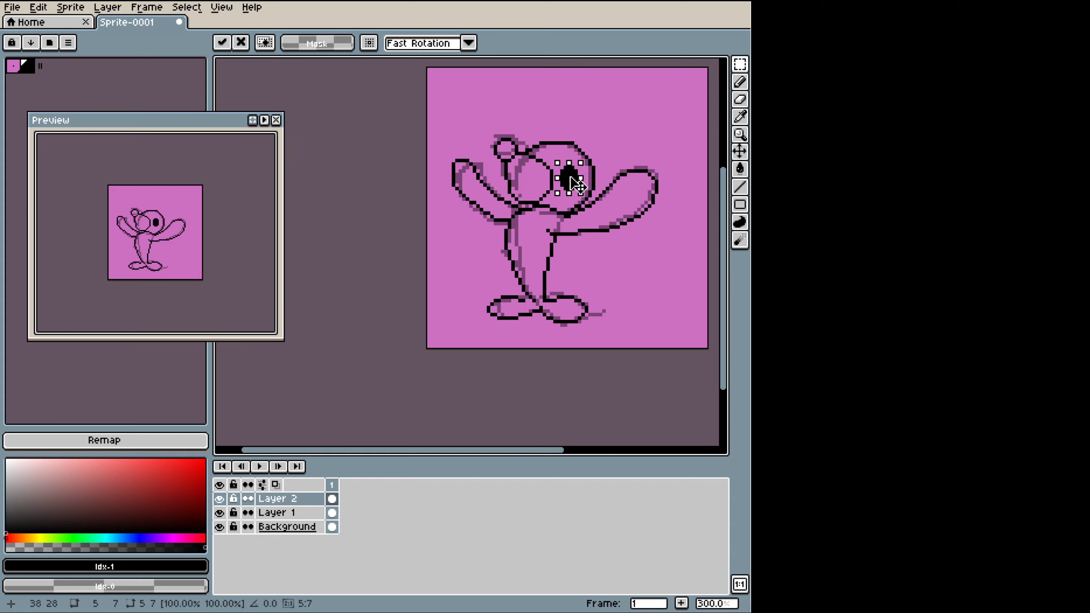
Step: Rotate the black eye by about -15° and stretch it to 5 × 8 pixels, keeping it centred beside the snout
drag(578, 149, 572, 174)
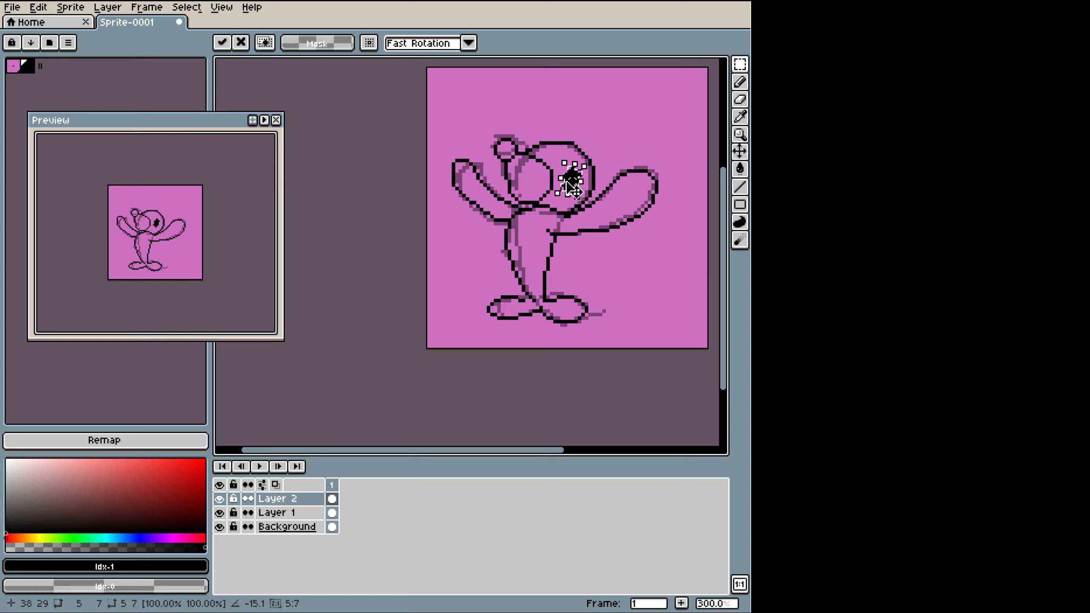
key(Left)
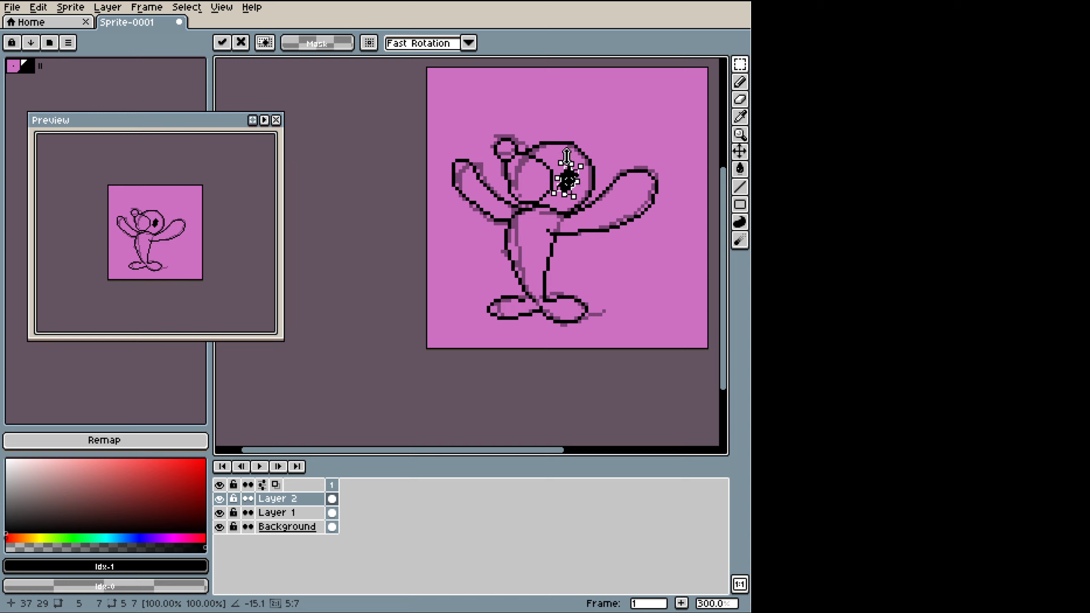
drag(558, 159, 571, 171)
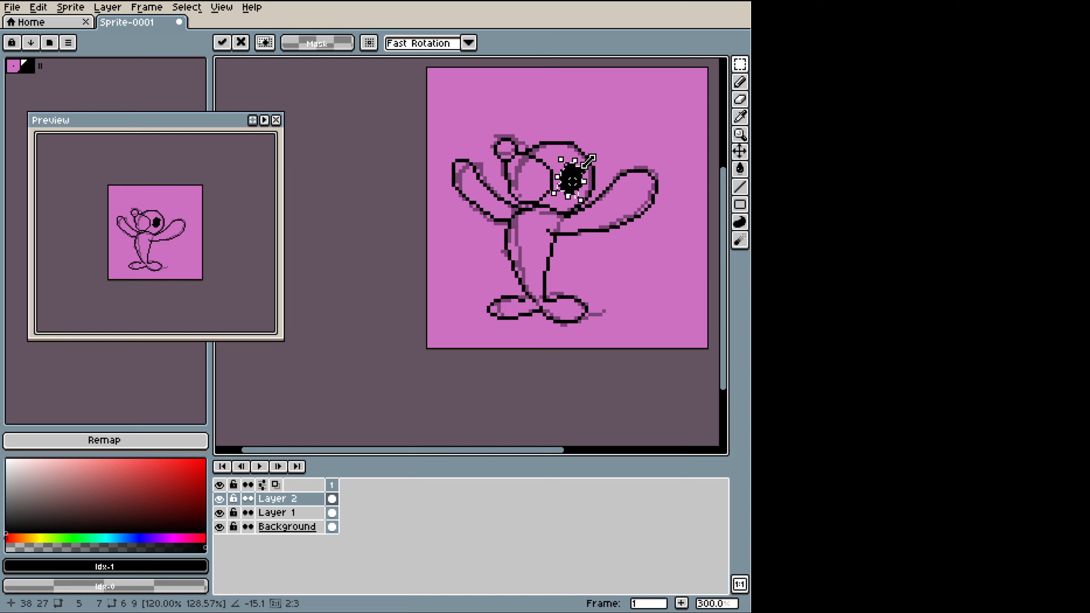
drag(588, 162, 586, 170)
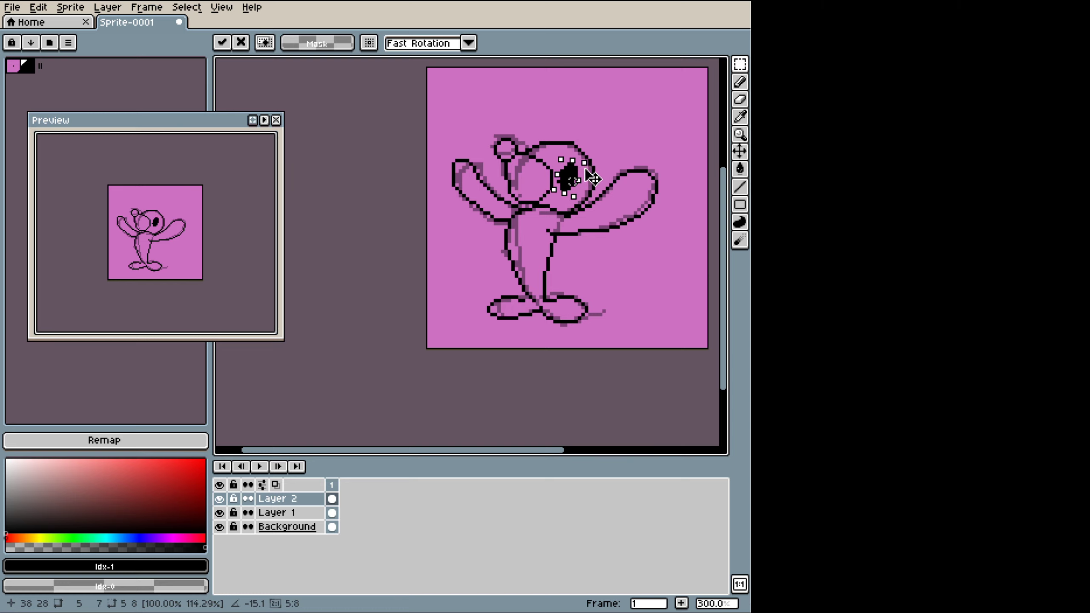
drag(575, 173, 572, 176)
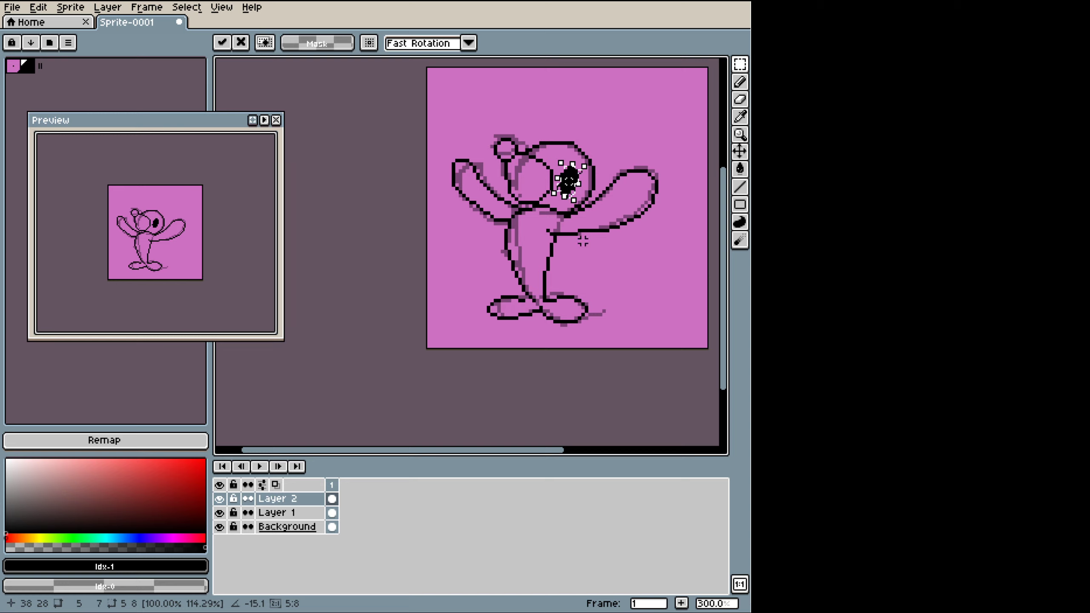
click(582, 391)
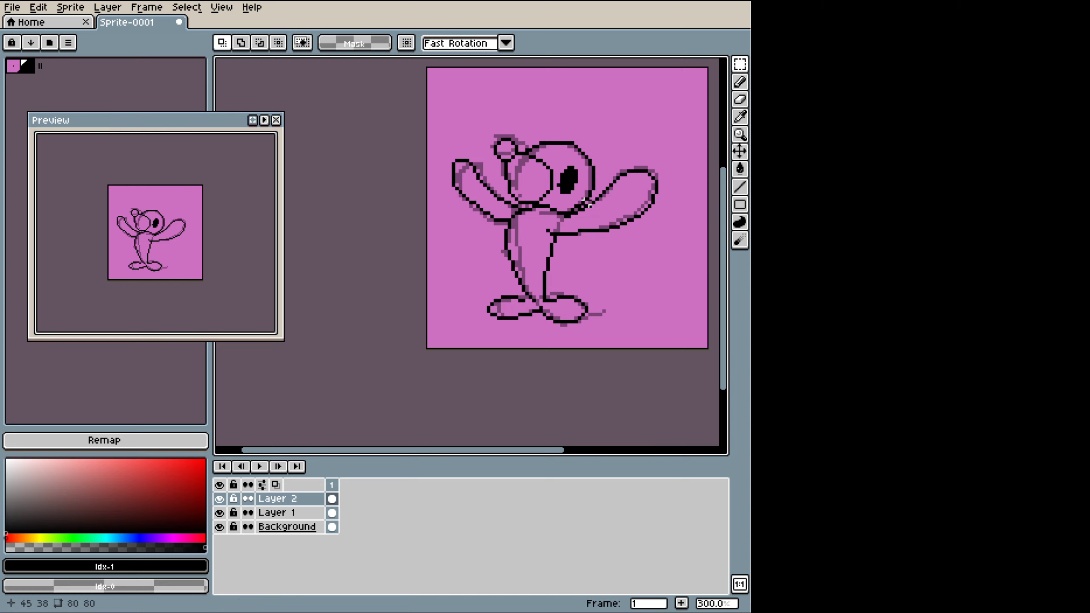
Step: Set the eraser's brush size to 1 px and remove stray pixels along the black eye's lower edge nearest the snout
key(b)
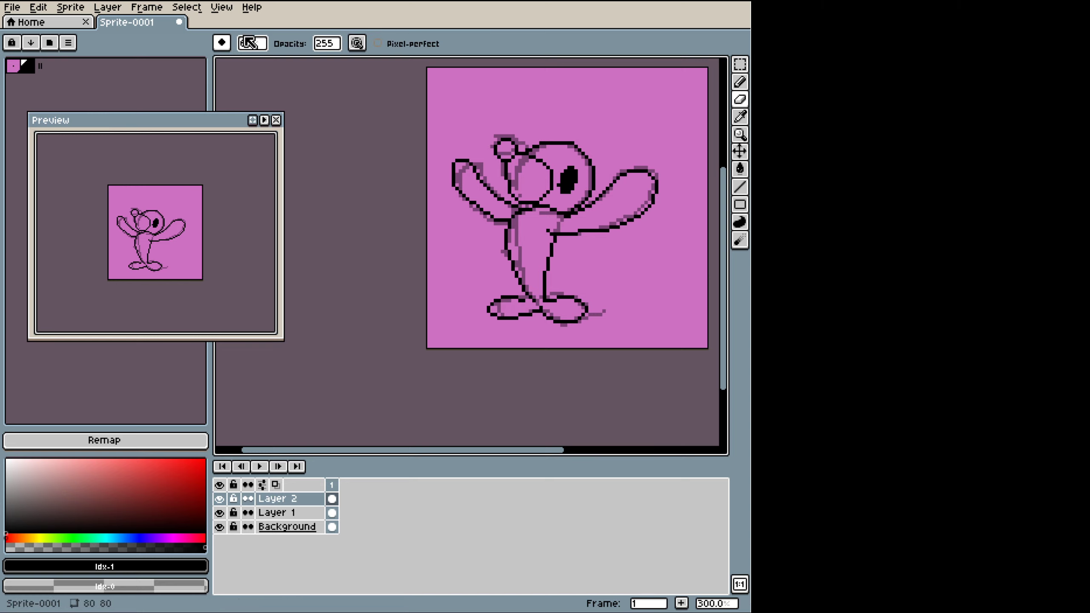
click(250, 43)
drag(248, 63, 239, 62)
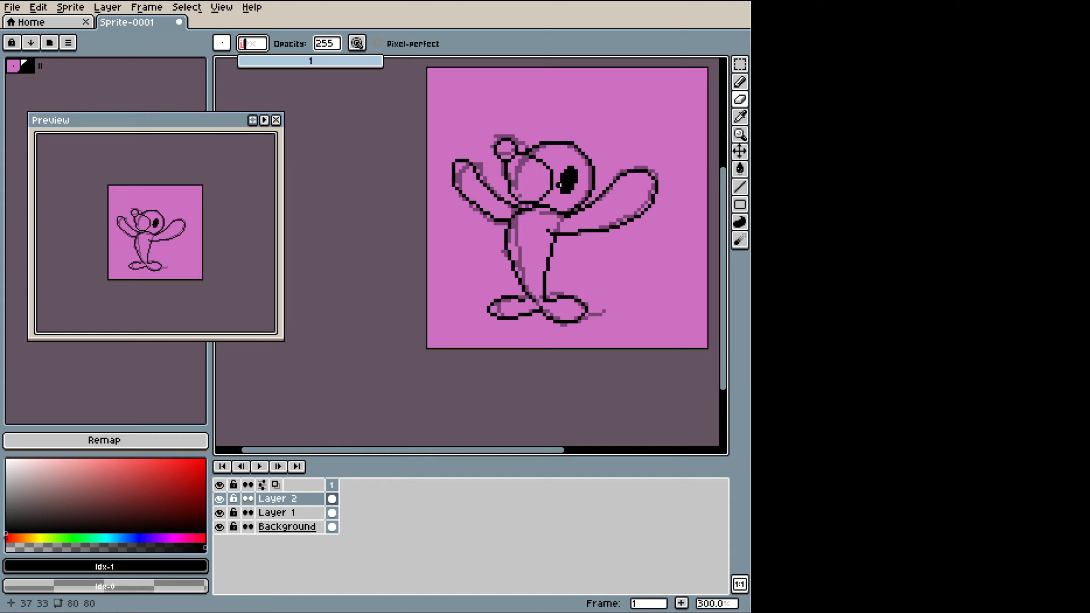
click(558, 185)
click(559, 193)
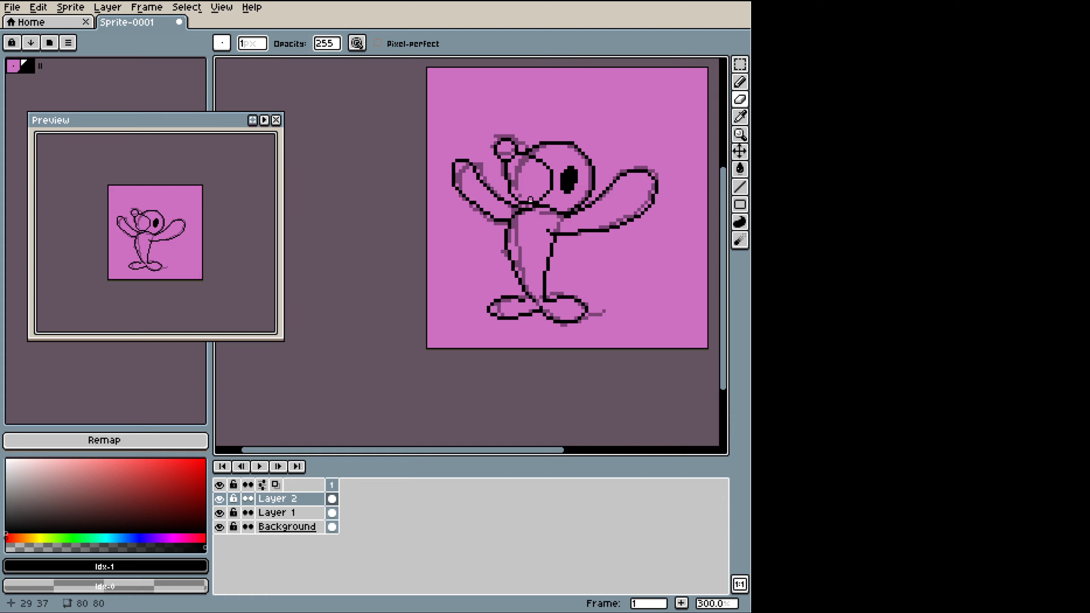
Step: Set the pencil's brush size to 1 px and hide Layer 1
key(b)
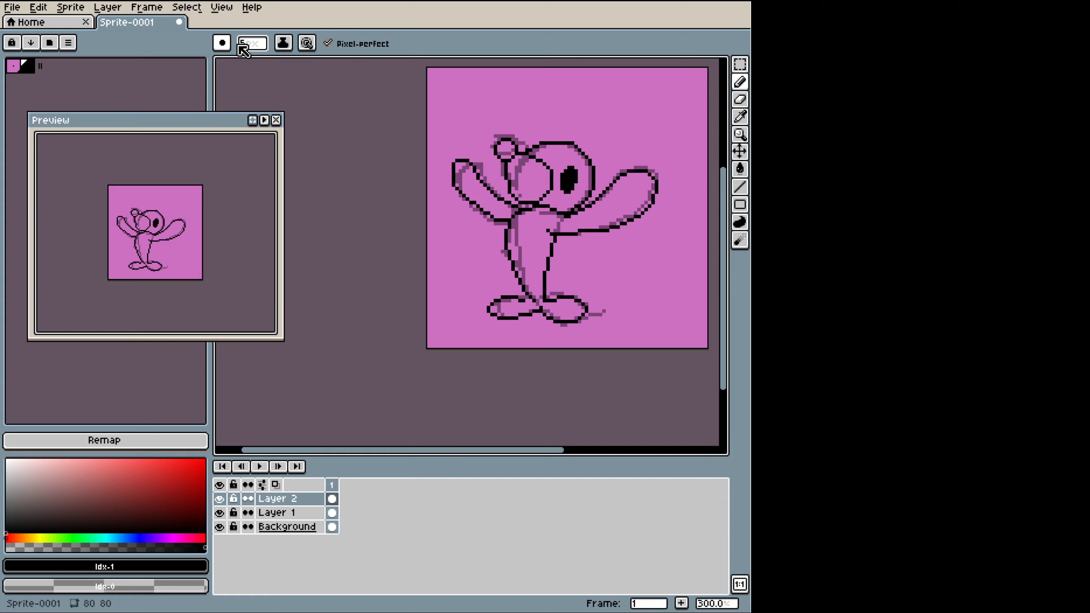
click(250, 45)
key(BackSpace)
text(1)
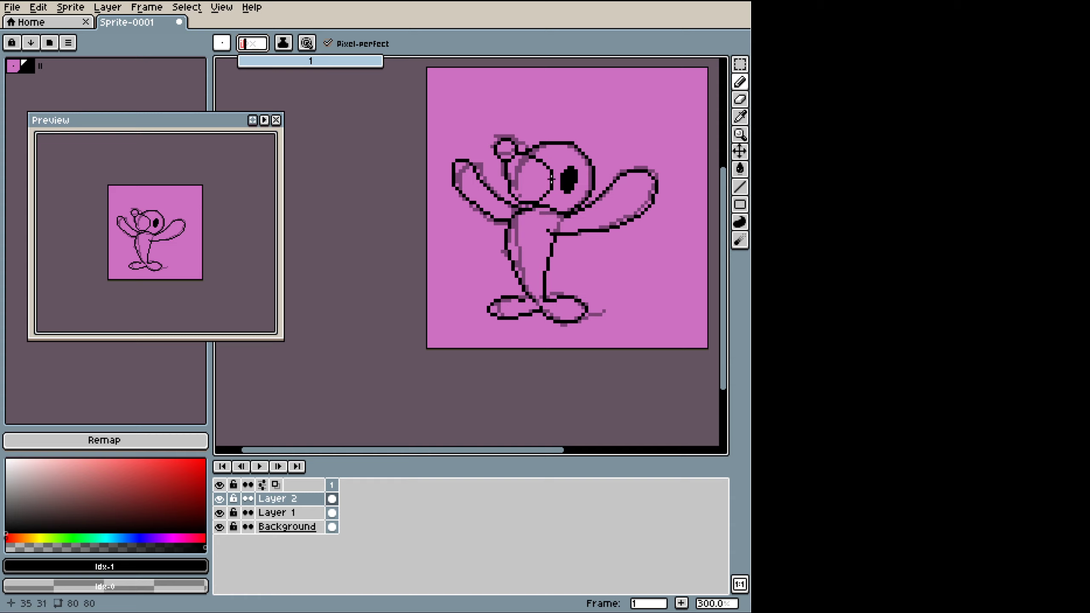
key(Return)
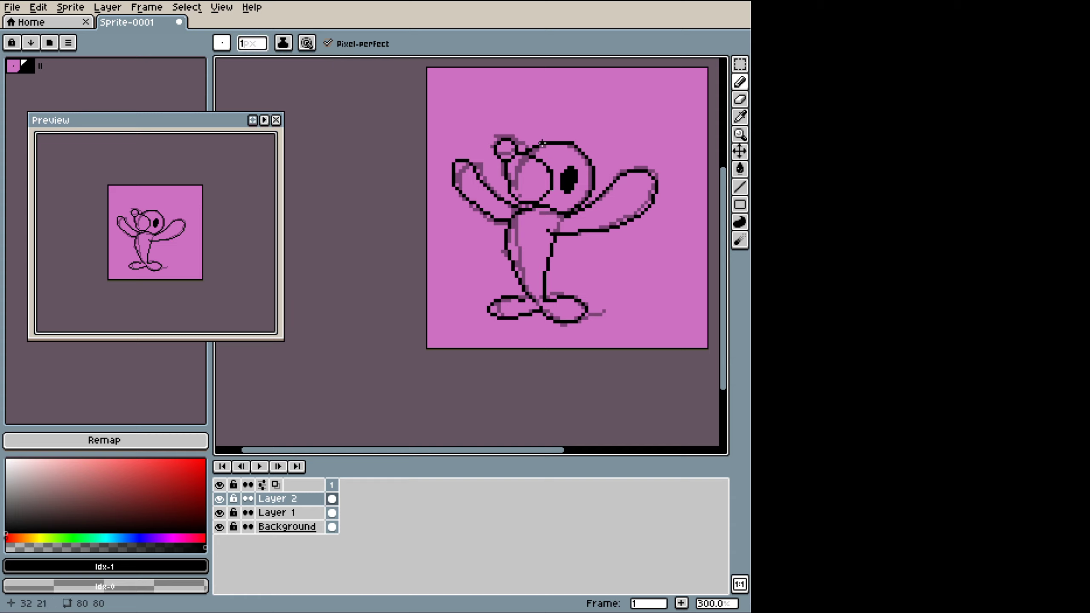
key(e)
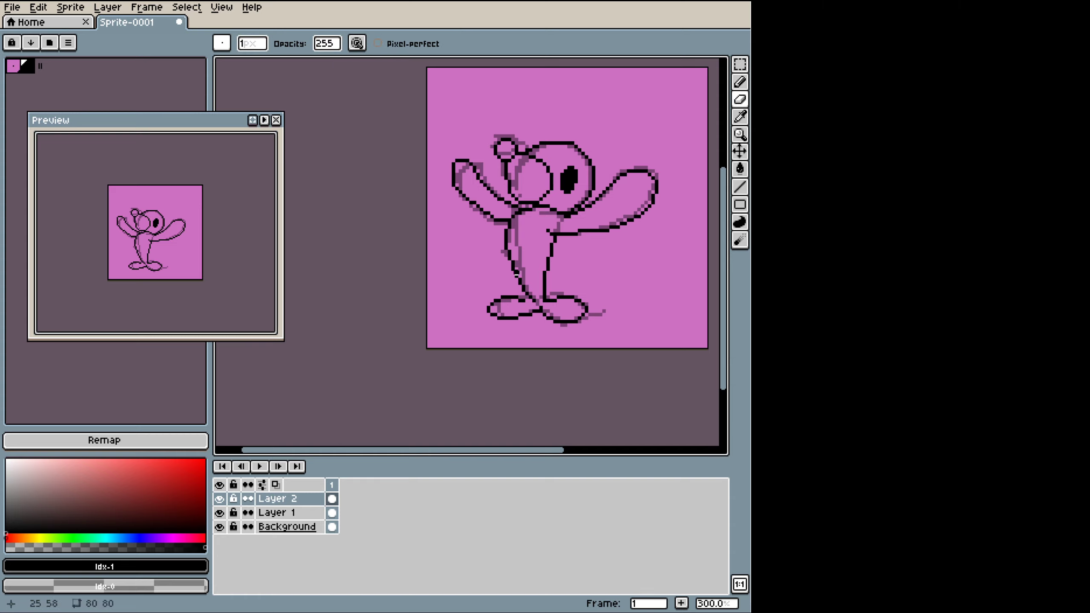
click(219, 513)
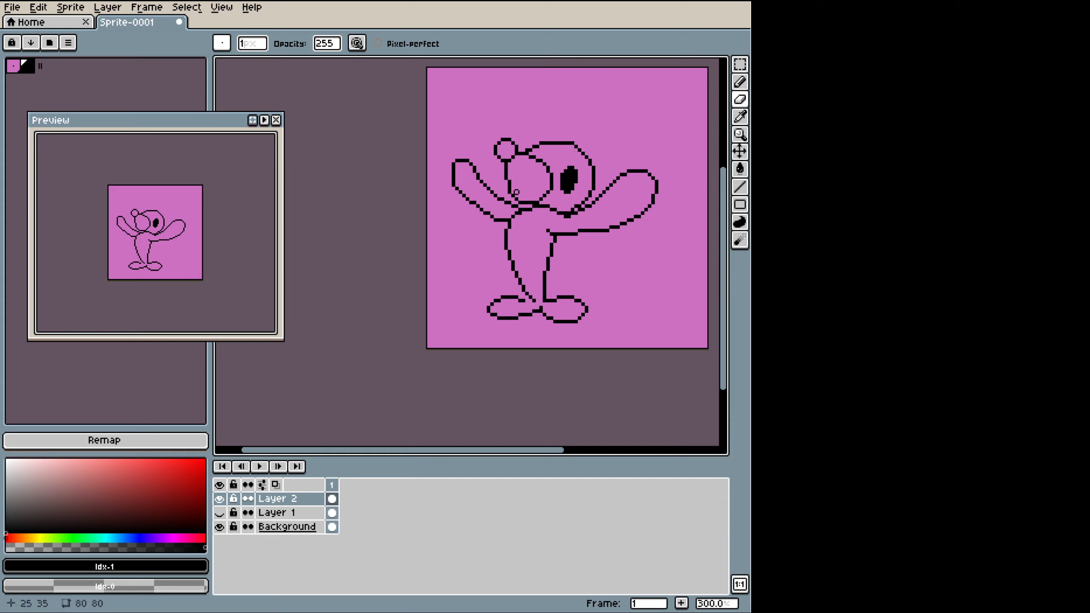
Step: Draw a wavy mouth line along the snout's lower edge to the jaw and a small curved line inside the snout
key(b)
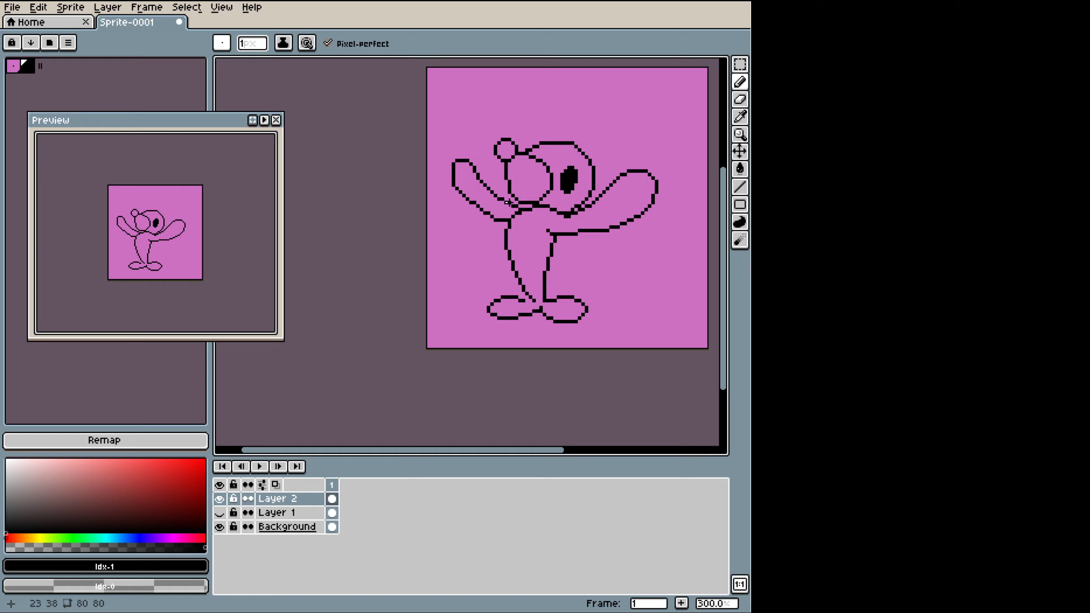
mouse_move(509, 202)
mouse_down()
mouse_move(551, 192)
mouse_move(579, 210)
mouse_up()
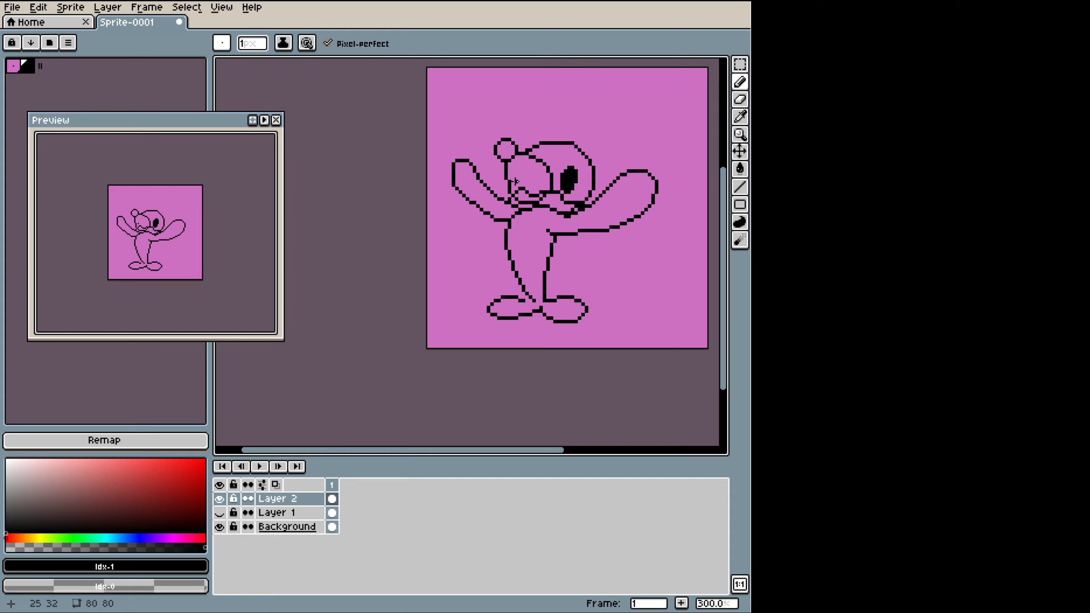
drag(516, 182, 529, 179)
Step: Erase the inside of the solid black eye, leaving only its oval outline
key(e)
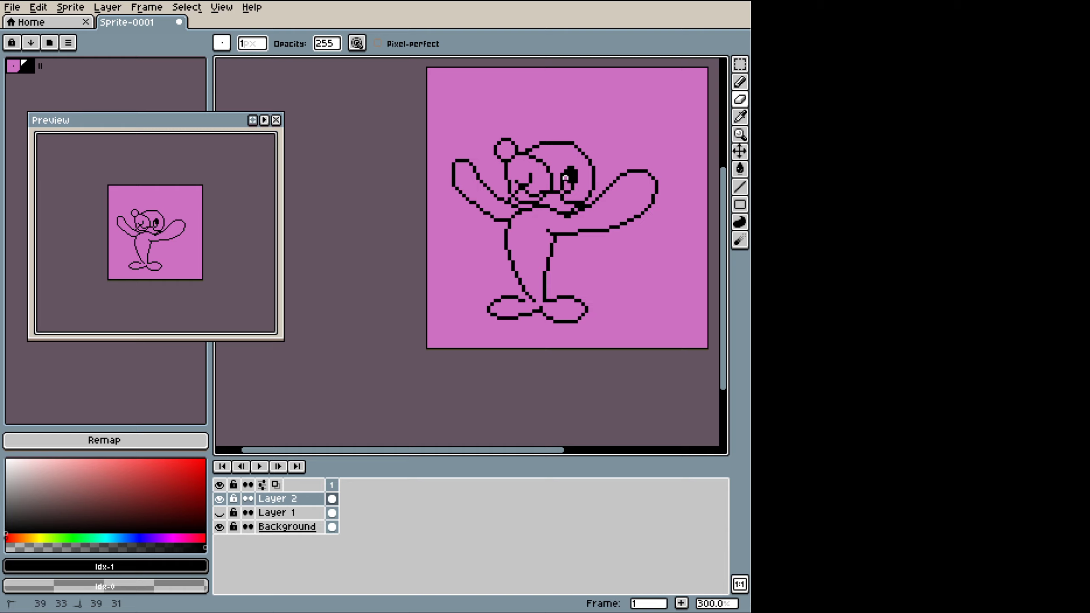
click(569, 175)
drag(568, 175, 569, 179)
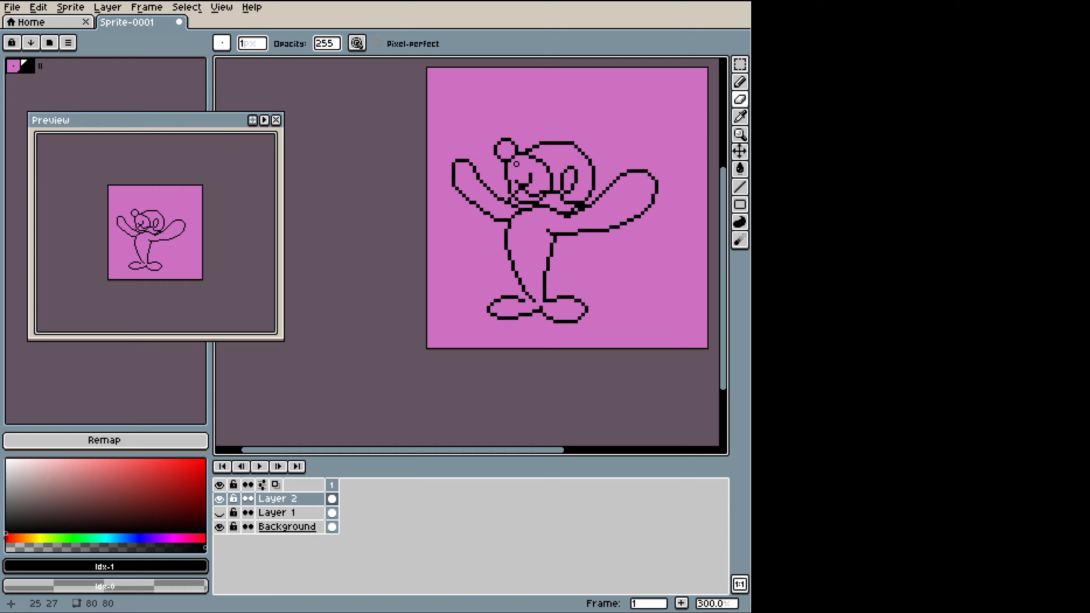
key(b)
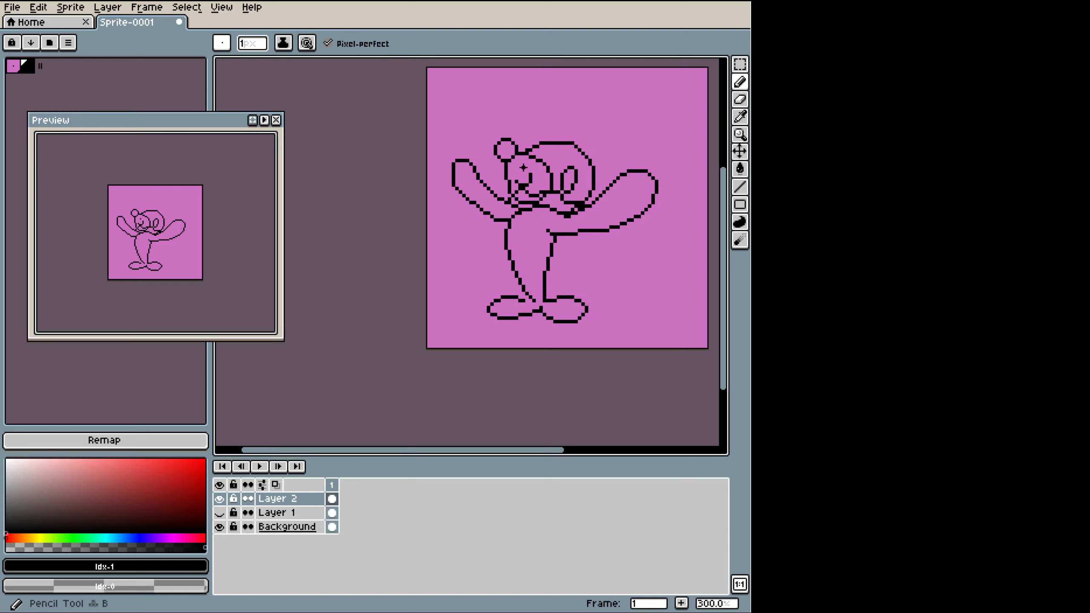
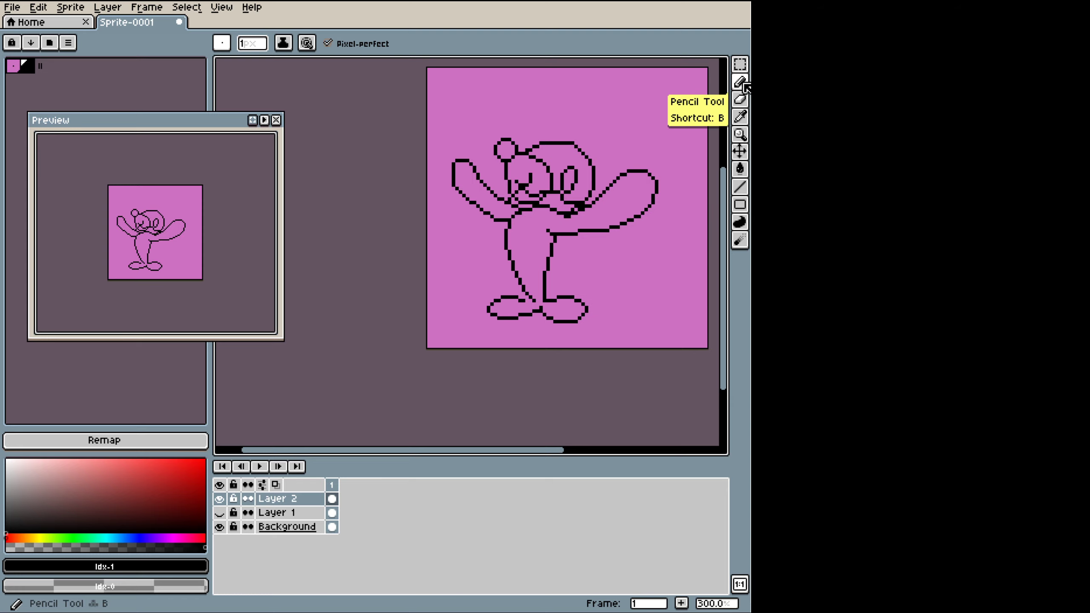
Step: Lasso the arms, body, feet and lower edge of the head on Layer 2 and move them onto a new layer
click(740, 64)
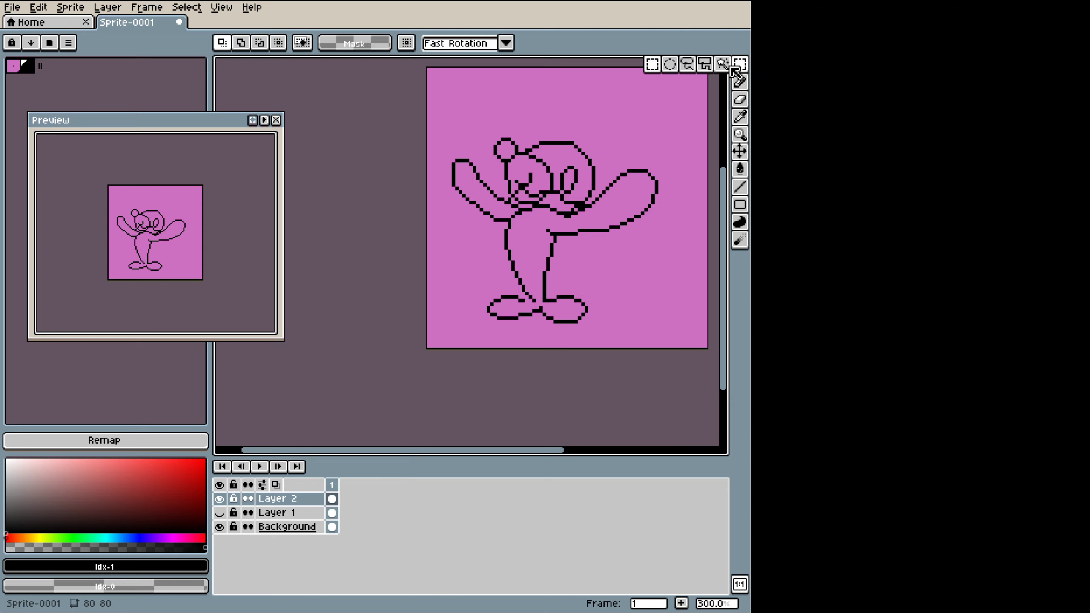
click(688, 64)
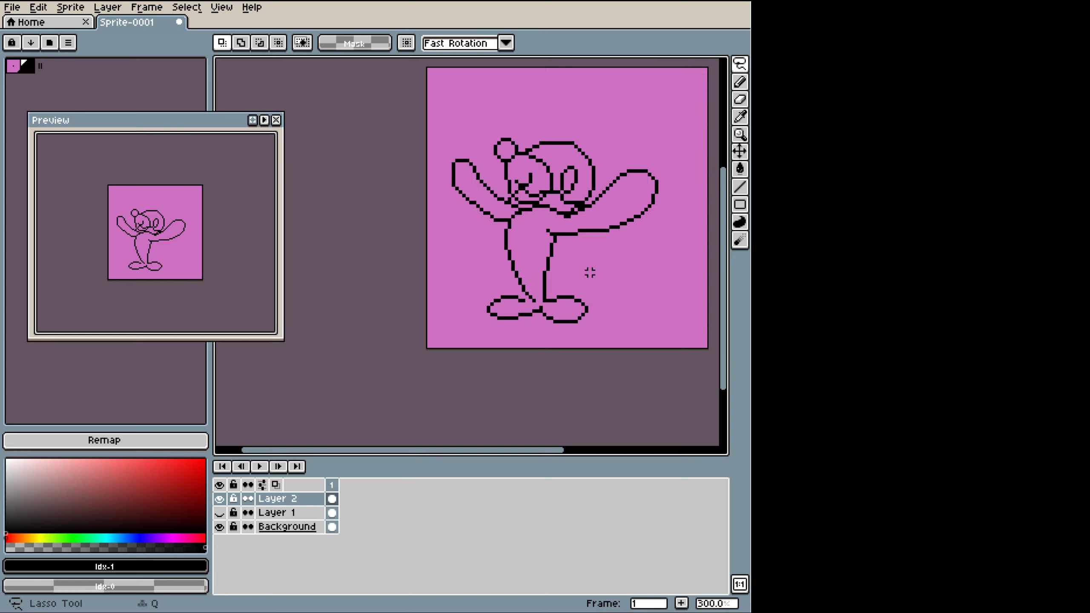
mouse_move(567, 245)
mouse_down()
mouse_move(650, 220)
mouse_move(664, 170)
mouse_move(635, 160)
mouse_move(584, 204)
mouse_move(527, 206)
mouse_up()
click(534, 266)
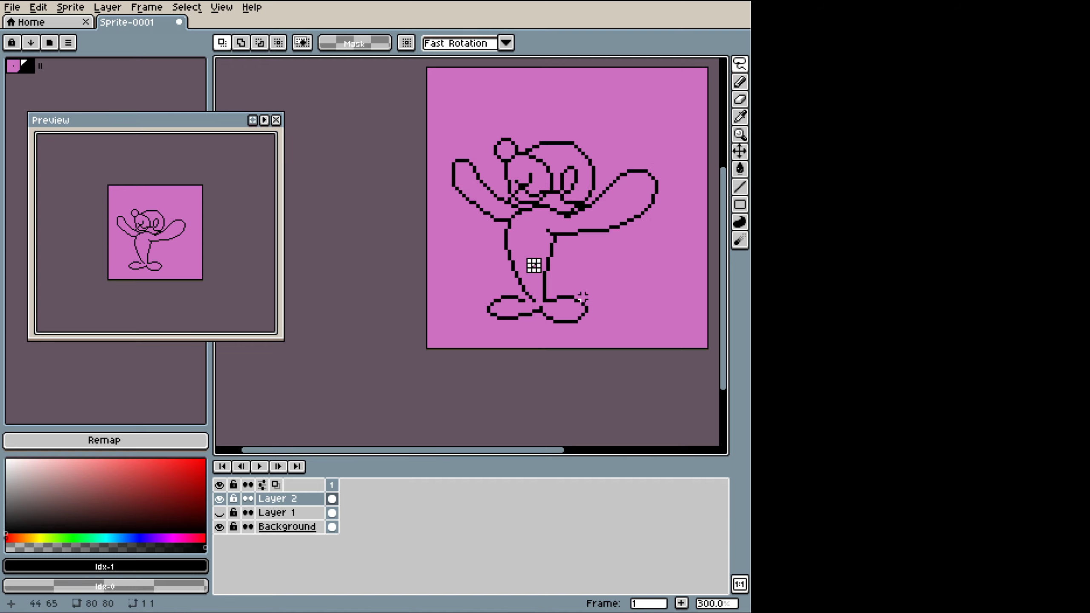
mouse_move(611, 307)
mouse_down()
mouse_move(450, 298)
mouse_move(436, 194)
mouse_move(468, 138)
mouse_move(499, 188)
mouse_move(560, 191)
mouse_move(597, 209)
mouse_move(646, 170)
mouse_move(589, 327)
mouse_up()
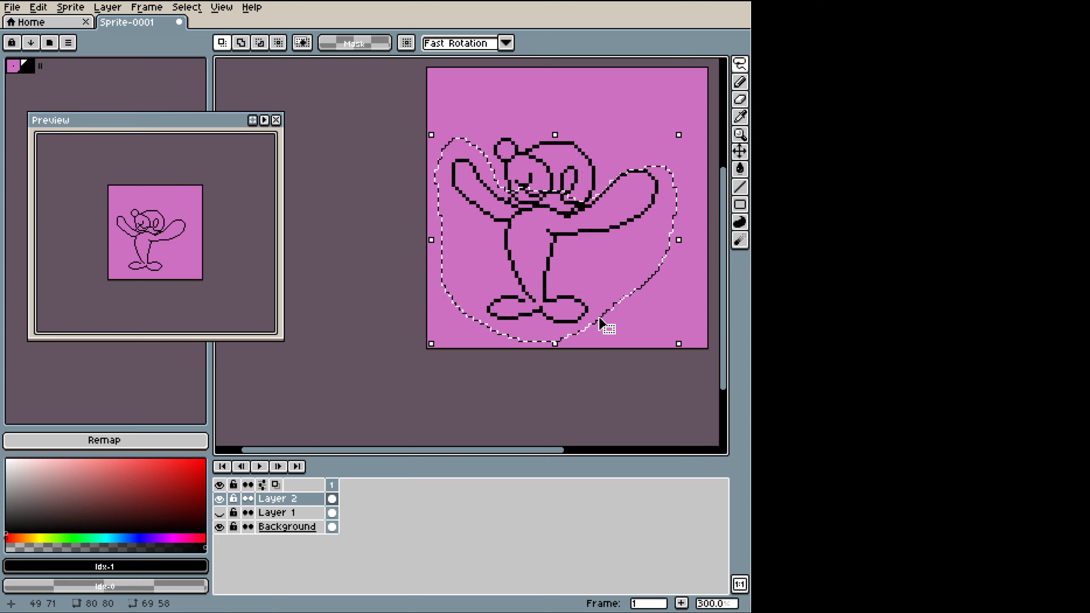
key(Delete)
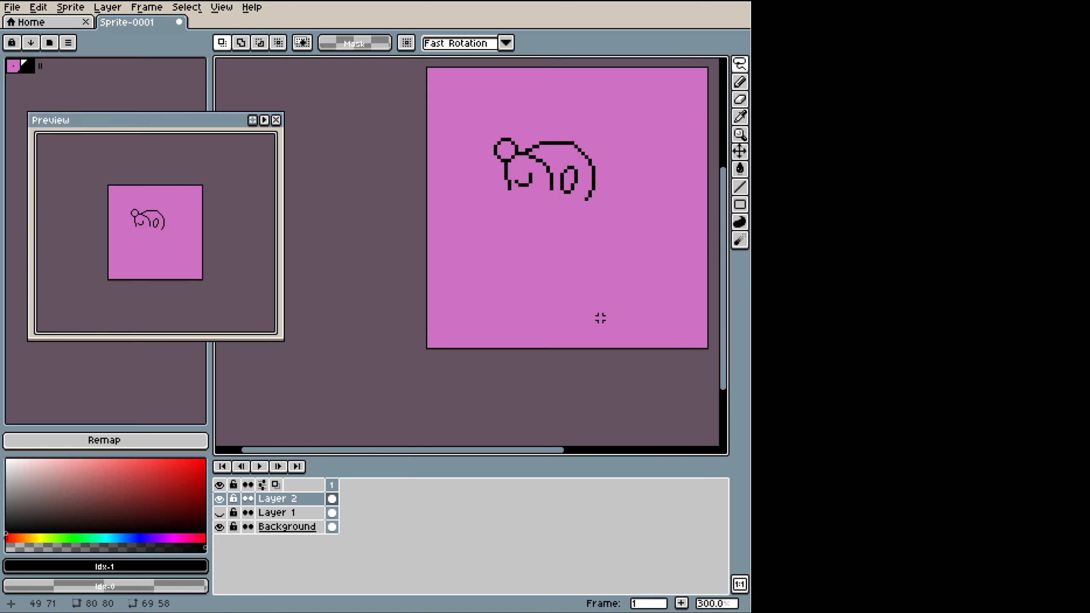
key(shift+n)
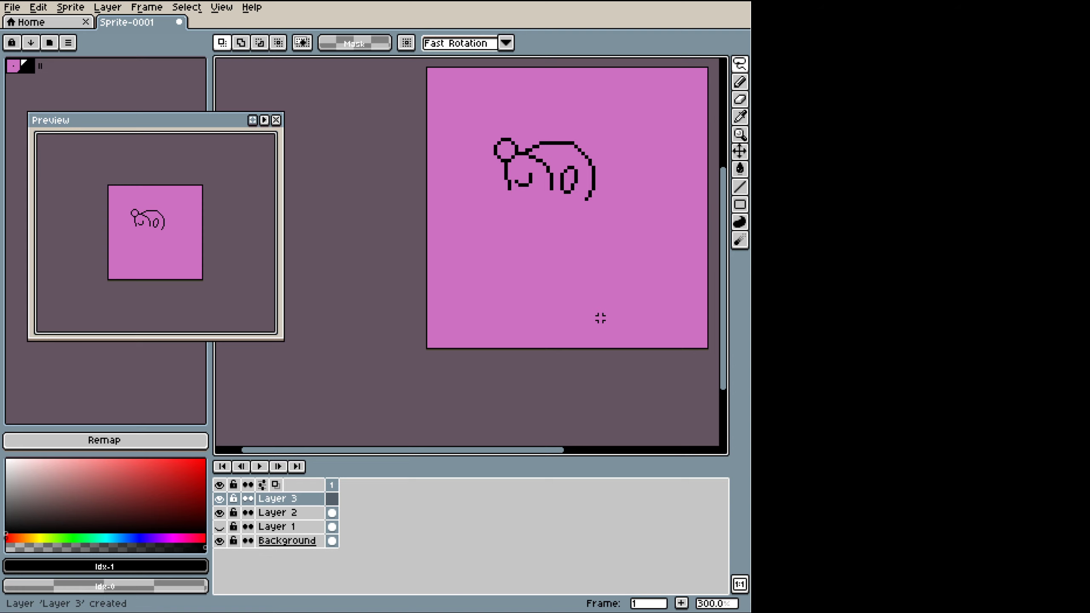
key(ctrl+v)
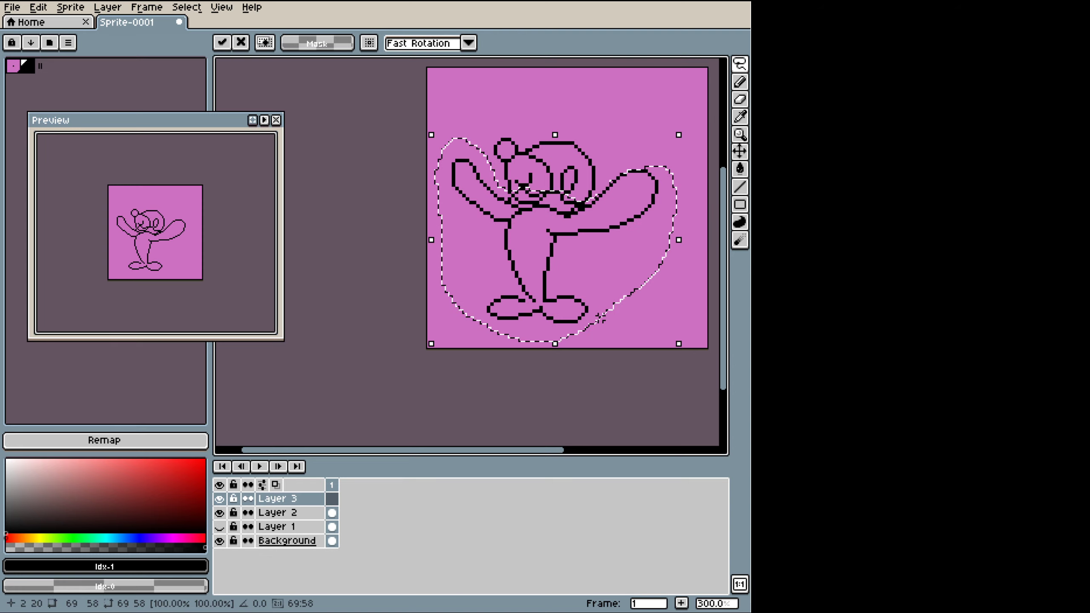
click(394, 348)
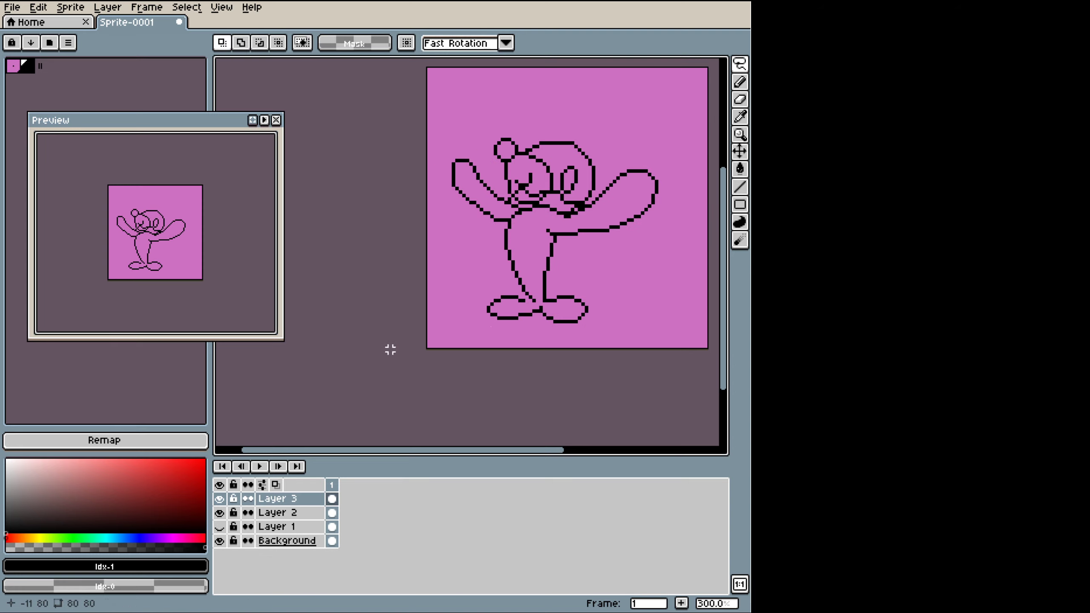
Step: Hide Layer 2 and erase stray head pixels above the shoulders on Layer 3
click(219, 512)
click(220, 526)
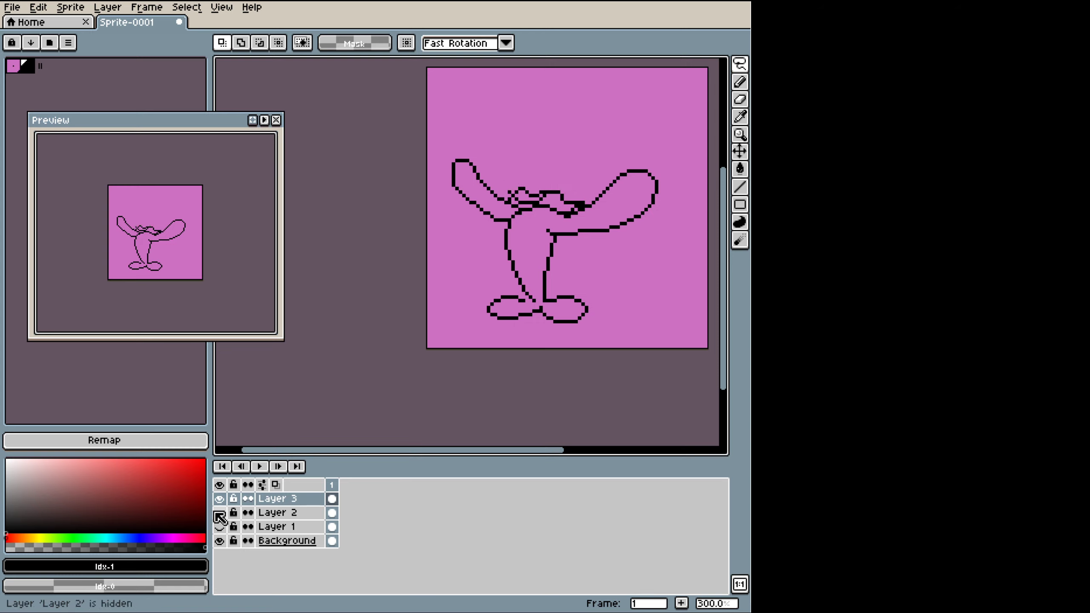
key(b)
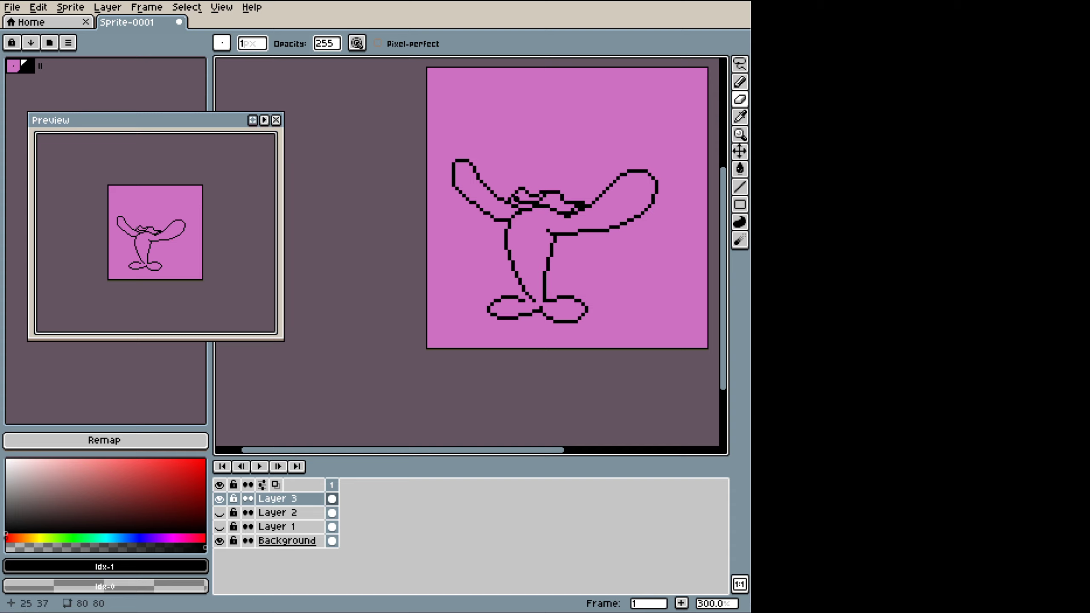
click(517, 199)
drag(519, 200, 542, 200)
Step: Show Layer 2 with Layer 3 hidden and close the snout's lower edge with a flat pencil line on Layer 2
click(219, 513)
click(219, 499)
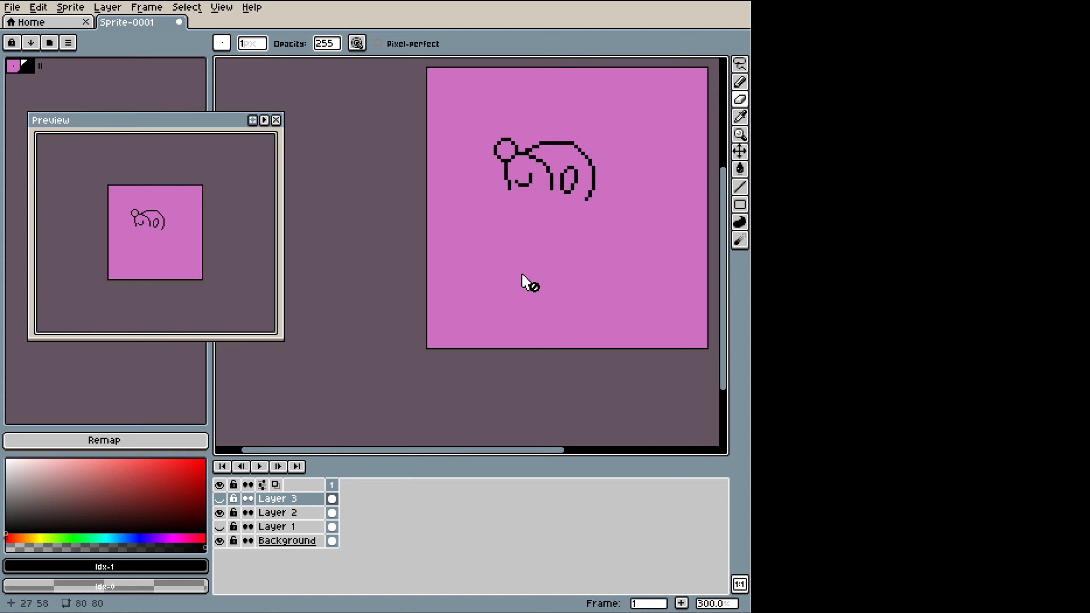
key(b)
click(286, 513)
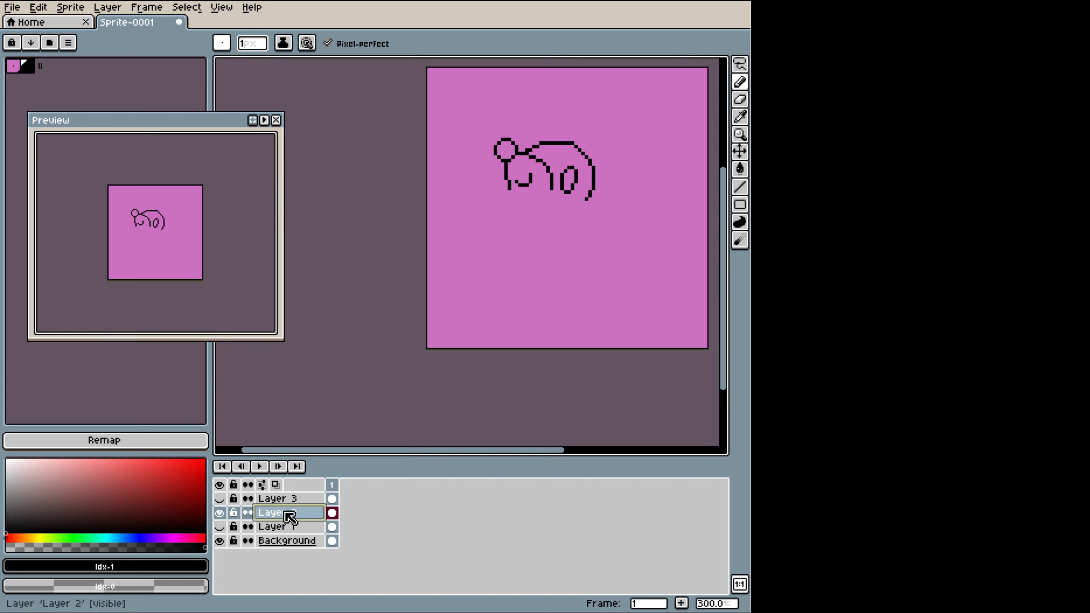
drag(520, 199, 547, 199)
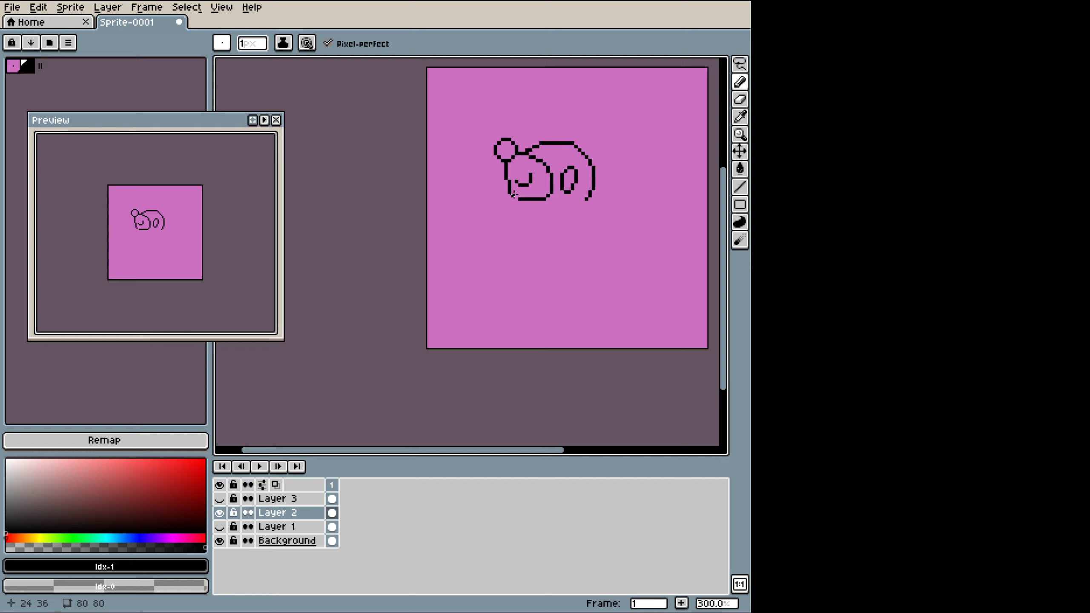
click(513, 196)
Step: Close the head's outline with a rounded chin below the snout and erase the doubled pixels along its lower edge
drag(584, 203, 560, 211)
mouse_move(519, 202)
mouse_down()
mouse_move(566, 212)
mouse_move(538, 213)
mouse_up()
key(e)
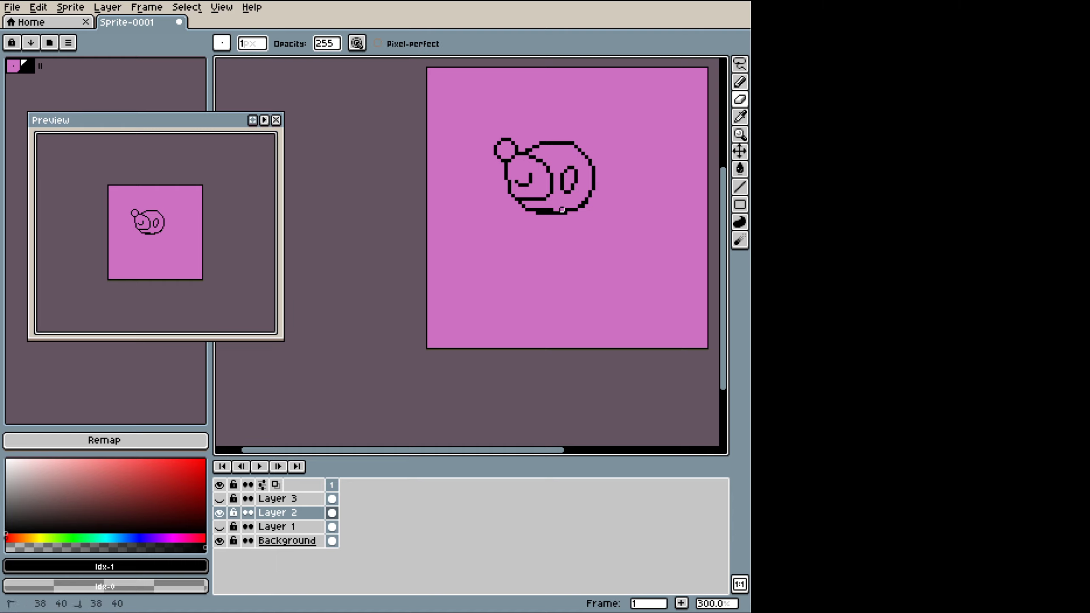
drag(555, 210, 541, 210)
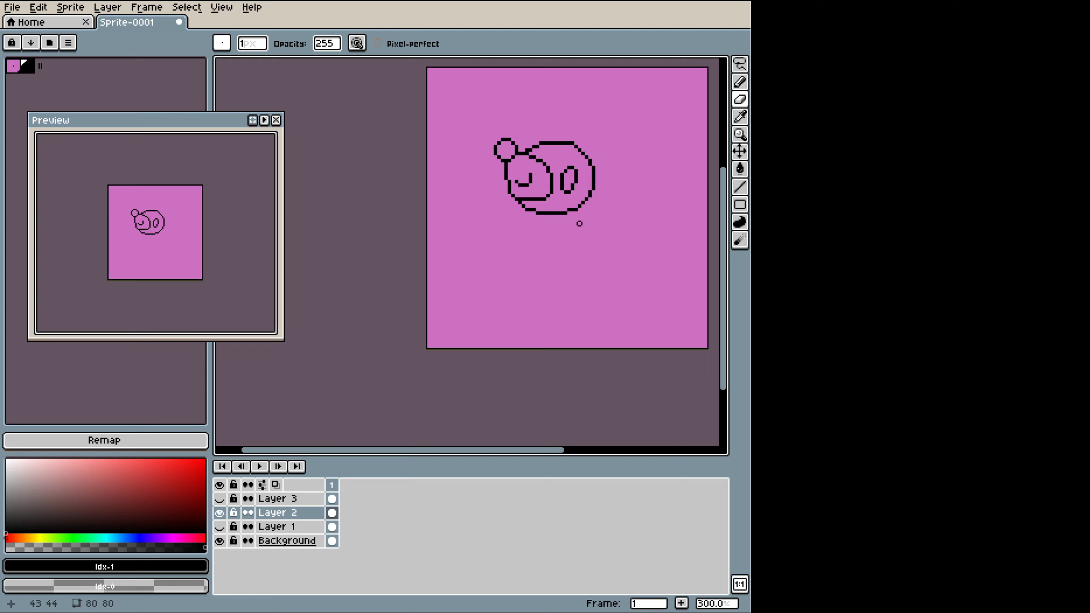
key(ctrl+z)
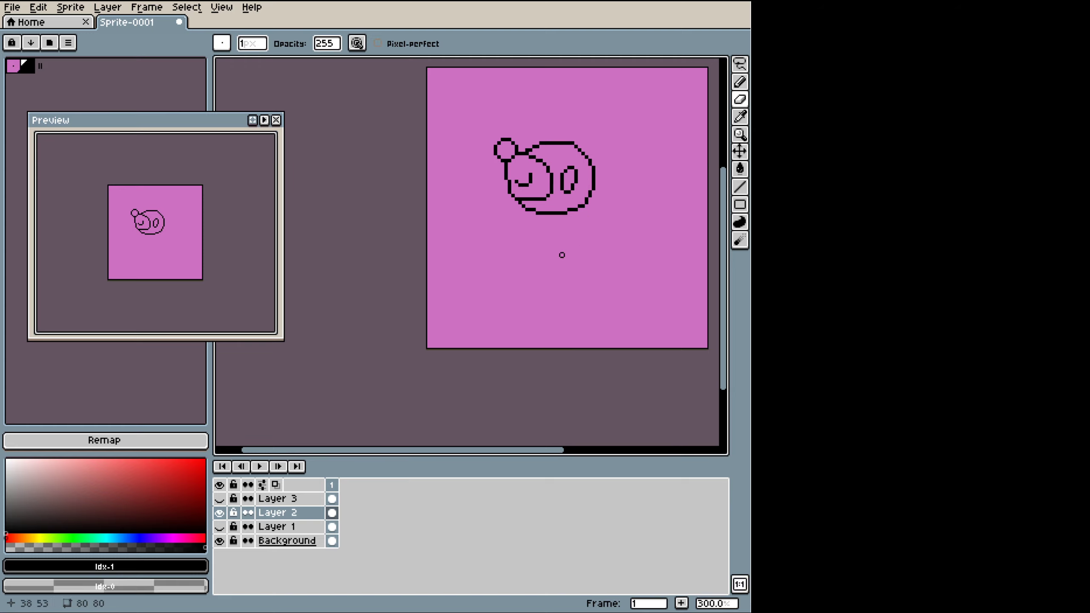
Step: Show Layer 3 and delete Layer 1
click(219, 499)
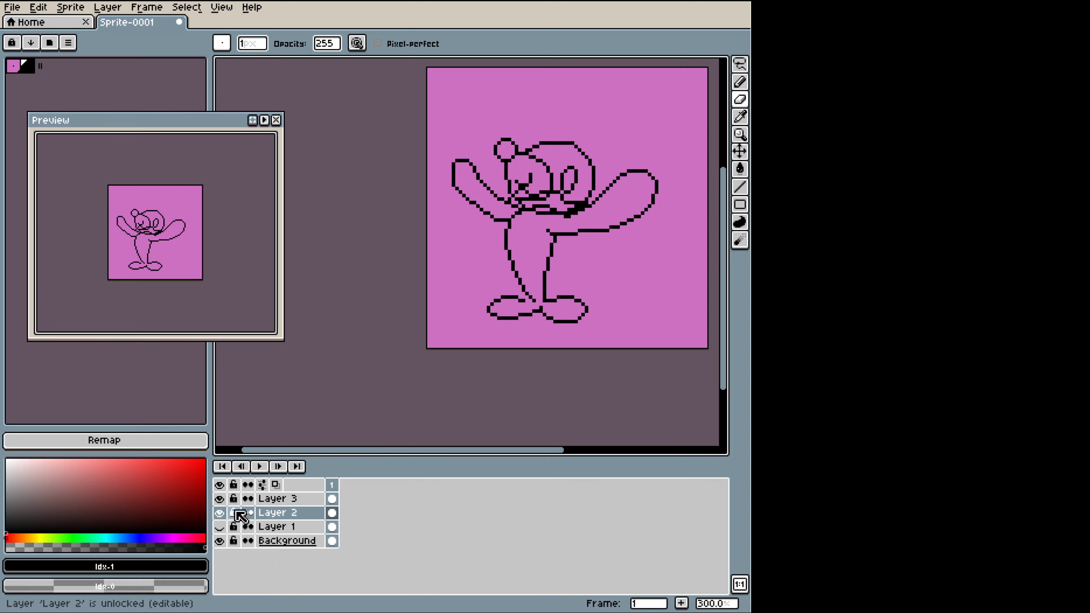
click(220, 527)
click(219, 527)
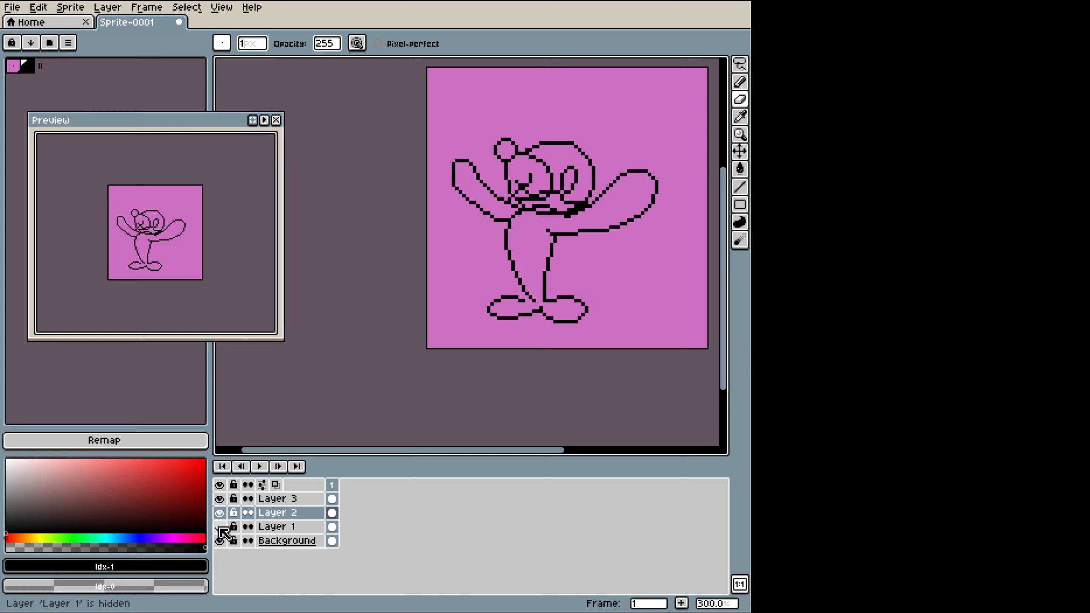
click(292, 526)
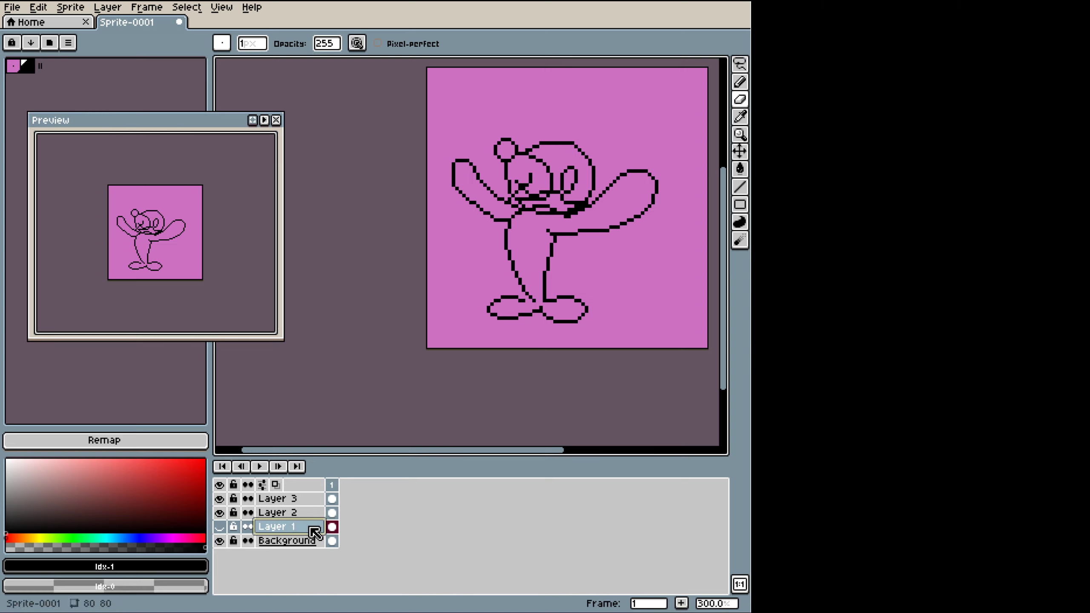
key(Delete)
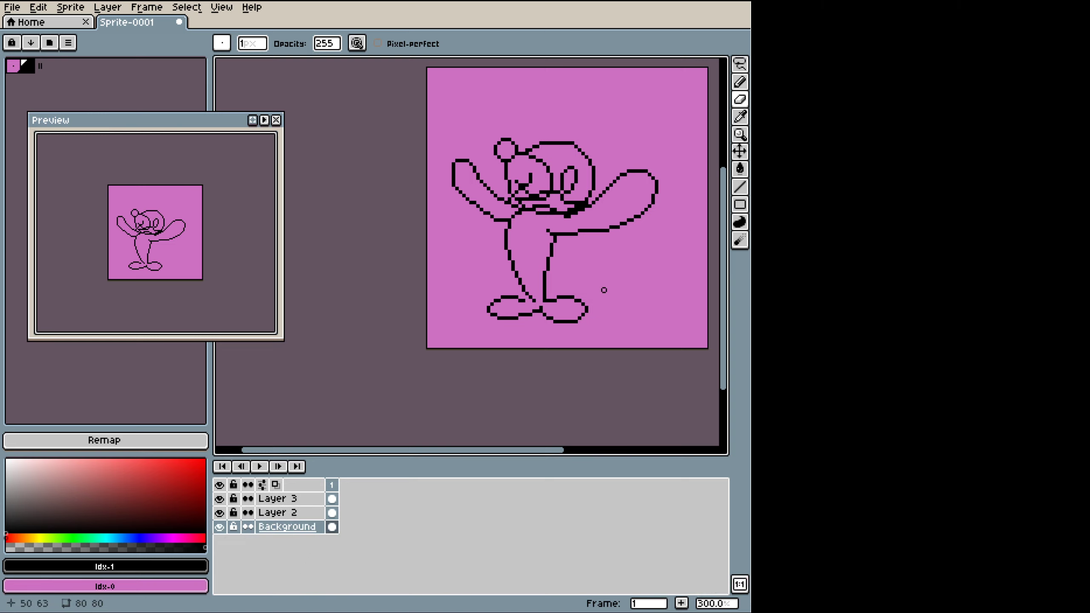
Step: Add a new empty layer and place it between Layer 3 and Layer 2
key(space)
drag(519, 317, 441, 368)
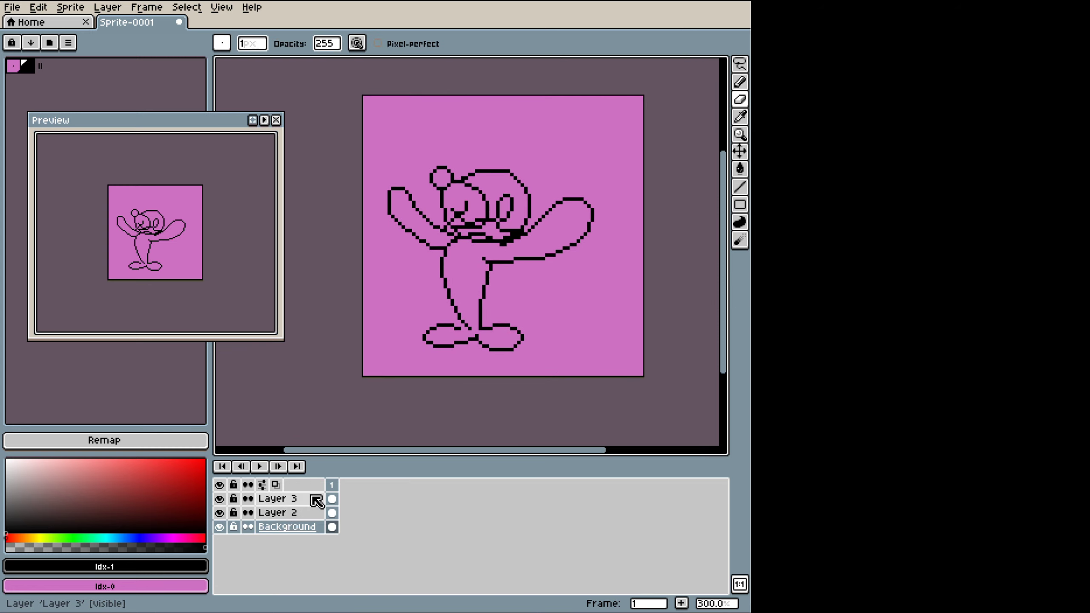
key(shift+n)
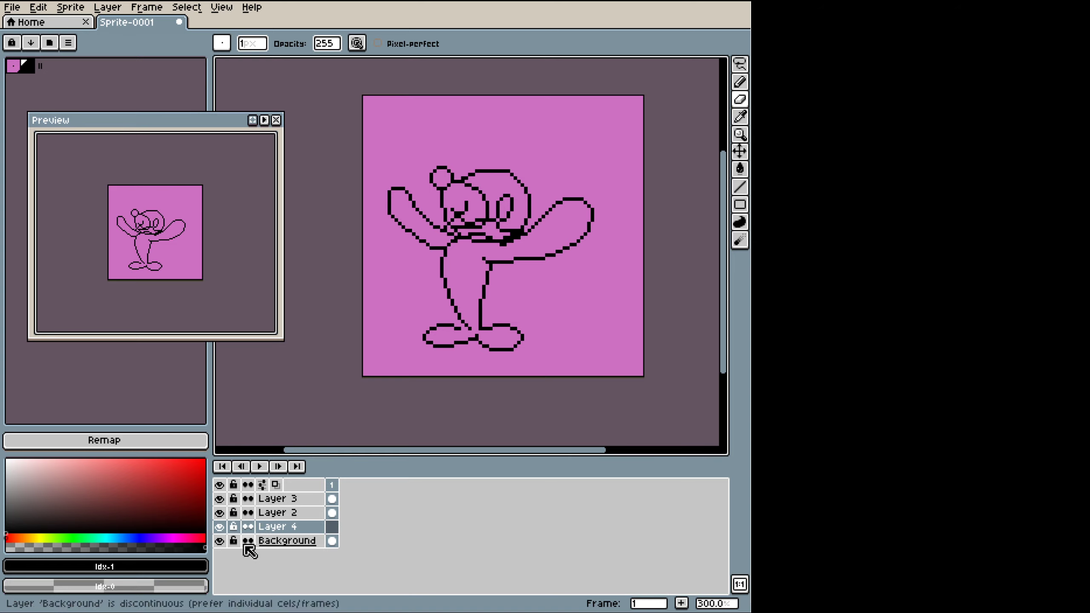
drag(283, 528, 281, 513)
click(284, 526)
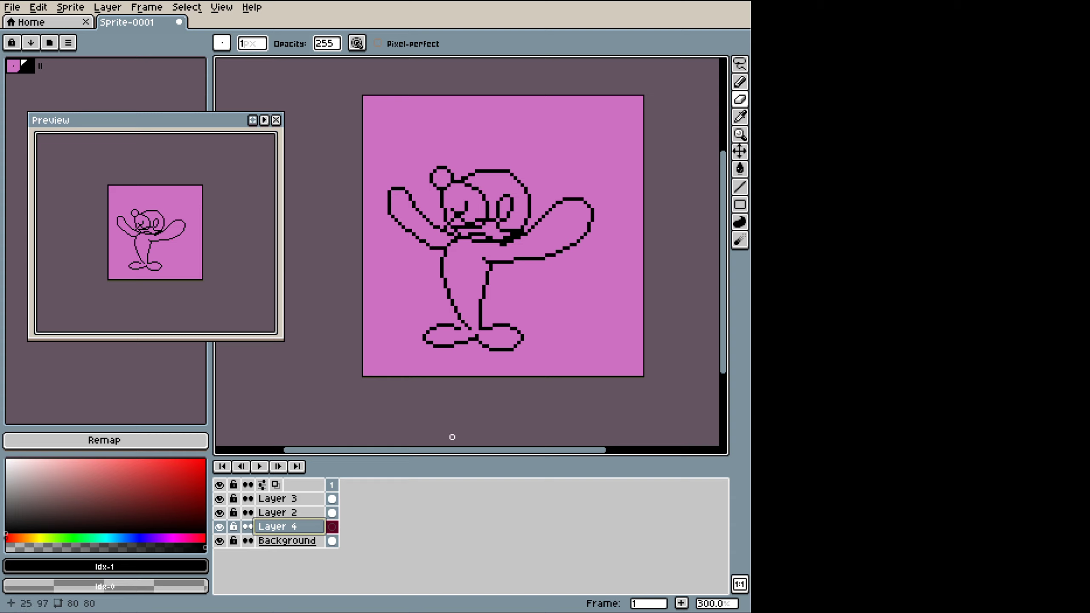
drag(314, 528, 303, 510)
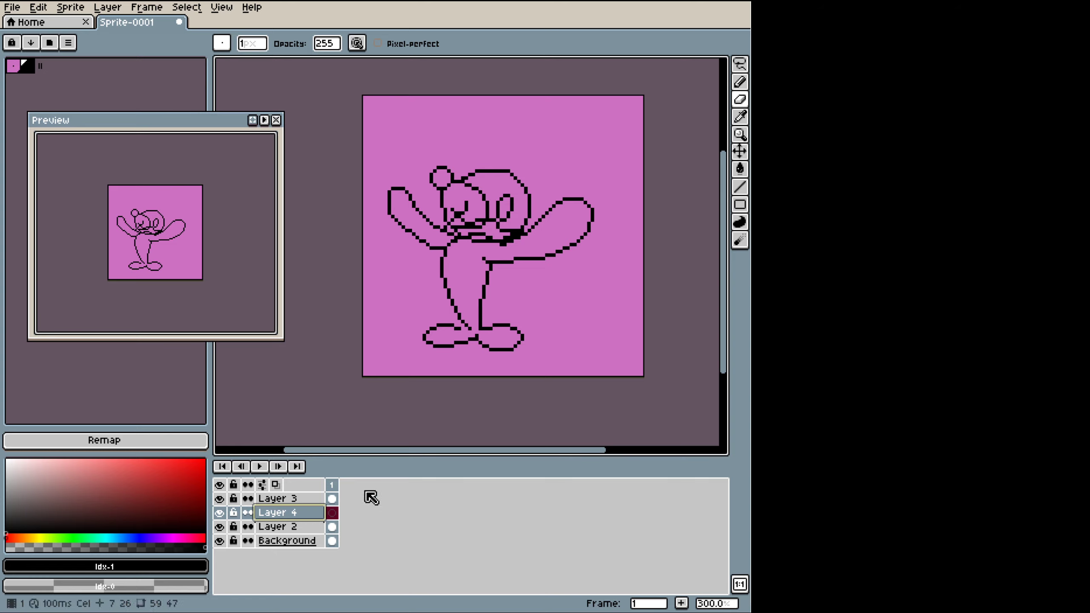
Step: Rename Layer 2 as Lines_Head
click(320, 527)
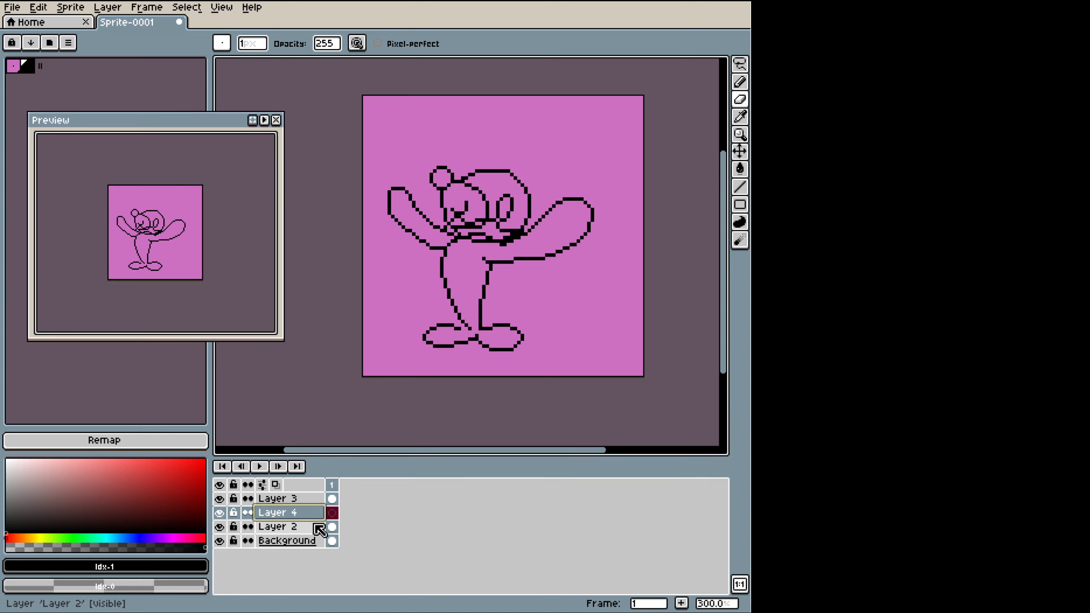
double_click(276, 529)
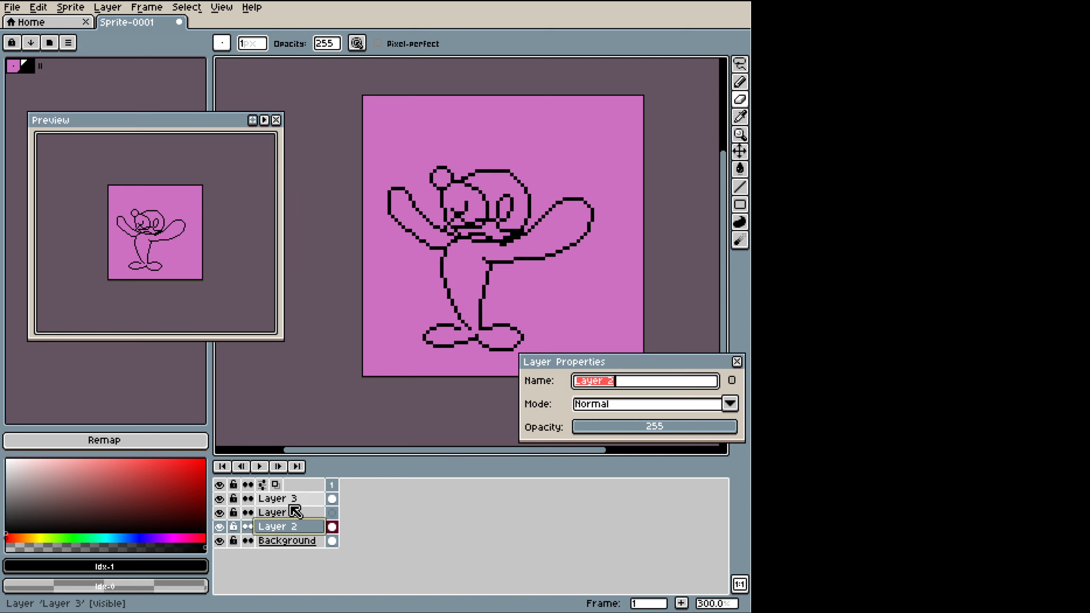
click(476, 560)
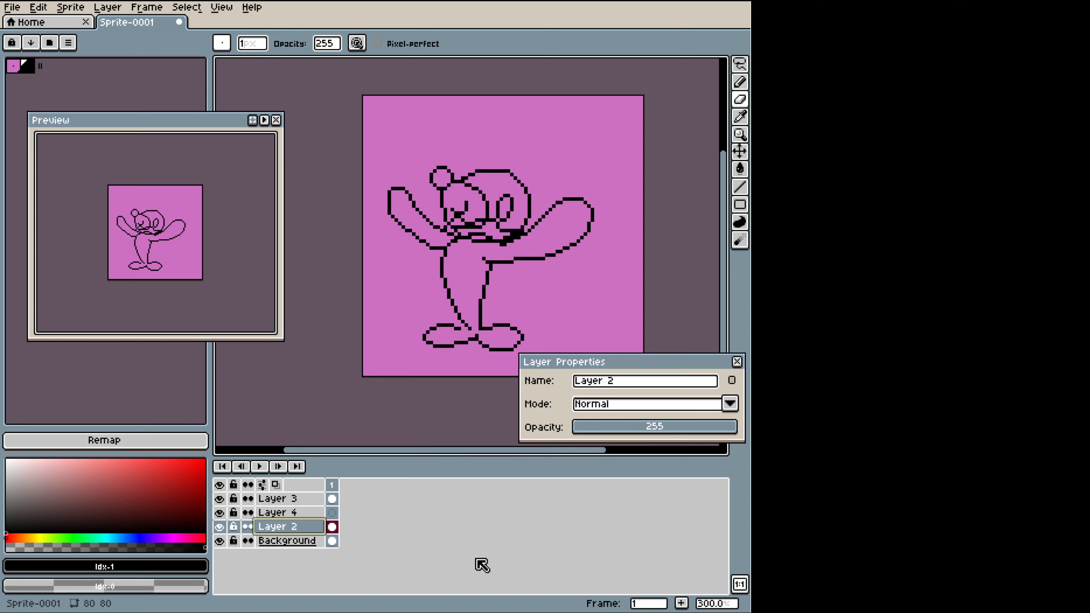
click(219, 527)
click(219, 527)
click(608, 380)
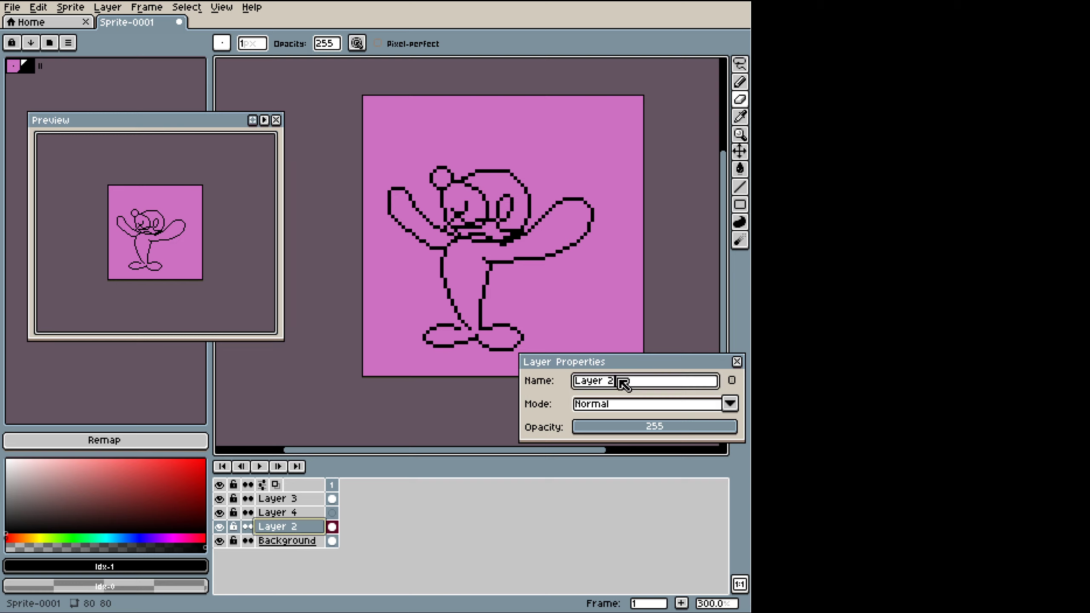
key(ctrl+a)
text(Lines_Head)
key(Return)
Step: Rename Layer 3 as Lines_Body and Layer 4 as Color_Body
double_click(277, 498)
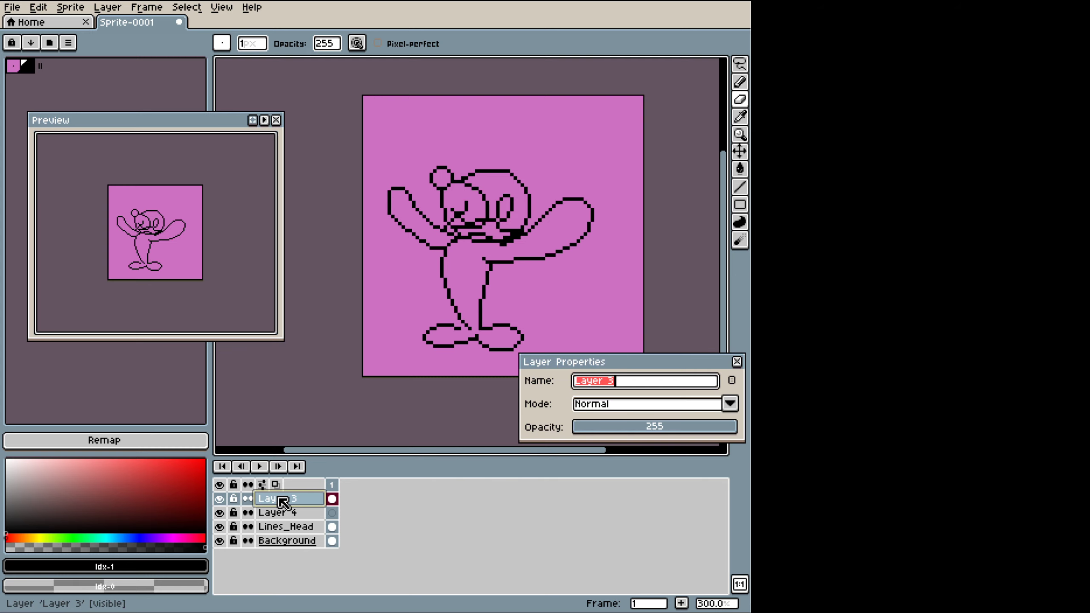
text(Lines_Body)
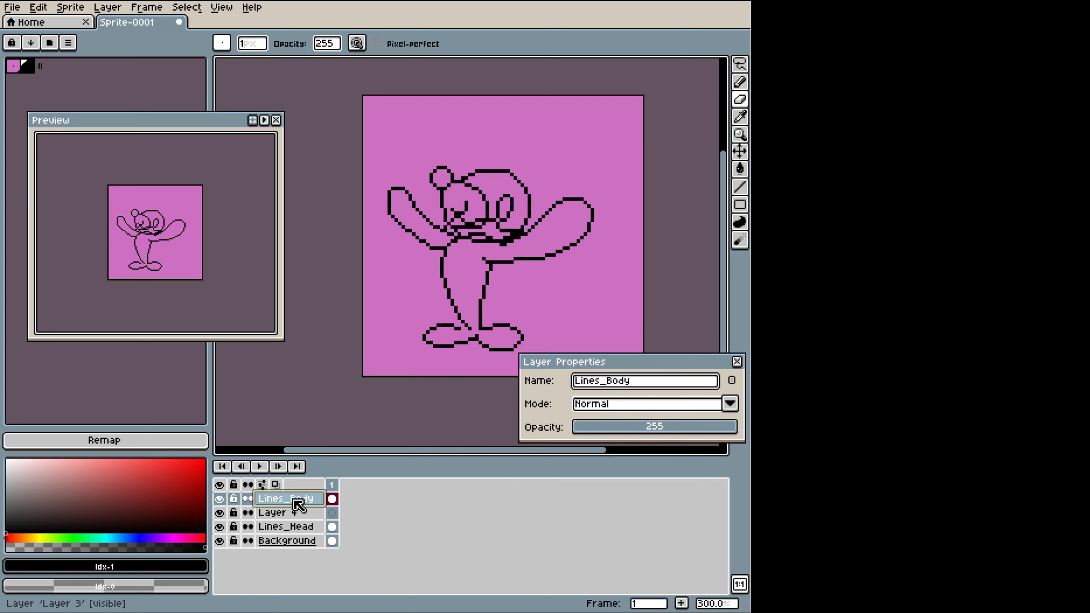
key(Return)
click(292, 514)
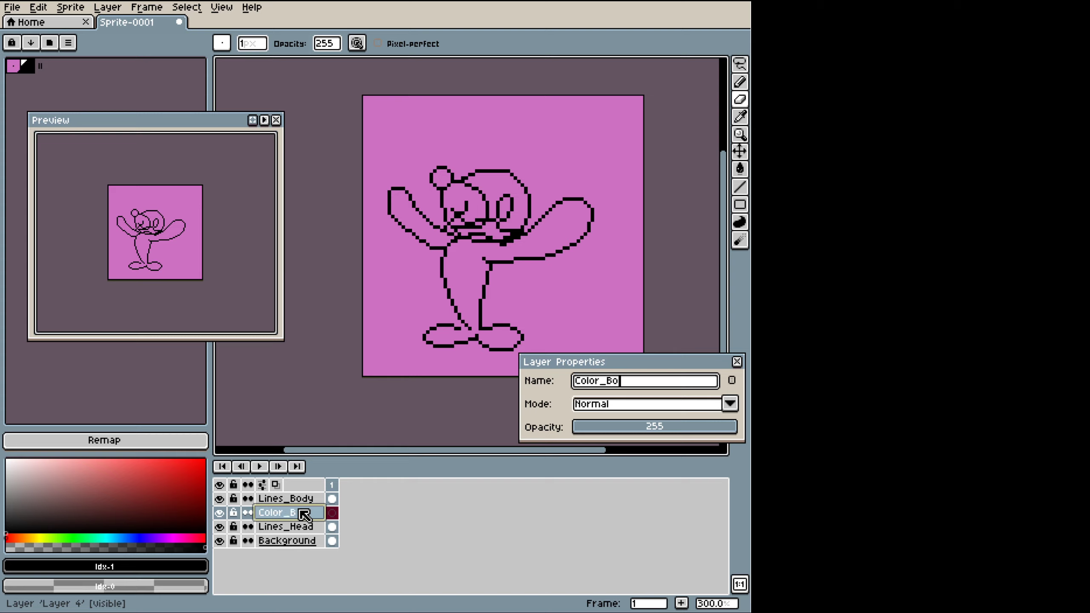
text(dy)
key(Return)
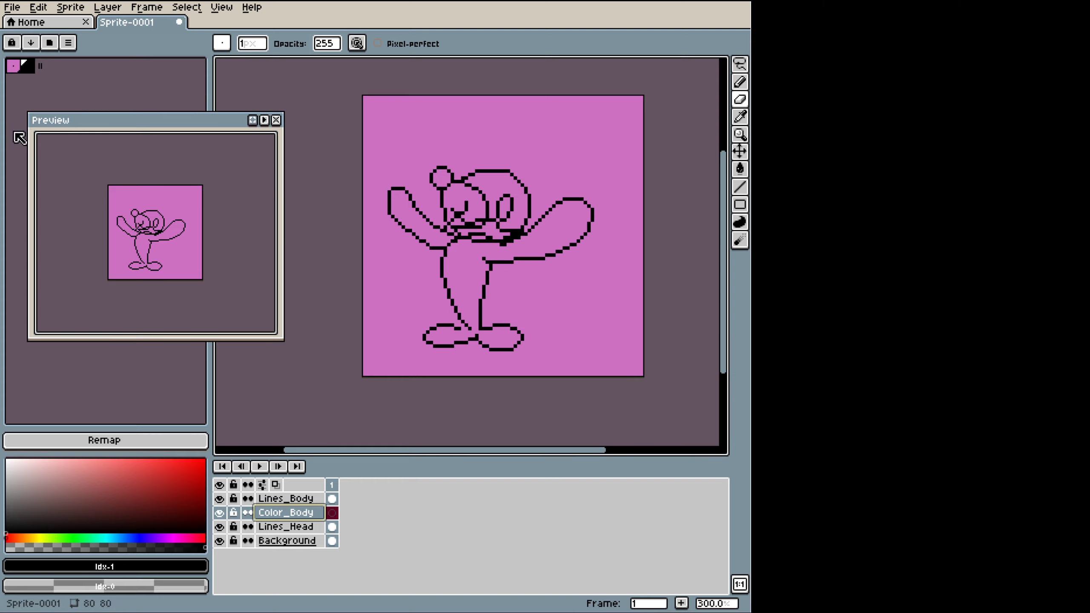
Step: Mix a dark blue with hue 226°, saturation 80 and value 60, and add it to the palette
click(133, 537)
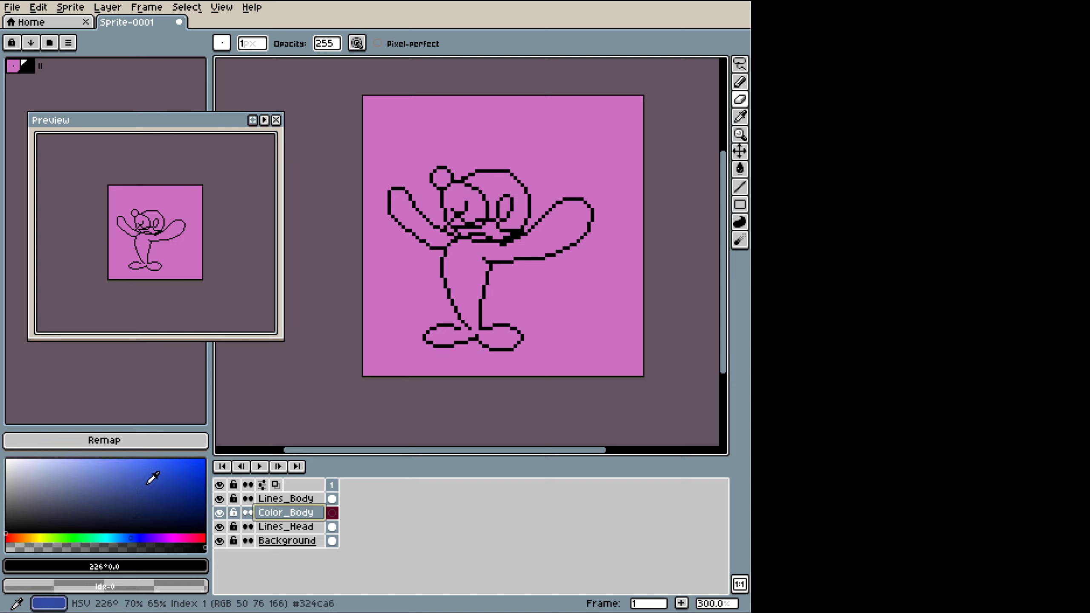
click(166, 482)
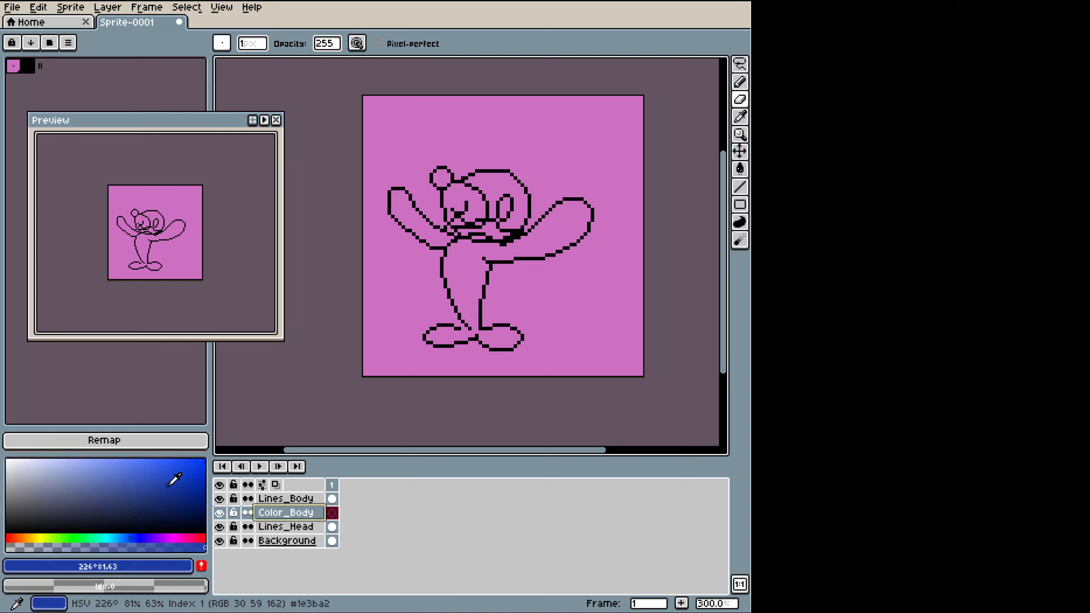
click(173, 494)
click(166, 488)
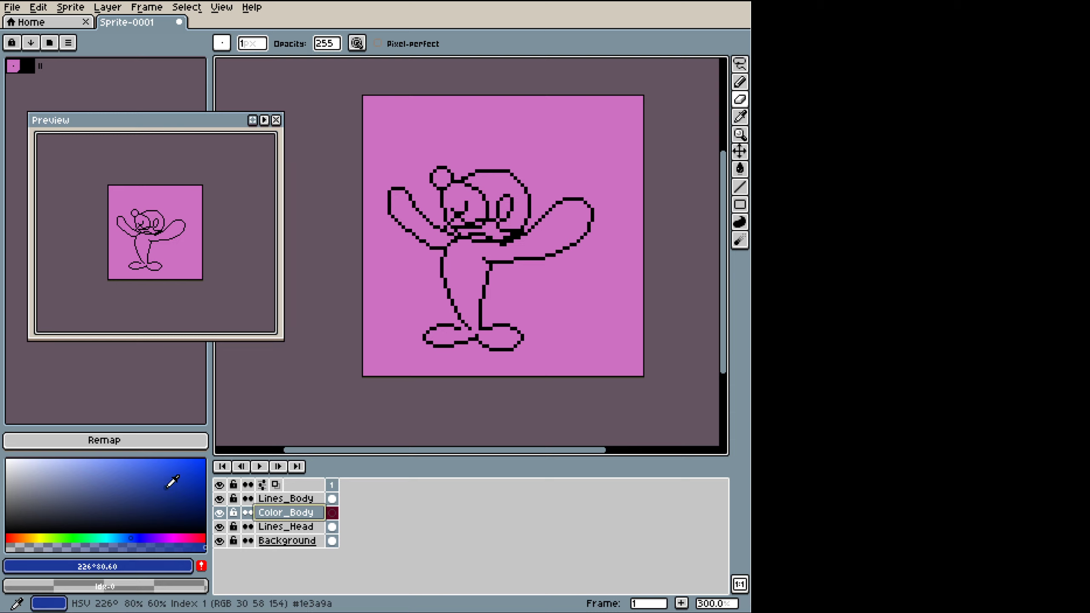
click(202, 566)
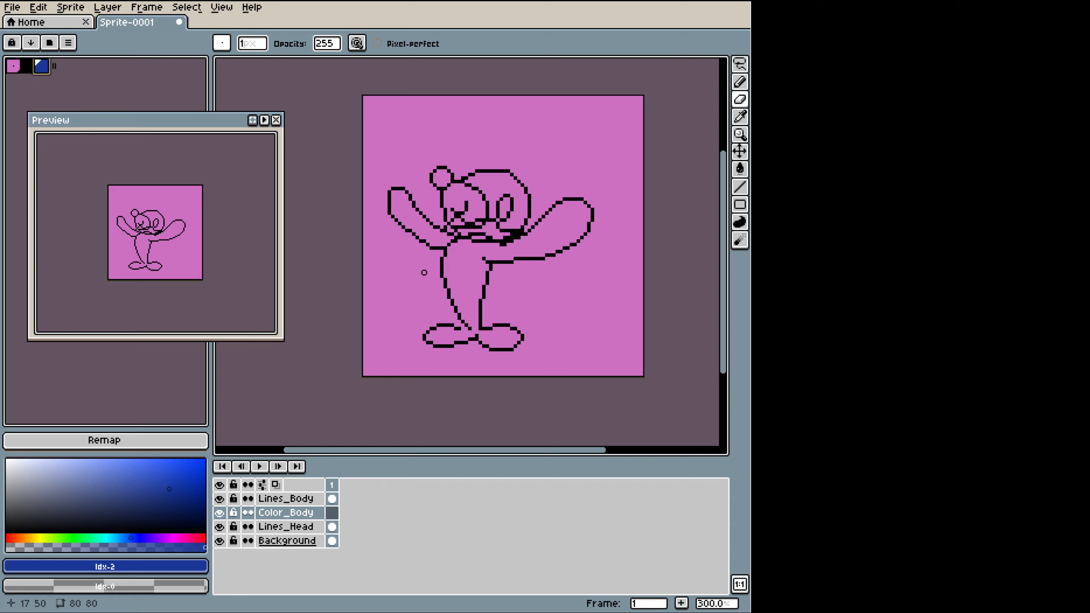
Step: Try the blue with a scribble on the torso, lighten its palette entry, and undo both changes
key(b)
mouse_move(466, 280)
mouse_down()
mouse_move(473, 252)
mouse_move(467, 275)
mouse_up()
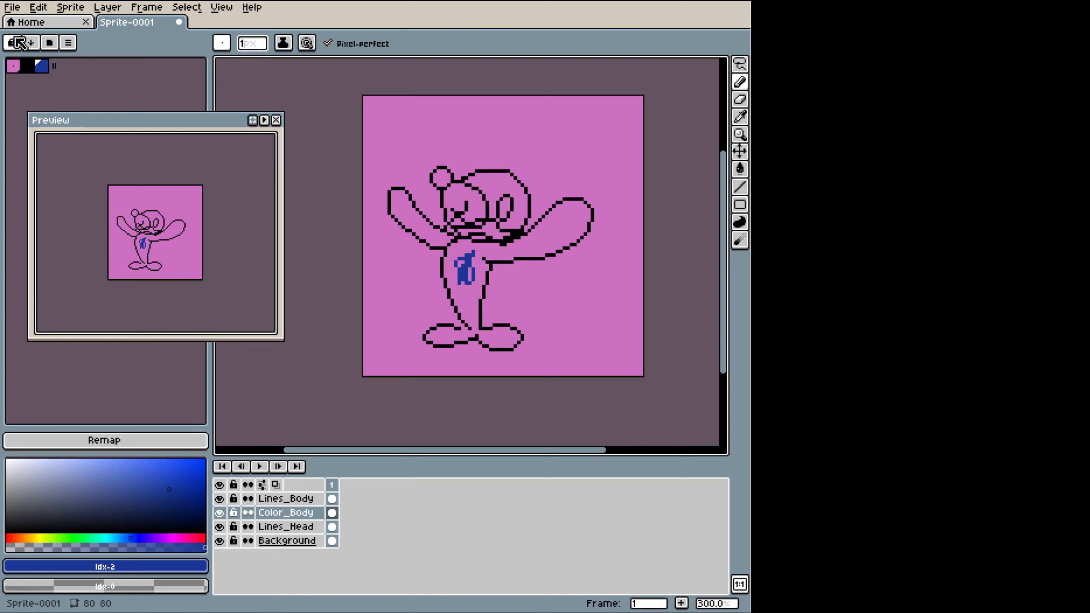
mouse_move(155, 472)
mouse_down()
mouse_move(113, 478)
mouse_move(175, 479)
mouse_move(143, 468)
mouse_move(154, 471)
mouse_up()
key(ctrl)
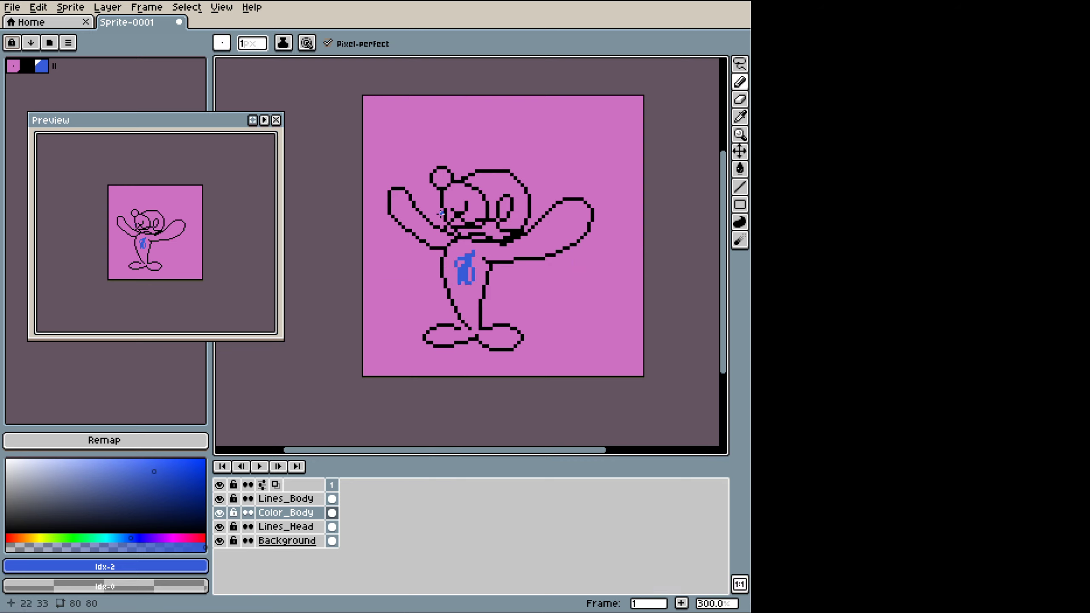
key(ctrl+z)
key(ctrl+z)
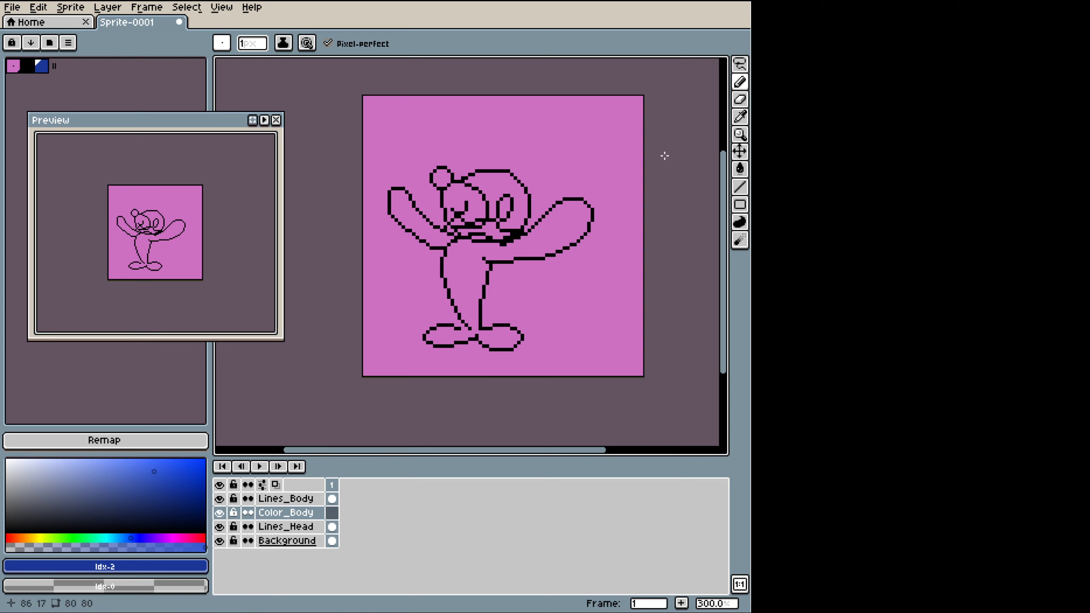
Step: Make the Magic Wand contiguous and try to select the inside of the body on Lines_Body
click(285, 498)
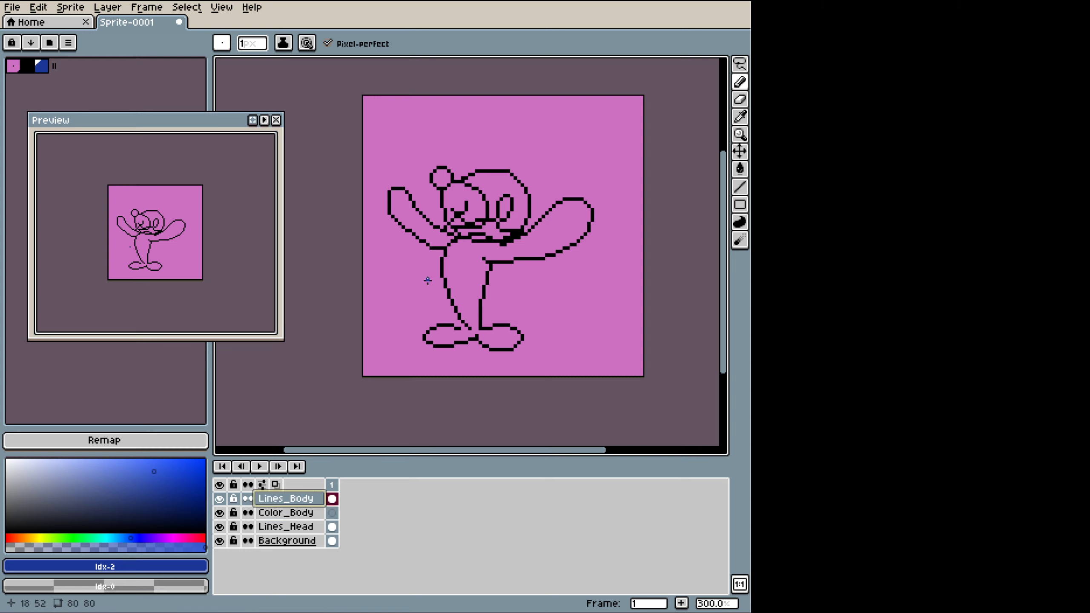
key(w)
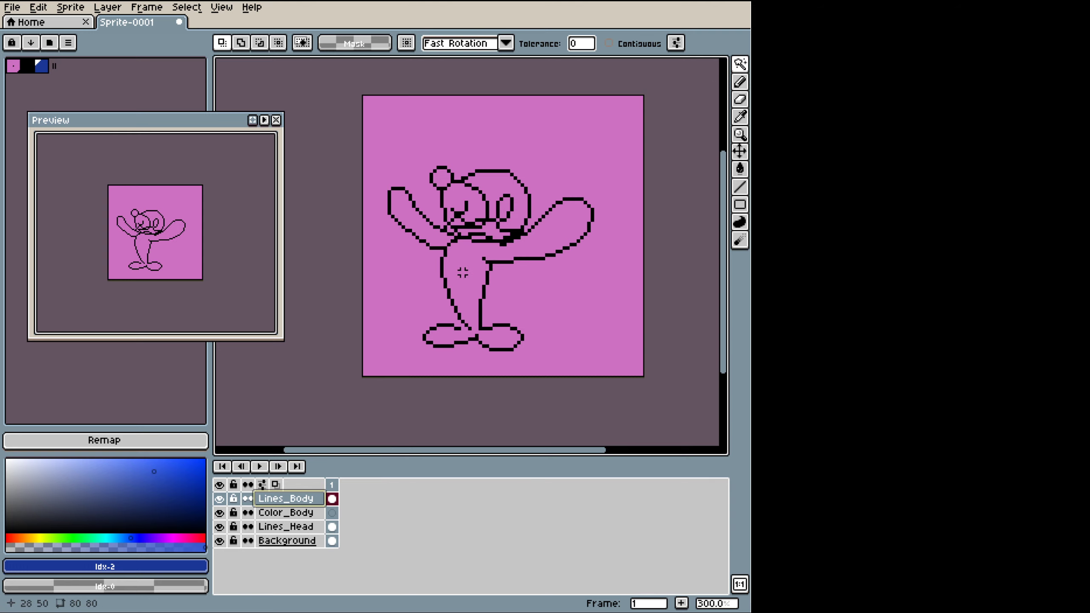
click(459, 266)
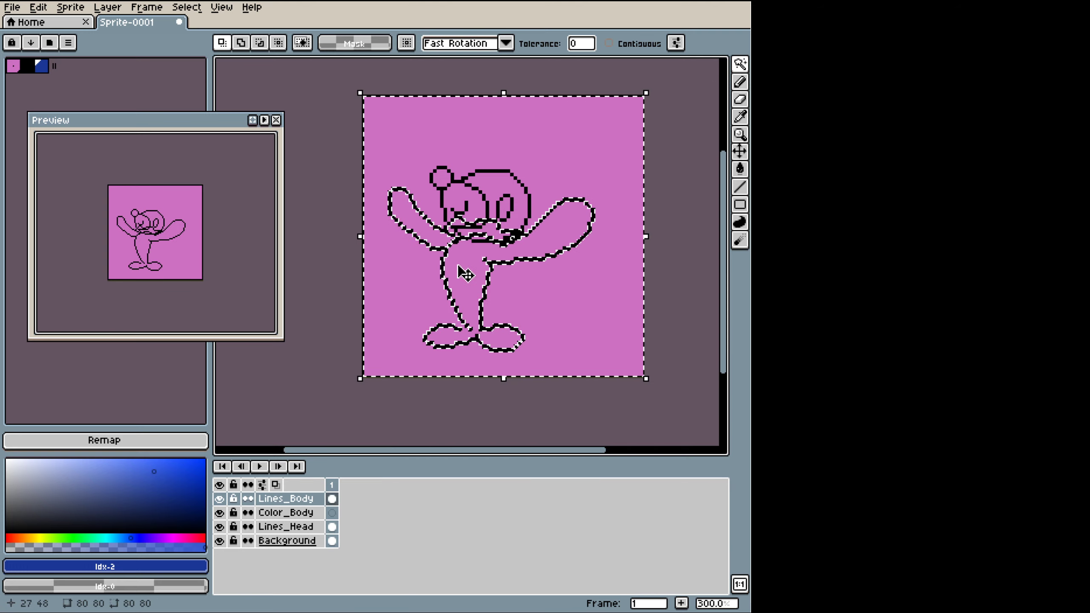
click(609, 43)
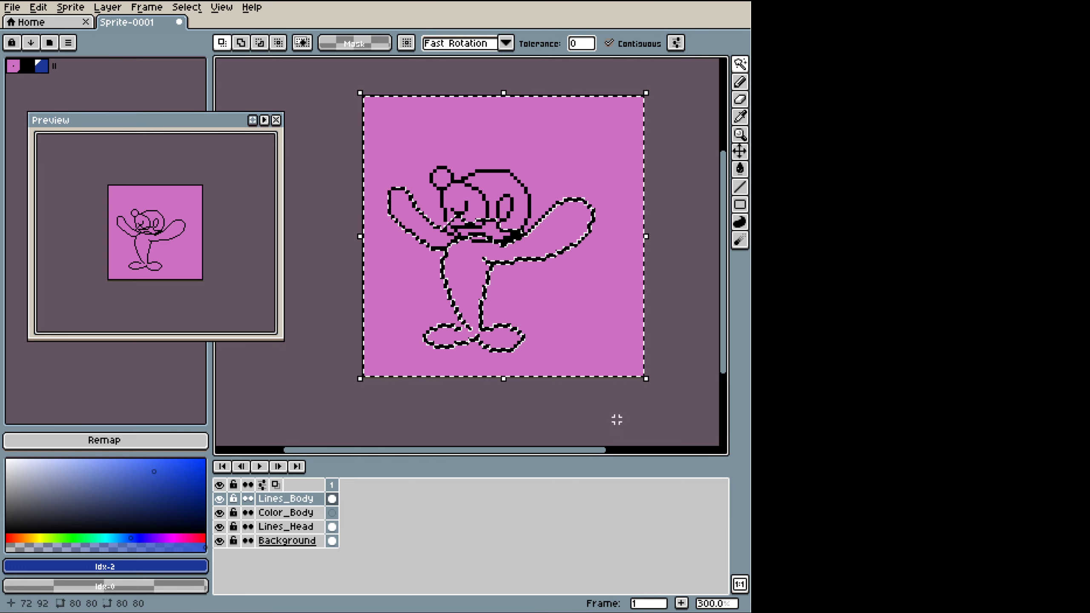
click(479, 295)
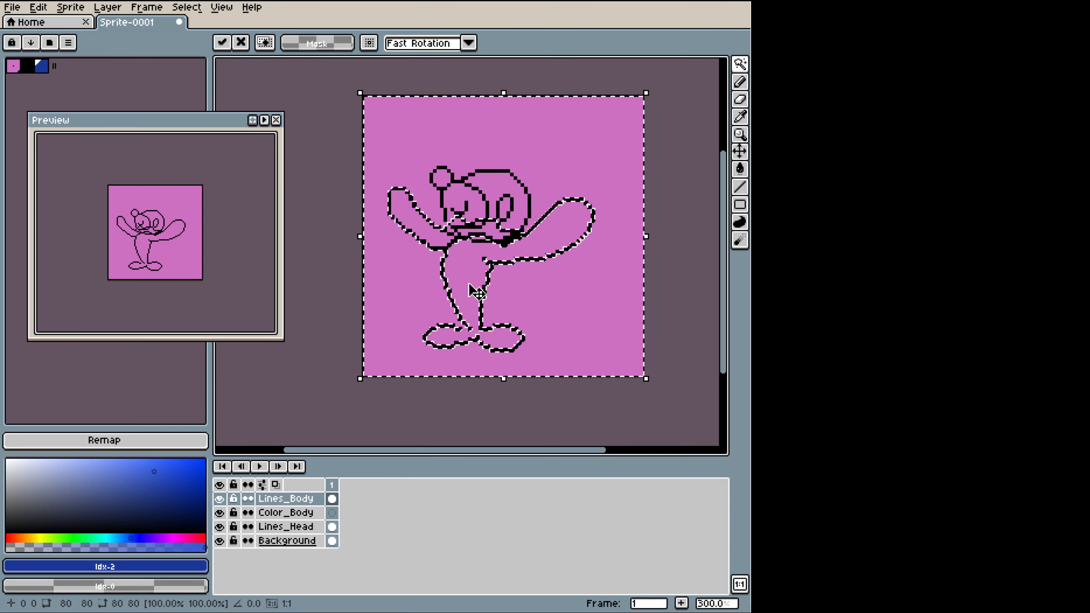
key(ctrl+d)
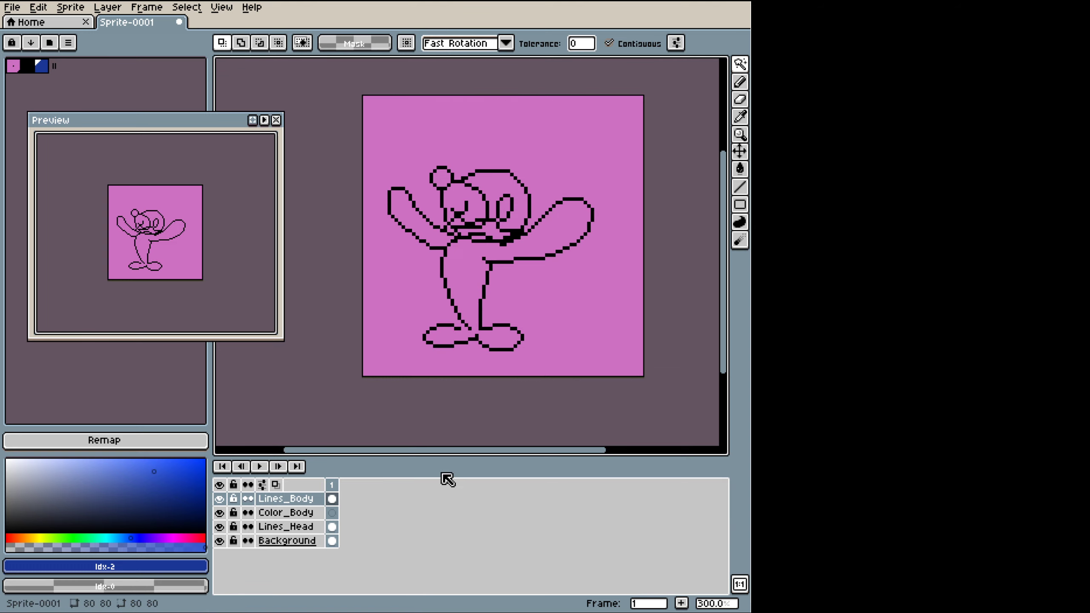
click(466, 266)
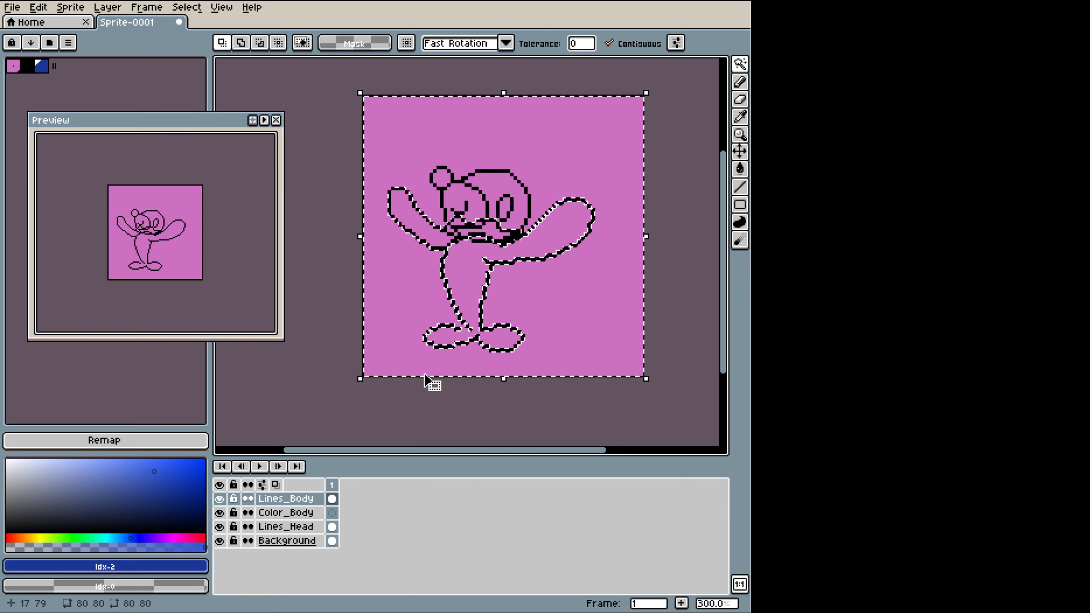
Step: Hide Lines_Head, clear the selection, and close the gap in the body outline near the feet with black pencil pixels
click(219, 529)
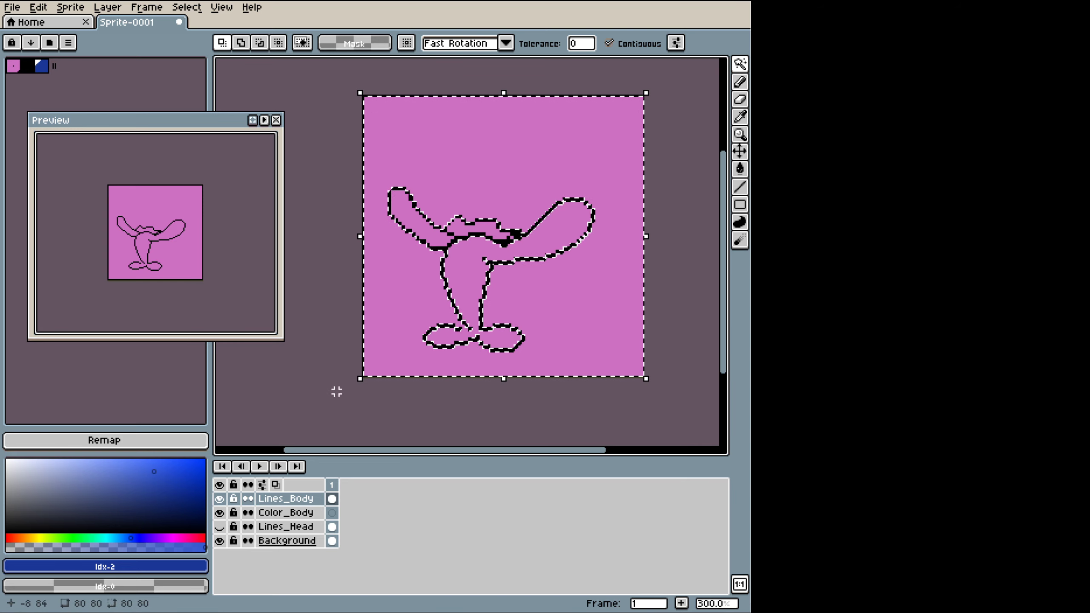
click(411, 399)
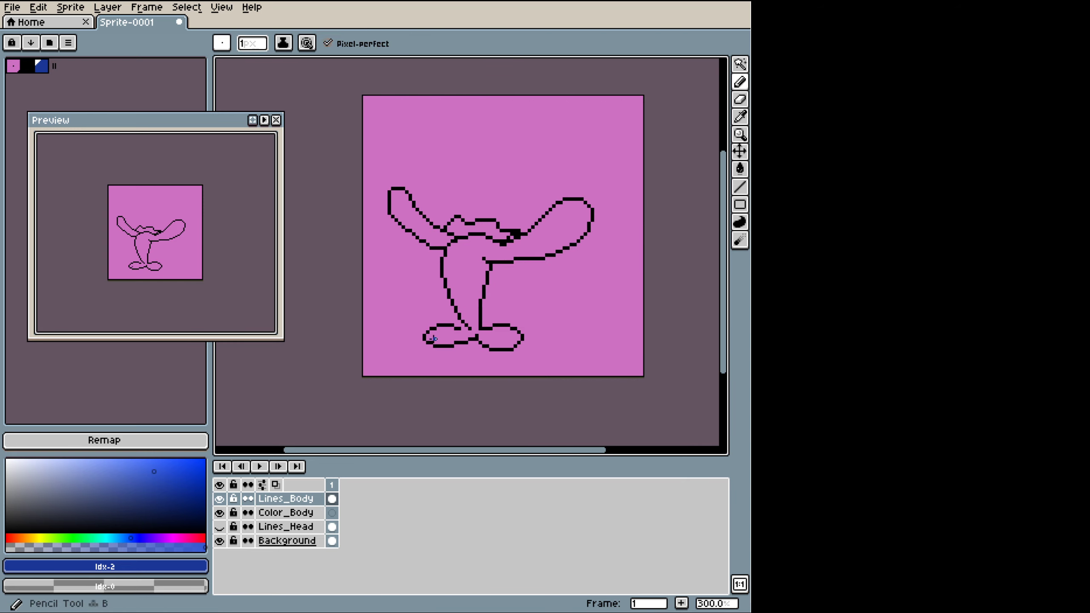
key(i)
click(451, 319)
key(b)
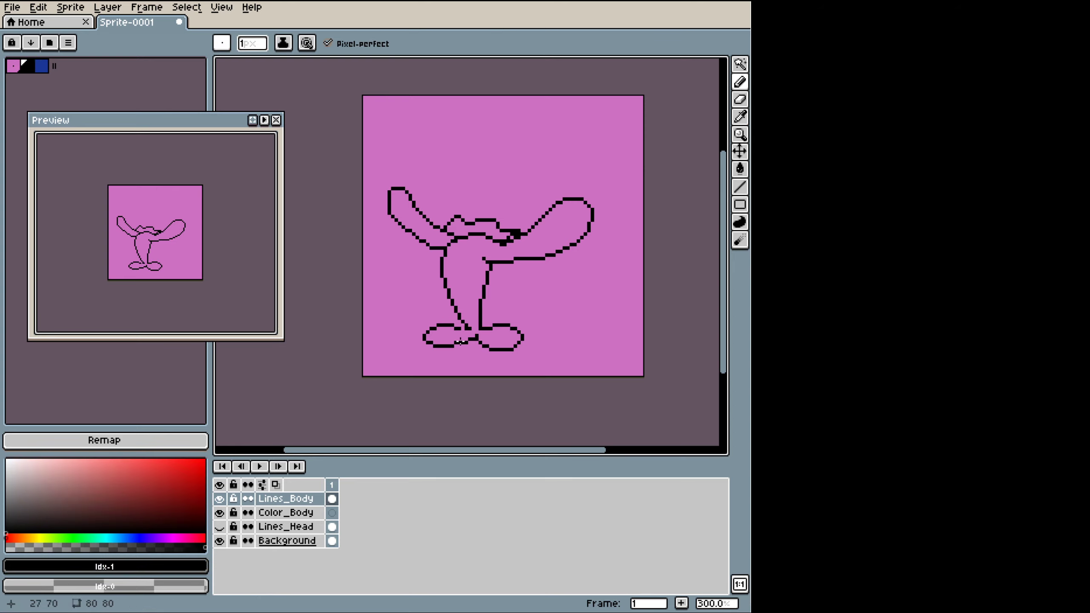
key(ctrl+z)
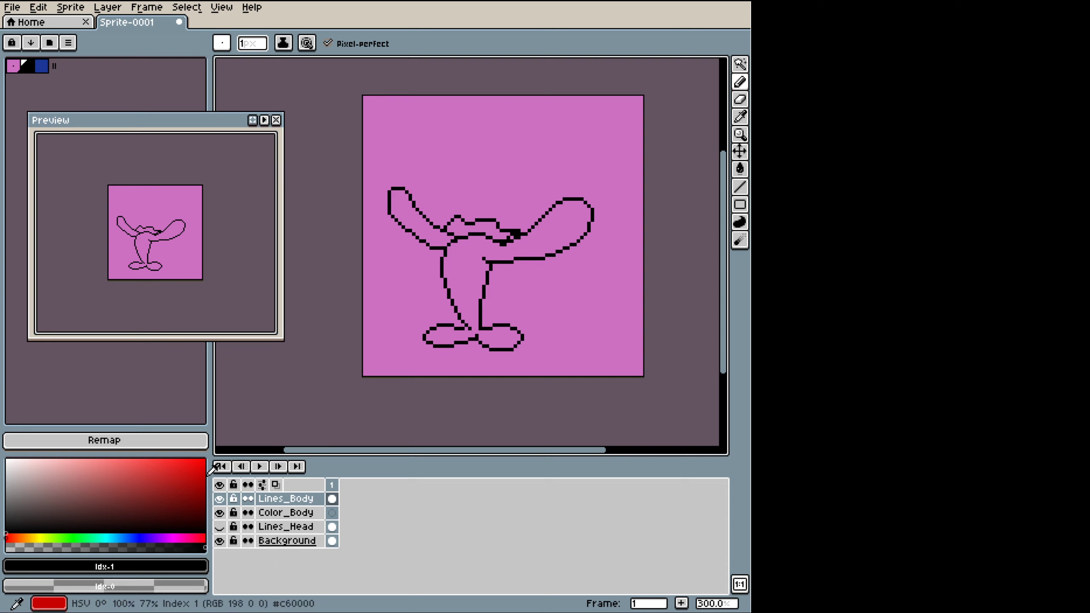
Step: Select the inside of the body outline on Lines_Body and fill it with the dark blue on Color_Body
key(w)
click(473, 277)
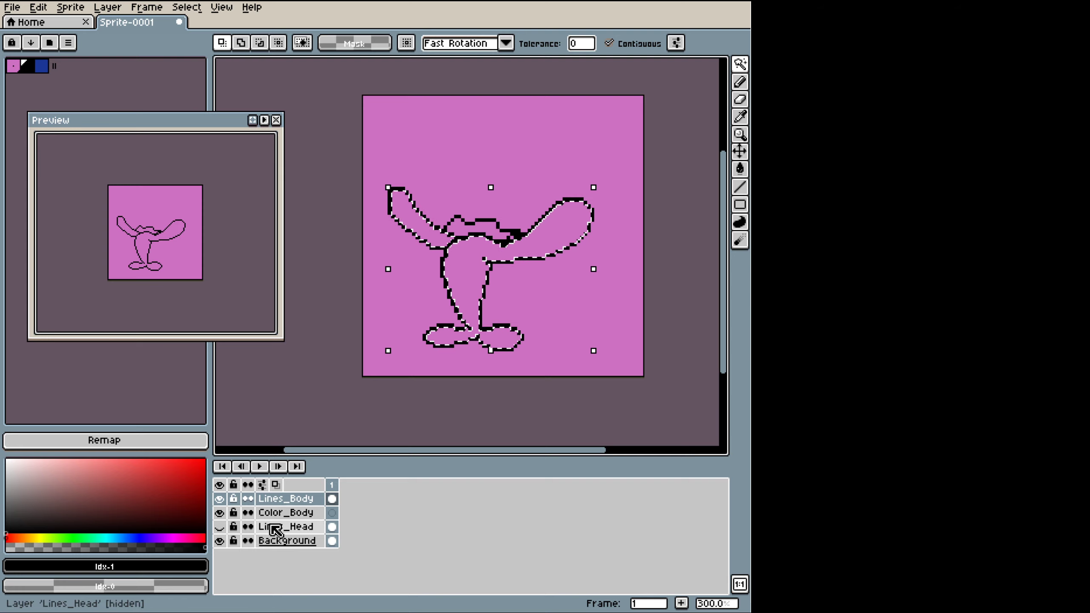
click(283, 512)
key(g)
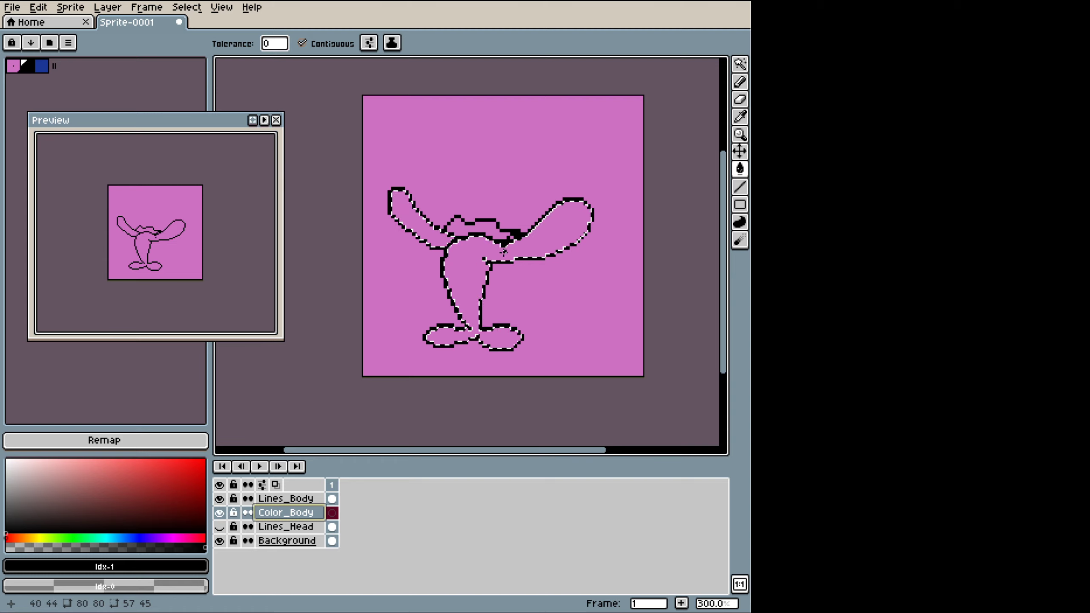
click(473, 296)
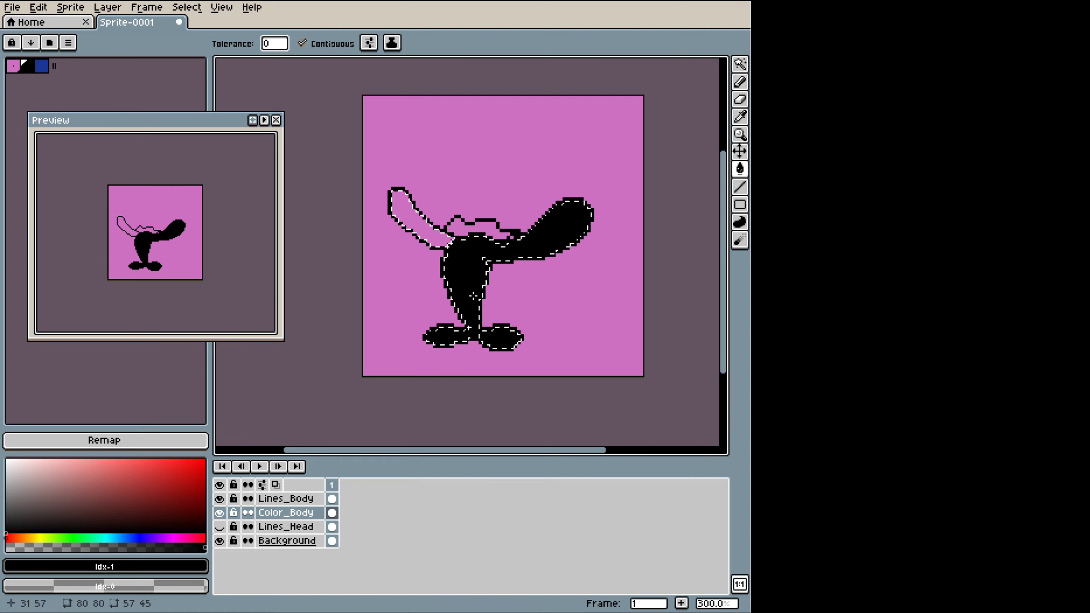
key(ctrl+z)
click(41, 66)
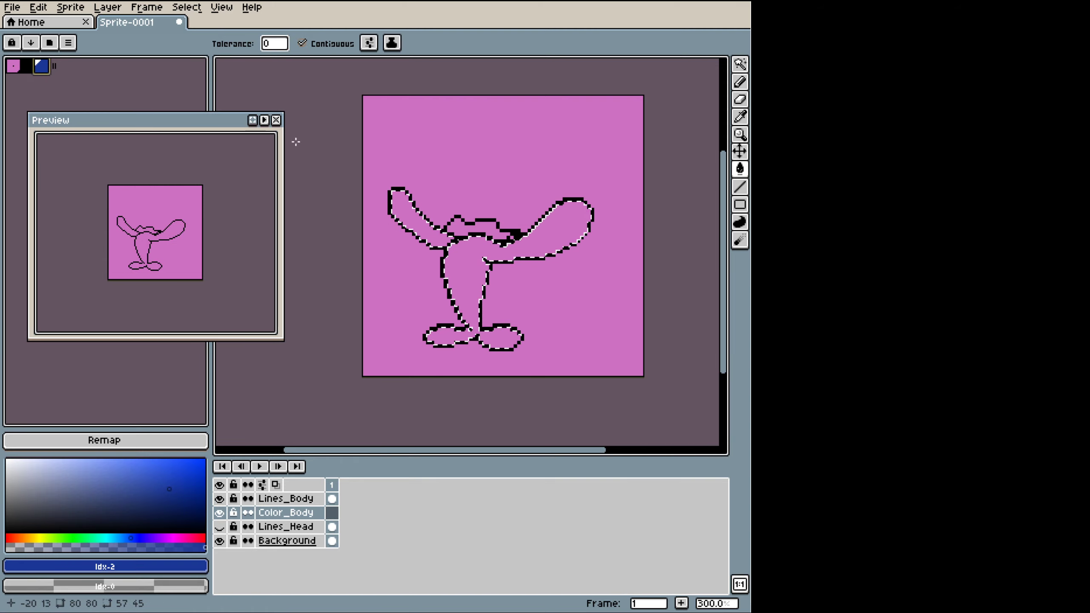
click(459, 256)
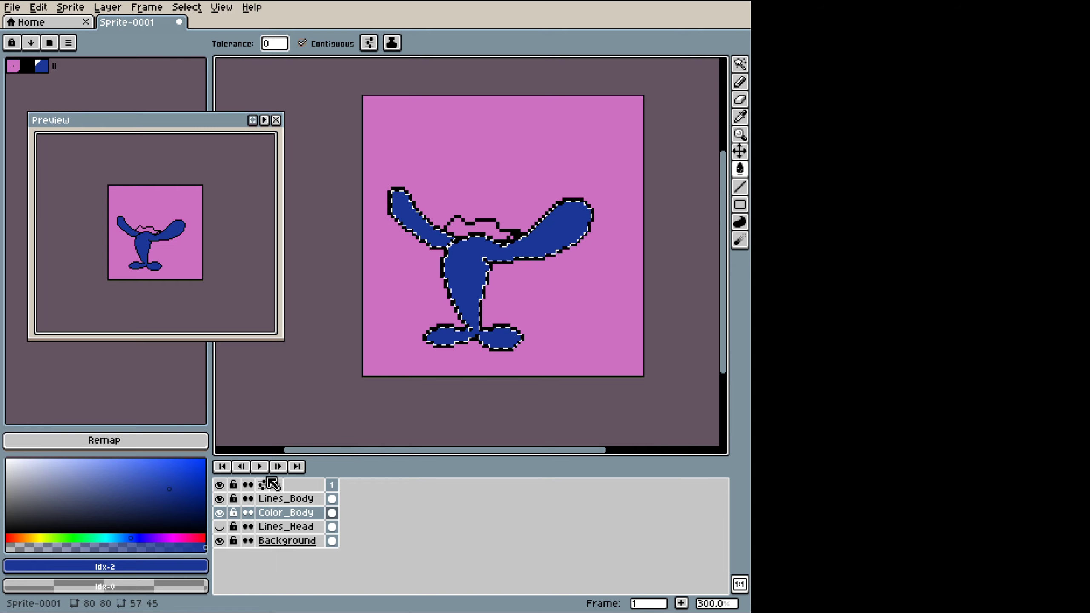
Step: Show Lines_Head and select the inside of the head around the face and ear with the Magic Wand
click(220, 528)
click(280, 528)
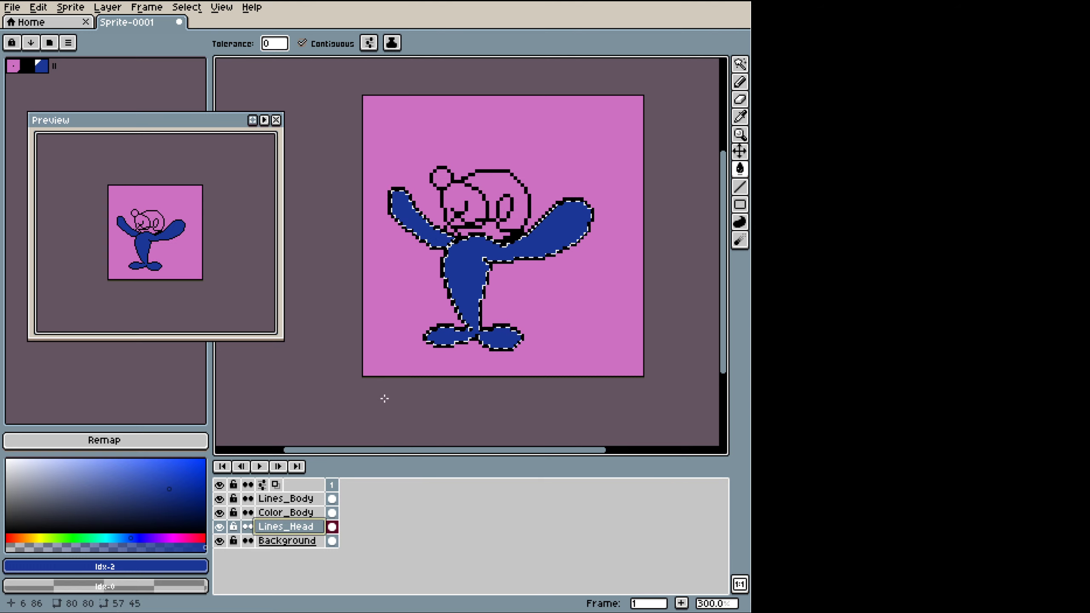
key(w)
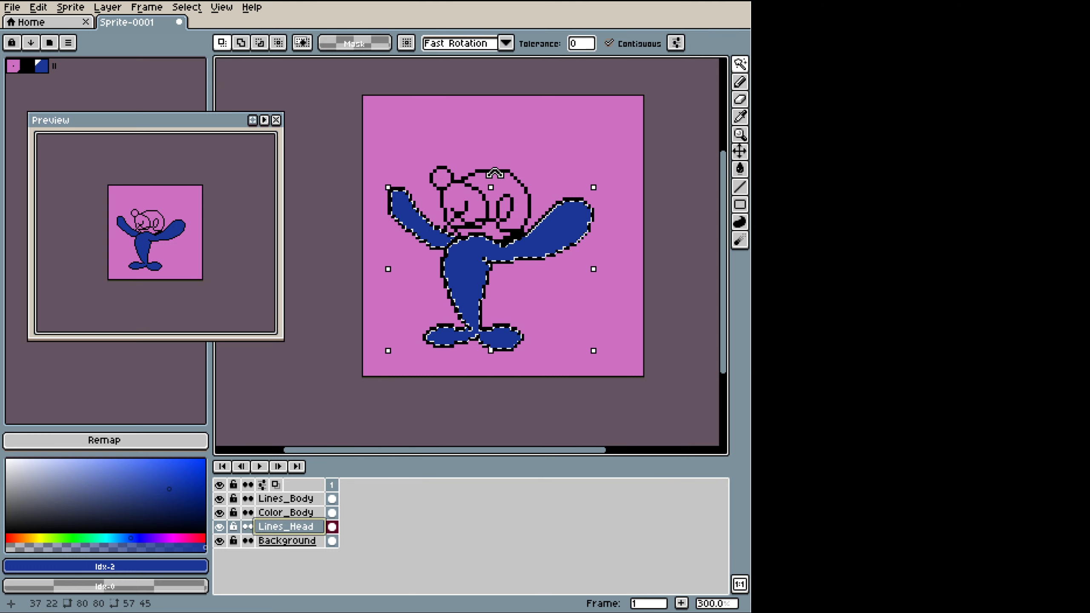
click(475, 182)
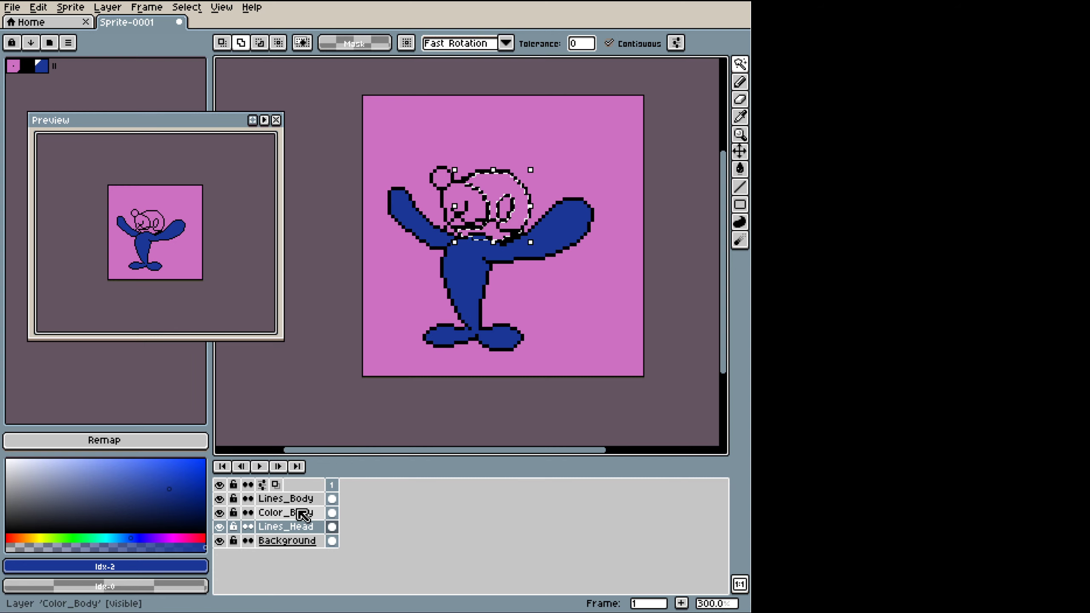
Step: Add a new layer named Color_Head and place it directly below Lines_Head
key(shift+n)
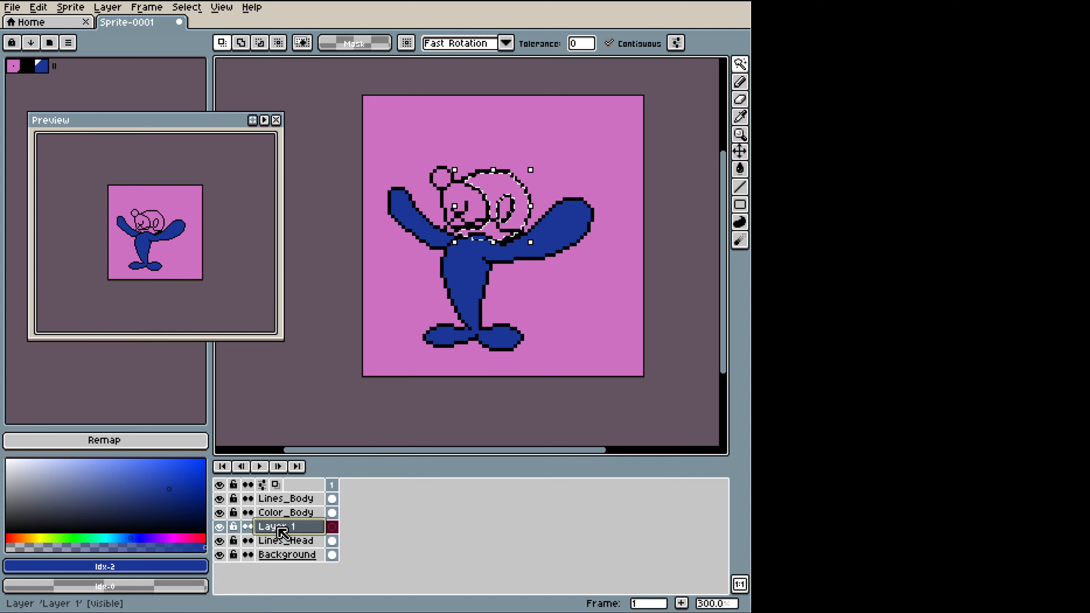
double_click(304, 529)
text(Color_Head)
key(Return)
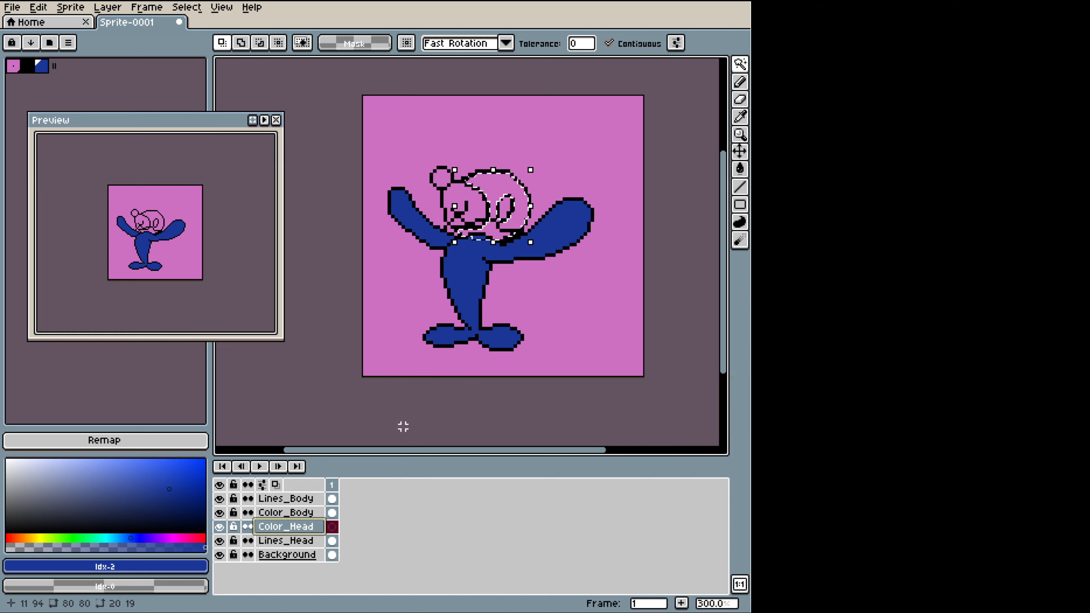
drag(290, 532, 292, 549)
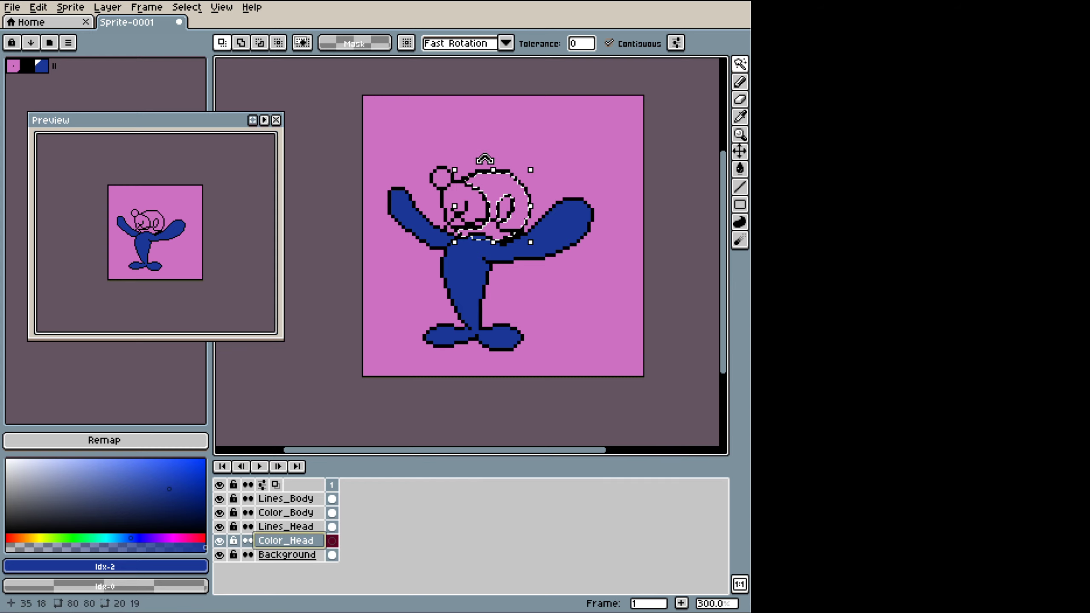
Step: Fill the selected head area with the dark blue on Color_Head
key(g)
click(493, 184)
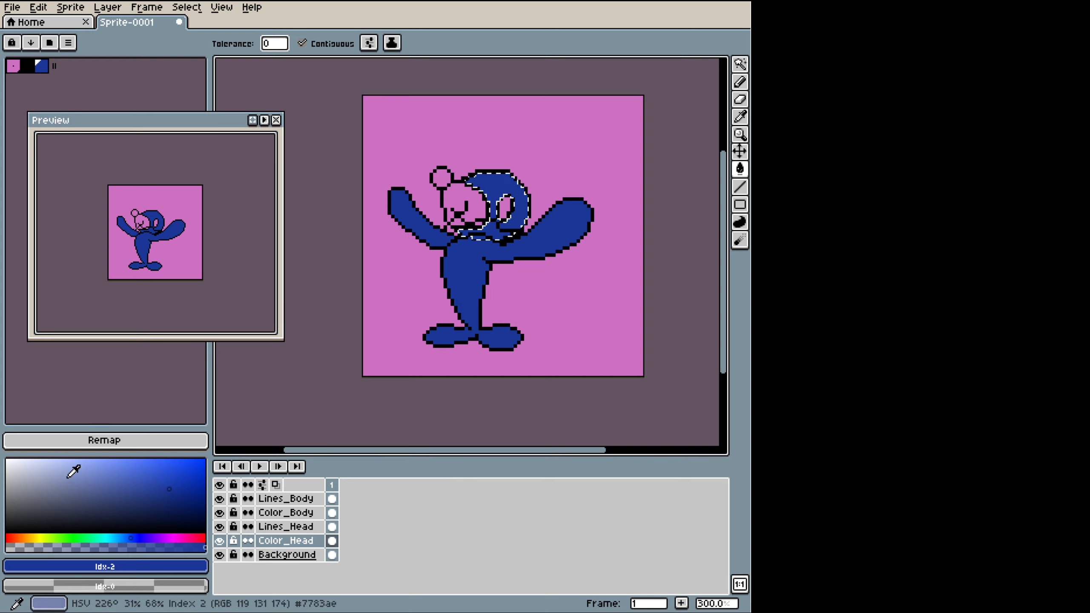
Step: Add an off-white (HSV 226°, 0, 92) to the palette and fill the face area inside the Lines_Head outline with it on Color_Head
click(7, 460)
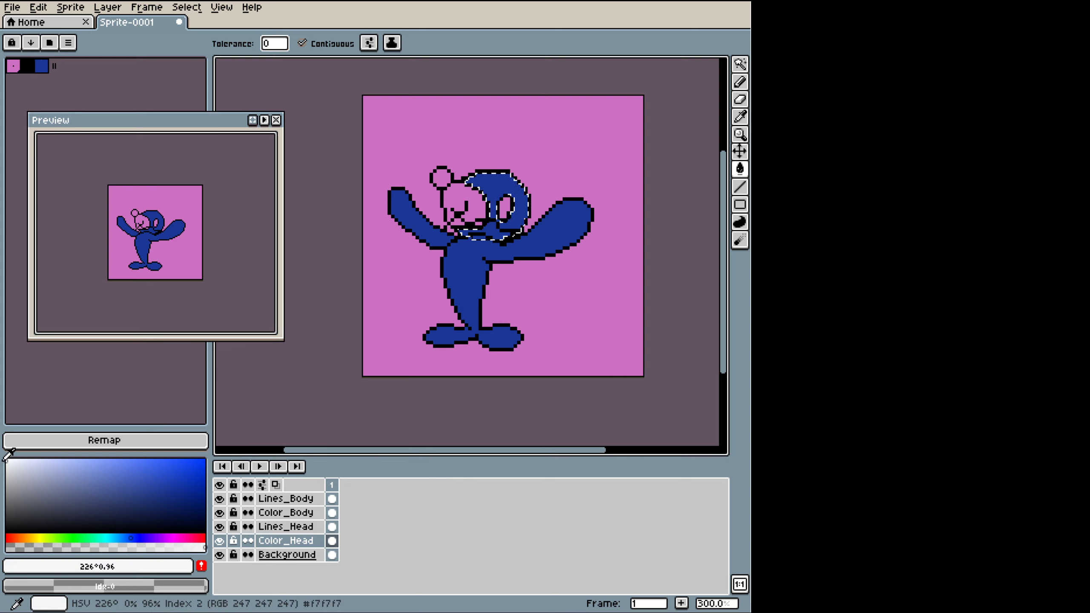
click(201, 566)
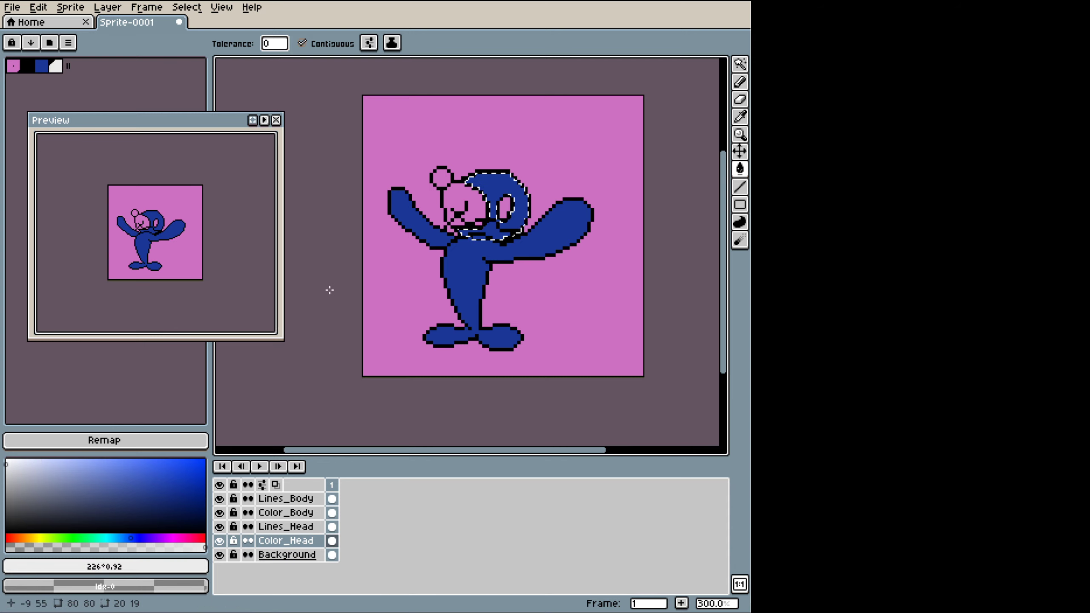
key(w)
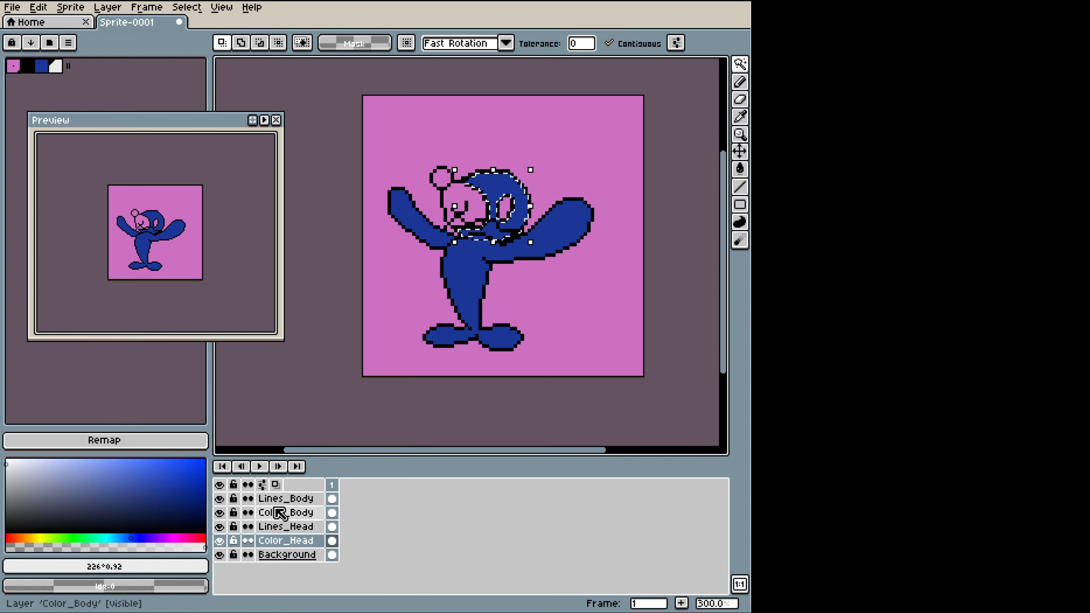
click(286, 527)
click(461, 200)
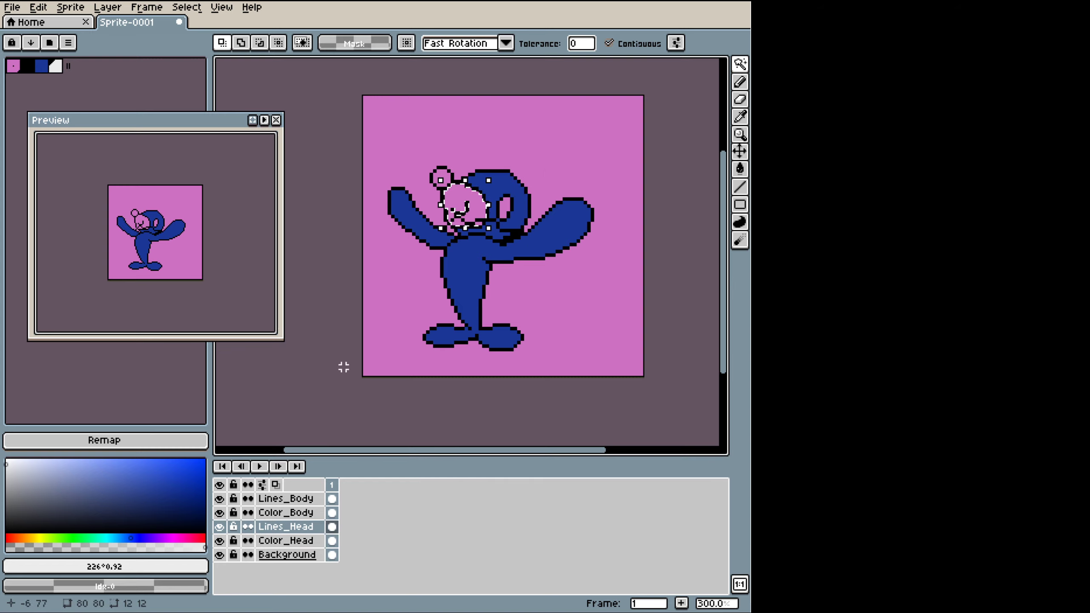
click(285, 541)
key(g)
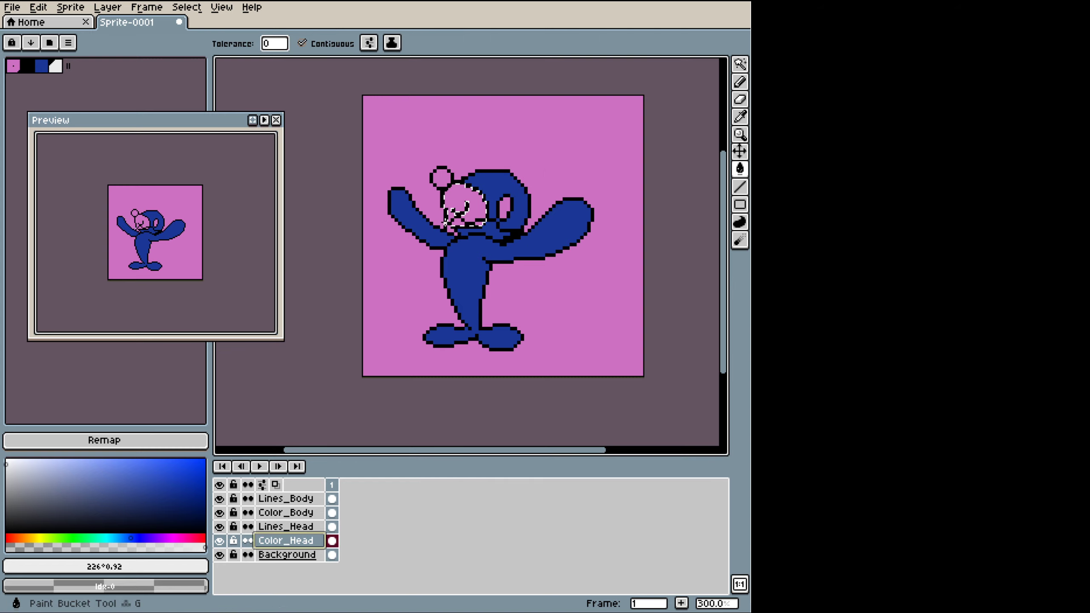
click(458, 194)
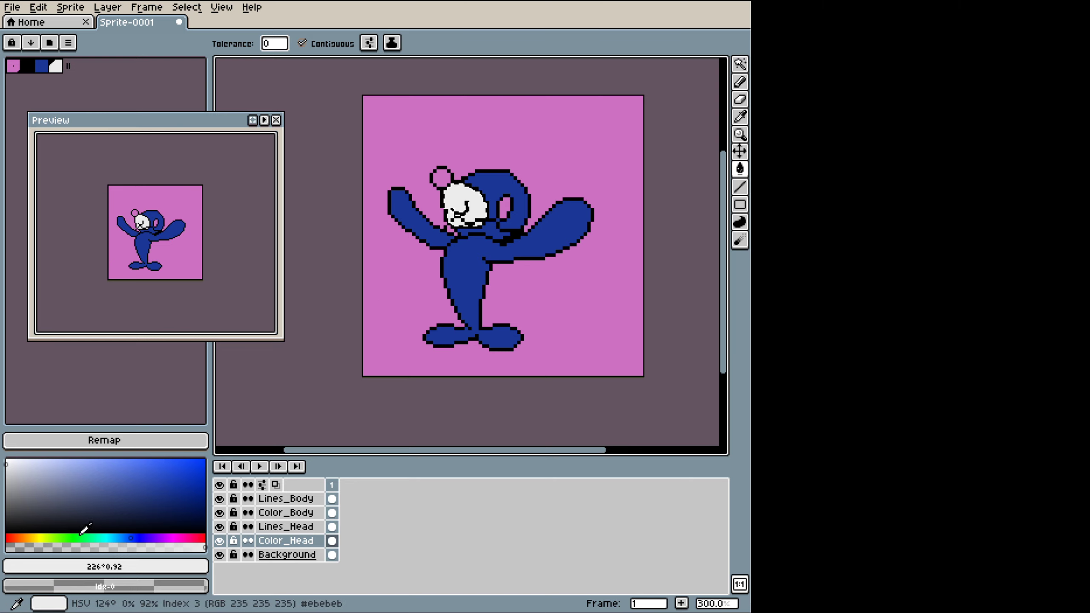
Step: Mix a rose pink with HSV 336°, 47, 80 and add it to the palette
click(183, 538)
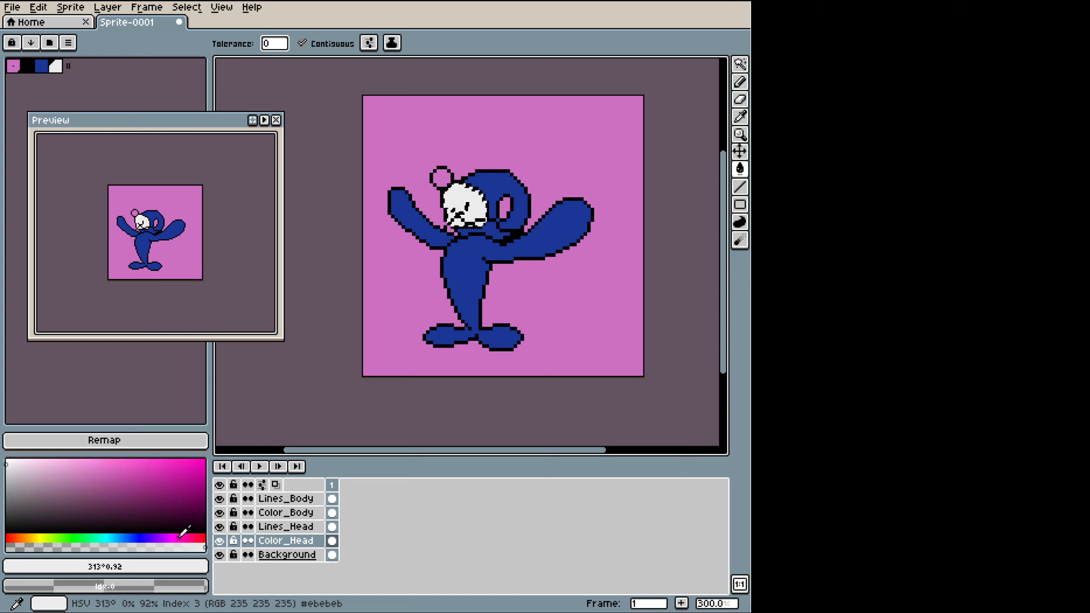
click(60, 465)
drag(59, 465, 67, 465)
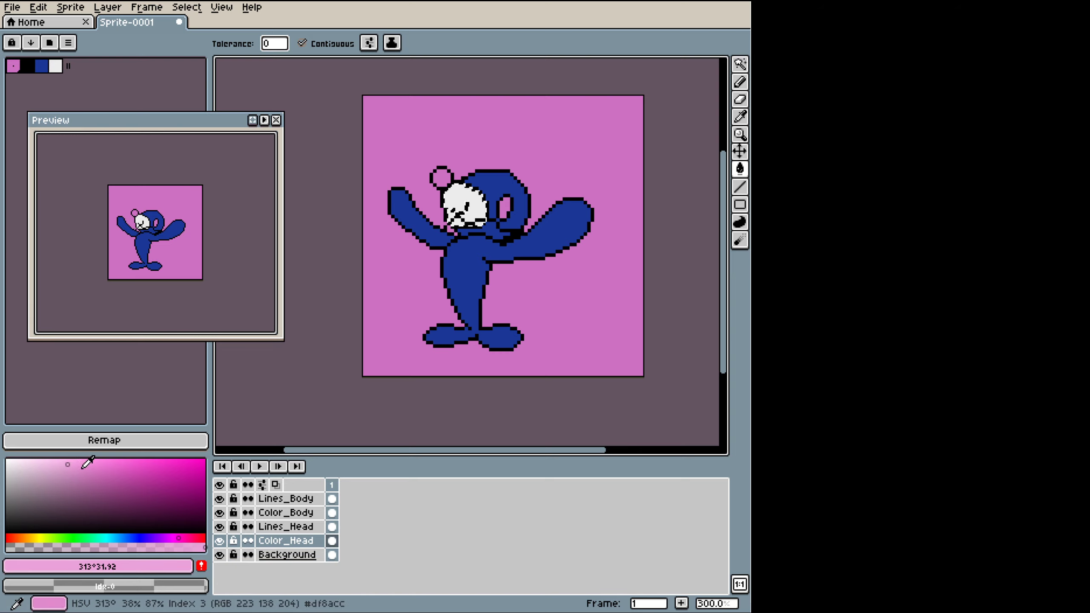
click(182, 538)
drag(183, 537, 189, 537)
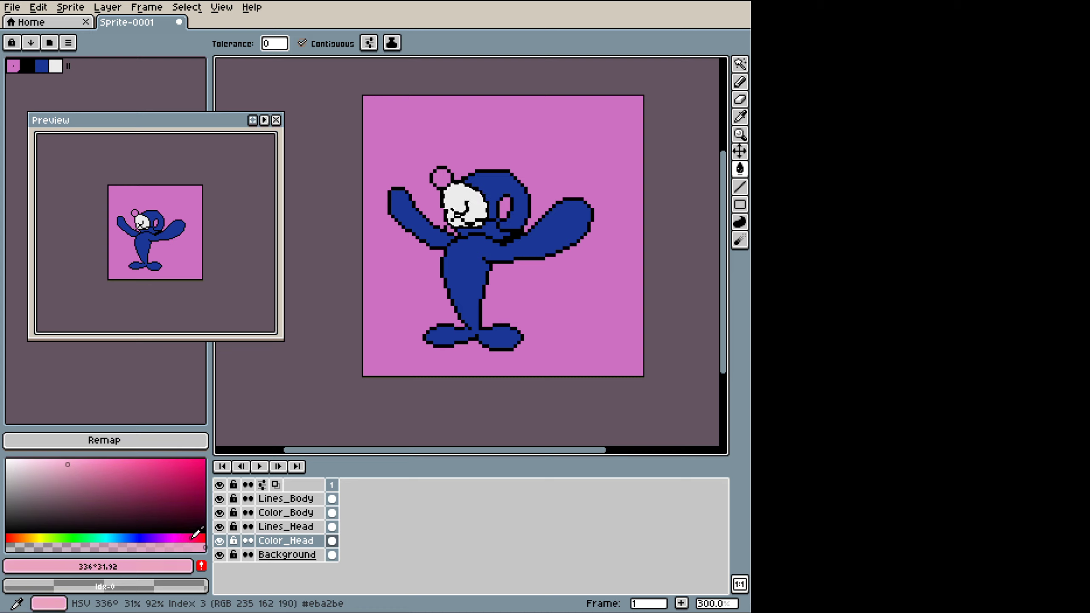
click(97, 469)
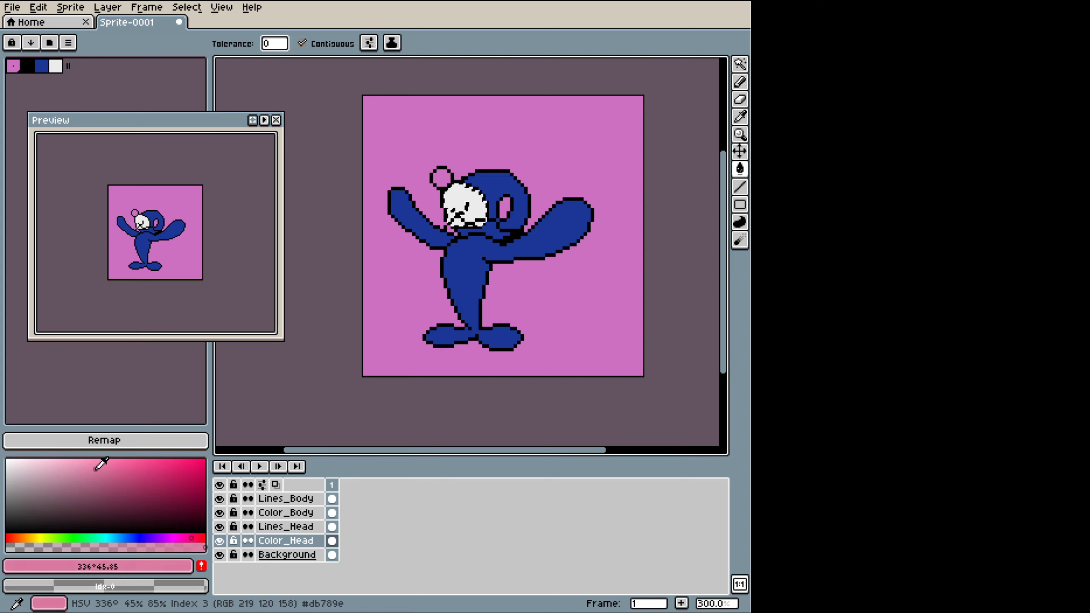
drag(95, 469, 100, 474)
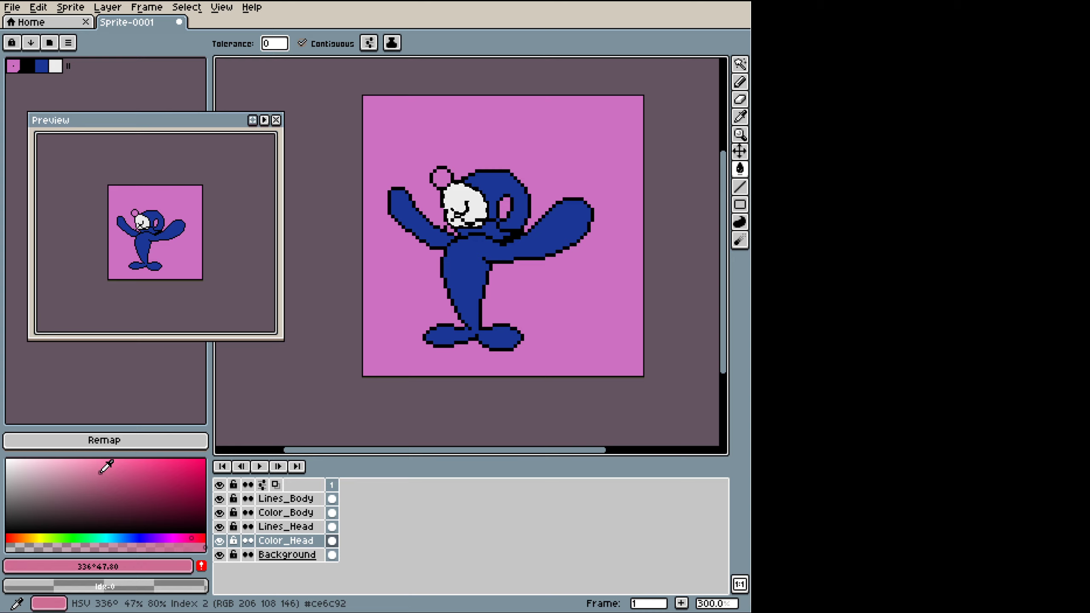
click(201, 566)
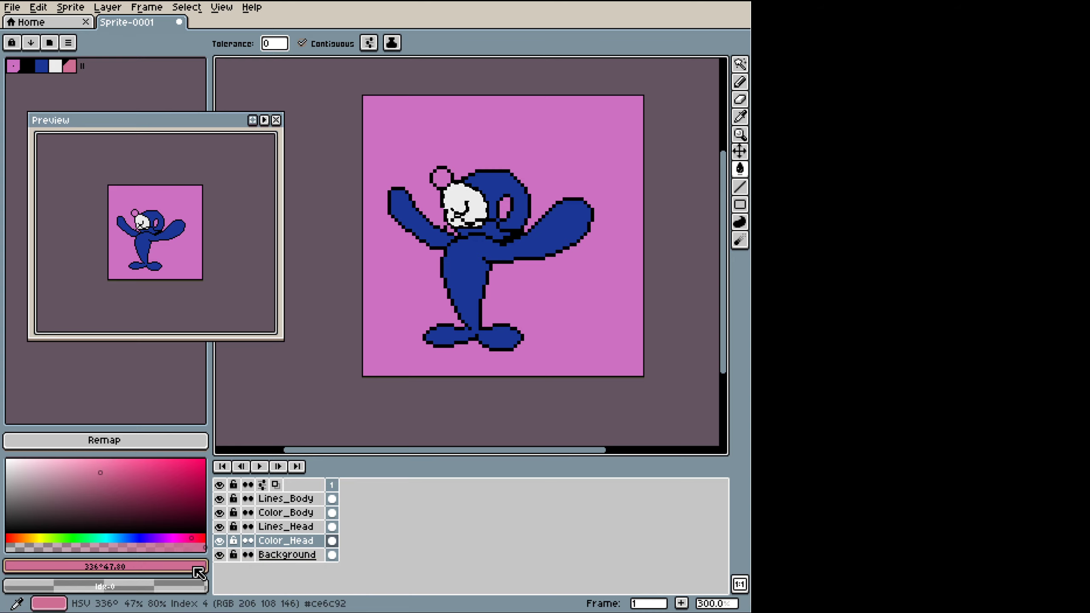
Step: Select the inside of the round nose ball on Lines_Head and fill it with the rose pink on Color_Head
click(378, 266)
click(291, 527)
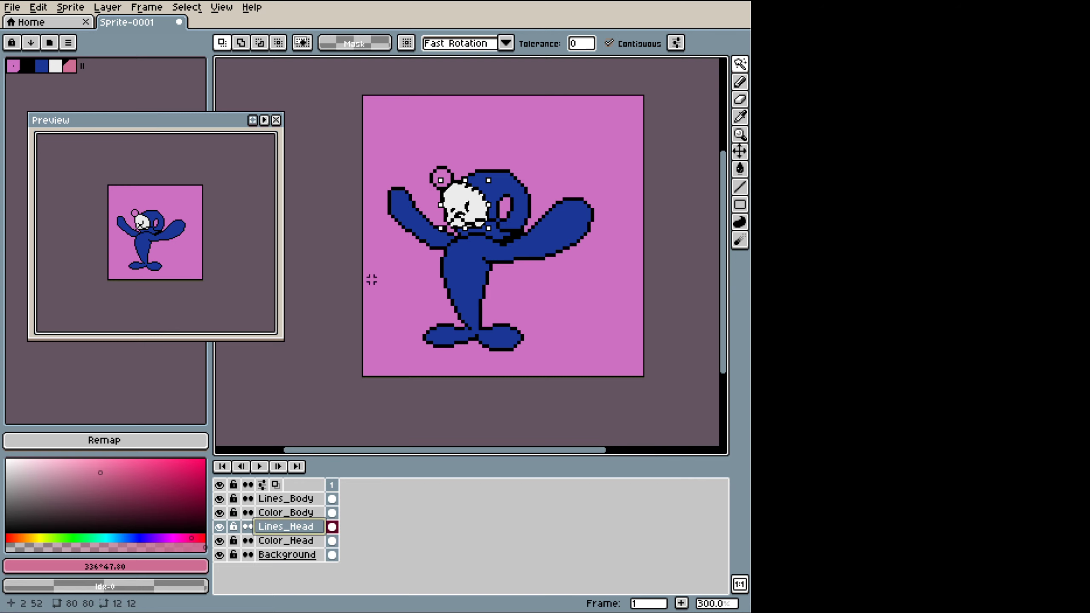
click(441, 181)
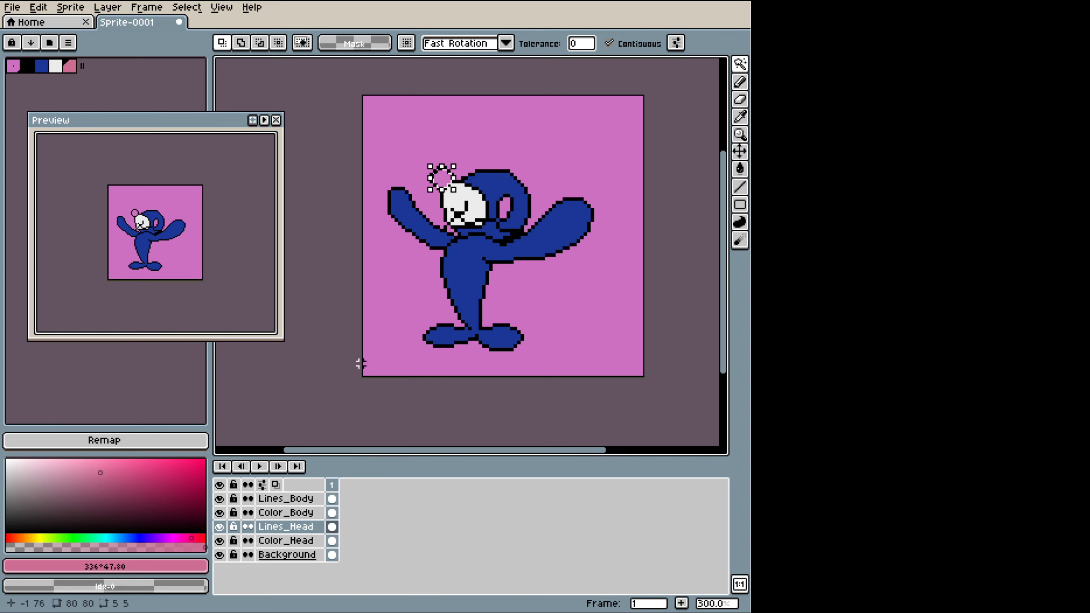
key(g)
click(285, 540)
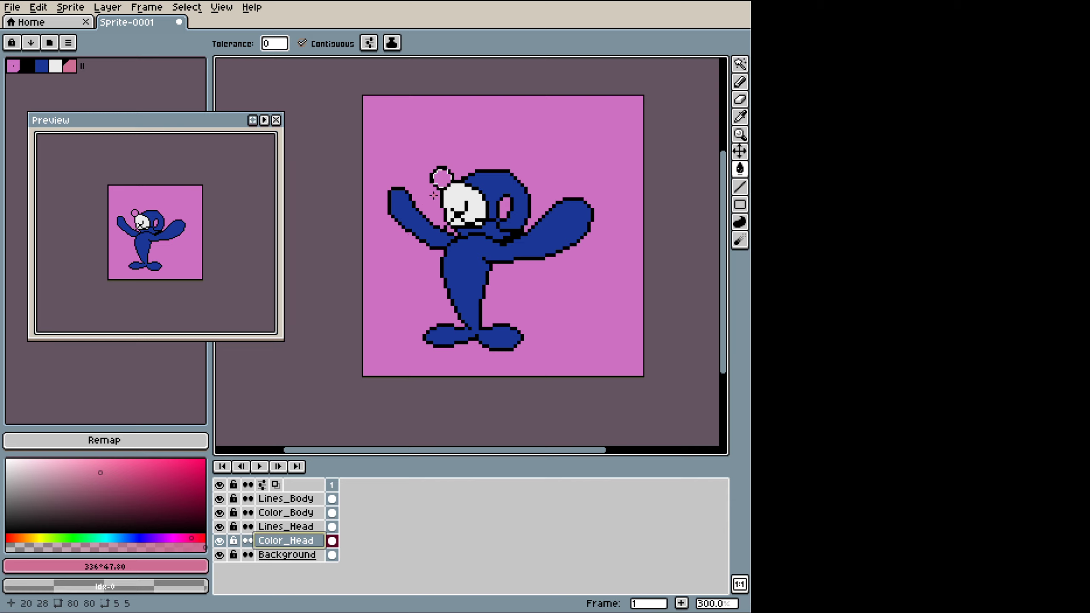
key(g)
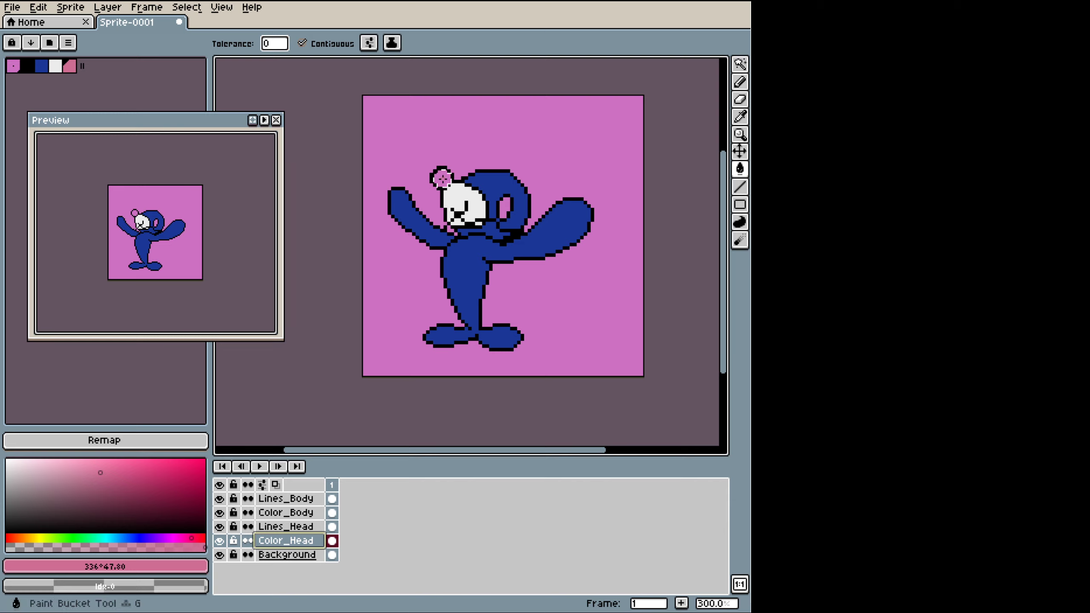
click(442, 179)
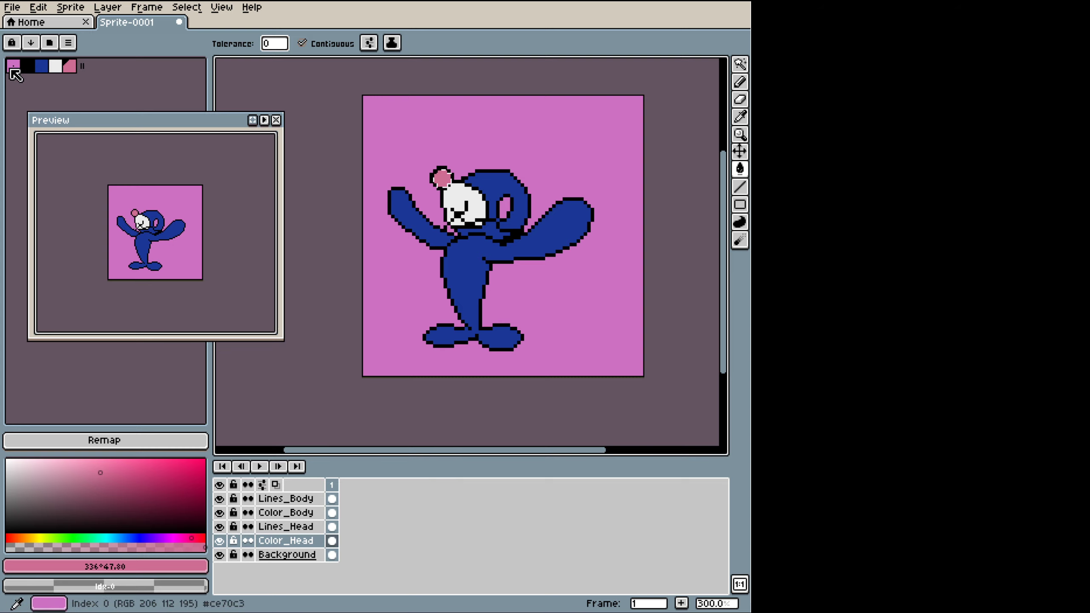
Step: Enable palette editing and darken the pink background colour, index 0, to a deep purple
click(13, 66)
click(116, 483)
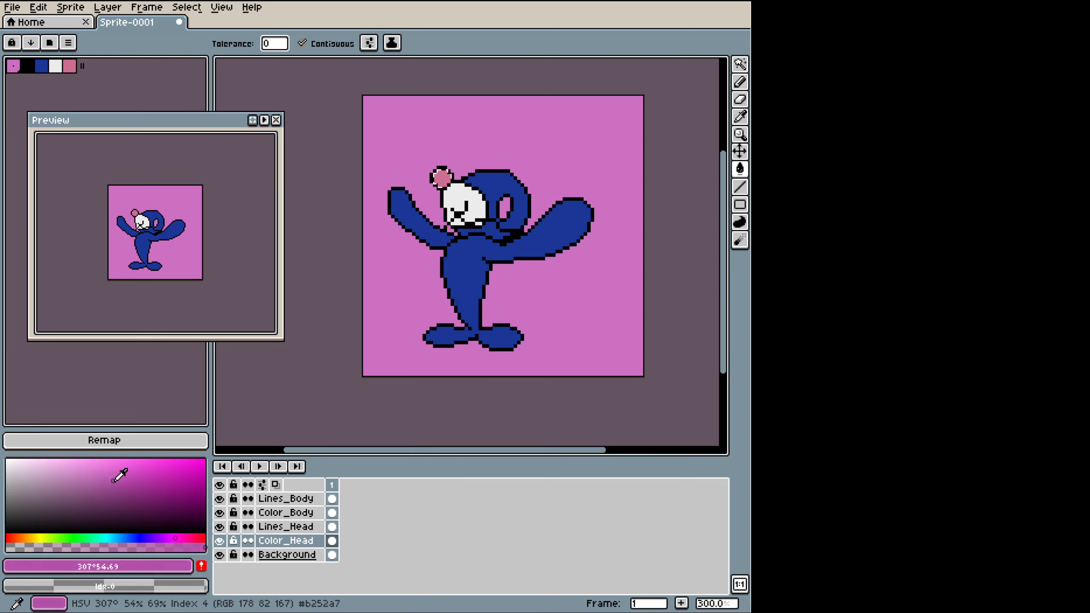
click(12, 43)
click(13, 66)
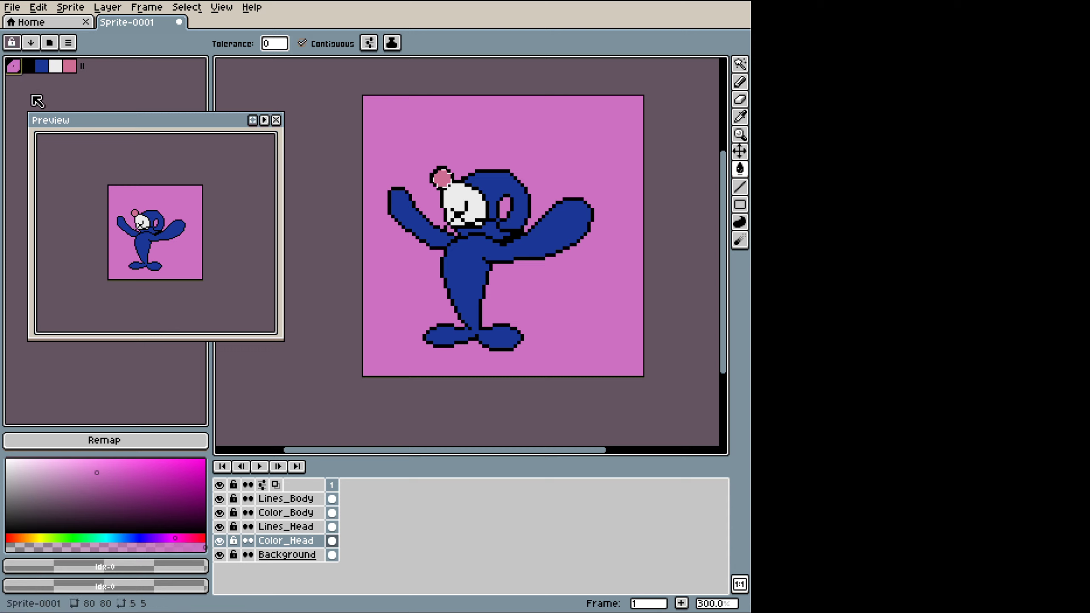
click(126, 486)
drag(125, 487, 130, 489)
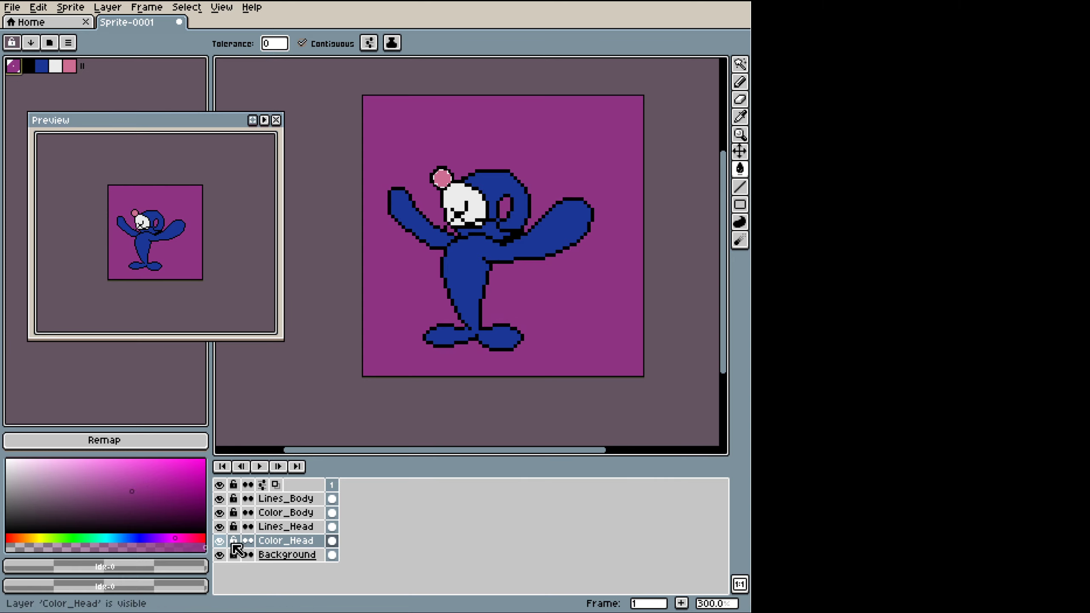
Step: Select the inside of the ear oval on Lines_Head and fill it with the off-white on Color_Head
click(287, 528)
key(w)
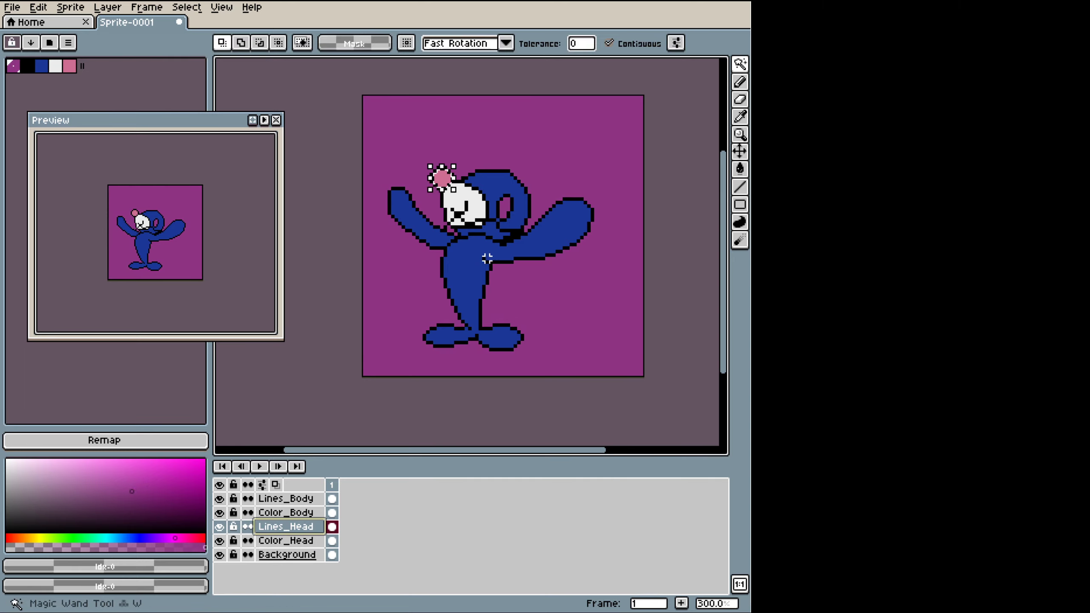
click(505, 196)
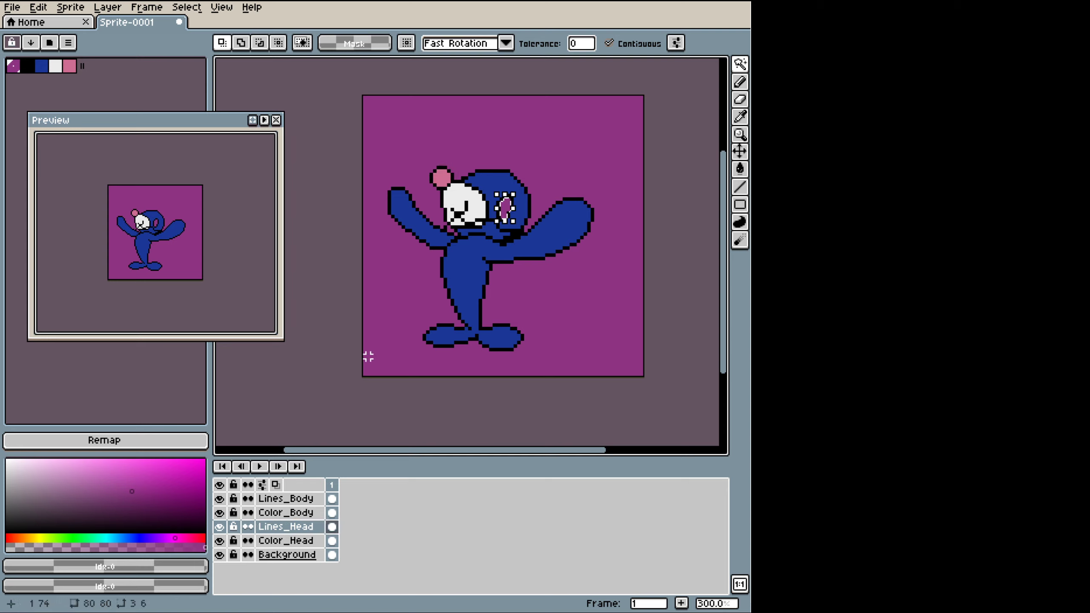
key(g)
key(ctrl+d)
click(285, 541)
click(55, 66)
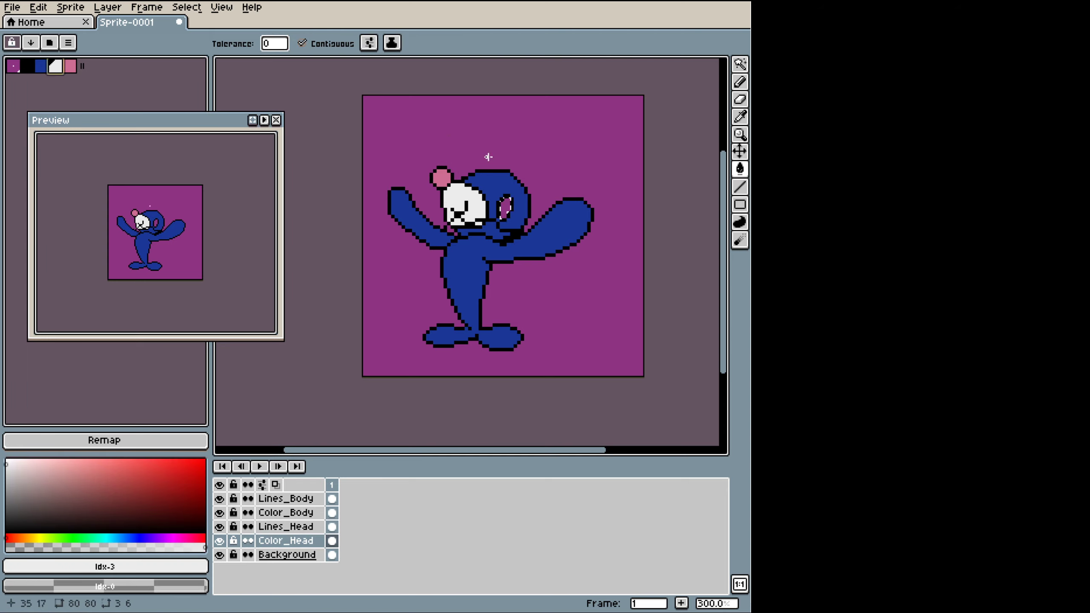
click(510, 208)
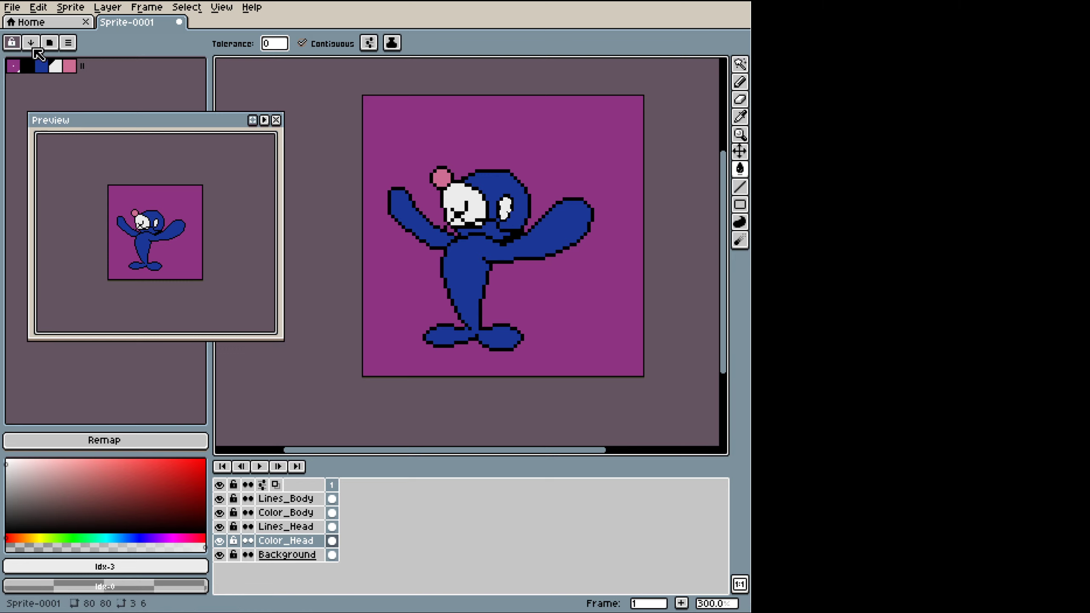
Step: Lock palette editing, mix a light blue with HSV 211°, 50, 82 from the dark blue and add it to the palette
click(41, 65)
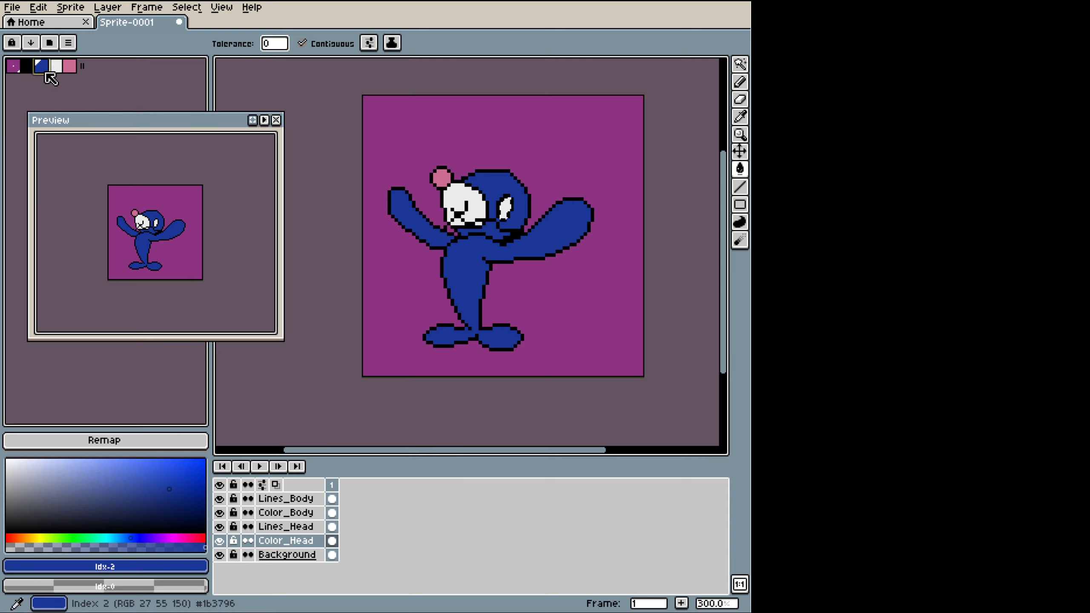
click(105, 471)
drag(127, 539, 123, 538)
click(201, 566)
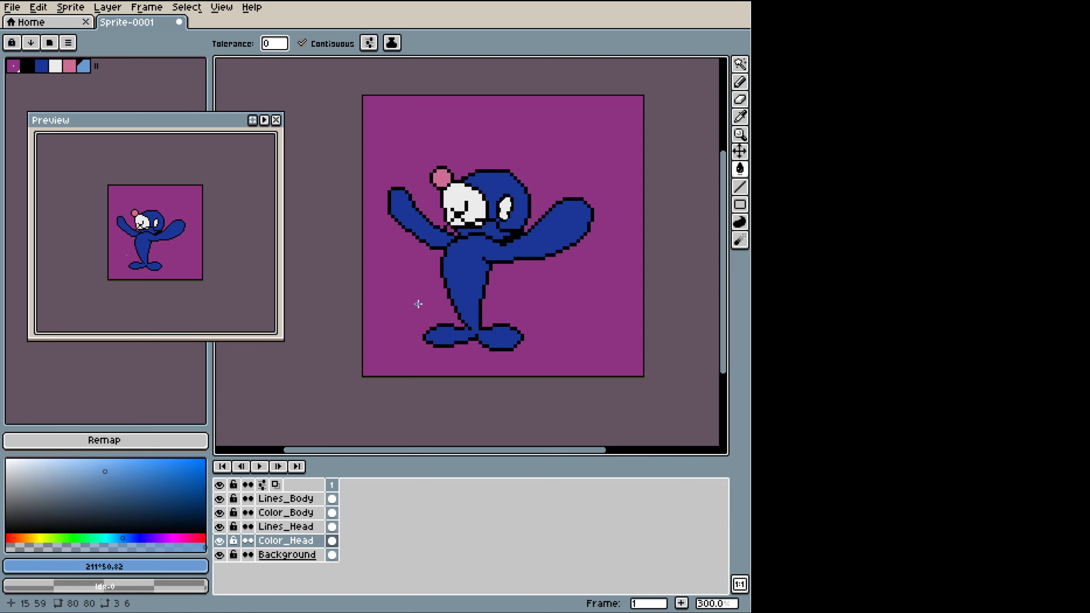
click(220, 540)
click(219, 512)
click(219, 499)
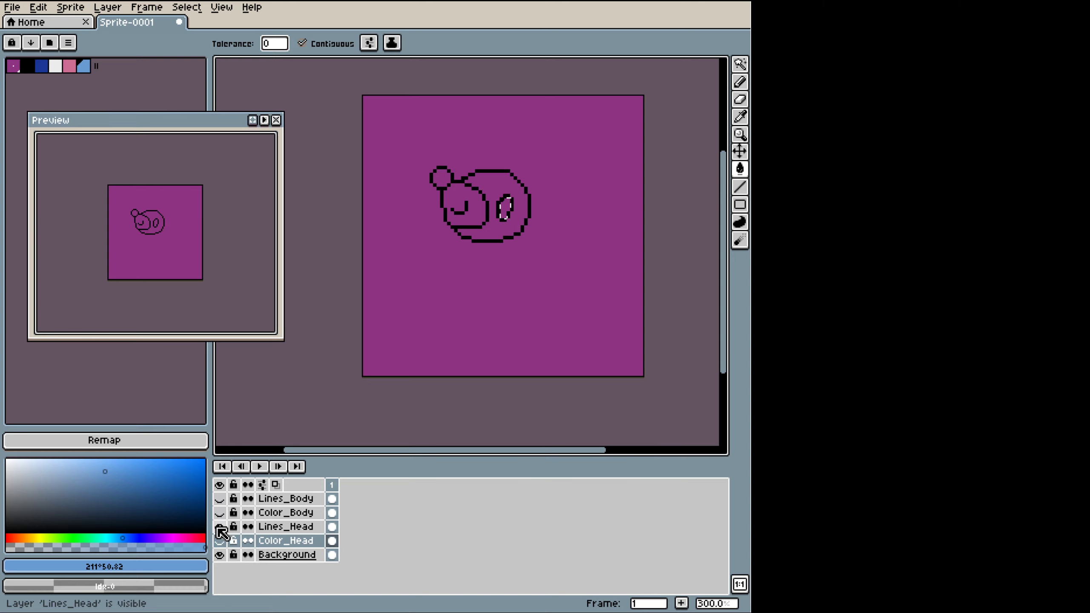
click(219, 513)
click(219, 499)
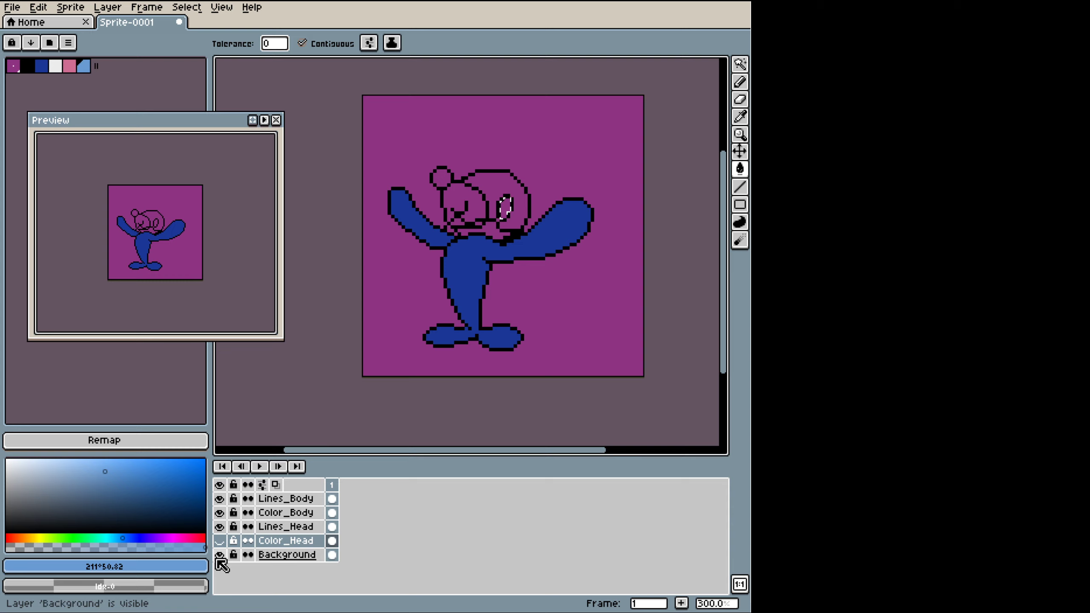
click(219, 540)
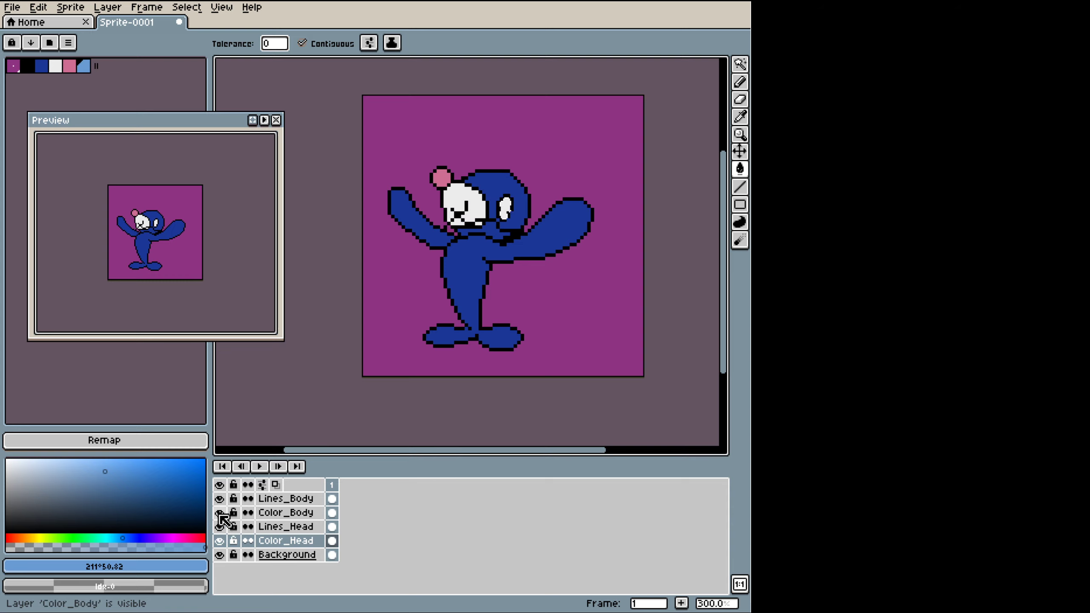
Step: Hide Color_Body and Lines_Head, and select the inside of the wavy collar on Lines_Body with the Magic Wand
click(220, 512)
click(219, 527)
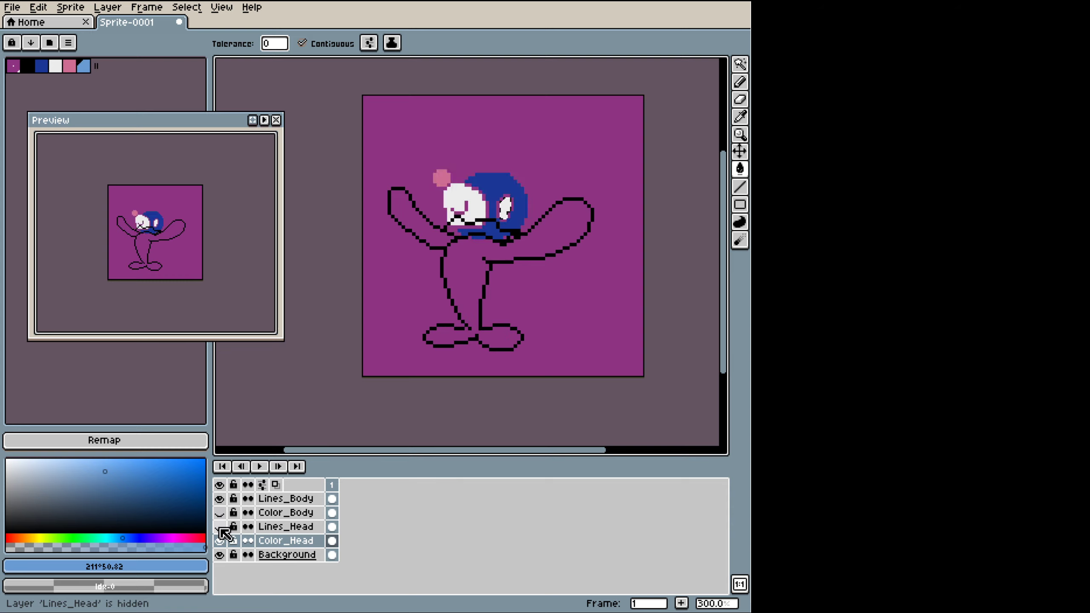
click(257, 499)
key(w)
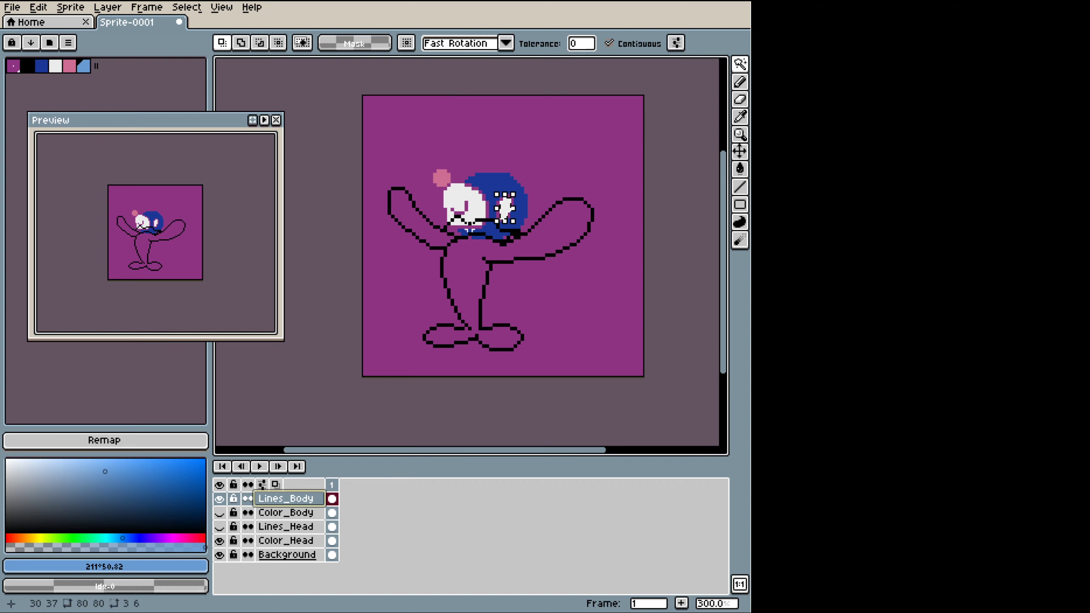
Step: Show Color_Body, fill the selected collar area with the light blue on it, and make Lines_Head visible again
click(284, 512)
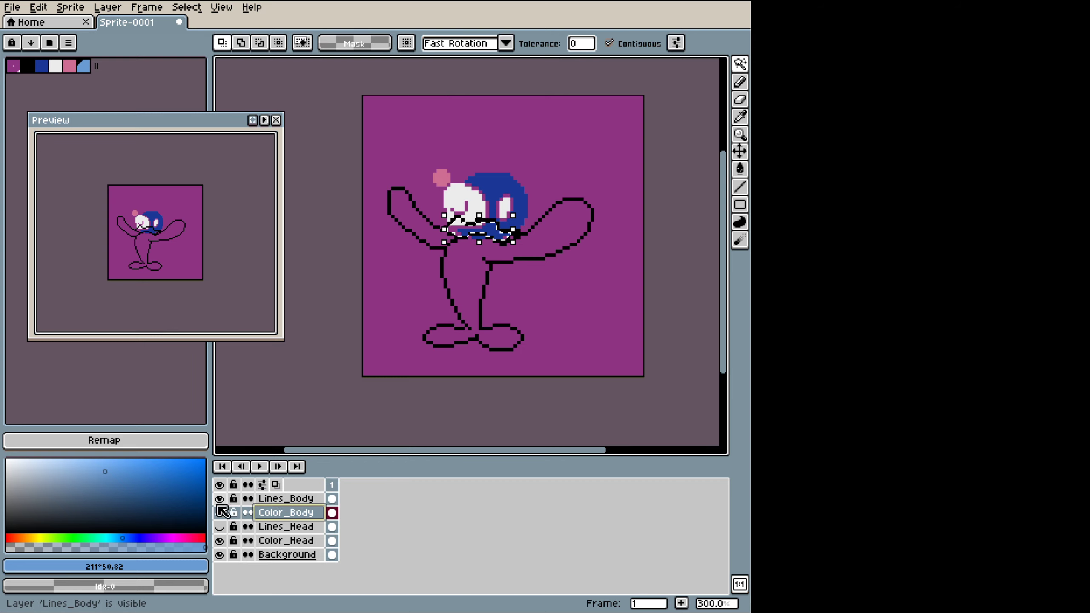
click(220, 512)
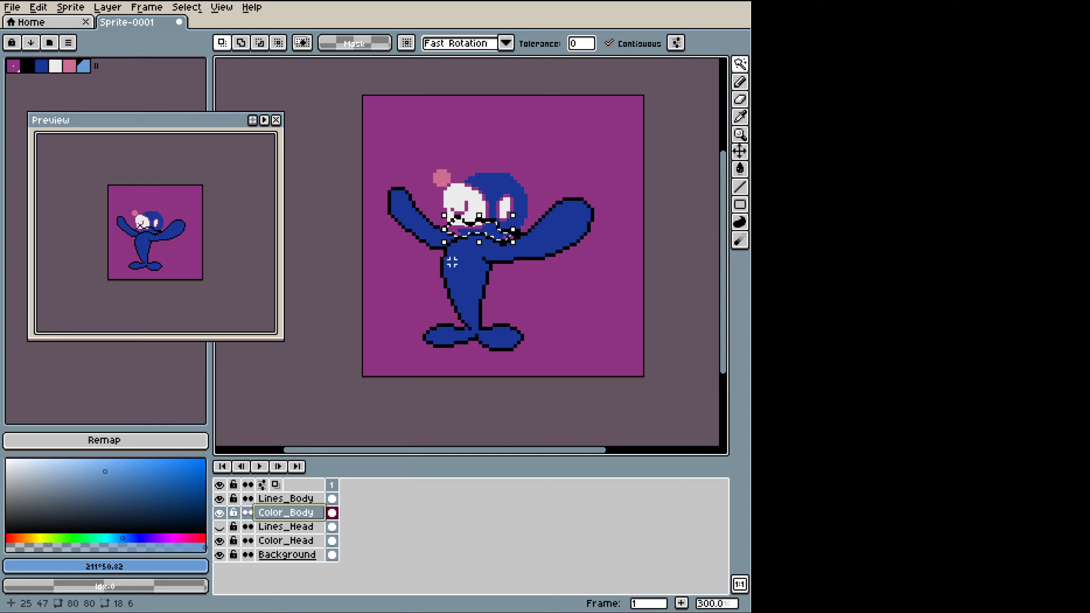
key(g)
click(482, 233)
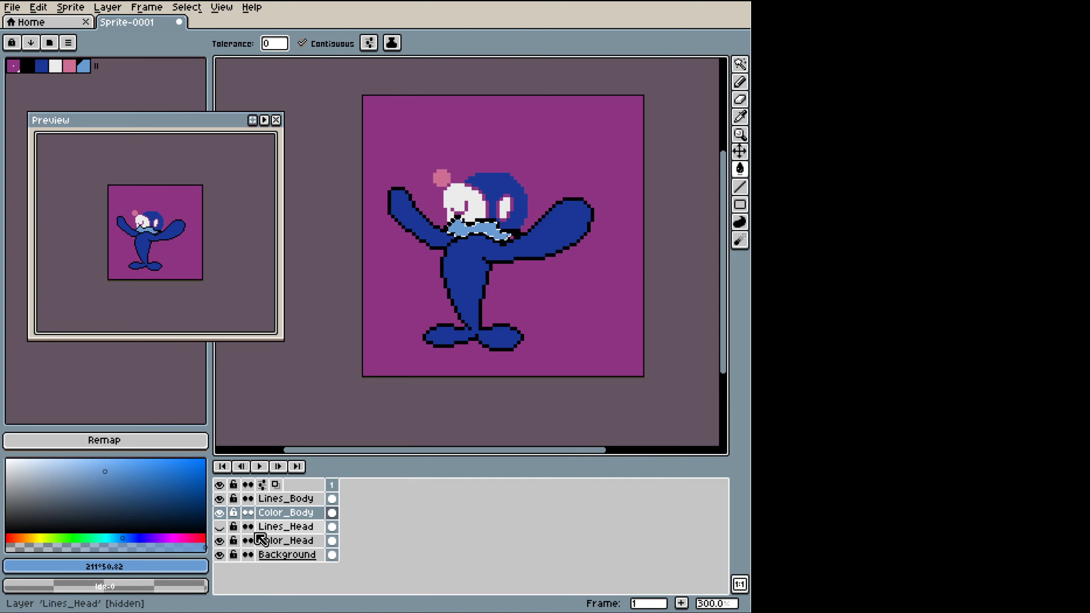
click(220, 526)
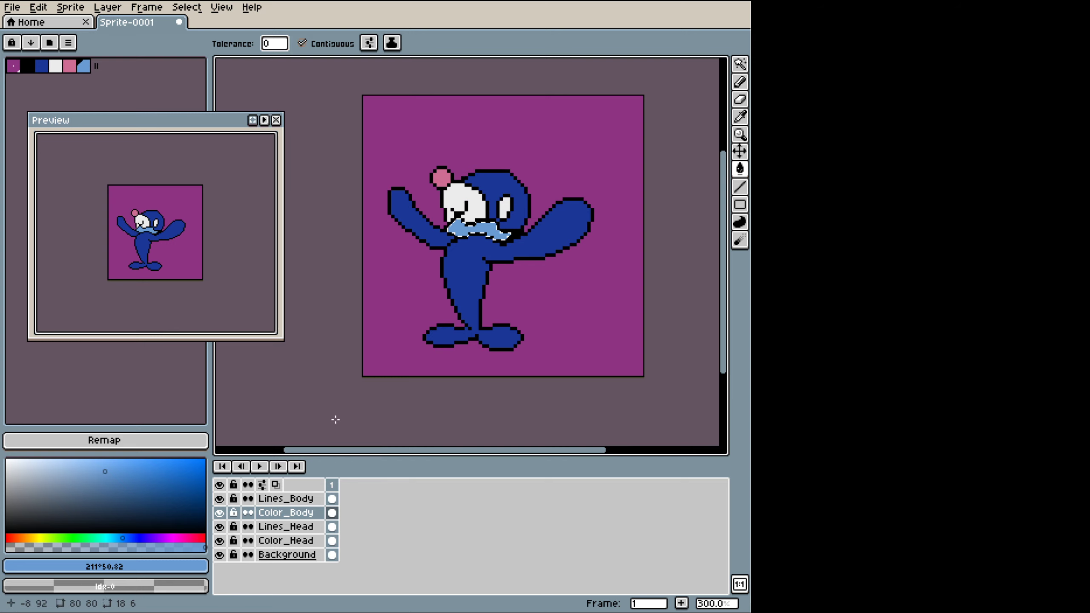
Step: Clear the selection, make Lines_Body the active layer and check the collar with its outlines switched off and on
key(w)
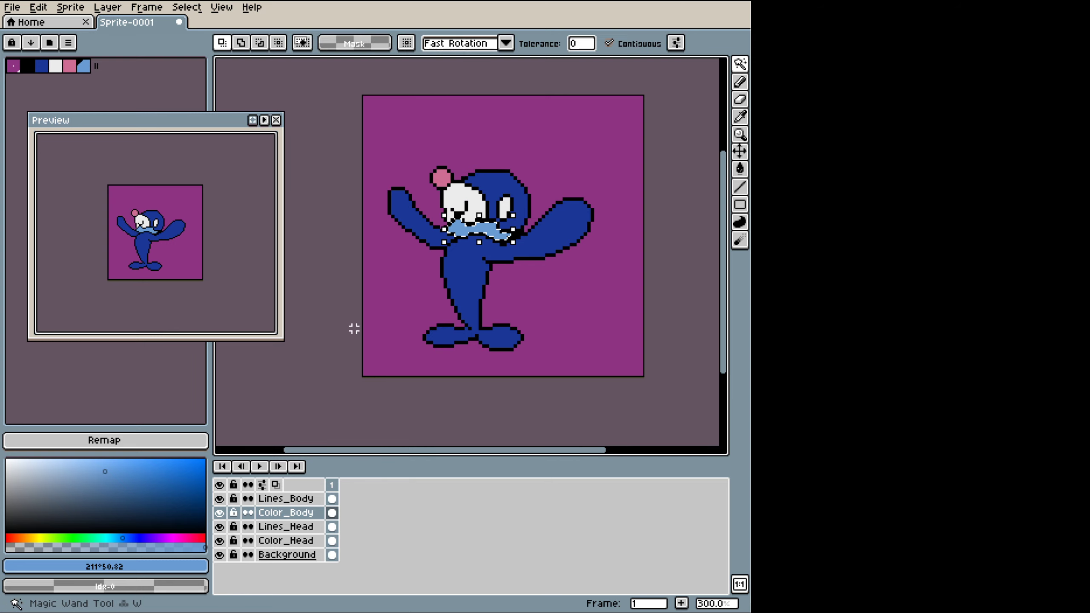
click(348, 325)
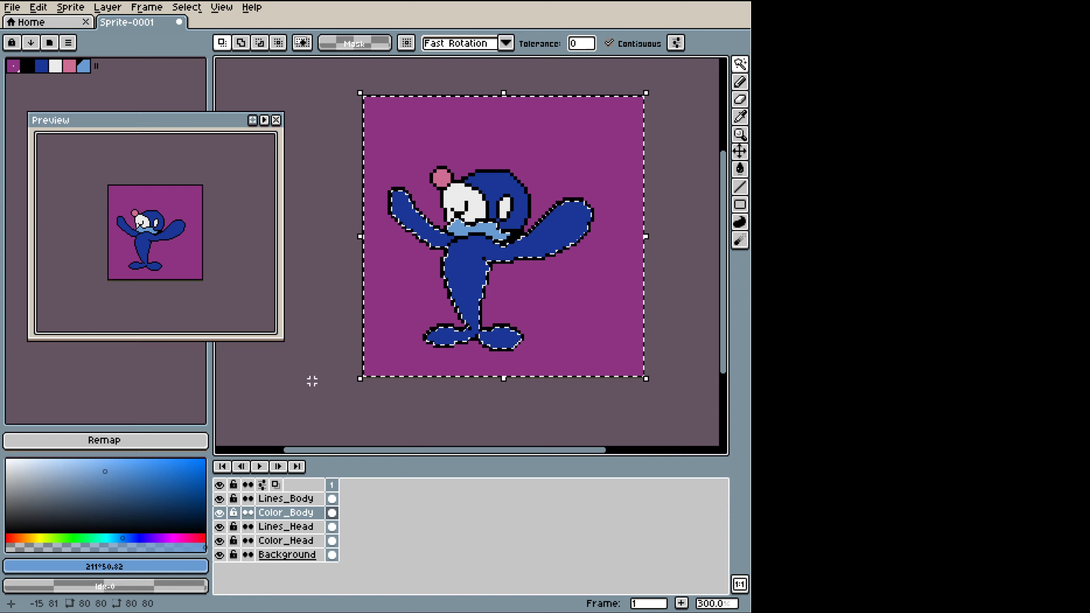
key(ctrl+d)
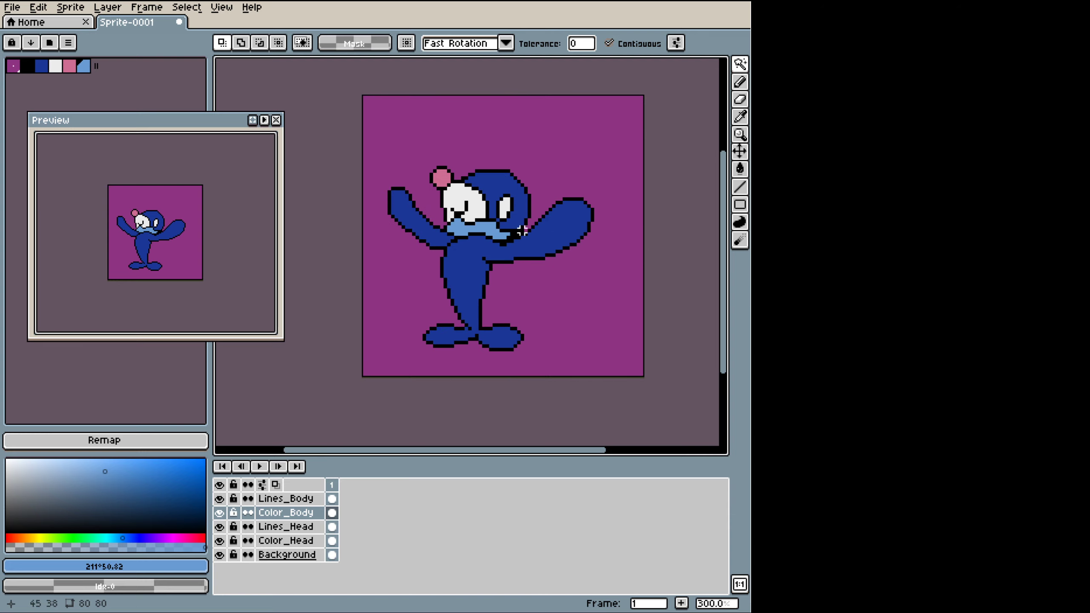
click(275, 499)
click(220, 499)
click(220, 500)
click(220, 499)
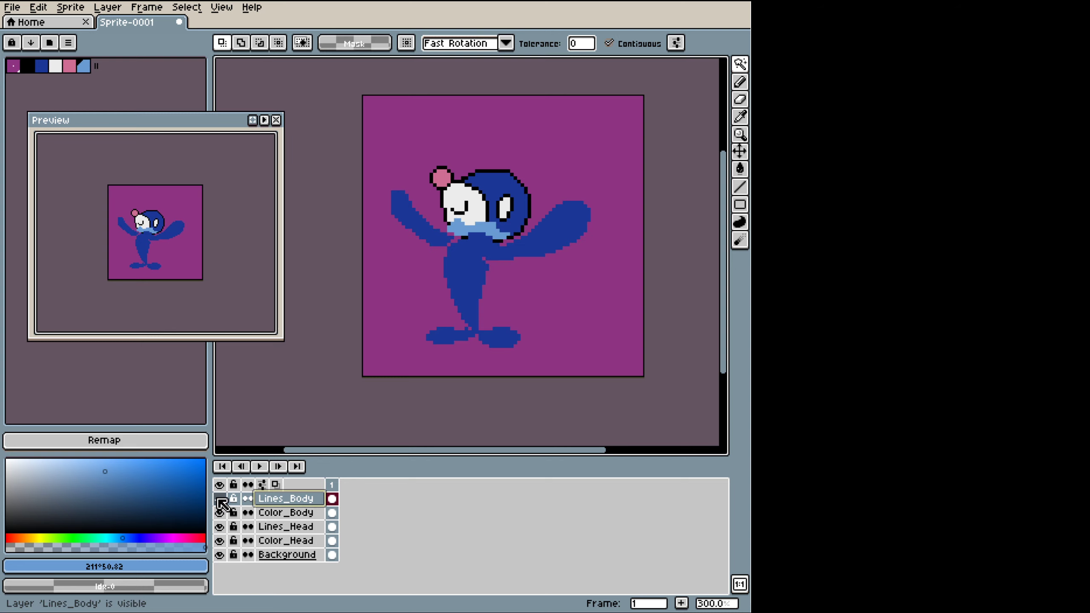
click(220, 499)
Step: On Color_Body, sample the collar's light blue and paint over the dark pixels at the collar's right end
key(b)
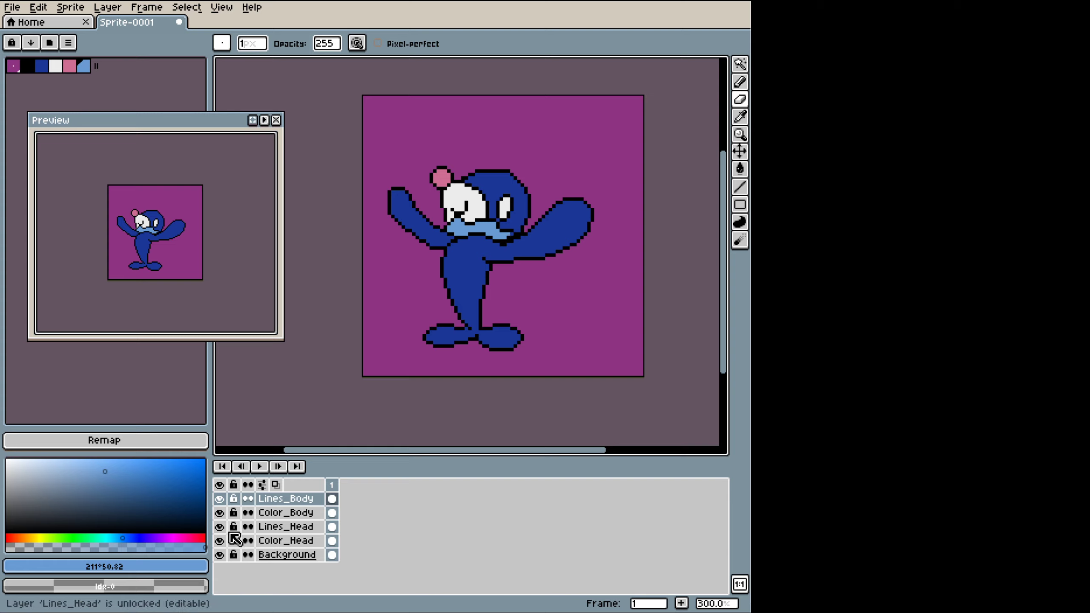
click(282, 530)
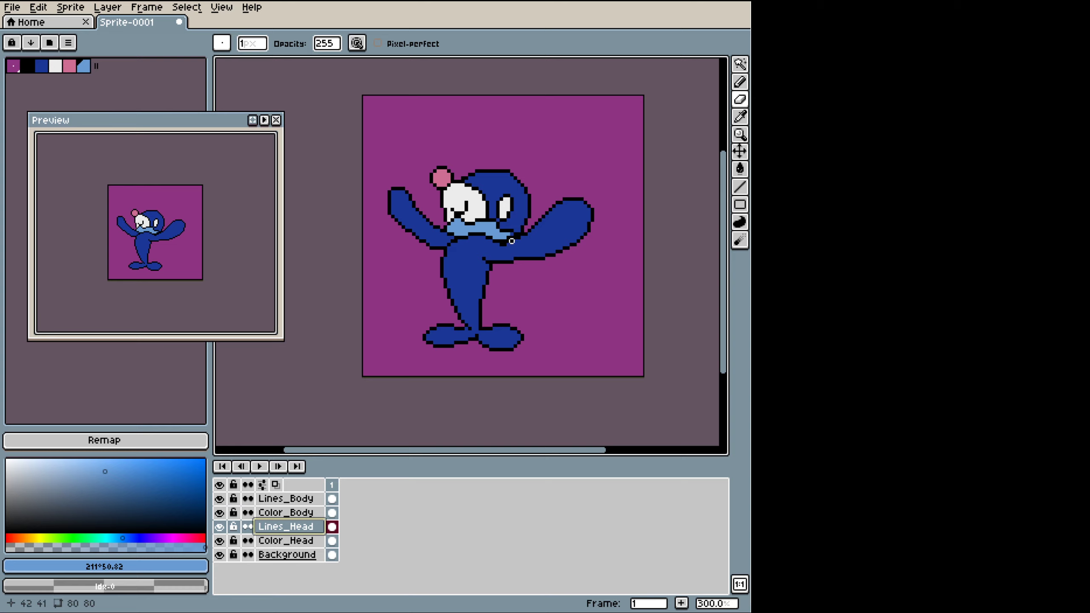
click(277, 513)
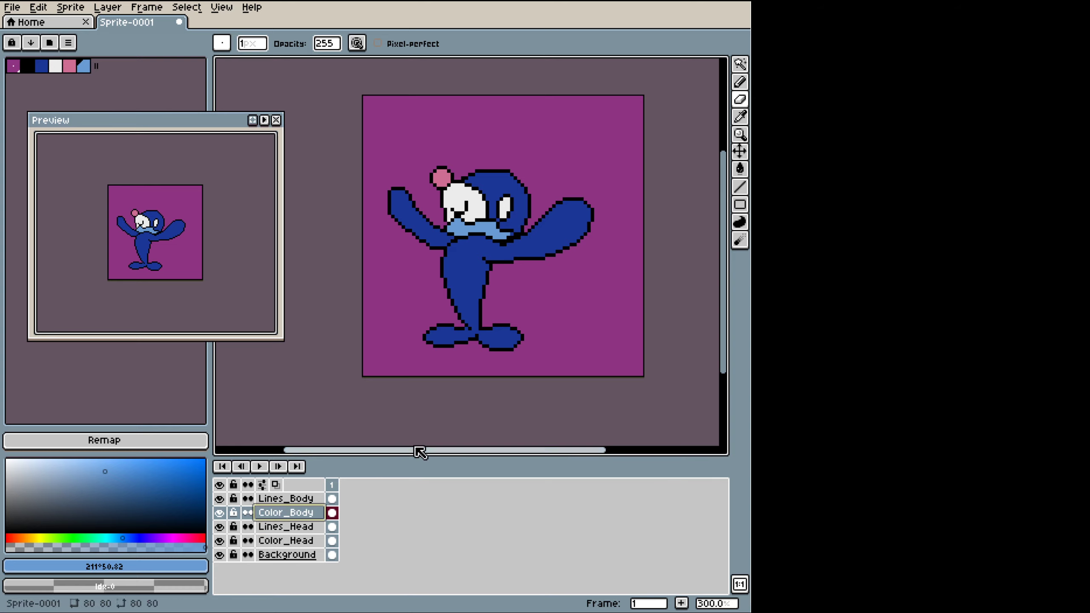
key(b)
alt+click(509, 234)
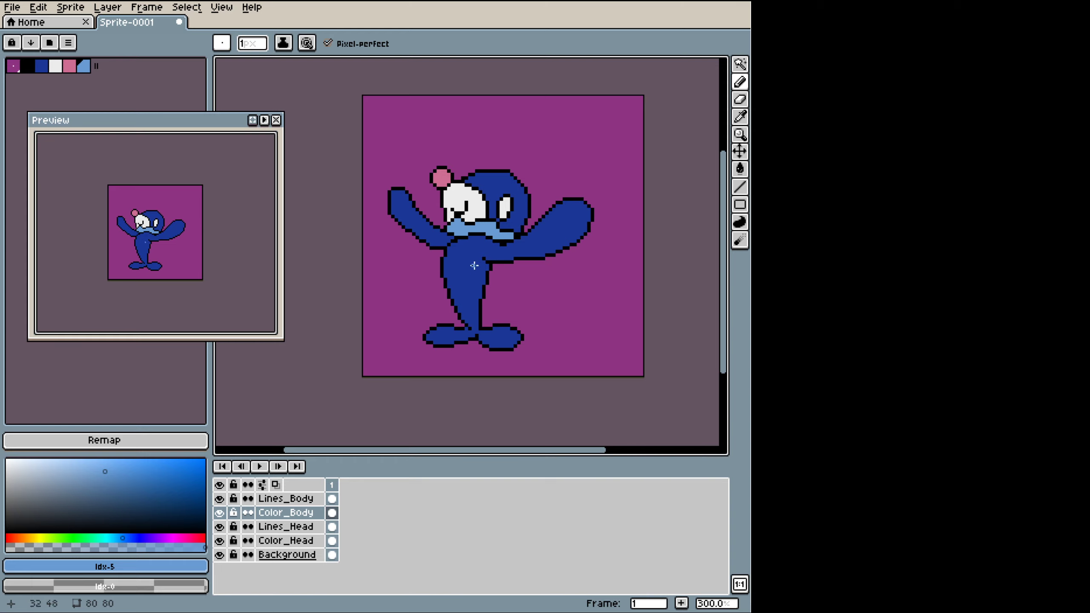
Step: Hide Color_Body, Color_Head and Lines_Head so that only the Lines_Body outlines remain over the background
scroll(515, 241, up, 3)
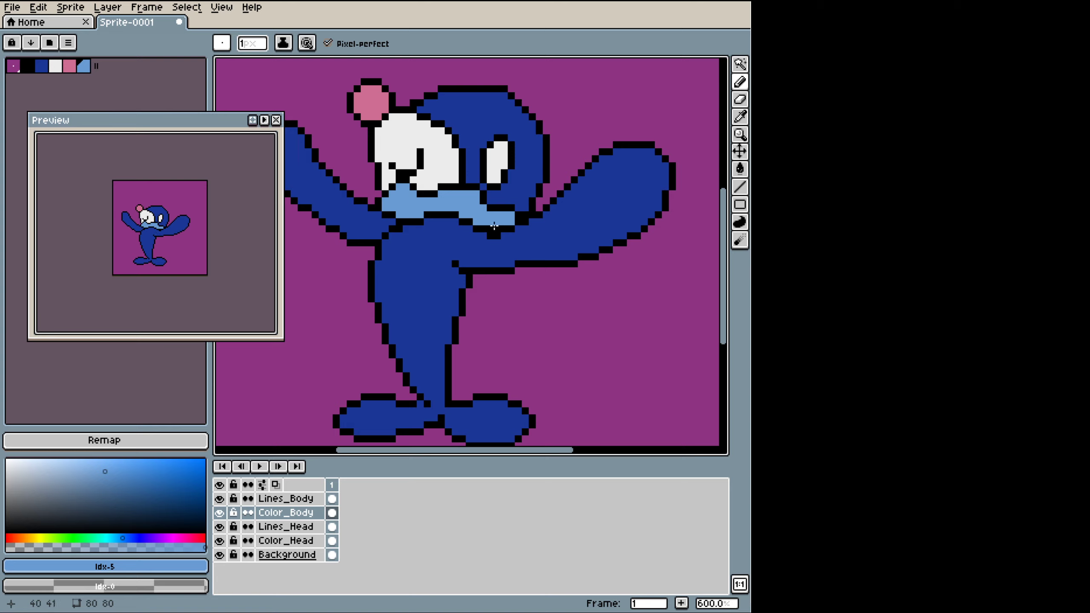
click(219, 499)
click(220, 499)
click(219, 498)
click(220, 499)
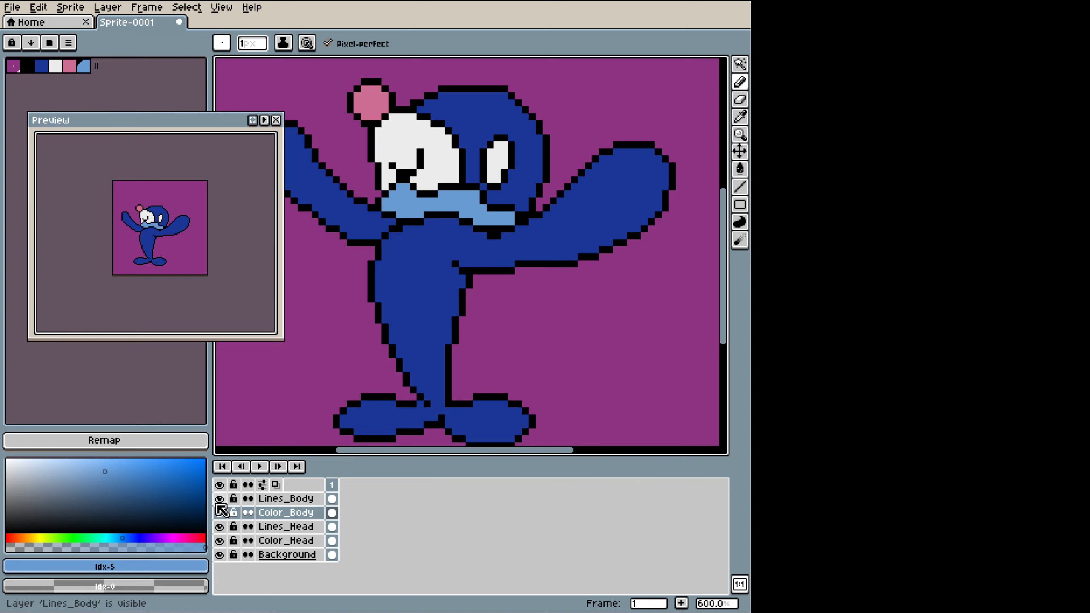
click(219, 512)
click(220, 527)
click(219, 526)
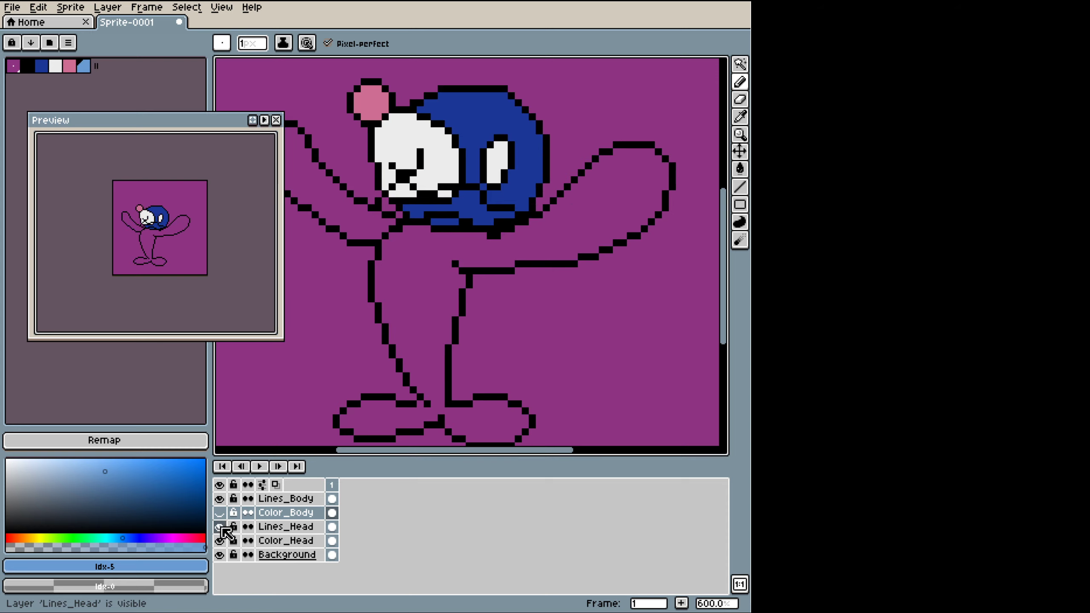
click(219, 541)
click(219, 499)
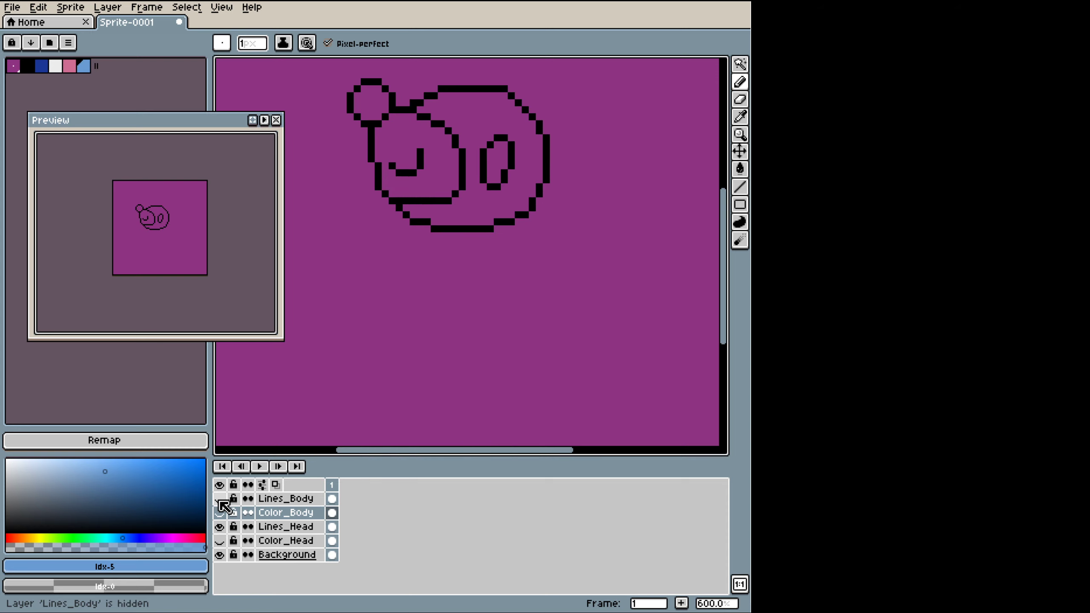
click(219, 499)
click(219, 499)
click(219, 498)
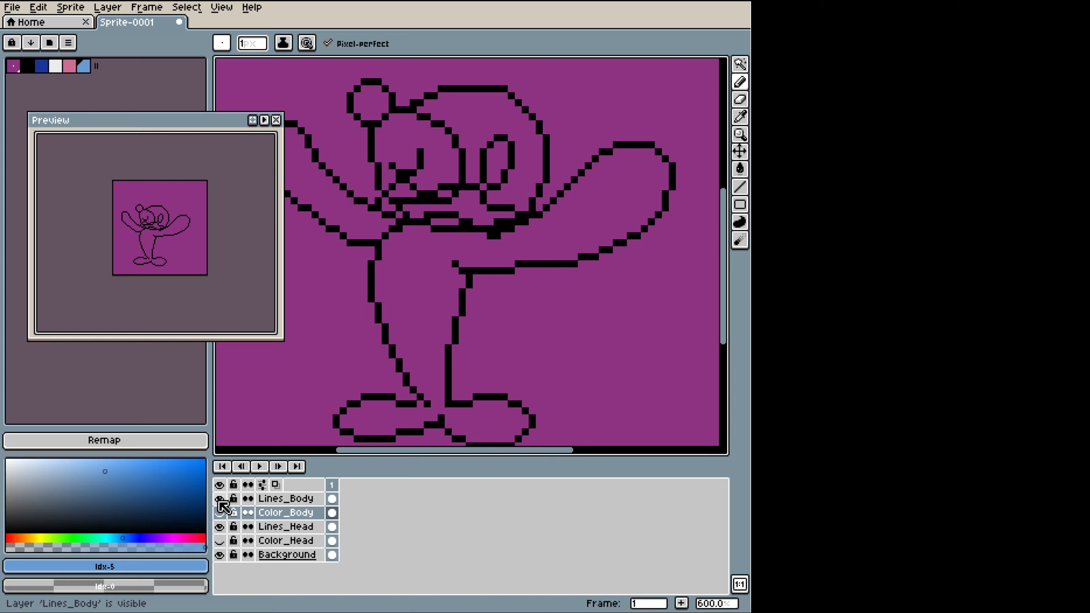
click(219, 526)
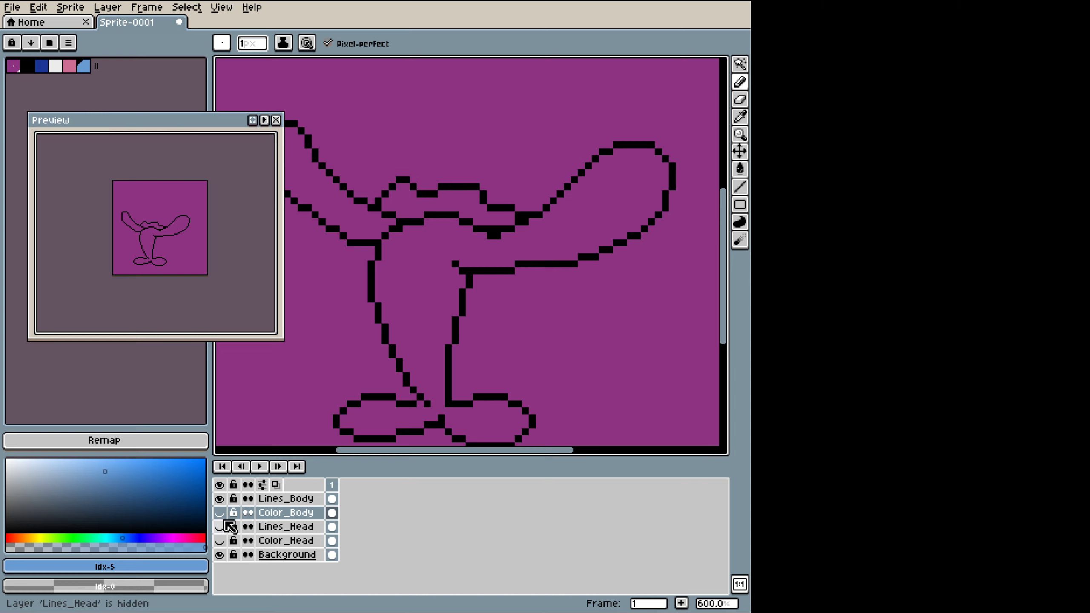
Step: On Lines_Body, erase the surplus pixels along the collar's lower edge and round its left upper bump in black
click(307, 500)
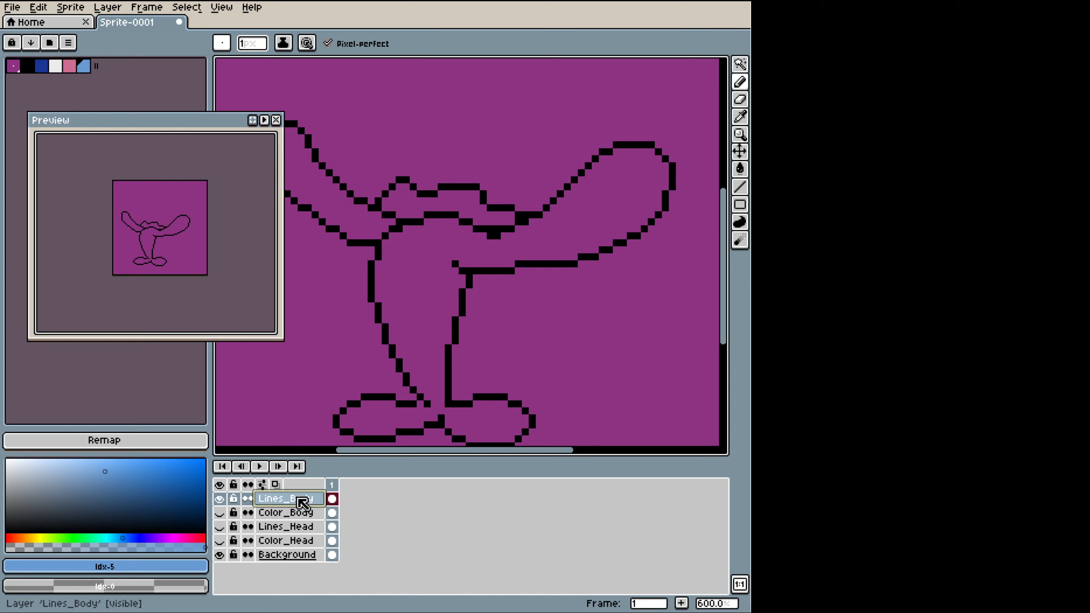
key(e)
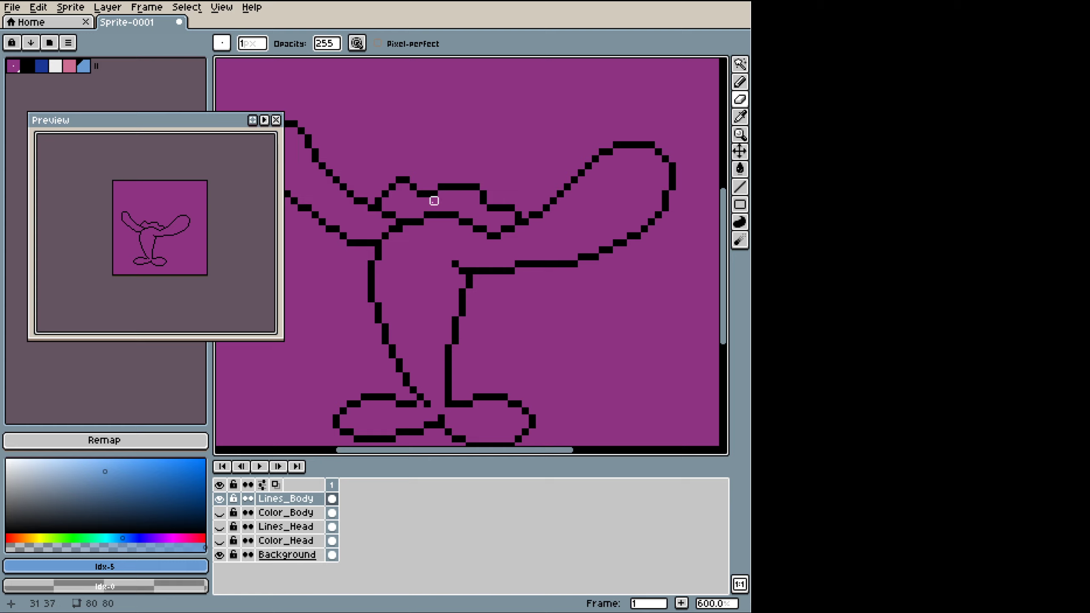
key(b)
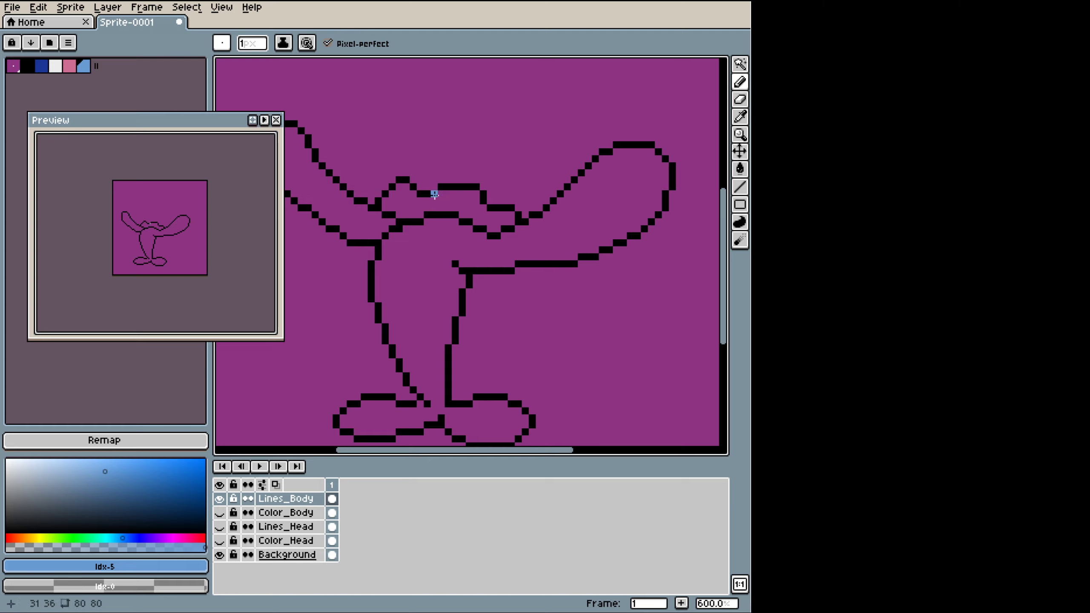
alt+click(454, 181)
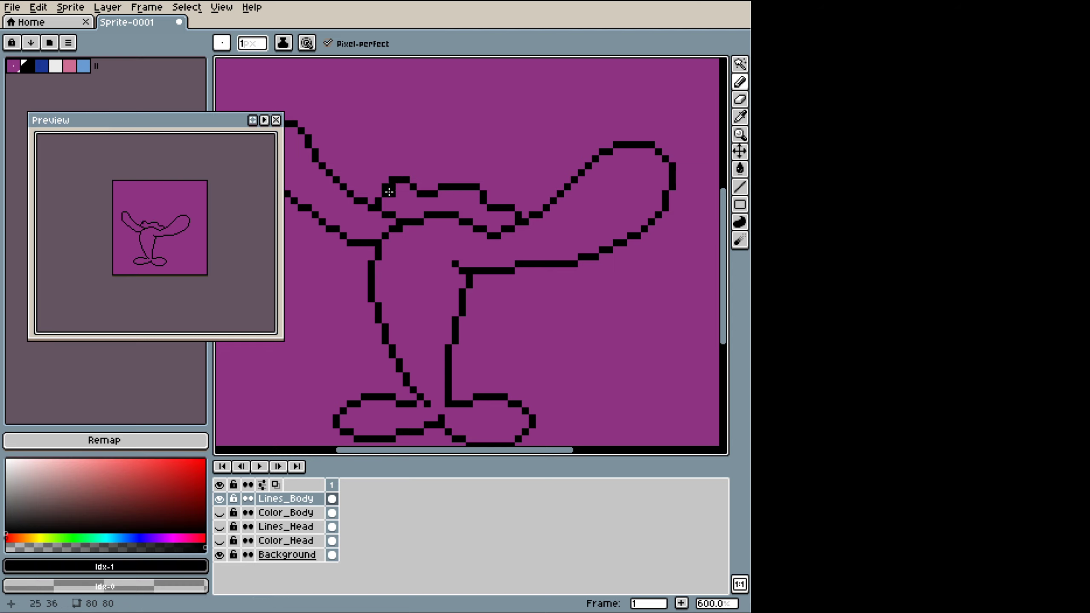
alt+click(400, 210)
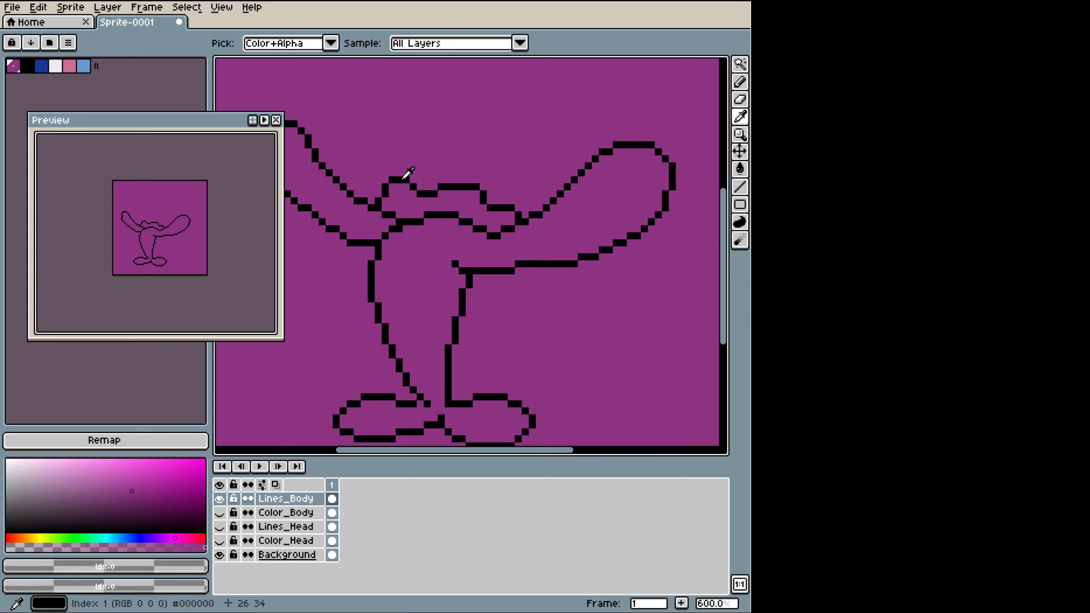
Step: Redraw the collar's second upper bump as a raised curve and thin the outline at its right tip
alt+click(461, 181)
drag(453, 183, 462, 187)
alt+click(456, 194)
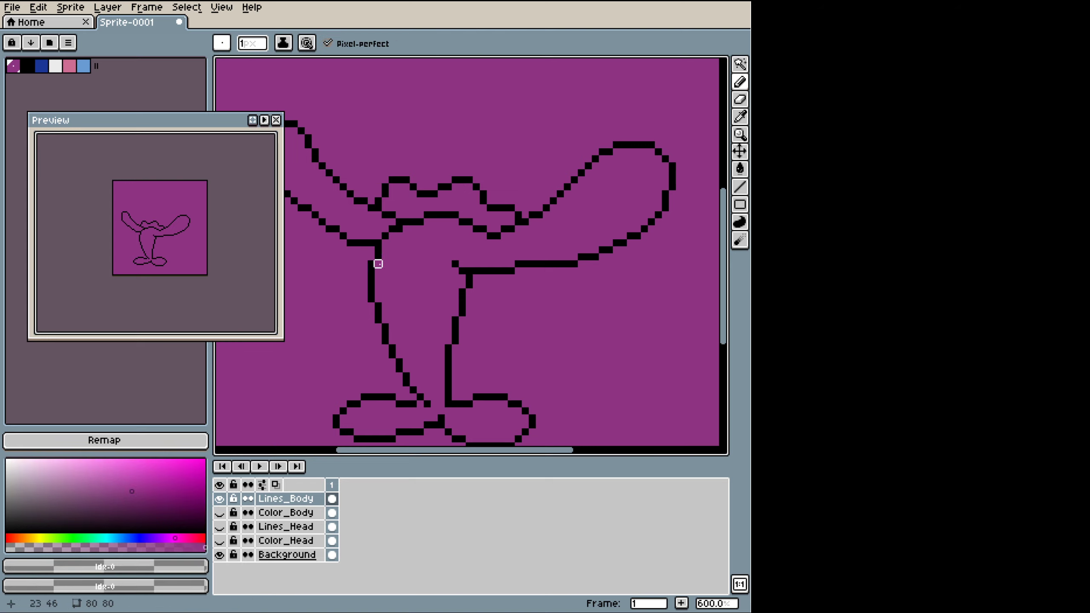
alt+click(513, 207)
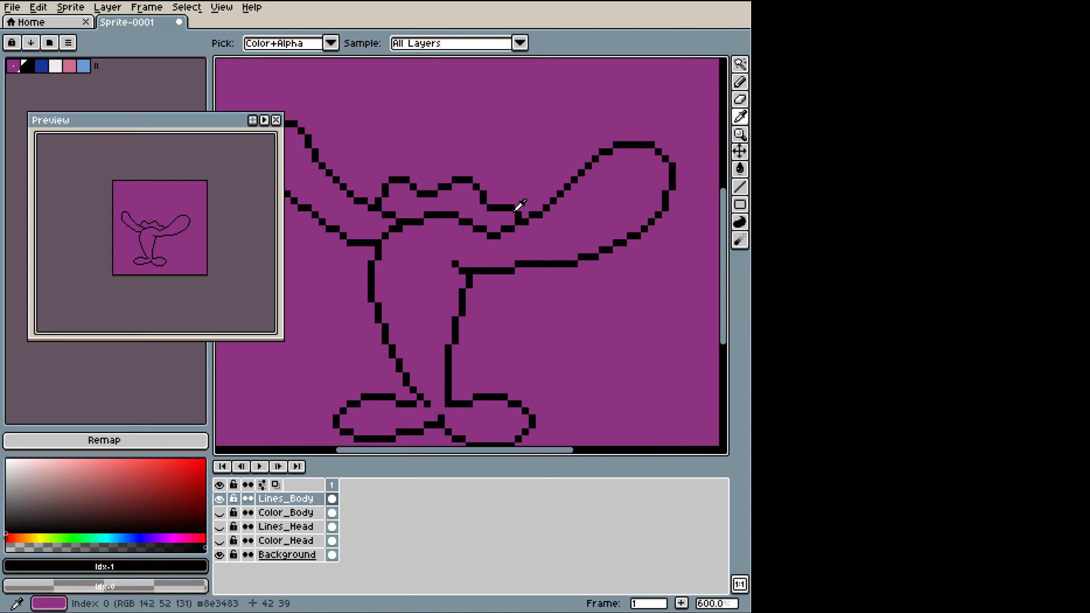
alt+click(522, 198)
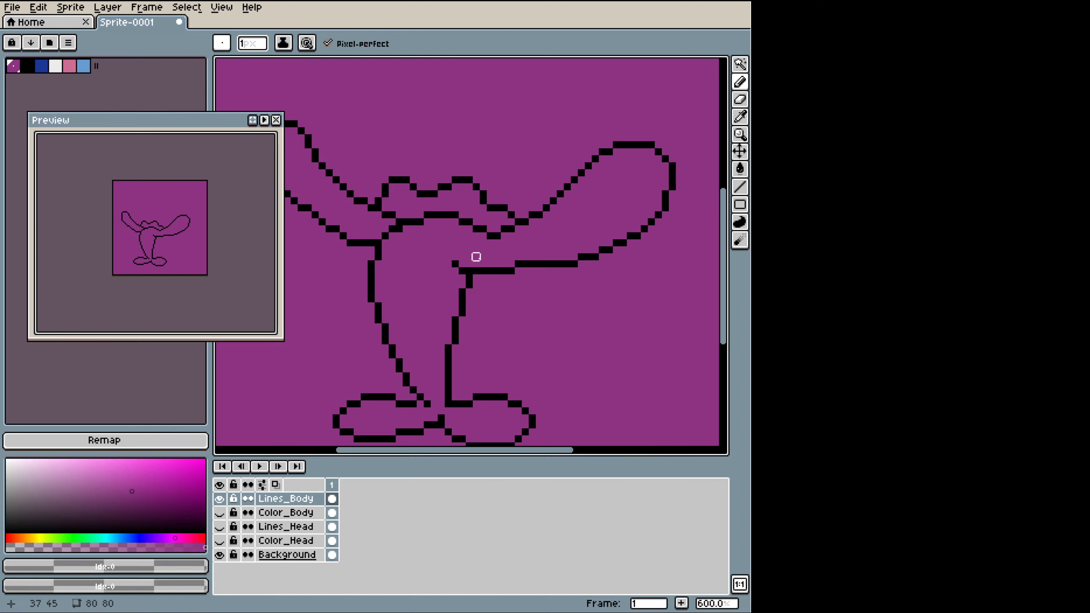
Step: Show Color_Body, fill the gaps inside the reshaped collar with light blue, and make Lines_Head and Color_Head visible again
click(224, 511)
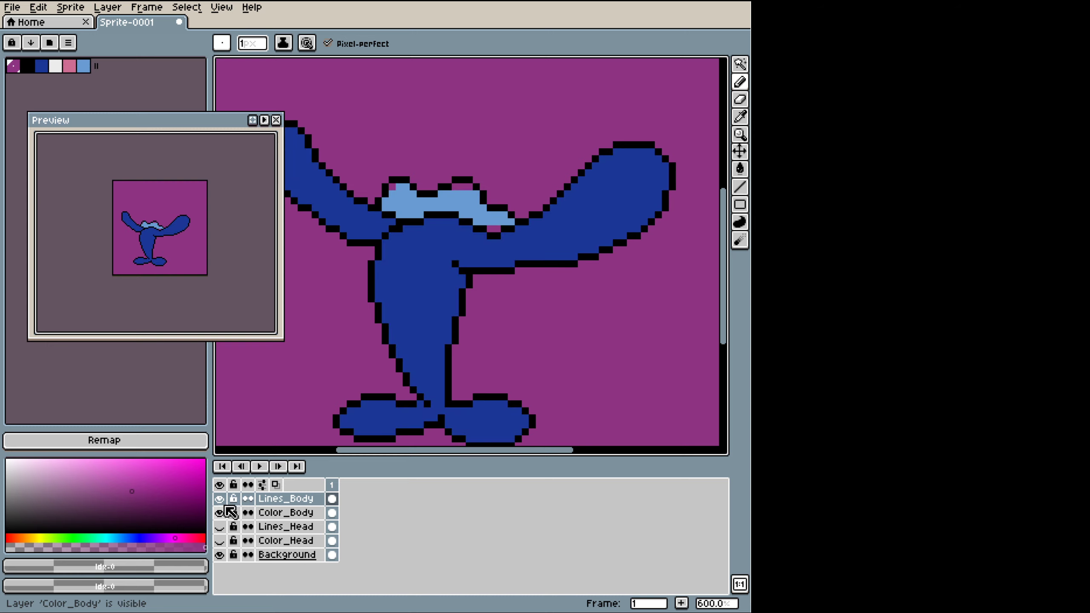
alt+click(468, 193)
click(296, 513)
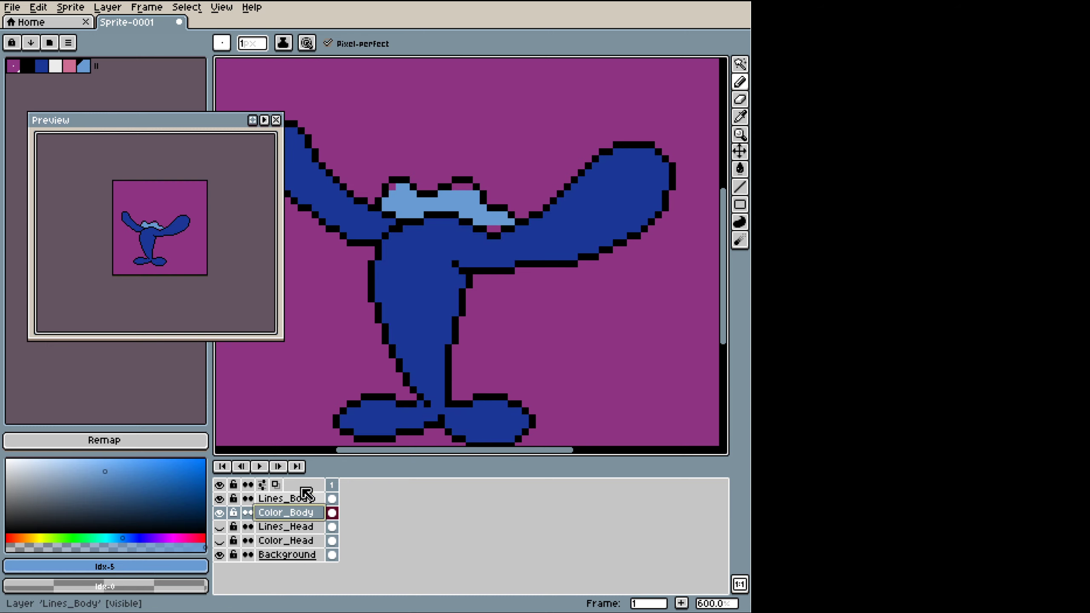
click(494, 234)
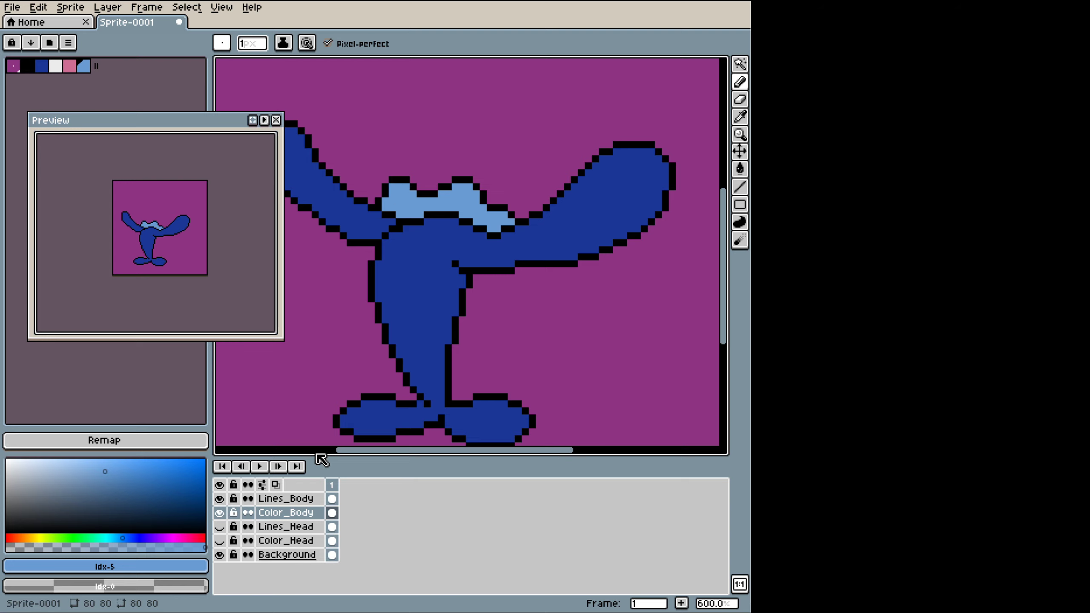
drag(219, 527, 220, 541)
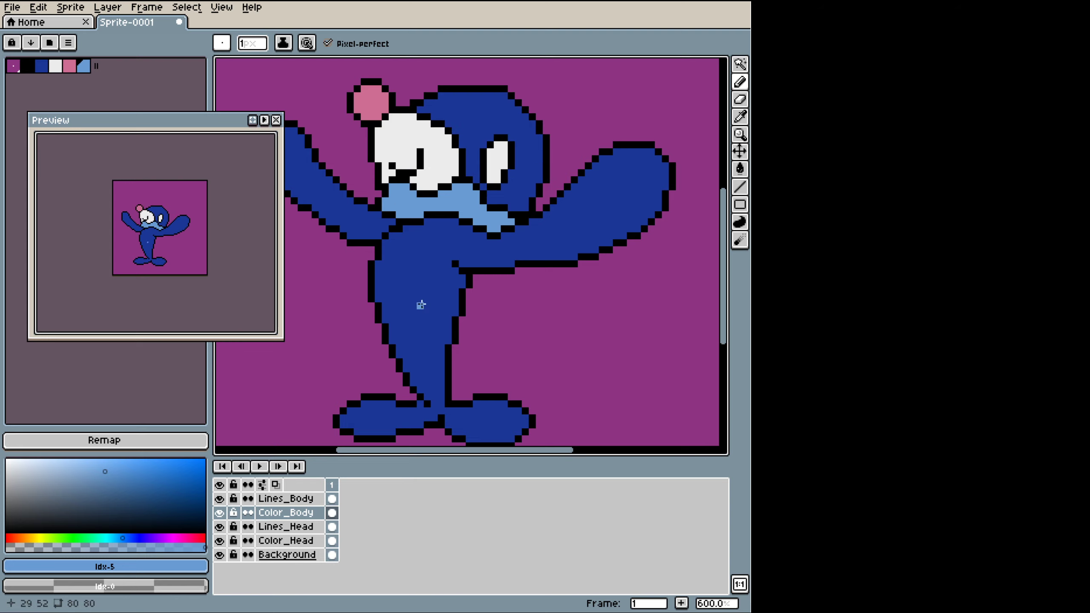
Step: On Lines_Body, sample the outline black and draw a short pencil stroke at the lower right edge of the head
scroll(502, 271, down, 2)
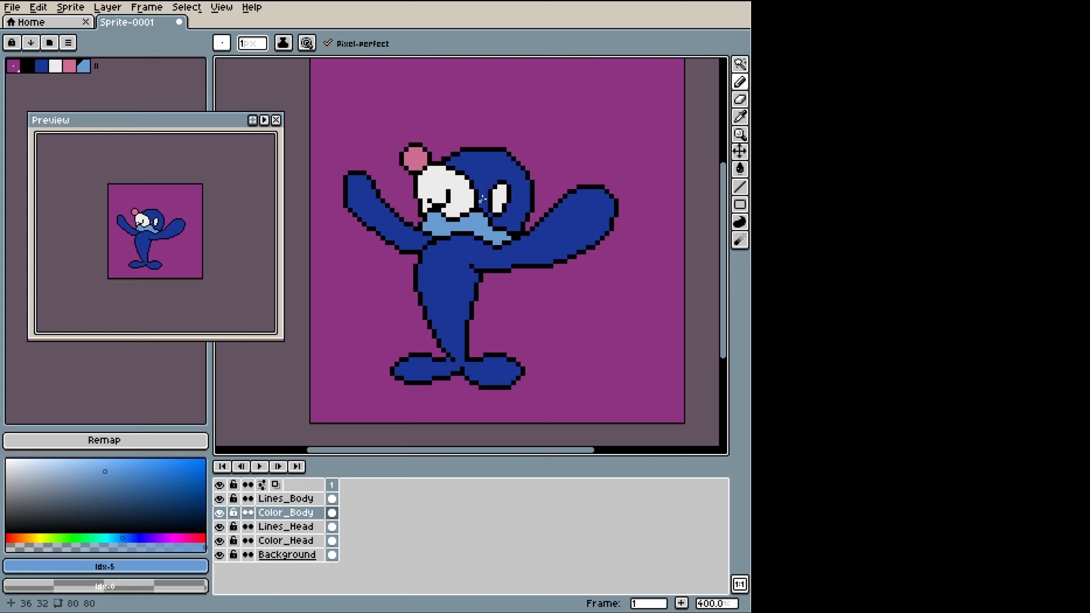
click(285, 499)
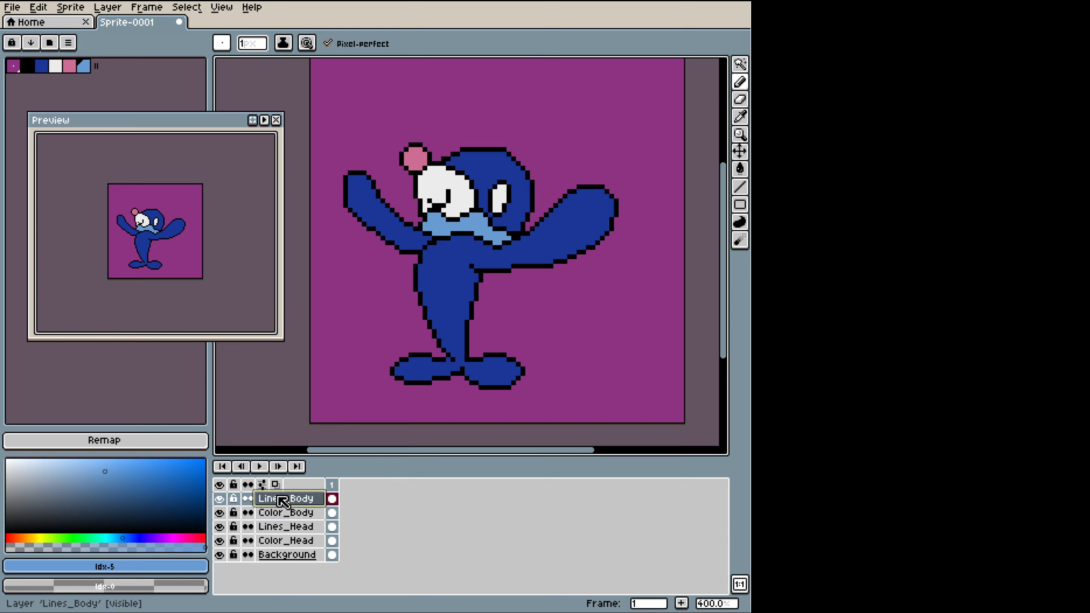
key(i)
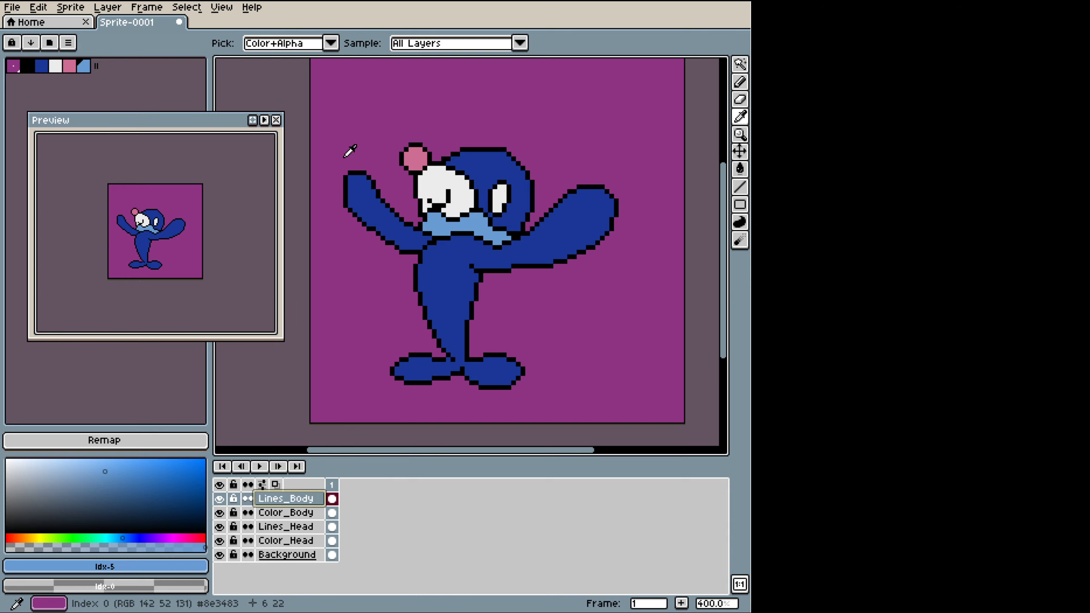
click(362, 165)
key(b)
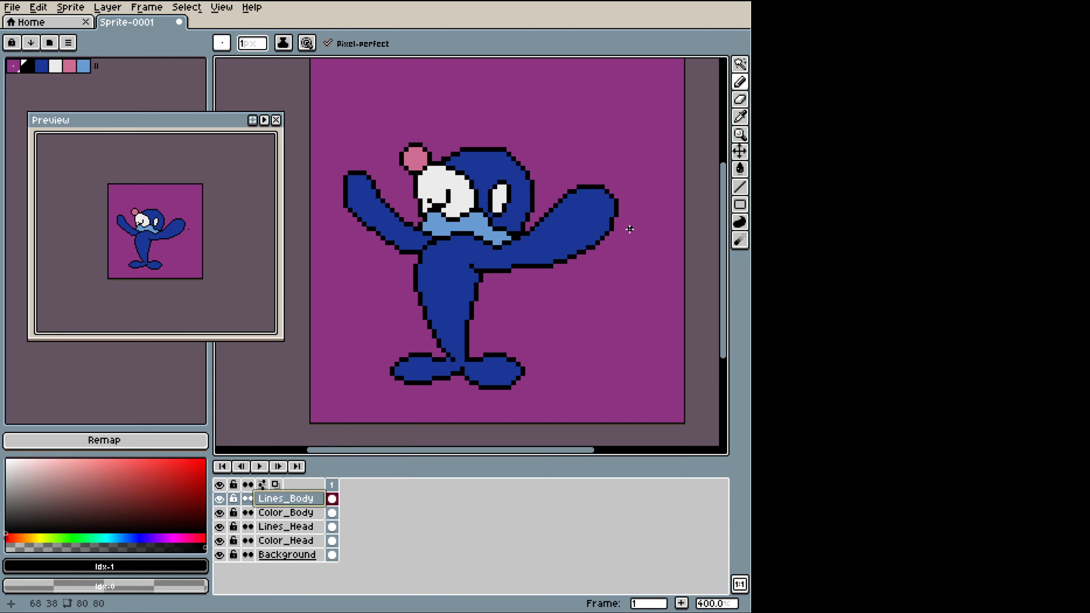
drag(526, 204, 545, 214)
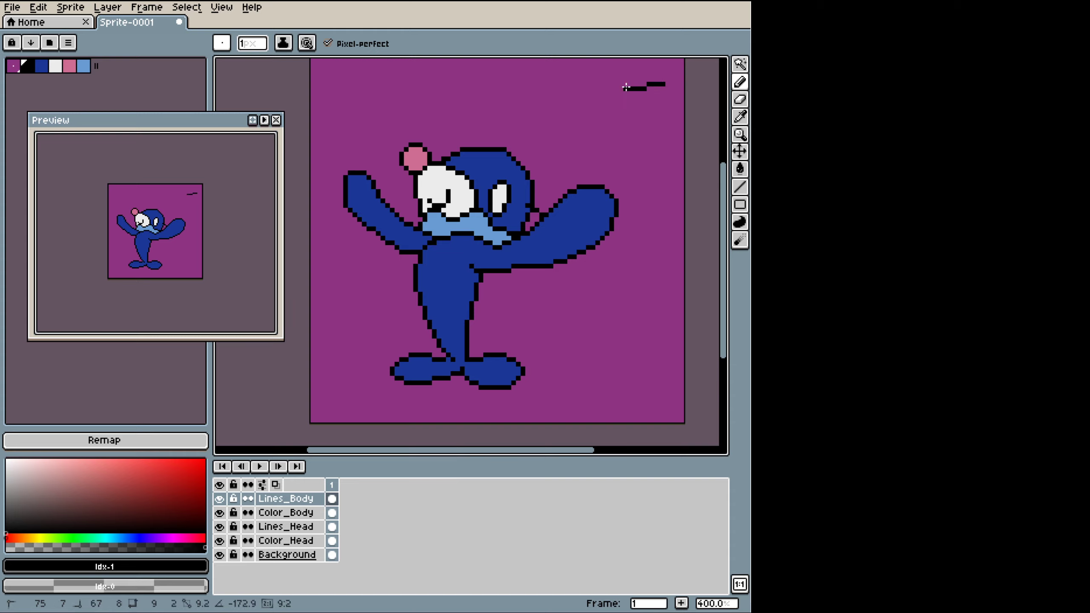
drag(456, 101, 397, 118)
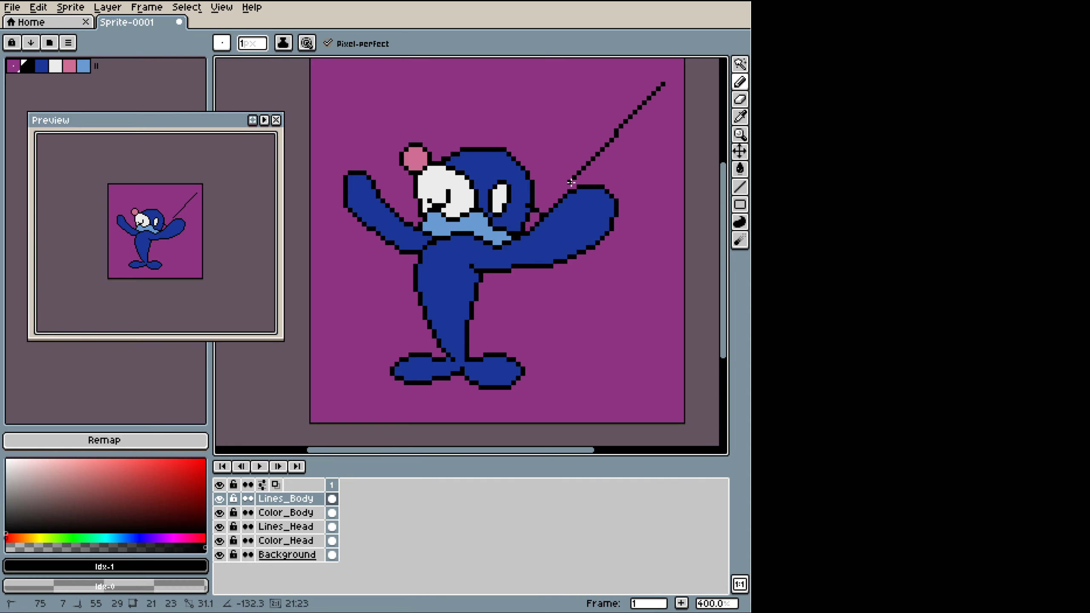
key(ctrl)
key(ctrl+z)
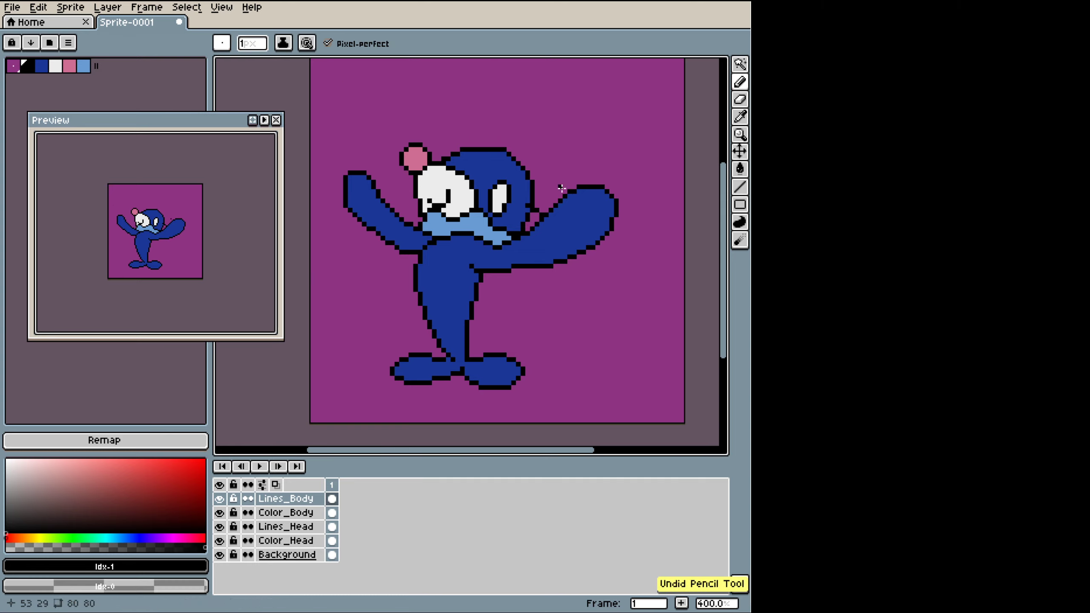
Step: Extend the small black detail at the head's lower right and draw a small curved loop left of the face
click(516, 216)
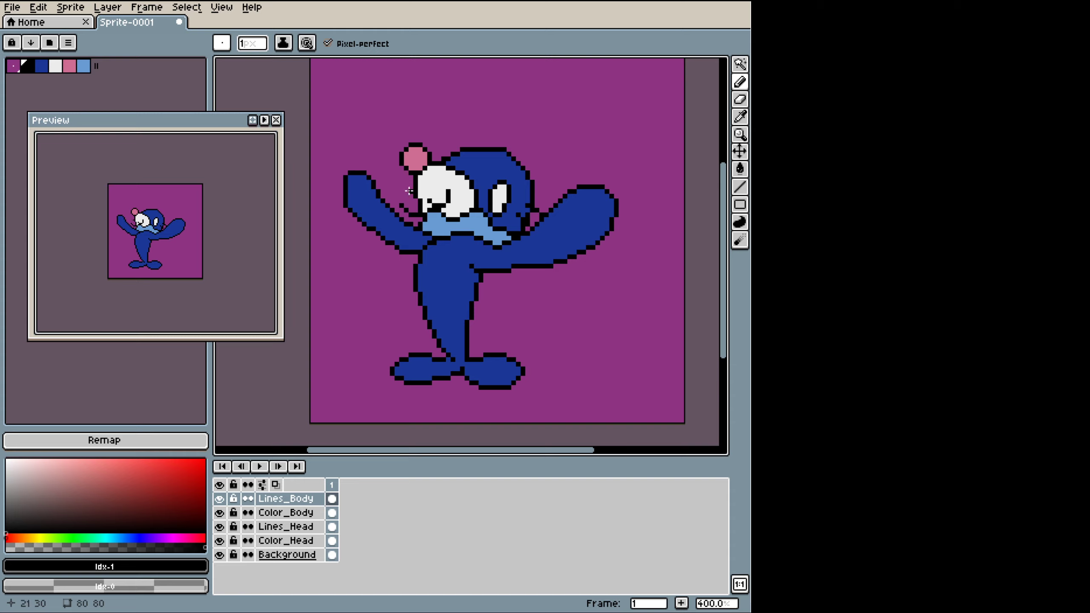
drag(409, 188, 400, 204)
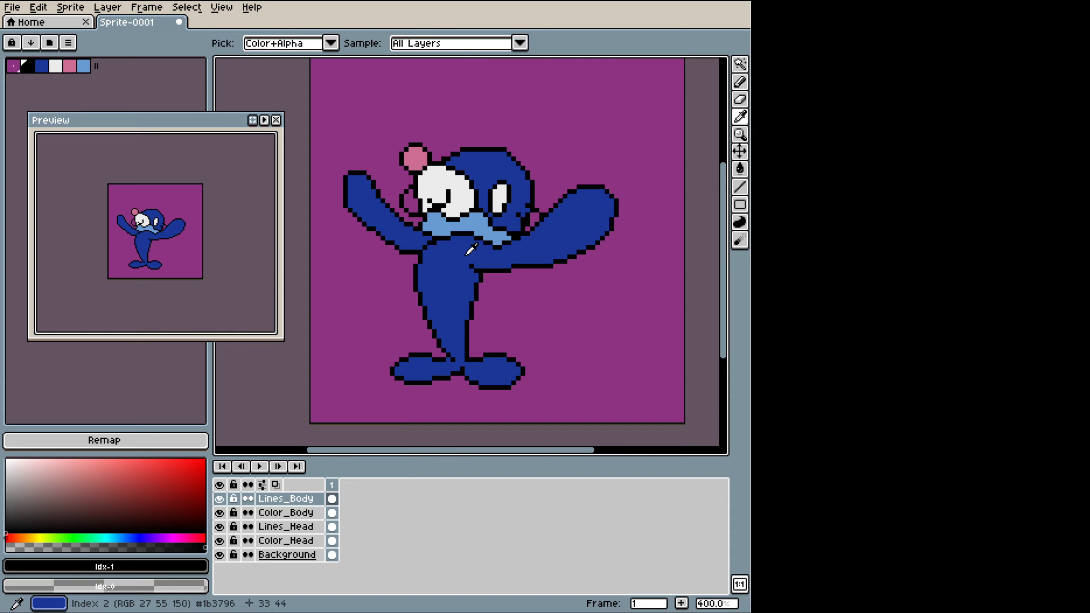
alt+click(468, 252)
click(275, 515)
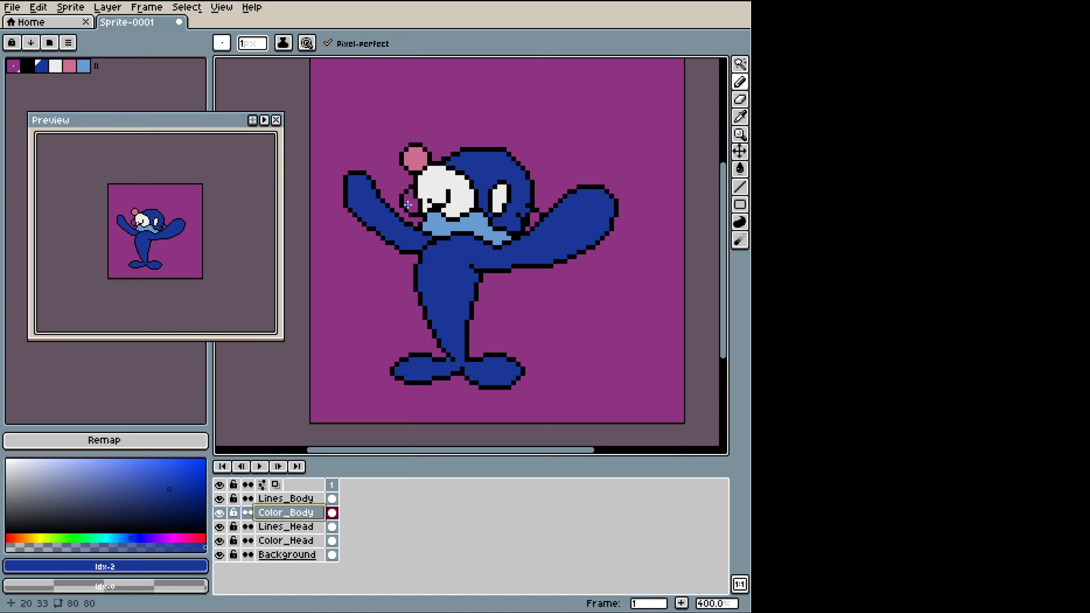
drag(414, 209, 410, 195)
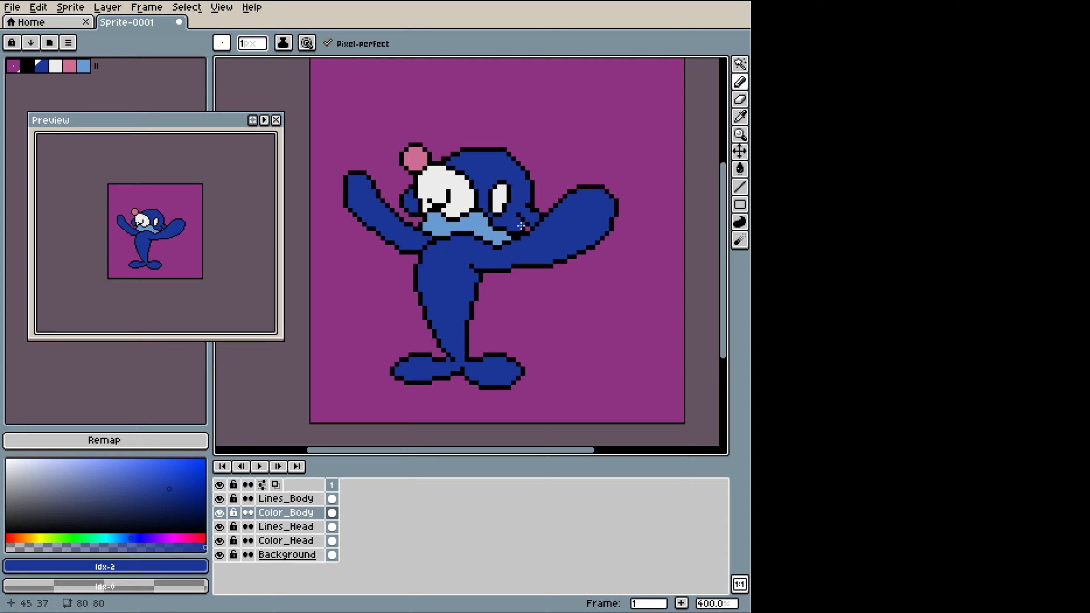
Step: Undo the loop and lower-right head detail drawn on Lines_Body, and redraw both in outline black on Lines_Head
key(ctrl+z)
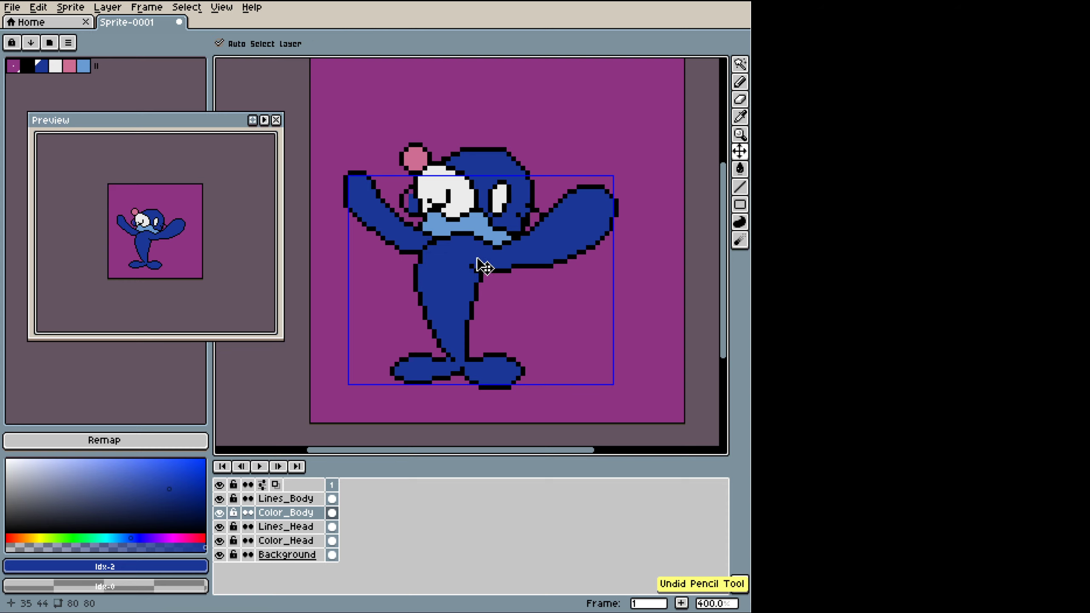
ctrl+click(485, 262)
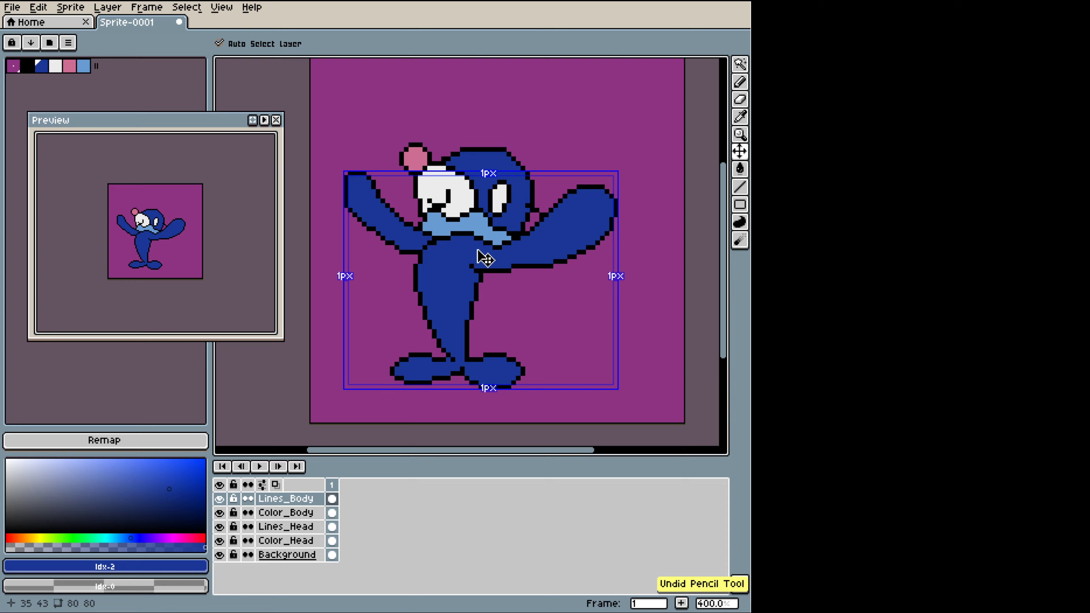
click(274, 526)
key(alt)
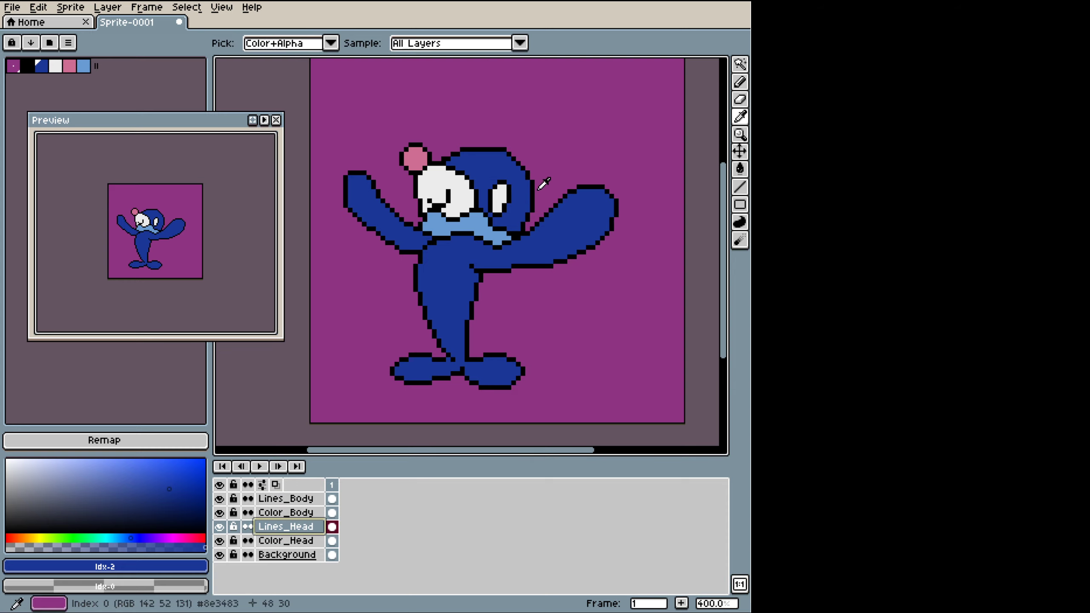
alt+click(494, 147)
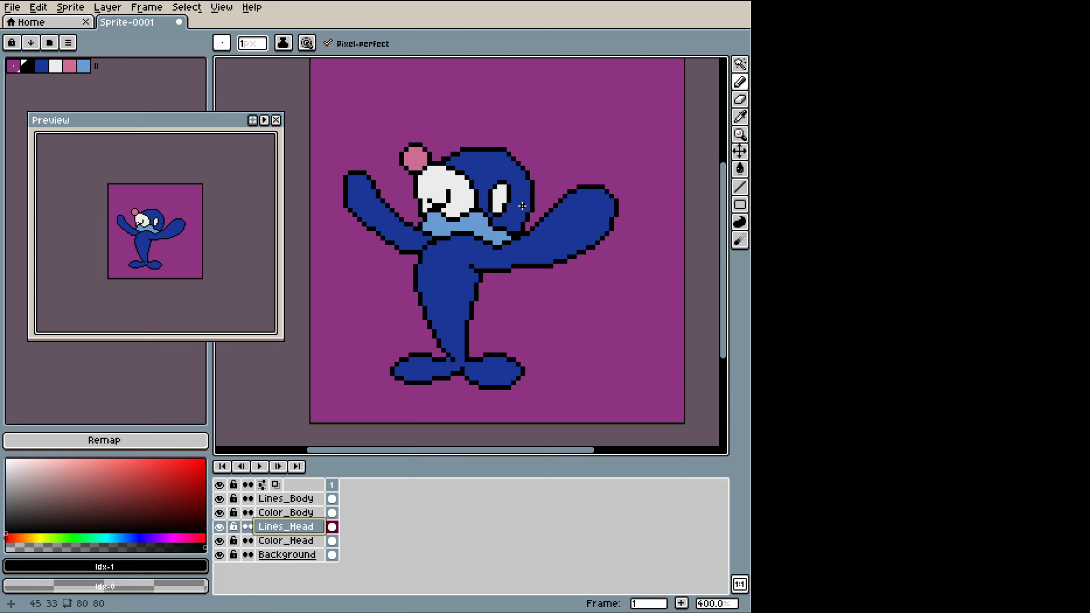
mouse_move(524, 204)
mouse_down()
mouse_move(541, 216)
mouse_move(530, 225)
mouse_up()
key(ctrl+z)
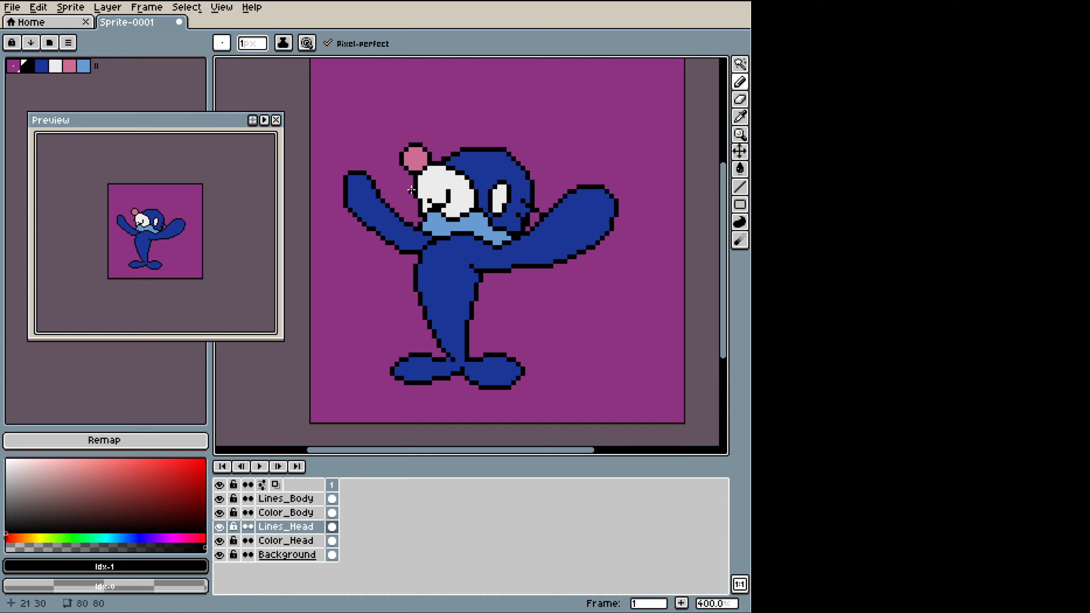
drag(405, 195, 417, 215)
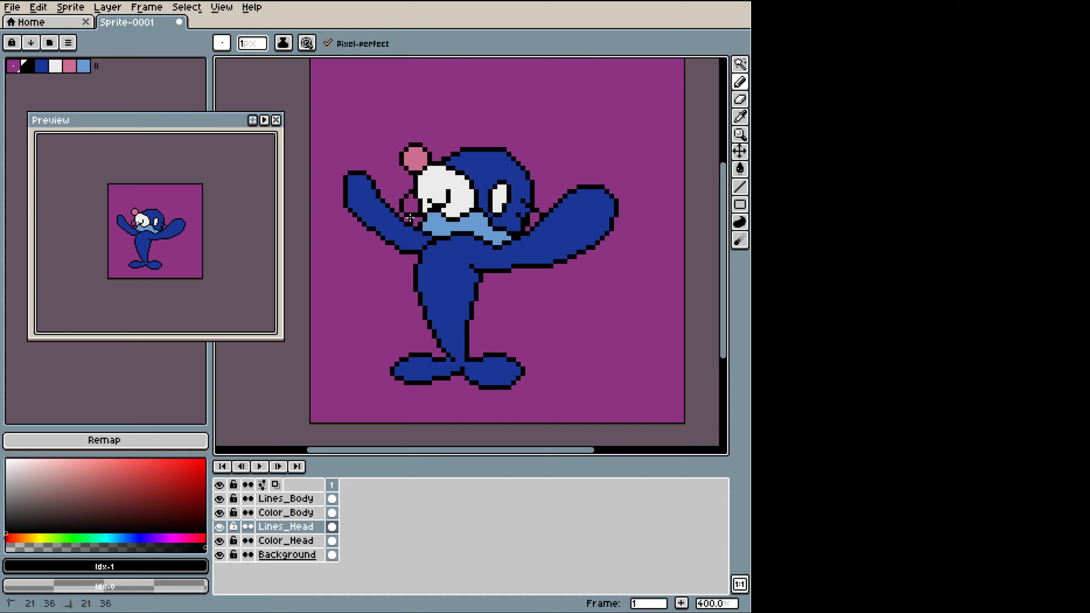
Step: Erase the head outline where the lower-right detail joins it, and check the line art by toggling Color_Body and Lines_Body visibility
key(e)
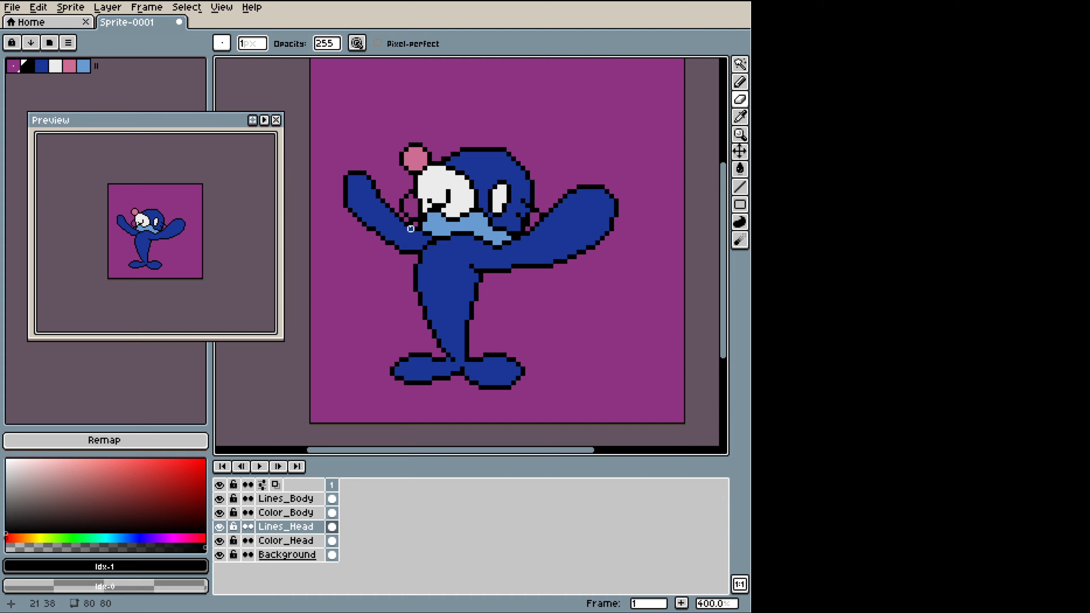
click(532, 210)
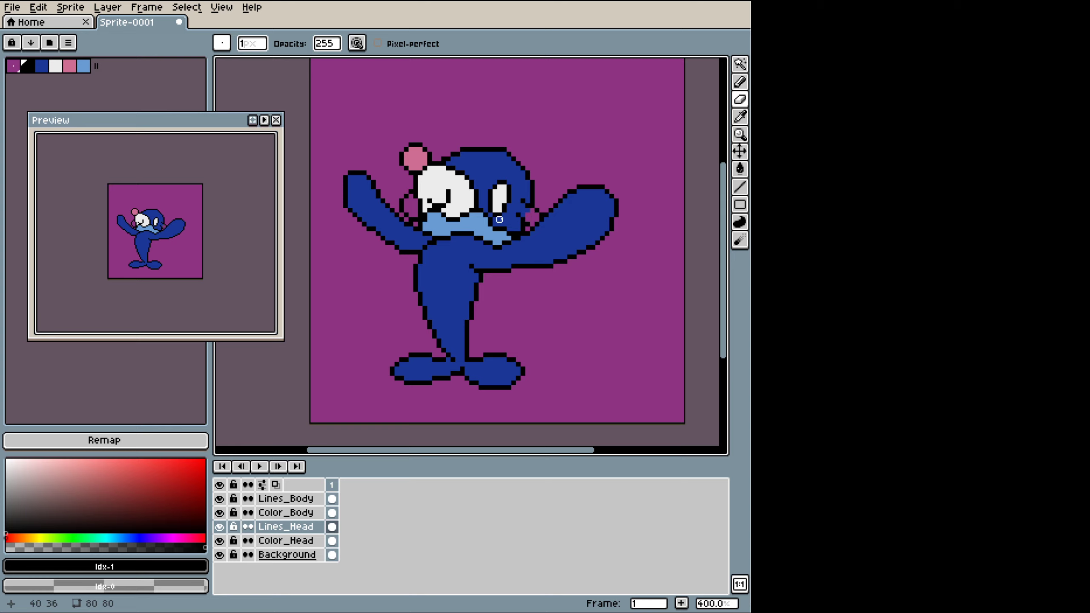
click(219, 513)
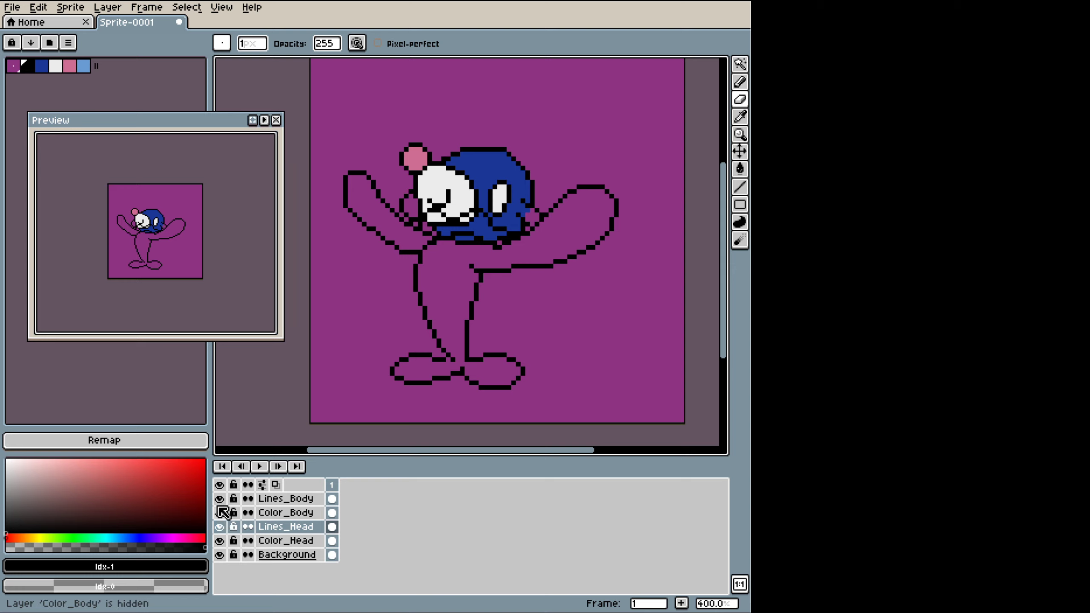
click(219, 499)
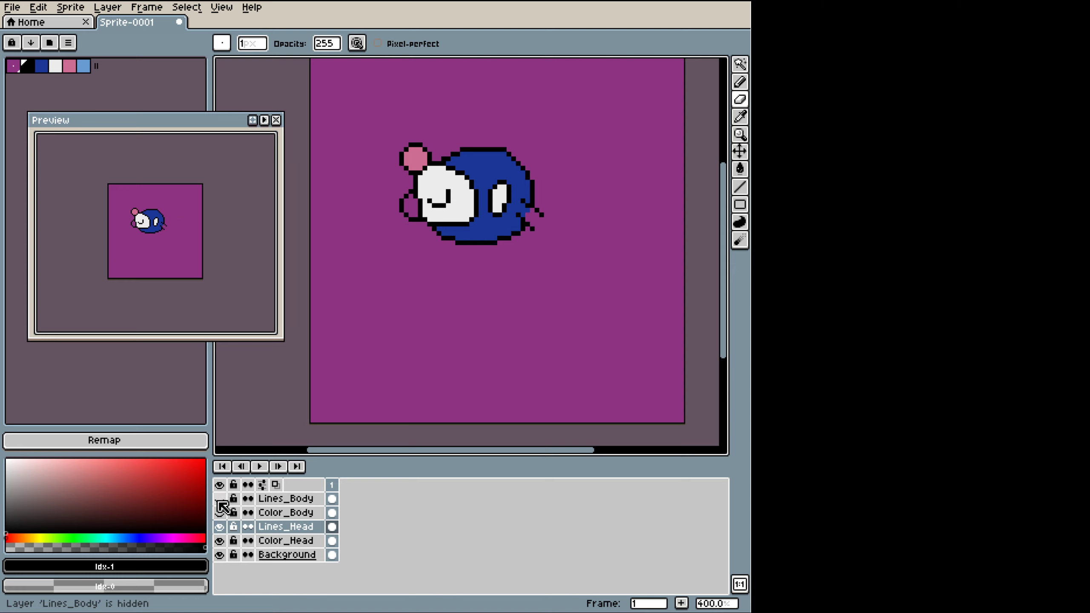
click(220, 499)
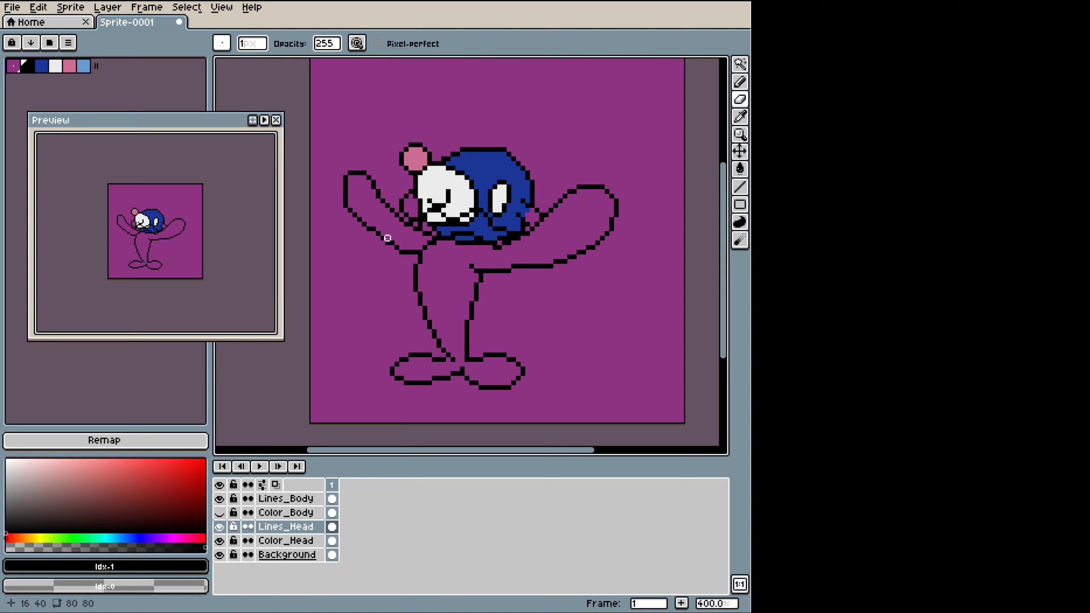
click(219, 512)
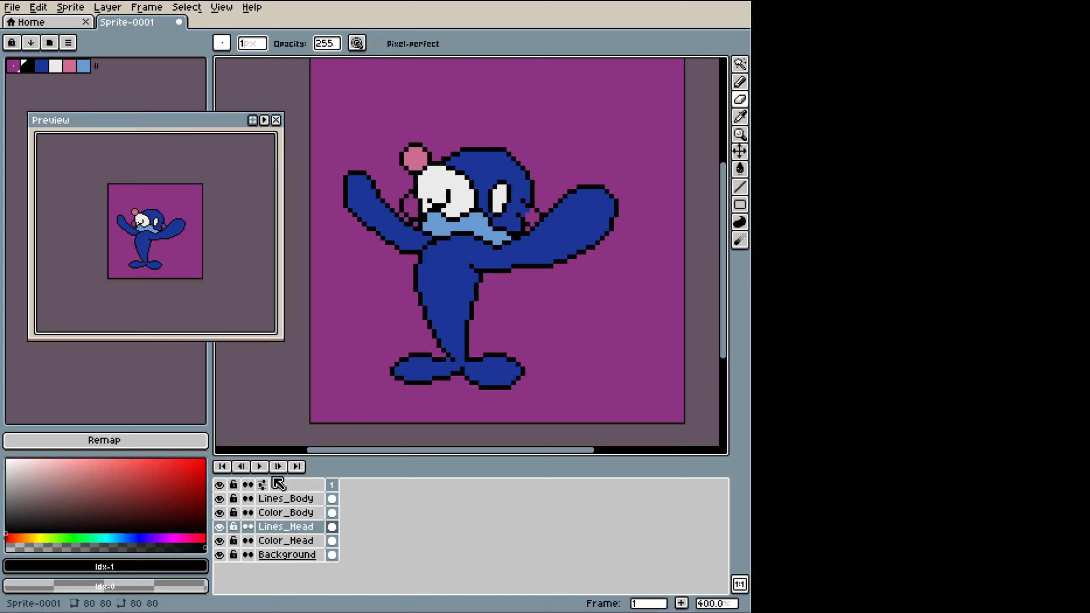
Step: On Color_Body, sample the dark blue and pencil it inside the loop left of the face and the head's lower-right detail
drag(284, 501, 284, 508)
click(297, 514)
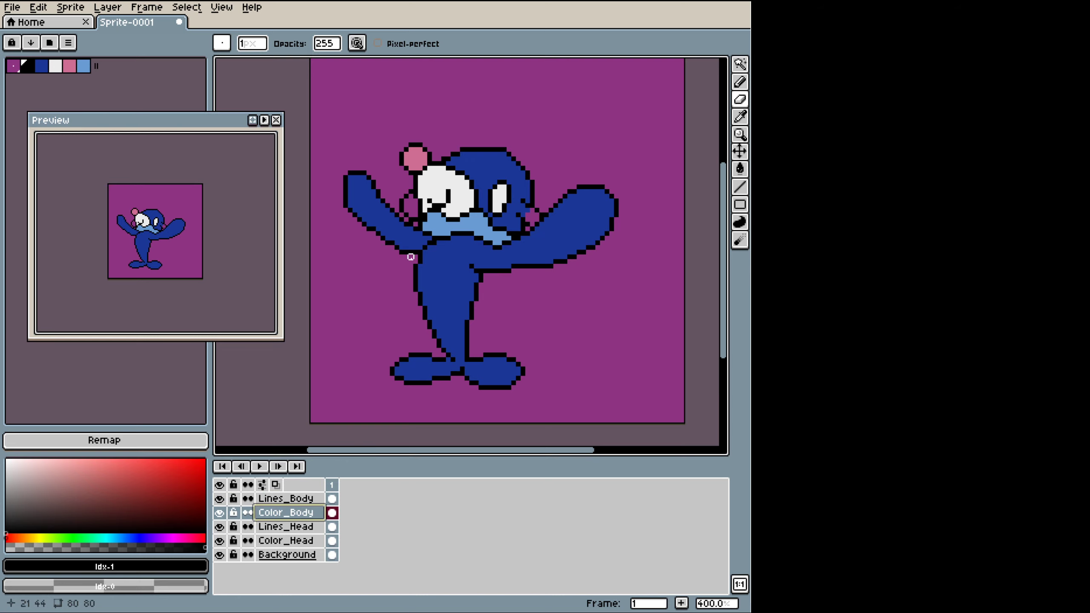
alt+click(420, 210)
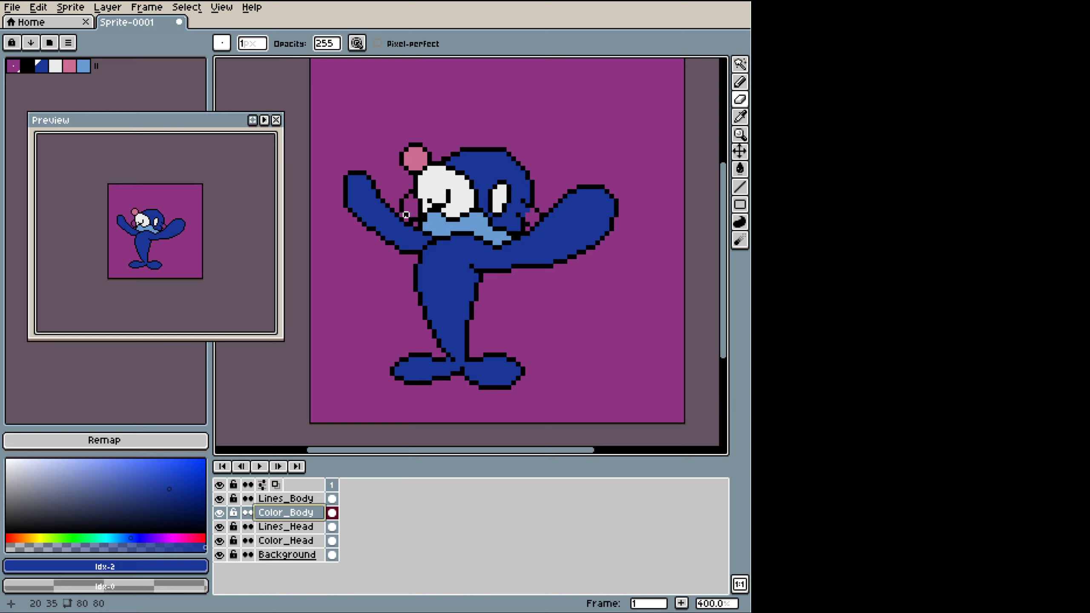
click(412, 213)
drag(412, 212, 407, 207)
click(412, 197)
drag(408, 206, 408, 202)
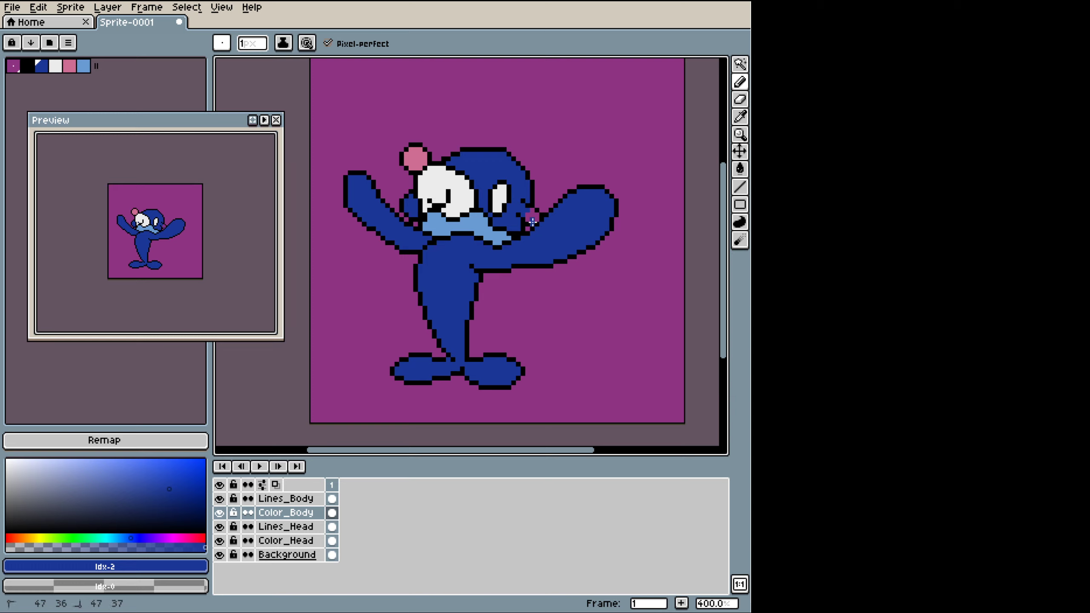
alt+click(504, 232)
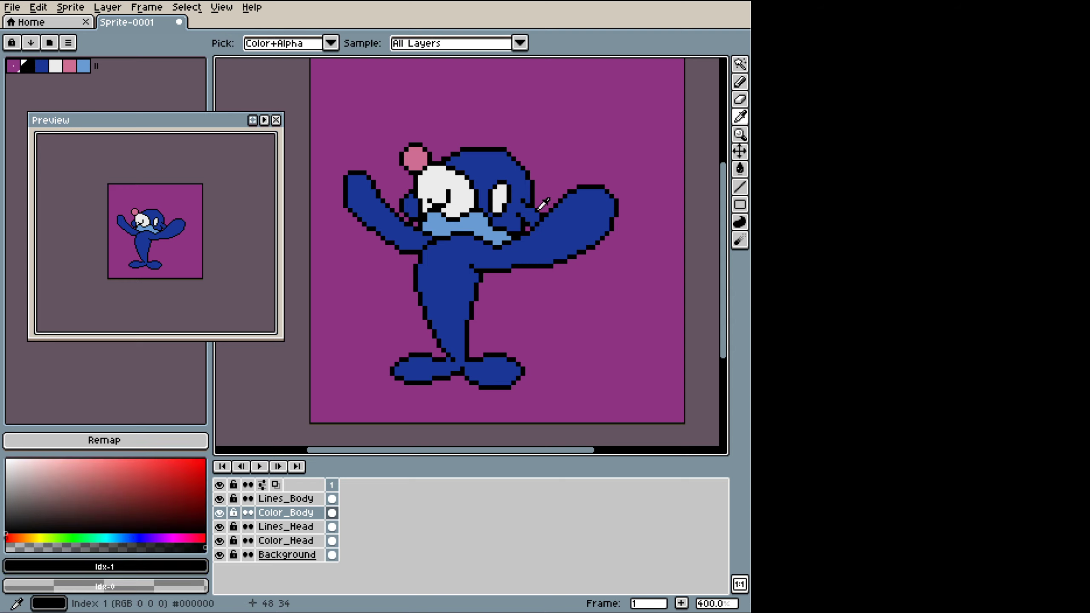
click(286, 499)
click(286, 513)
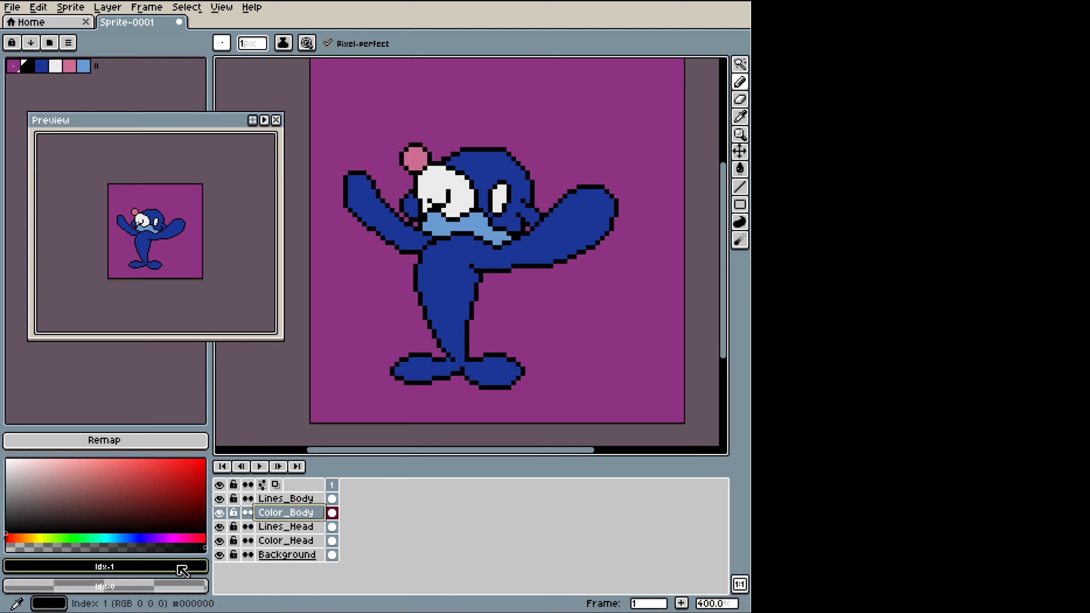
Step: Hide Lines_Body and erase the dark blue from the left loop and the lower-right head detail on Color_Body
click(220, 499)
click(218, 518)
click(218, 518)
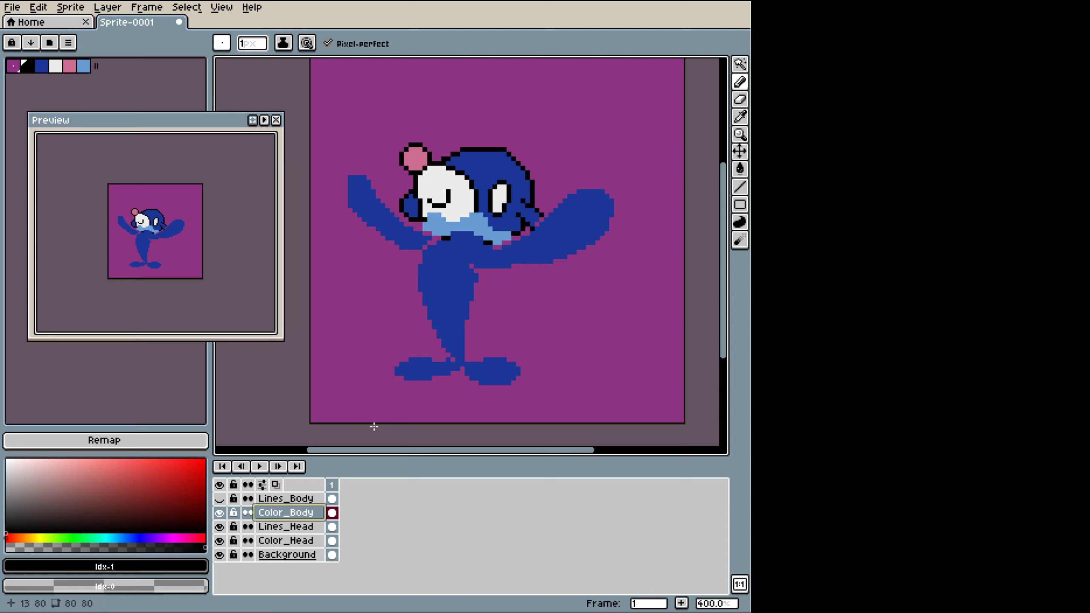
key(e)
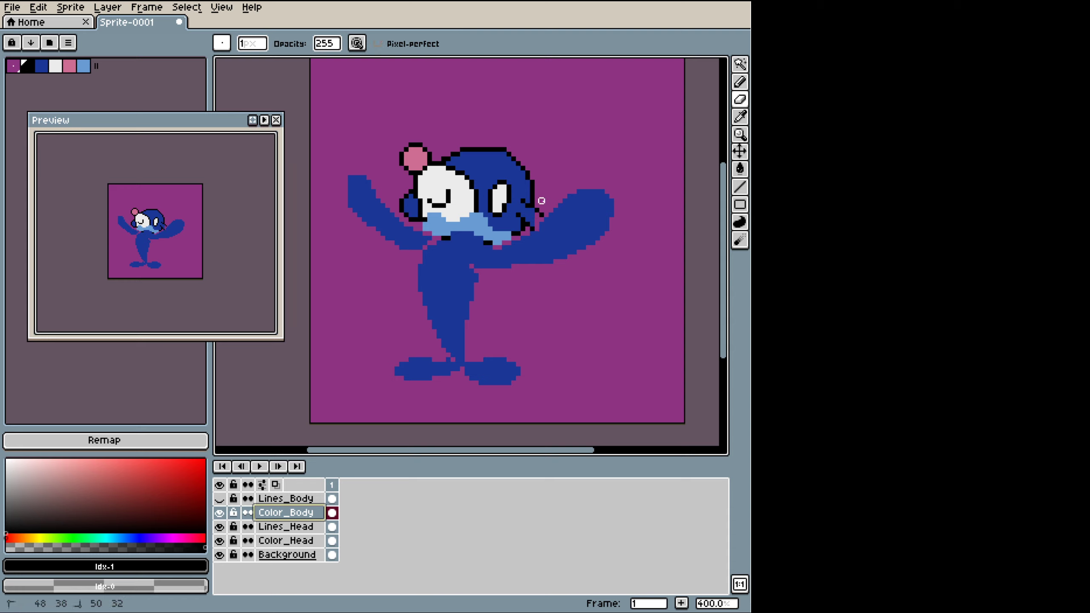
key(ctrl+z)
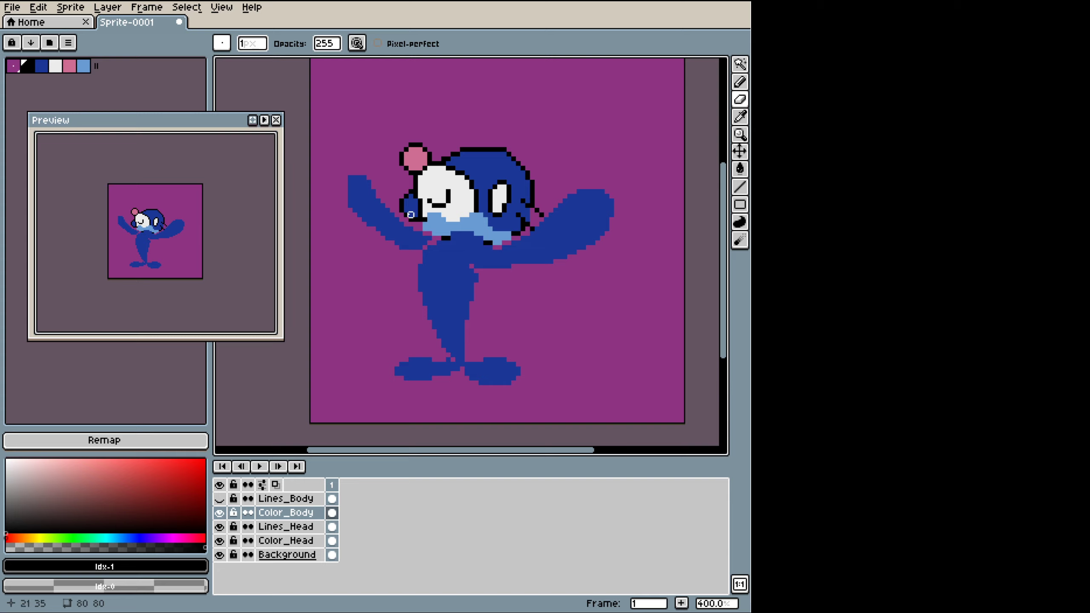
mouse_move(411, 219)
mouse_down()
mouse_move(410, 187)
mouse_move(406, 215)
mouse_up()
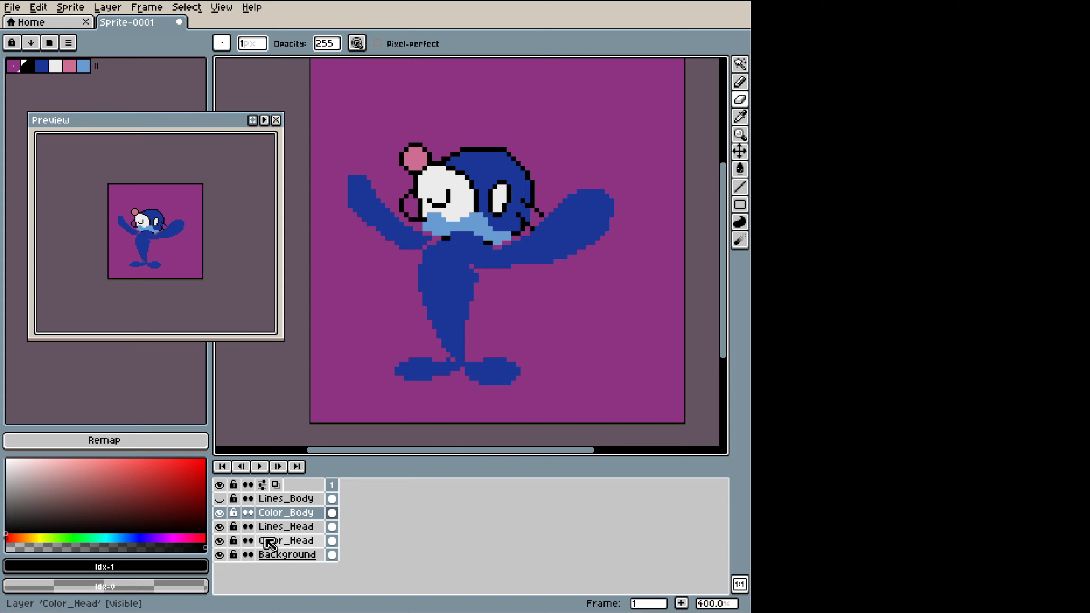
Step: On Color_Head, pencil the sampled dark blue inside the lower-right head detail and the left loop, and make Lines_Body visible again
click(279, 541)
key(i)
click(514, 185)
key(b)
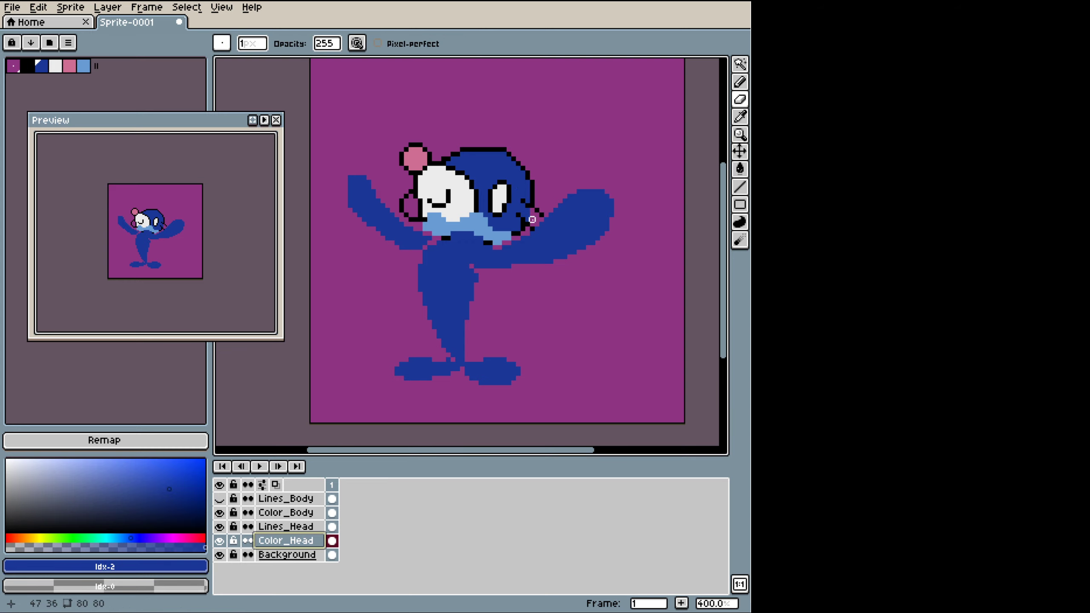
key(e)
drag(532, 224, 532, 219)
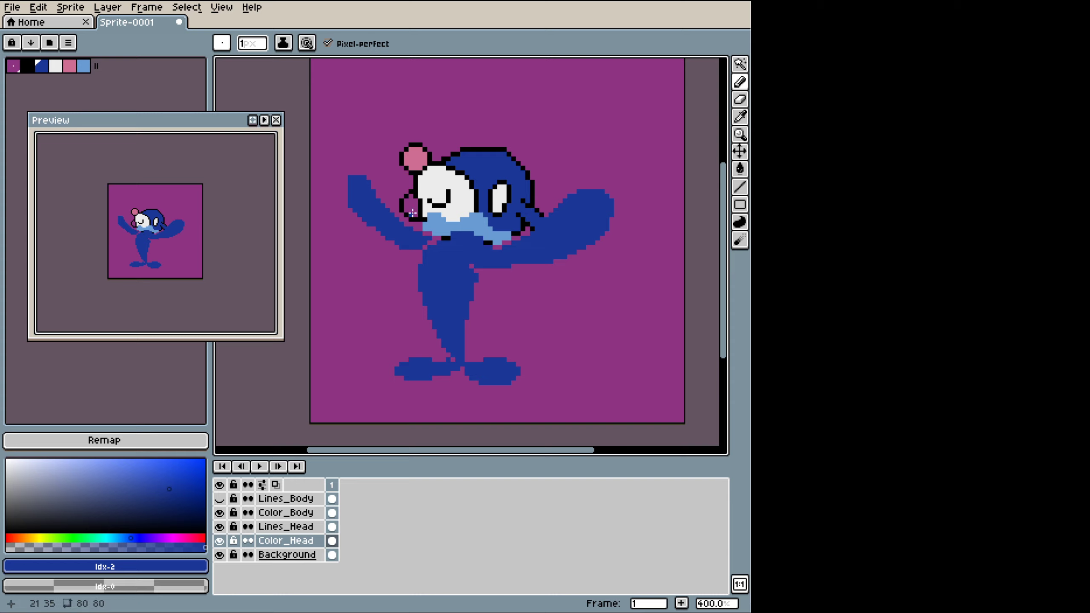
drag(415, 213, 409, 203)
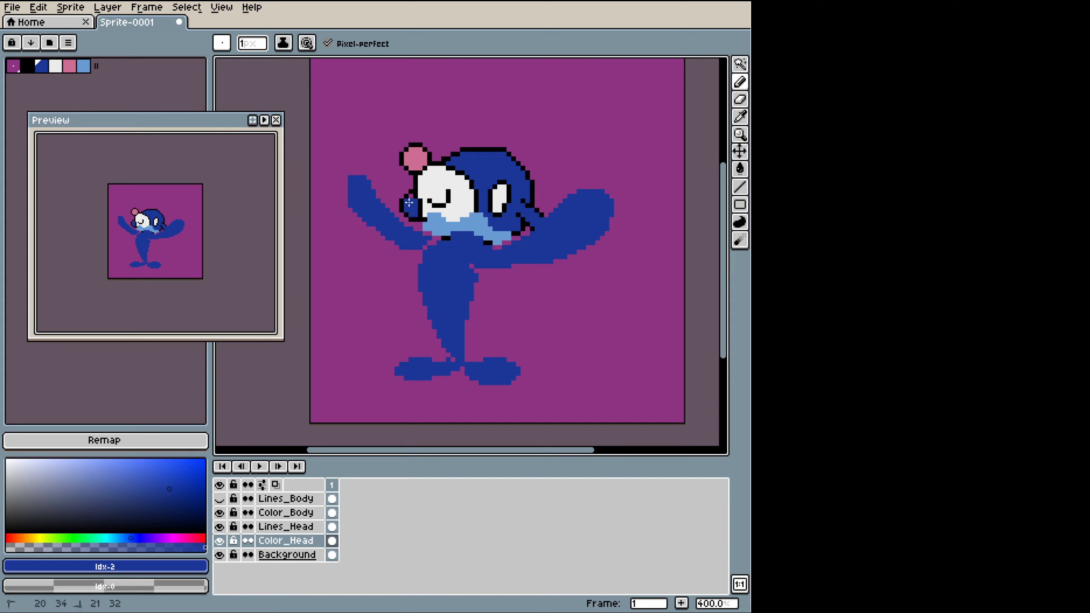
click(220, 498)
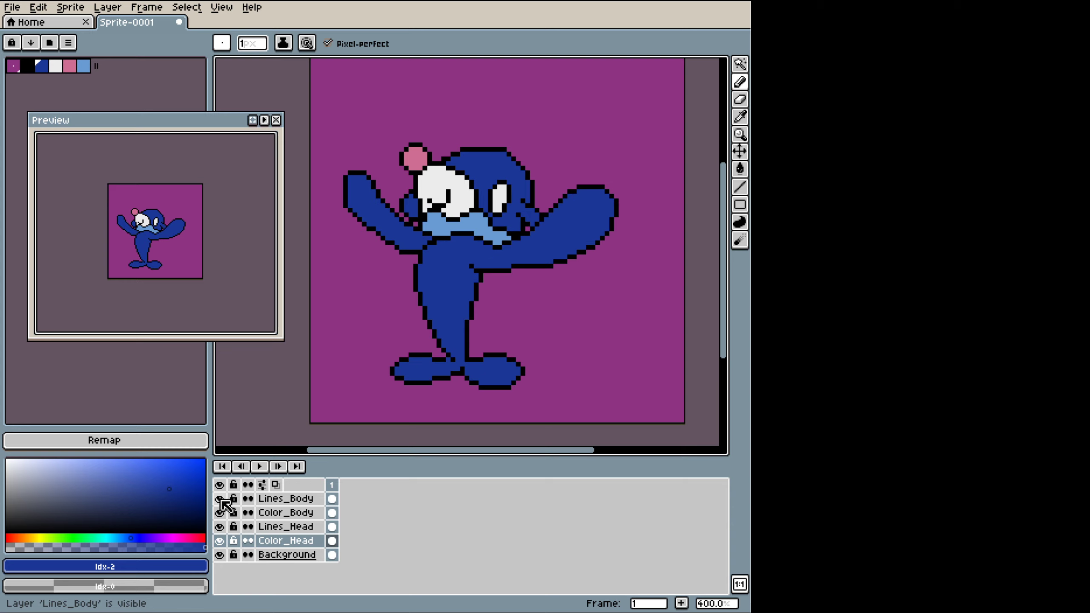
Step: On Lines_Head, sample the outline black and touch up the outline at the tip of the head's lower-right detail
click(253, 527)
key(i)
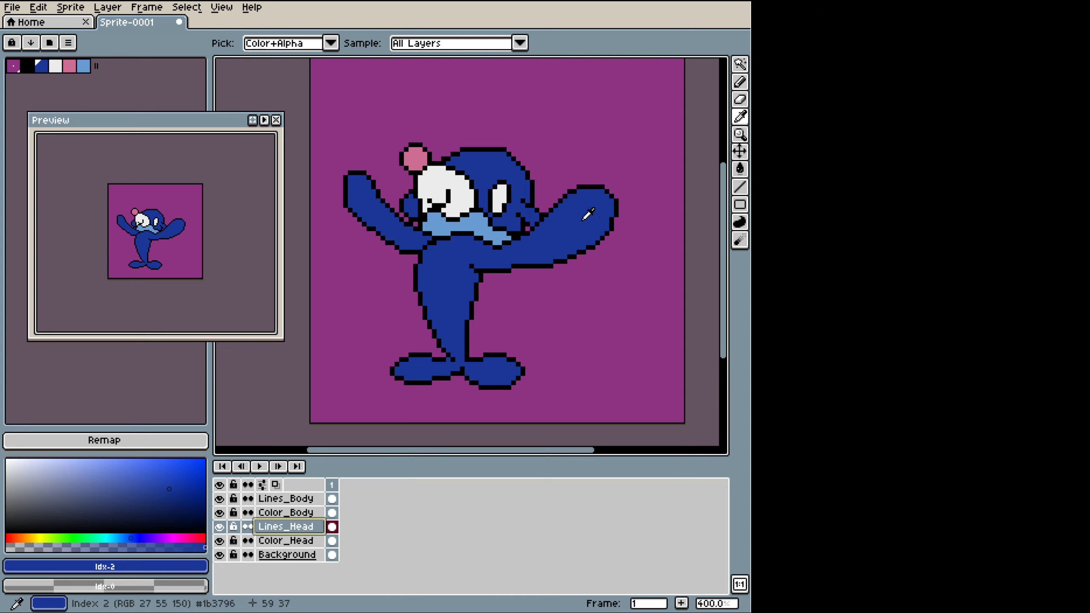
click(540, 209)
alt+click(541, 209)
key(b)
alt+click(541, 210)
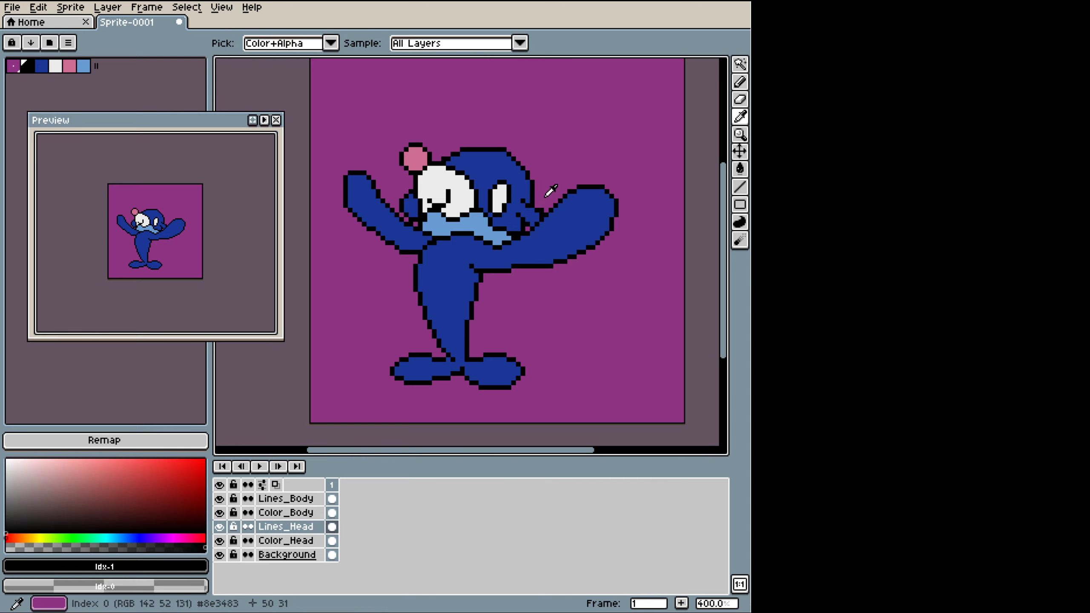
Step: Inspect the head's colouring with the Color_Head layer active, temporarily hiding the Lines_Body and Color_Body layers
alt+click(543, 207)
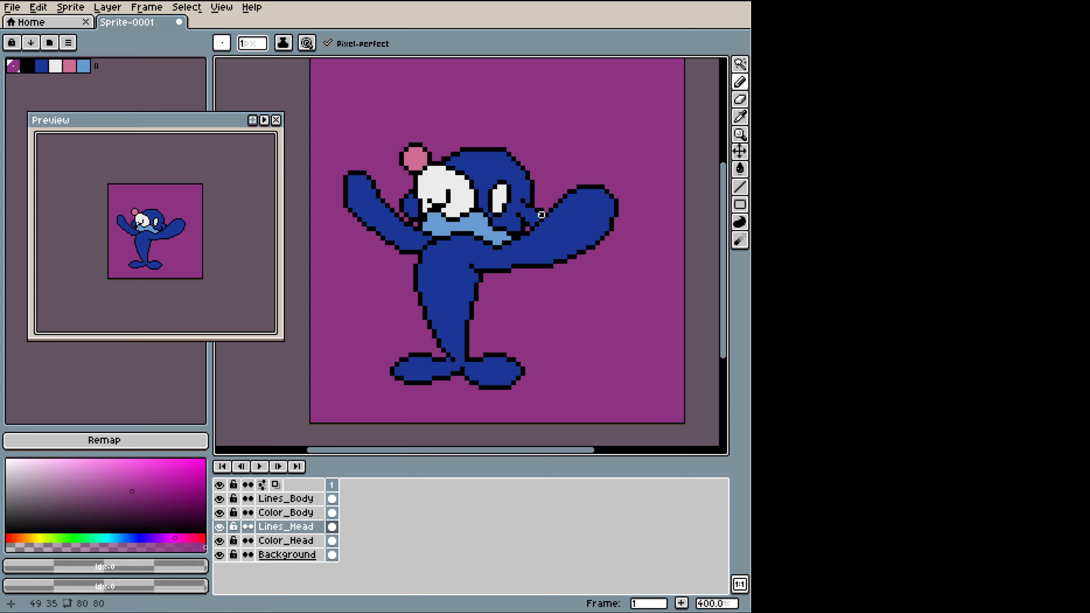
click(275, 540)
alt+click(548, 206)
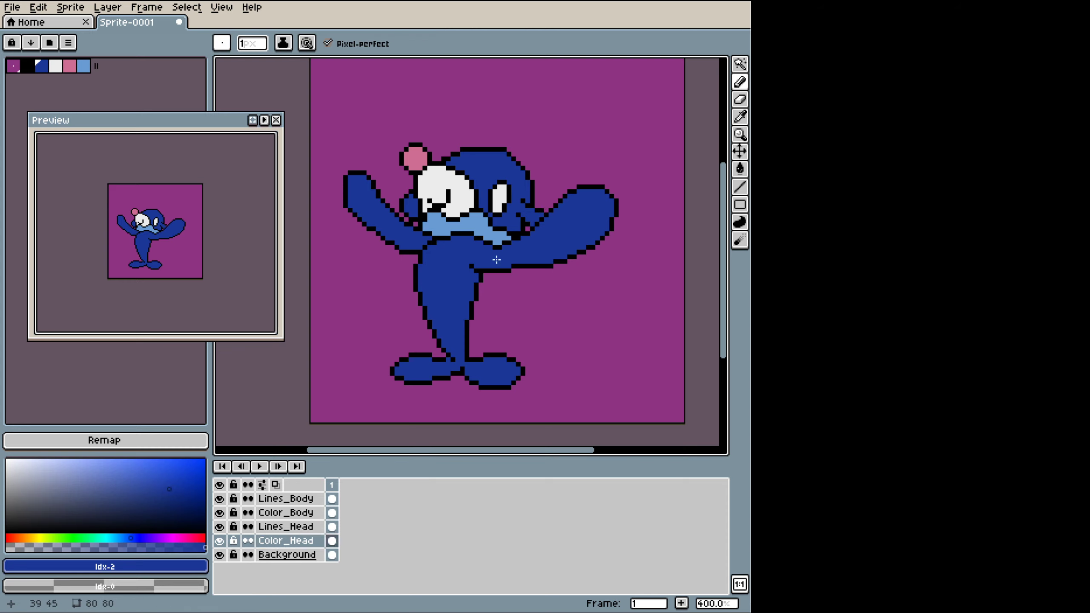
click(220, 499)
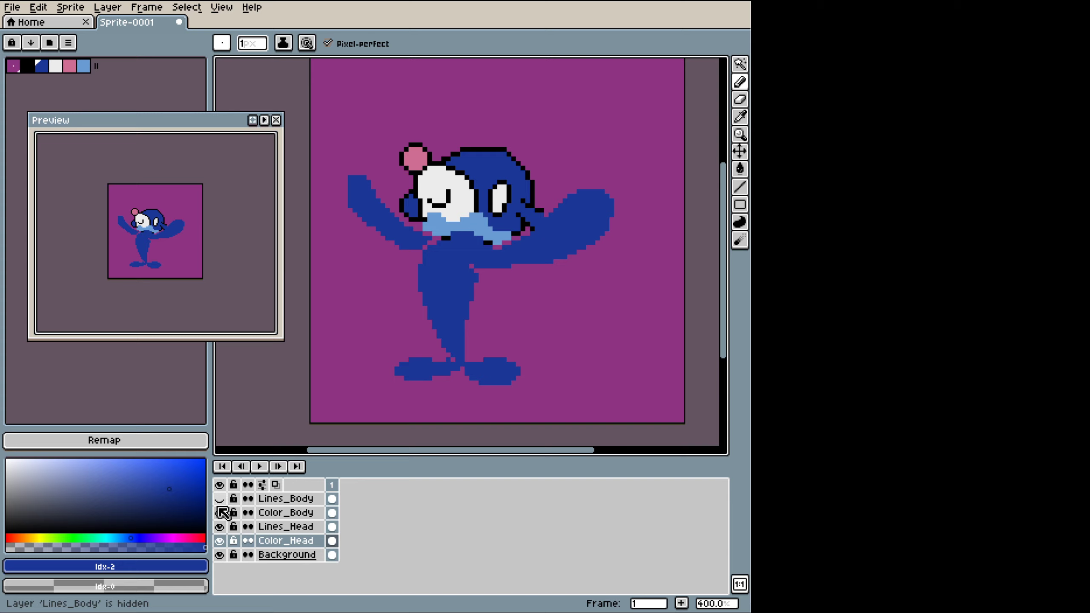
click(219, 513)
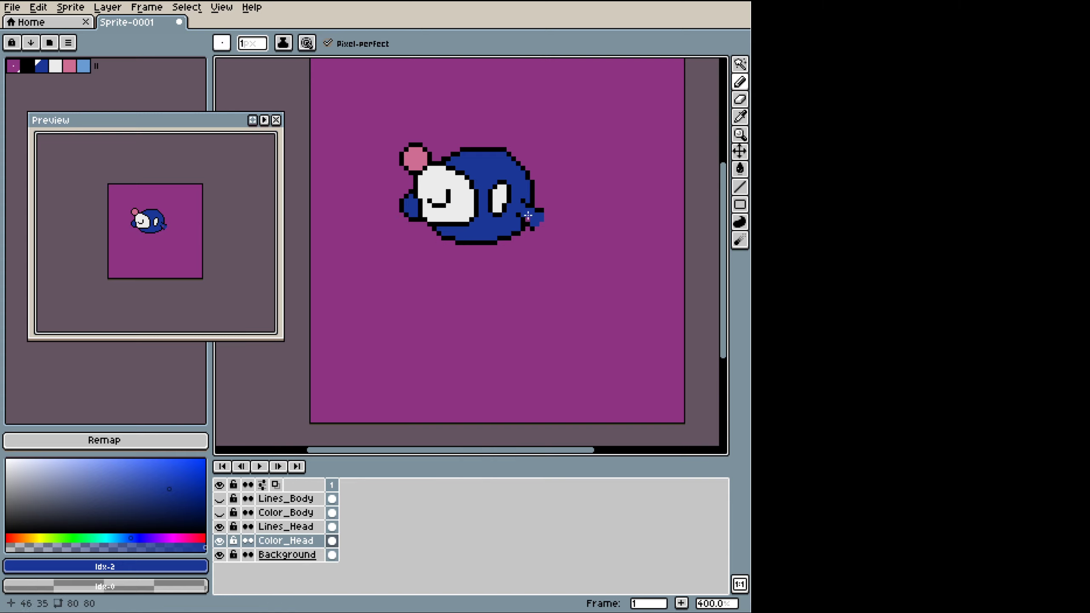
click(219, 512)
click(220, 499)
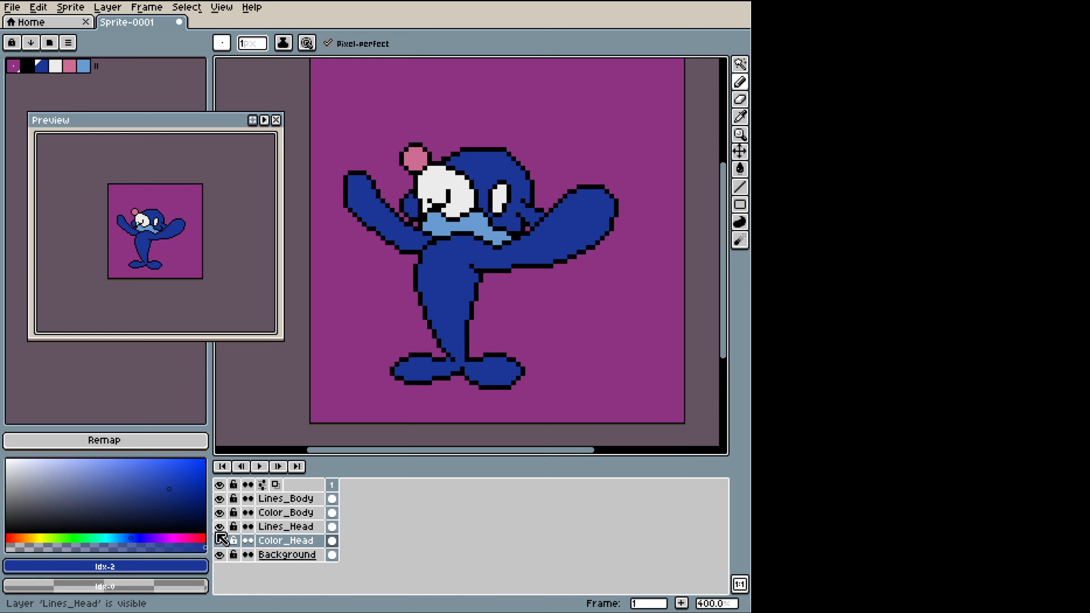
Step: Remove the stray blue pixels beside the head from the Color_Body layer, hiding both head layers while cleaning and showing them again
drag(218, 533, 218, 541)
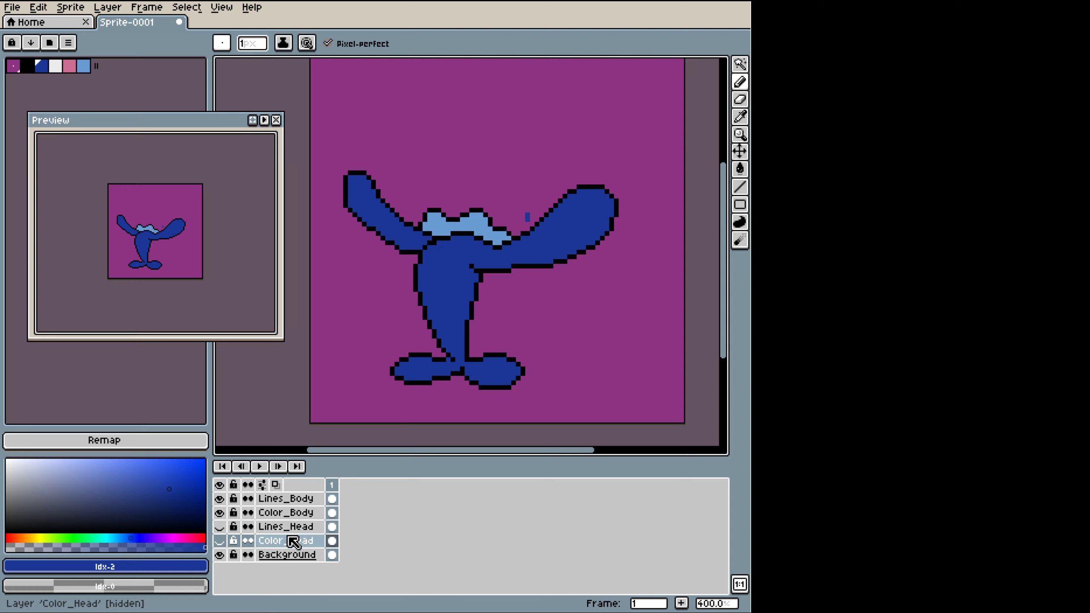
click(276, 516)
alt+click(523, 196)
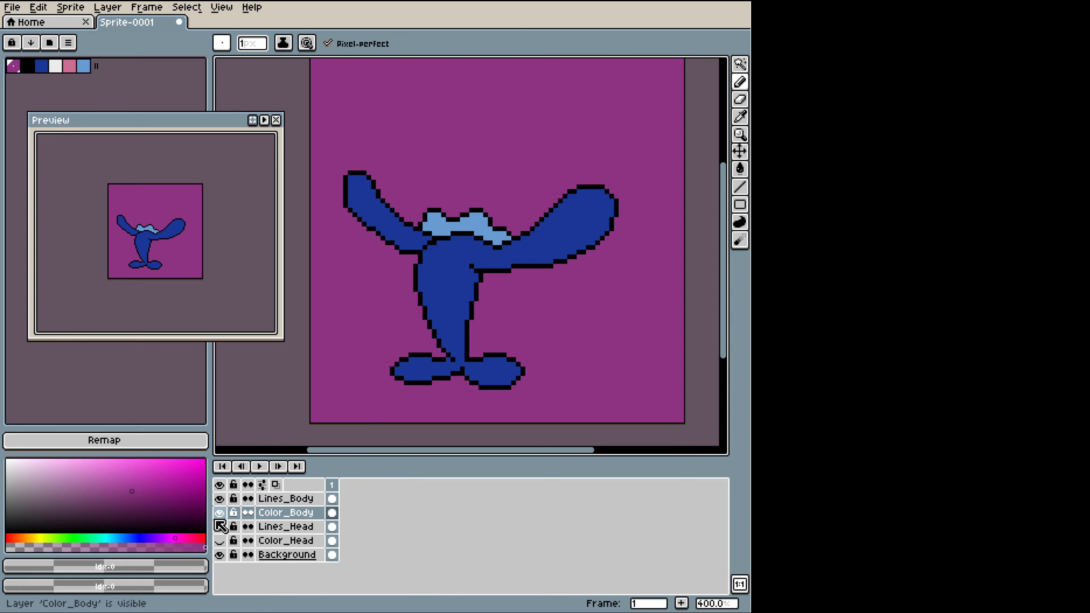
drag(219, 541, 219, 526)
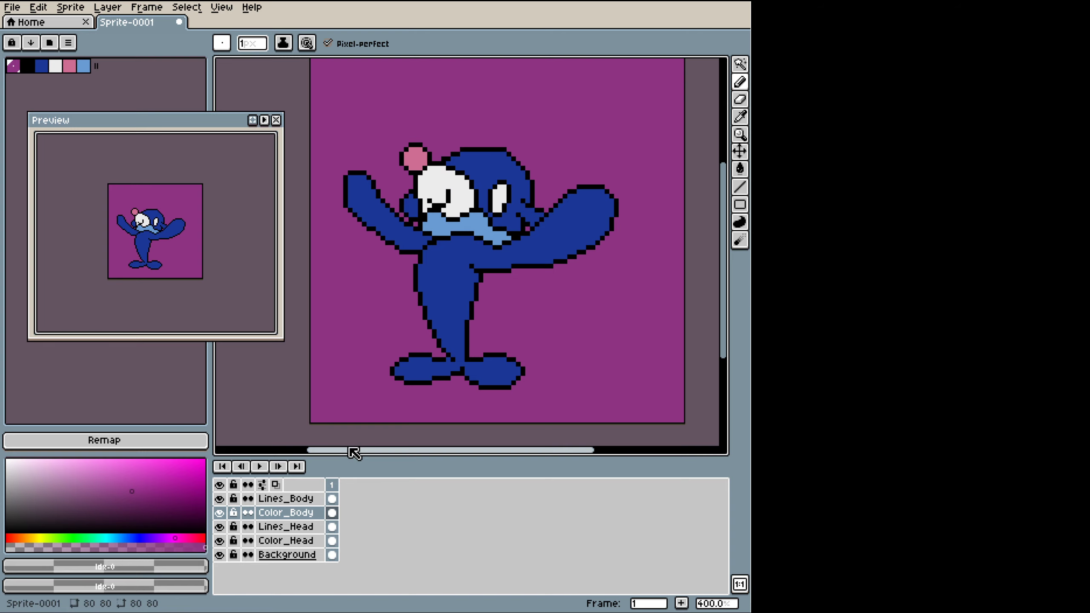
Step: Save the sprite as 728_Popplio in the Barovo folder inside Pictures
key(ctrl+s)
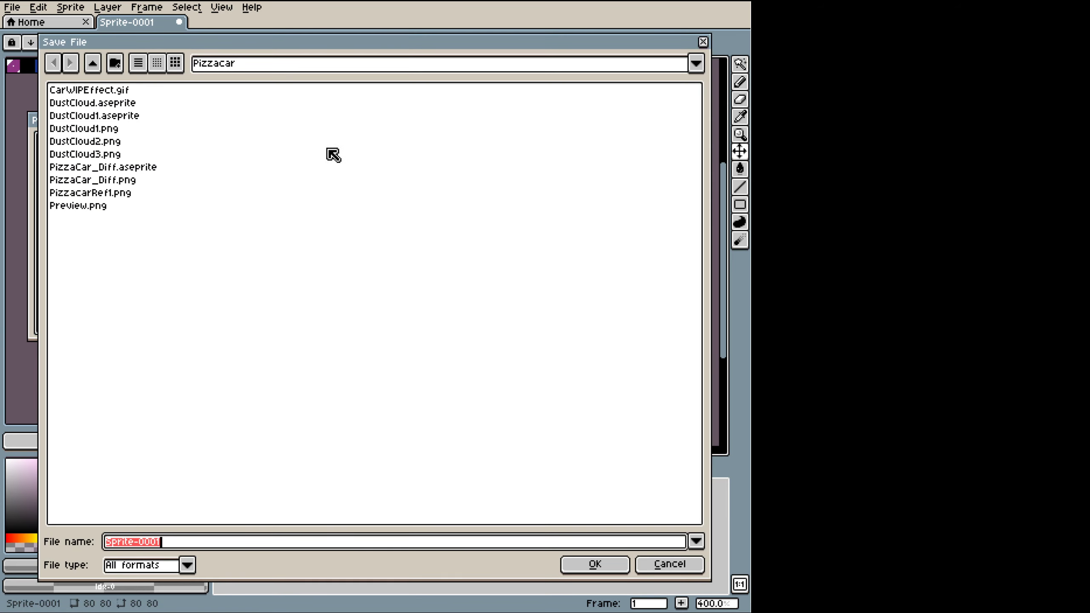
click(94, 63)
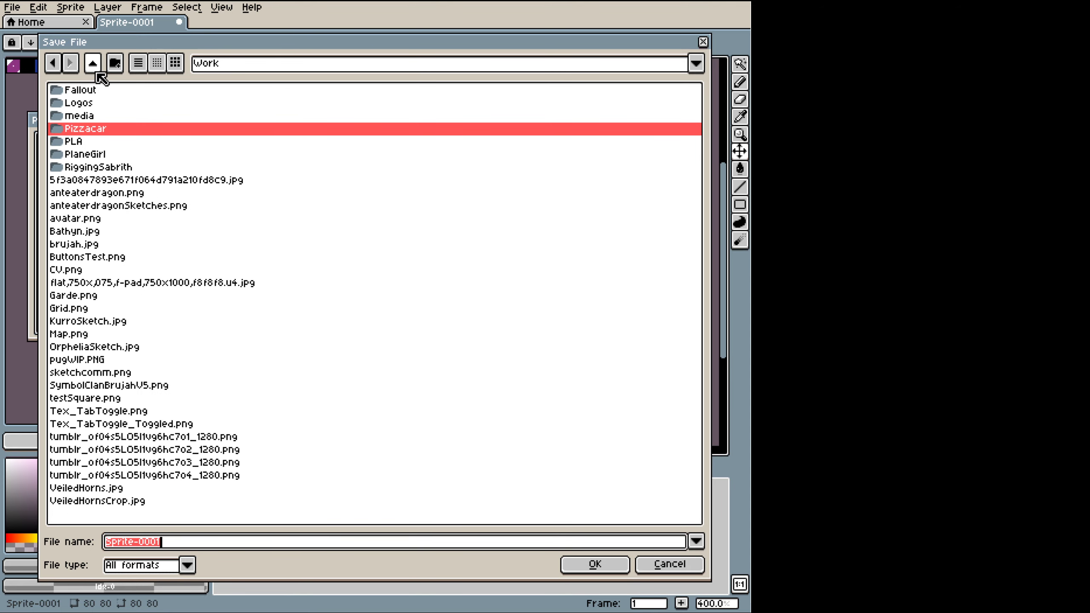
click(93, 64)
click(83, 103)
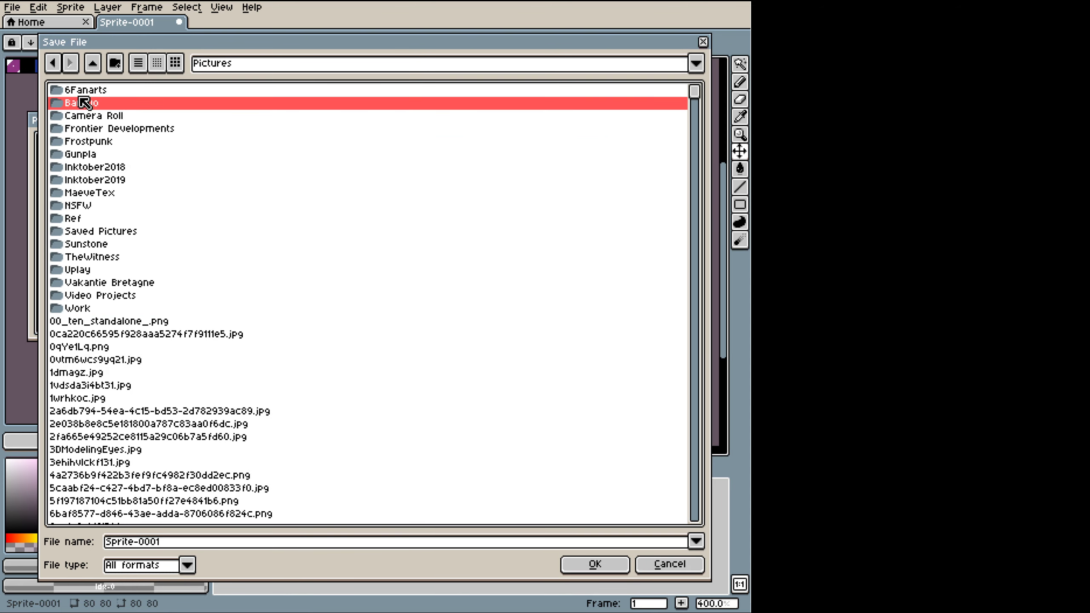
double_click(84, 103)
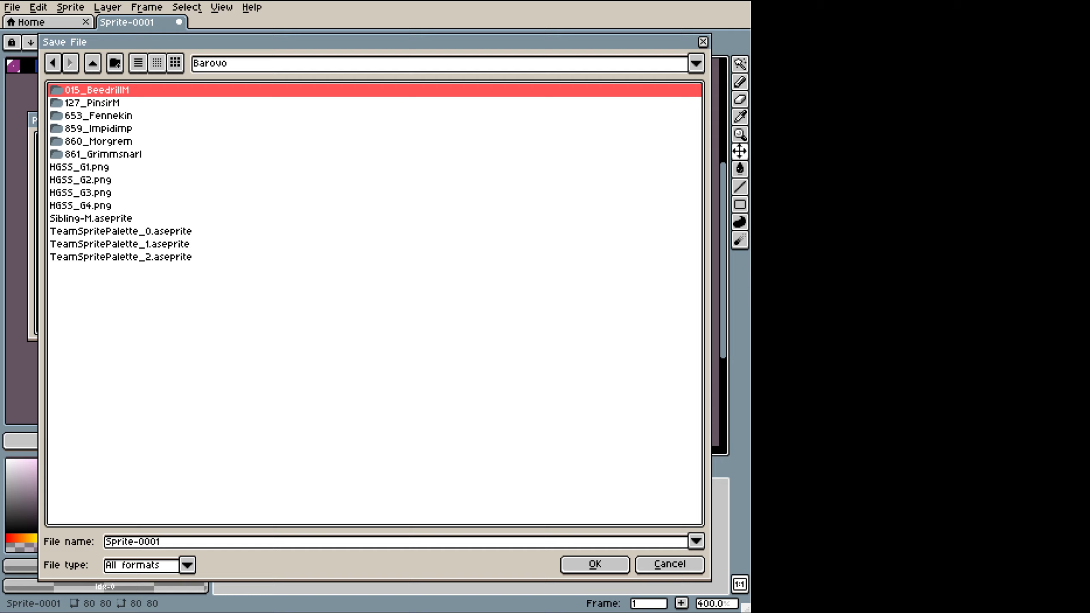
click(232, 543)
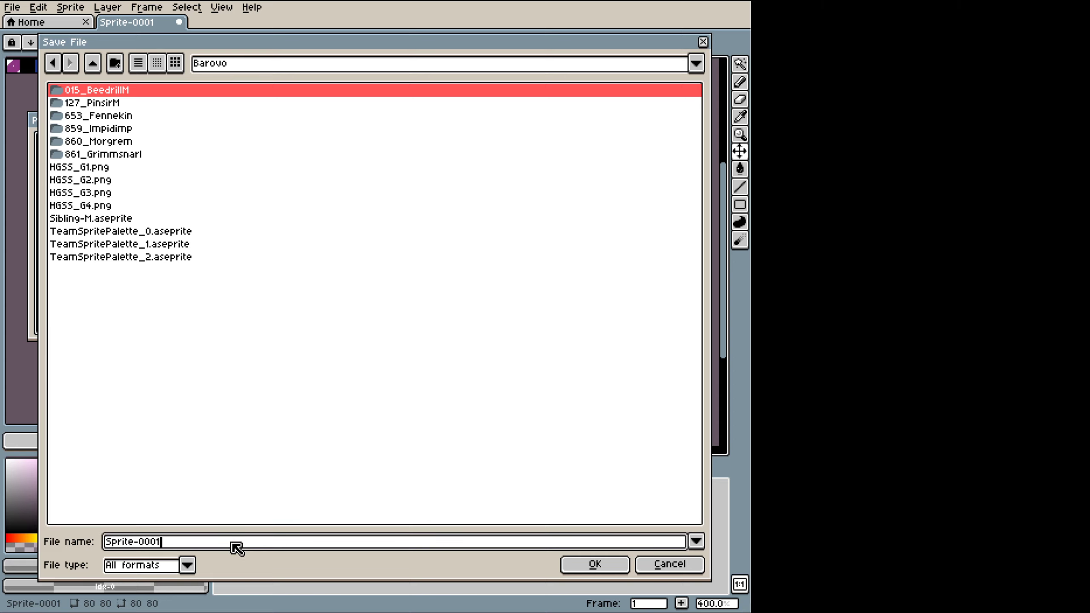
double_click(236, 547)
text(728_Popplio)
key(Return)
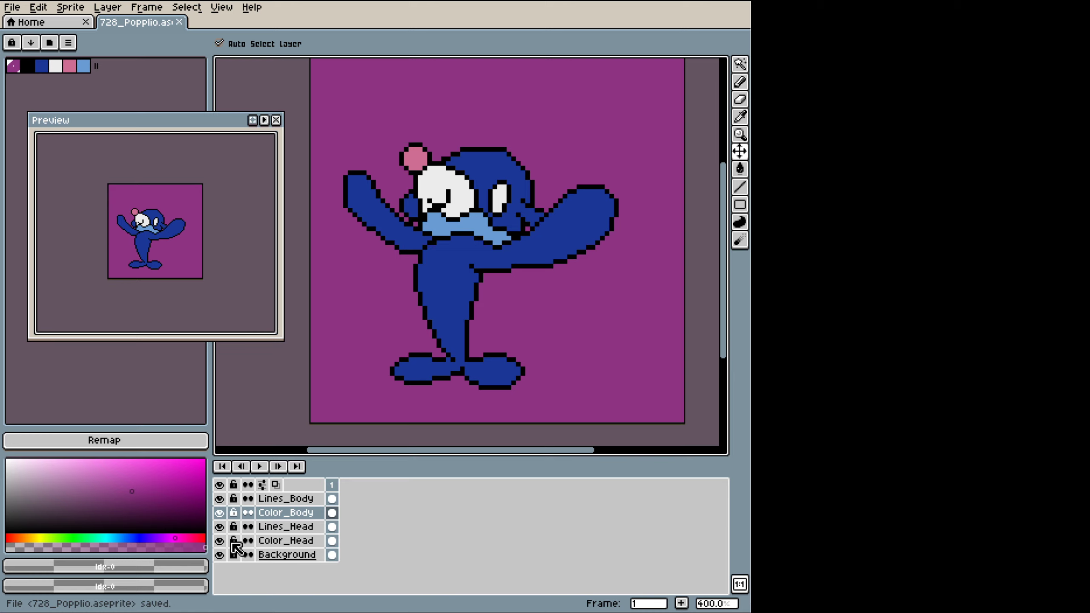
Step: Save the sprite again, start saving it under another name, and create a folder named 728_Popplio inside Barovo
click(11, 7)
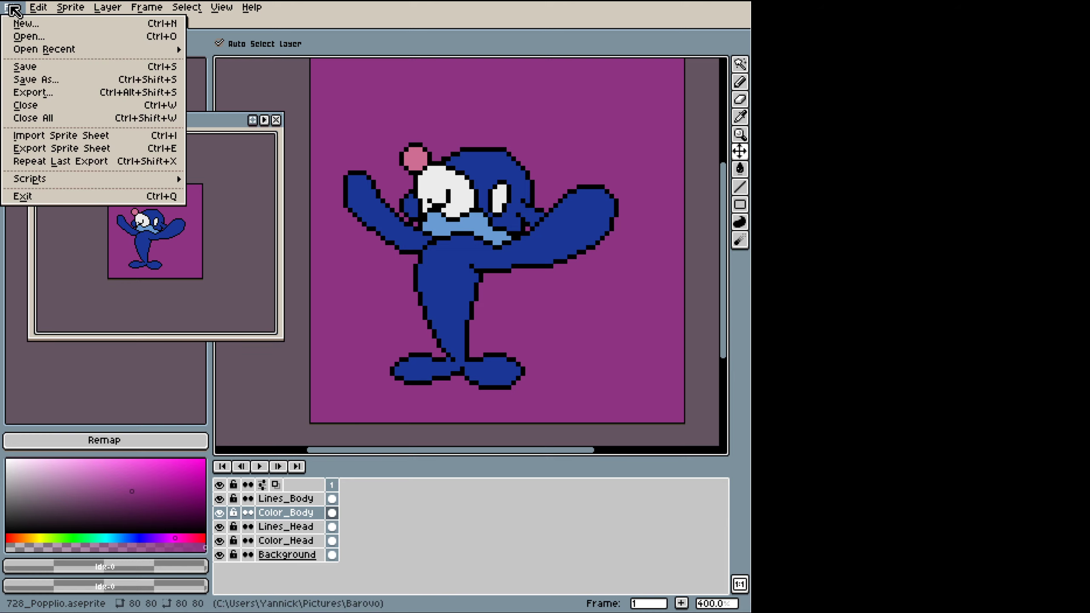
click(26, 67)
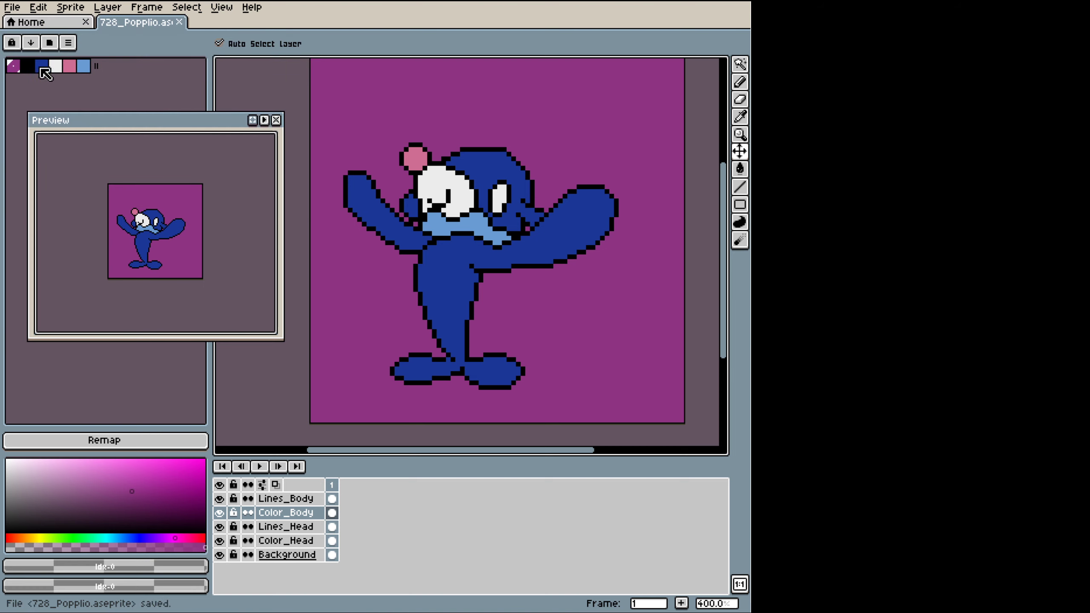
click(11, 7)
click(31, 81)
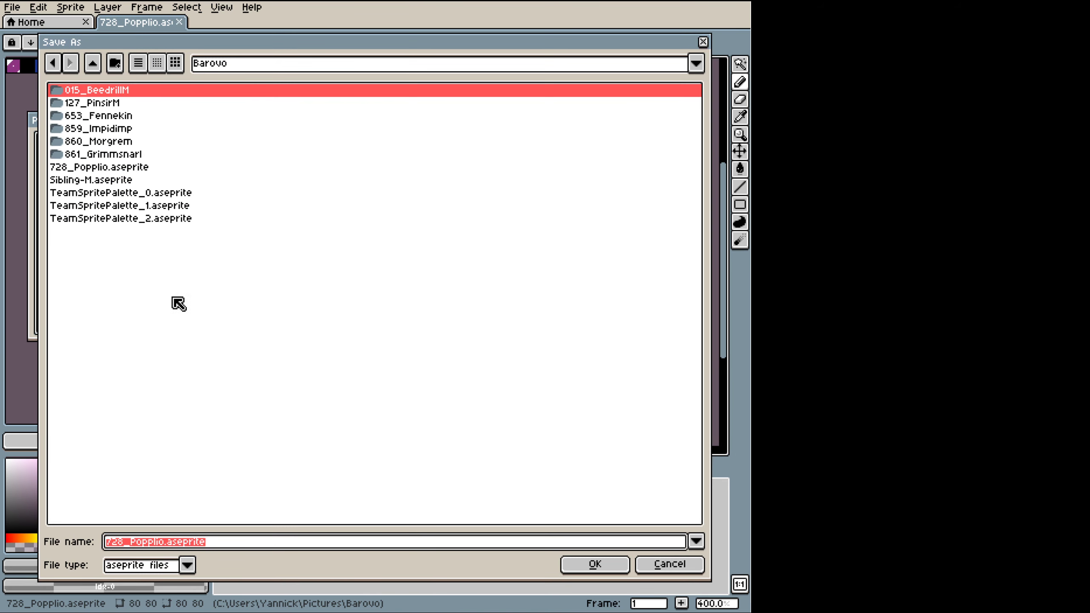
click(115, 62)
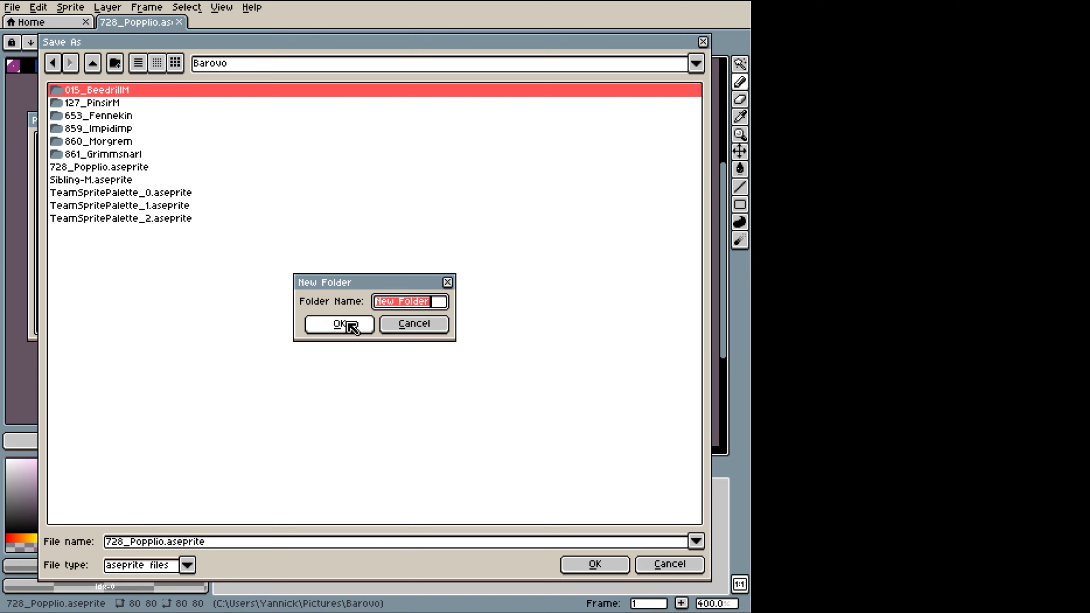
text(728_Popplio)
click(350, 325)
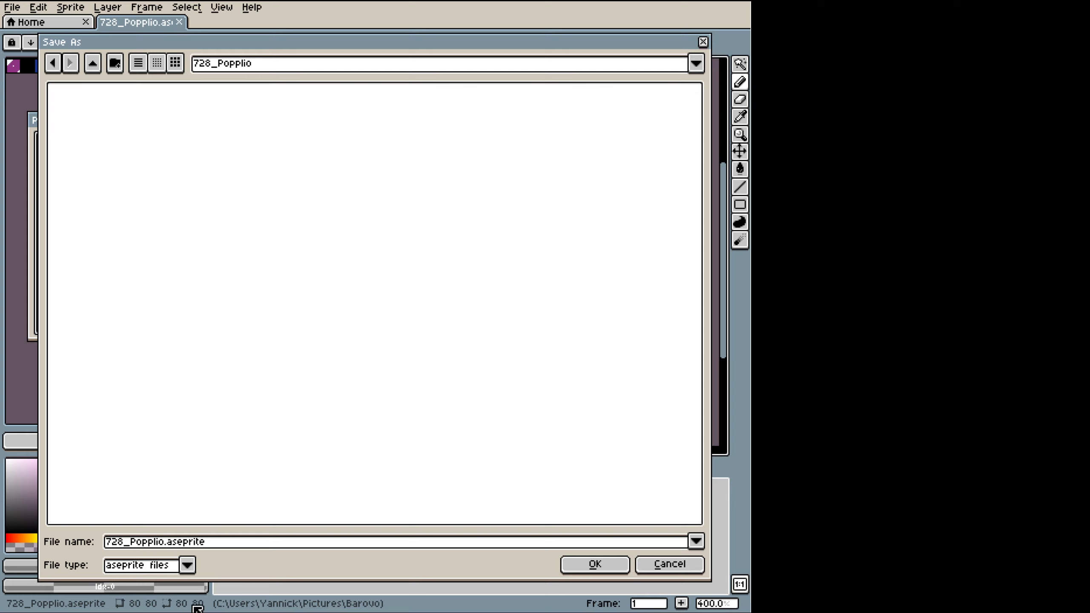
Step: Save the sprite as Popplio_Battle in the 728_Popplio folder
click(243, 544)
key(shift+Home)
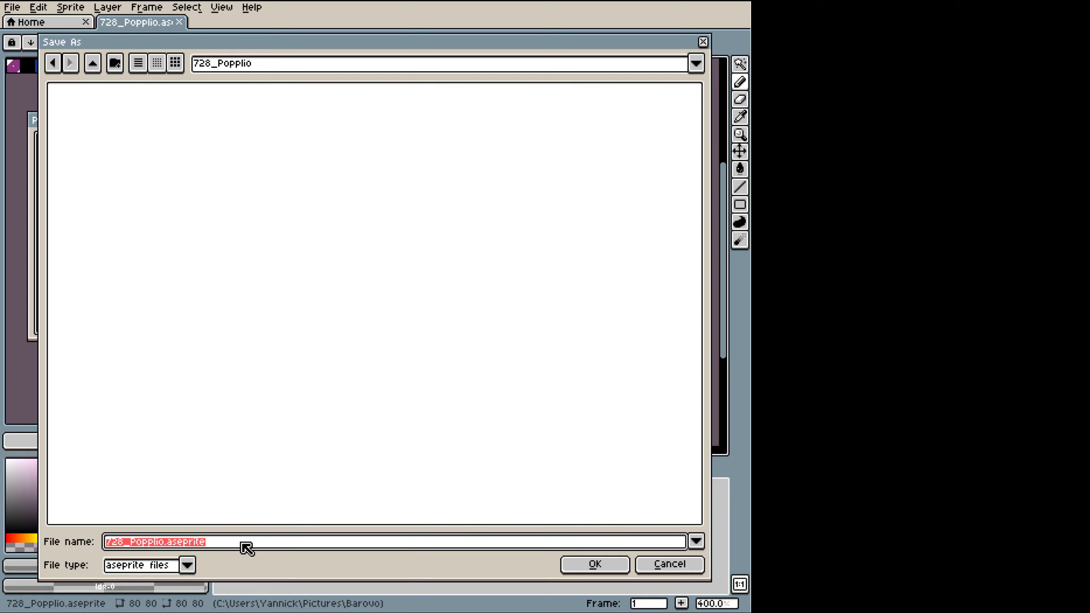
text(Po)
text(attle)
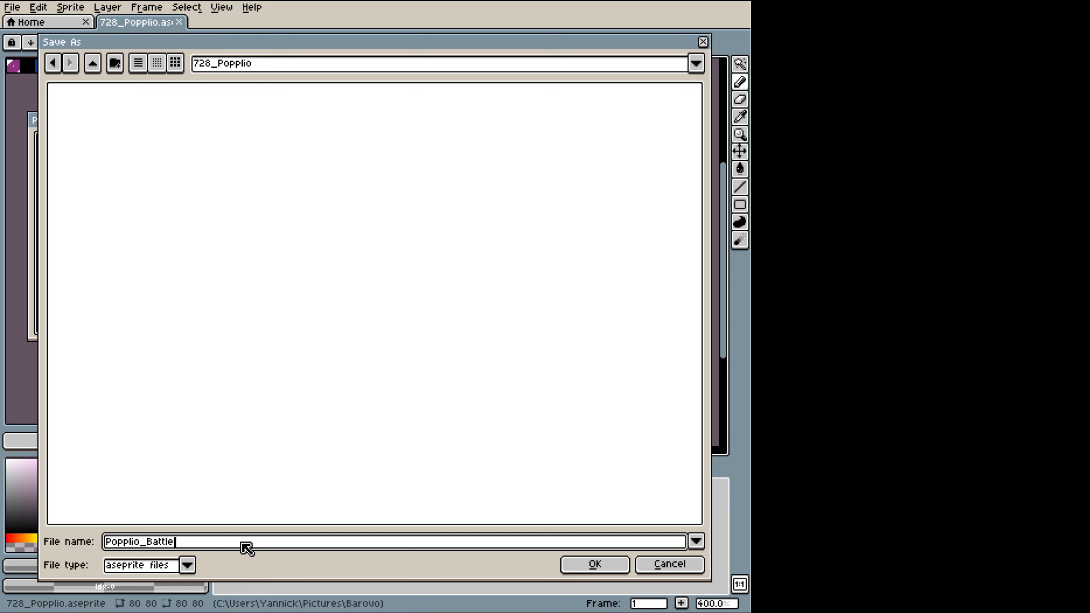
key(Return)
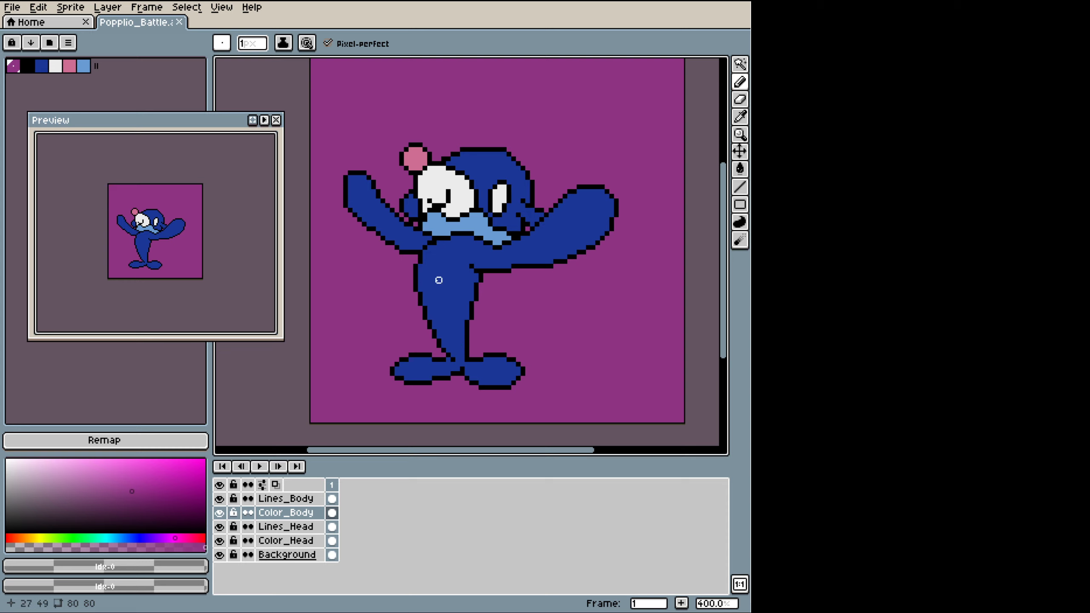
Step: Sample the body's blue, darken it to HSV 226°, 89%, 46%, and add the shade to the palette as the active colour
key(i)
click(454, 247)
key(b)
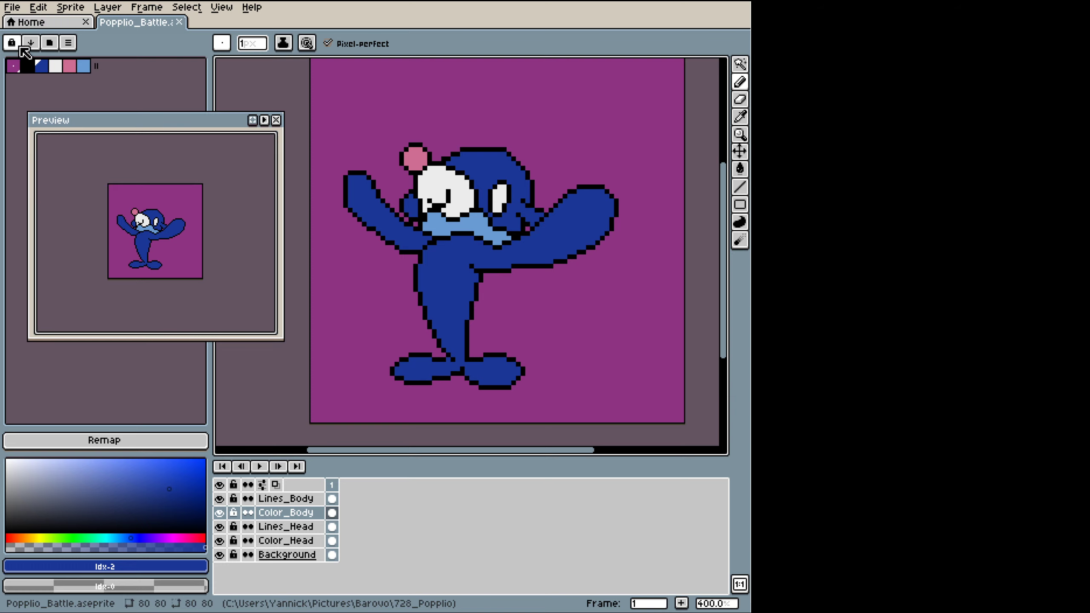
click(182, 494)
click(183, 499)
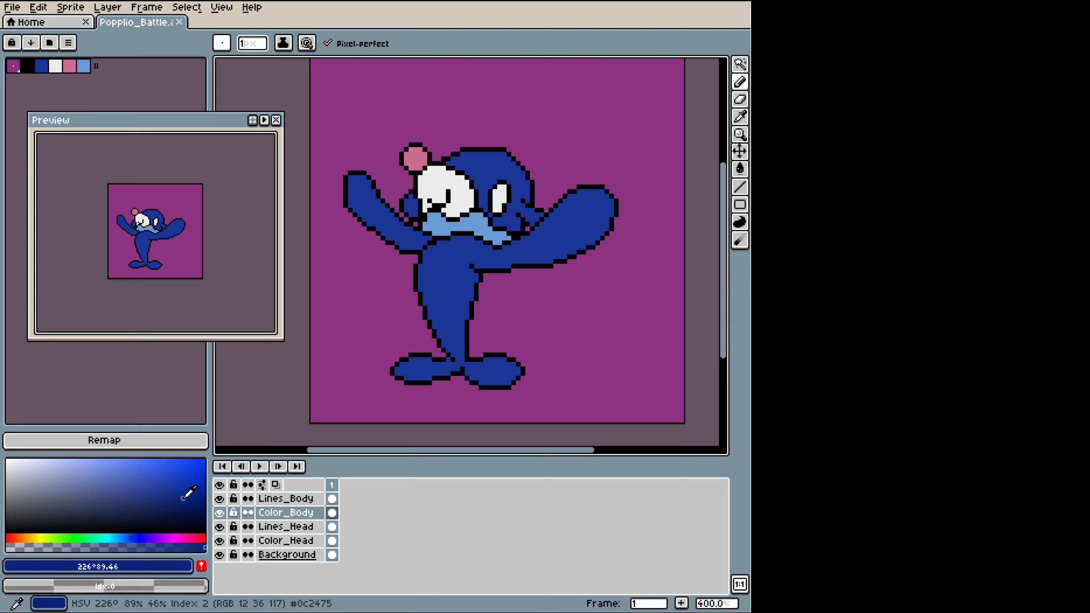
click(202, 566)
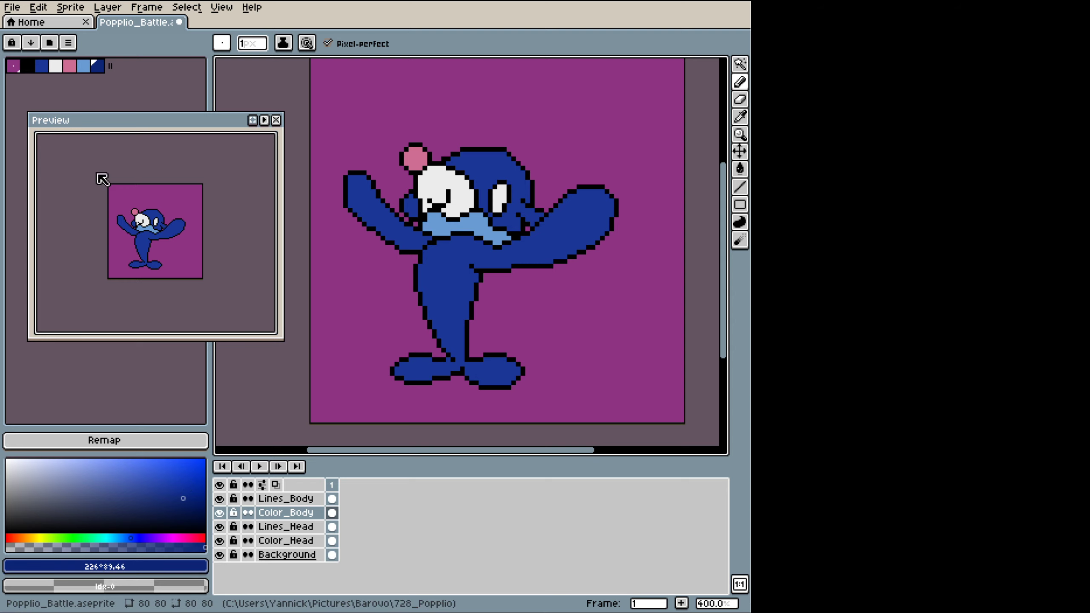
click(98, 67)
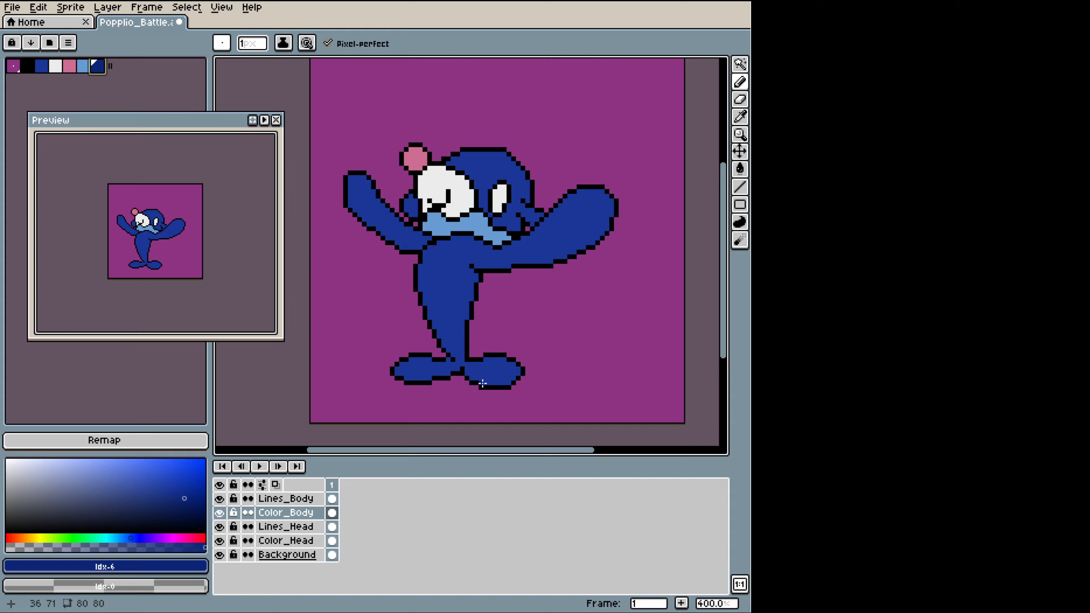
Step: Draw dark blue shadows along the undersides of both feet and across the chest beneath the light blue collar
mouse_move(502, 384)
mouse_down()
mouse_move(462, 365)
mouse_move(481, 380)
mouse_up()
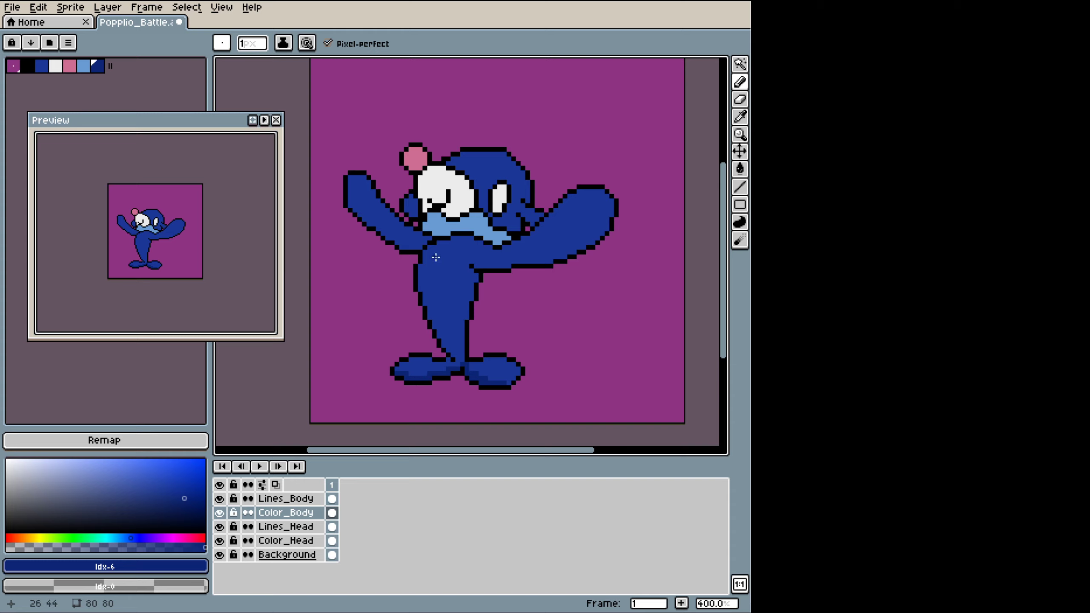
mouse_move(432, 251)
mouse_down()
mouse_move(458, 244)
mouse_move(444, 256)
mouse_move(469, 258)
mouse_move(477, 245)
mouse_move(462, 258)
mouse_move(490, 268)
mouse_move(546, 226)
mouse_move(500, 248)
mouse_up()
click(467, 248)
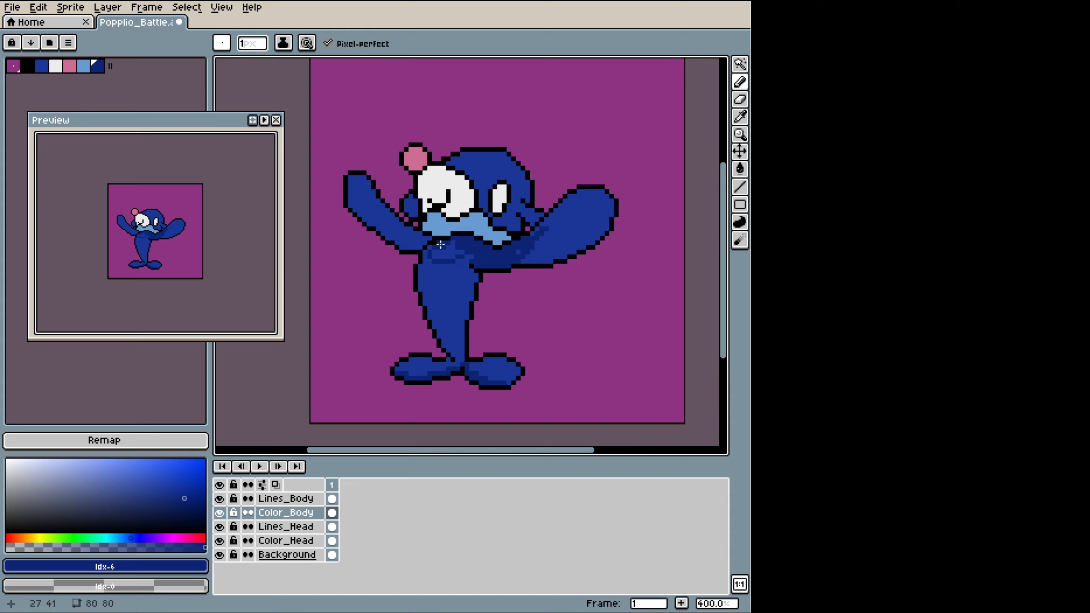
drag(428, 252, 448, 255)
Step: Outline and fill the right arm's shadow in dark blue, fill the gap in the chest shadow, and undo the last stray edits
mouse_move(556, 223)
mouse_down()
mouse_move(593, 199)
mouse_move(610, 213)
mouse_move(581, 203)
mouse_move(609, 213)
mouse_up()
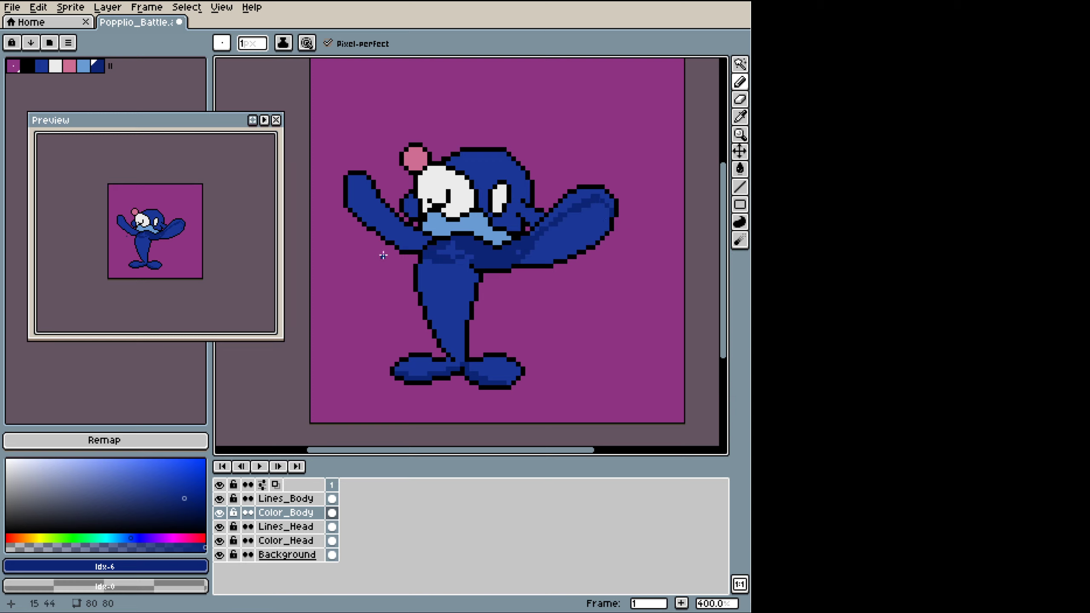
key(g)
click(563, 232)
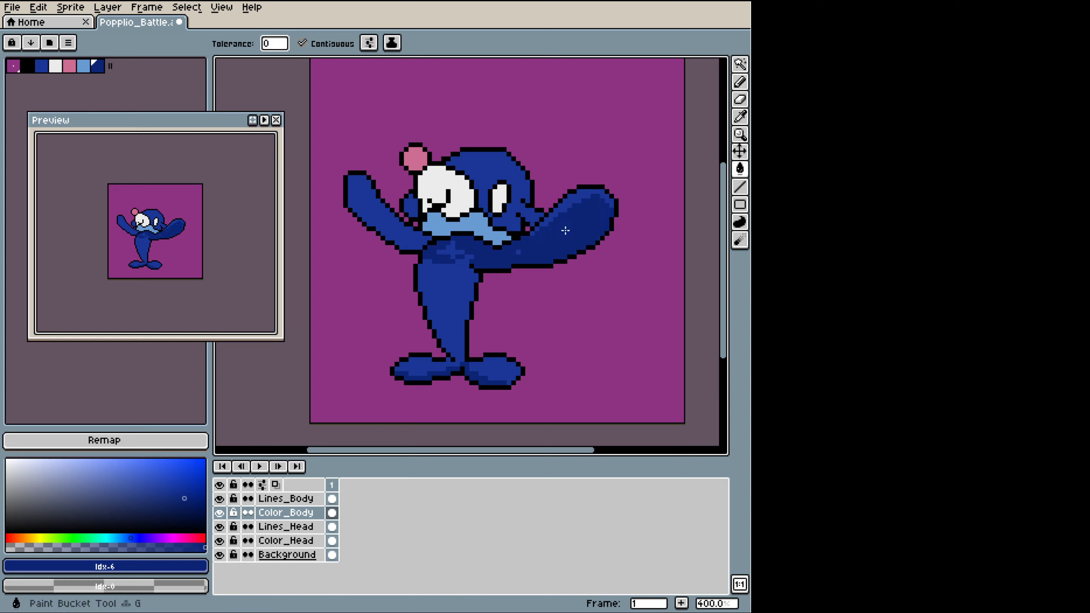
click(452, 252)
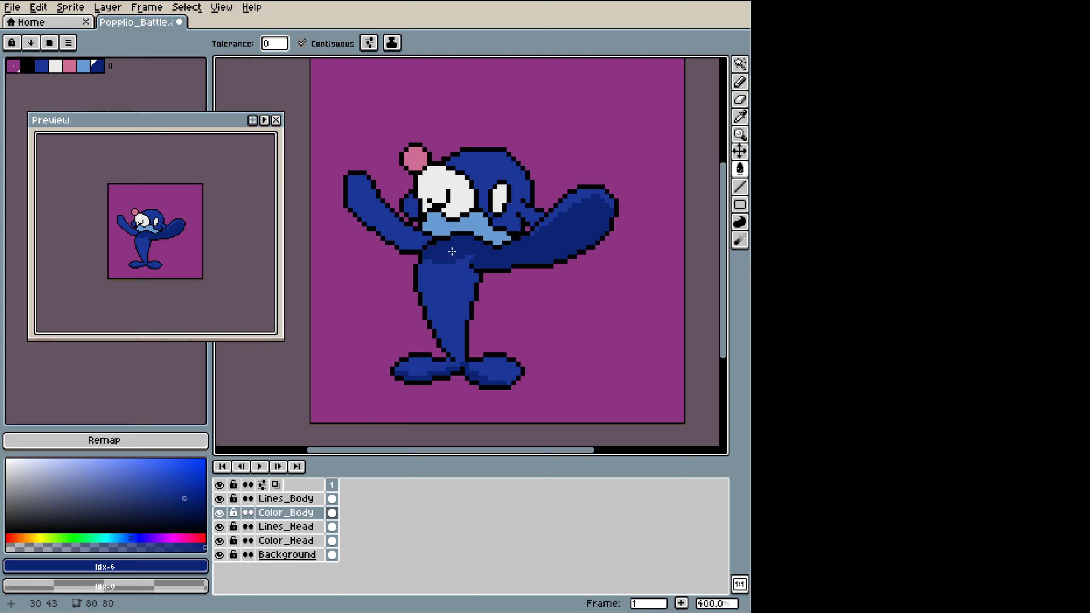
key(b)
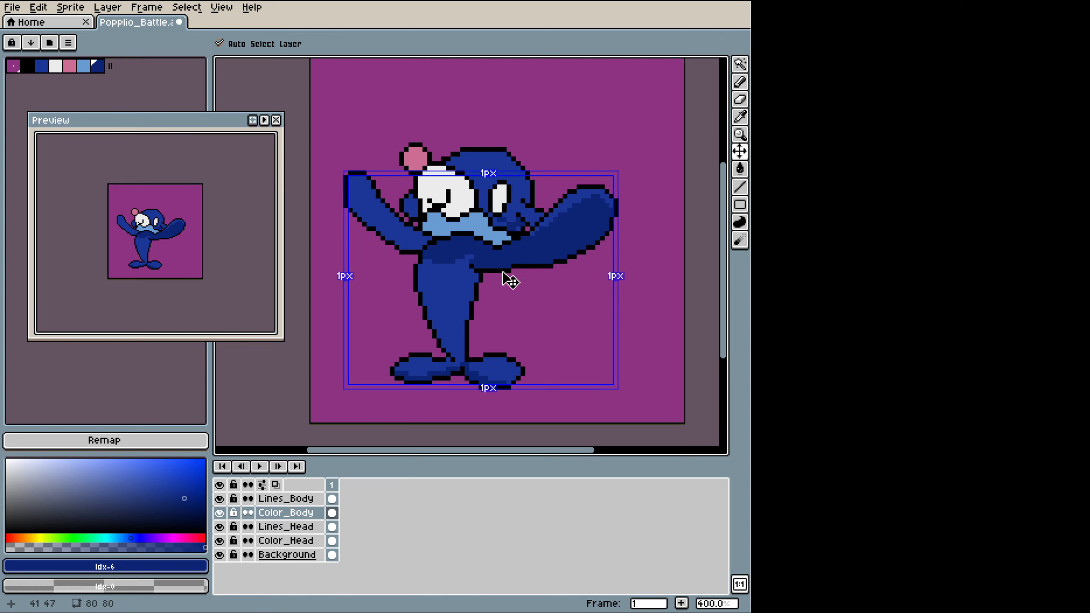
key(ctrl+z)
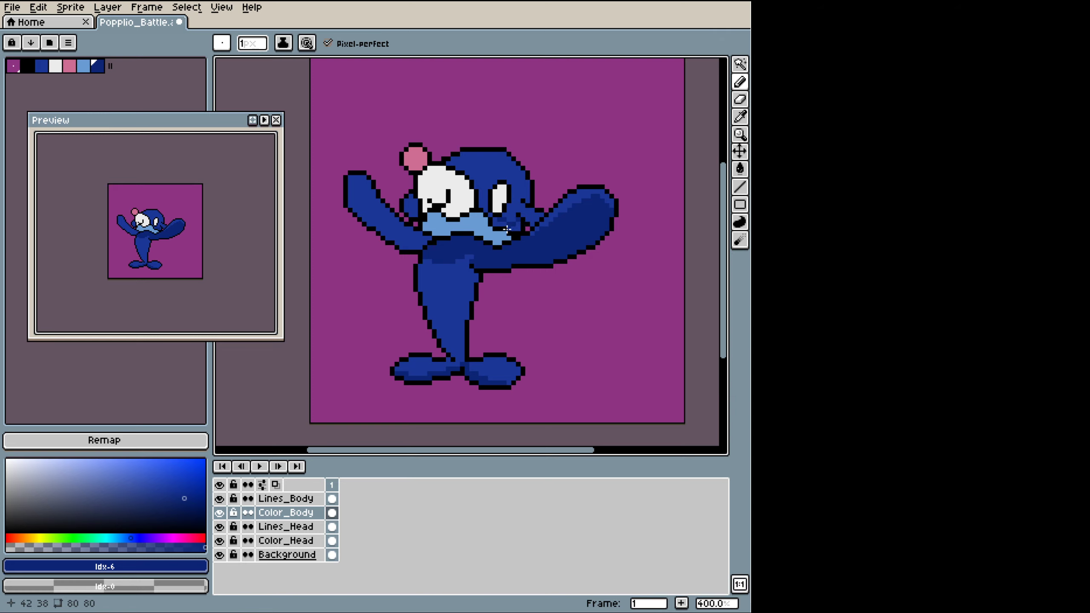
key(ctrl+z)
Step: Outline the shadow edge on the left arm and fill the area below it with dark blue
drag(350, 187, 383, 206)
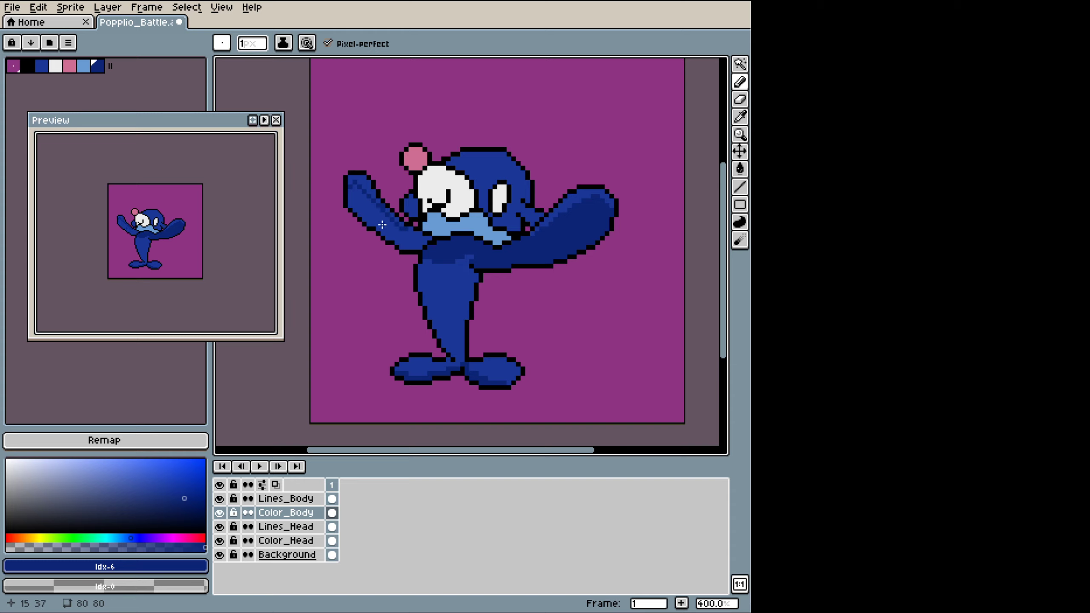
key(g)
click(408, 245)
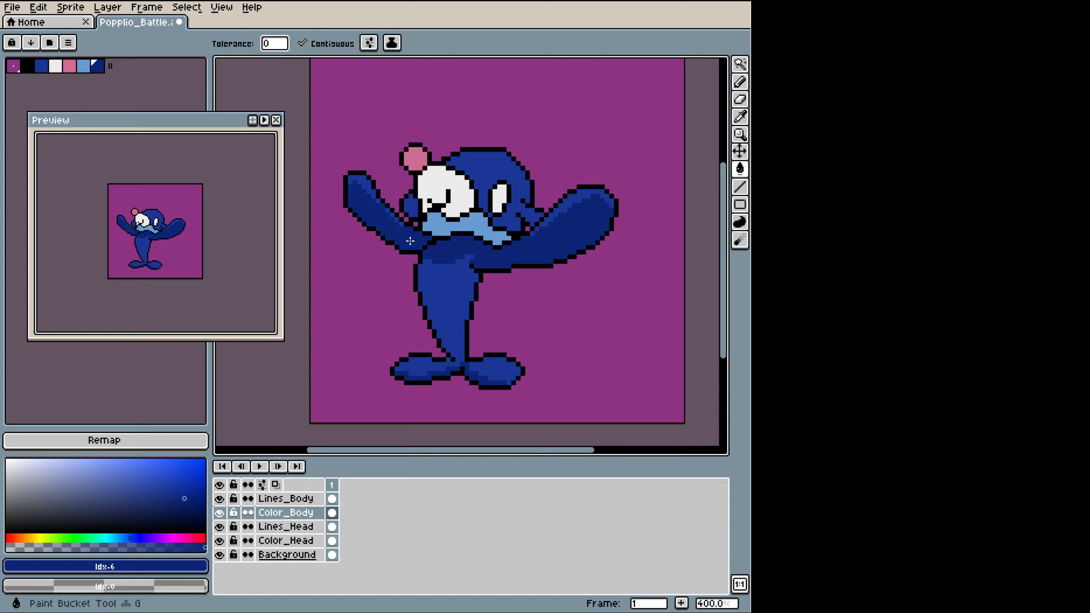
Step: Refine the shadow edge near the left arm's tip using the body's mid blue and dark blue
alt+click(370, 197)
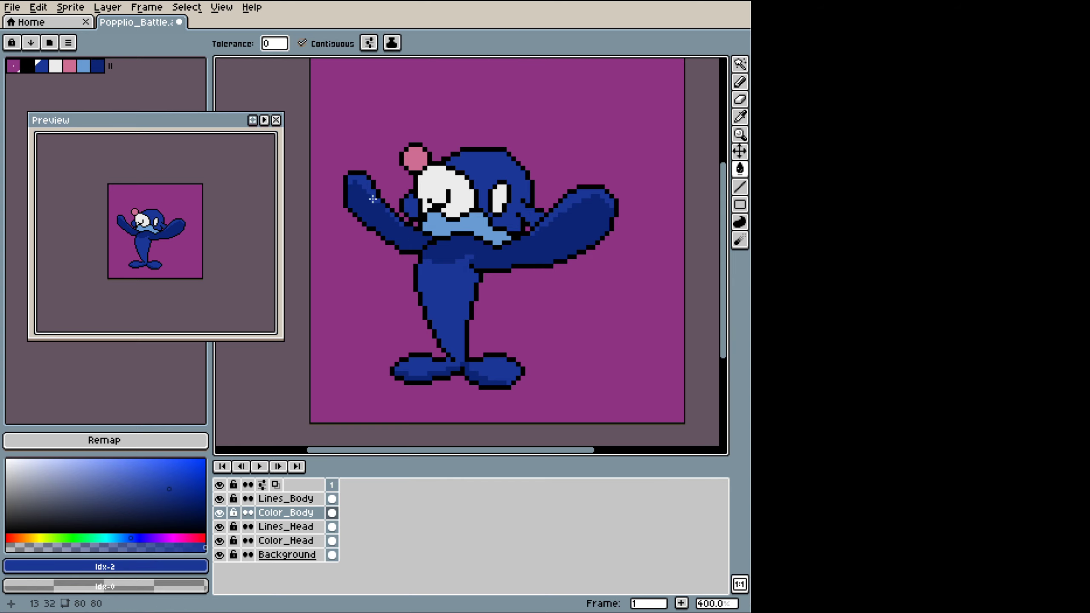
key(b)
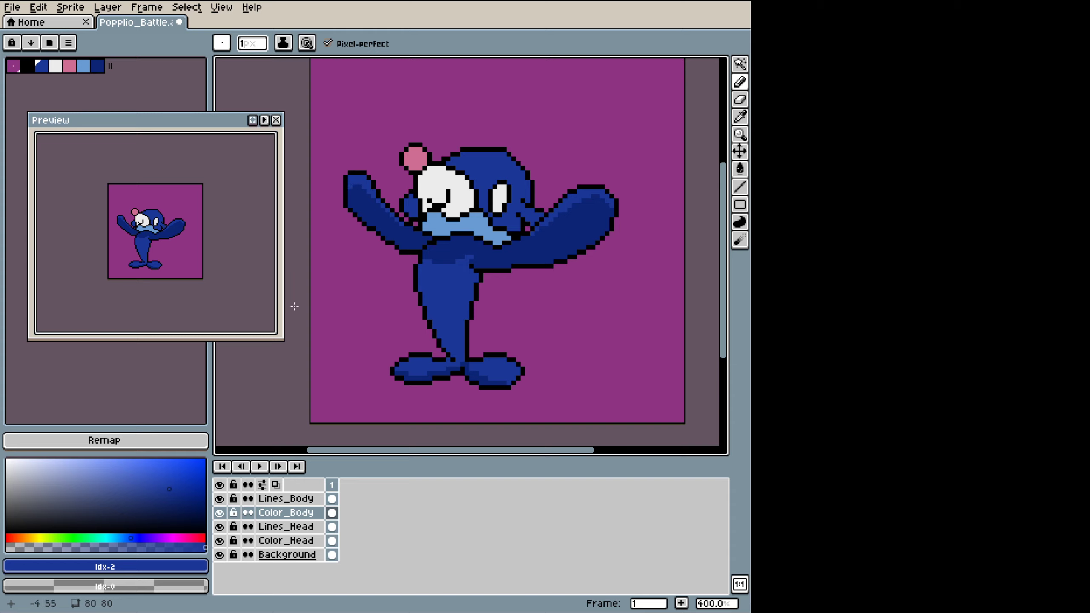
alt+click(350, 189)
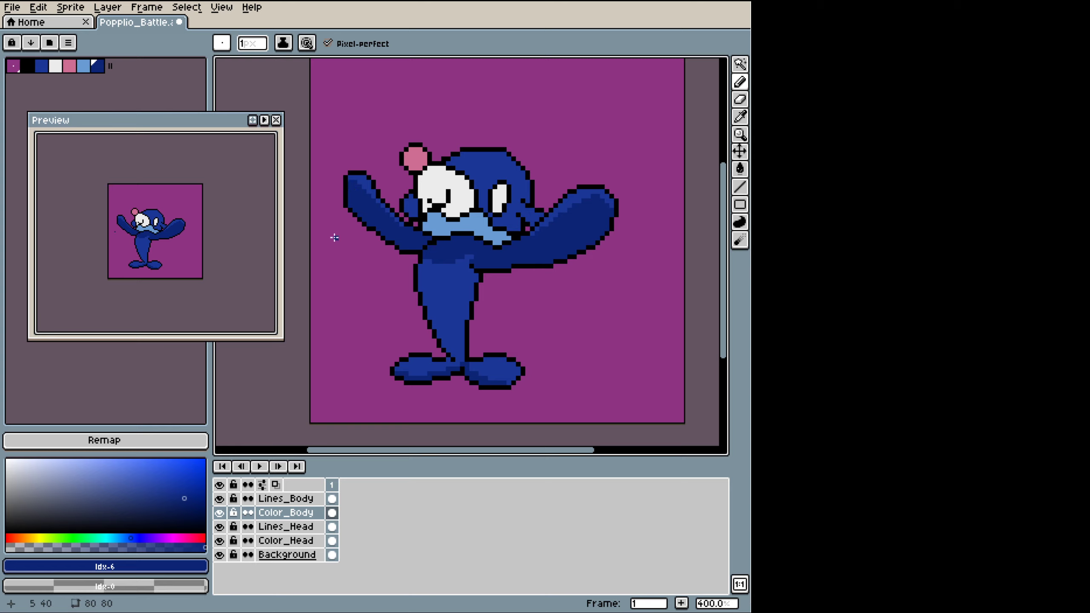
alt+click(360, 189)
click(364, 185)
Step: Shade the small left ear and the lower edge of the head in dark blue on the Color_Head layer
click(288, 541)
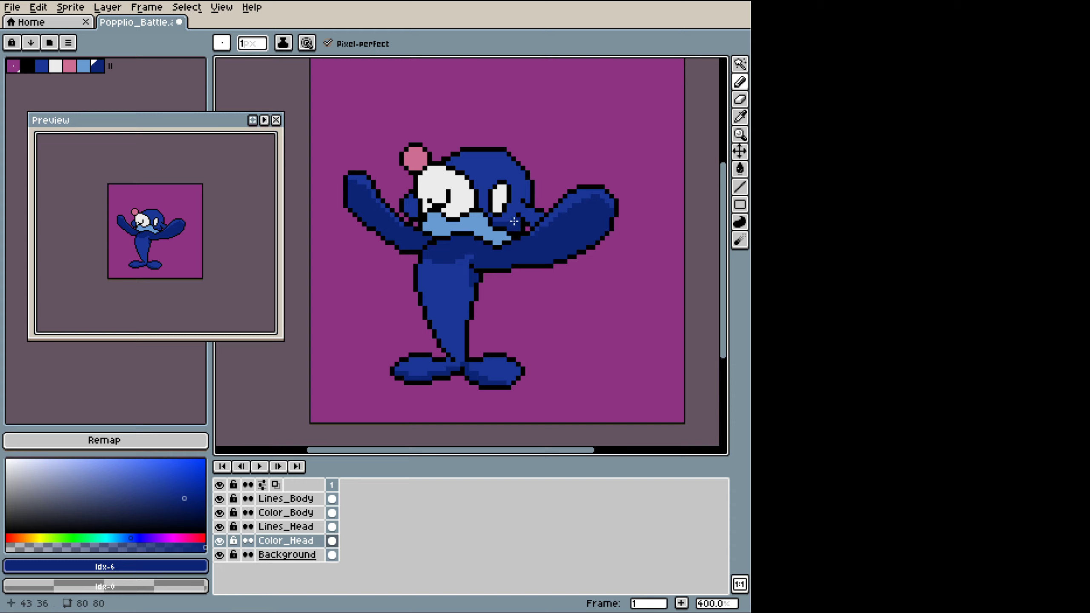
mouse_move(415, 215)
mouse_down()
mouse_move(415, 202)
mouse_move(405, 208)
mouse_up()
alt+click(508, 224)
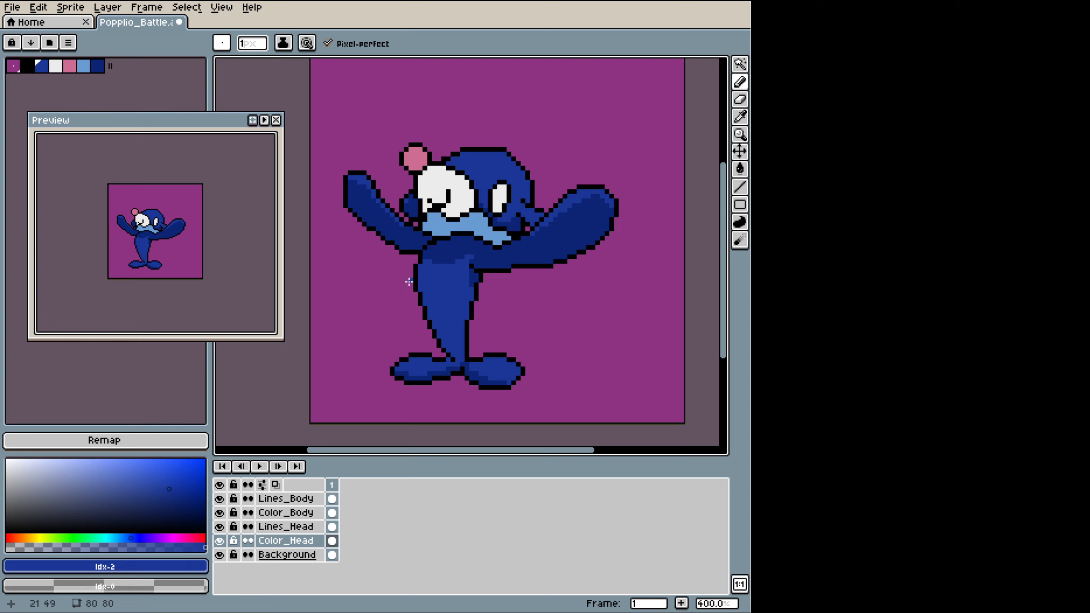
Step: Sample the snout's white, turn it into a bluish grey of HSV 207°, 14%, 60%, and add it to the palette
alt+click(441, 169)
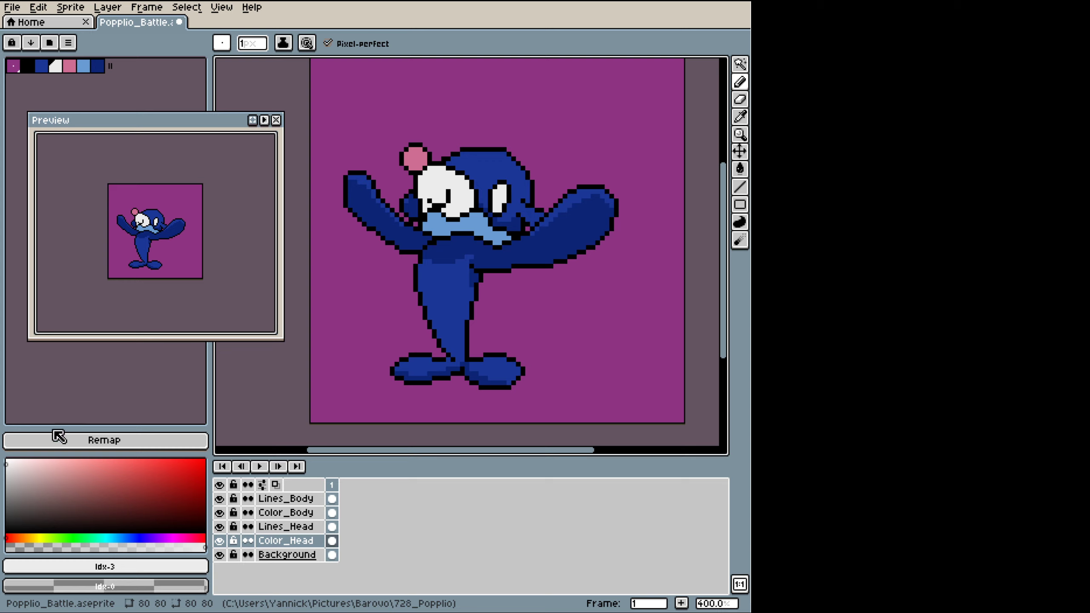
click(120, 537)
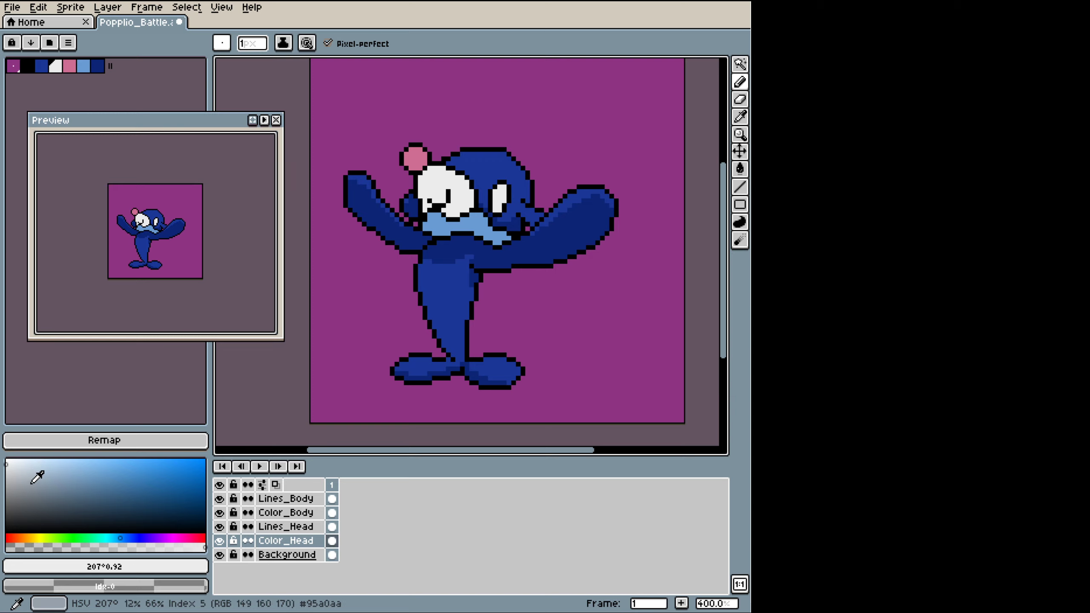
click(31, 486)
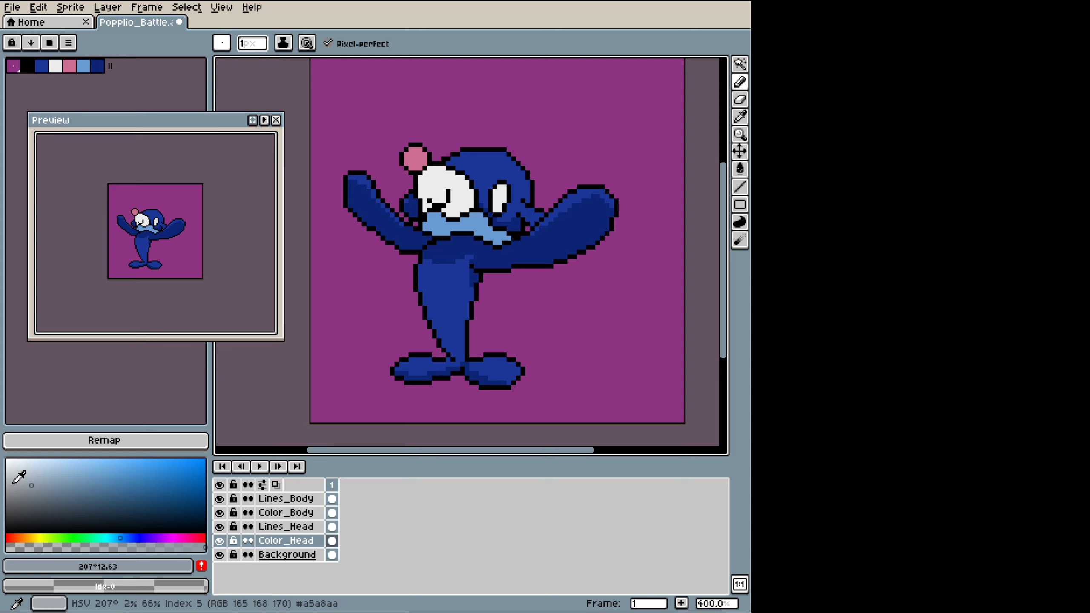
click(202, 566)
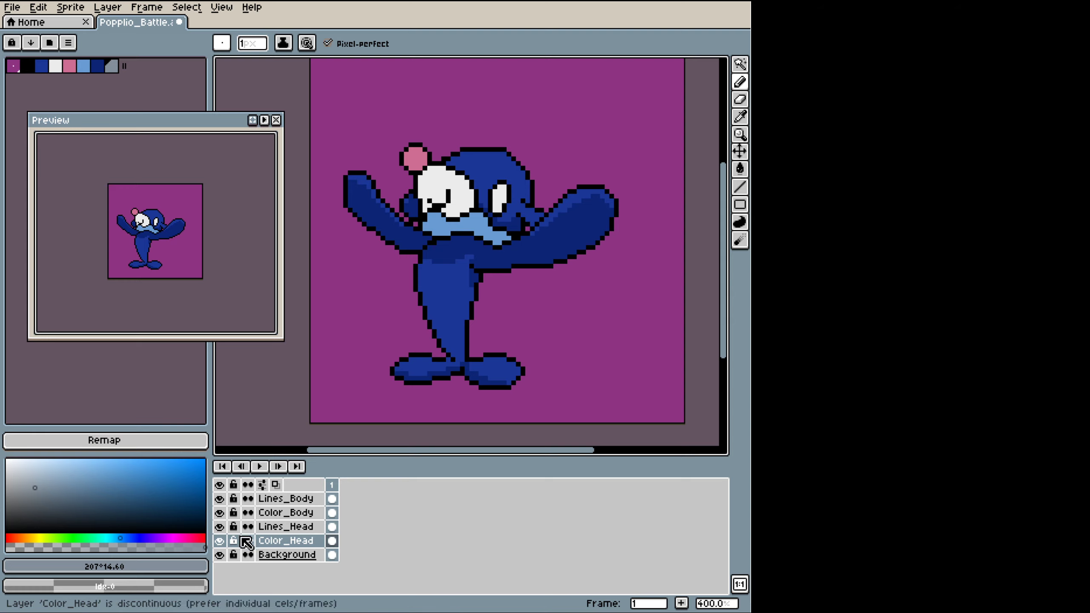
Step: Outline the snout's shadow in grey on the Color_Head layer and fill the area around the mouth with it
click(220, 541)
click(219, 541)
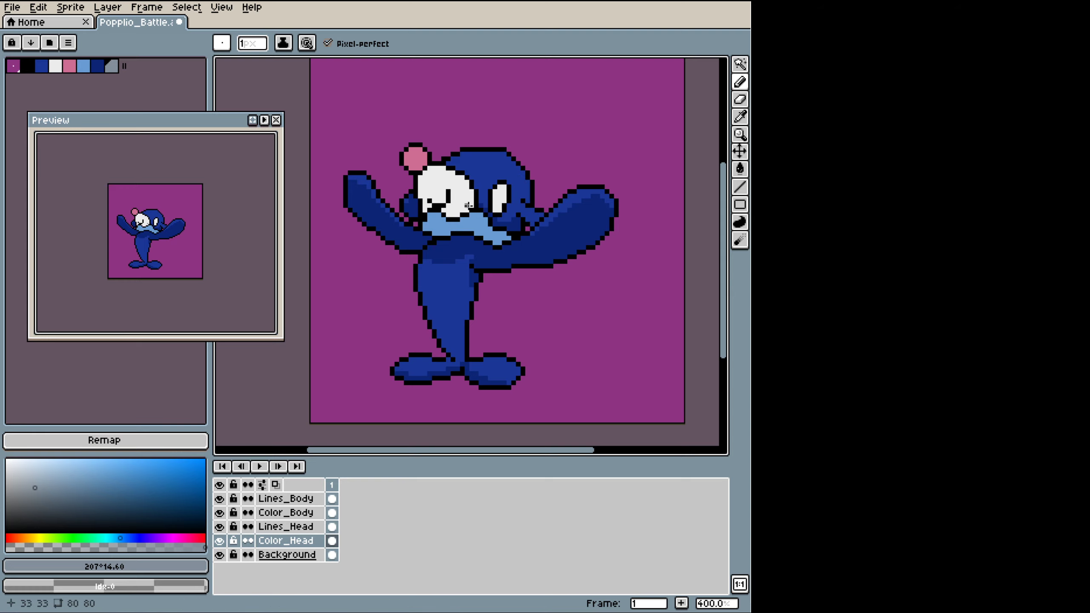
drag(471, 206, 444, 191)
mouse_move(434, 168)
mouse_down()
mouse_move(453, 187)
mouse_move(434, 174)
mouse_move(441, 186)
mouse_up()
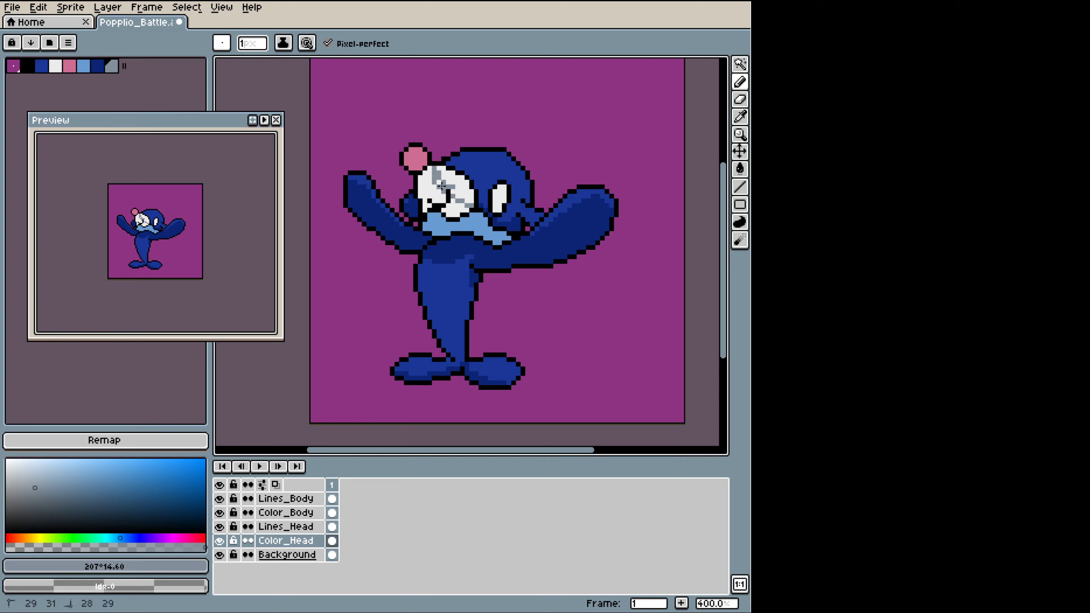
key(g)
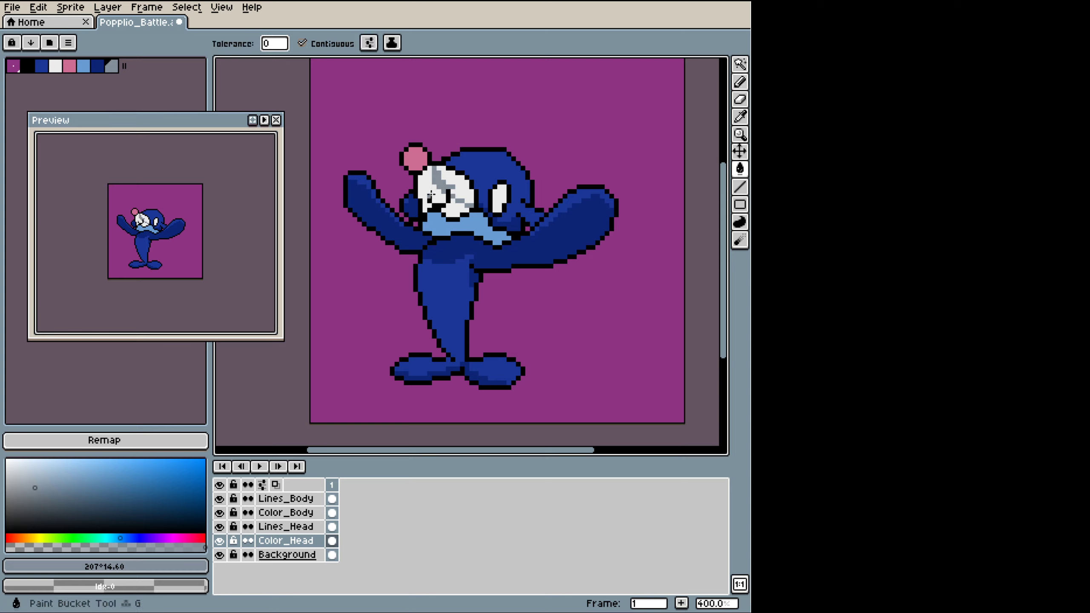
click(428, 213)
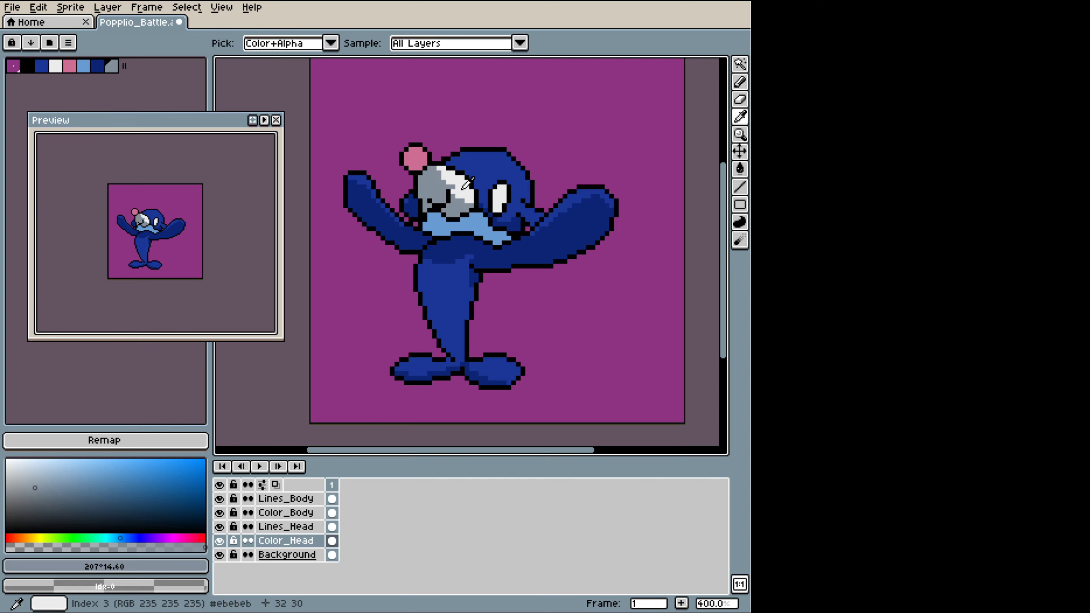
alt+click(465, 185)
click(449, 199)
key(ctrl+z)
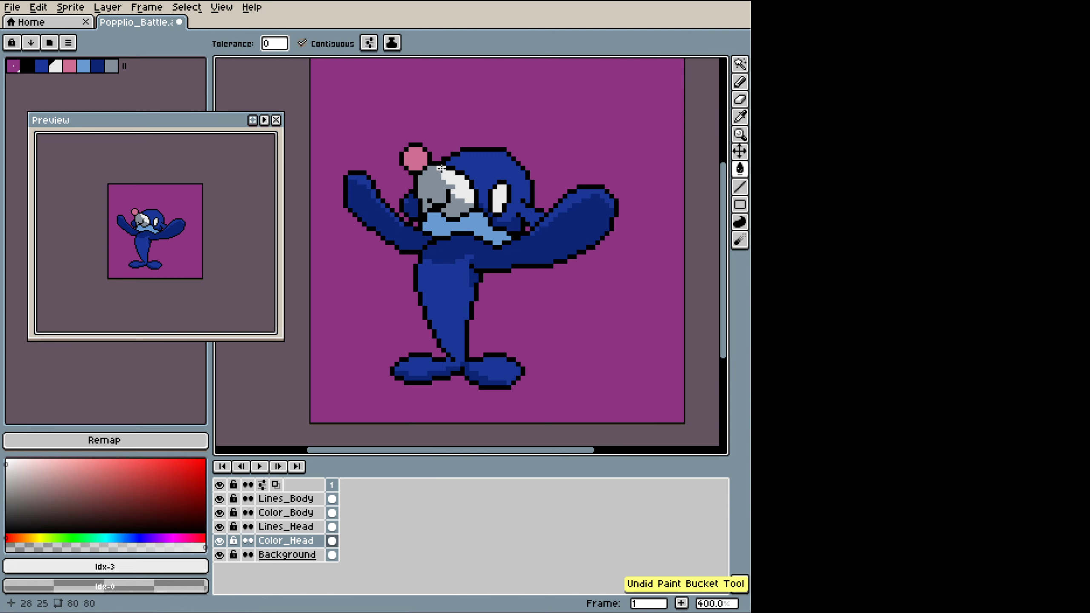
Step: Extend the grey shadow across the snout's lower part and lighten its palette colour to #bbc3ca
key(b)
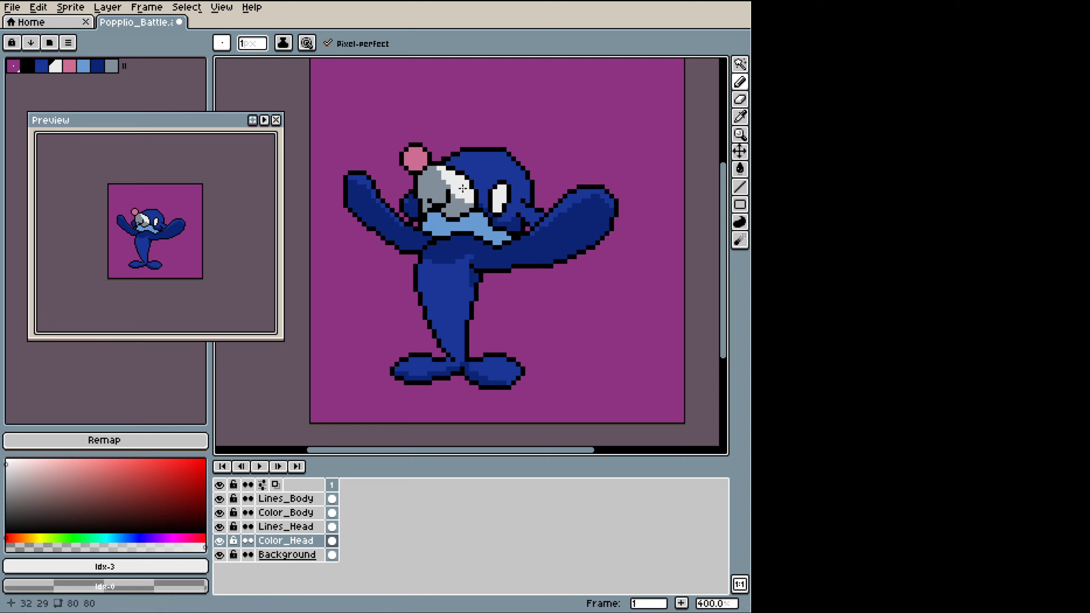
key(i)
click(454, 201)
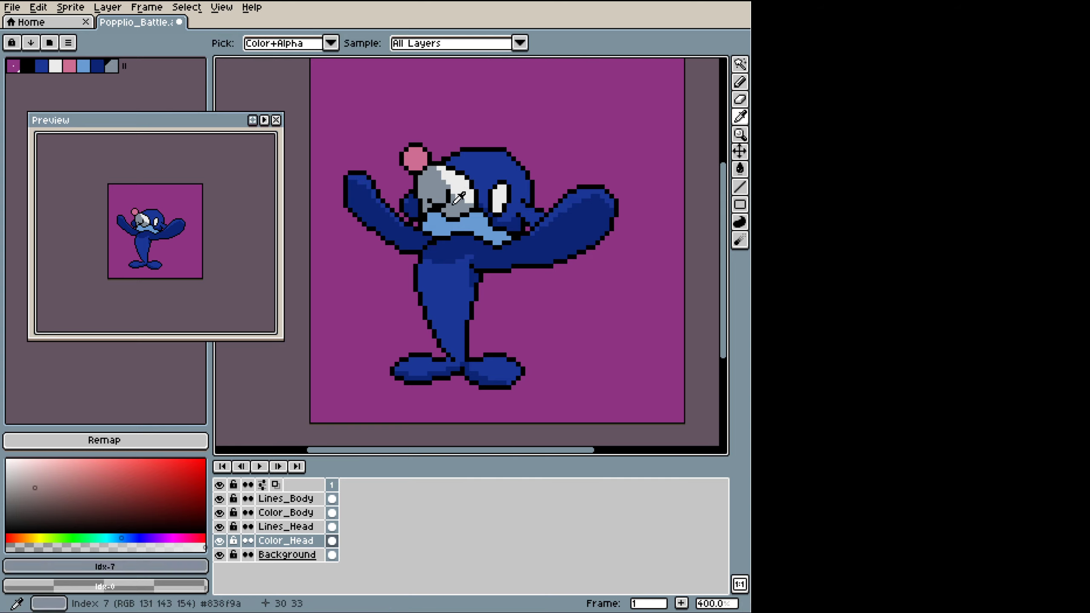
key(b)
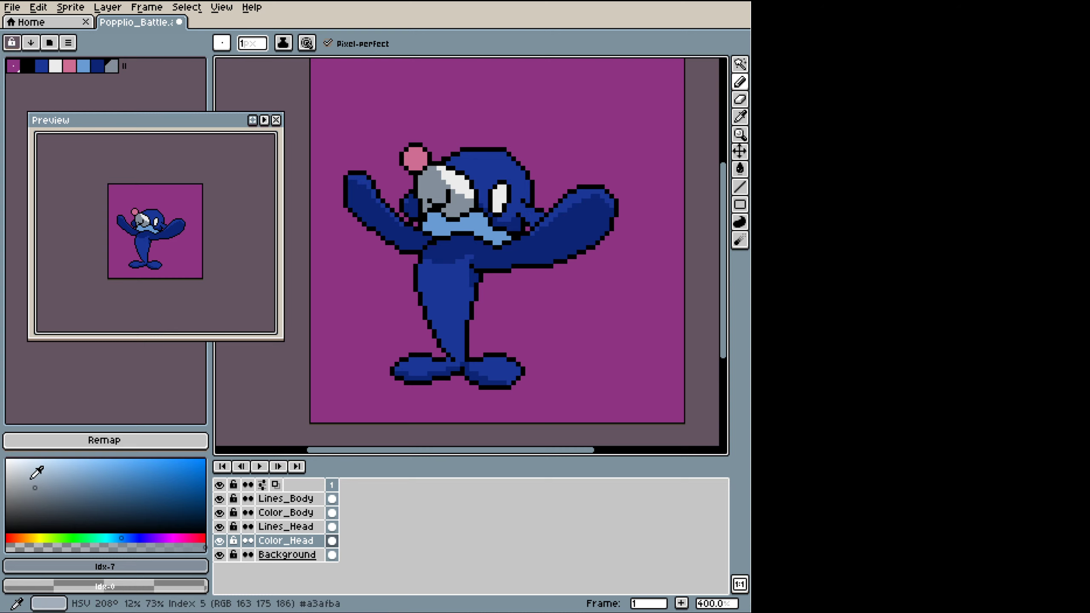
click(34, 476)
drag(34, 477, 20, 474)
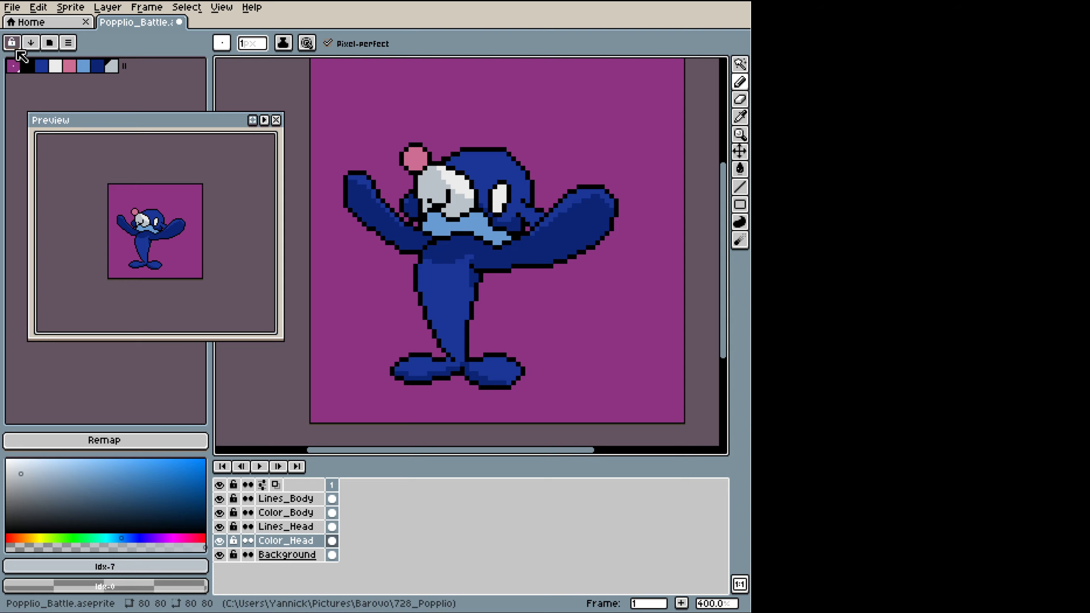
Step: Refine the edge between the snout's highlight and shadow, alternating between the white and the light grey
key(i)
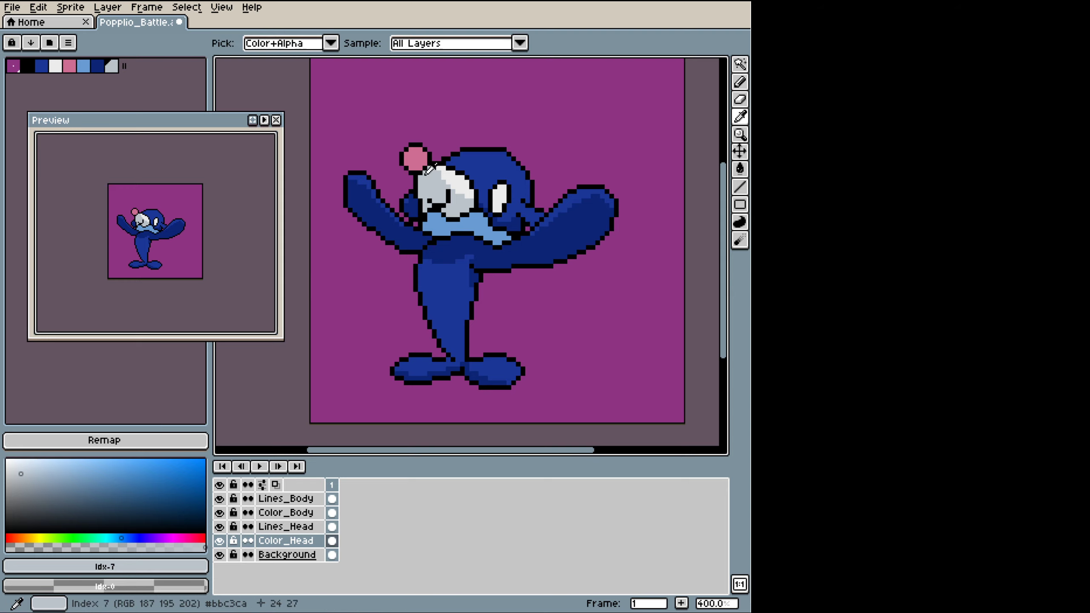
click(454, 183)
key(b)
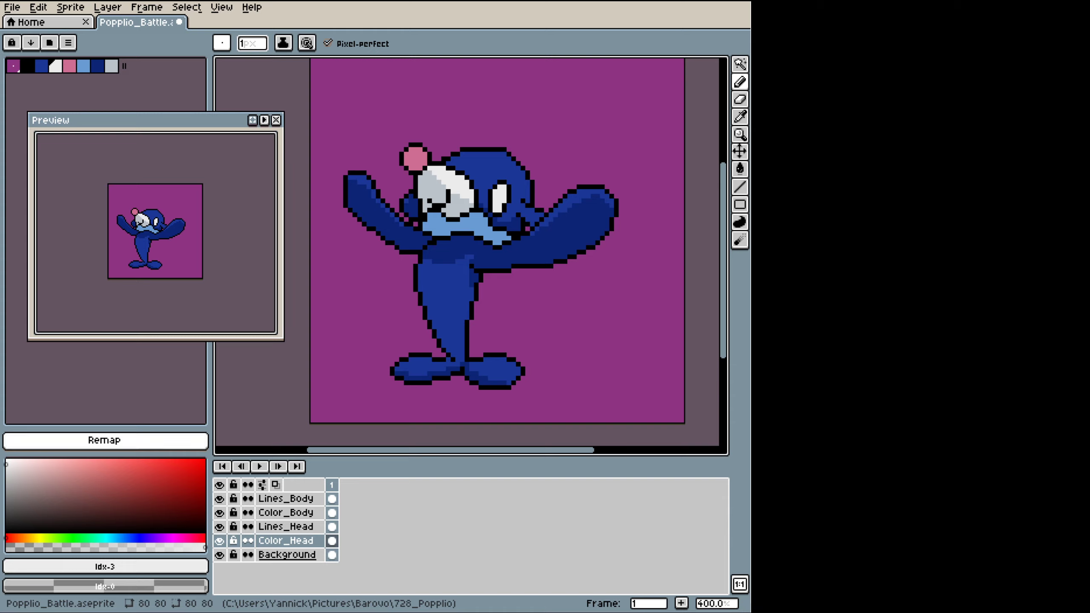
click(112, 66)
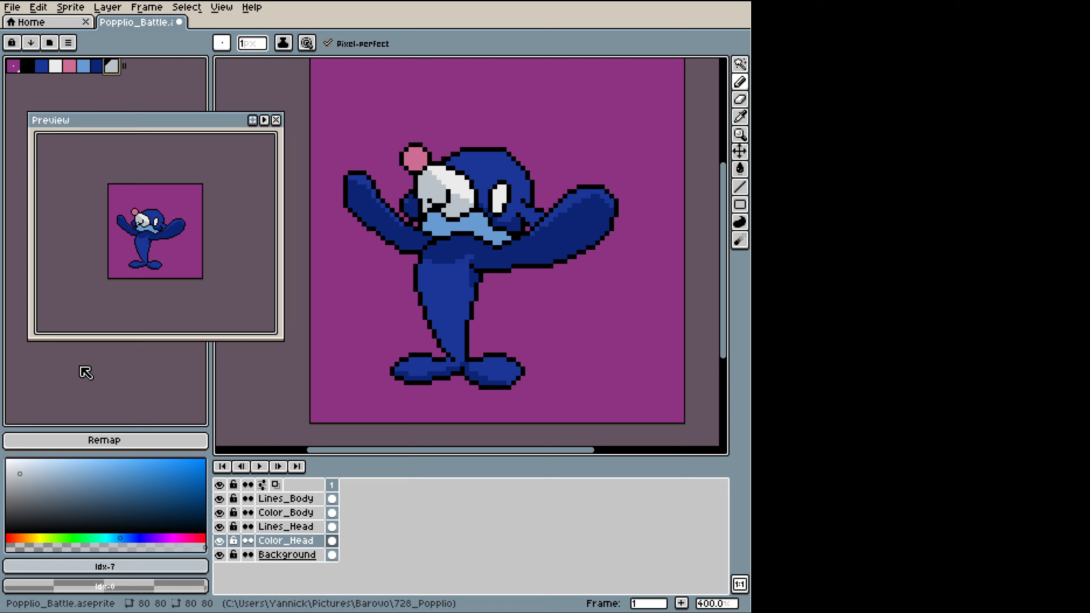
alt+click(465, 197)
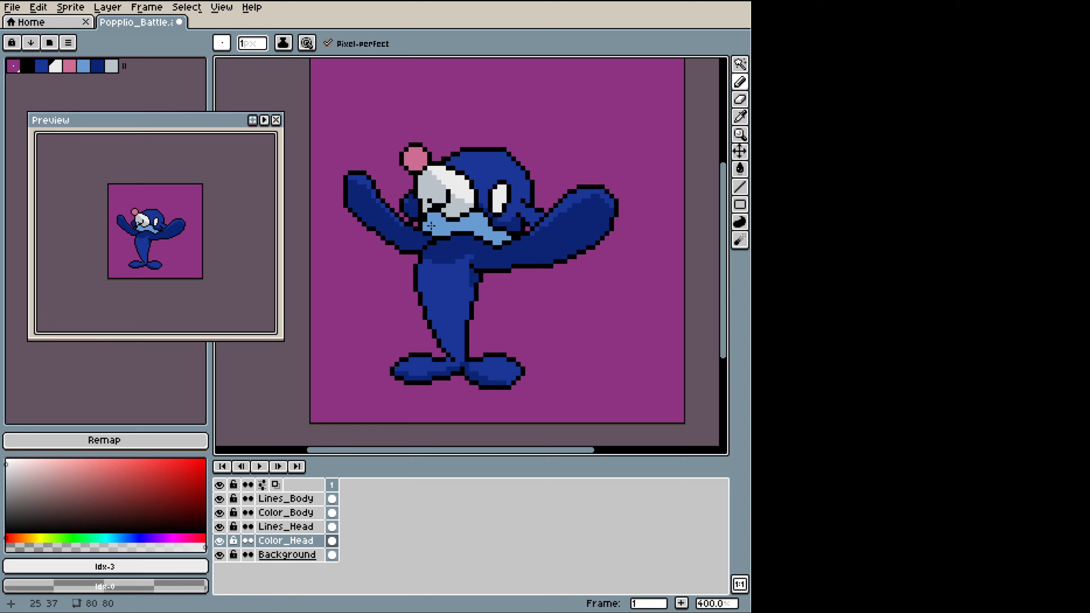
Step: Pick the background colour on the Lines_Head layer, and return to Color_Head with the snout's light grey active
click(283, 528)
alt+click(450, 98)
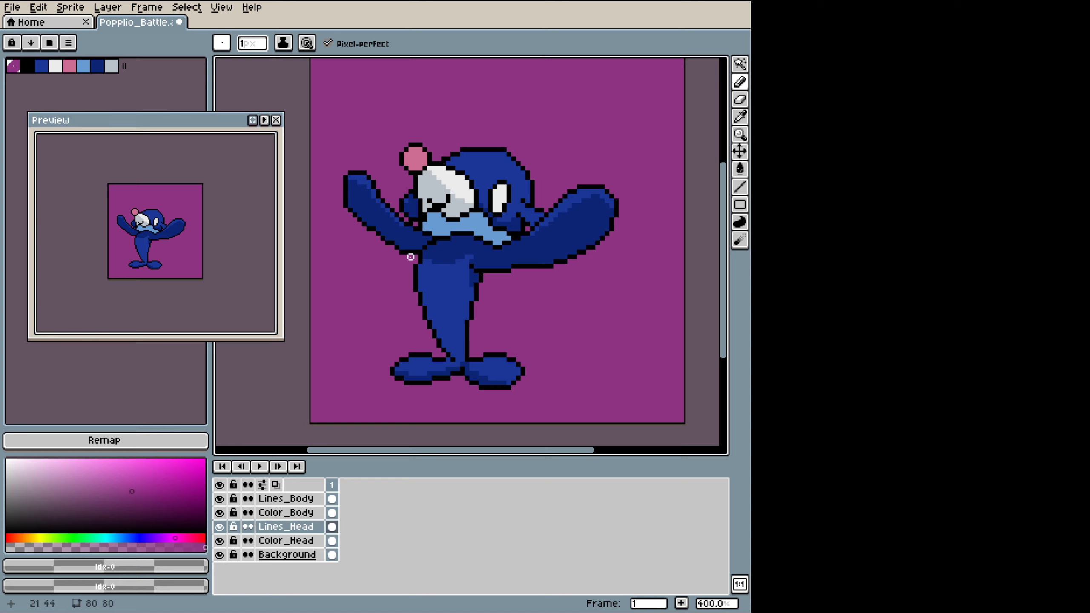
key(alt)
alt+click(458, 208)
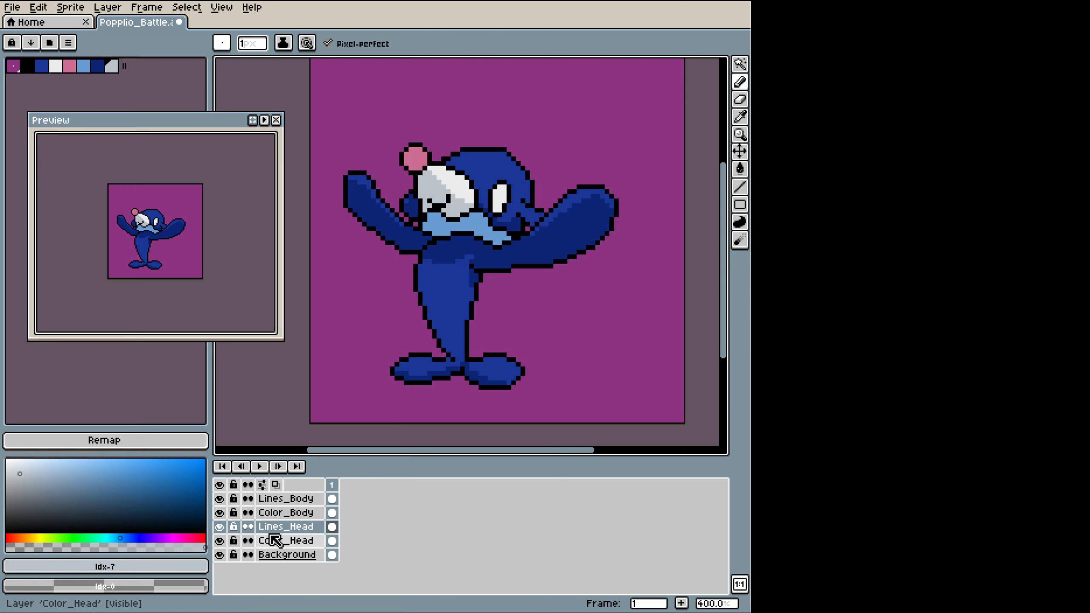
ctrl+click(419, 228)
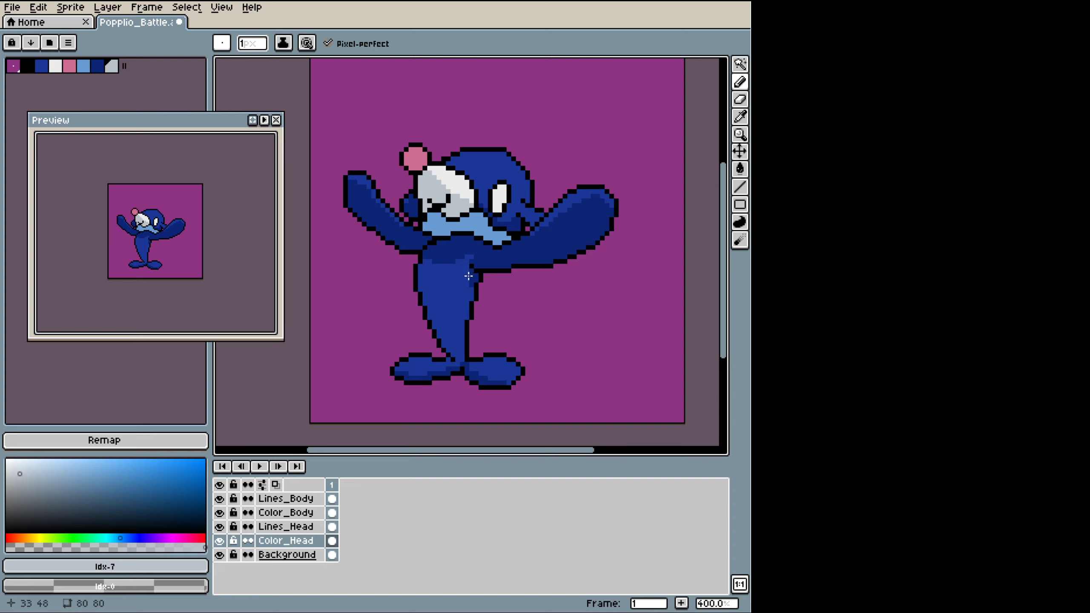
Step: Sample the nose's pink, darken it to HSV 336°, 56%, 60%, and add the shade to the palette as the active colour
alt+click(419, 151)
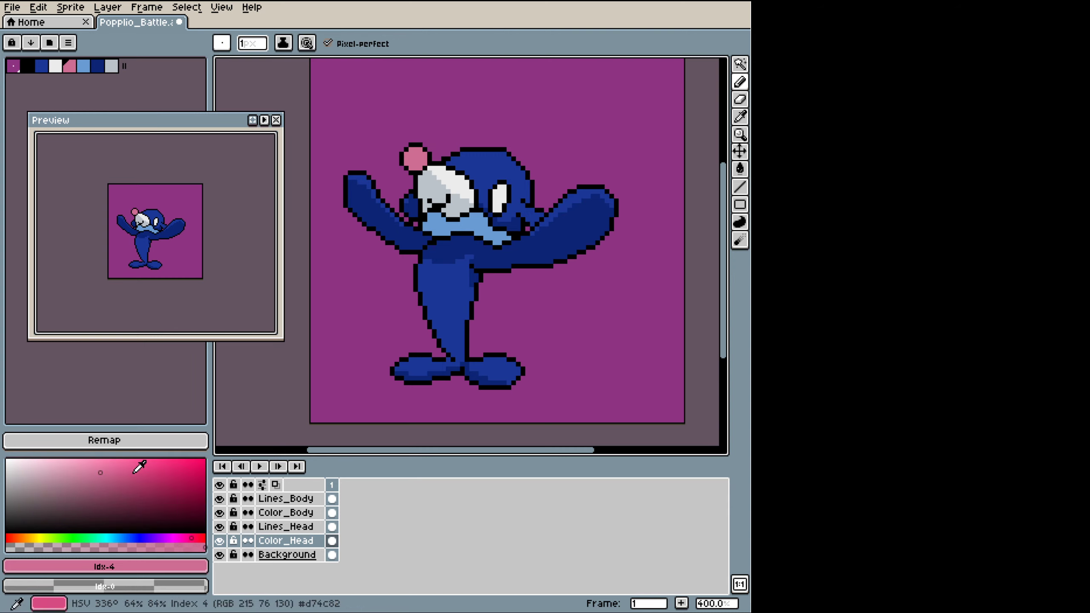
click(115, 484)
drag(115, 484, 119, 488)
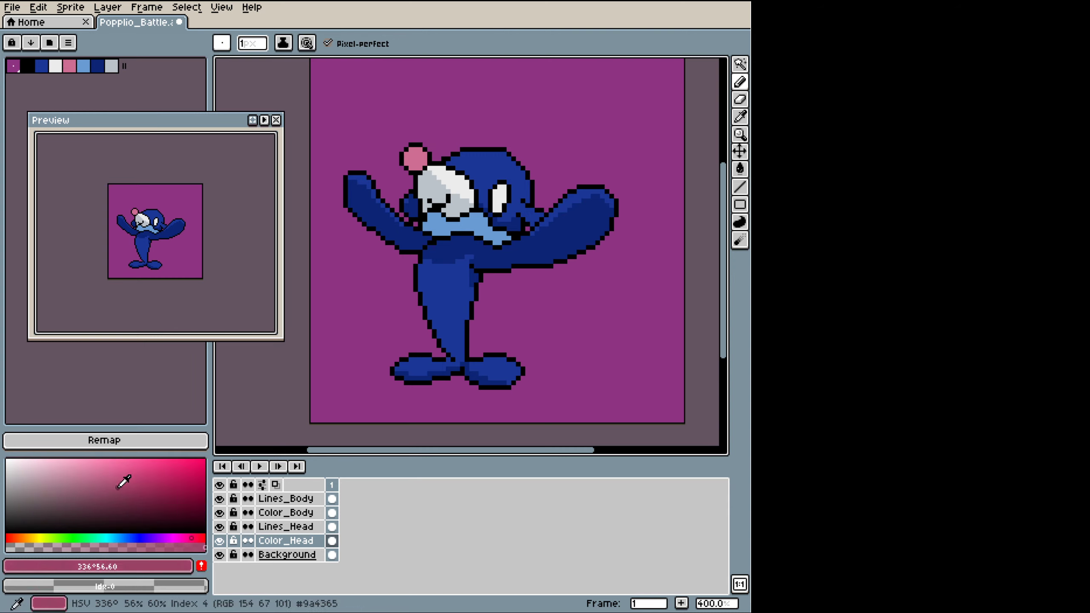
click(202, 566)
click(128, 69)
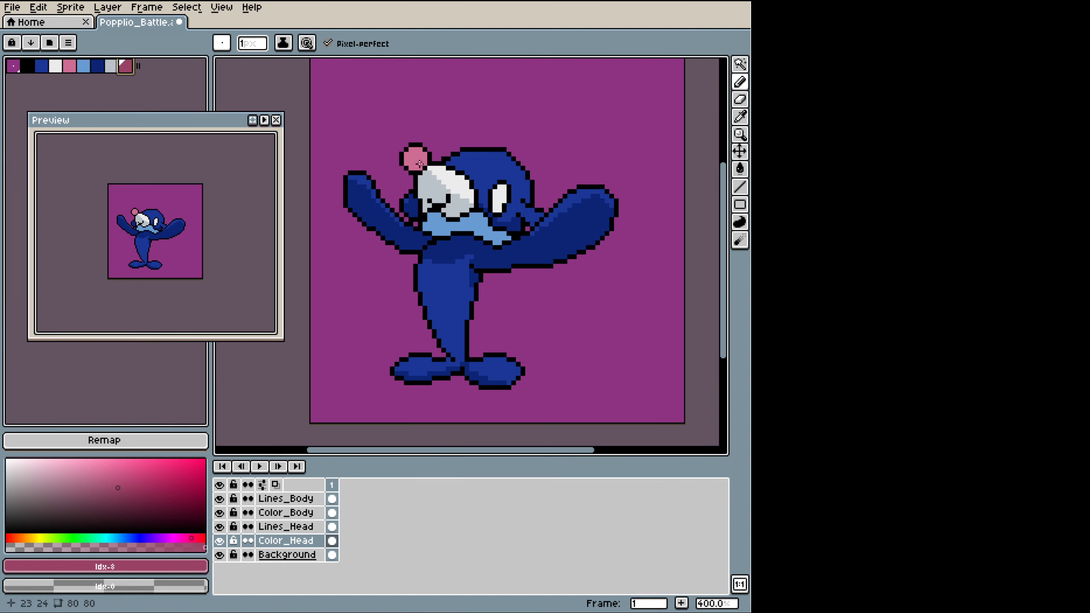
Step: Shade the lower-left part of the round nose in dark pink and touch up the shadow's upper edge
drag(422, 162, 411, 169)
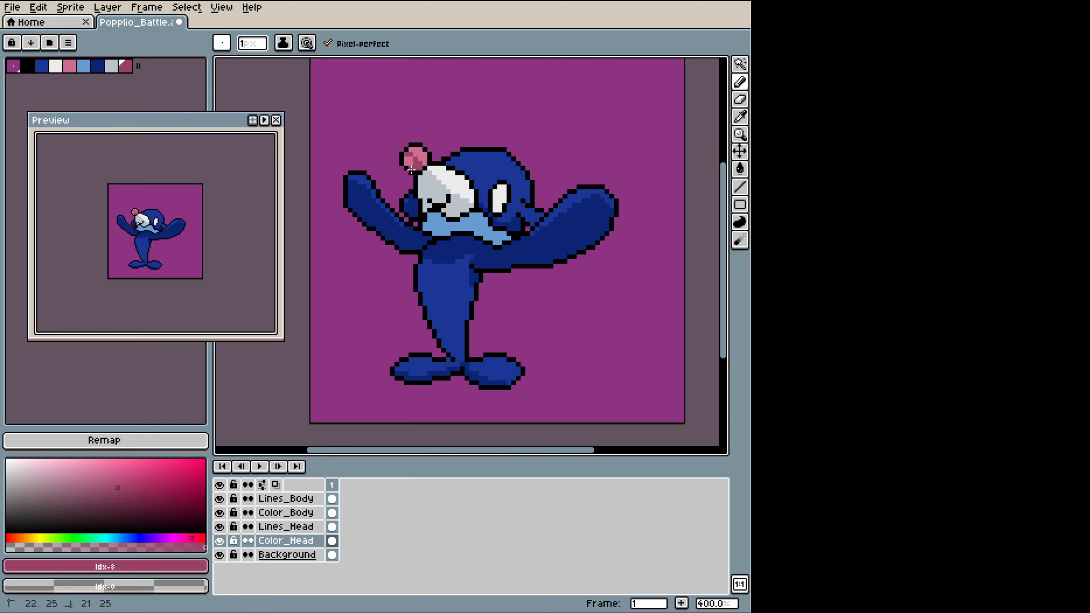
alt+click(415, 154)
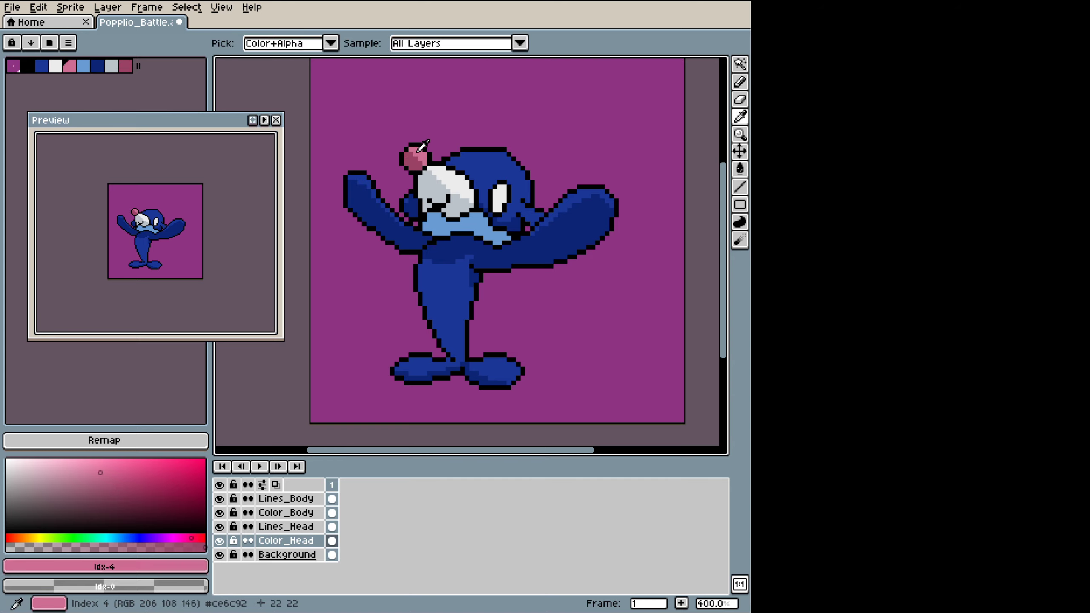
key(alt)
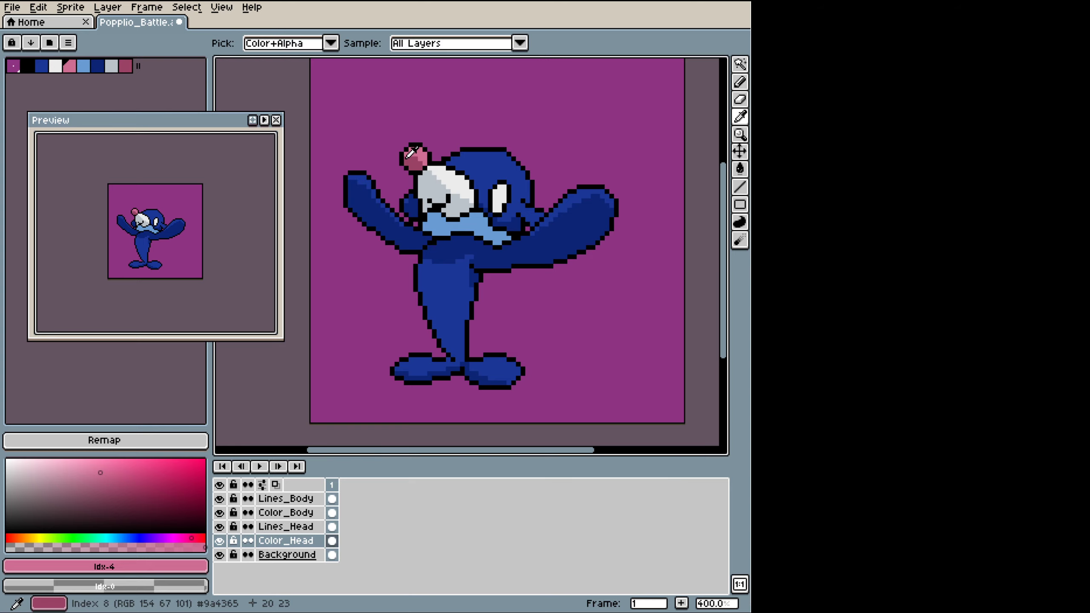
alt+click(414, 162)
drag(411, 155, 415, 154)
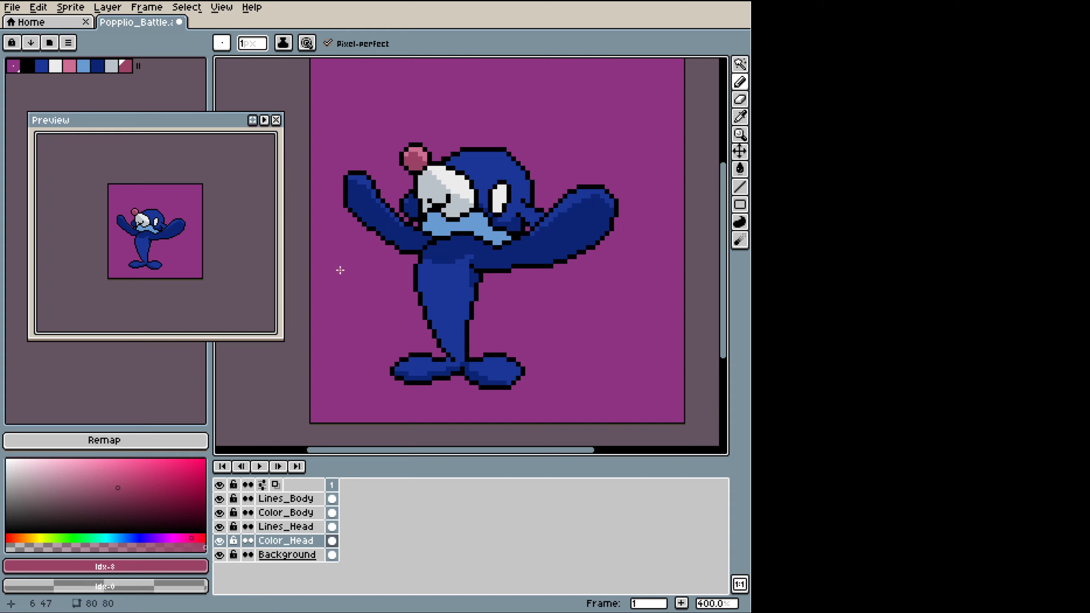
Step: Sample the collar's light blue, darken it to HSV 211°, 56%, 68%, and add the shade to the palette
alt+click(476, 254)
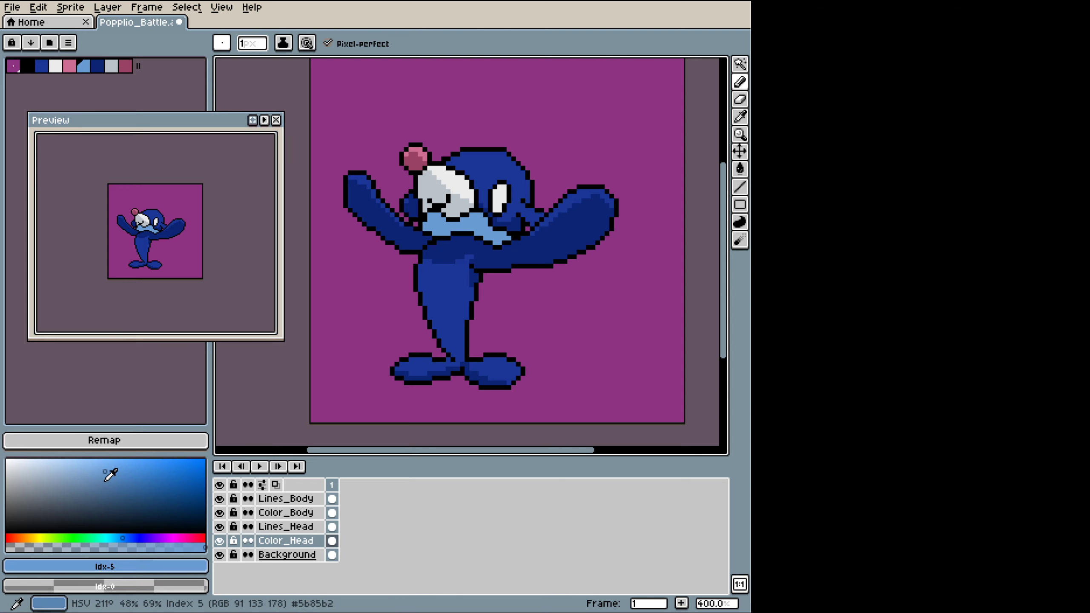
click(118, 474)
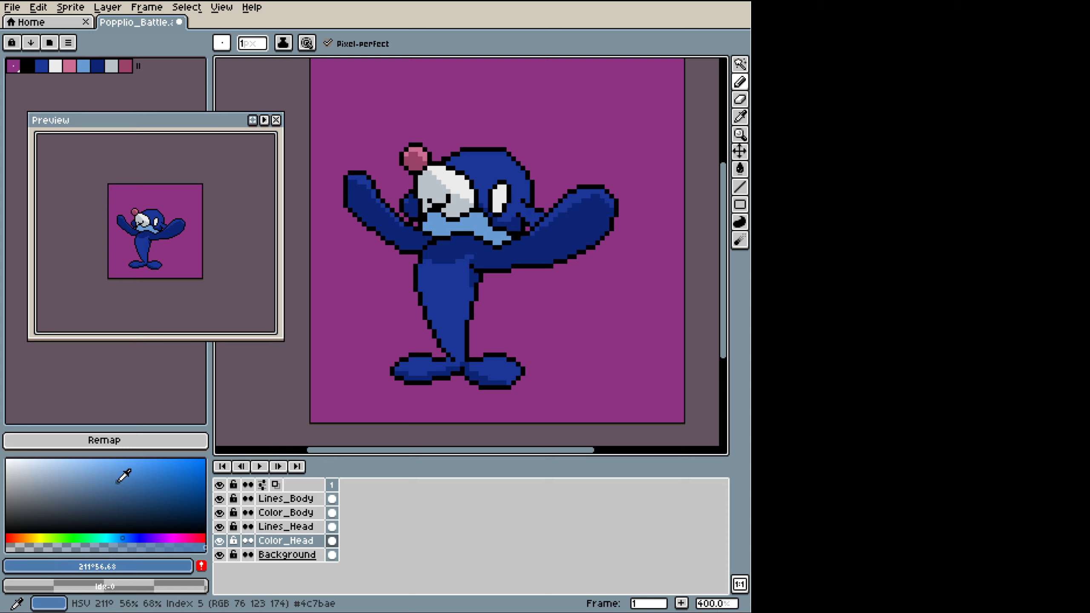
click(201, 566)
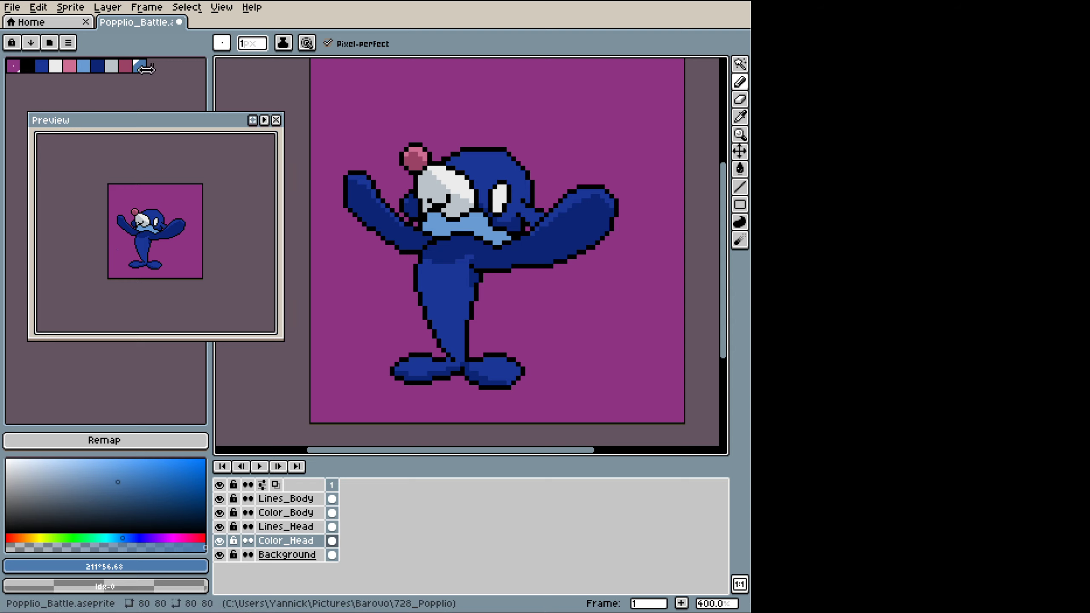
Step: Shade the lower edge of the collar in the darker blue, and make Color_Body the active layer
key(alt)
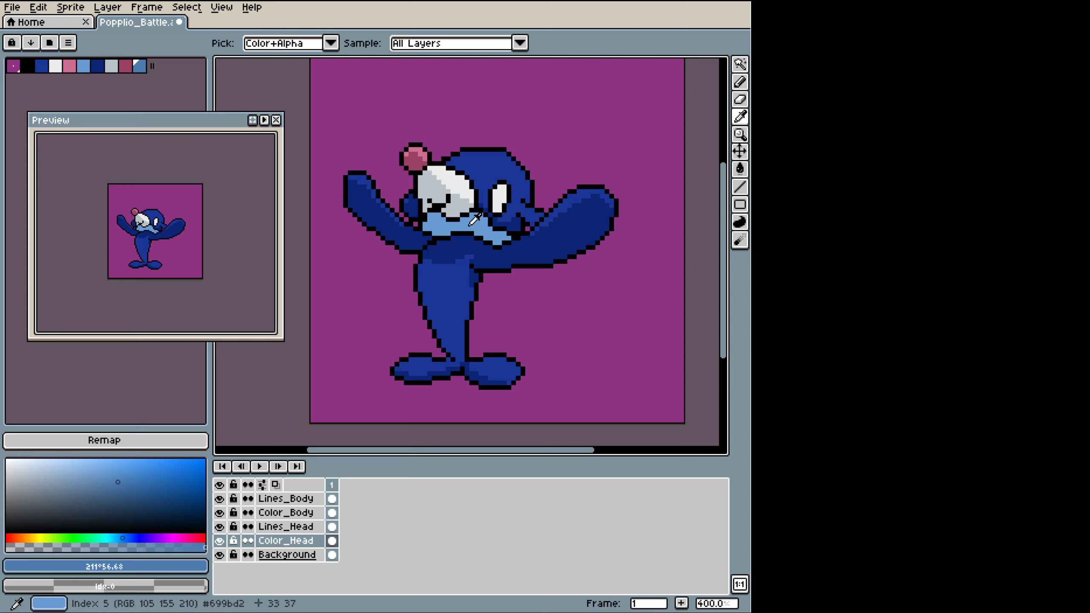
click(285, 512)
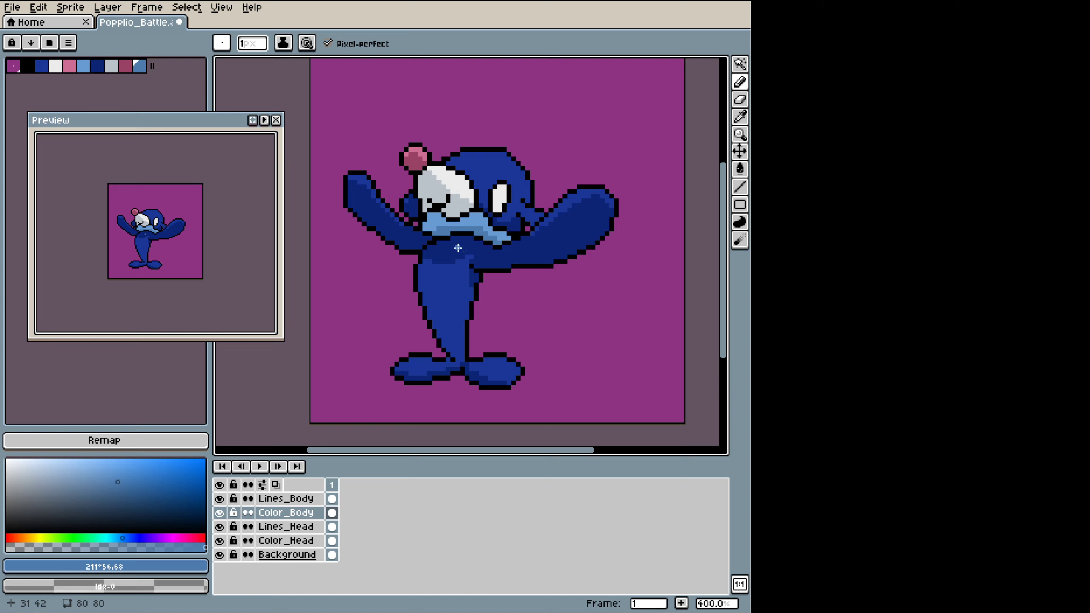
Step: Sample the head's blue, lighten it to HSV 226°, 62%, 76%, and add the shade to the palette
key(i)
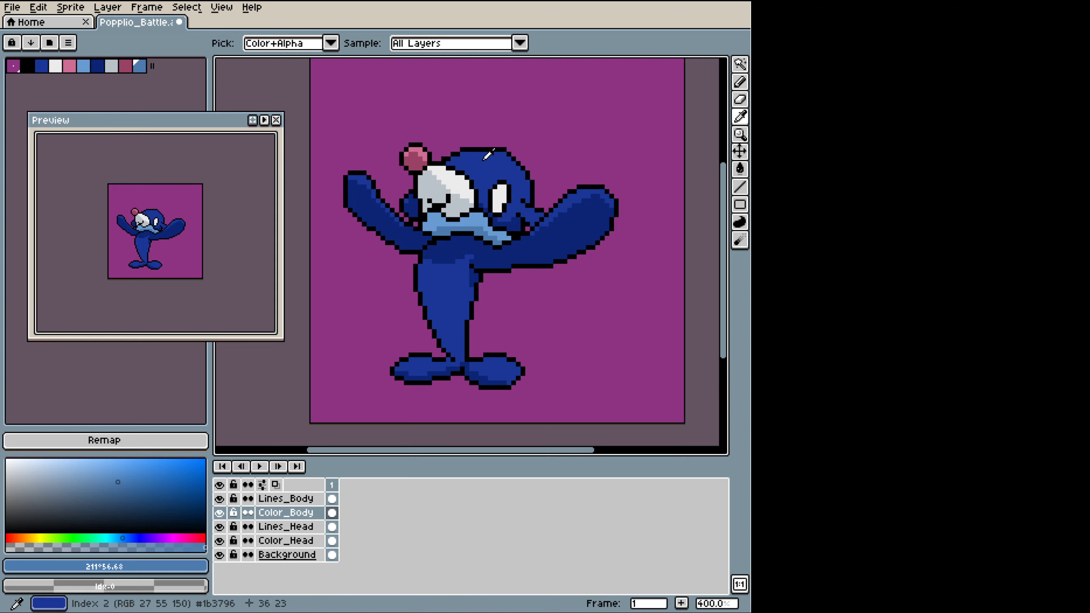
click(486, 157)
key(b)
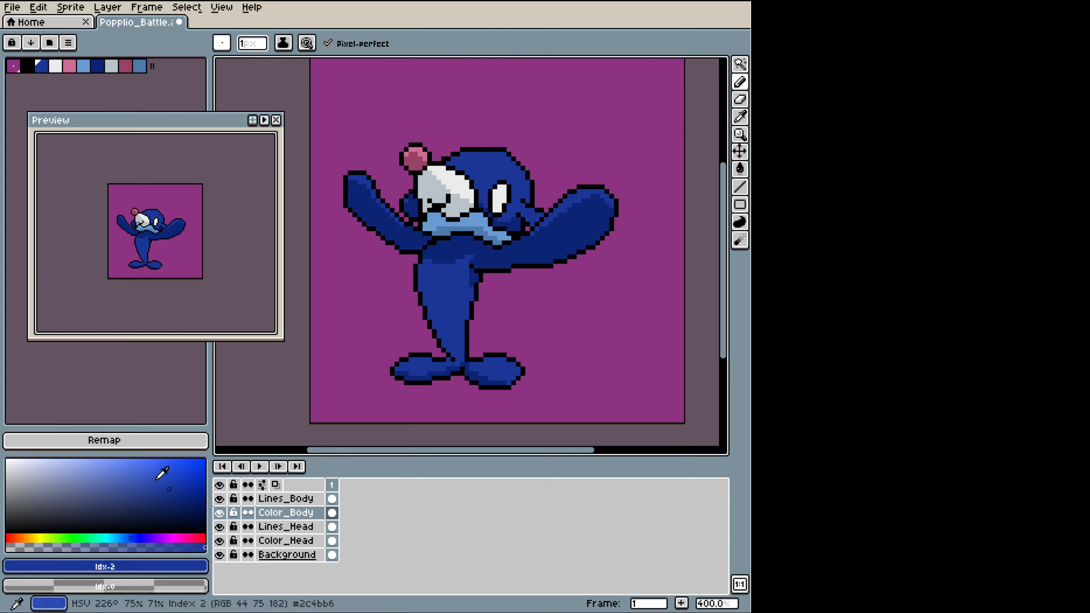
click(149, 475)
drag(148, 475, 130, 476)
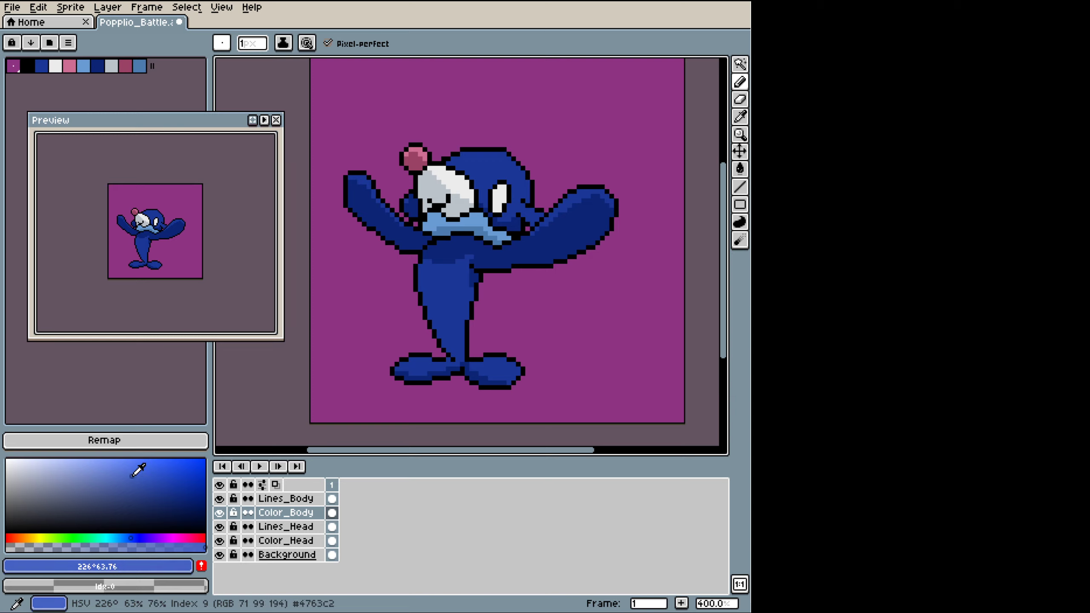
click(203, 566)
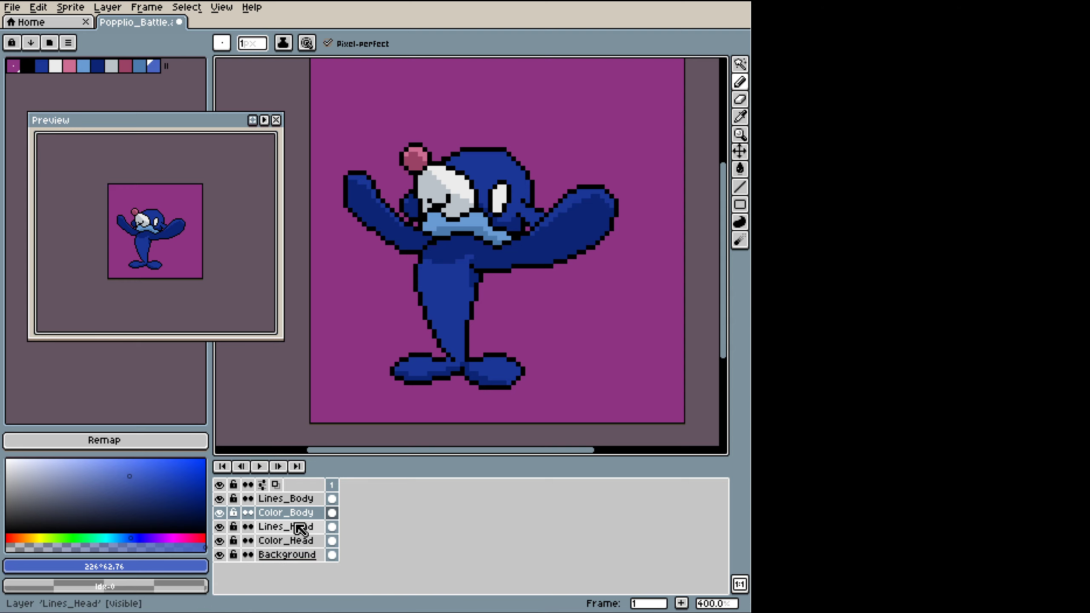
Step: Paint a lighter blue highlight across the top of the head on Color_Head, and enable palette colour editing
click(297, 548)
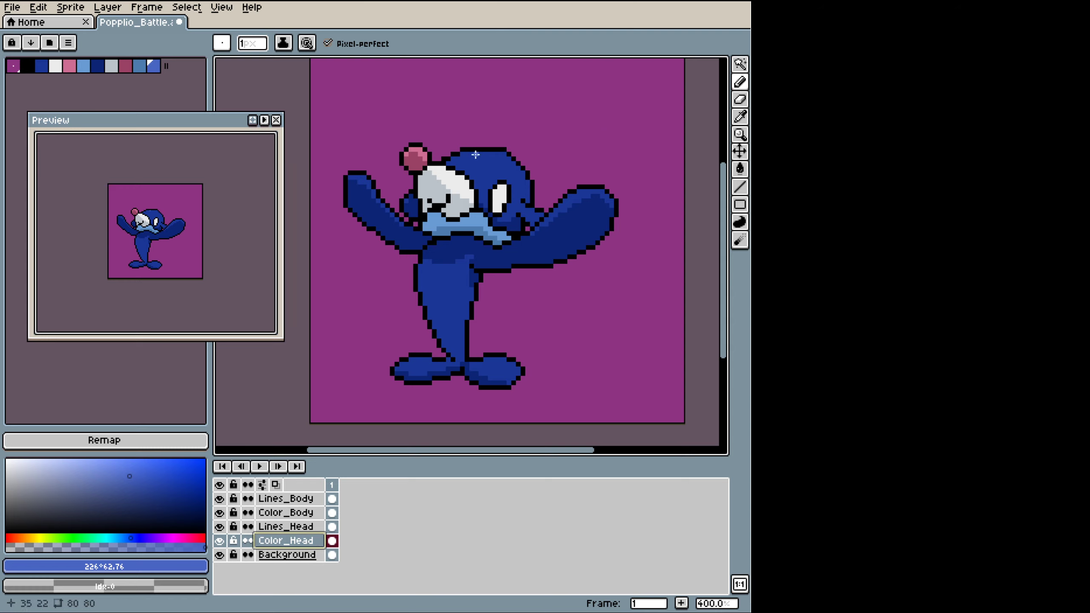
mouse_move(467, 154)
mouse_down()
mouse_move(492, 159)
mouse_move(479, 165)
mouse_move(498, 155)
mouse_move(473, 155)
mouse_up()
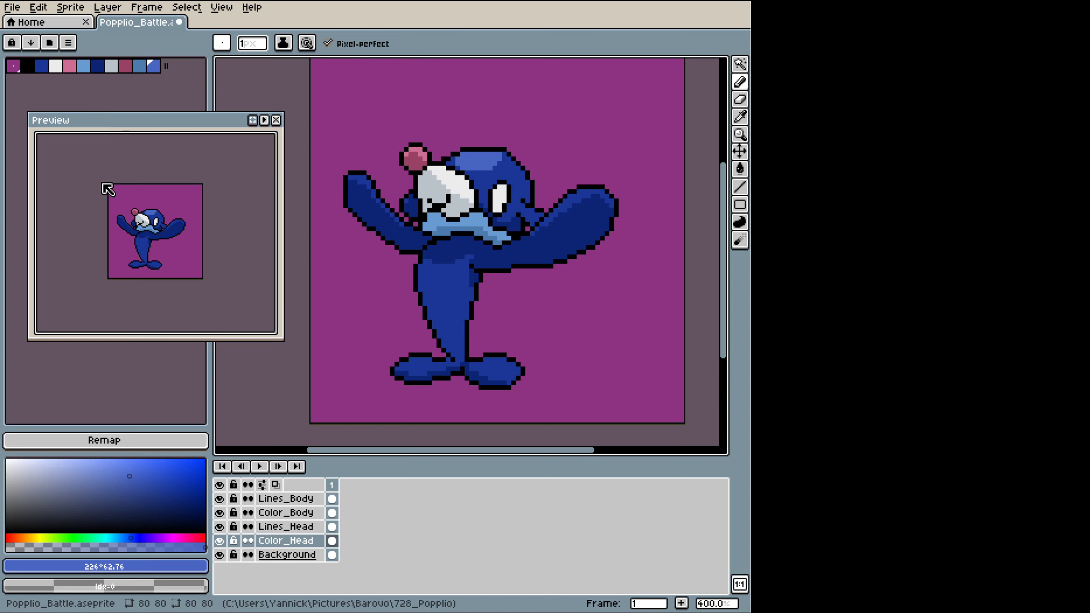
click(14, 43)
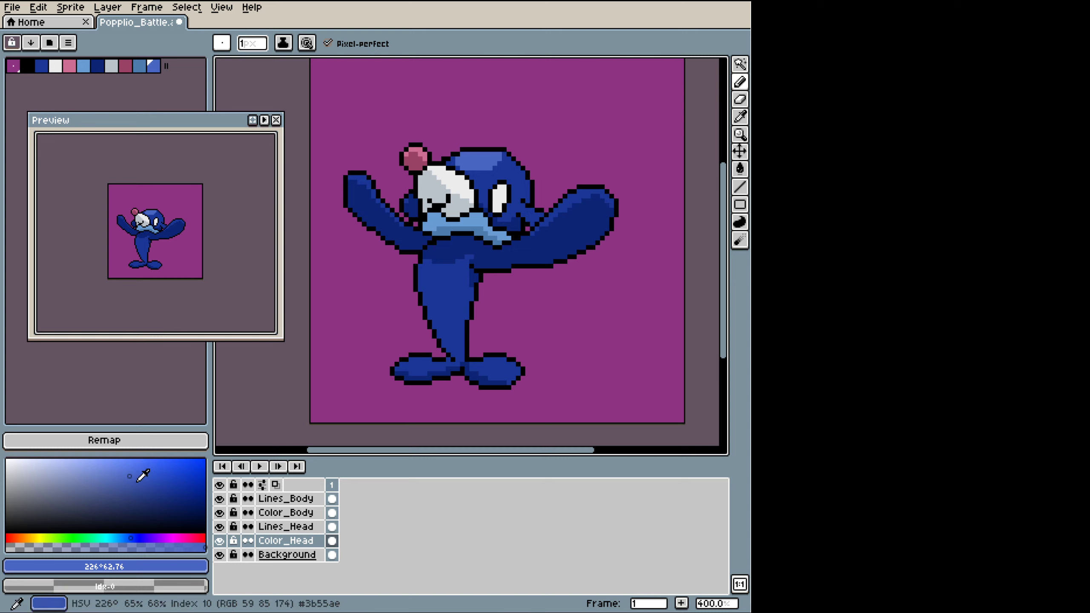
click(135, 480)
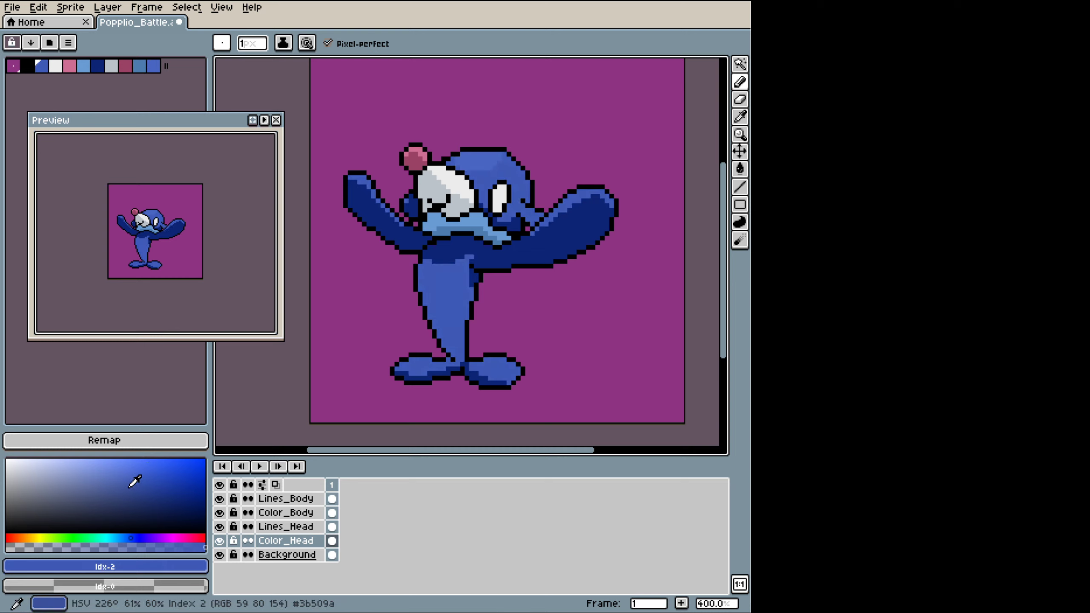
key(ctrl+z)
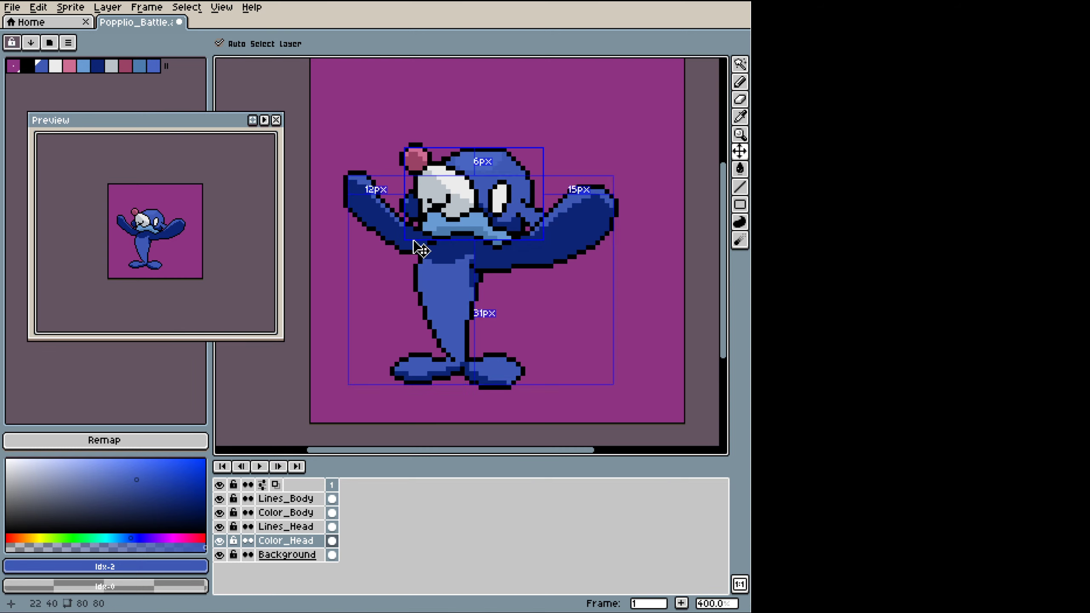
key(ctrl+z)
Step: Sample the head highlight, darken its palette colour slightly, and save the sprite
alt+click(494, 150)
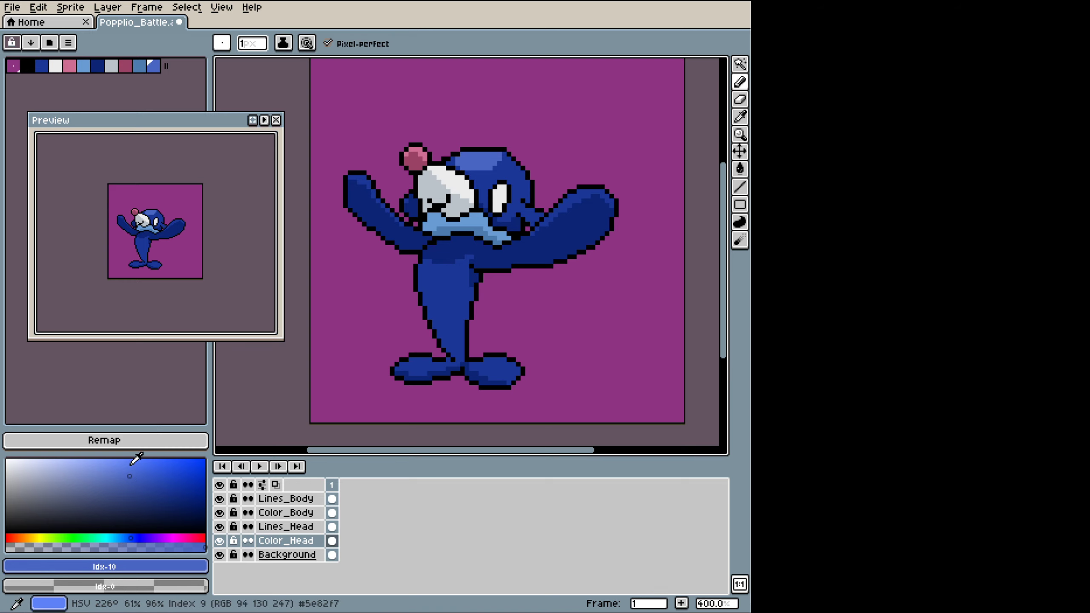
drag(137, 477, 136, 481)
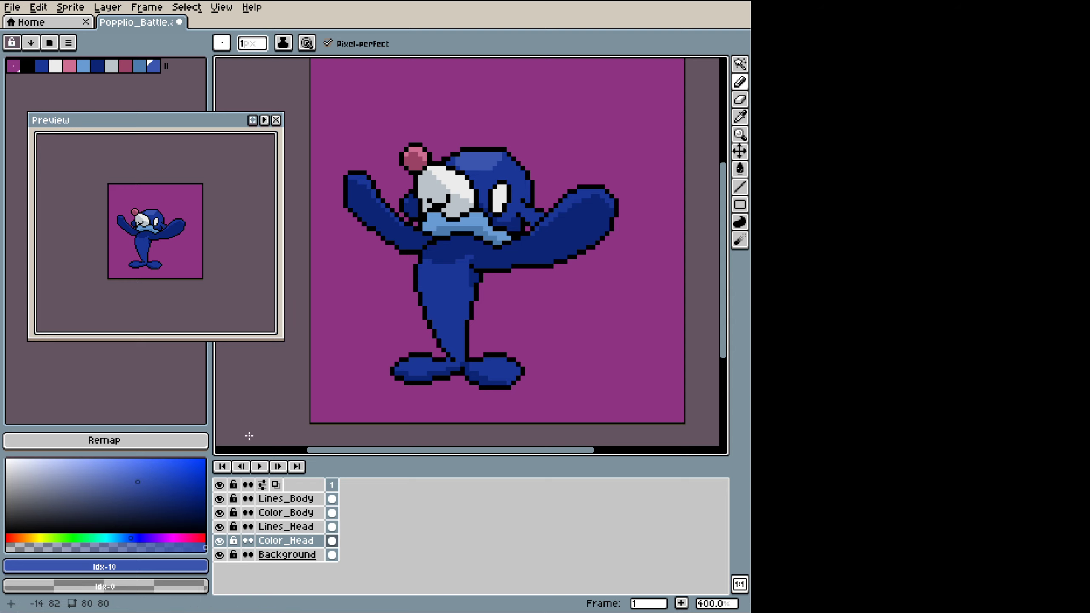
key(ctrl+s)
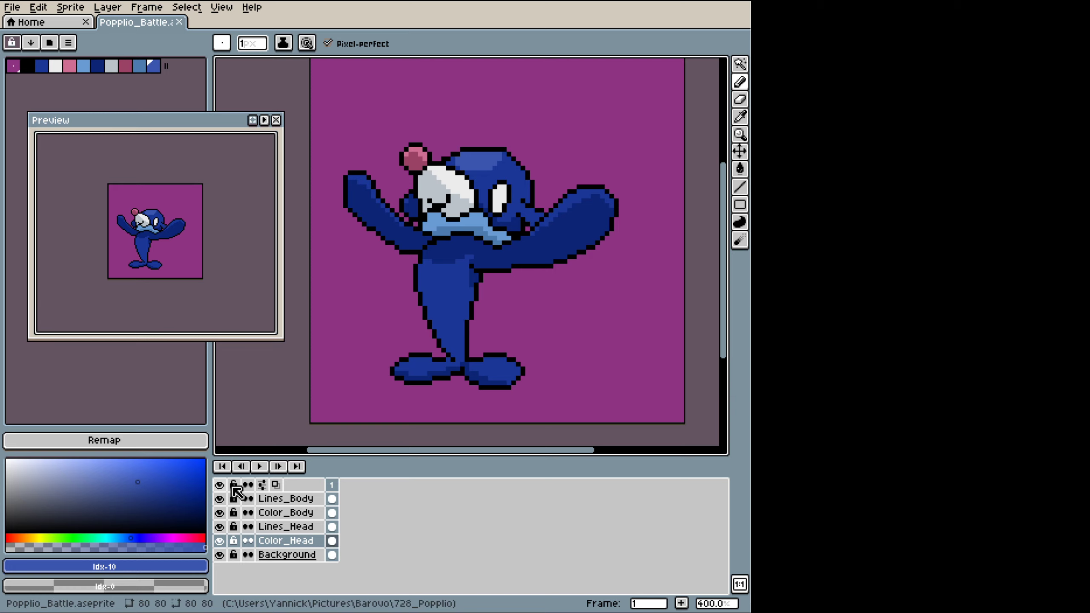
click(285, 498)
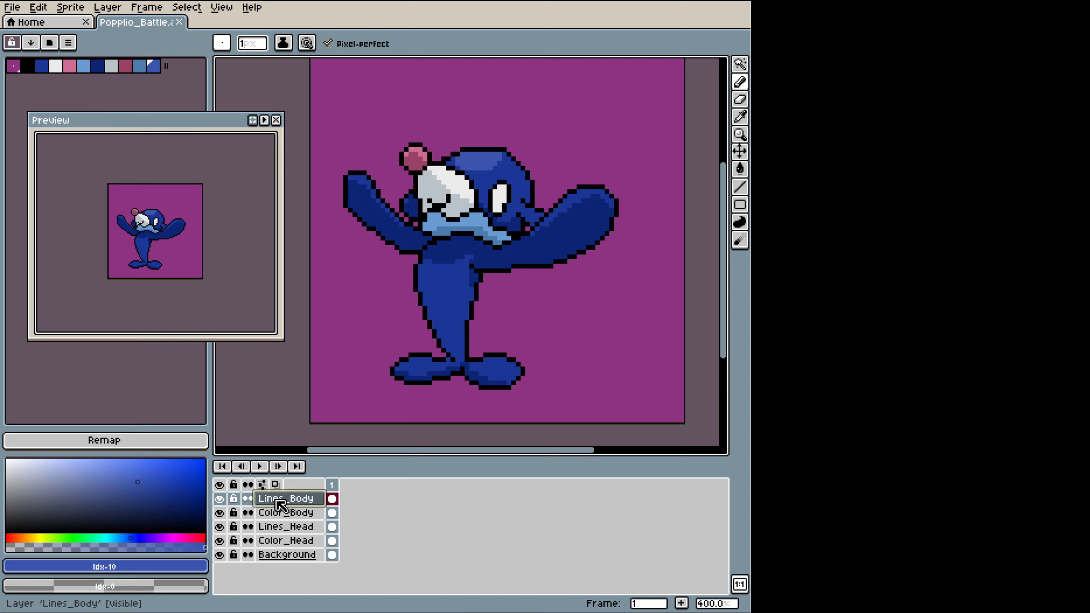
key(alt)
click(517, 223)
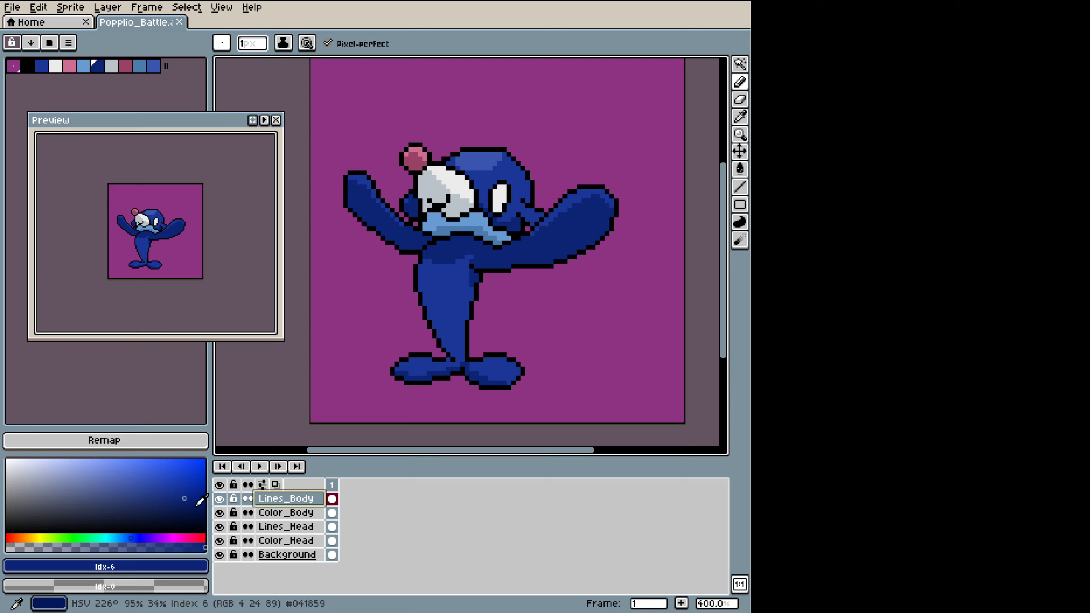
click(196, 507)
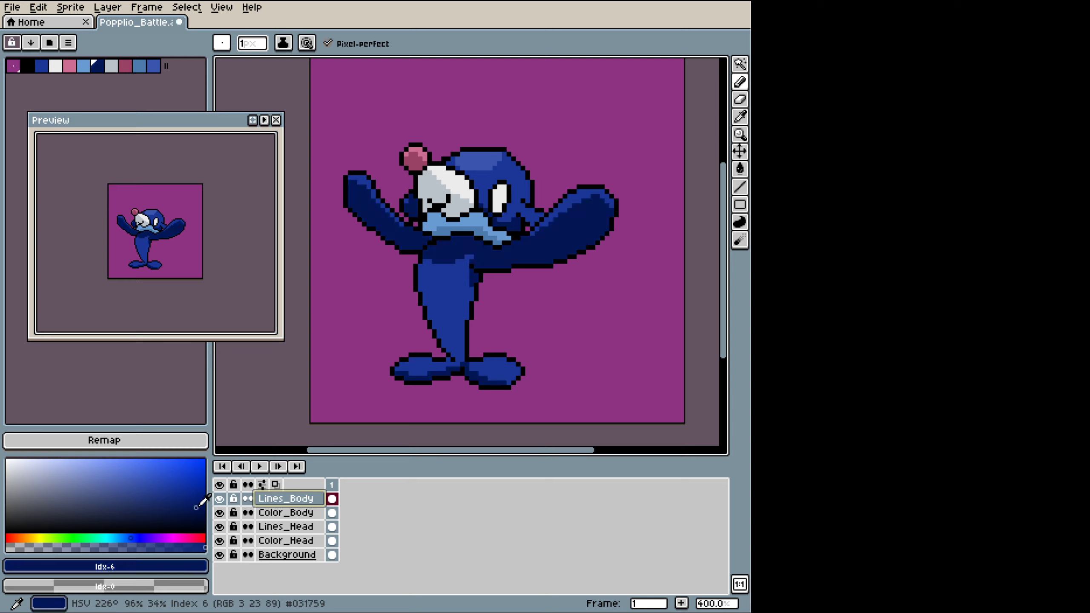
key(ctrl+z)
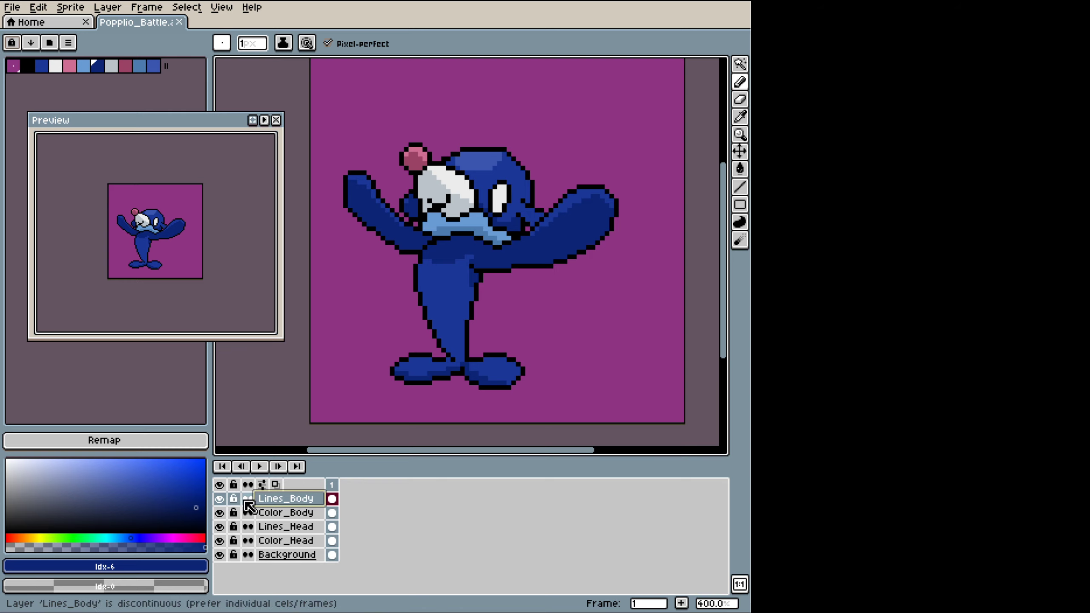
Step: Sample the head's dark blue shadow, darken it to HSV 226°, 97%, 25%, and add the shade to the palette
key(i)
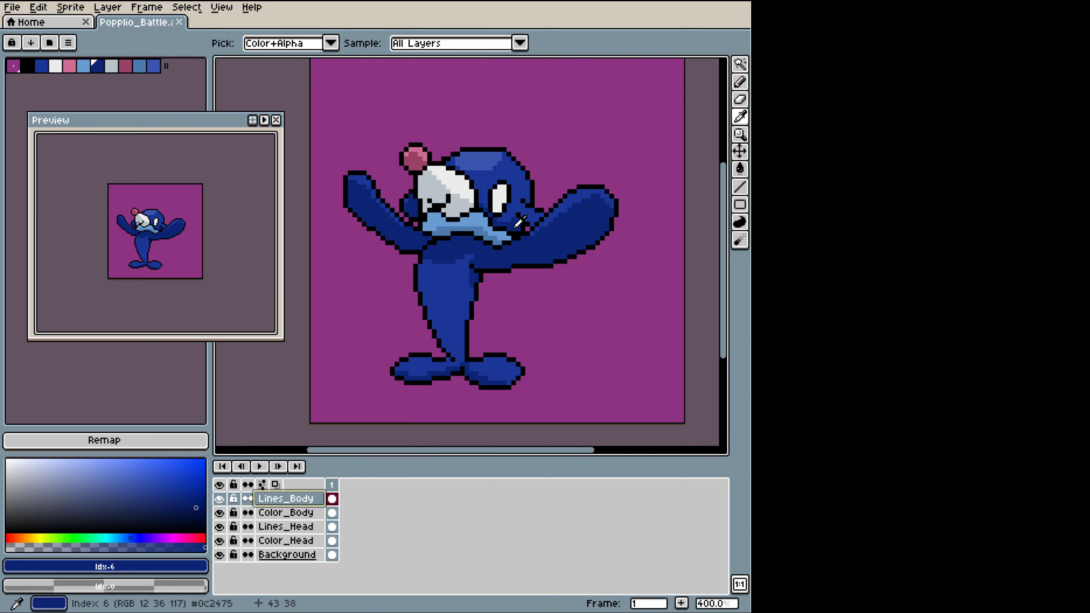
key(b)
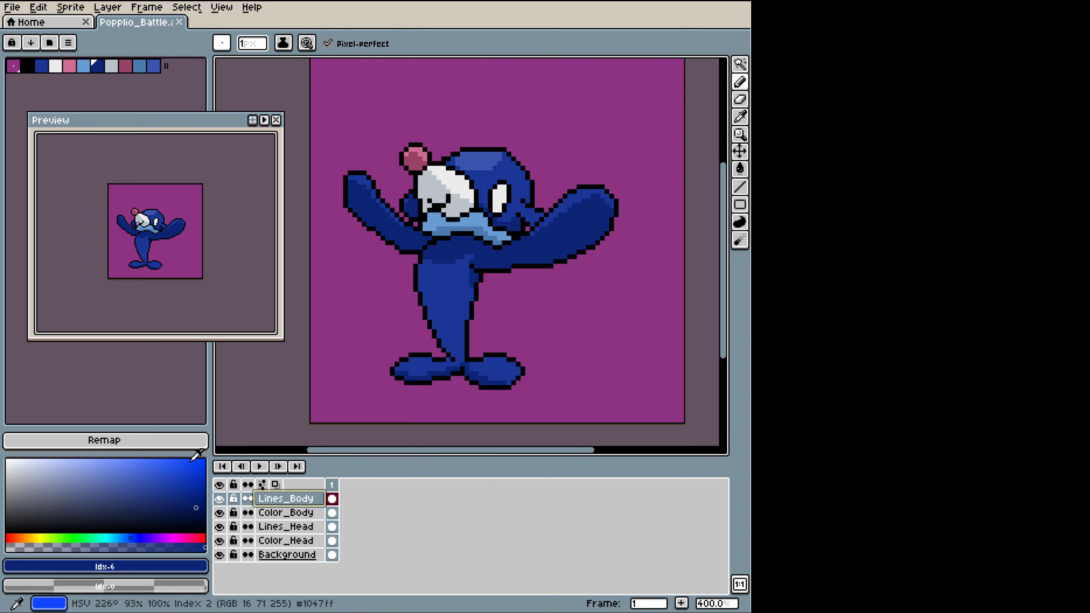
click(202, 514)
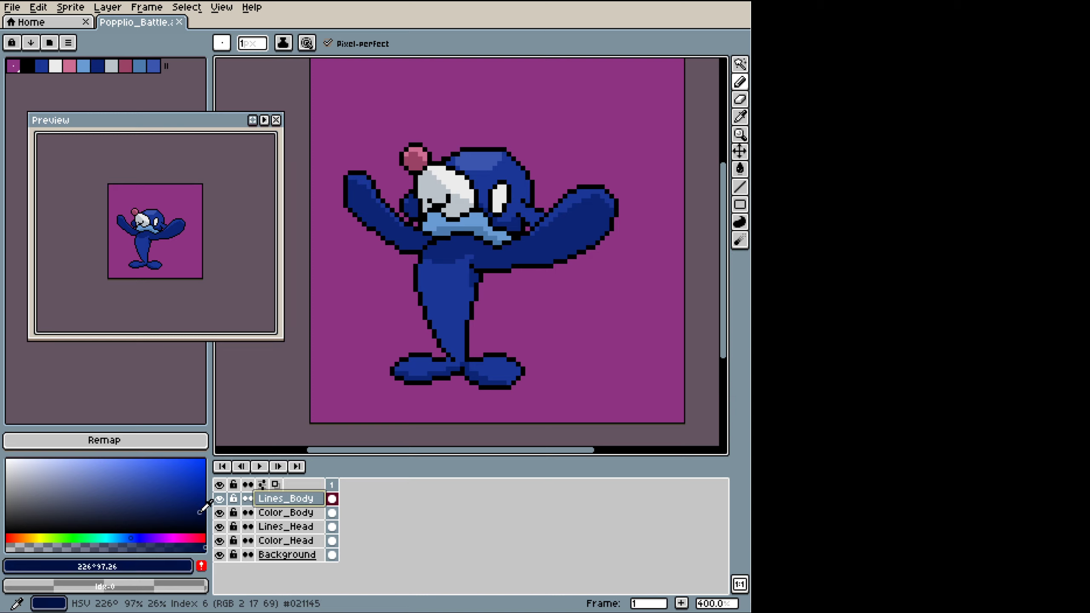
drag(200, 514, 198, 514)
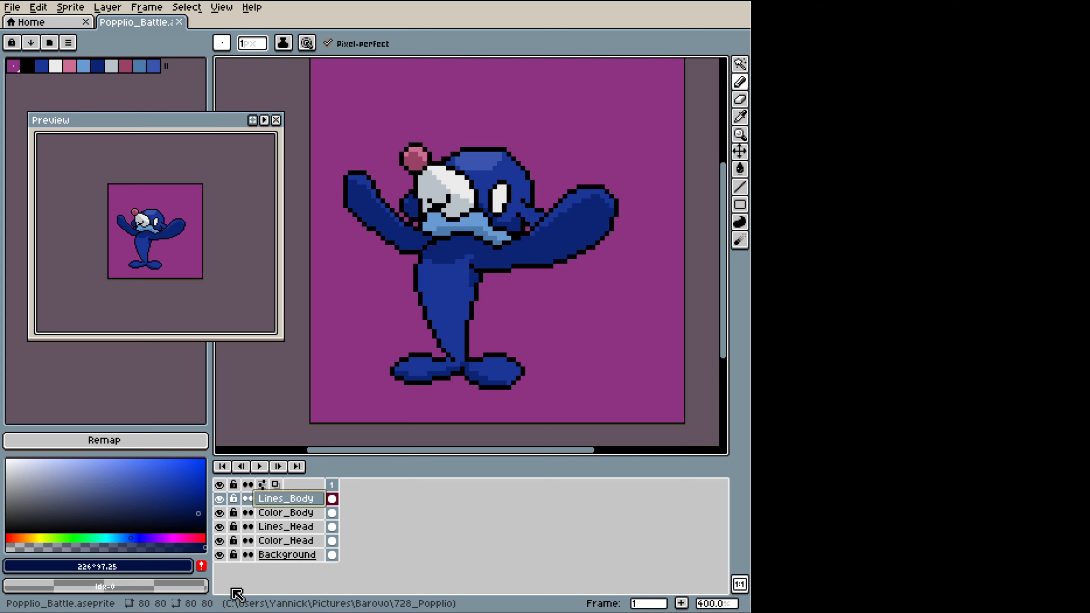
click(201, 568)
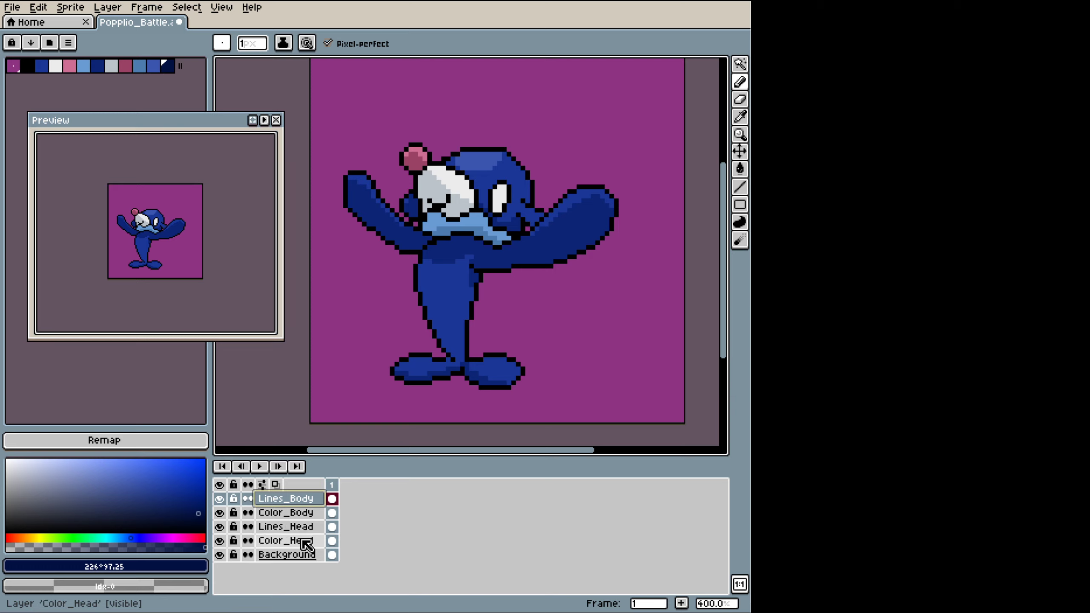
Step: Recolour the black outline along the head's upper-left edge in the dark navy on the Lines_Head layer
click(296, 528)
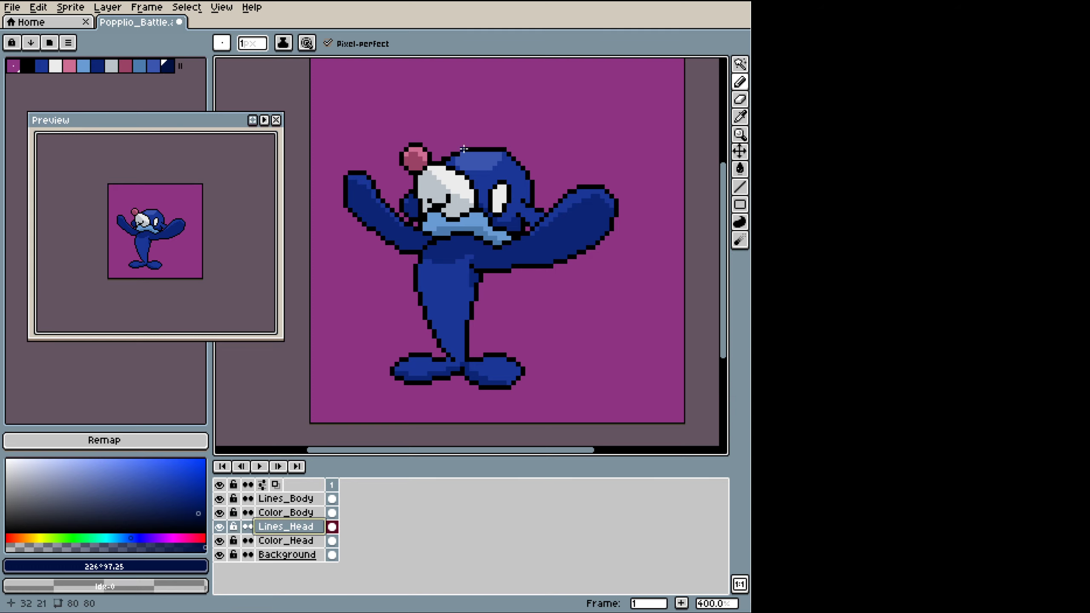
mouse_move(463, 149)
mouse_down()
mouse_move(494, 149)
mouse_move(452, 154)
mouse_up()
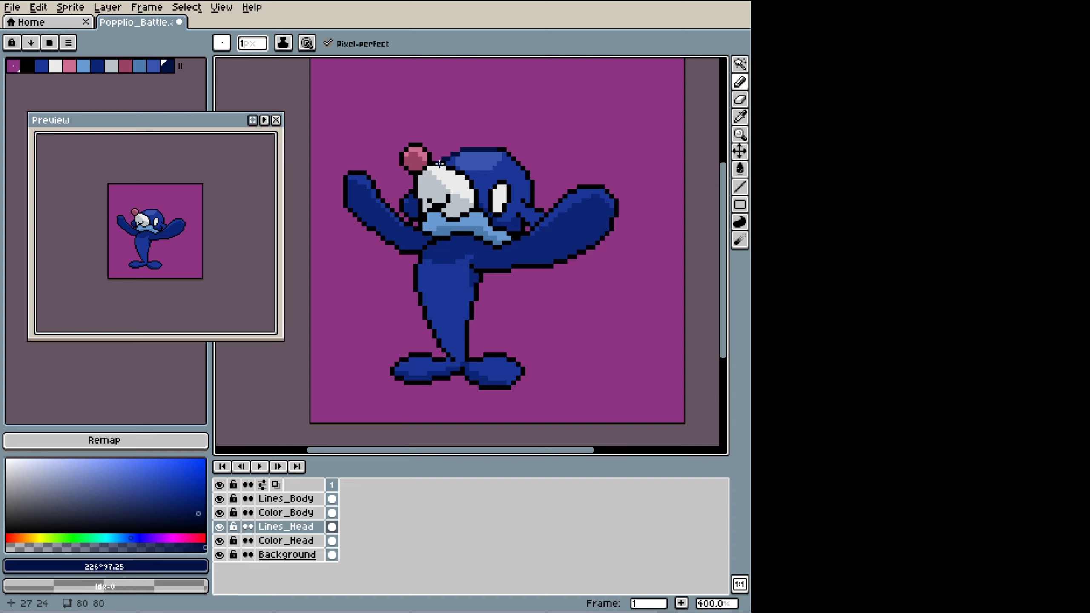
click(361, 61)
key(ctrl+z)
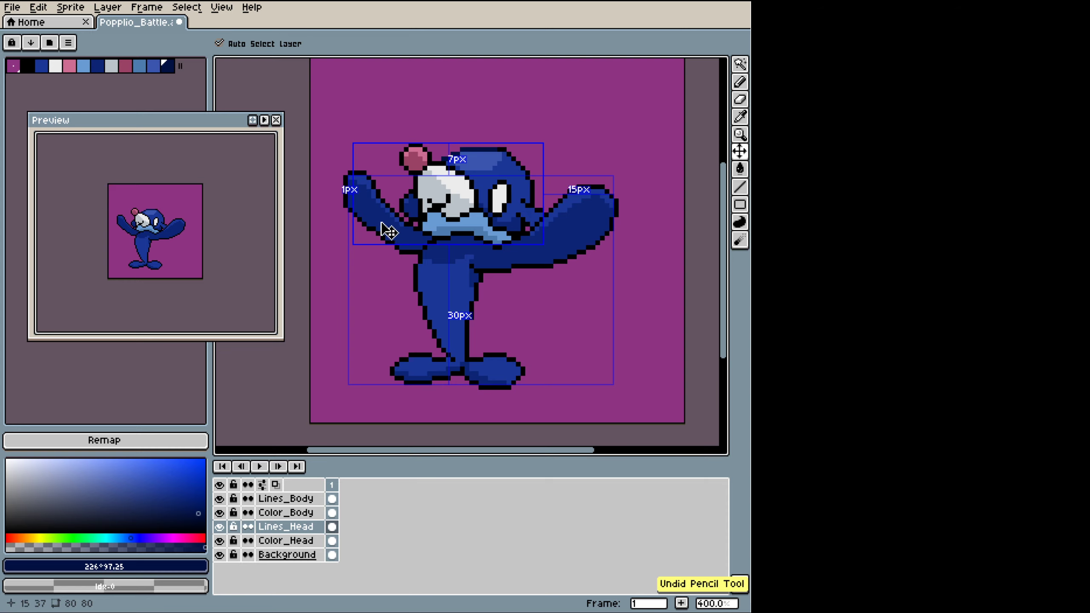
key(ctrl+y)
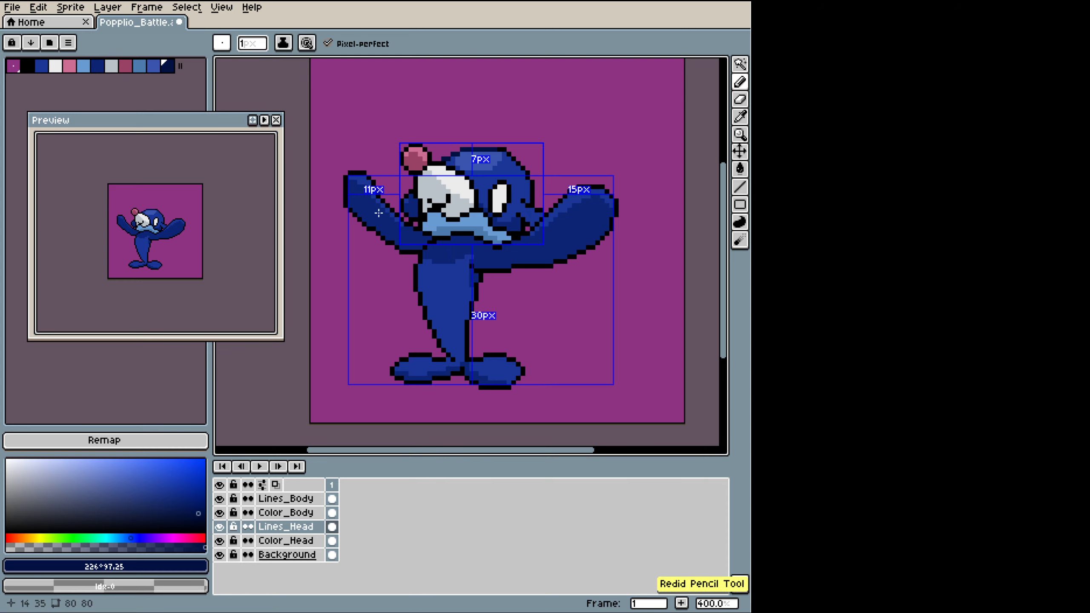
Step: On the Lines_Body layer, recolour the outline along the upper edges of both arms and the torso's left side in dark navy
click(285, 498)
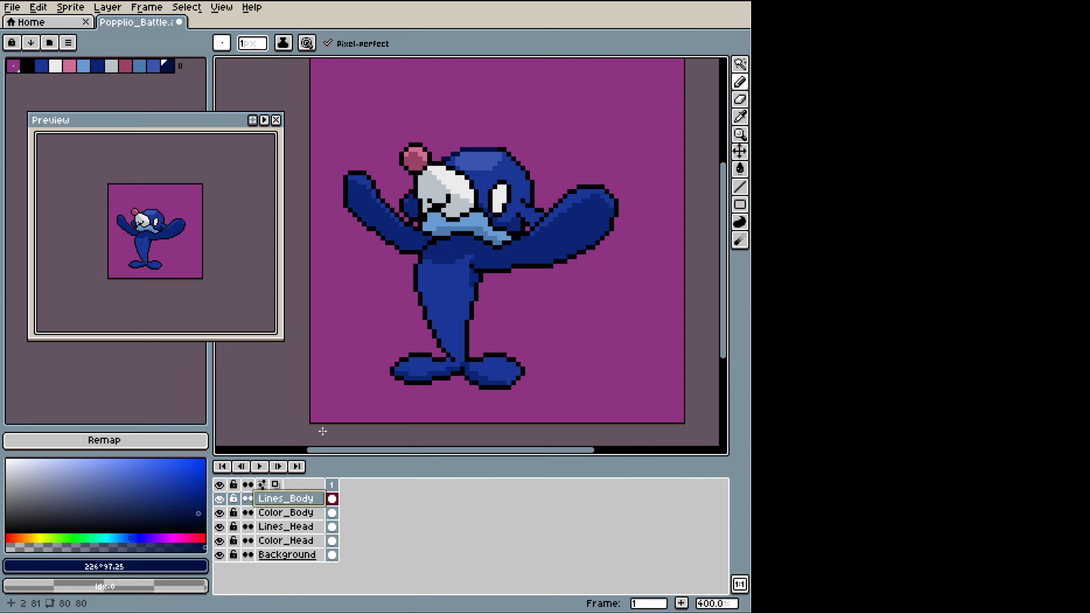
drag(350, 173, 365, 171)
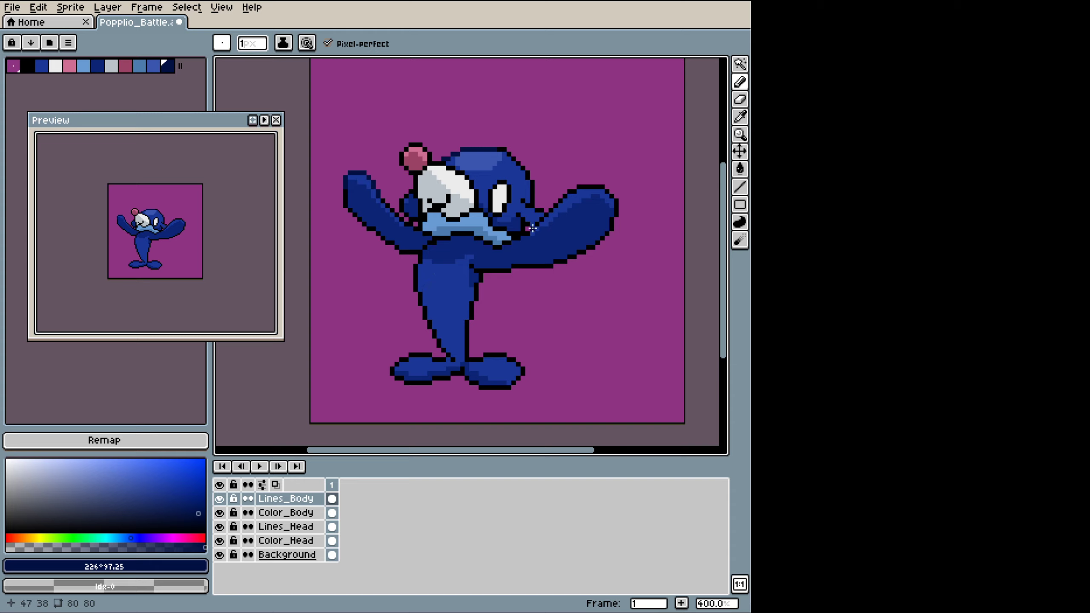
shift+click(565, 197)
alt+click(598, 187)
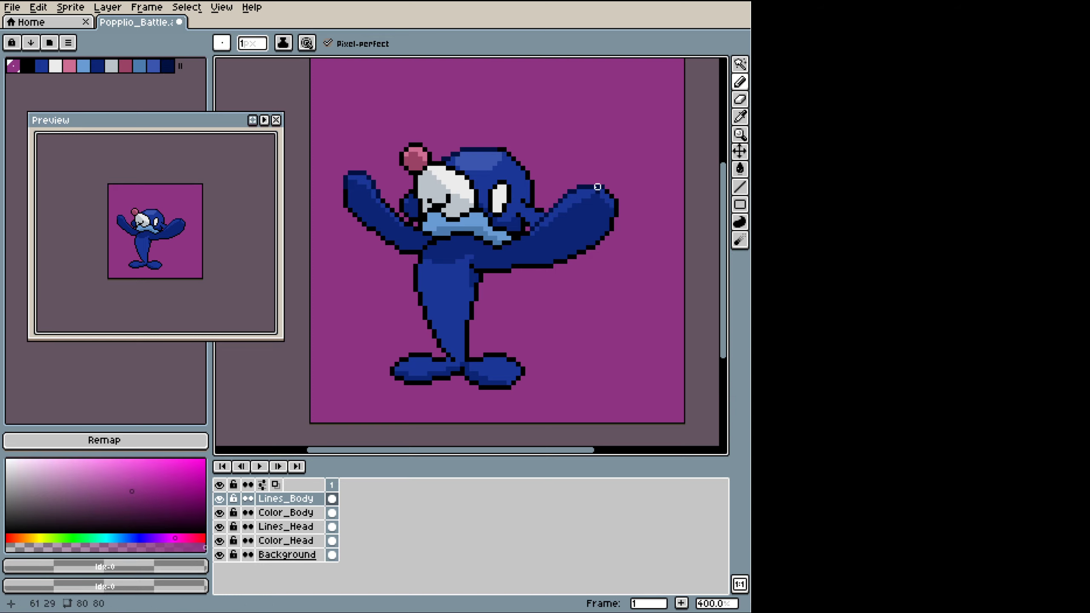
alt+click(604, 190)
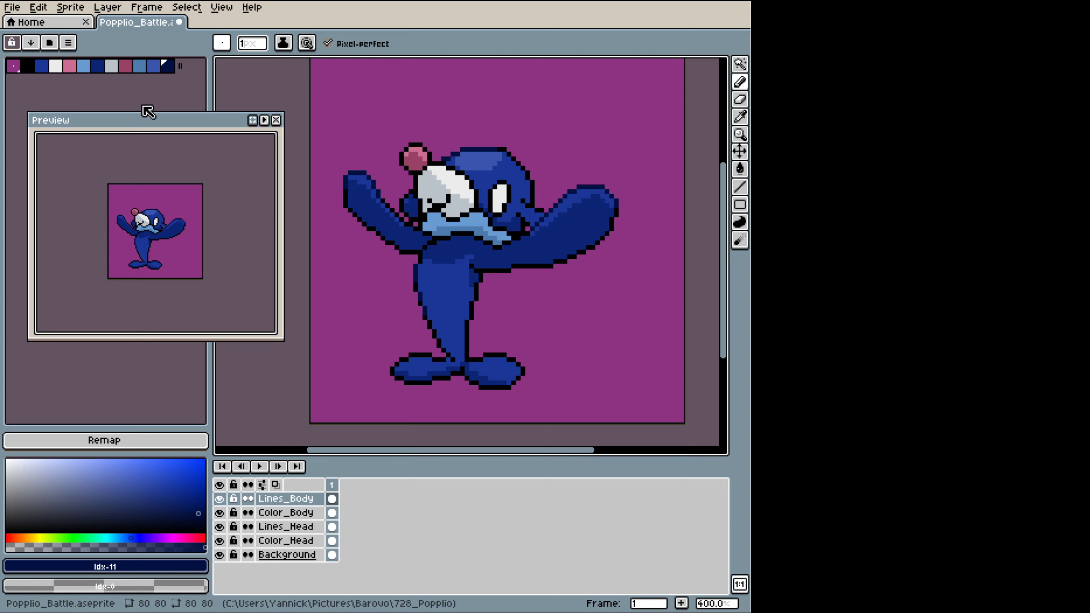
Step: Try a much lighter blue for the navy outline's palette colour, and undo the change
drag(171, 490, 119, 472)
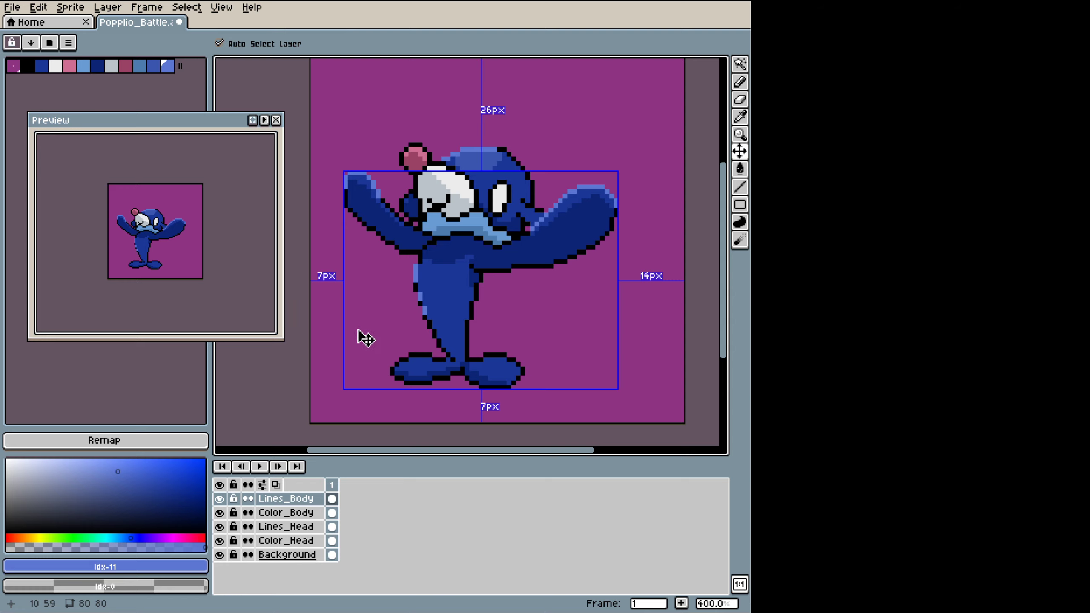
key(ctrl+z)
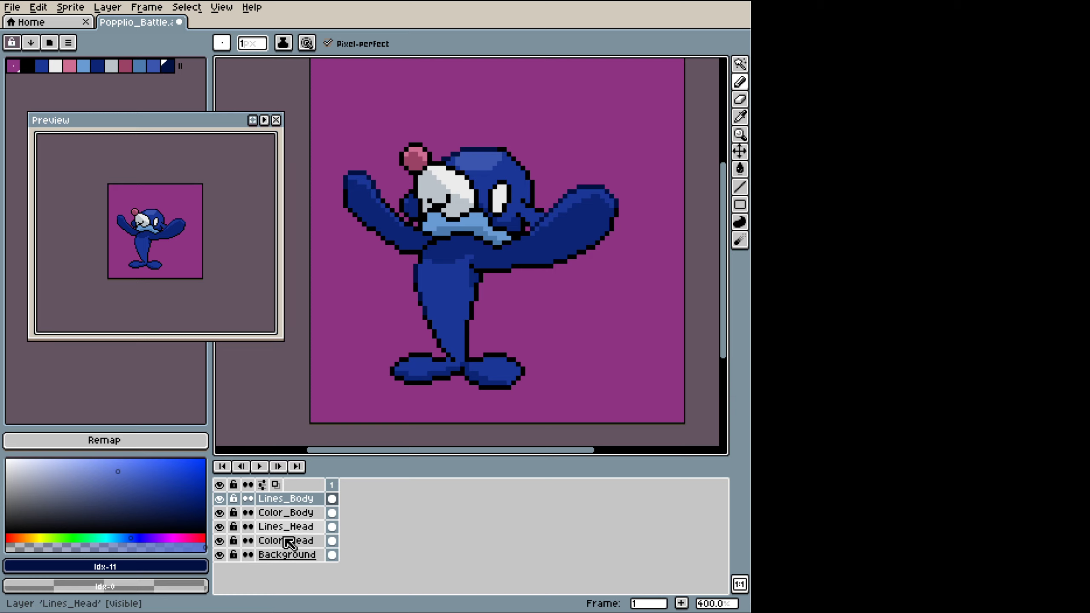
Step: Sample the collar's blue shadow, darken it to HSV 211°, 64%, 49%, and add the shade to the palette
key(i)
click(447, 235)
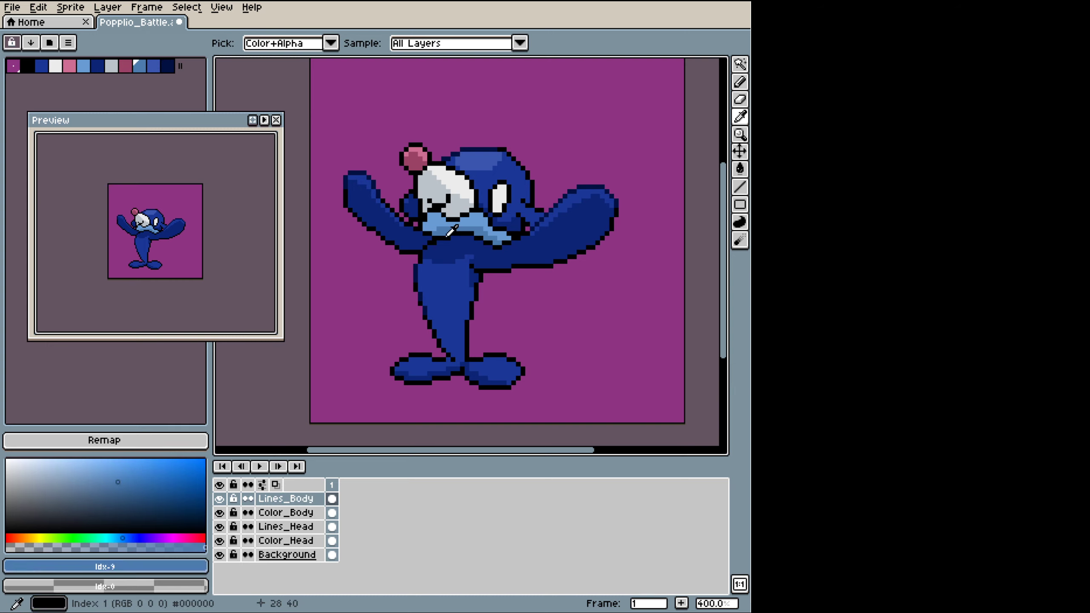
key(b)
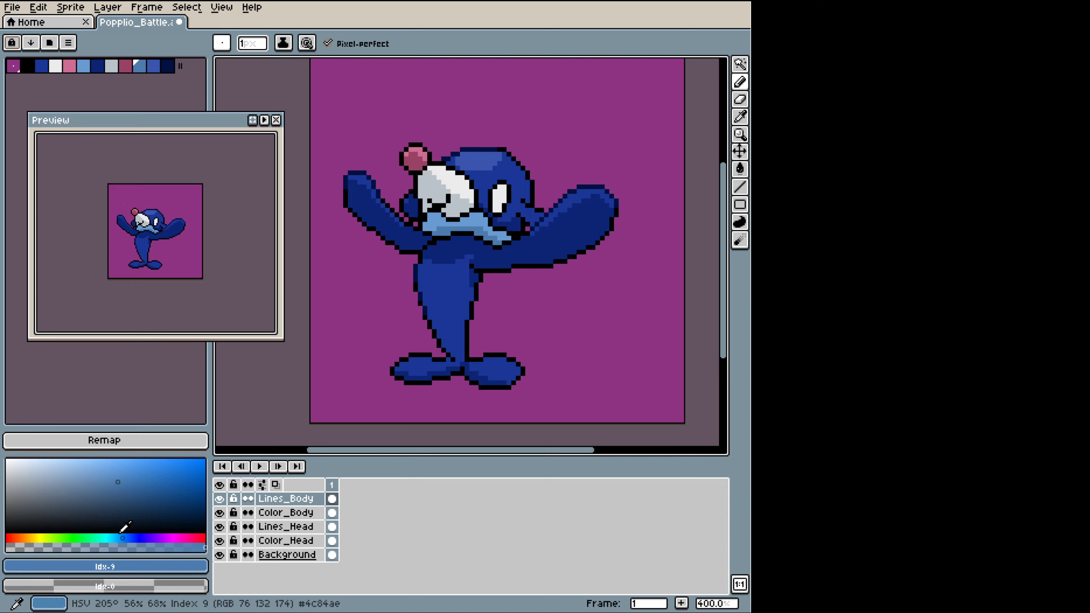
click(171, 67)
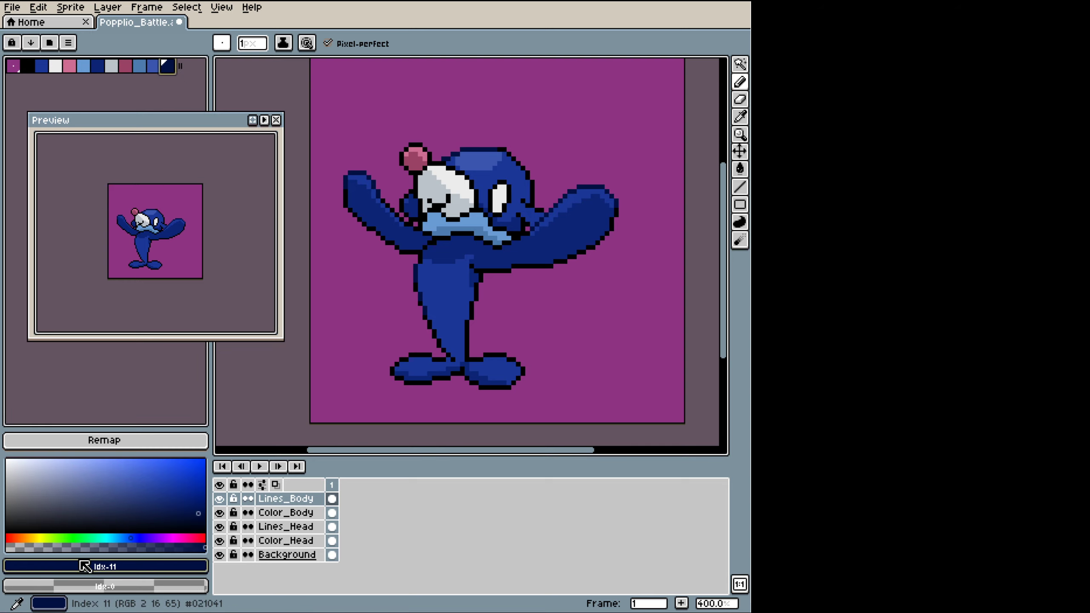
click(13, 66)
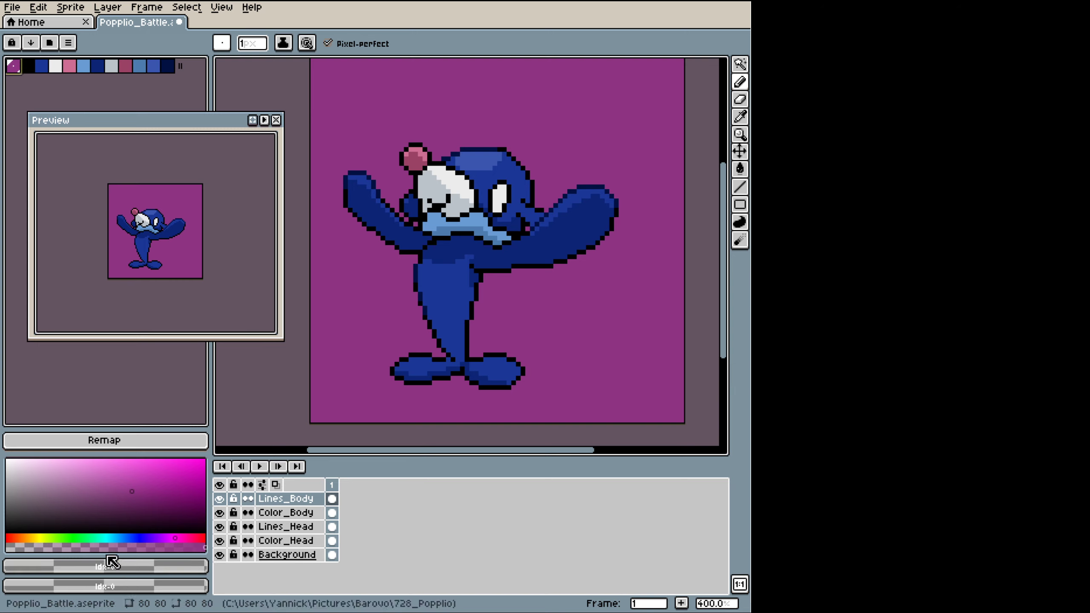
click(170, 67)
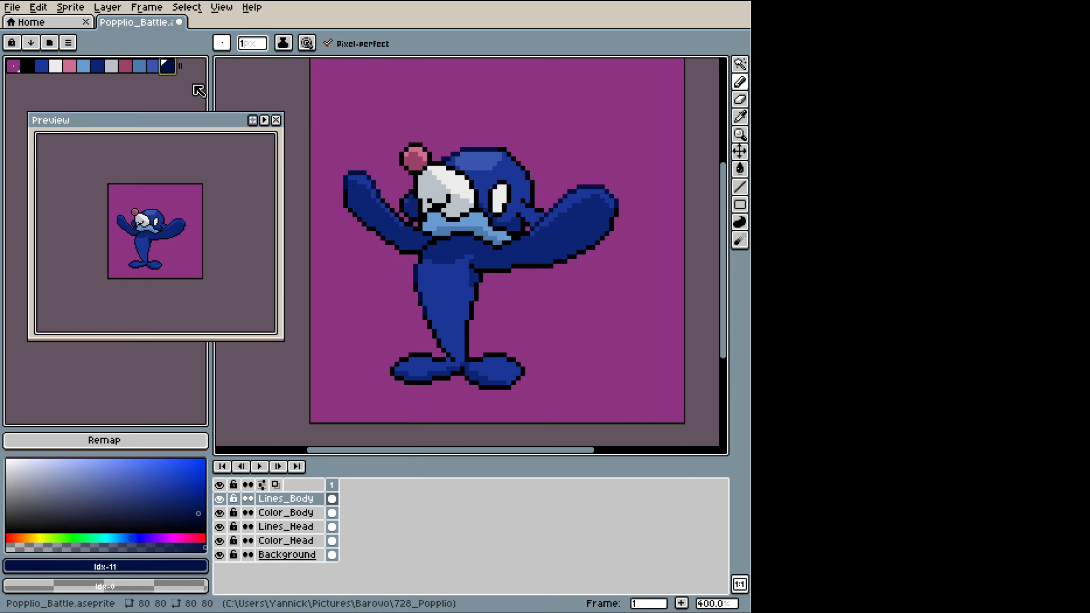
key(i)
click(477, 228)
key(b)
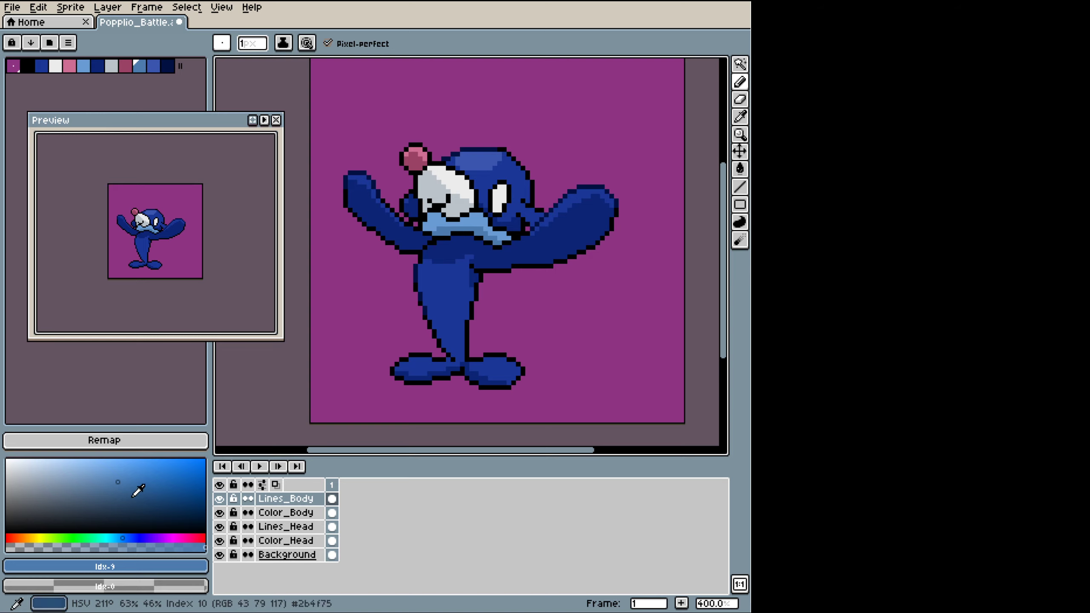
click(132, 492)
drag(131, 493, 133, 498)
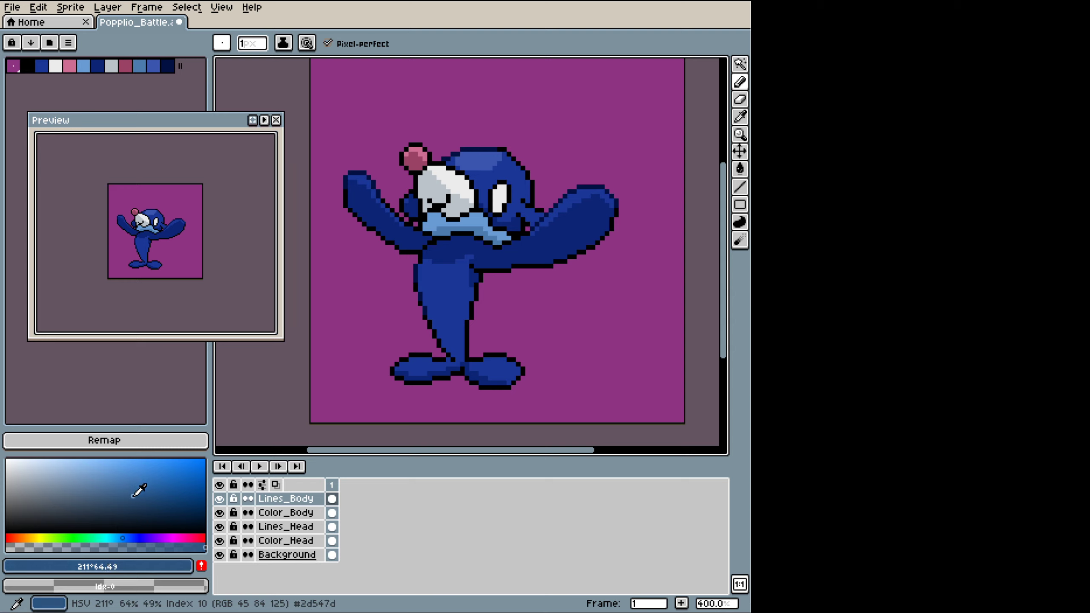
click(203, 567)
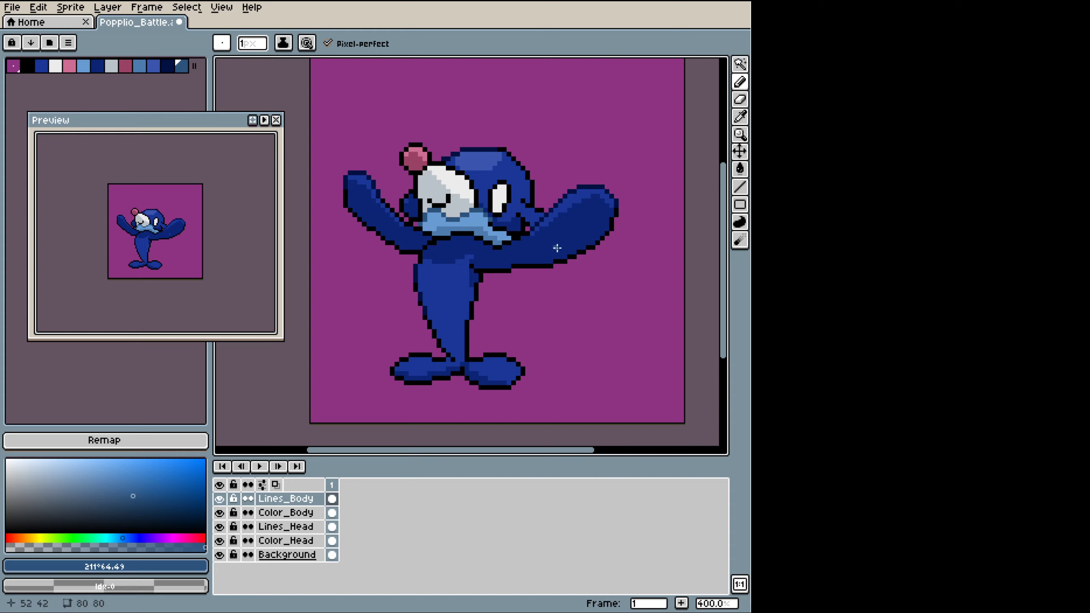
Step: Recolour the outline along the collar's upper edge in the new slate blue on the Lines_Body layer
drag(496, 227, 510, 235)
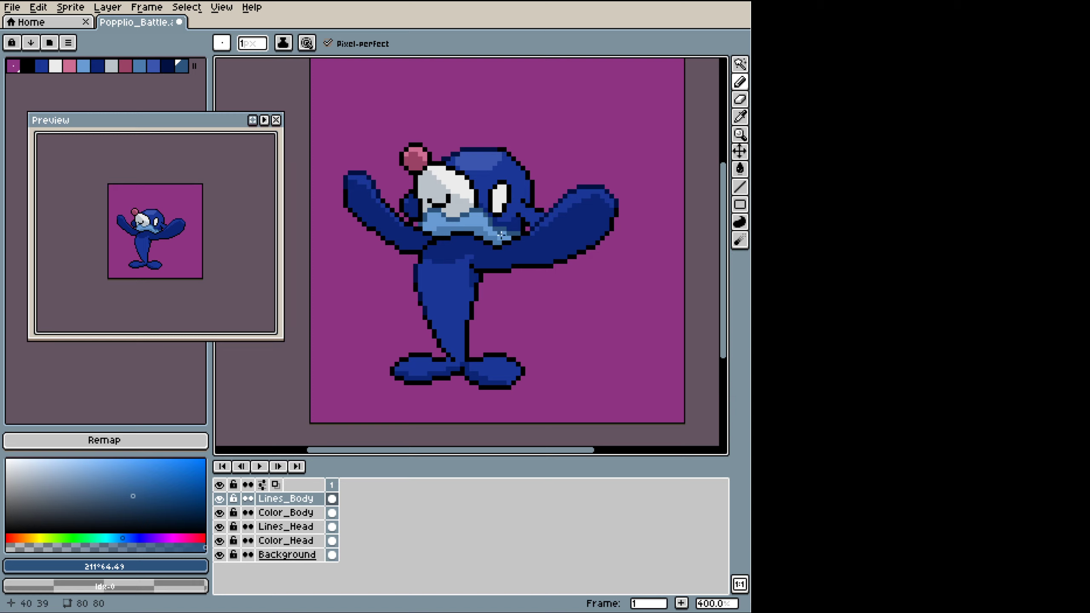
alt+click(535, 290)
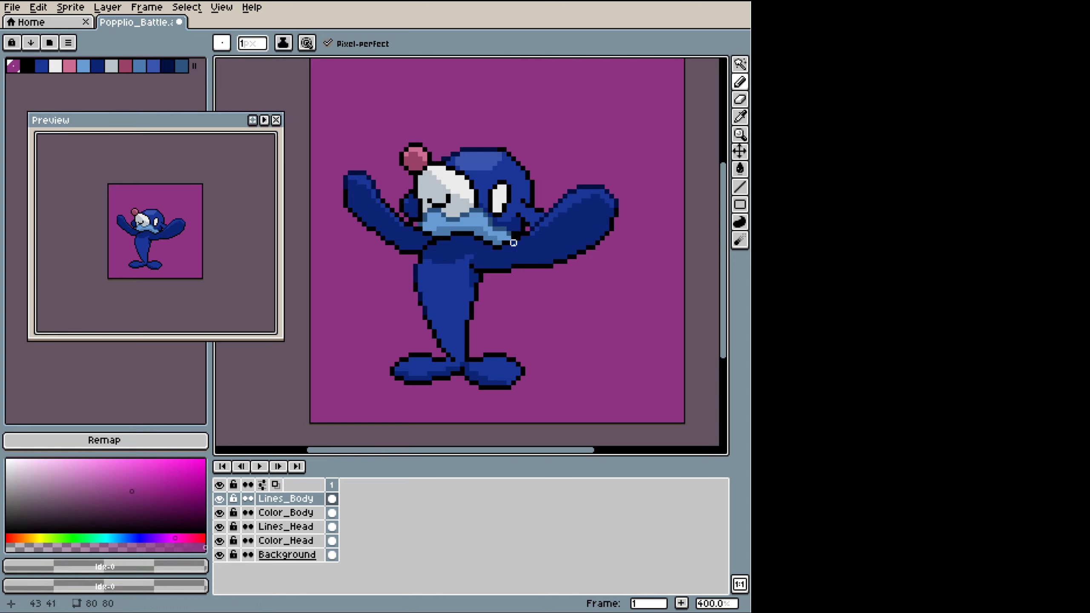
alt+click(513, 227)
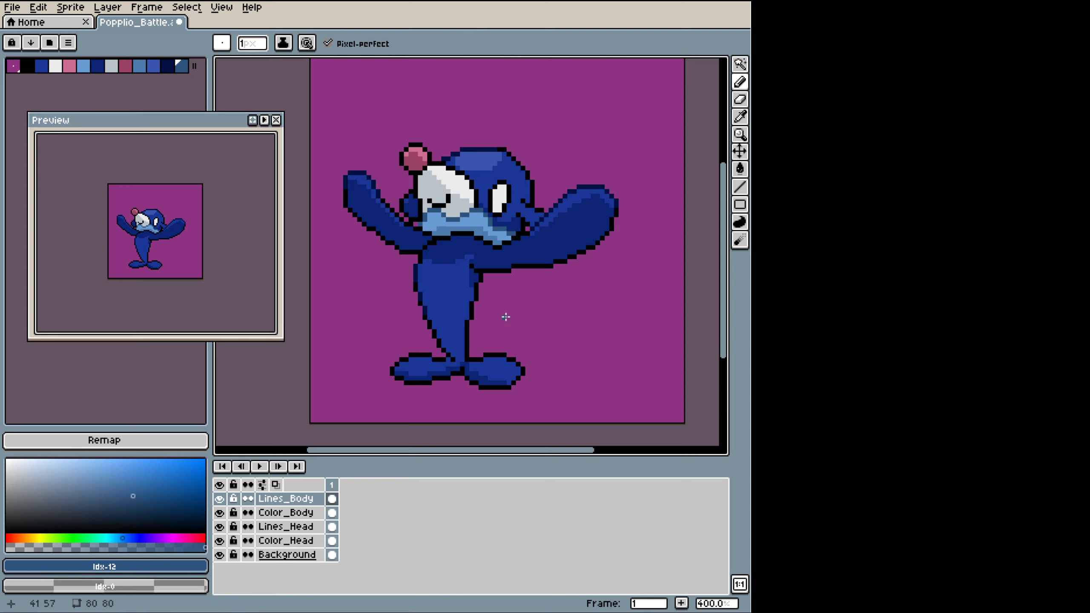
alt+click(526, 314)
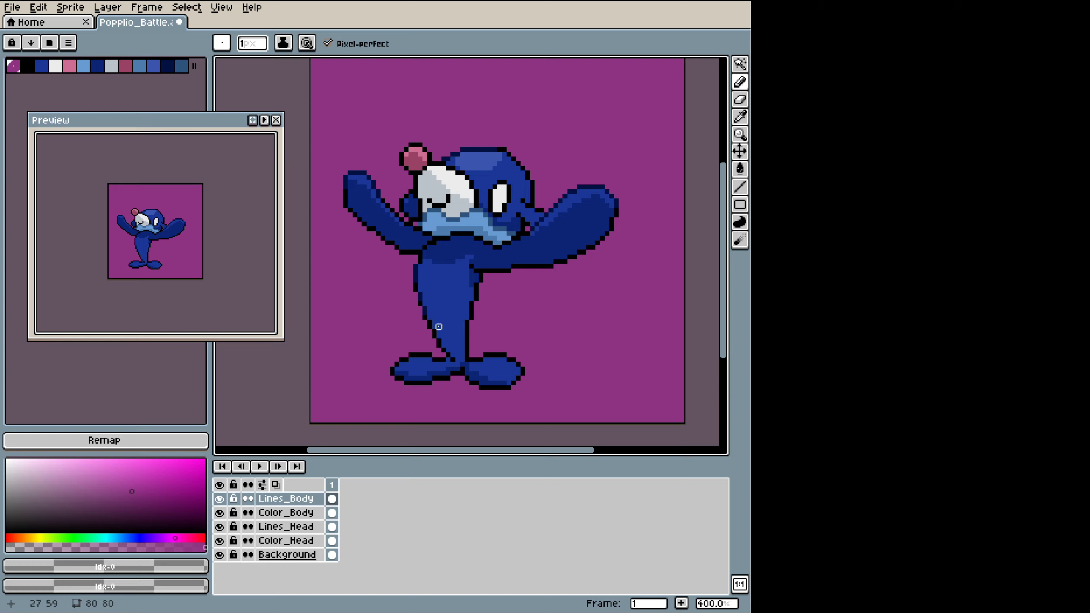
Step: Touch up the pixels beside the collar's right end with the head's dark shadow blue on the Color_Head layer
click(273, 540)
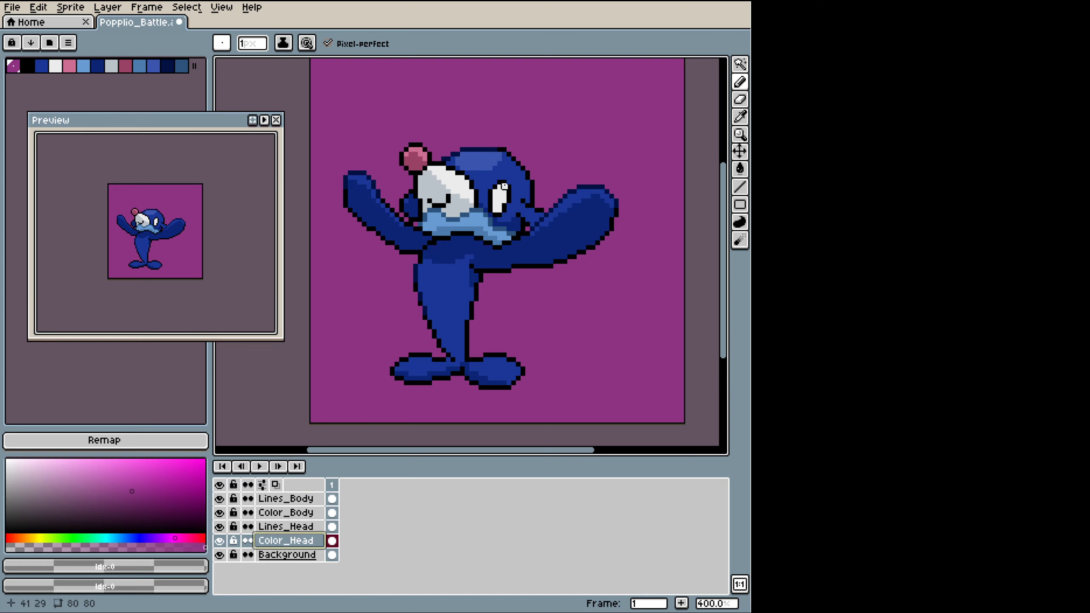
click(301, 527)
click(518, 233)
alt+click(514, 223)
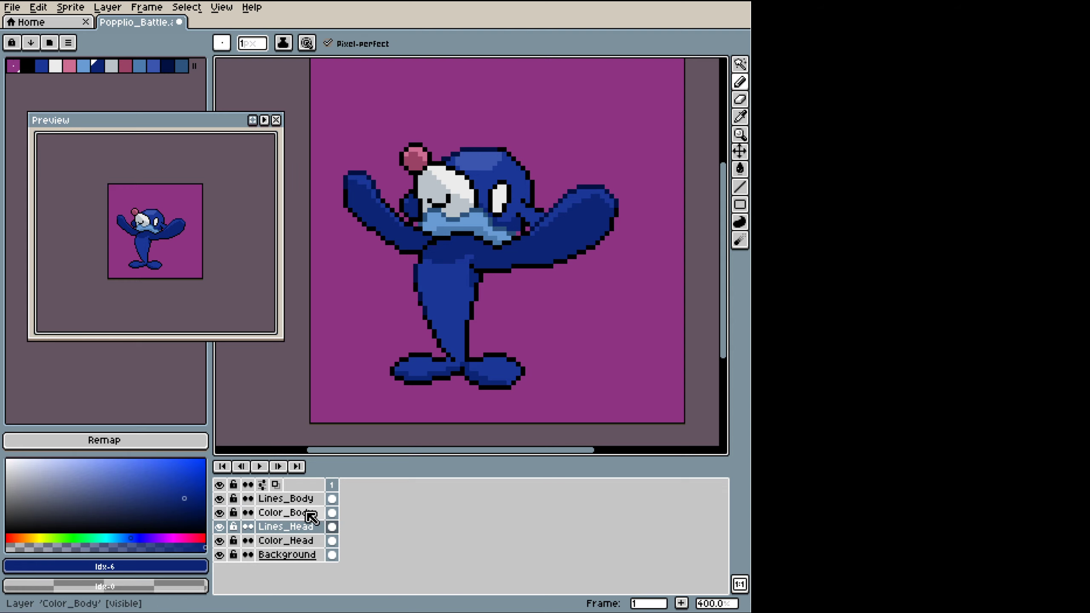
click(292, 542)
click(517, 234)
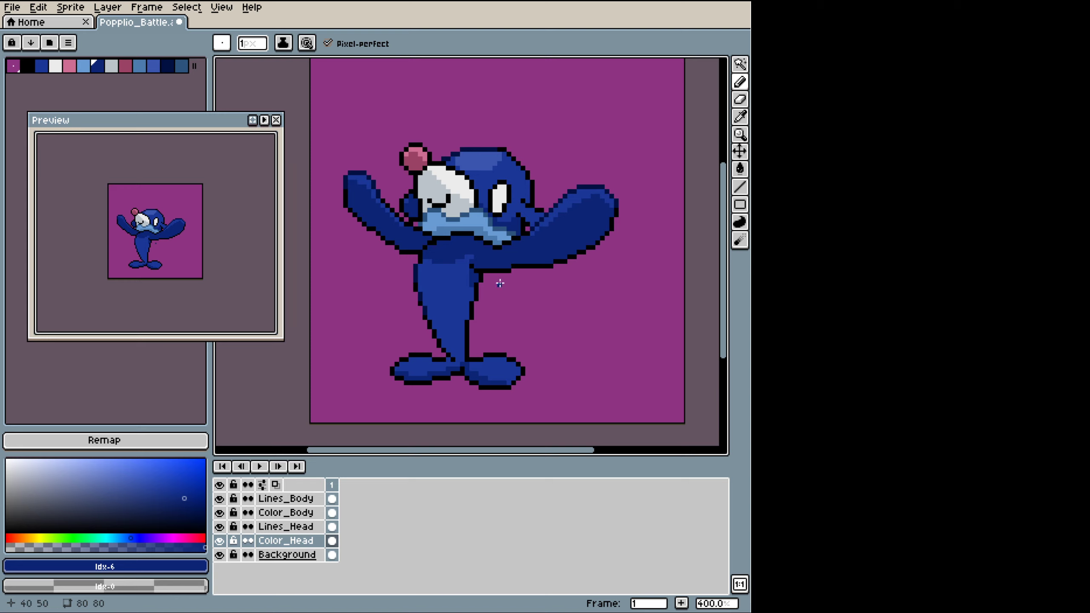
Step: Try lassoing the area along the collar's upper edge on the Lines_Body layer and deleting its pixels
click(277, 499)
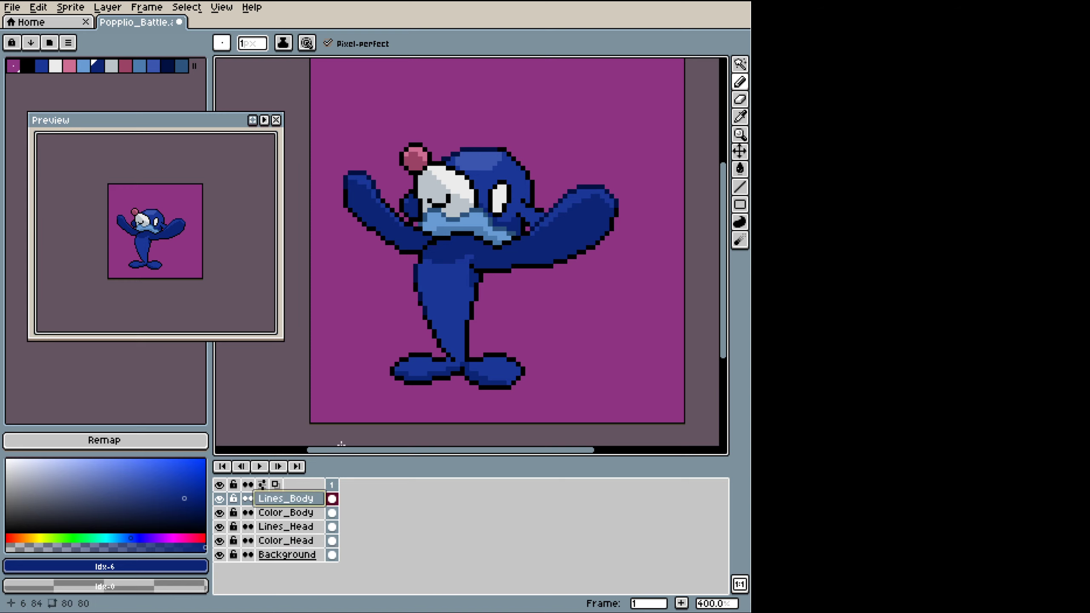
key(q)
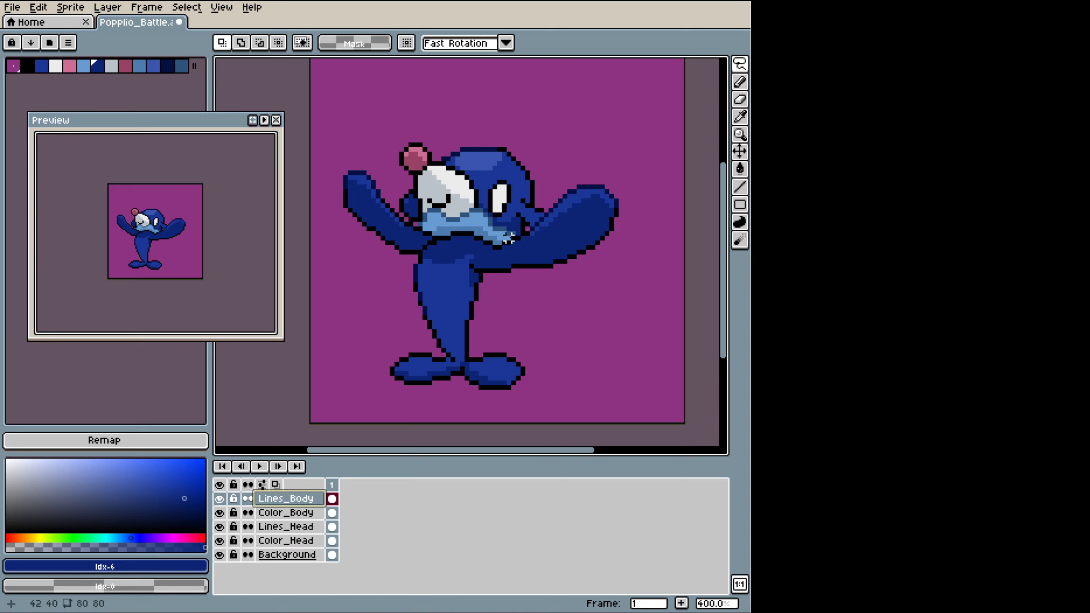
mouse_move(514, 232)
mouse_down()
mouse_move(483, 219)
mouse_move(418, 222)
mouse_move(465, 206)
mouse_move(514, 233)
mouse_up()
key(Delete)
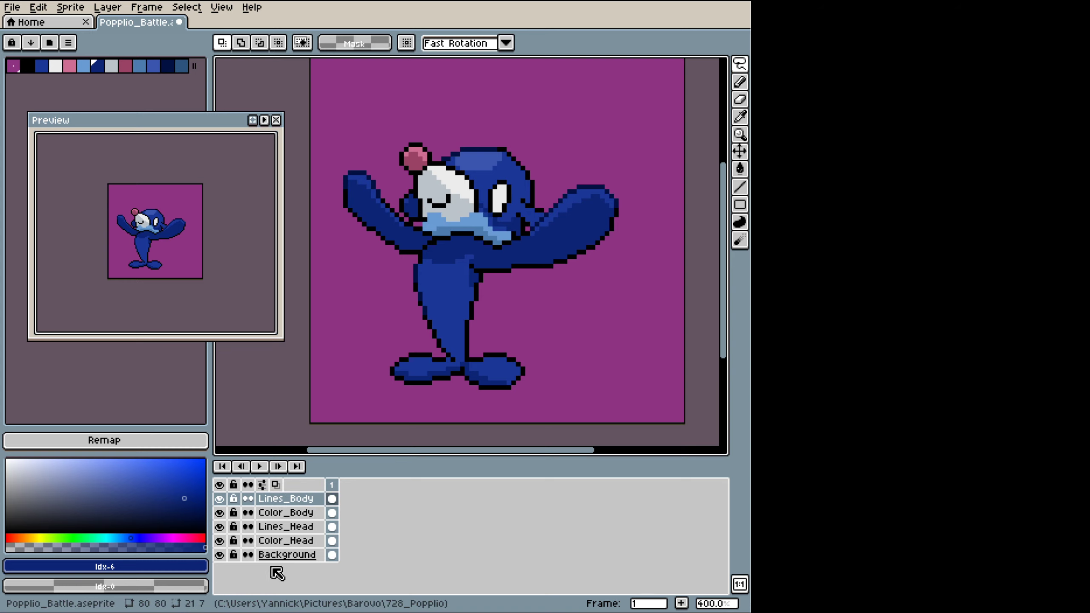
Step: Toggle the Lines_Head layer's visibility to check the muzzle outline, and undo the deletion along the collar
click(283, 530)
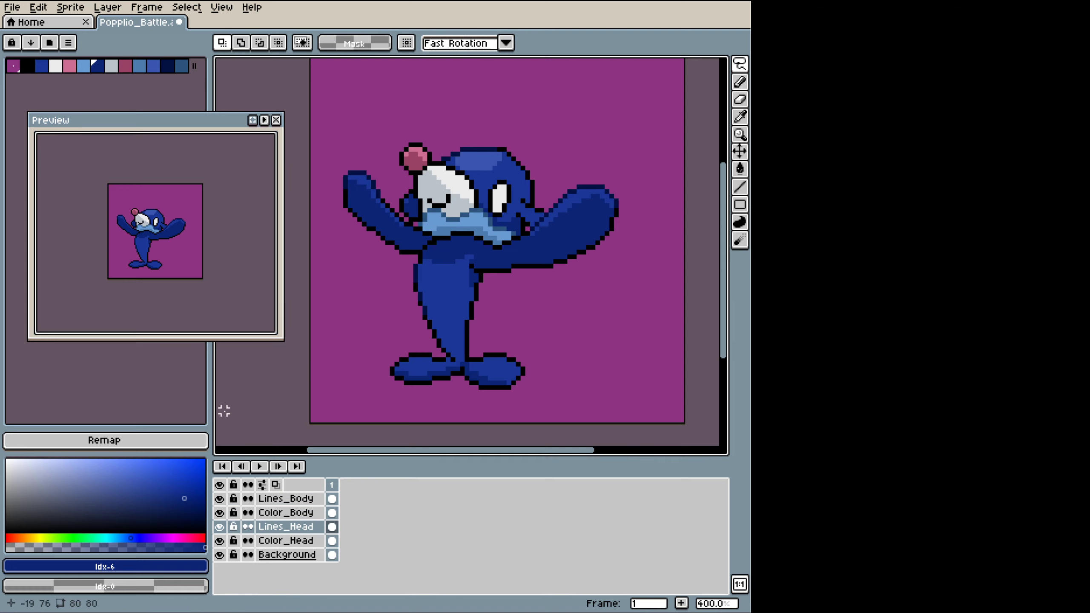
click(219, 527)
click(220, 527)
click(218, 524)
click(218, 524)
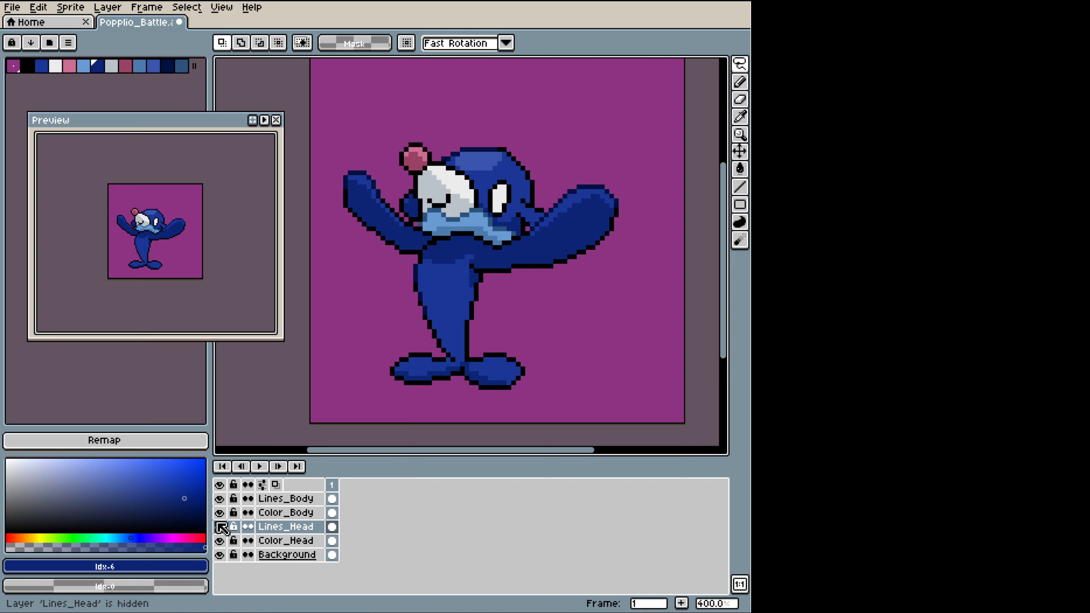
click(218, 525)
click(218, 524)
click(218, 525)
click(218, 523)
key(ctrl+z)
key(ctrl+z)
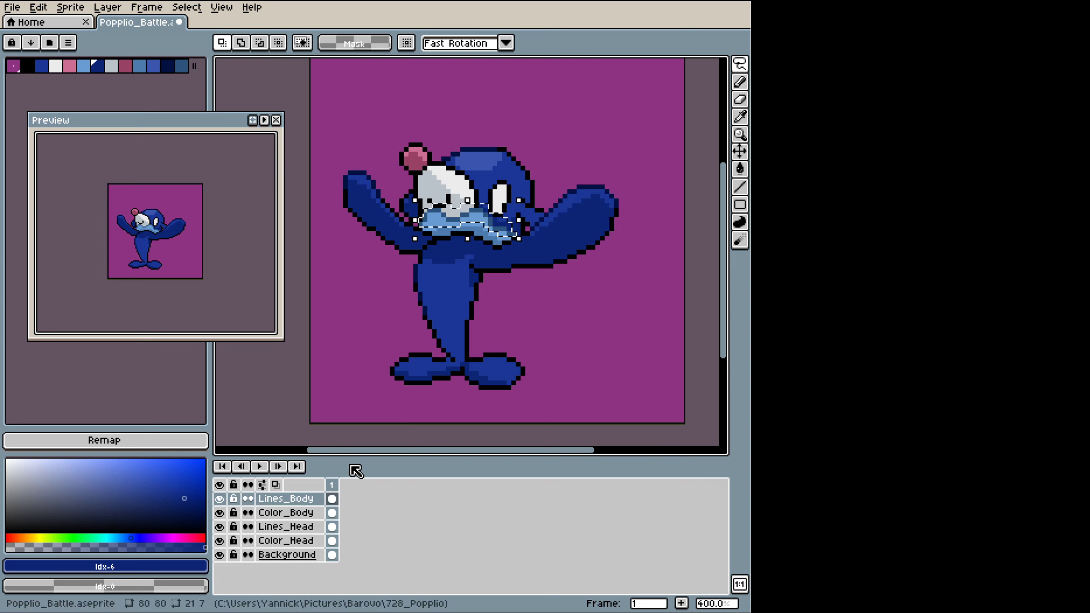
key(ctrl+z)
Step: Hide and reshow the Lines_Body, Color_Body and Lines_Head layers to examine which one holds the head's outline
click(219, 500)
click(218, 500)
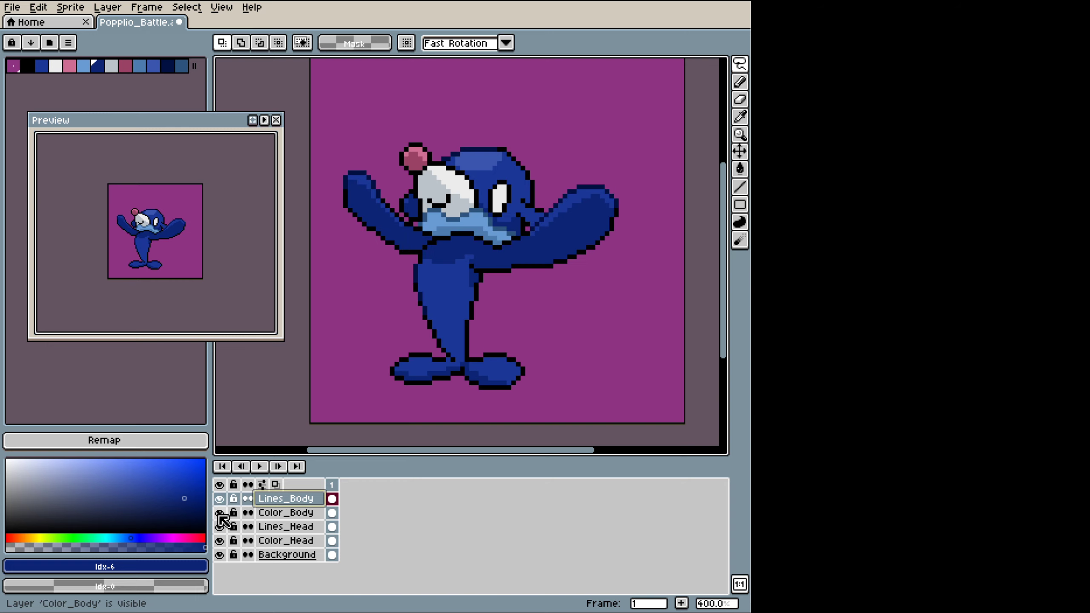
click(219, 499)
click(220, 514)
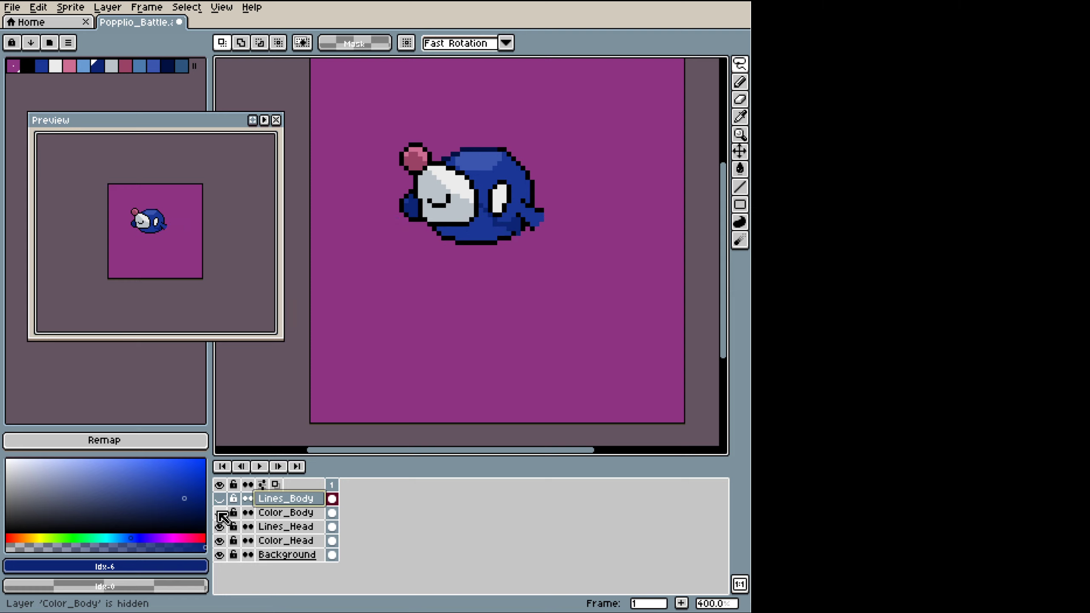
click(220, 528)
click(221, 527)
click(220, 513)
click(219, 499)
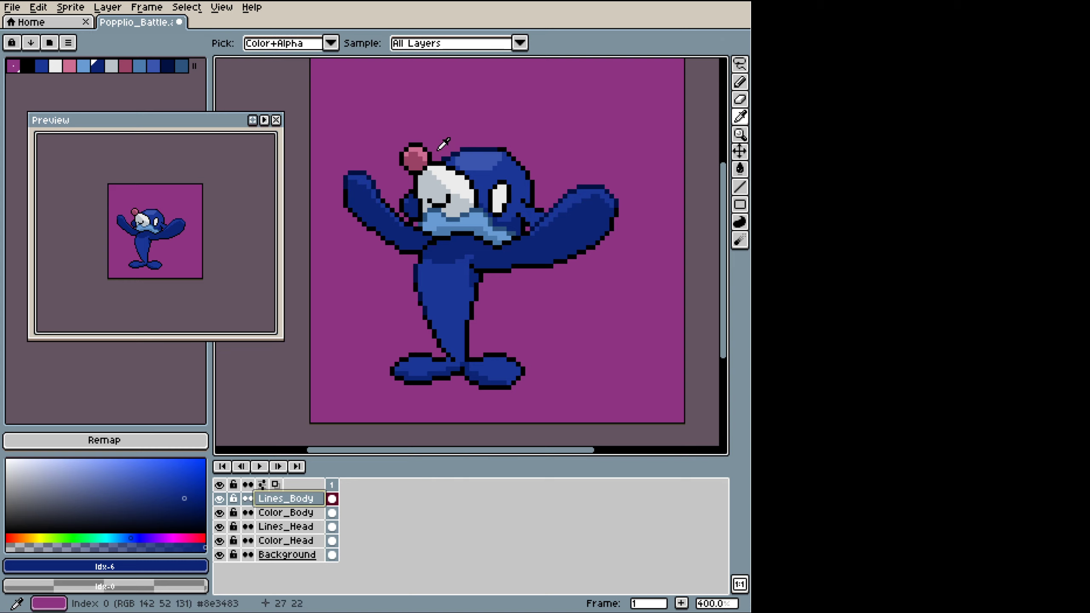
Step: Sample the muzzle's grey shadow, darken it to HSV 208°, 14%, 44%, and add the shade to the palette
alt+click(446, 185)
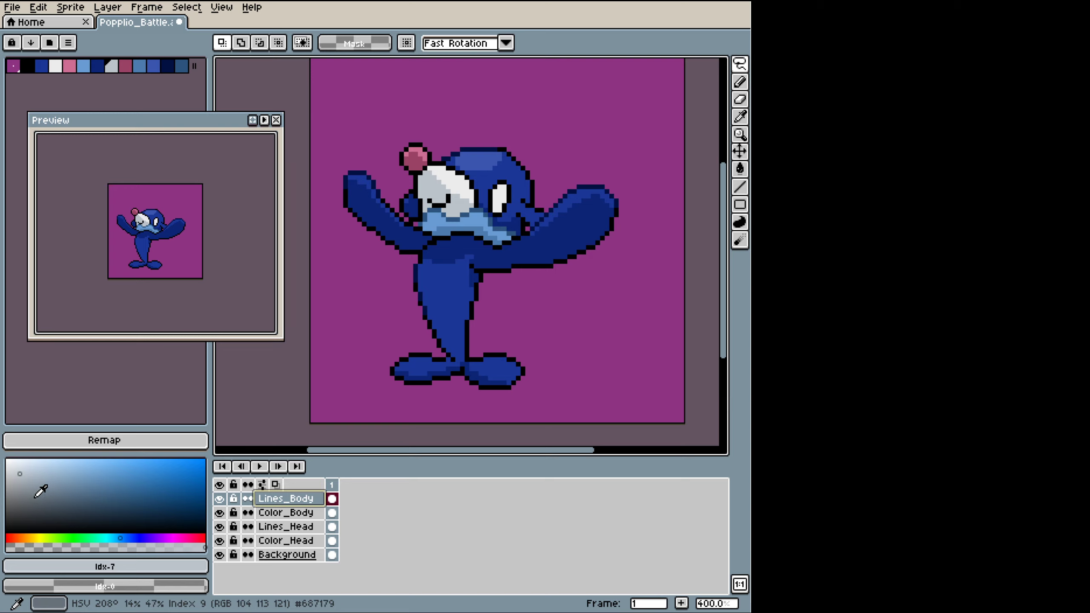
click(35, 500)
click(202, 567)
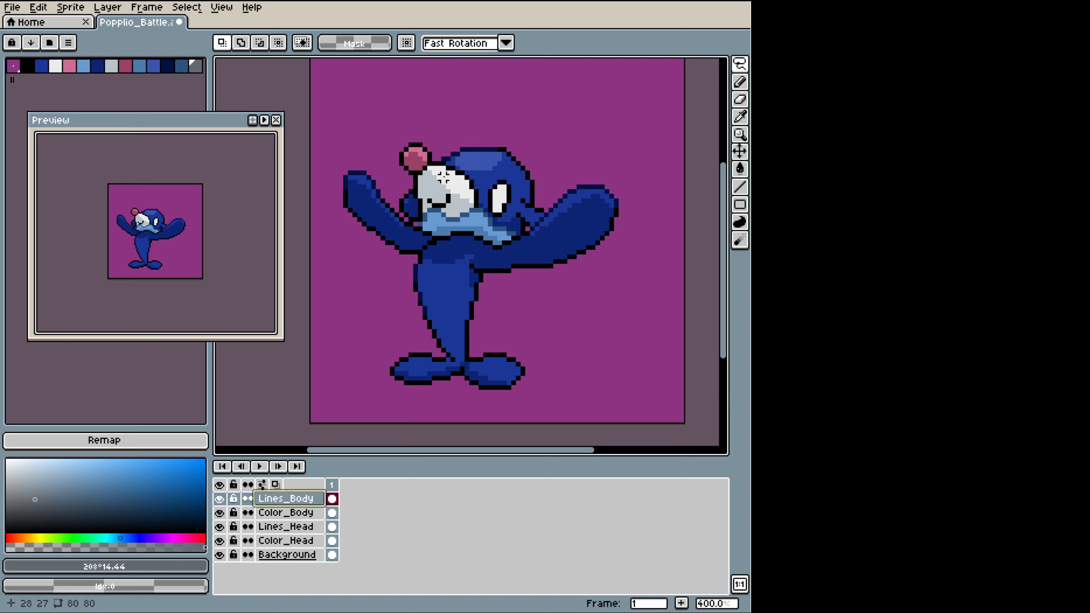
Step: Recolour the muzzle's upper outline in the new grey on the Lines_Head layer, and darken that grey's palette colour
key(b)
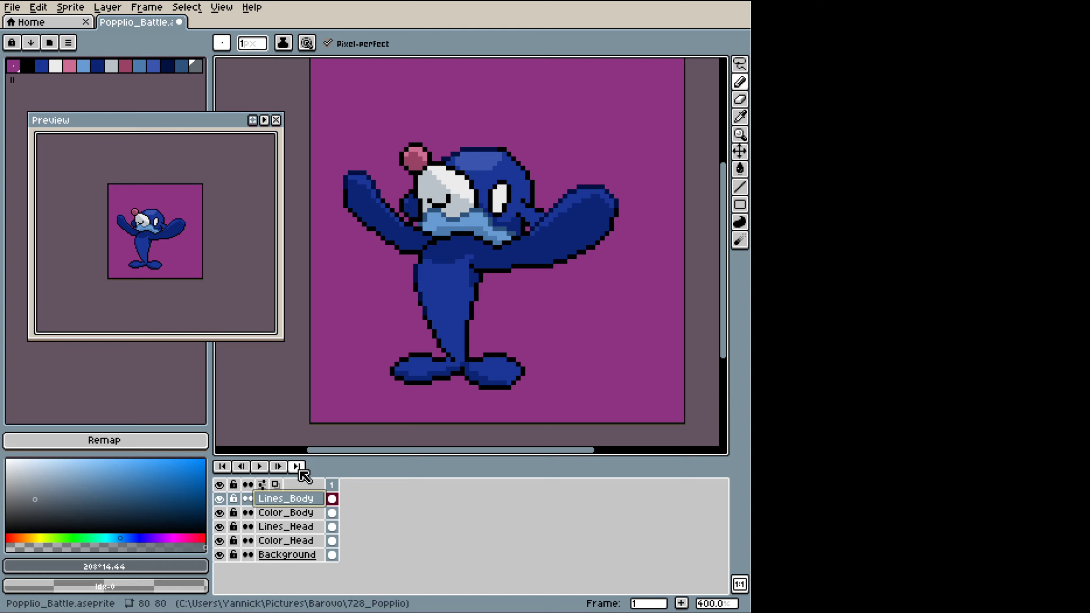
click(290, 526)
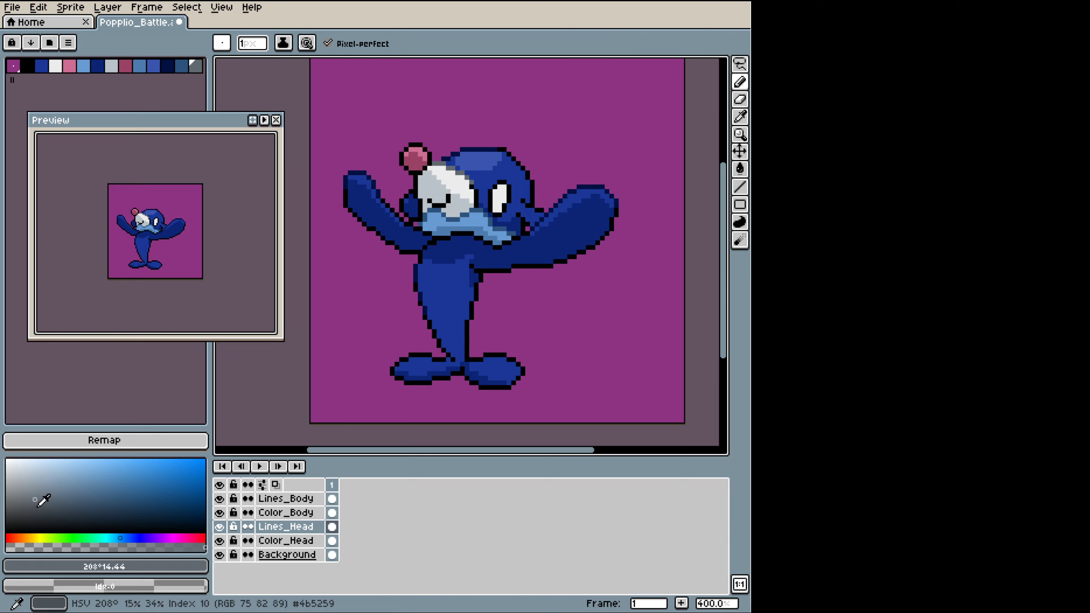
drag(38, 510, 45, 514)
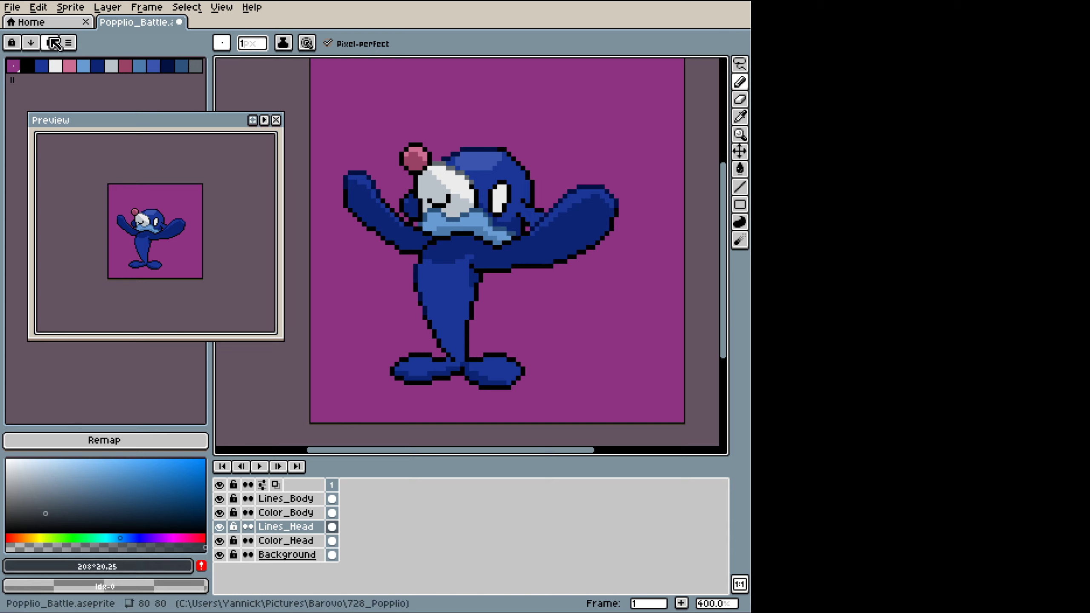
click(198, 64)
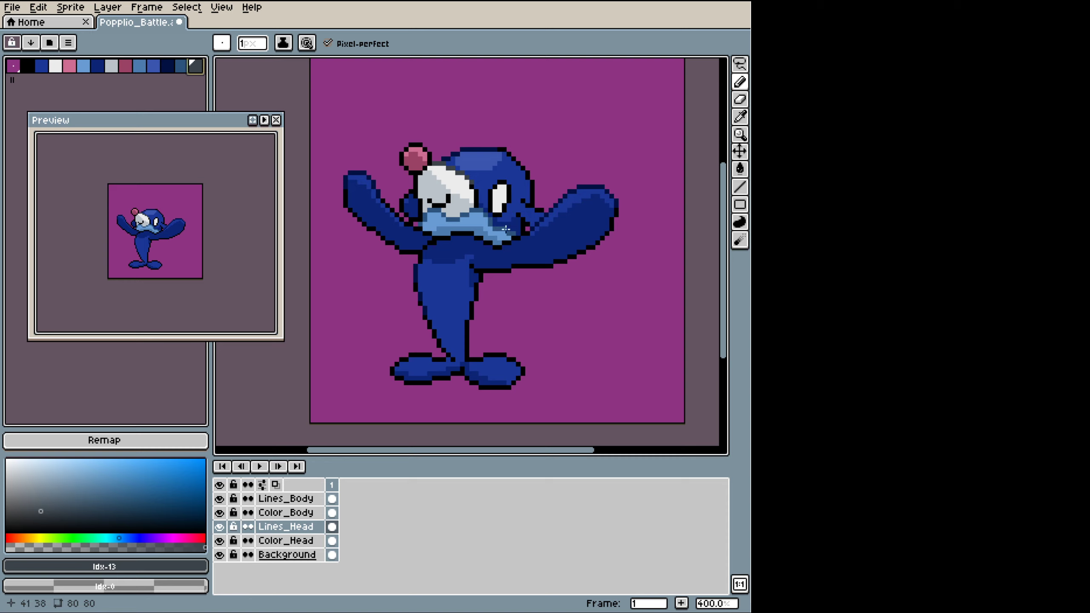
key(i)
key(b)
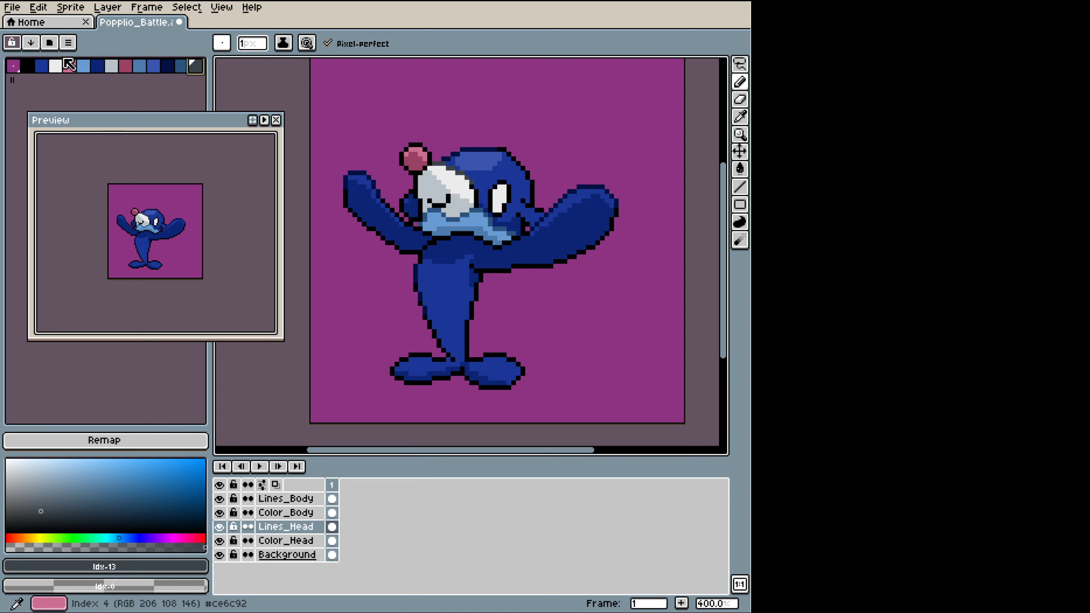
Step: Touch up the muzzle's upper outline with black on the Lines_Head layer, and undo the stray mark above the head
click(28, 67)
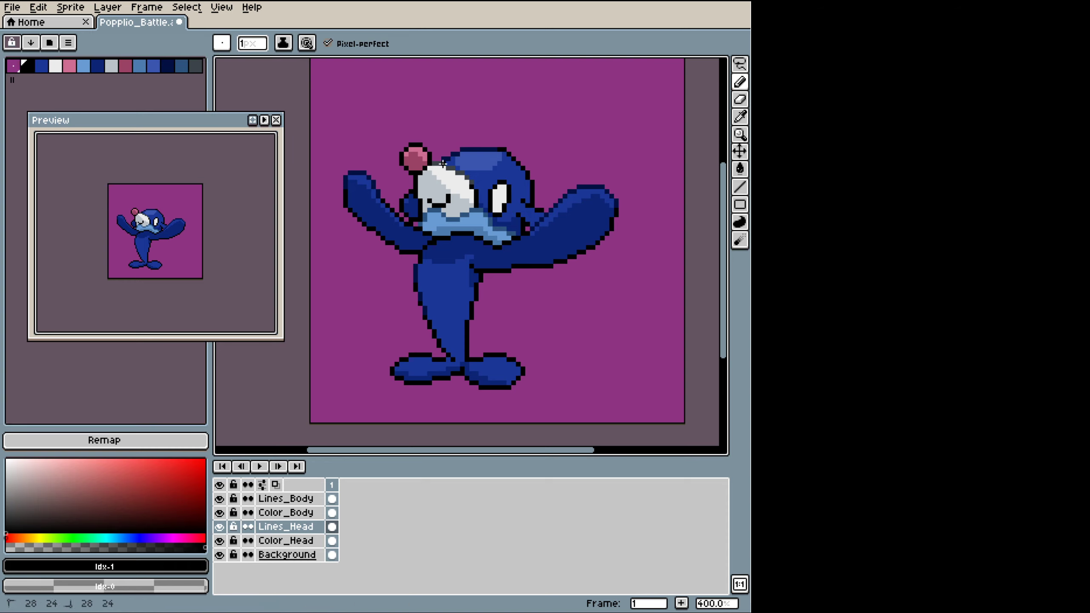
click(380, 270)
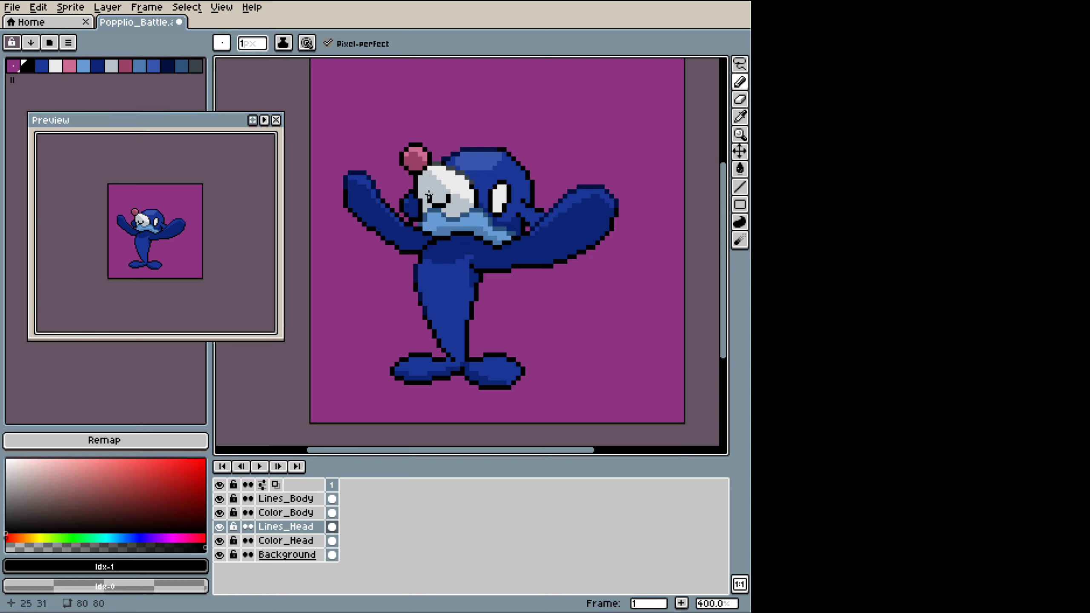
key(ctrl+z)
drag(458, 87, 459, 93)
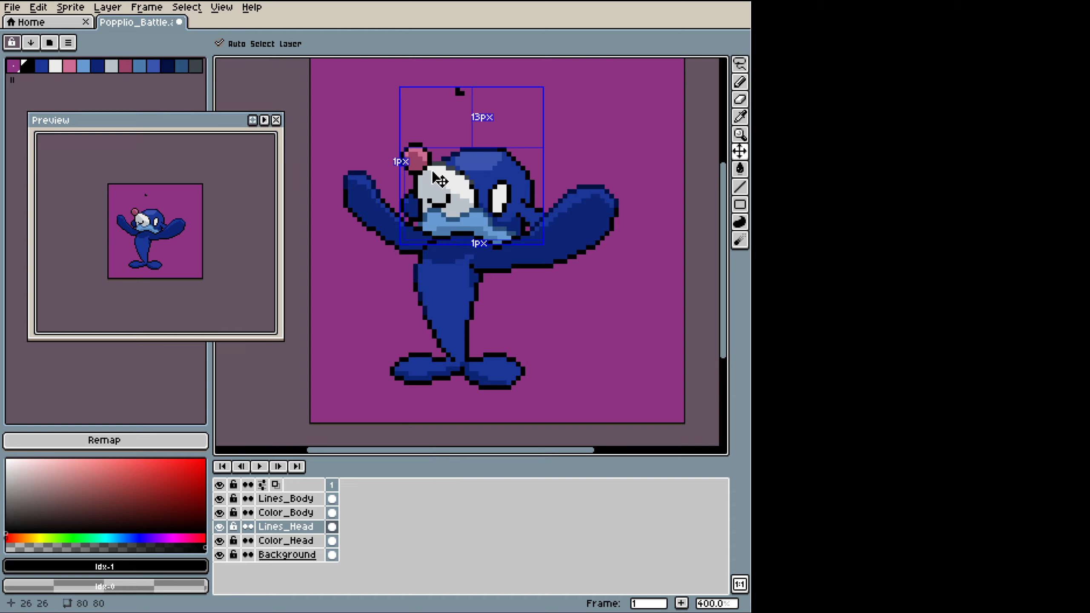
key(ctrl+z)
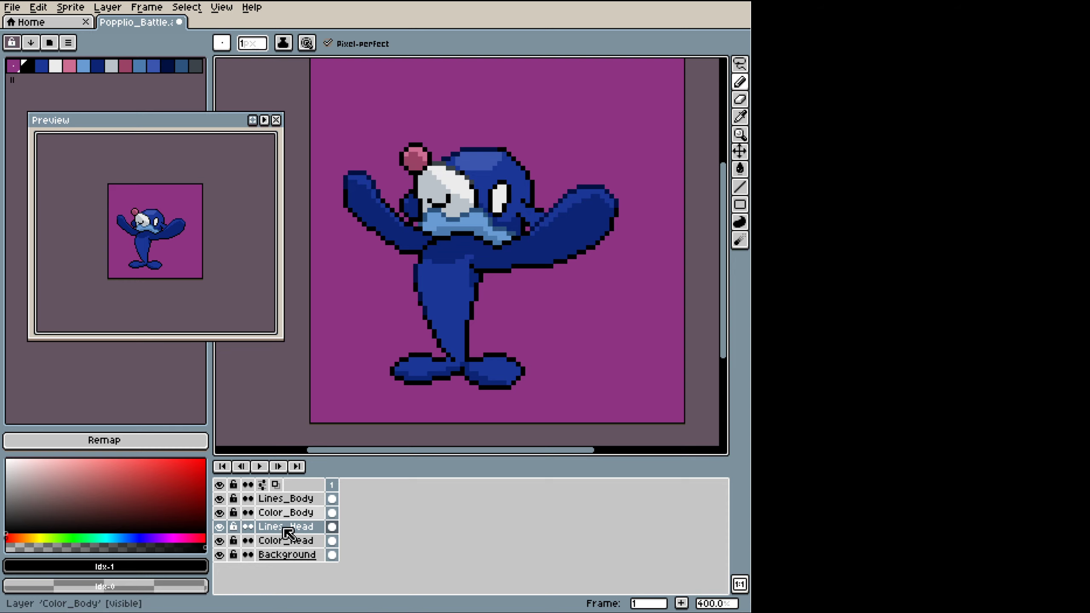
Step: Touch up the raised flipper's outline beside the head in sampled dark navy on the Lines_Body layer
click(283, 500)
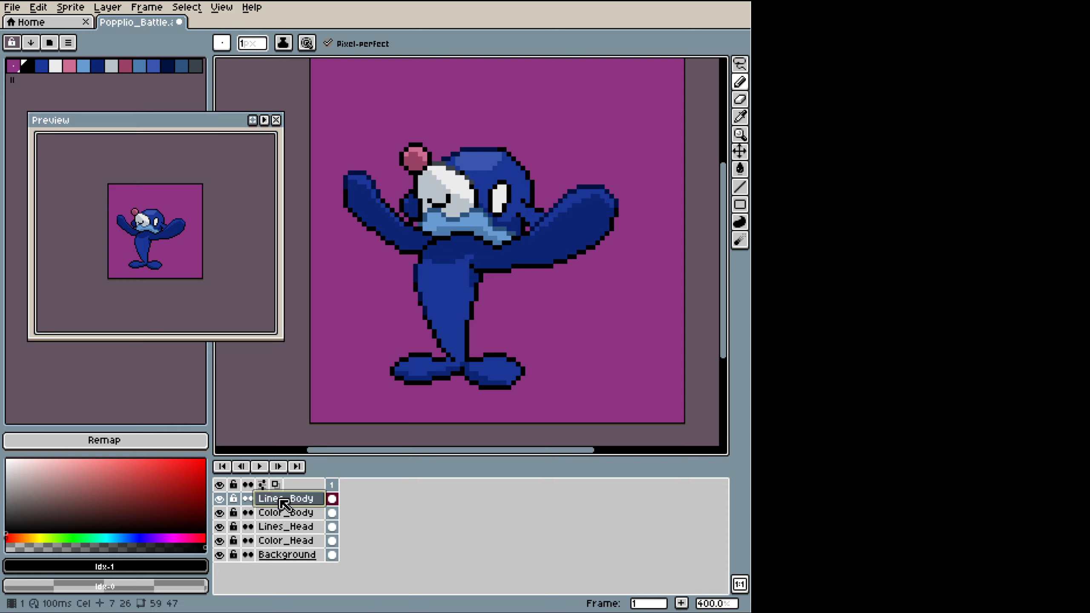
alt+click(574, 186)
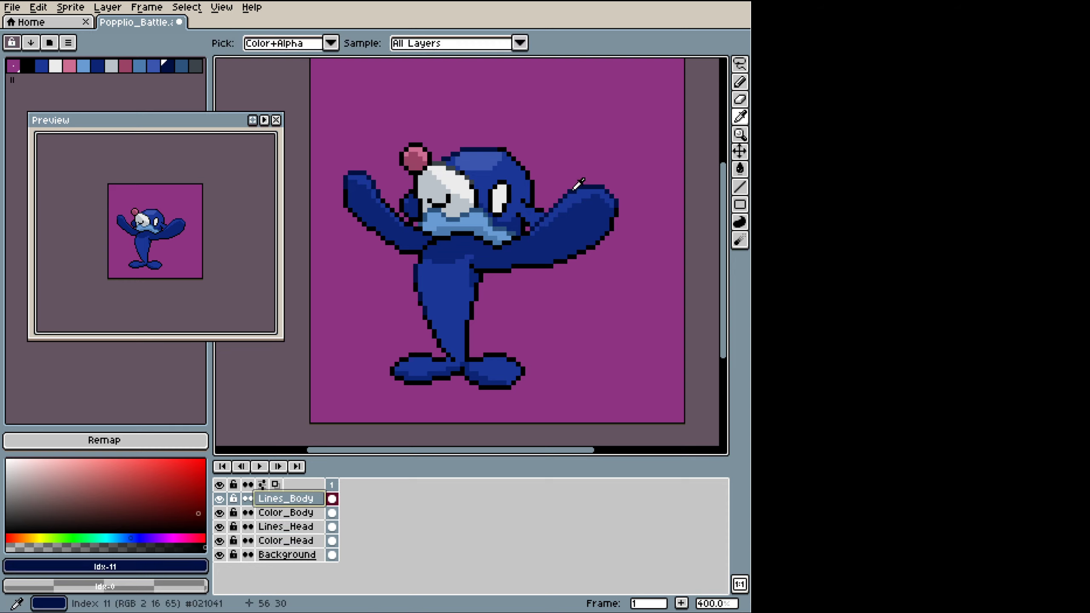
click(523, 233)
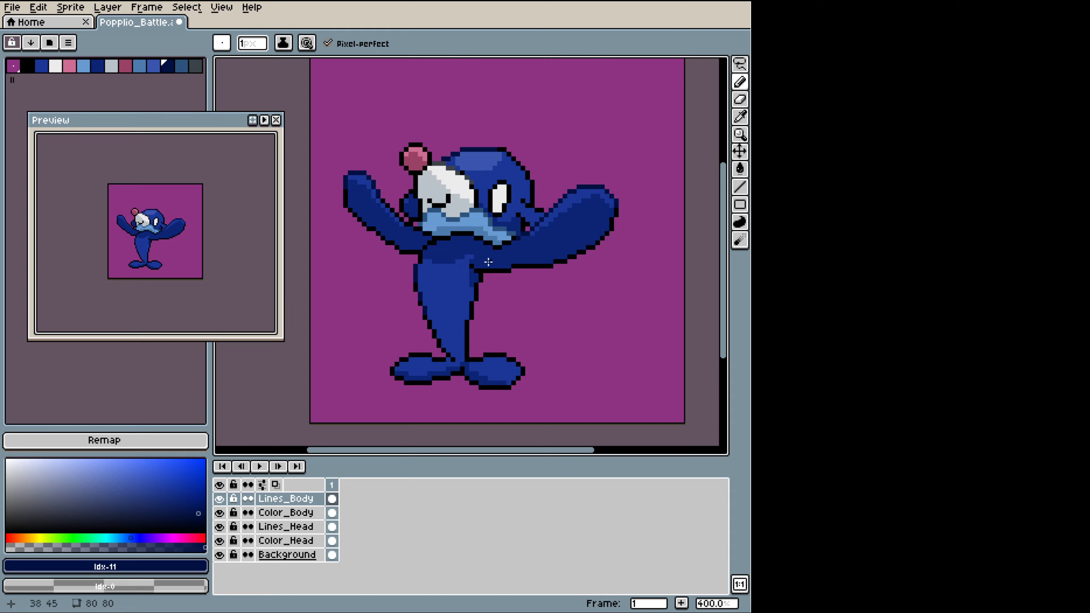
Step: Sample the nose's dark pink shadow, darken it to HSV 336°, 66%, 38%, and add the shade to the palette
key(i)
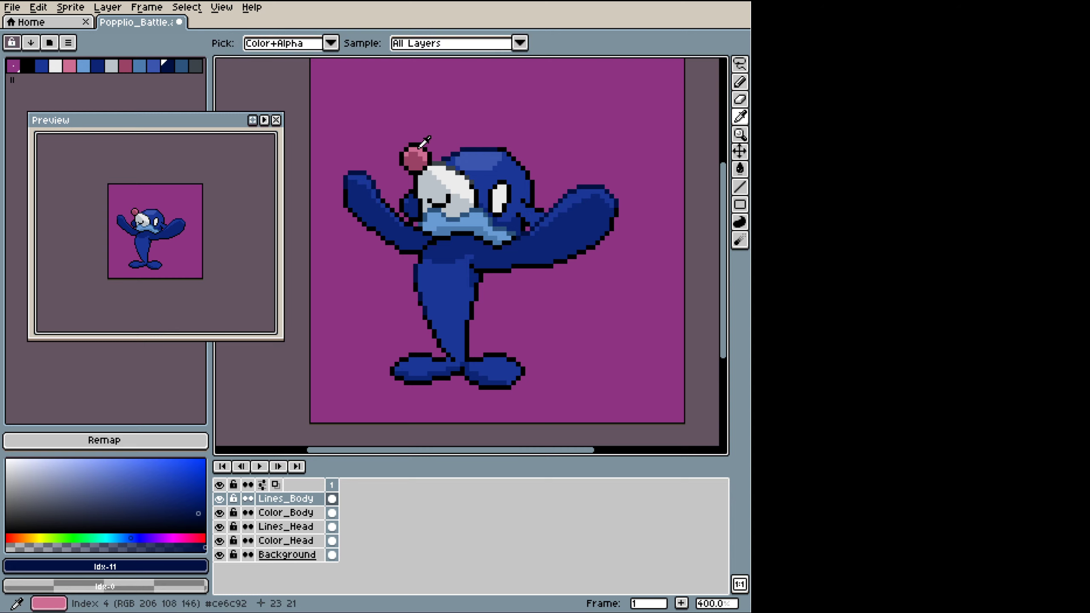
click(419, 158)
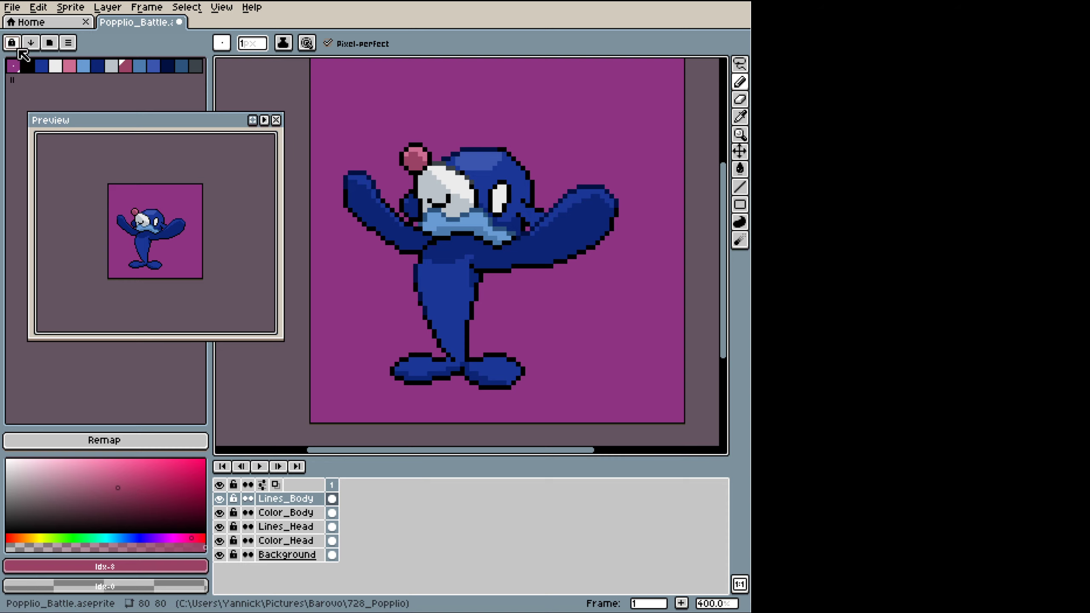
click(138, 504)
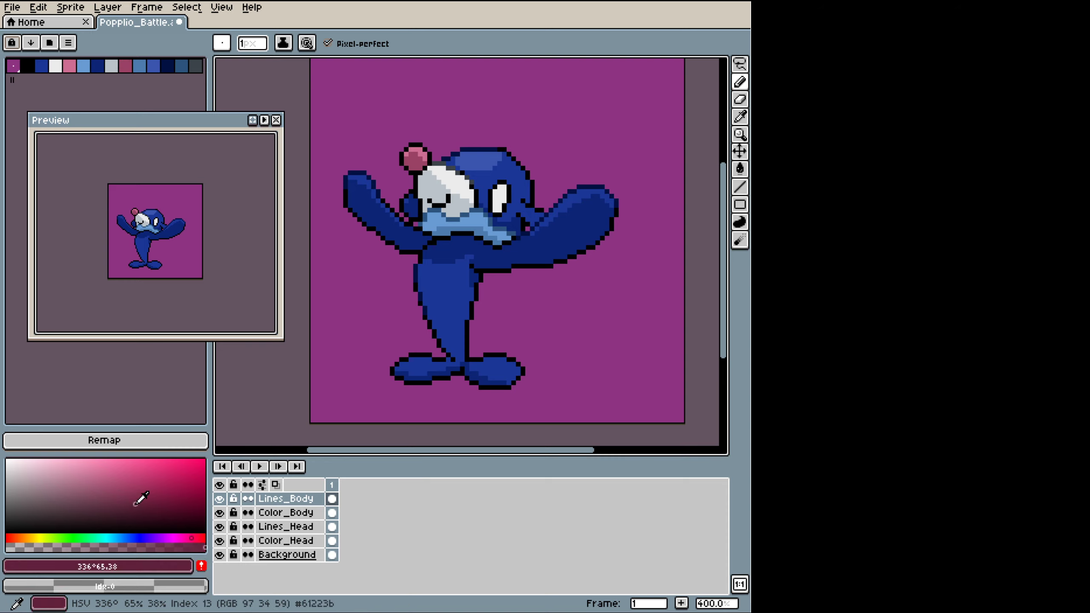
click(202, 566)
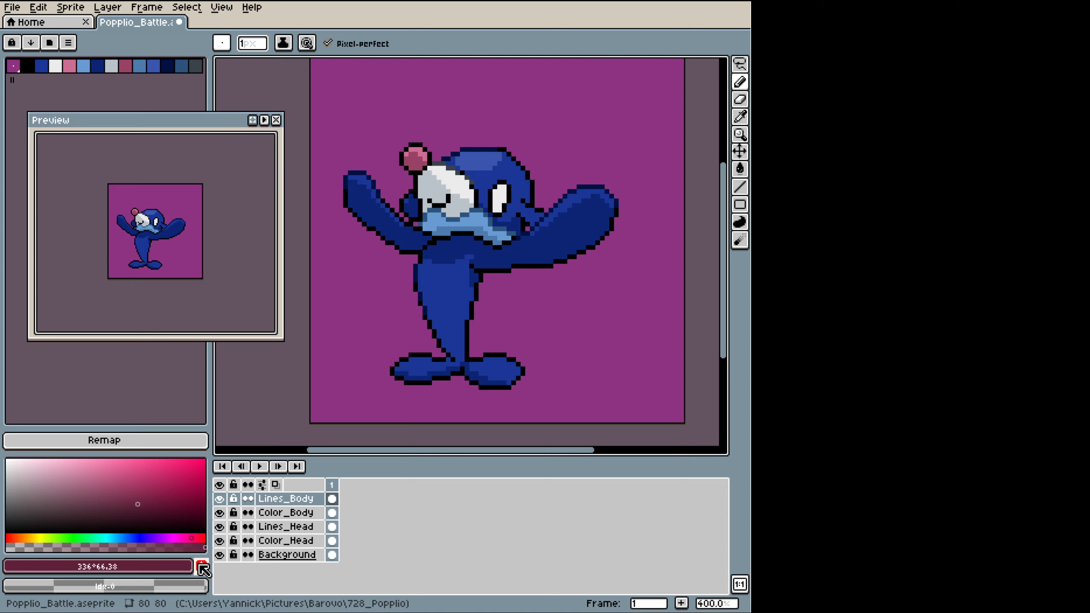
click(18, 81)
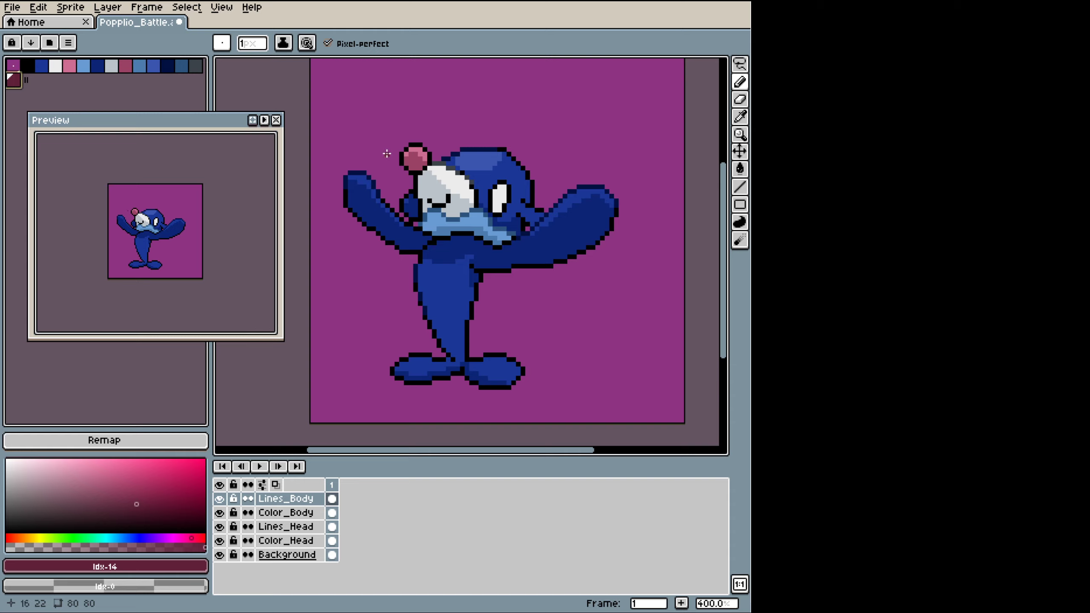
Step: Recolour the nose's outline in the new dark maroon on the Lines_Head layer, and undo the last stroke
click(298, 529)
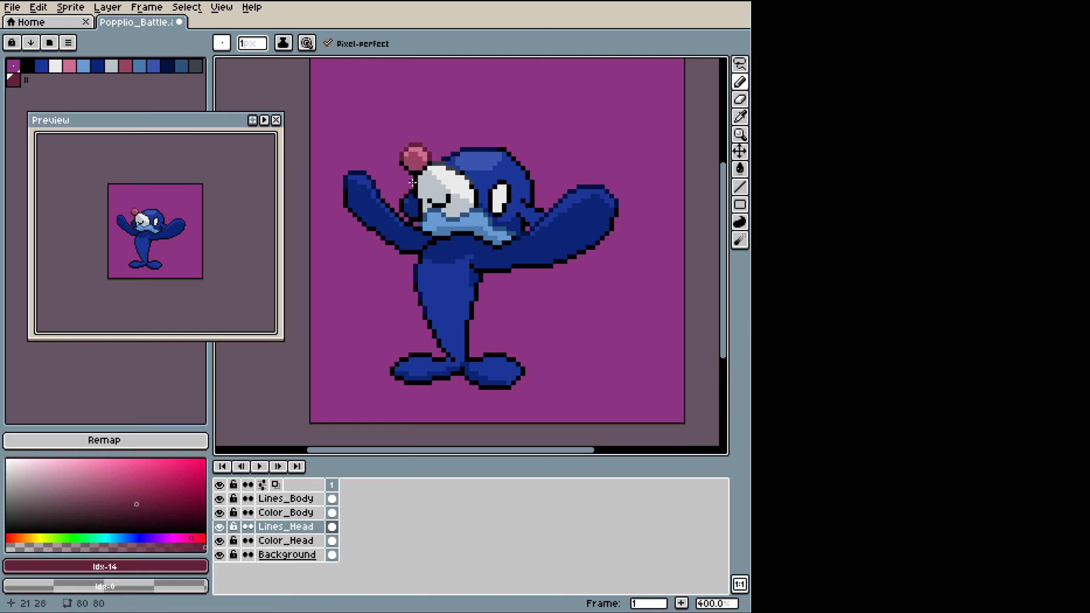
key(ctrl+z)
key(alt)
key(alt)
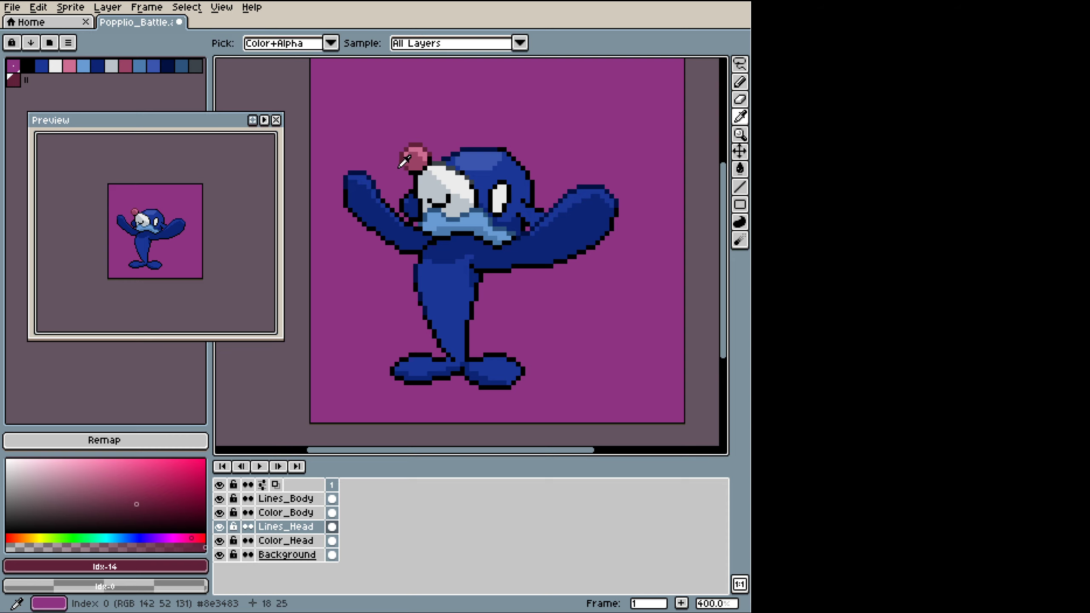
Step: Draw a small black mark near the muzzle's upper edge and erase its excess pixels with the background colour
alt+click(402, 166)
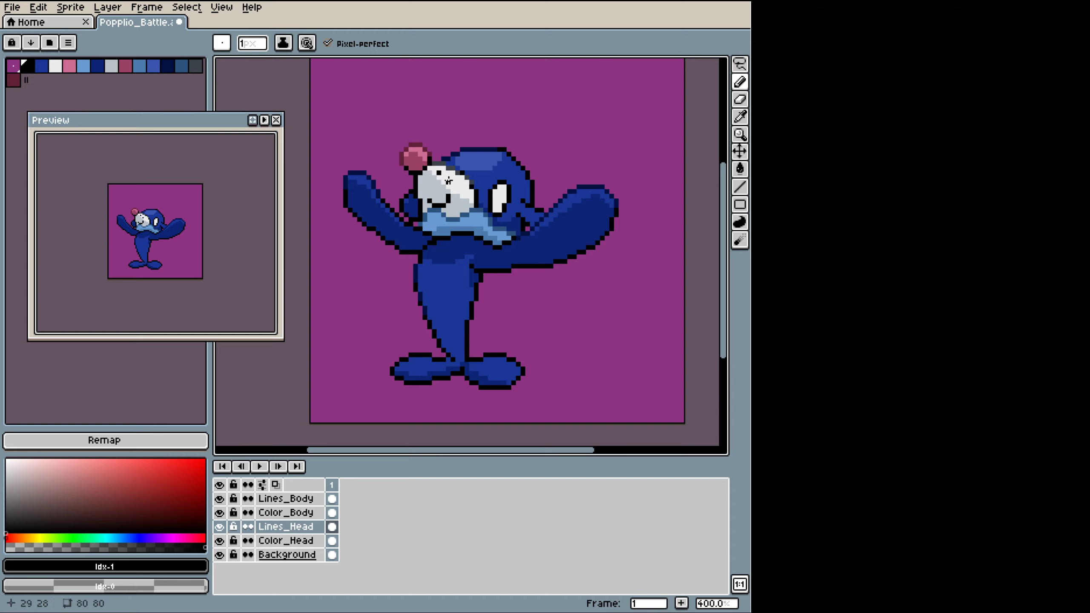
drag(438, 172, 446, 181)
alt+click(482, 85)
click(448, 182)
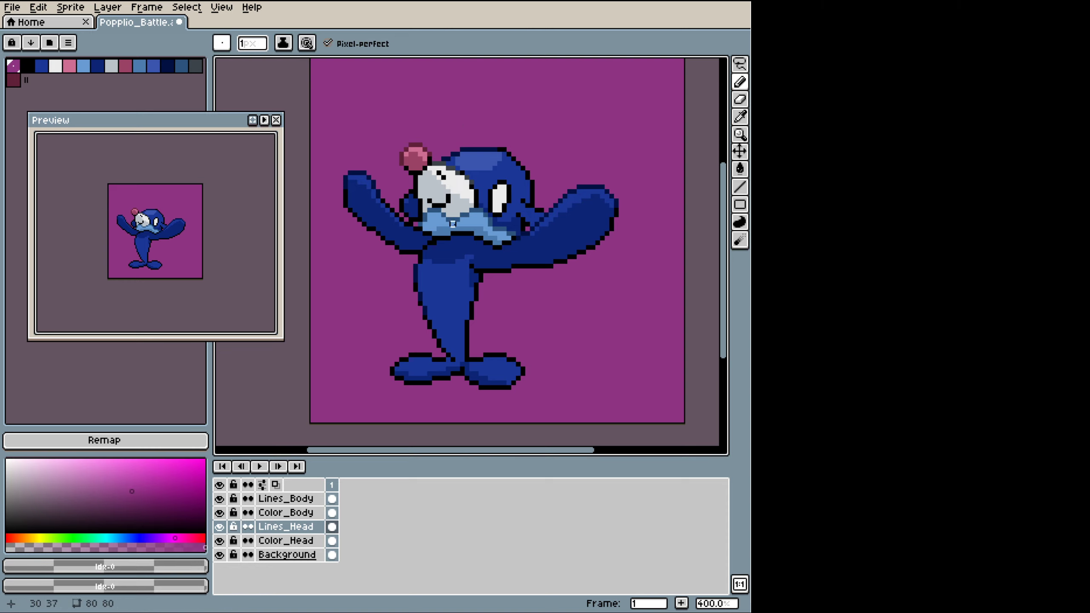
Step: Draw a black pupil inside the white eye on the Lines_Head layer
alt+click(438, 167)
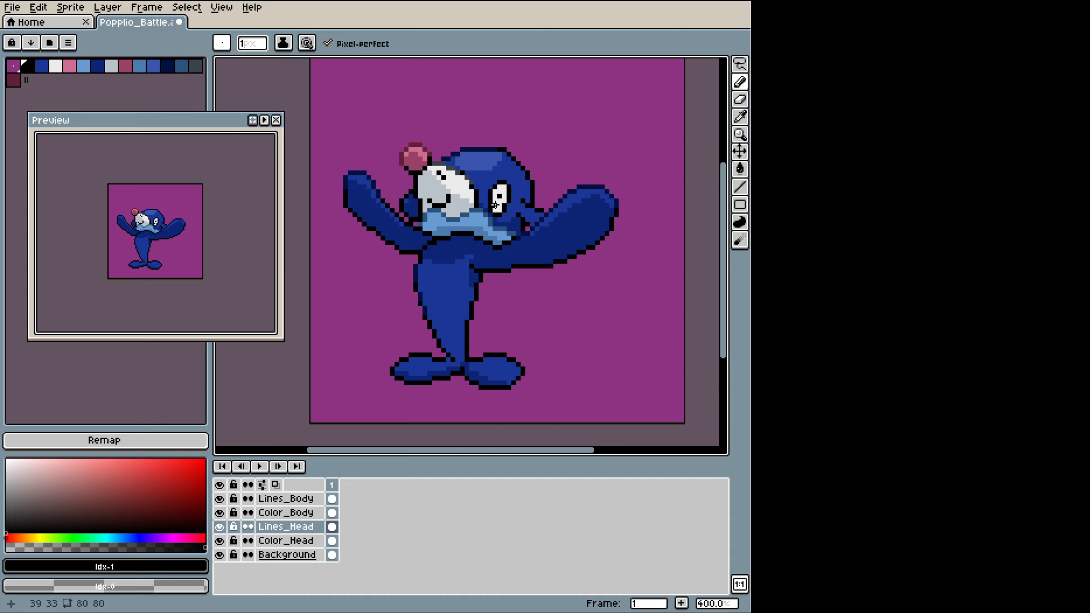
drag(498, 205, 496, 209)
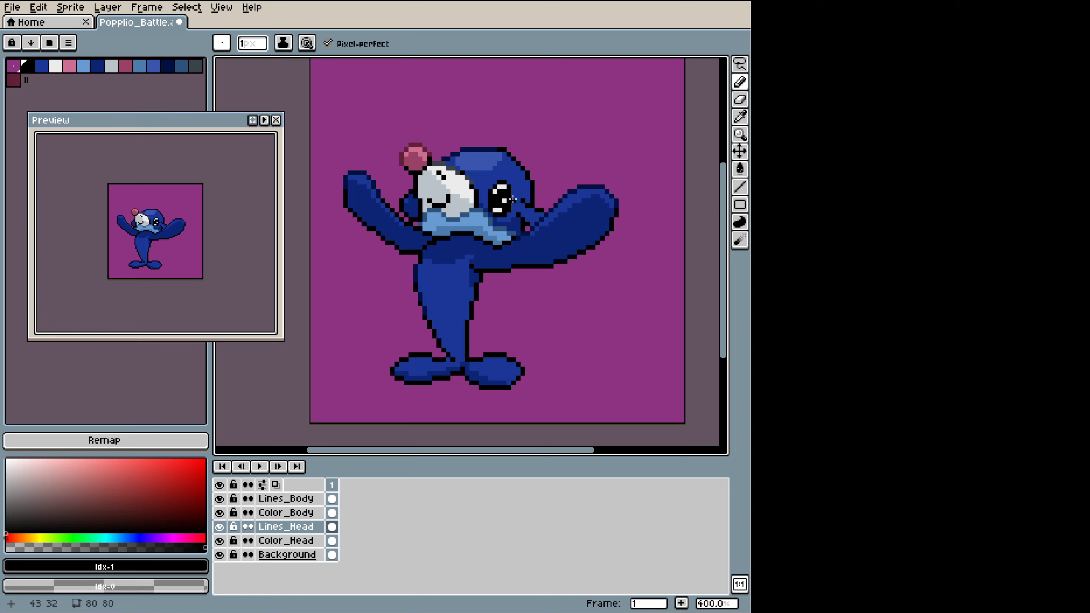
drag(512, 201, 512, 195)
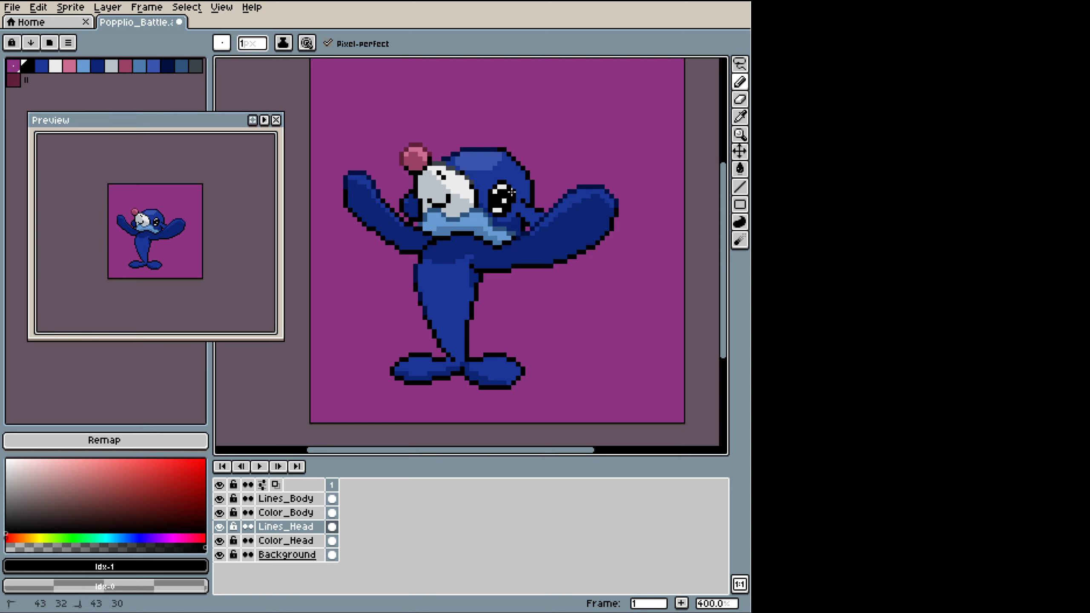
Step: Clear the pupil's excess pixels with the background colour and fill the exposed part of the eye white on Color_Head
alt+click(545, 141)
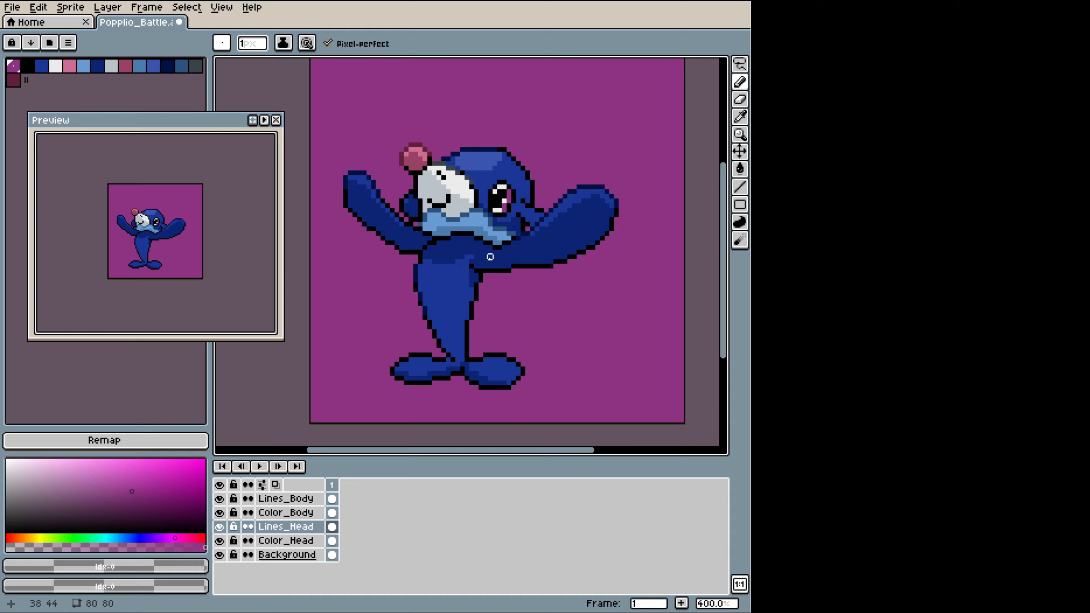
alt+click(502, 203)
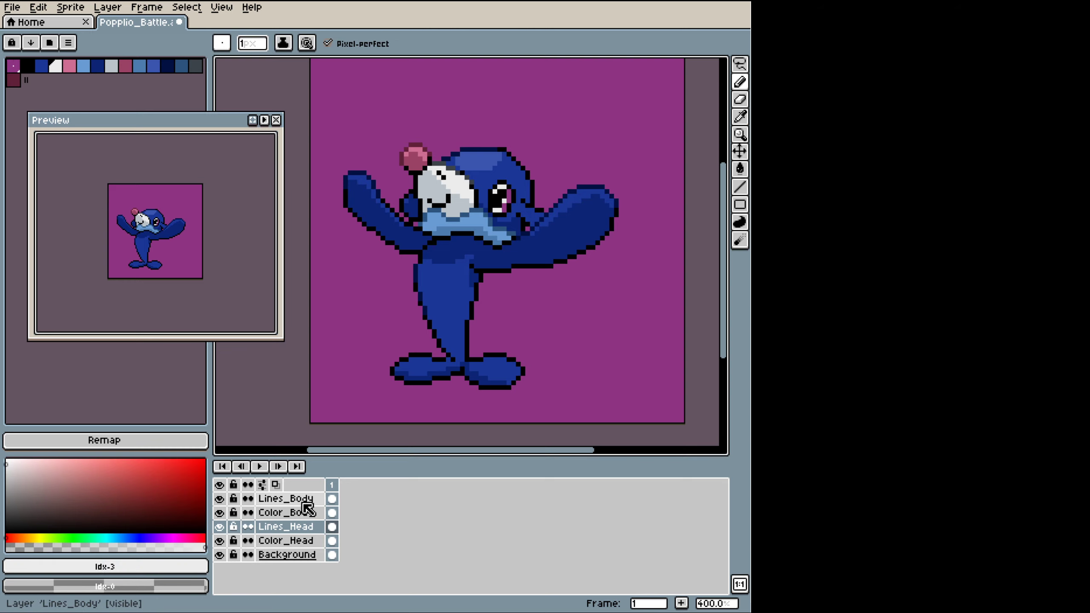
click(294, 542)
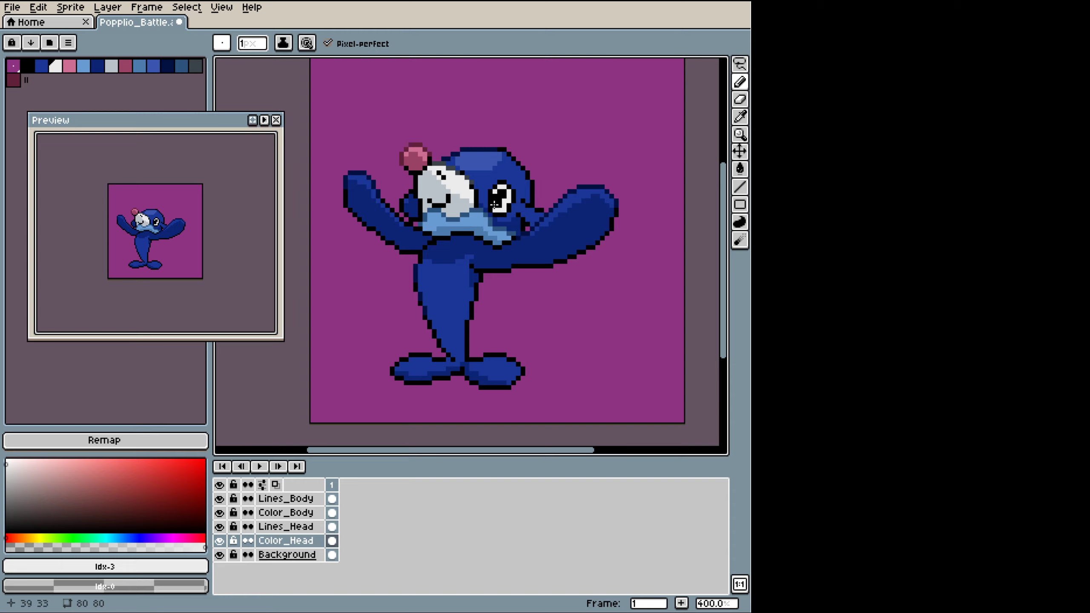
Step: Reshape the pupil on the Lines_Head layer by erasing its edge and redrawing it in black around small white highlights
click(286, 526)
key(alt)
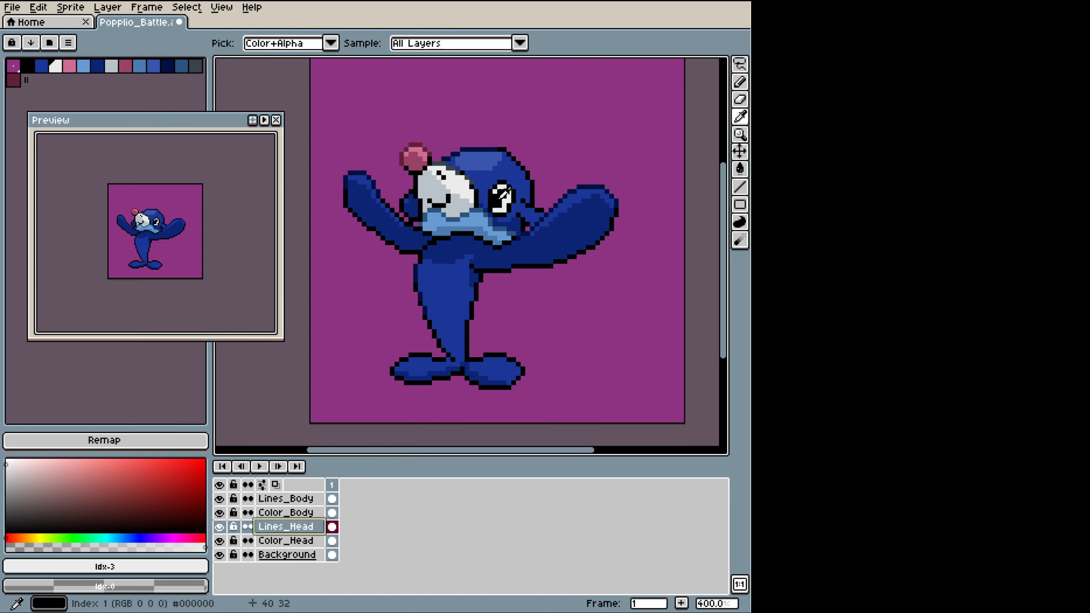
click(551, 127)
drag(494, 205, 494, 196)
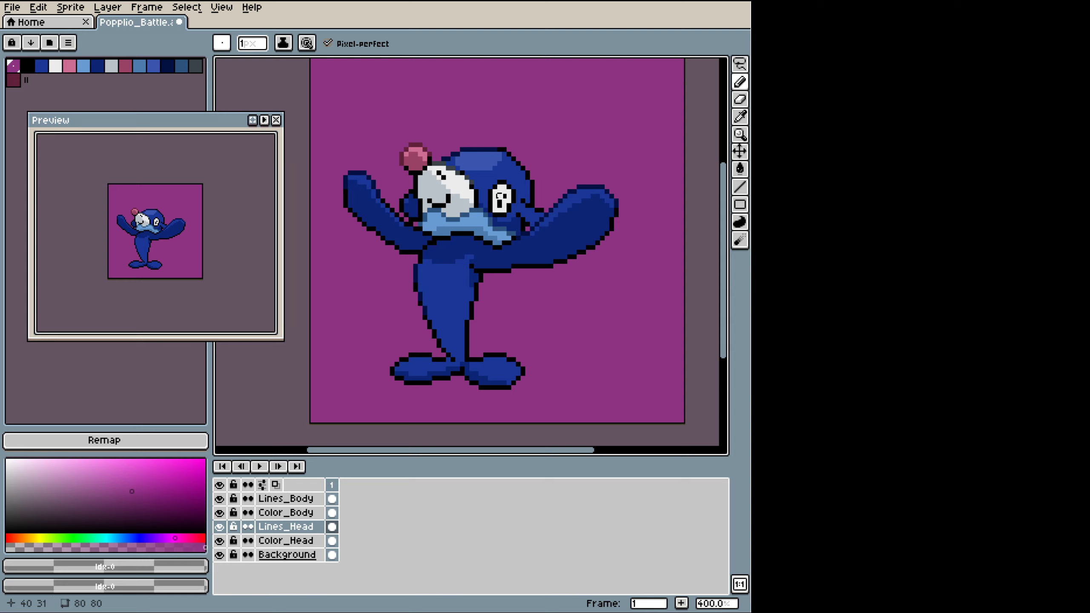
alt+click(502, 199)
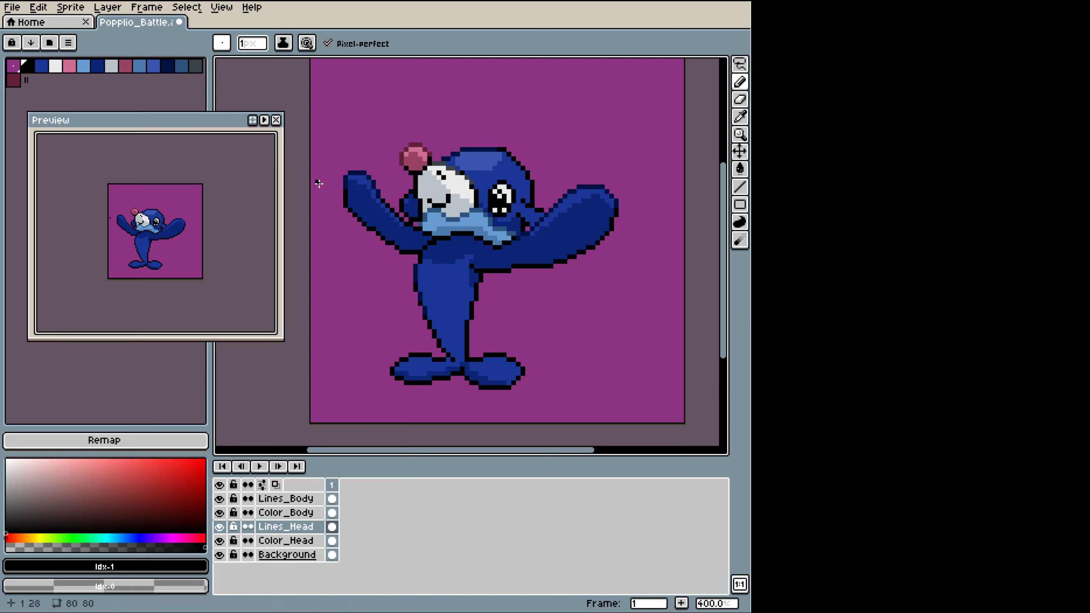
Step: Select the Lines_Body, Color_Body, Lines_Head and Color_Head layers together and move the whole sprite about 7 pixels to the right
key(v)
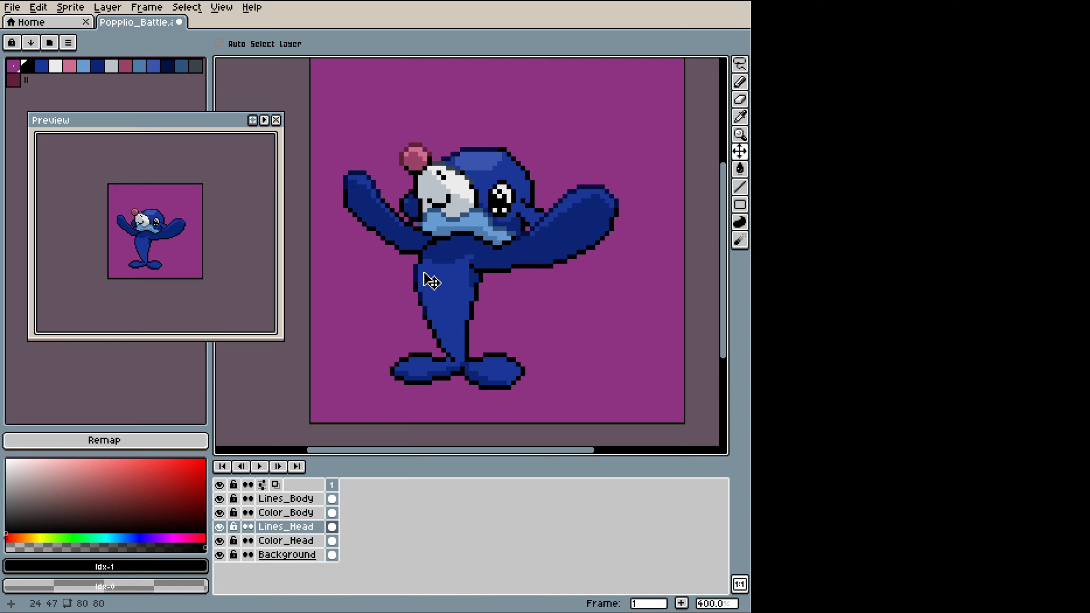
drag(428, 269, 475, 218)
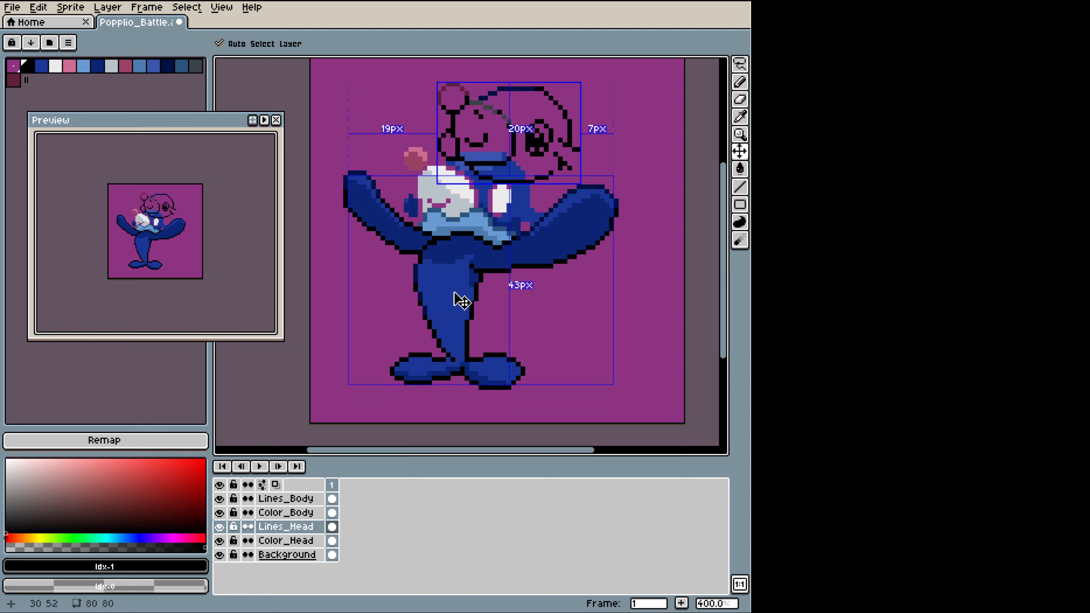
key(ctrl+z)
click(311, 499)
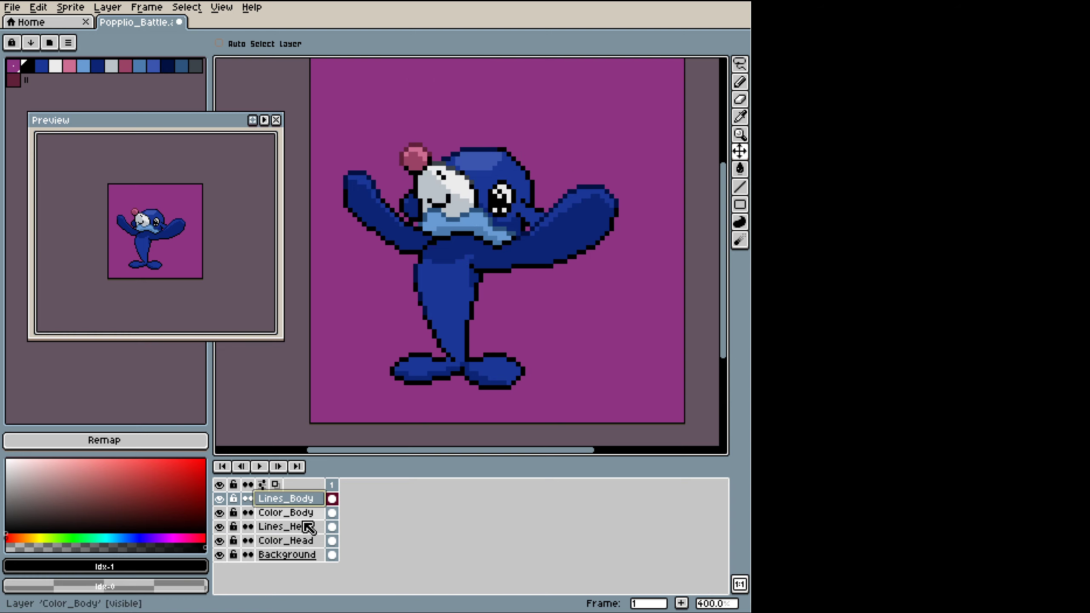
shift+click(302, 542)
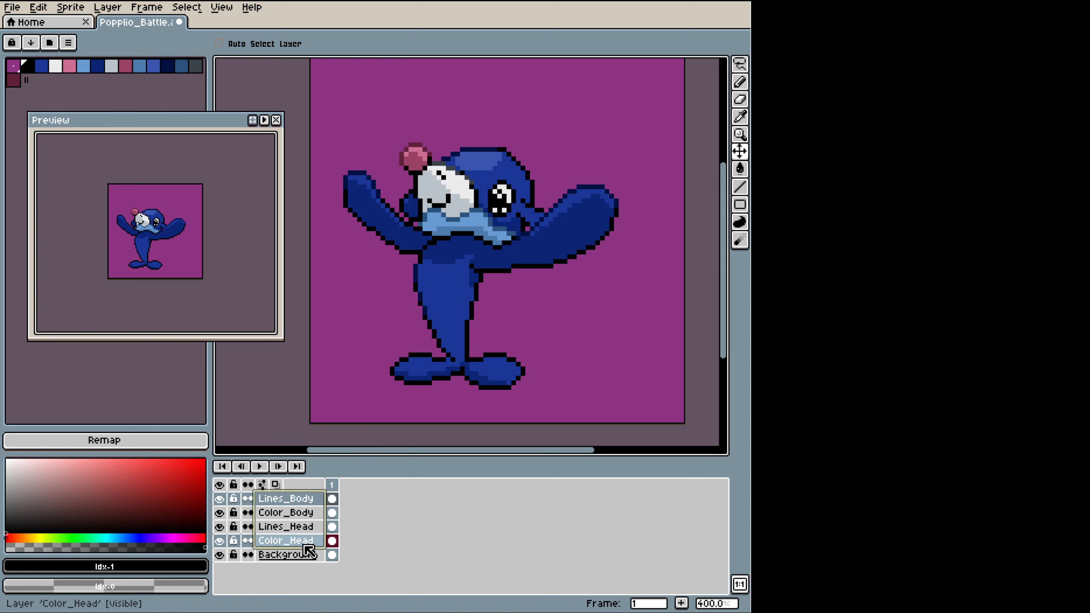
drag(454, 268, 468, 269)
key(ctrl+z)
ctrl+click(289, 527)
ctrl+click(291, 516)
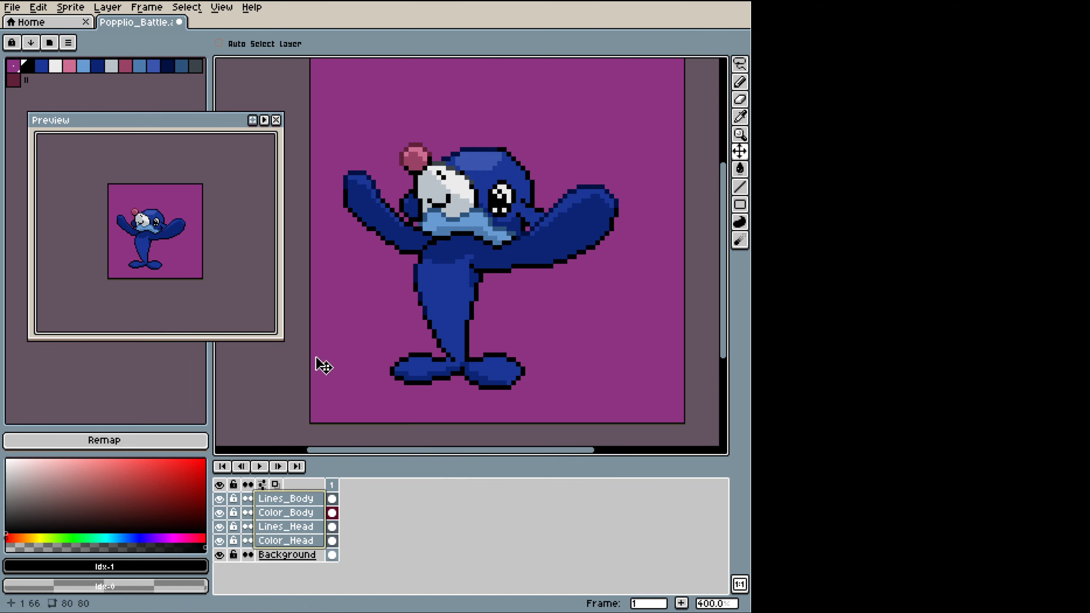
drag(441, 293, 475, 294)
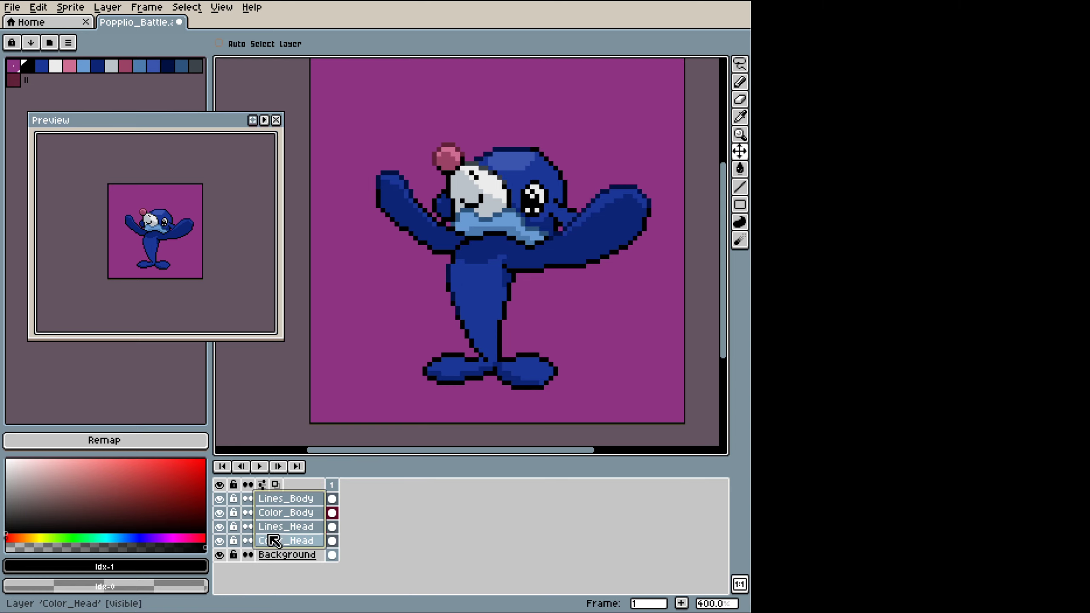
click(284, 555)
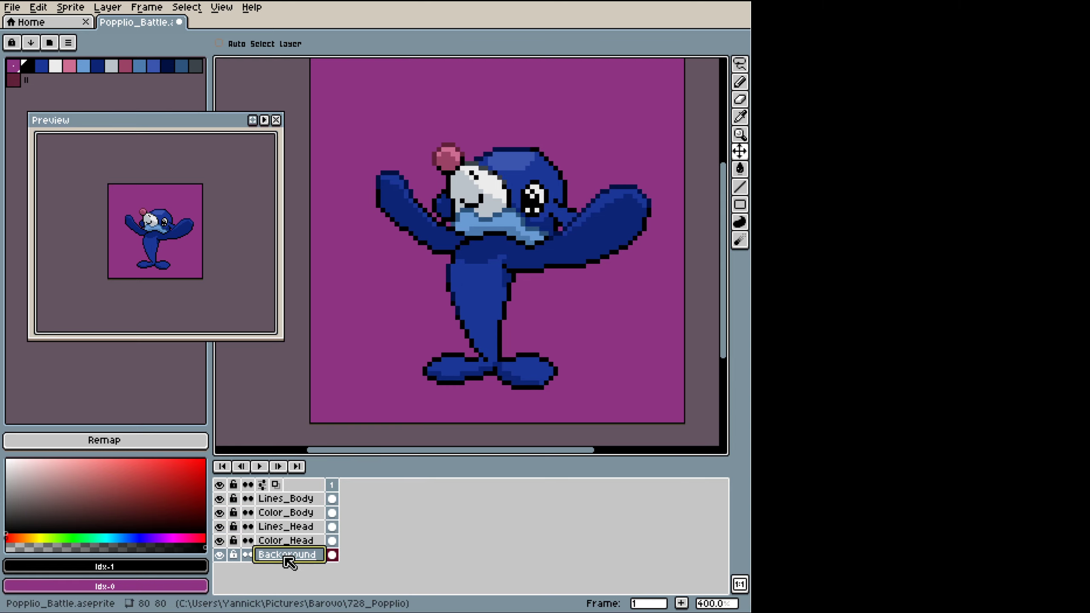
click(286, 542)
key(ctrl)
ctrl+click(296, 513)
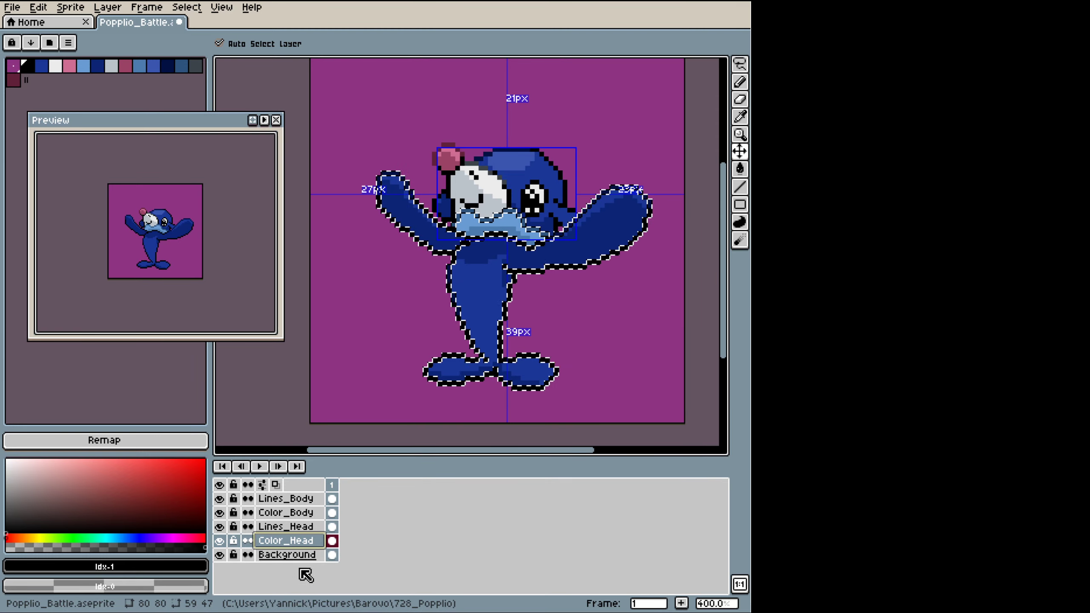
key(ctrl+z)
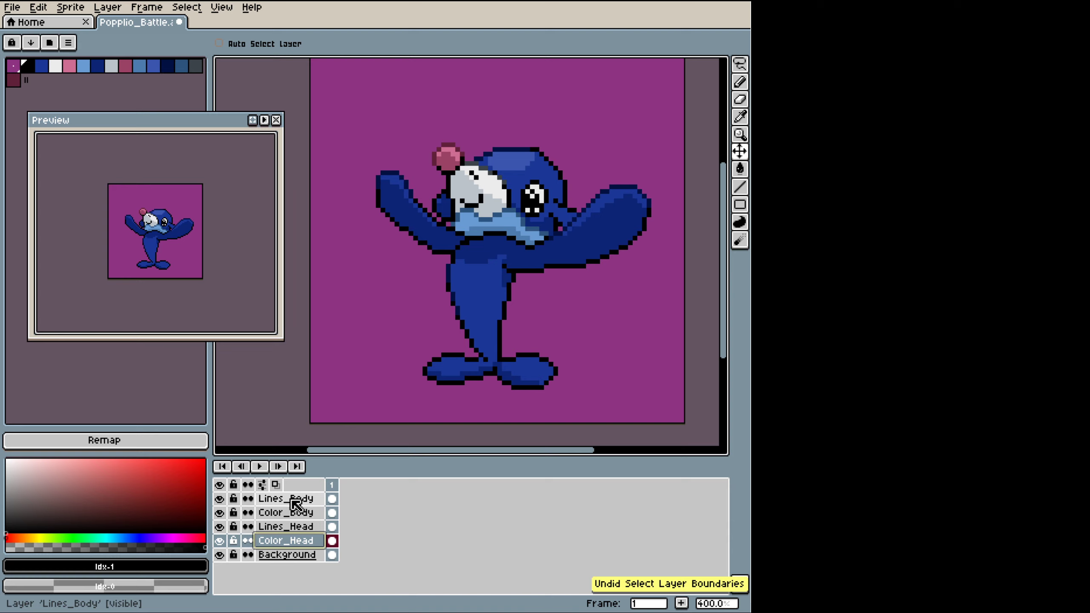
shift+click(292, 501)
shift+click(288, 513)
shift+click(293, 525)
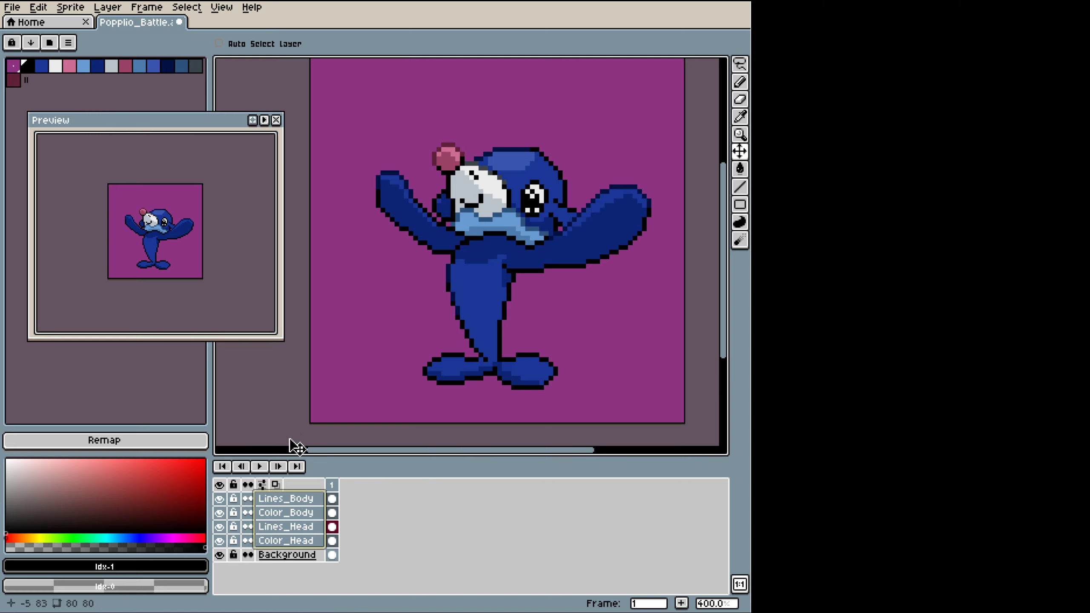
click(287, 557)
Step: Try adding a second frame, undo it, and set the Background layer to link its cels across new frames
click(287, 499)
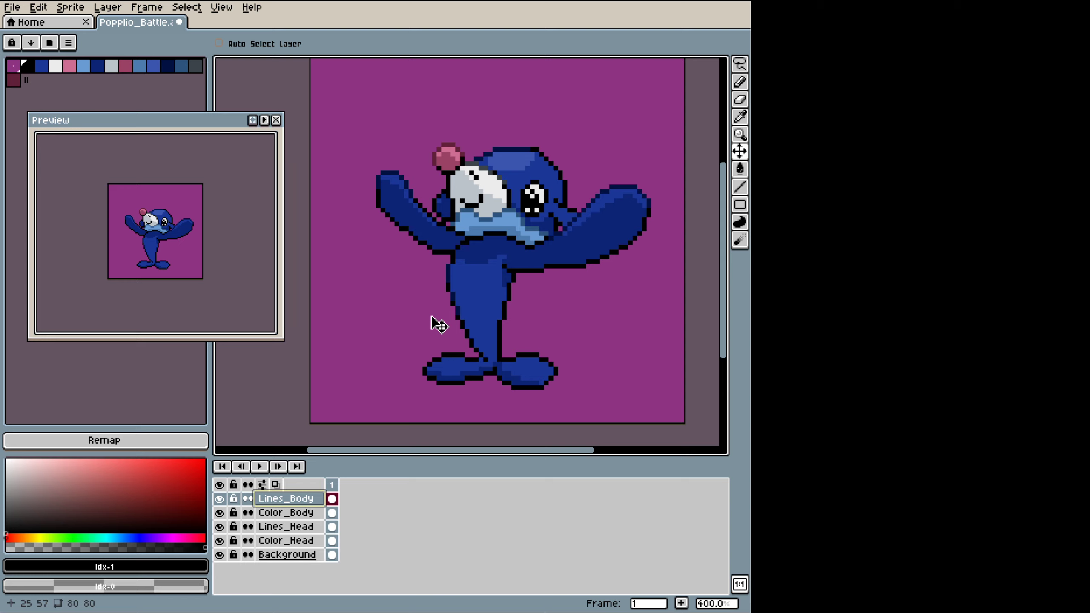
key(alt+n)
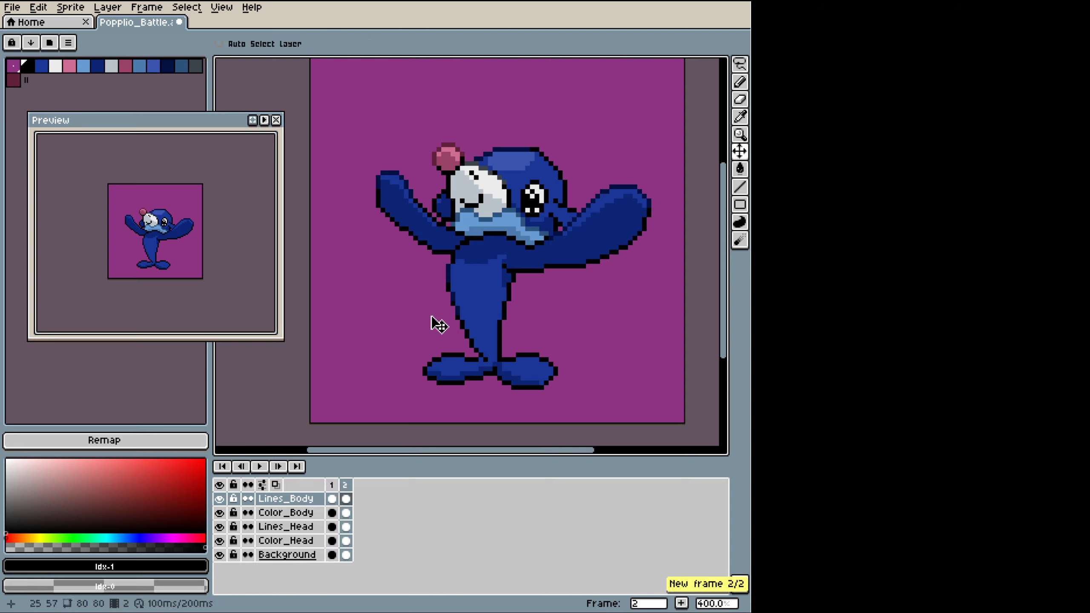
key(ctrl+z)
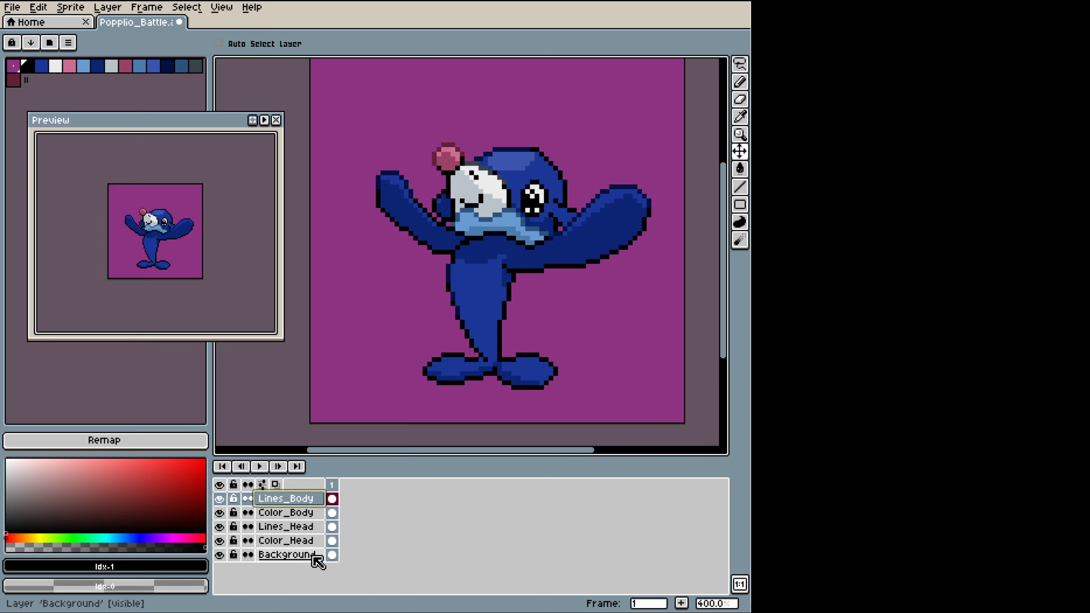
click(249, 555)
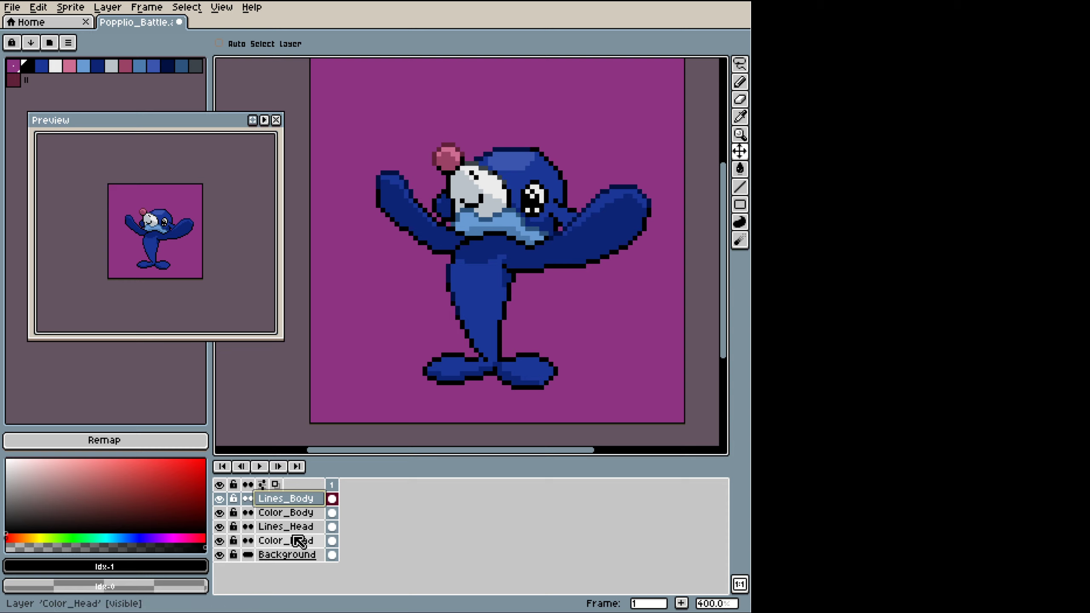
Step: Add a second frame that duplicates the sprite, and compare the linked Background cels of frames 1 and 2
key(alt+n)
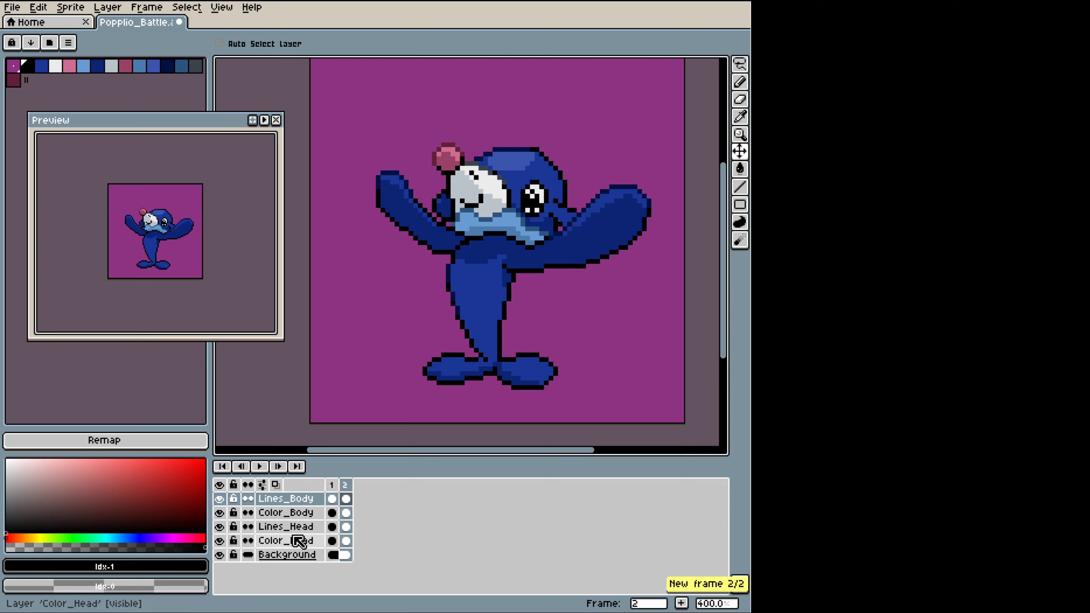
click(334, 556)
click(347, 557)
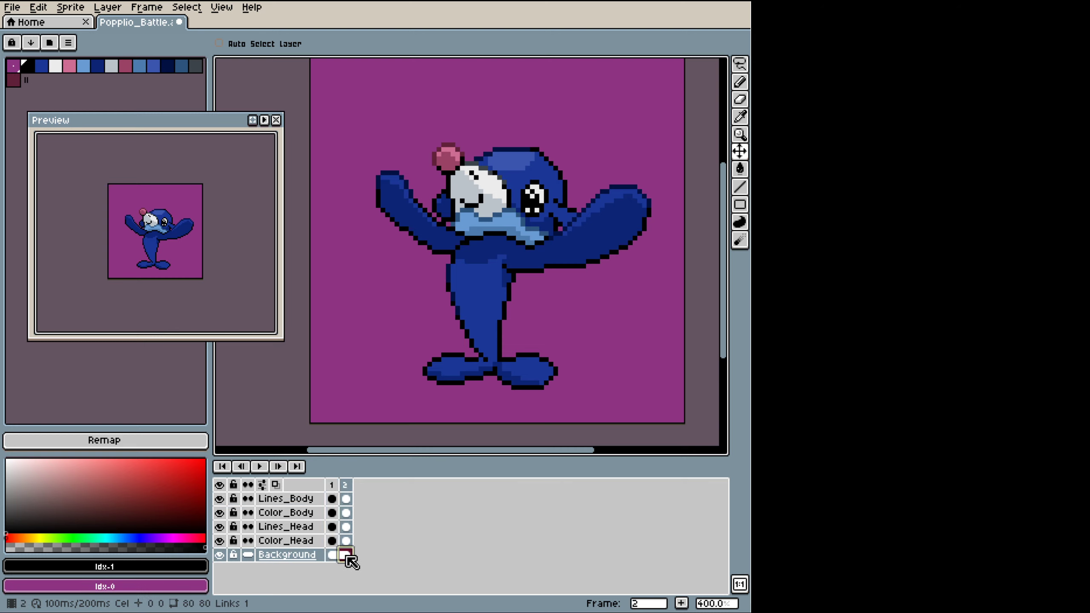
click(334, 555)
click(347, 557)
click(334, 556)
click(345, 558)
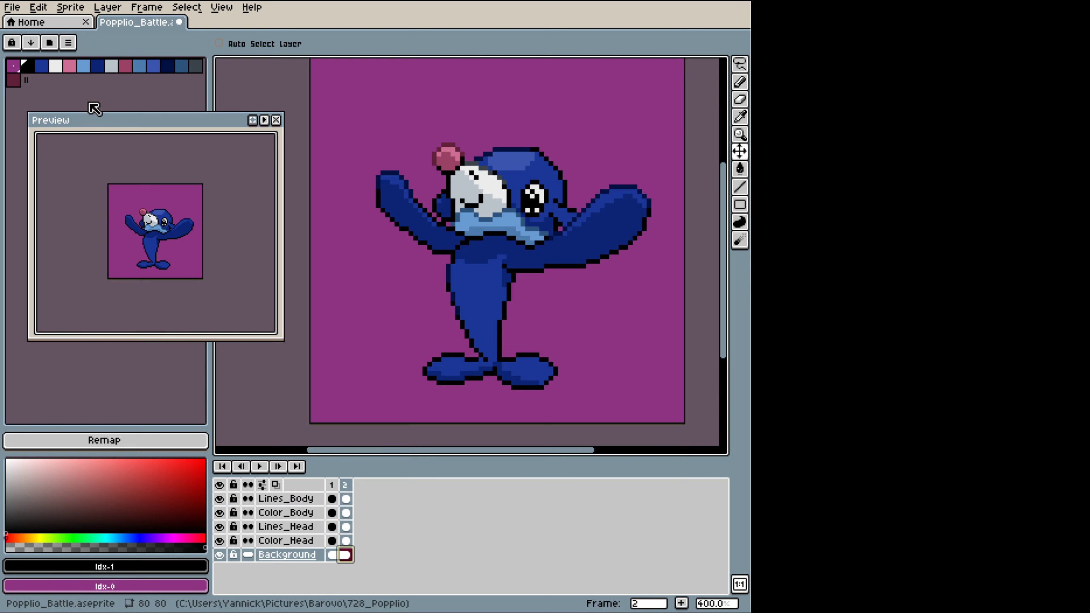
Step: Draw a loose pink test scribble with the Pencil on the Background layer in frame 2, above the sprite's raised flipper
click(69, 66)
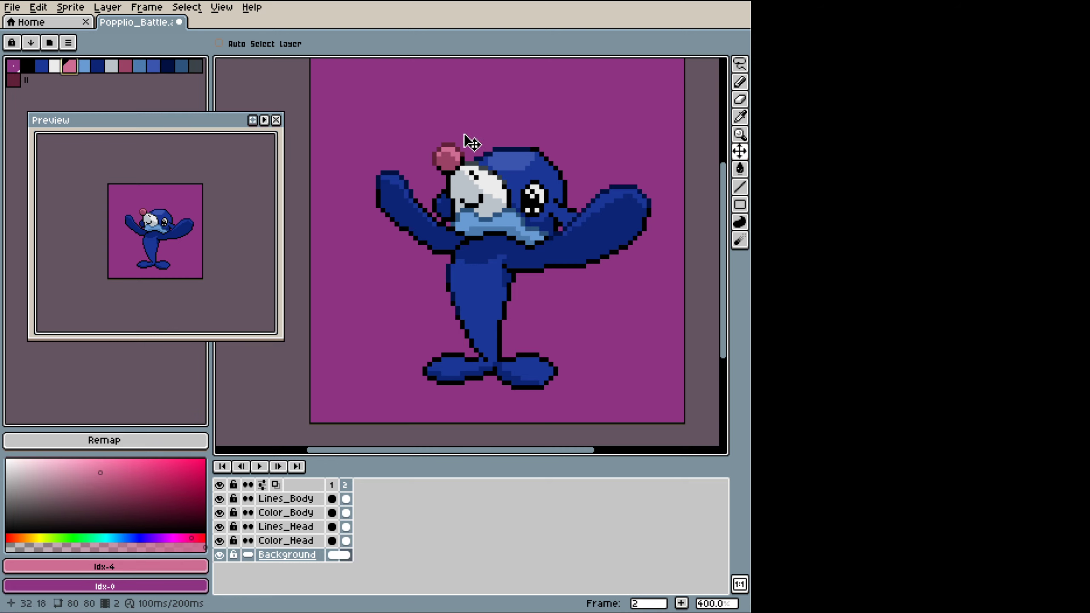
key(b)
click(651, 83)
mouse_move(651, 83)
mouse_down()
mouse_move(601, 112)
mouse_move(588, 88)
mouse_up()
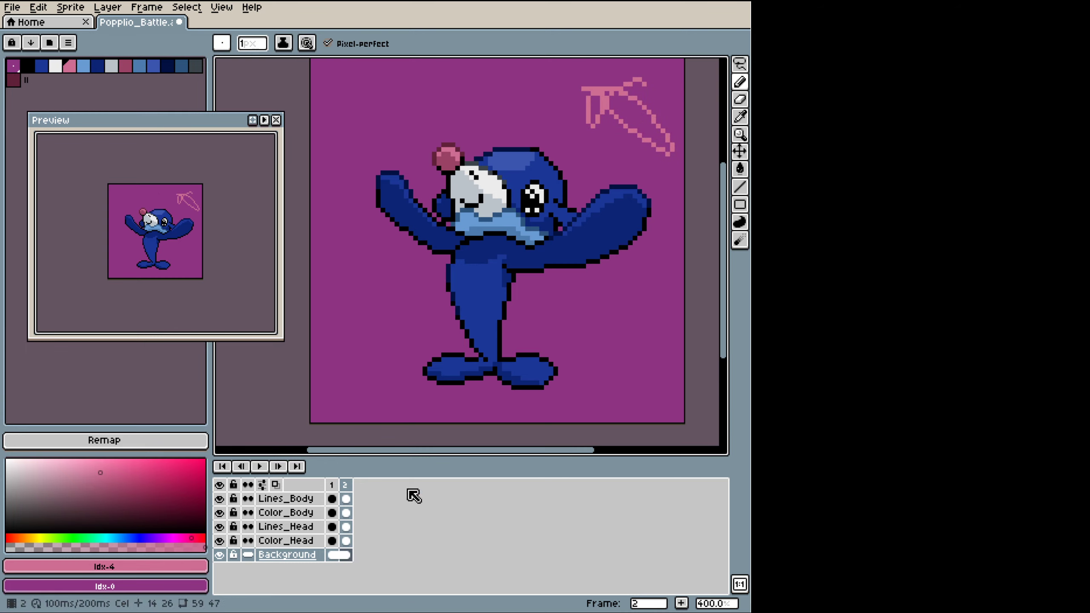
Step: Alternate between frames 1 and 2 to check the Background scribble in both, and undo the scribble
click(334, 556)
click(347, 556)
click(334, 556)
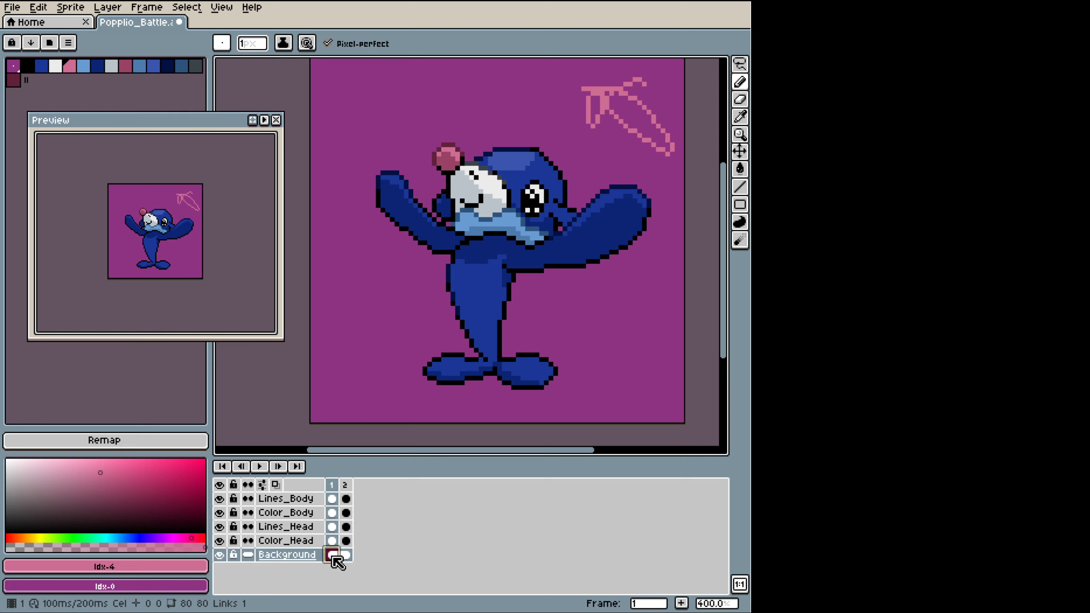
click(344, 556)
click(332, 487)
click(345, 486)
click(332, 486)
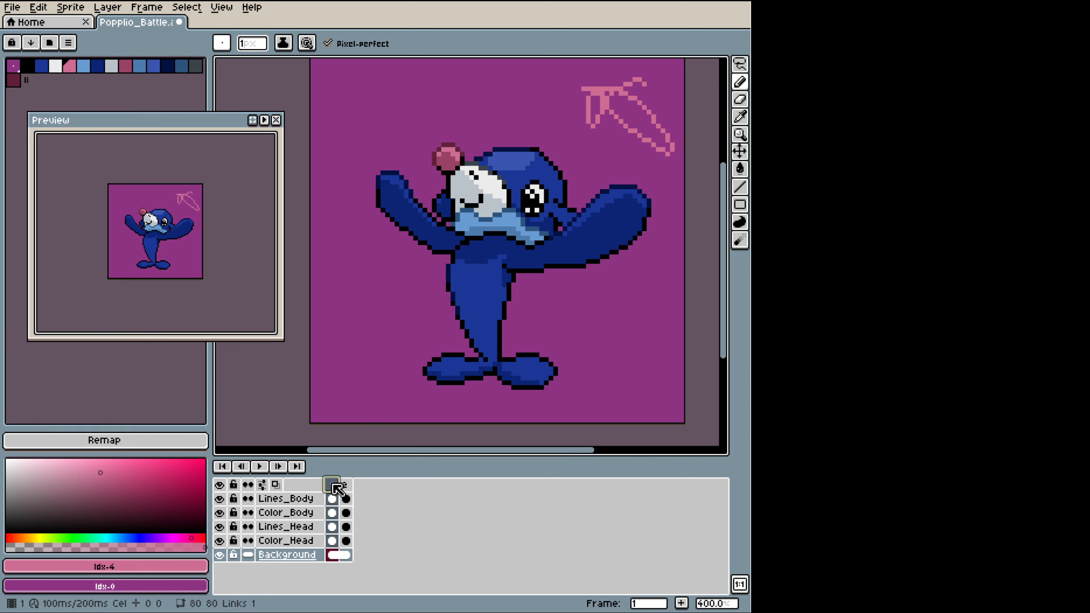
click(345, 486)
click(332, 484)
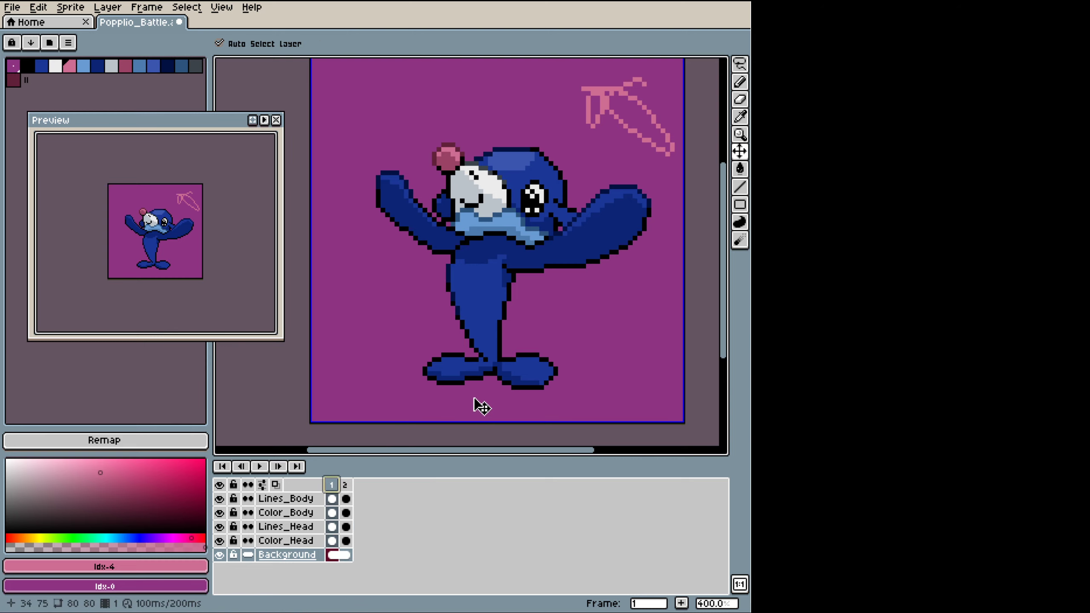
key(ctrl+z)
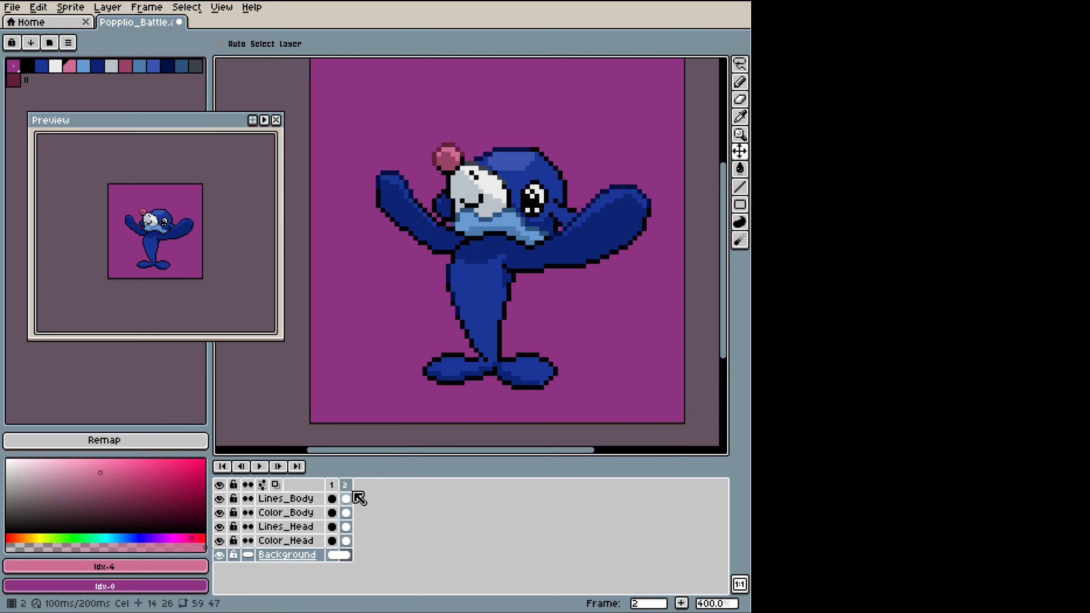
Step: Try moving the entire Lines_Head and Color_Head layers about 6 pixels left and 2 pixels up
key(b)
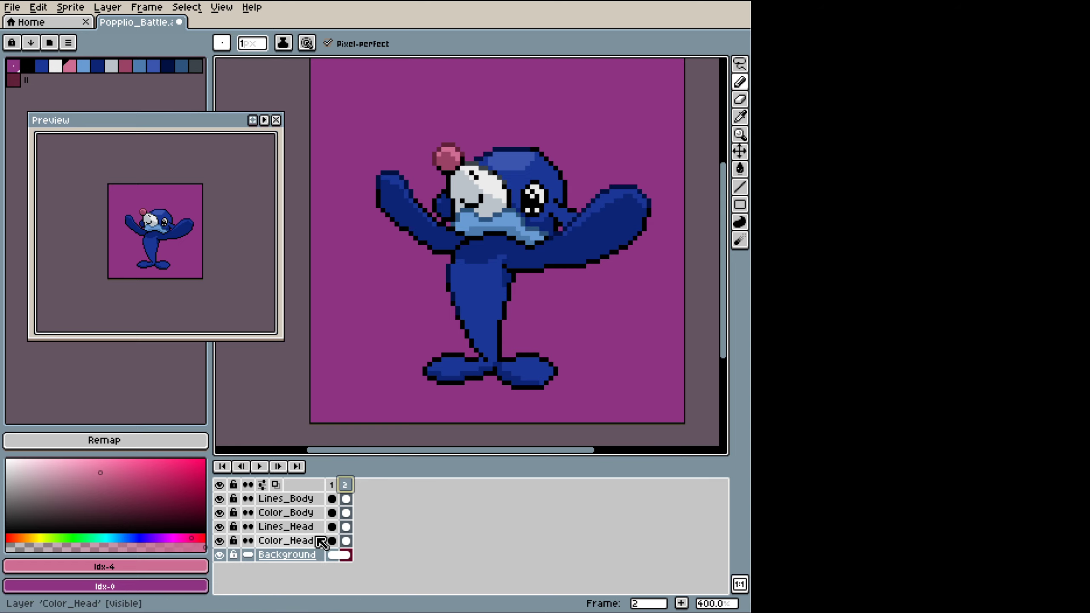
click(295, 543)
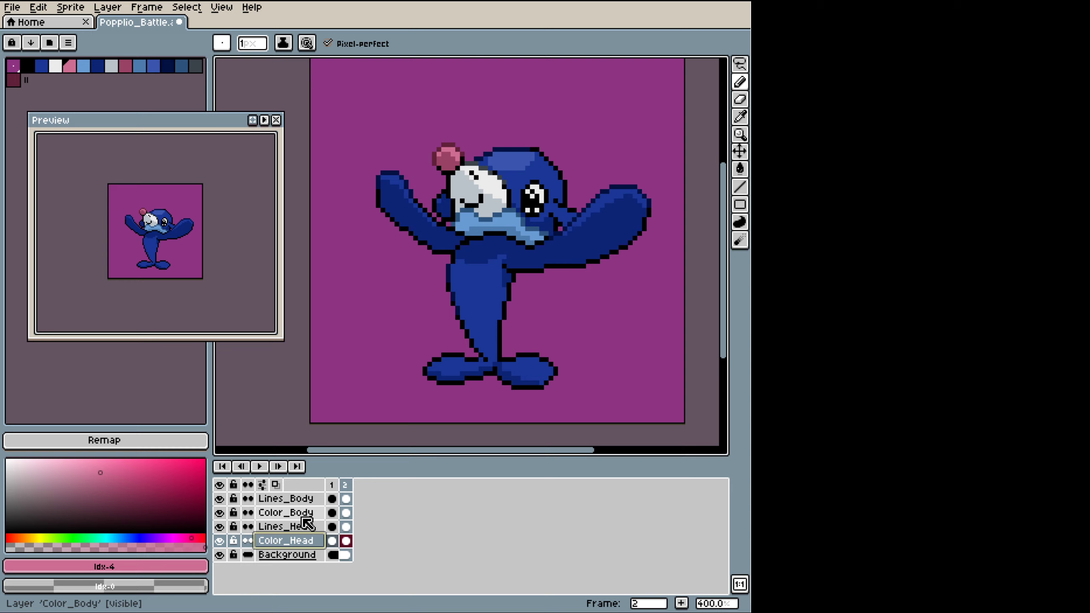
shift+click(296, 526)
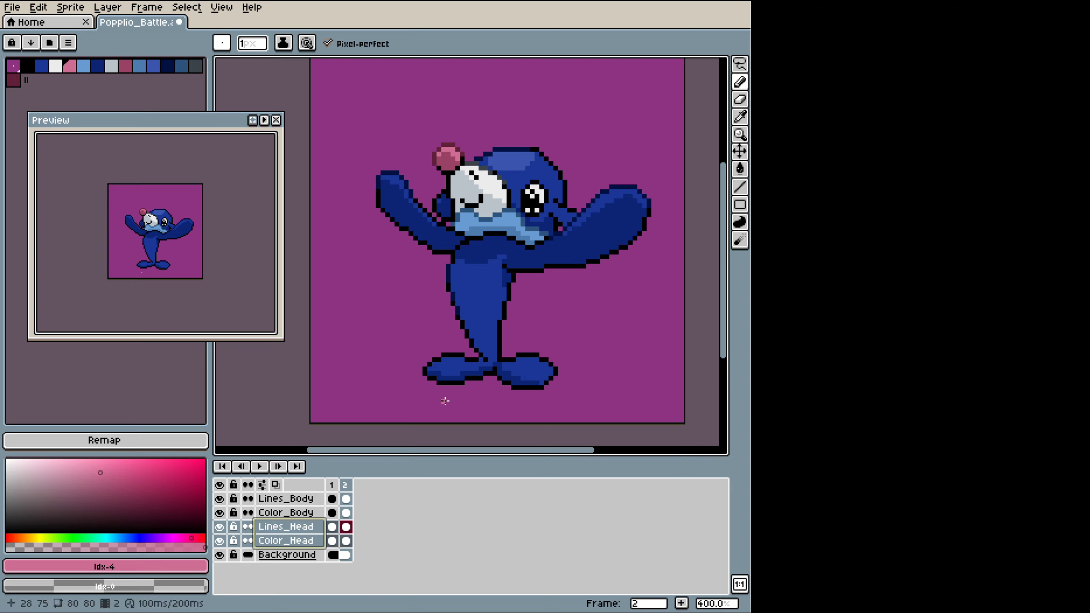
key(v)
drag(533, 182, 503, 174)
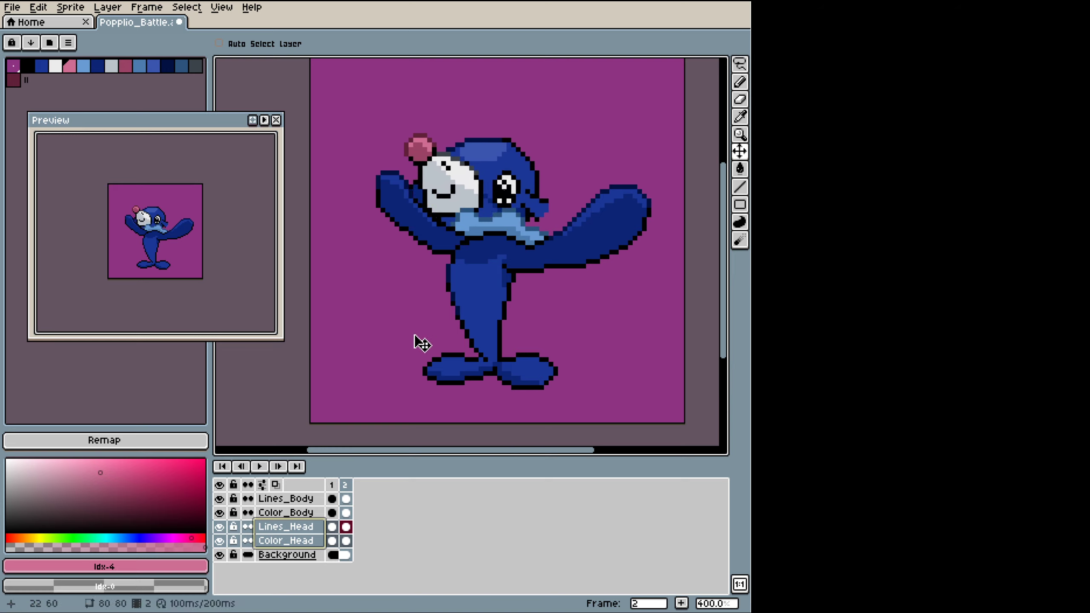
Step: Alternate between both frames to compare the shifted head, and undo the head layers' move
click(331, 484)
click(345, 485)
click(333, 485)
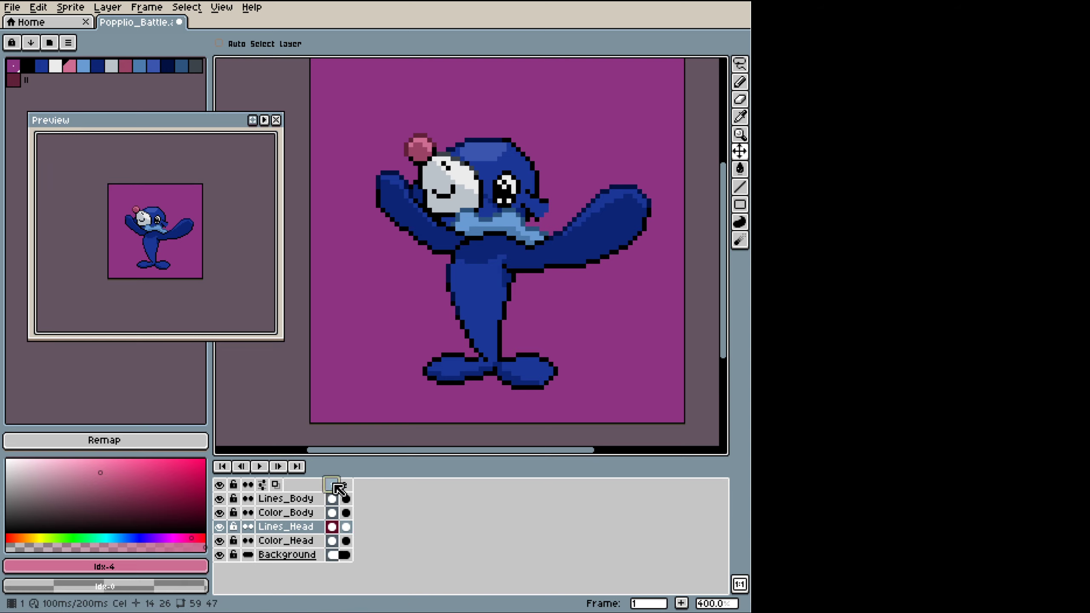
click(344, 485)
click(334, 485)
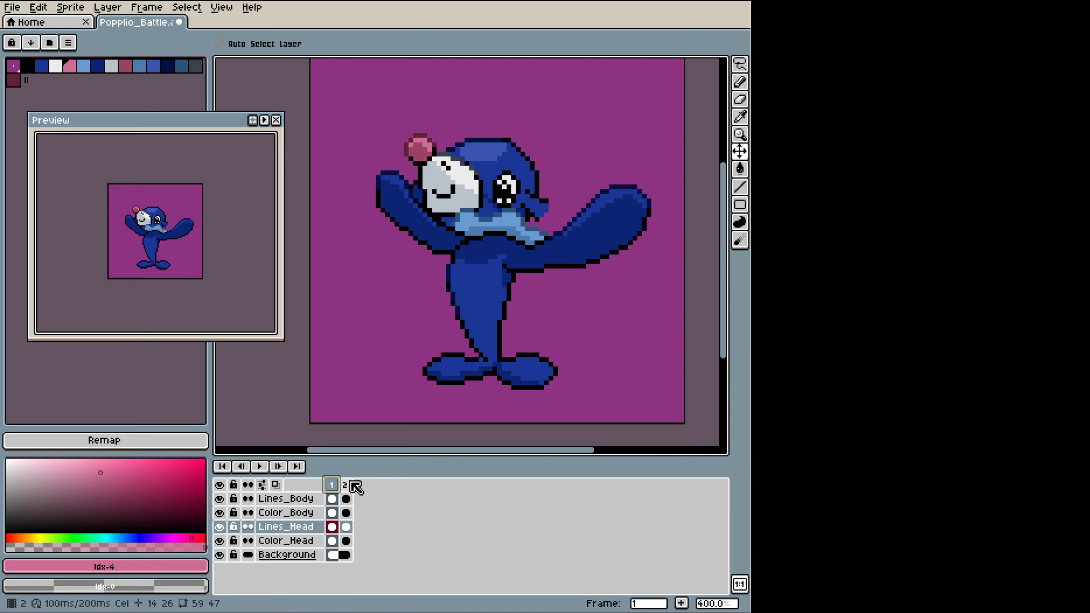
click(348, 485)
click(332, 488)
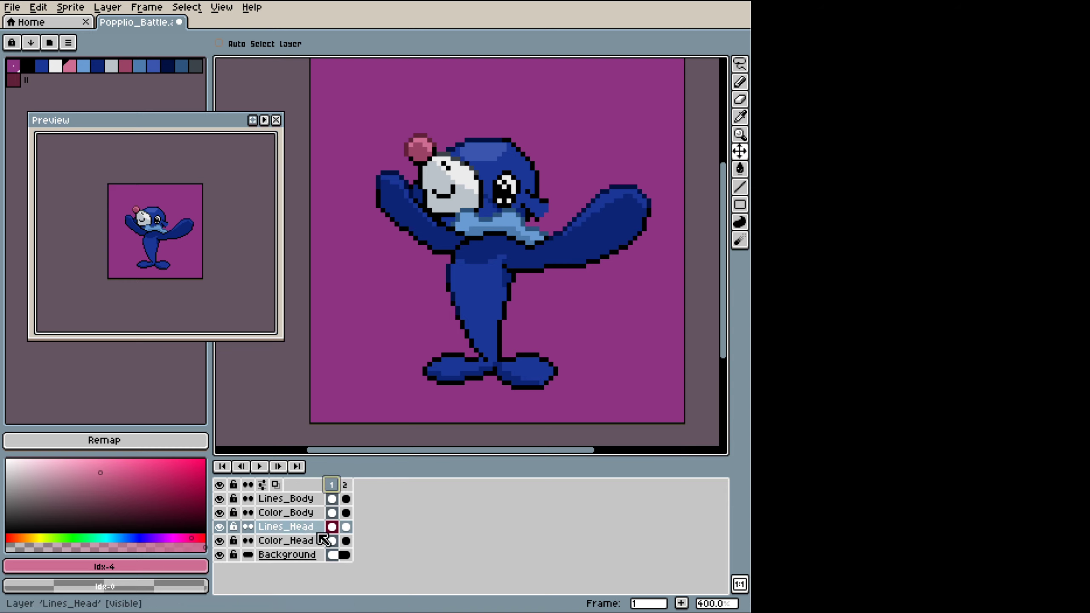
key(ctrl+z)
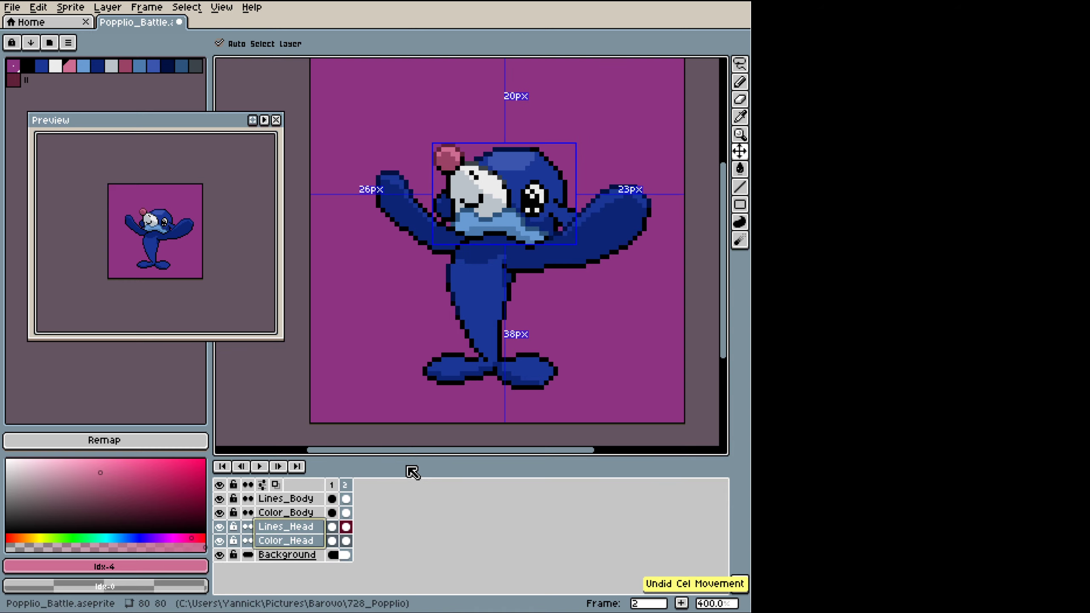
Step: Select only frame 2's Lines_Head and Color_Head cels and move the head about 3 pixels to the left
click(346, 527)
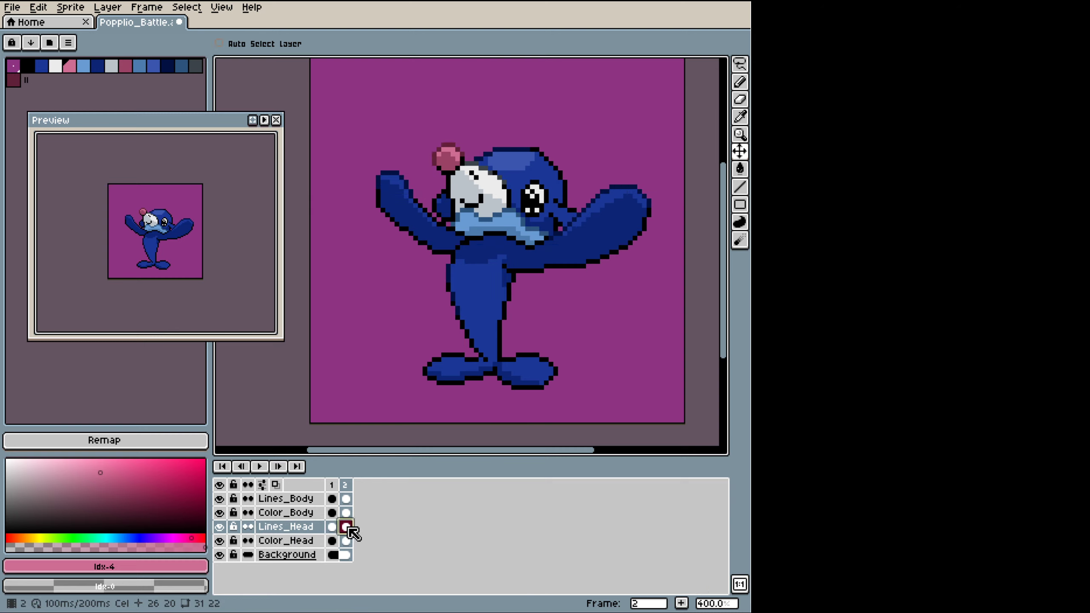
shift+click(348, 542)
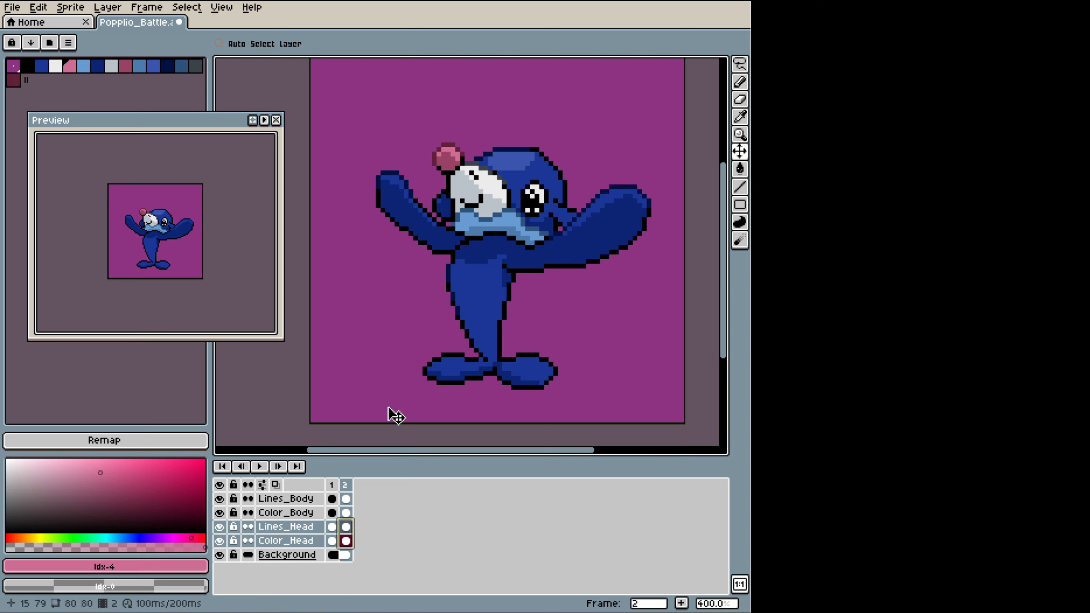
drag(515, 198, 494, 189)
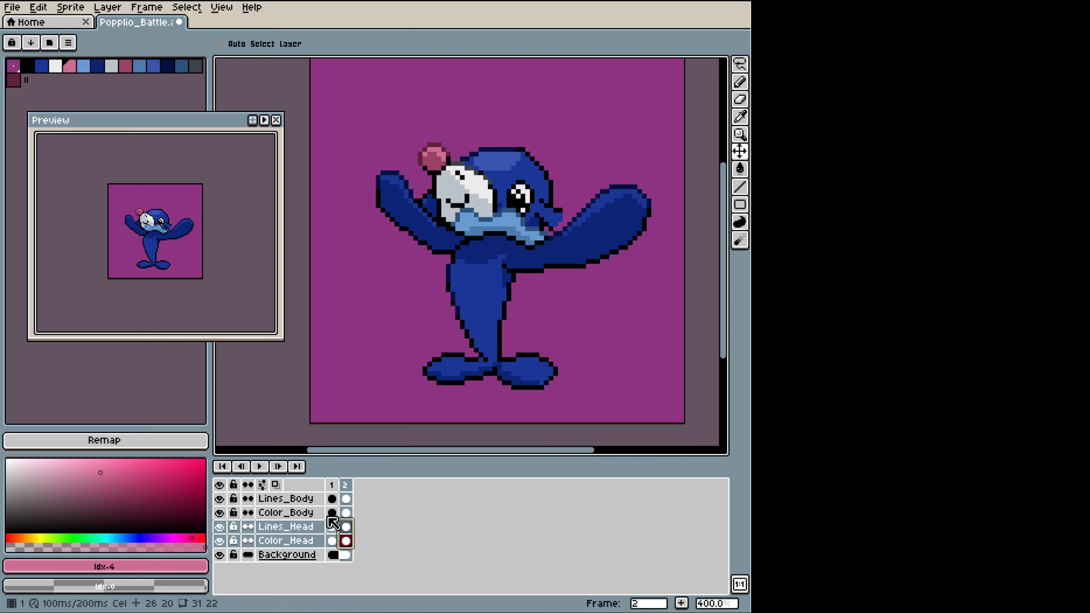
Step: Flip repeatedly between frames 1 and 2 to compare the head's position in each frame
click(332, 485)
click(344, 487)
click(332, 484)
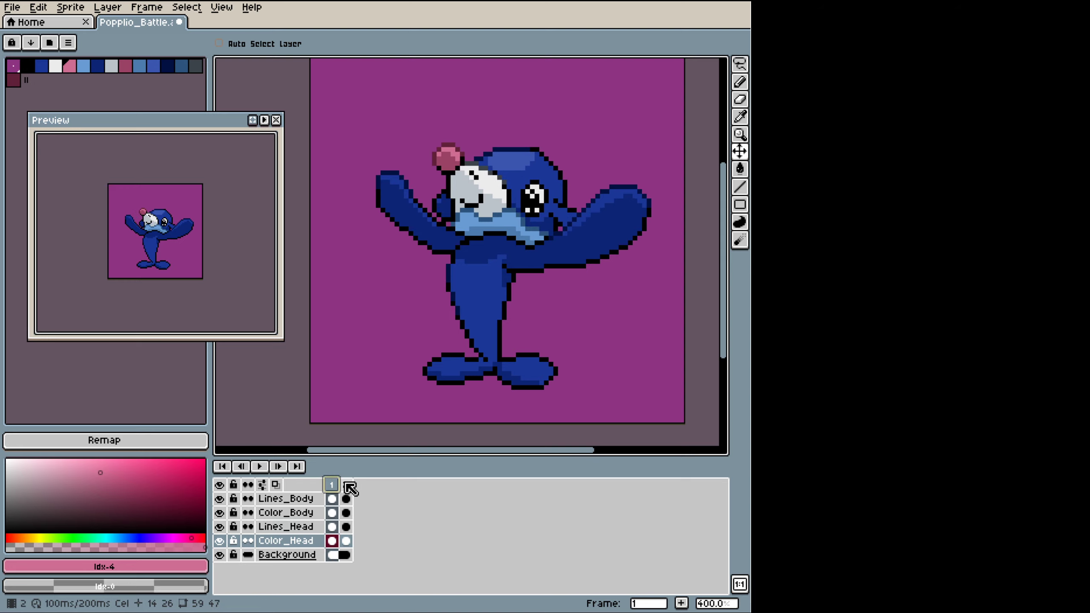
click(346, 485)
click(332, 484)
click(347, 485)
click(332, 484)
click(347, 484)
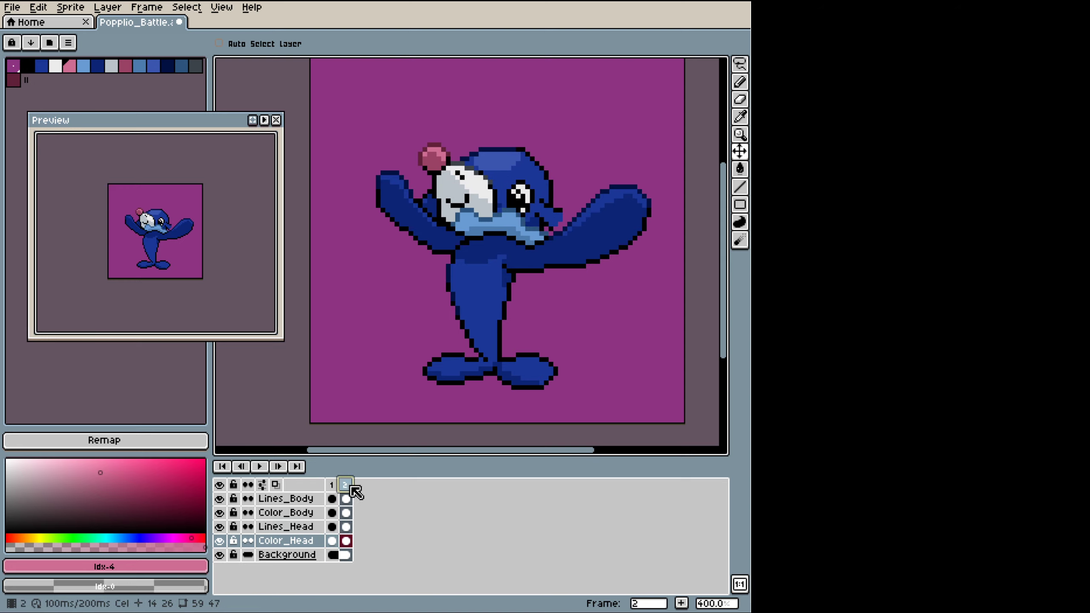
click(333, 485)
click(345, 486)
click(333, 485)
click(346, 486)
click(333, 486)
key(Right)
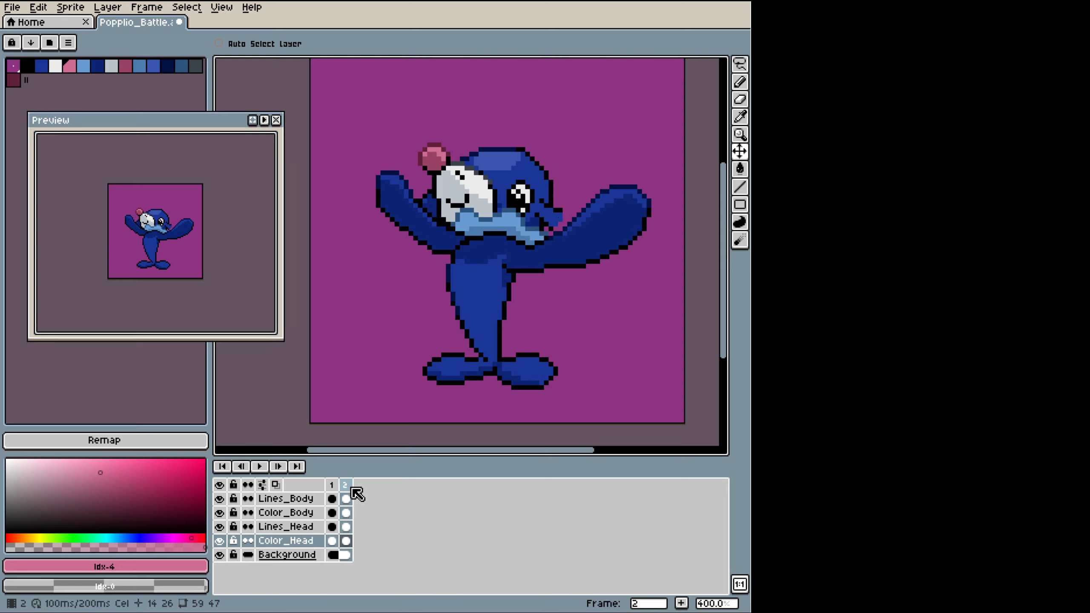
key(Left)
key(Right)
key(Left)
key(Right)
key(Left)
key(Right)
key(Left)
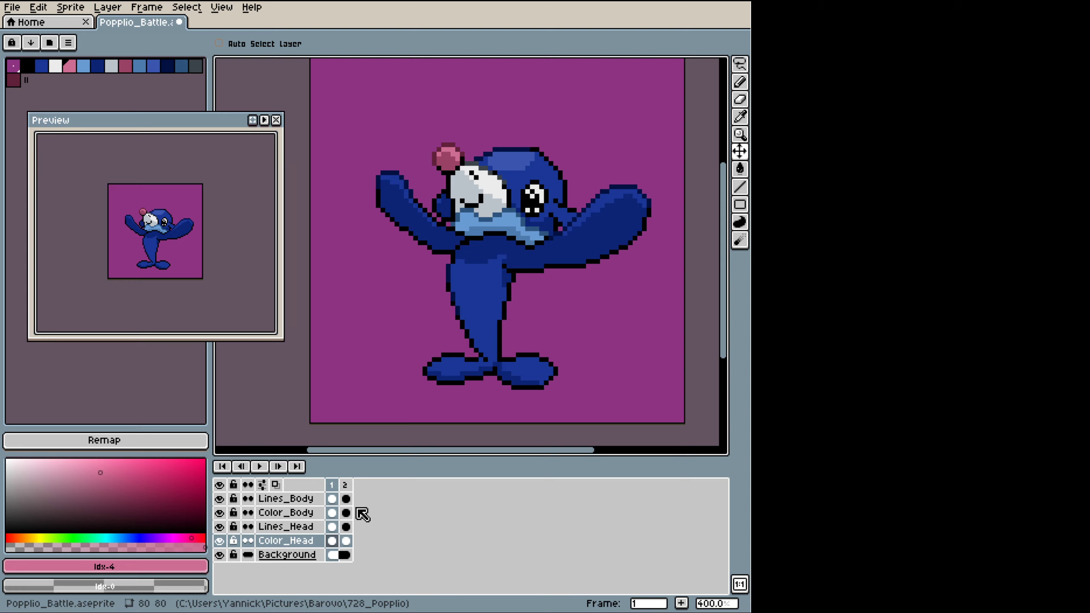
Step: Step up and down through the layer stack in frame 1, from Background to Lines_Body, ending on Color_Body
key(Up)
key(Up)
key(Up)
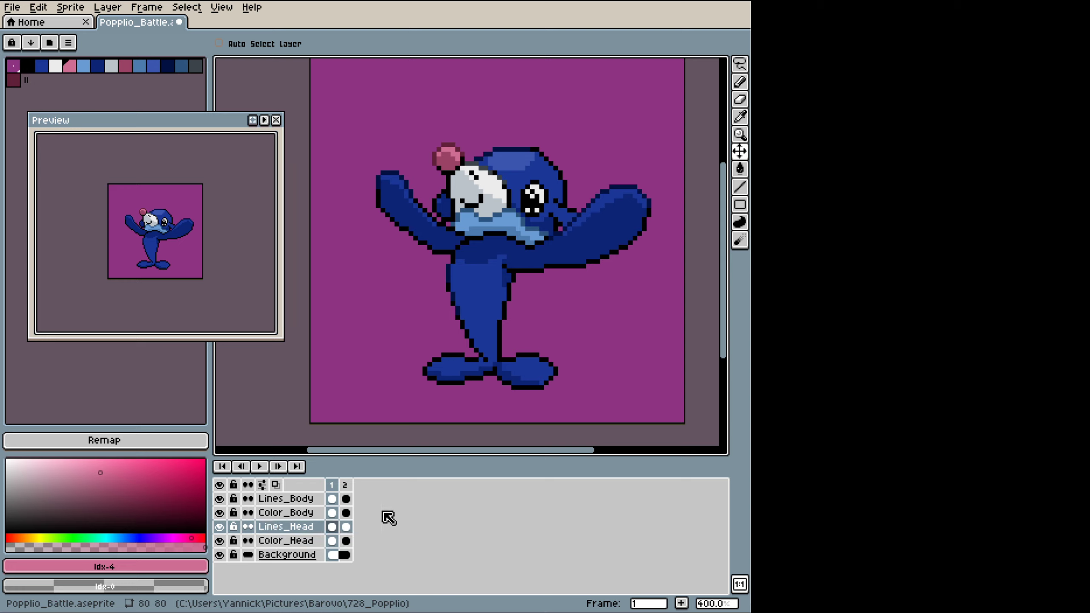
key(Down)
key(Down)
key(Down)
key(Down)
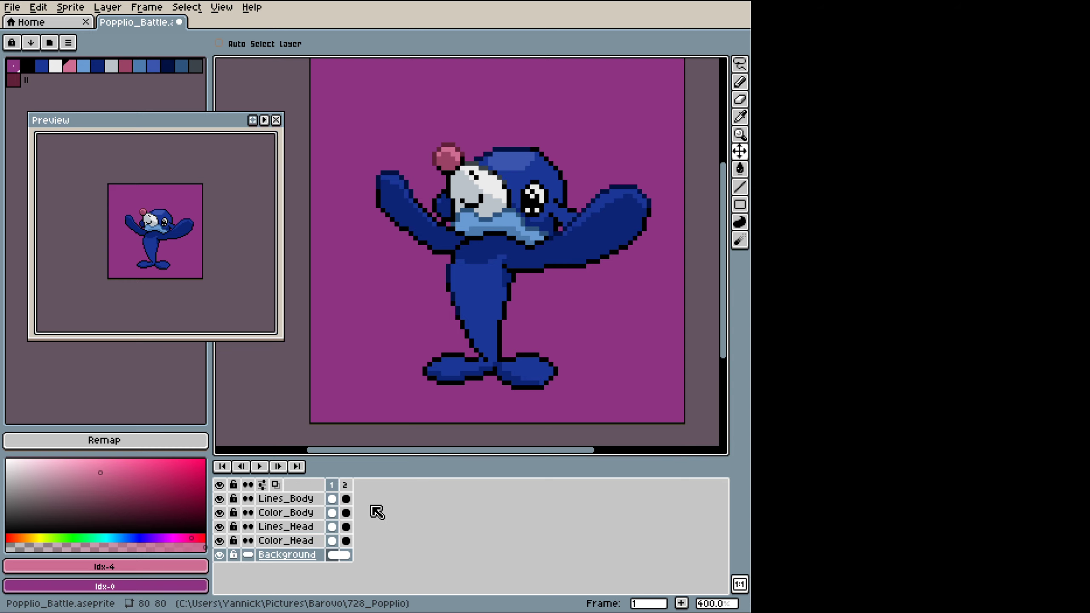
key(Up)
key(Up)
key(Up)
key(Down)
key(Down)
key(Down)
key(Up)
key(Up)
key(Up)
key(Up)
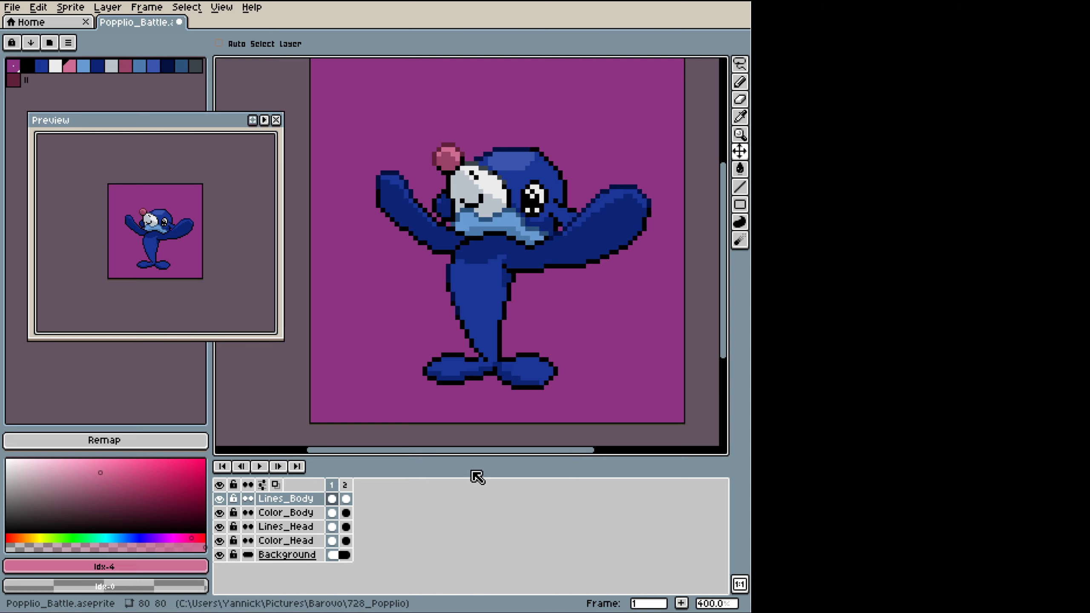
key(Down)
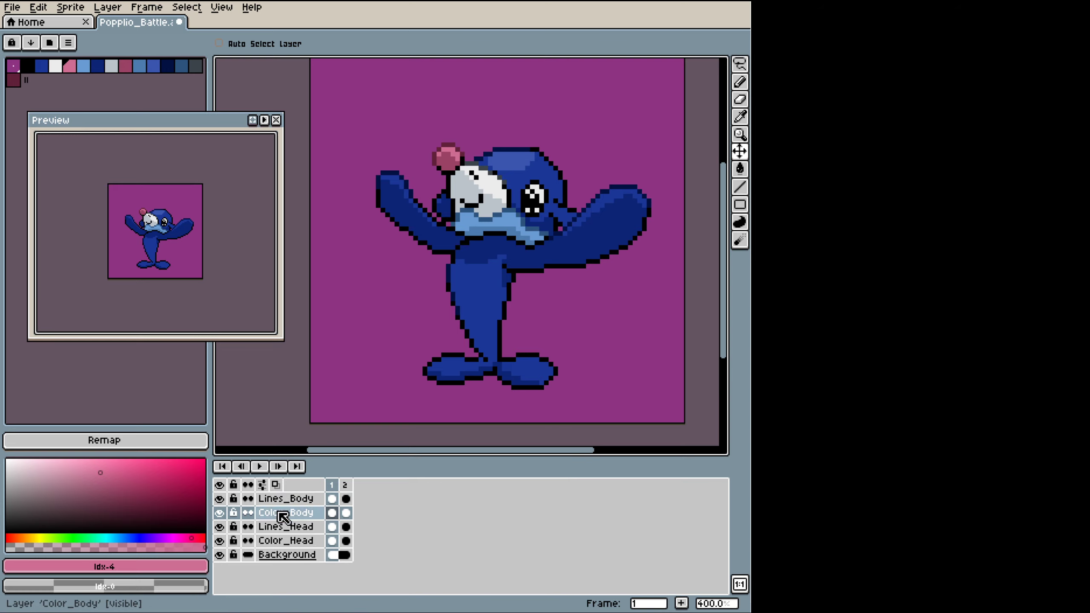
Step: Try moving the whole Color_Body layer about 23 pixels left and 7 down, compare both frames, and undo the move
double_click(296, 514)
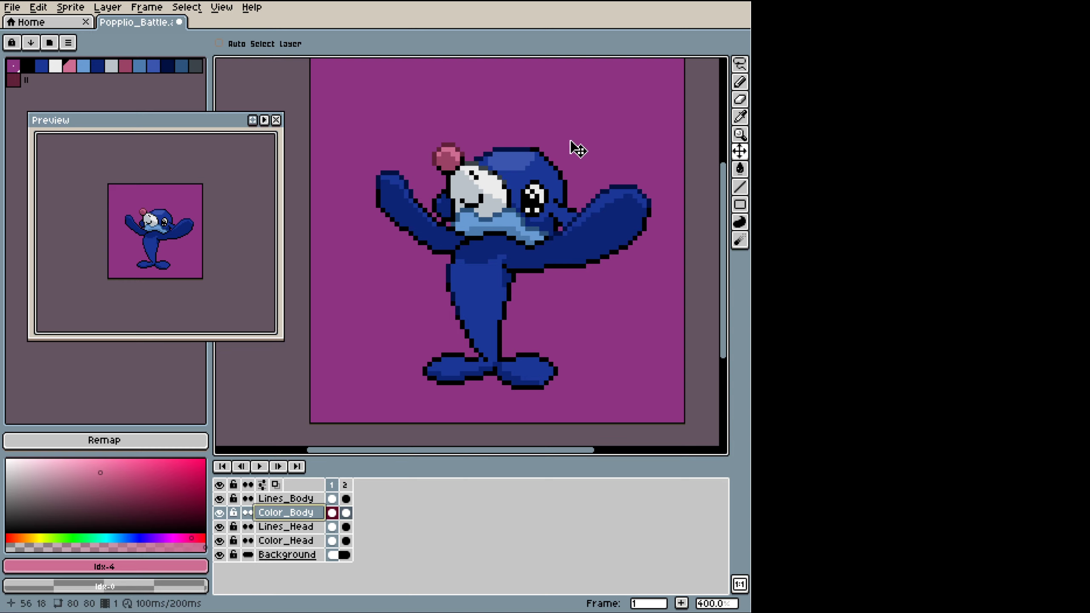
drag(527, 171, 423, 206)
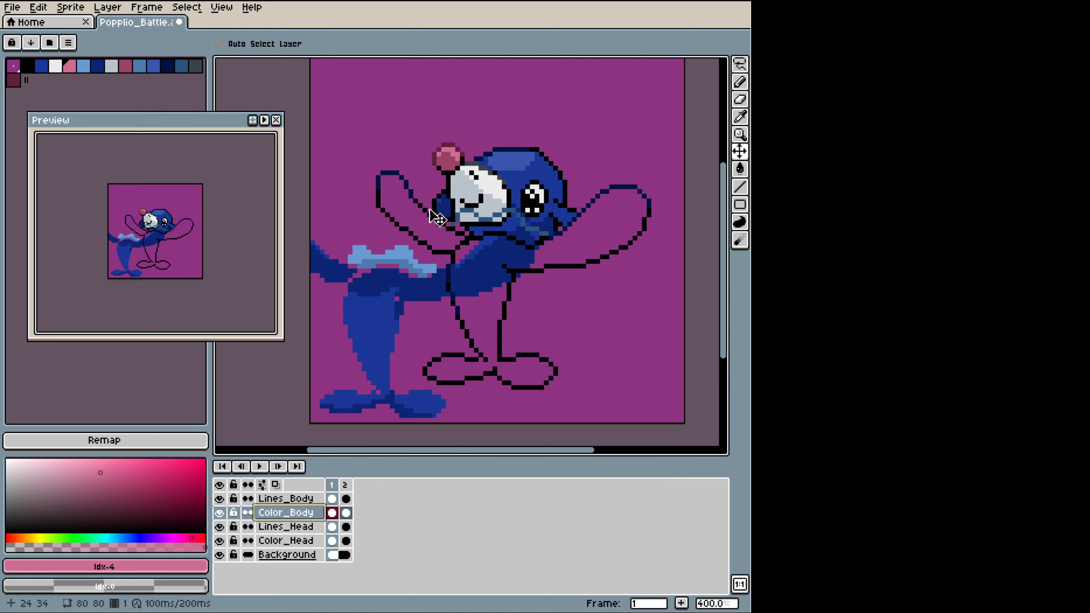
click(347, 513)
key(Left)
key(Right)
key(Left)
key(Right)
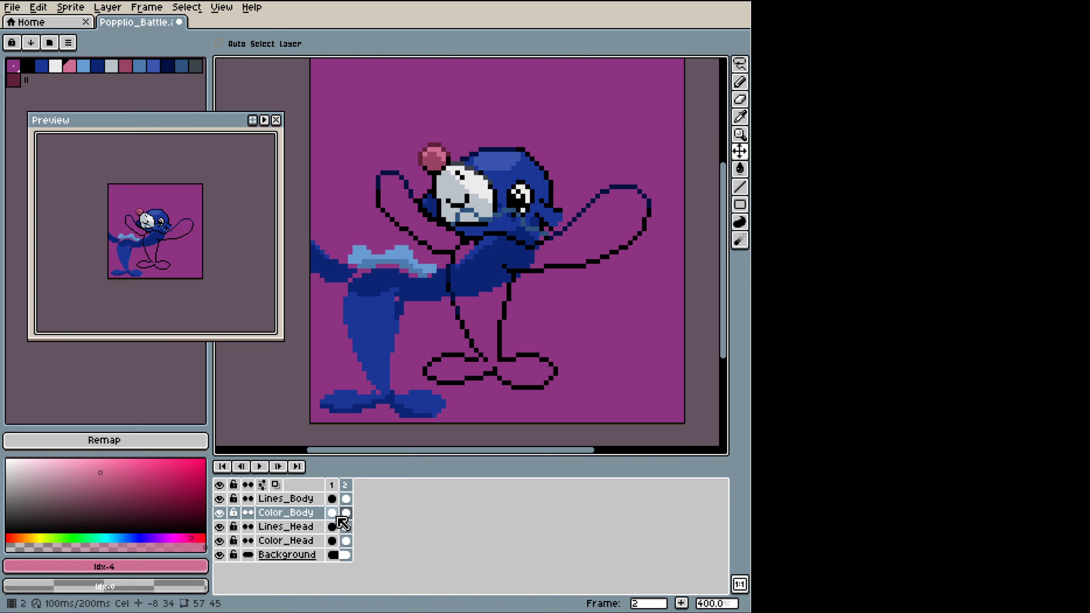
key(Left)
key(Right)
key(ctrl)
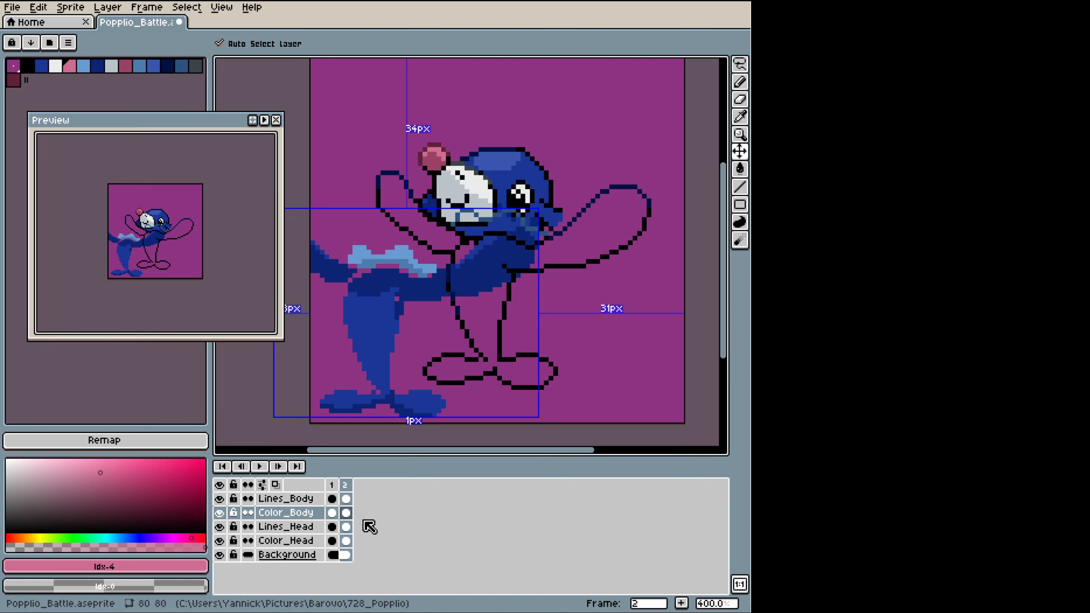
key(ctrl+z)
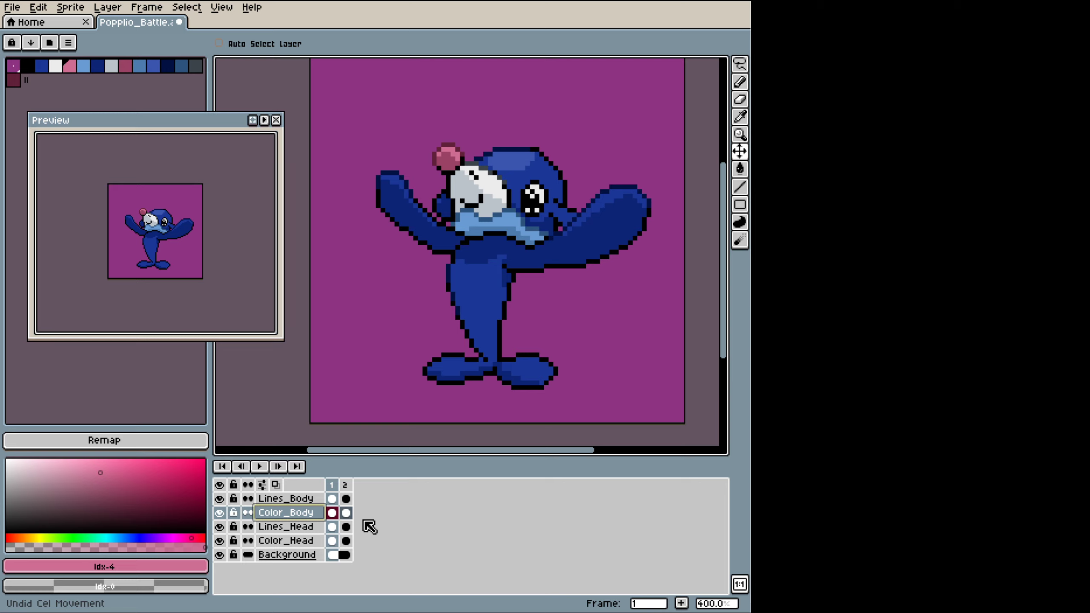
Step: Save the sprite file and select the Color_Body cel in frame 2
key(ctrl+s)
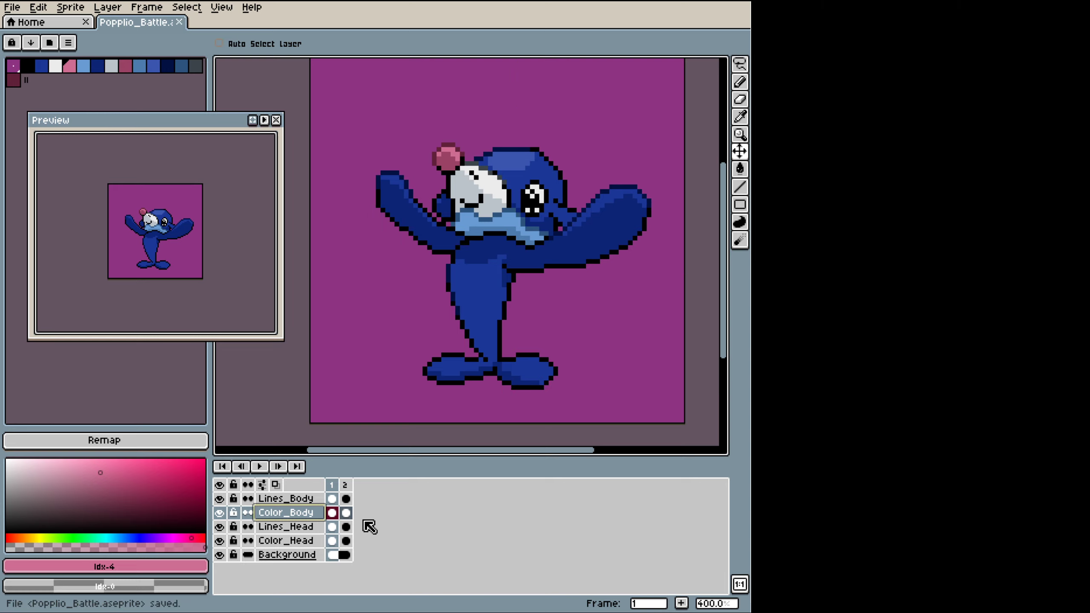
click(346, 513)
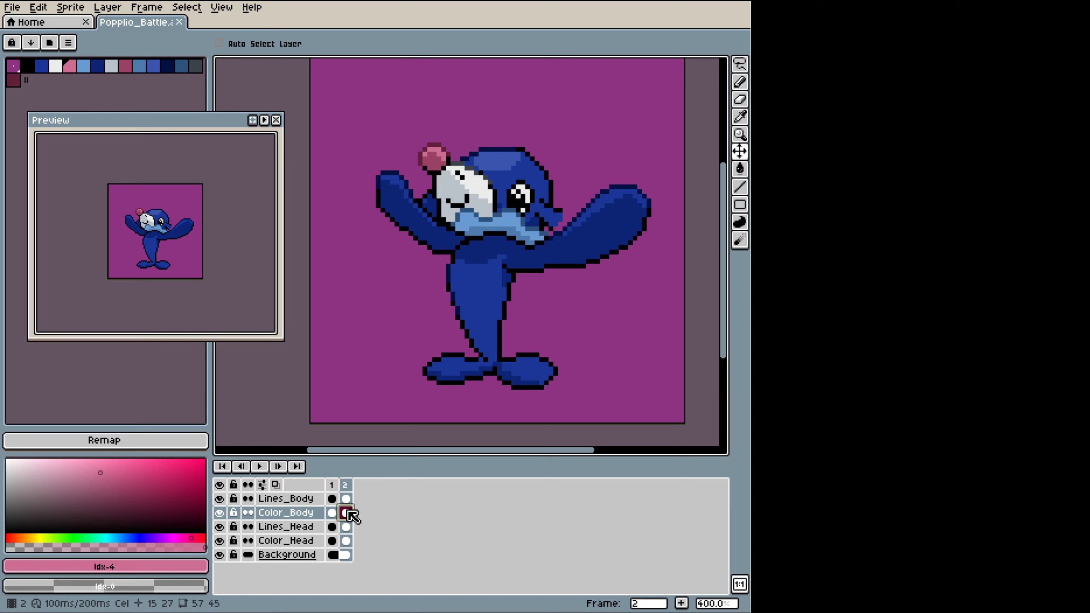
Step: Select the frame 2 cels from Color_Head up to Lines_Body, and switch between frames 1 and 2 to compare them
click(346, 527)
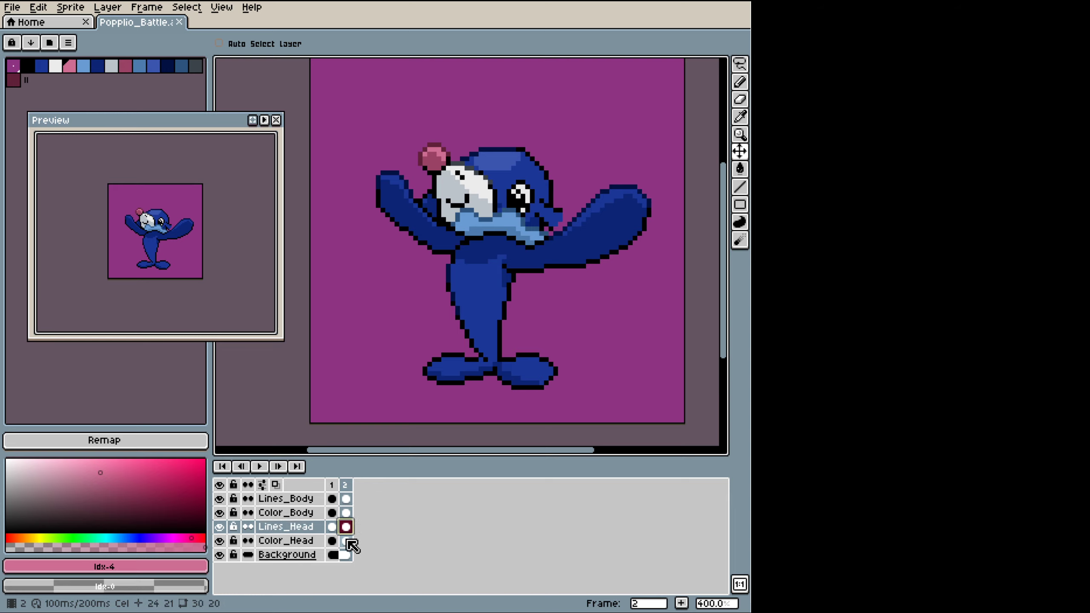
click(347, 541)
shift+click(348, 528)
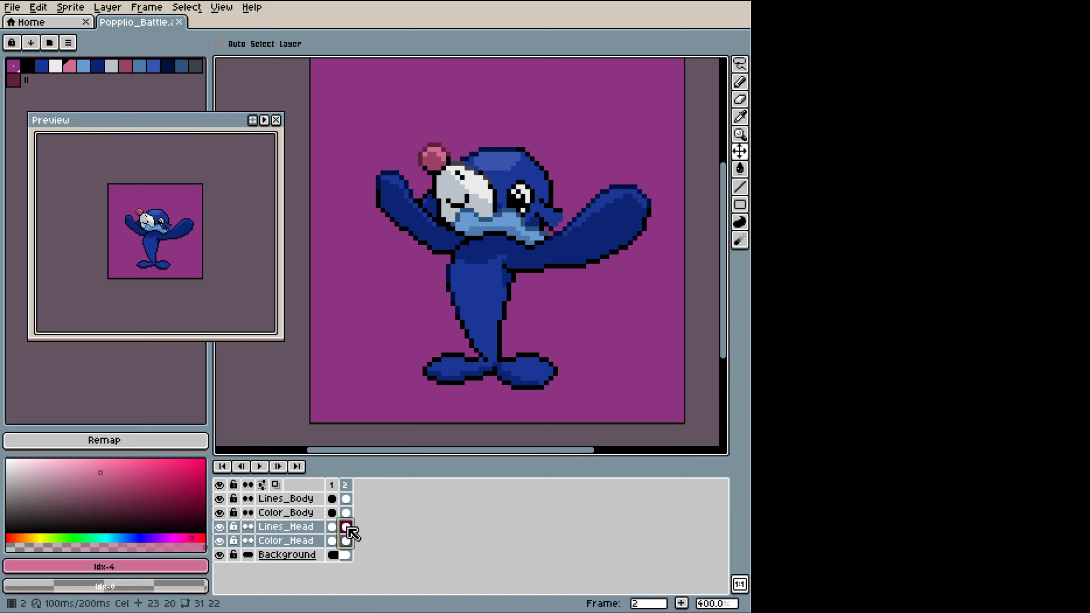
shift+click(347, 513)
shift+click(349, 499)
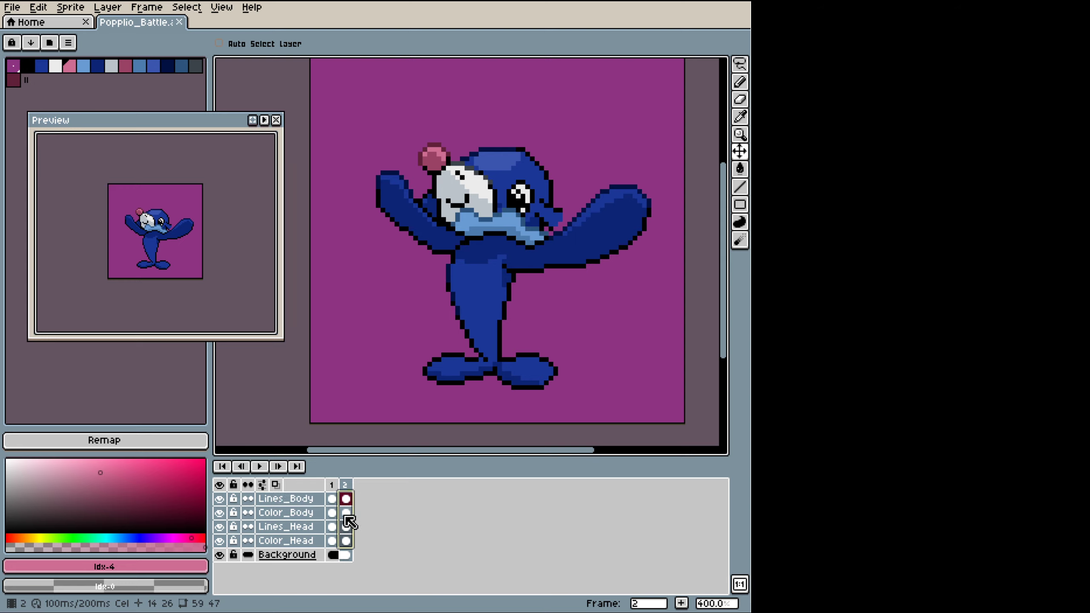
click(332, 489)
click(346, 490)
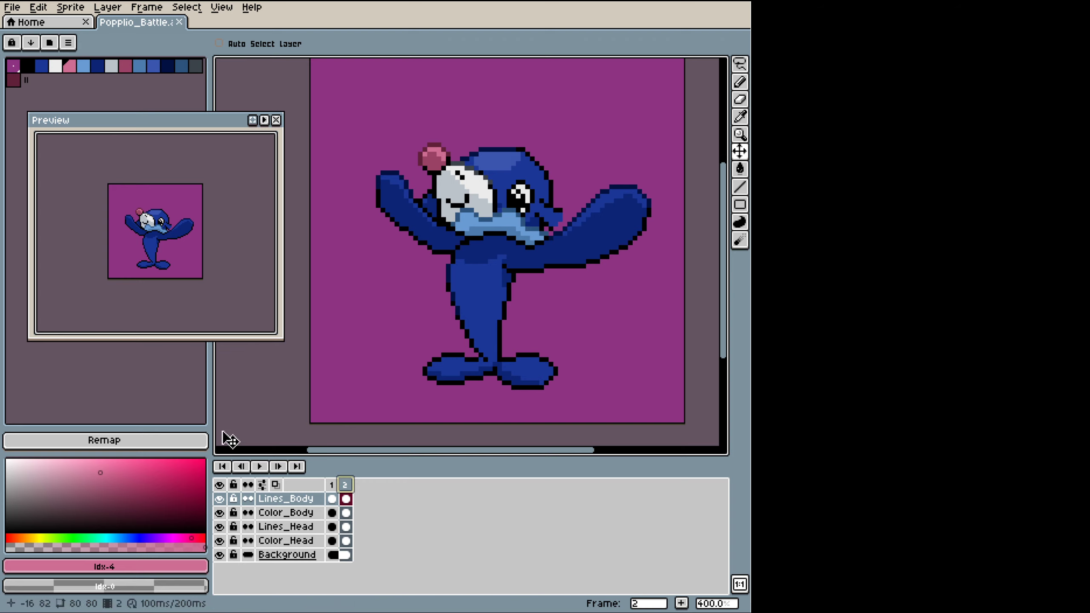
Step: Turn on onion skinning and review its opacity and display settings for the timeline
click(276, 485)
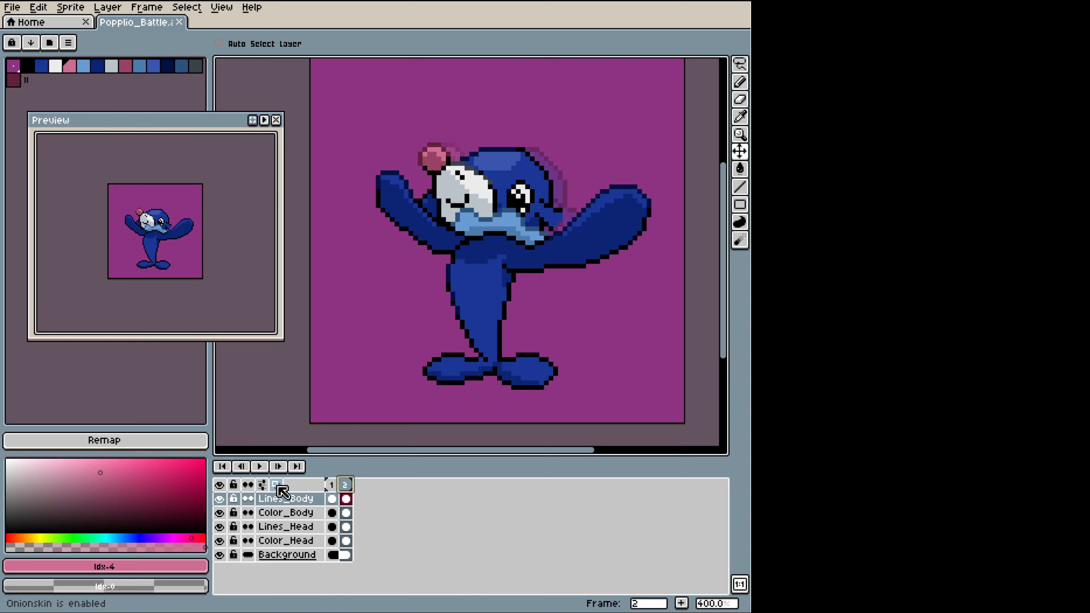
click(277, 487)
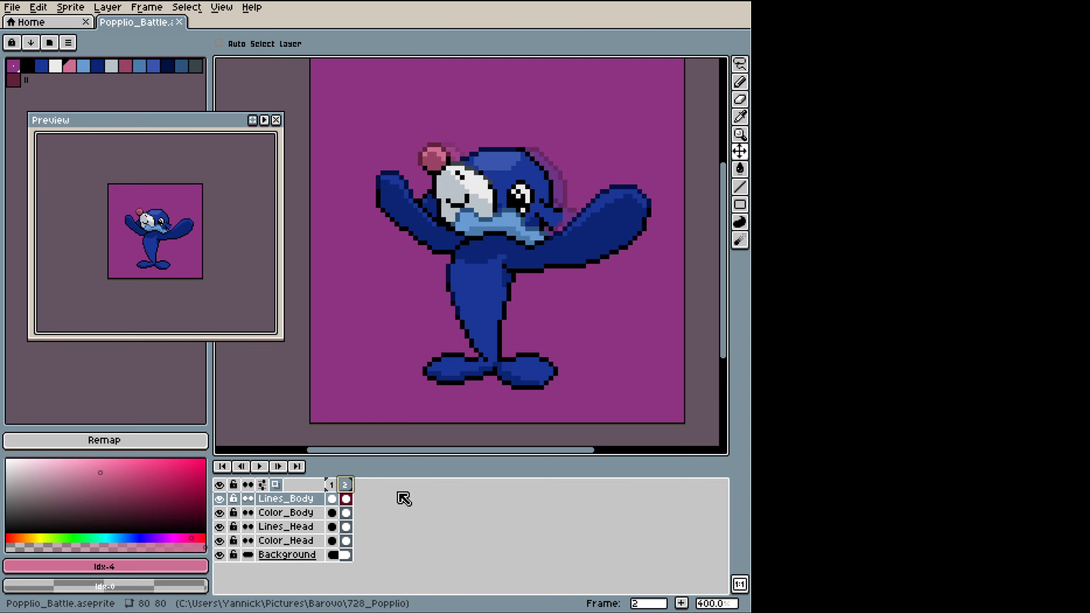
key(F3)
click(265, 485)
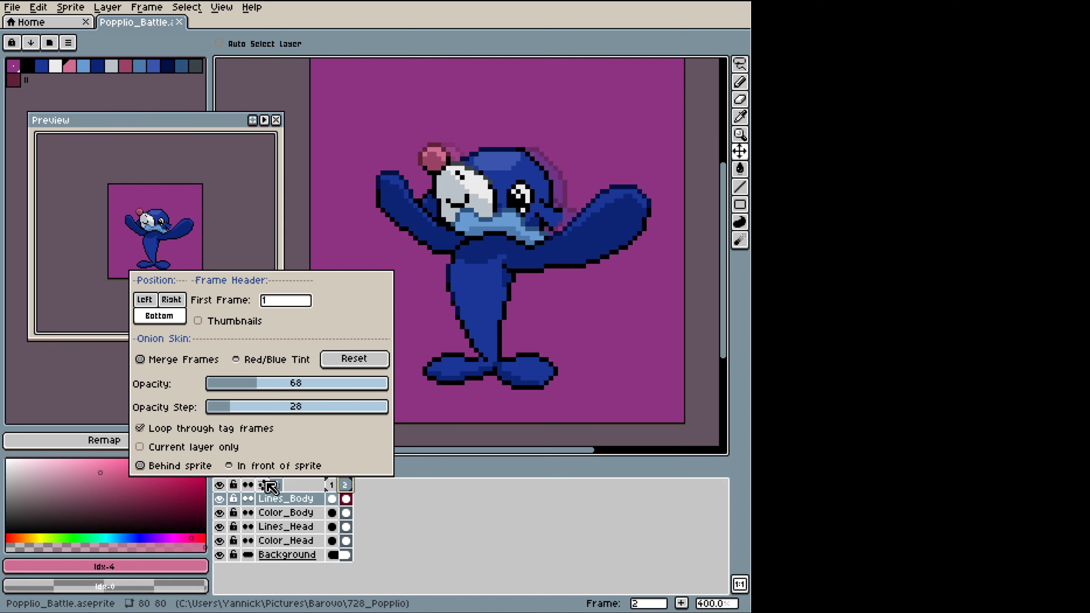
click(382, 516)
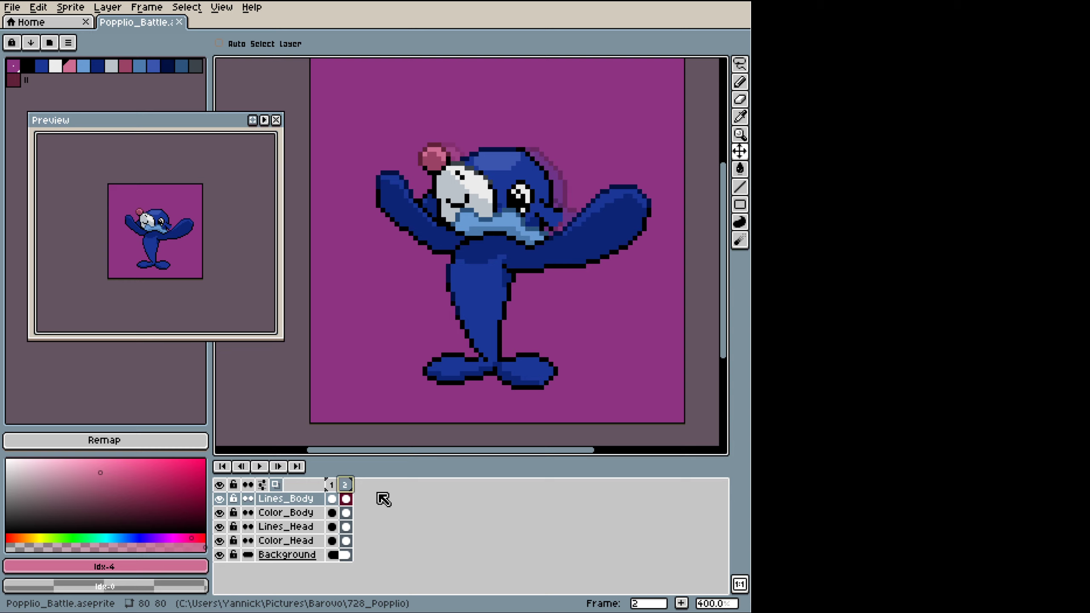
Step: Add copies of frame 2 after it until the animation has eight frames
key(shift+n)
key(ctrl+z)
key(alt+n)
key(alt+n)
key(alt+n)
key(alt+n)
key(alt+n)
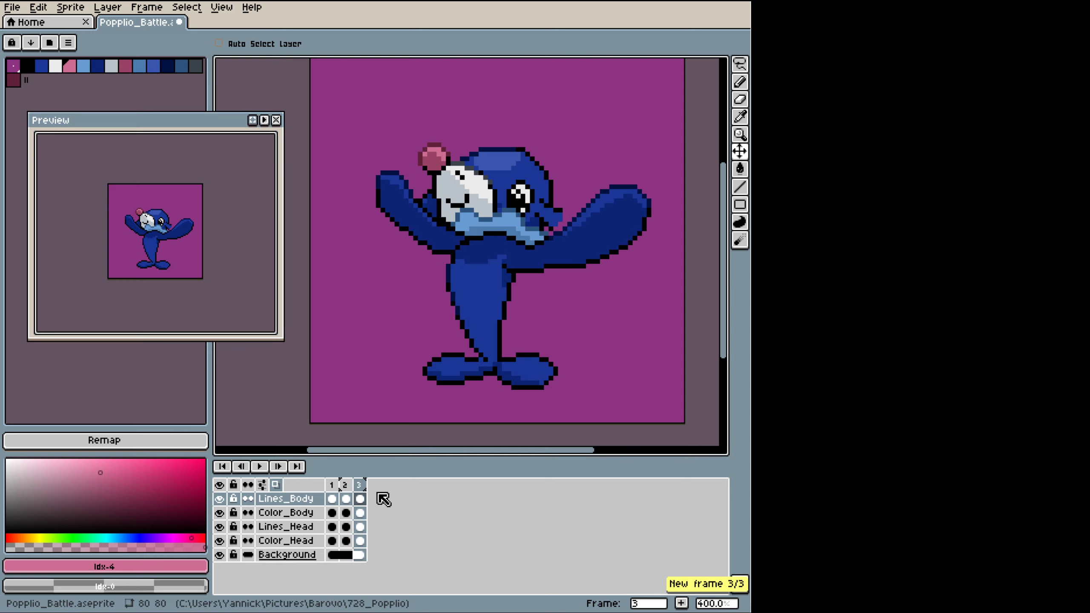
key(alt+n)
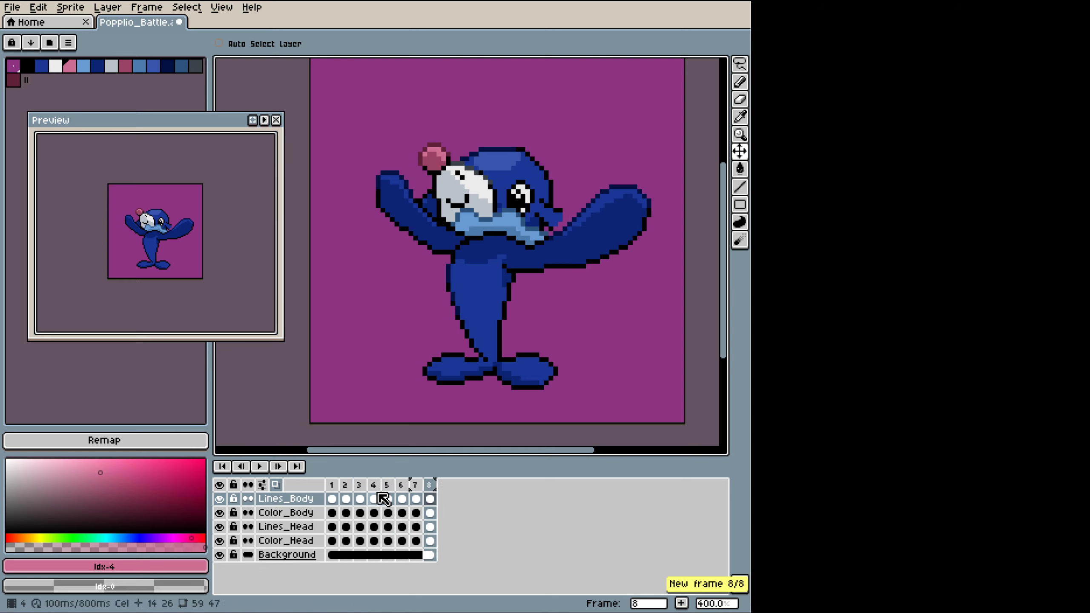
Step: Step back and forth between frames 1 and 4 to check the onion-skinned head positions, ending on frame 3
click(372, 489)
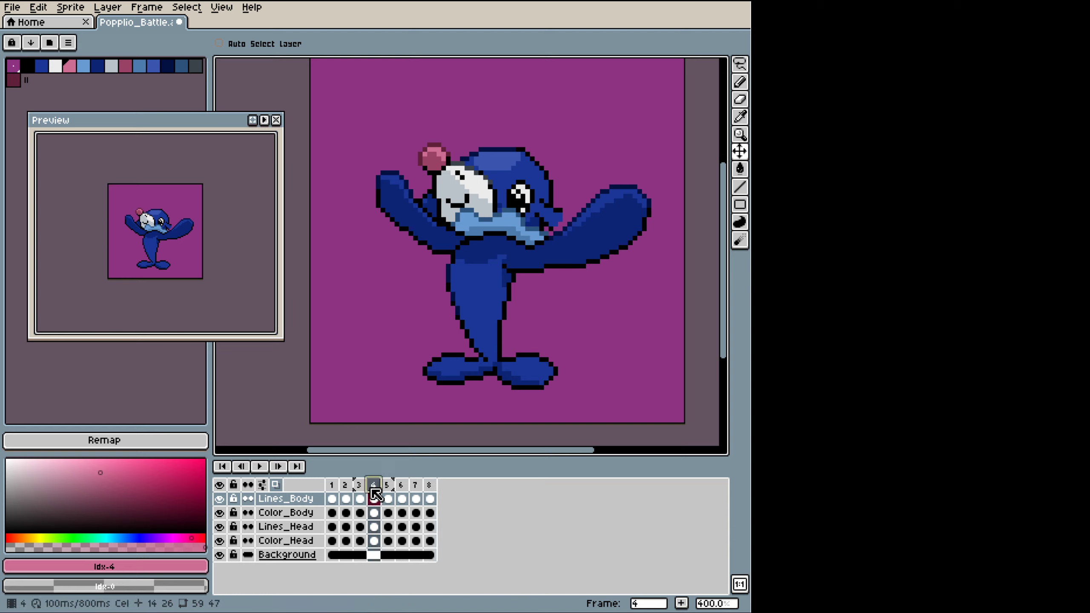
key(Left)
key(Left)
key(Right)
key(Left)
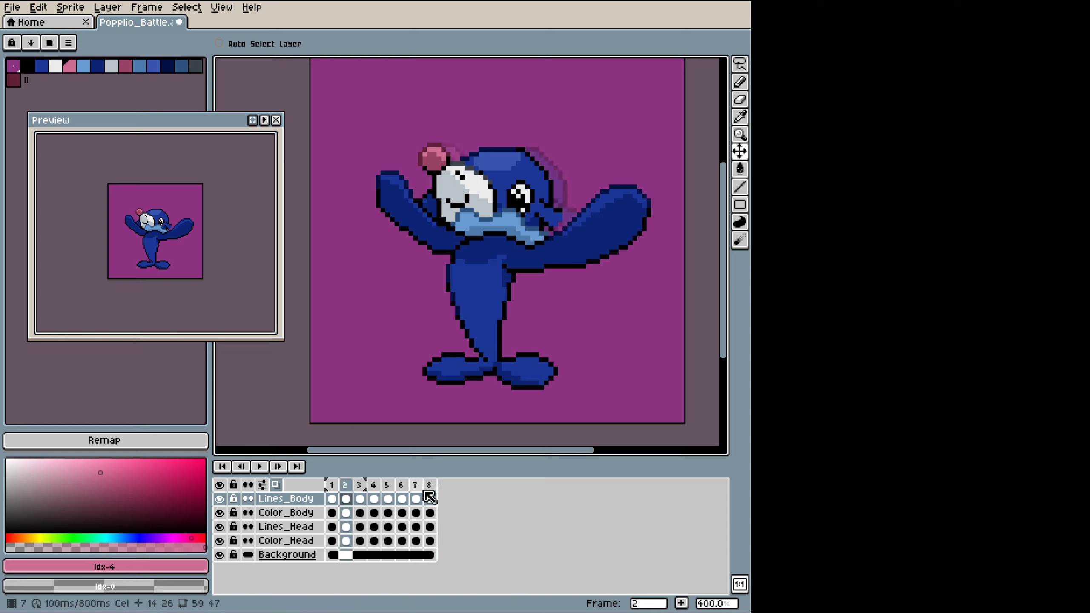
key(Left)
key(Right)
key(Right)
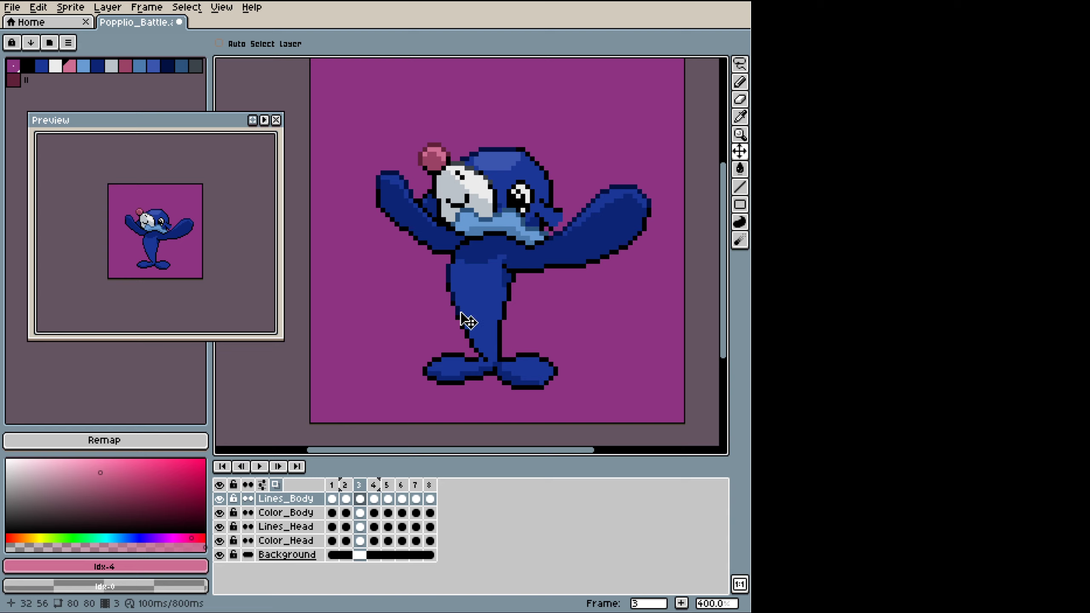
key(Left)
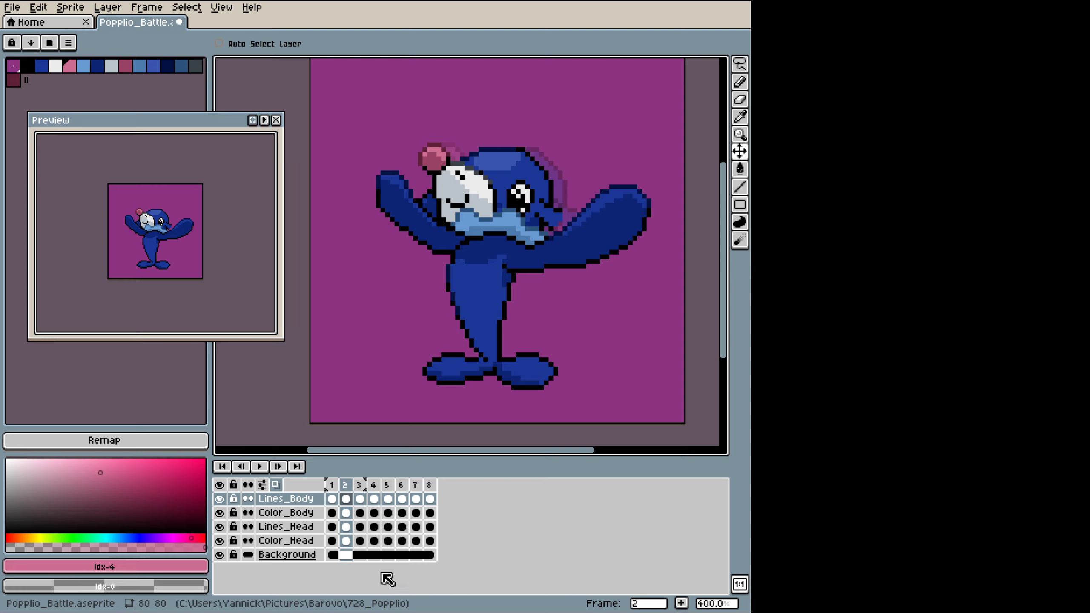
key(Right)
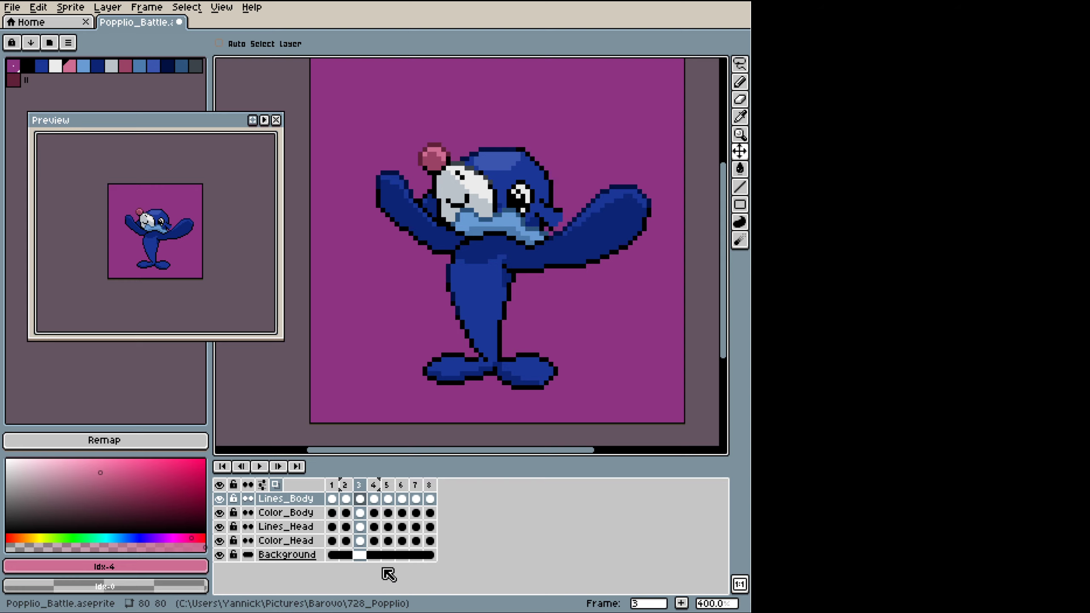
Step: Move the Lines_Head and Color_Head cels in frame 3 about 7 pixels left and 1 pixel down
click(311, 529)
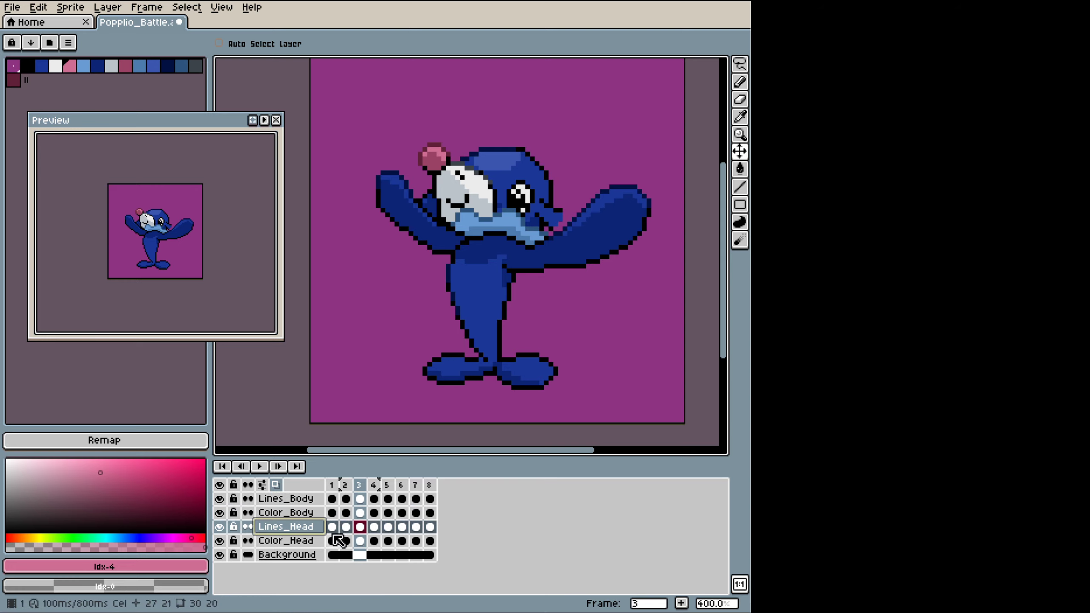
click(360, 527)
shift+click(361, 540)
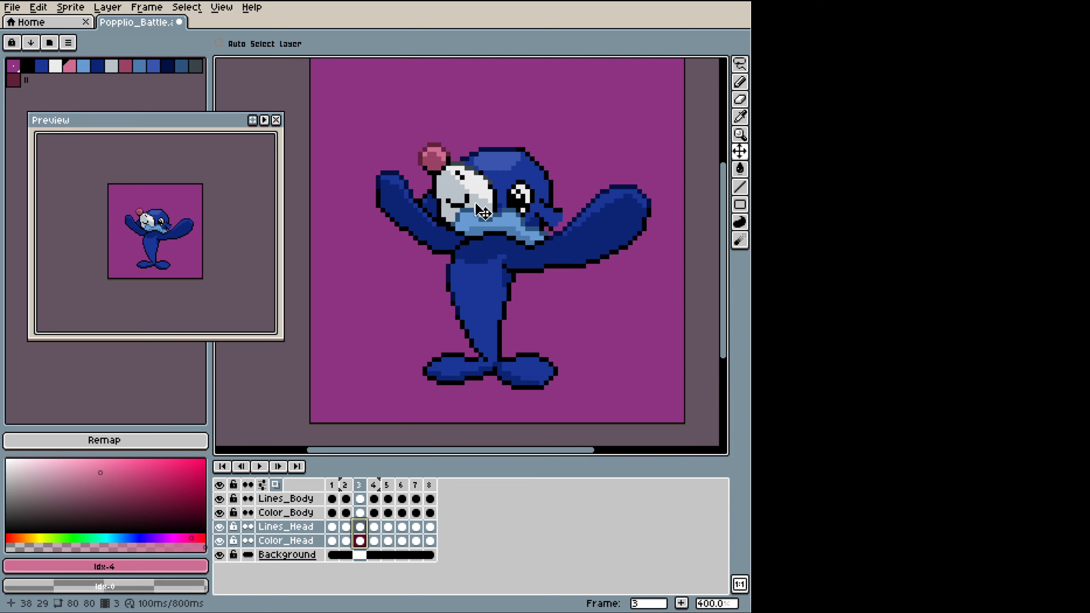
drag(488, 202, 457, 200)
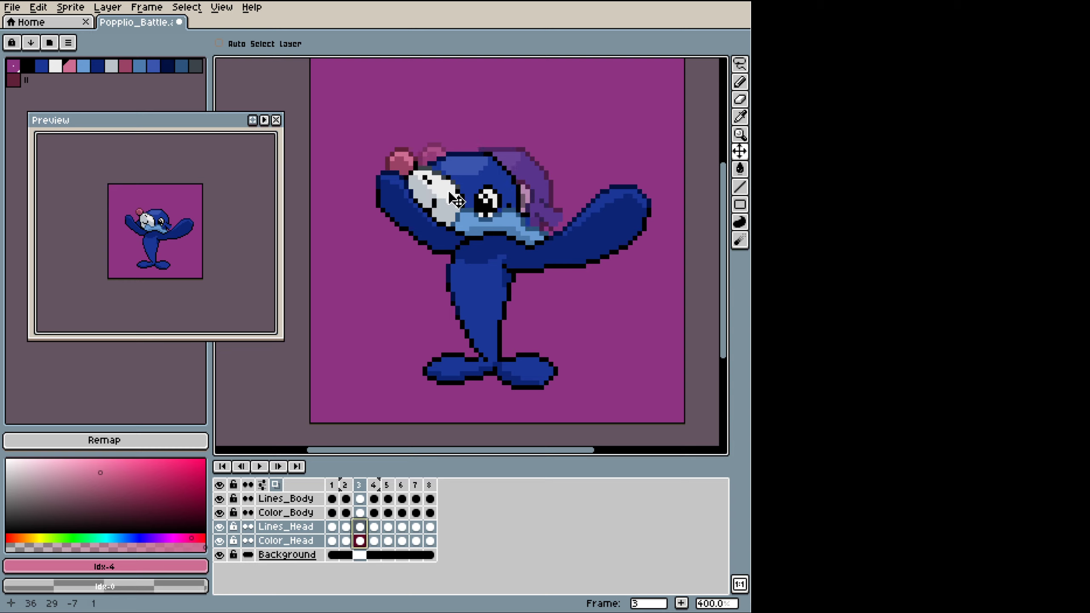
Step: Compare the head across frames 1 to 3 and widen the onion-skin range to two frames back and four ahead
click(331, 485)
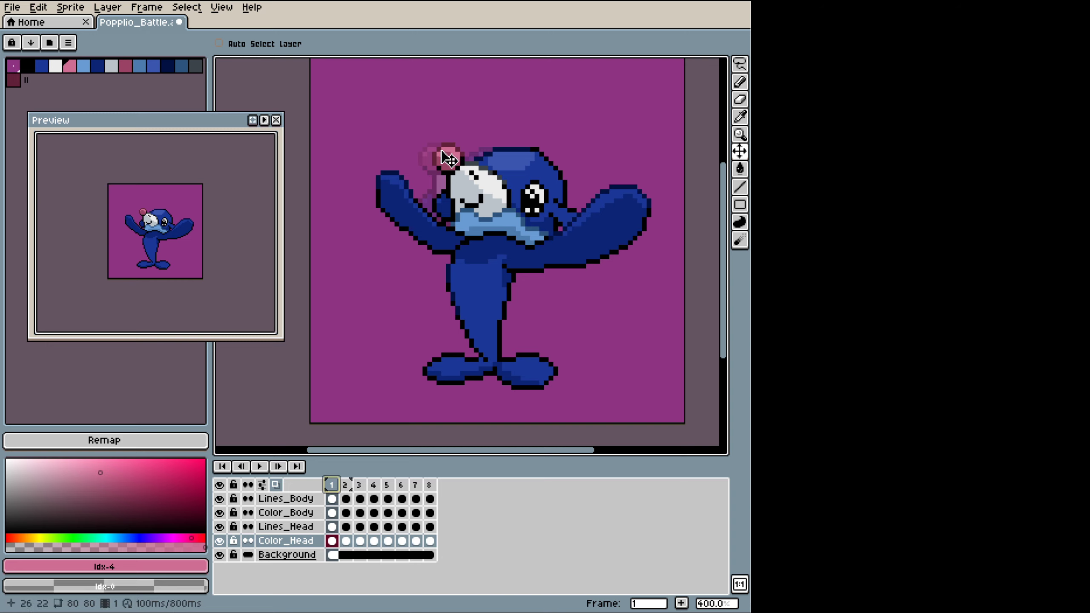
key(Right)
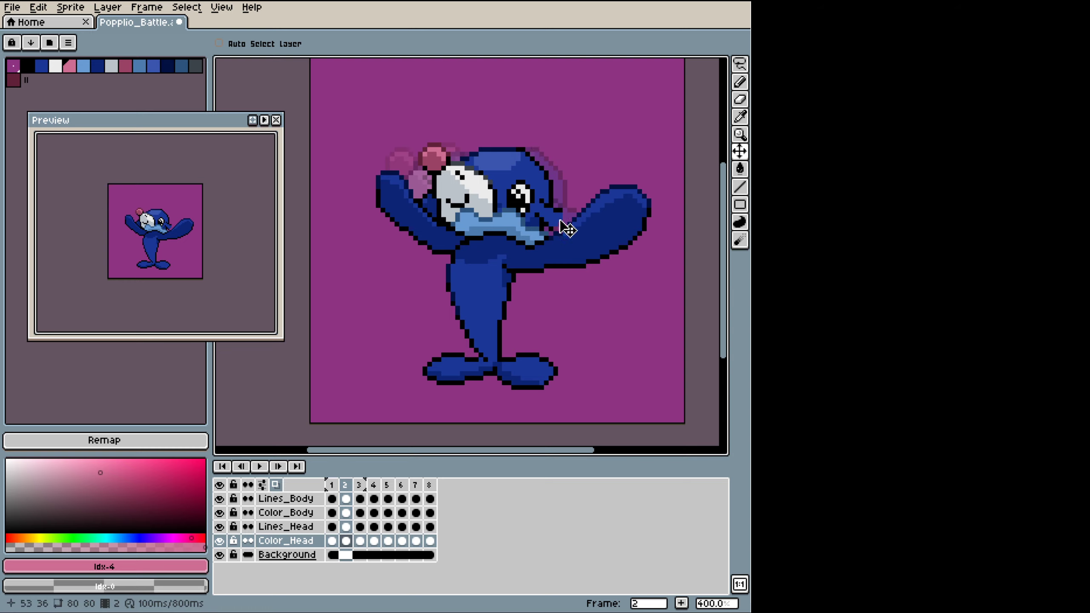
key(Right)
key(Left)
key(Right)
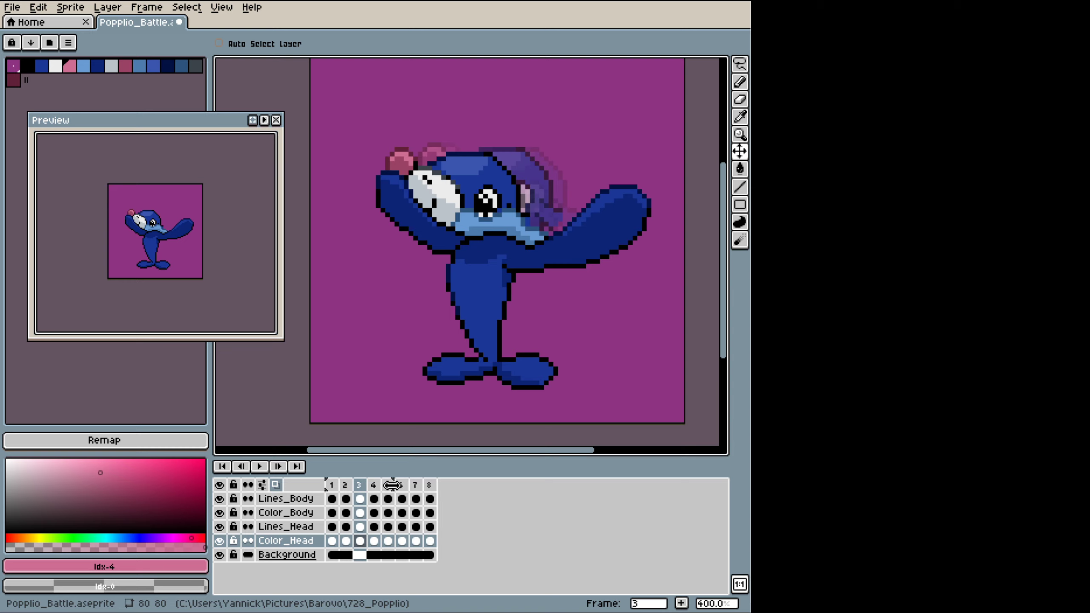
key(Left)
key(Left)
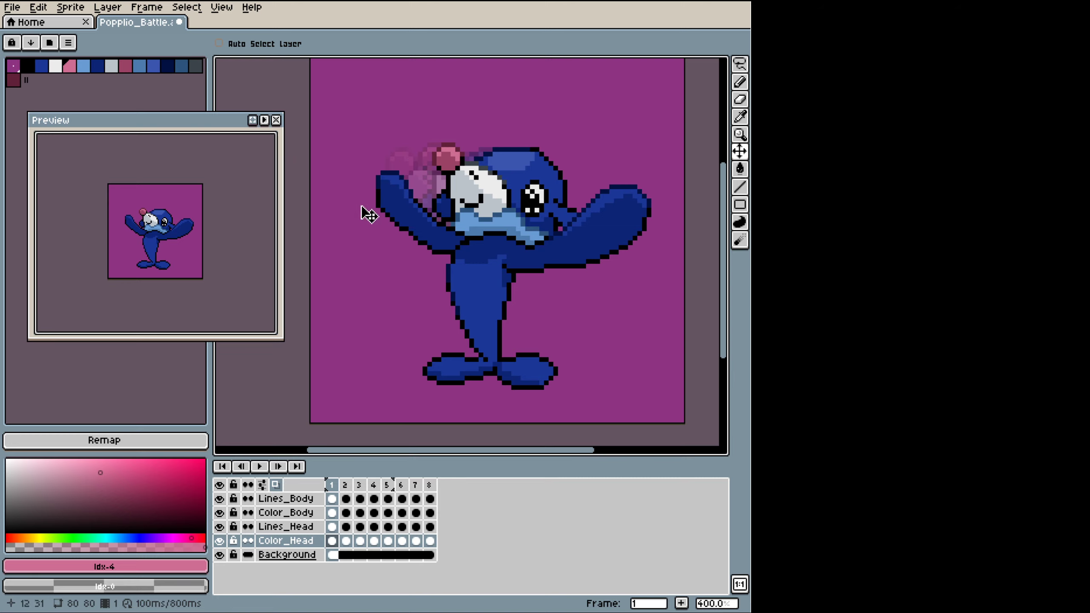
Step: Set the onion skin opacity to 80 and opacity step to 20, and use the Red/Blue Tint mode
click(263, 485)
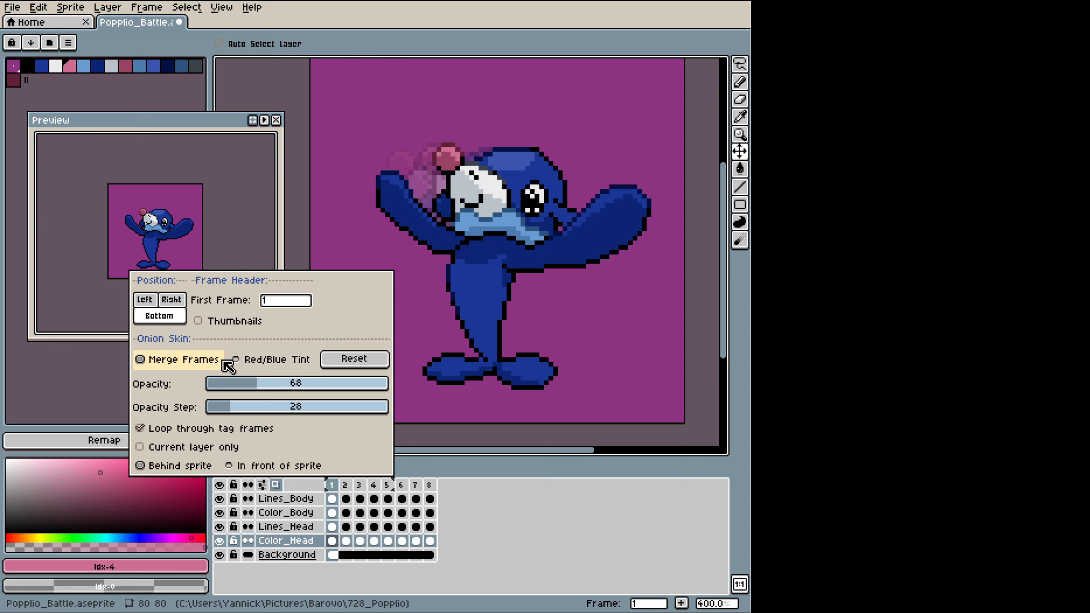
mouse_move(262, 386)
mouse_down()
mouse_move(241, 385)
mouse_move(270, 386)
mouse_up()
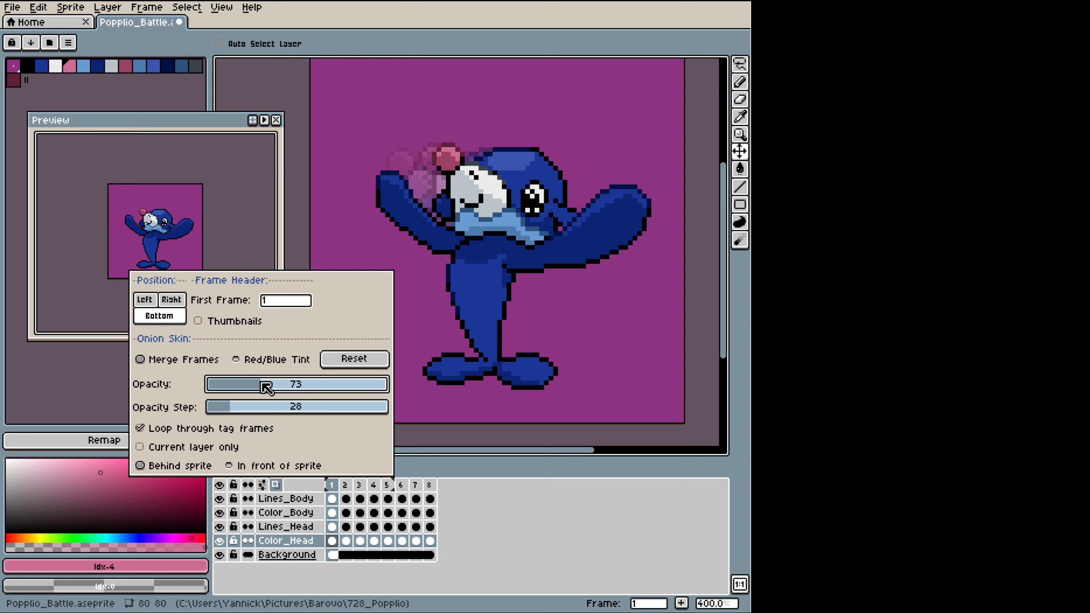
drag(266, 386, 387, 375)
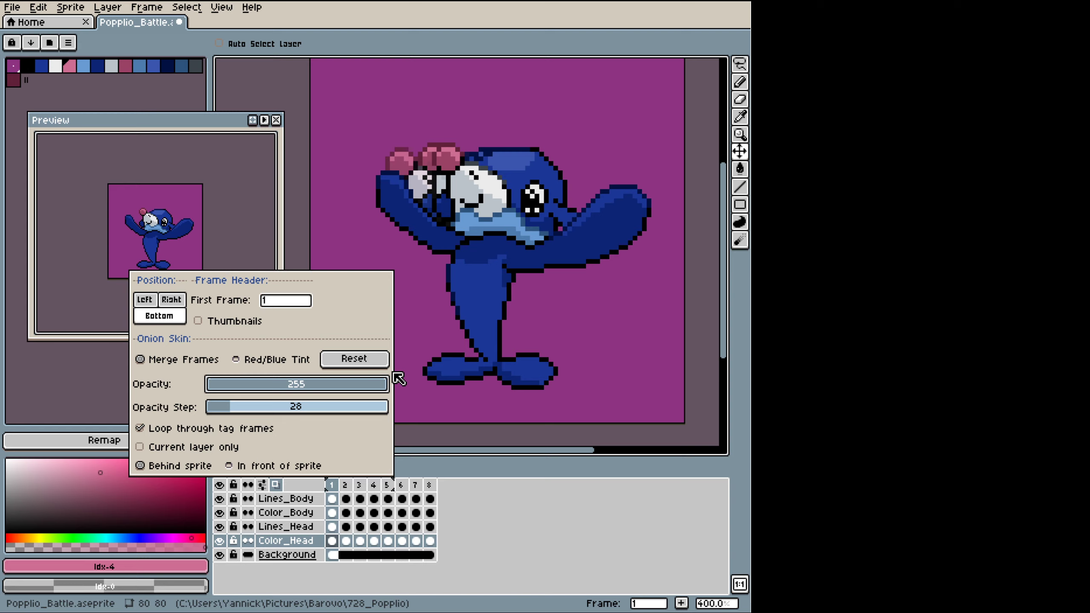
drag(373, 381, 250, 386)
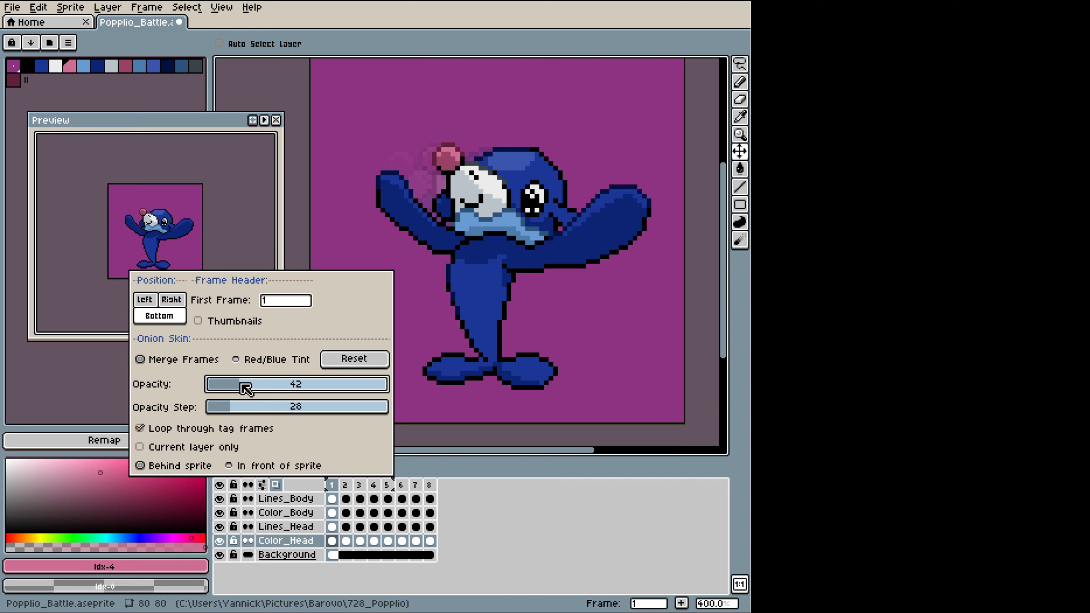
drag(243, 385, 214, 407)
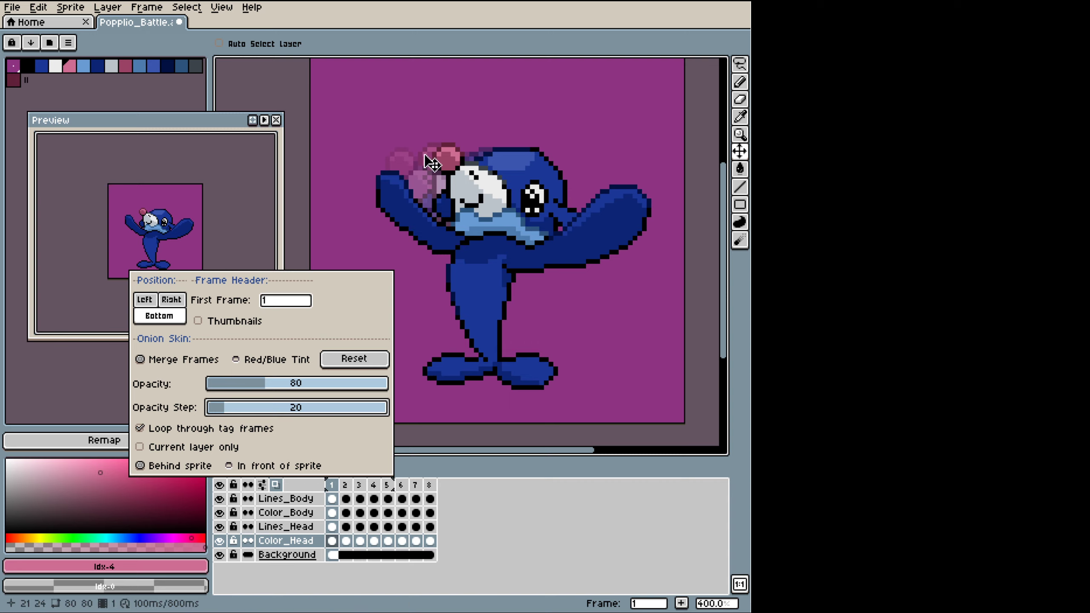
click(237, 358)
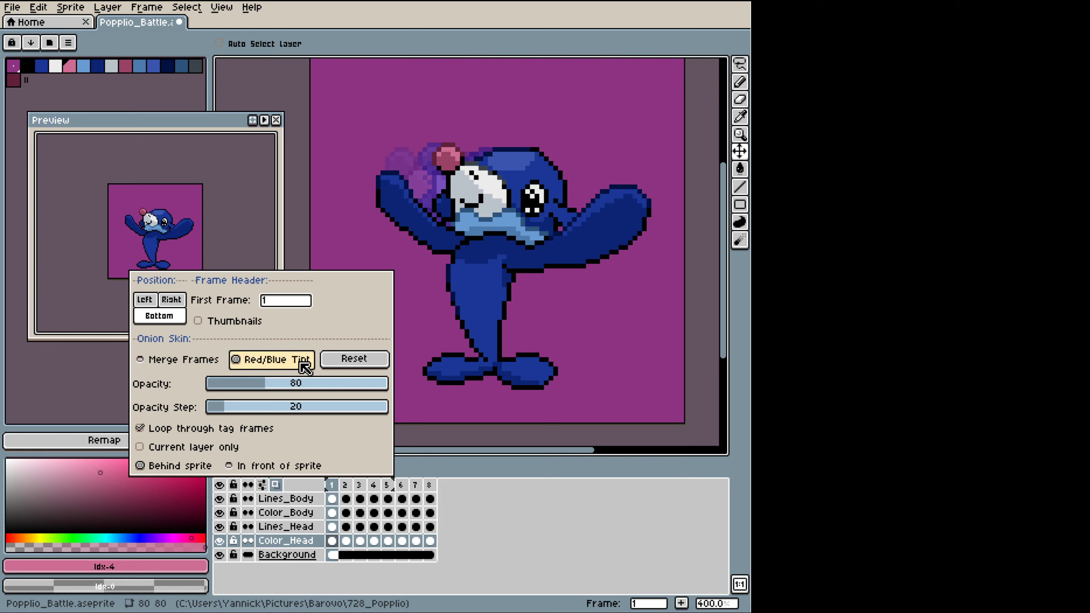
Step: Step back and forth through frames 1 to 5 to examine the red and blue onion-skin tints, ending on frame 5
click(346, 486)
click(359, 486)
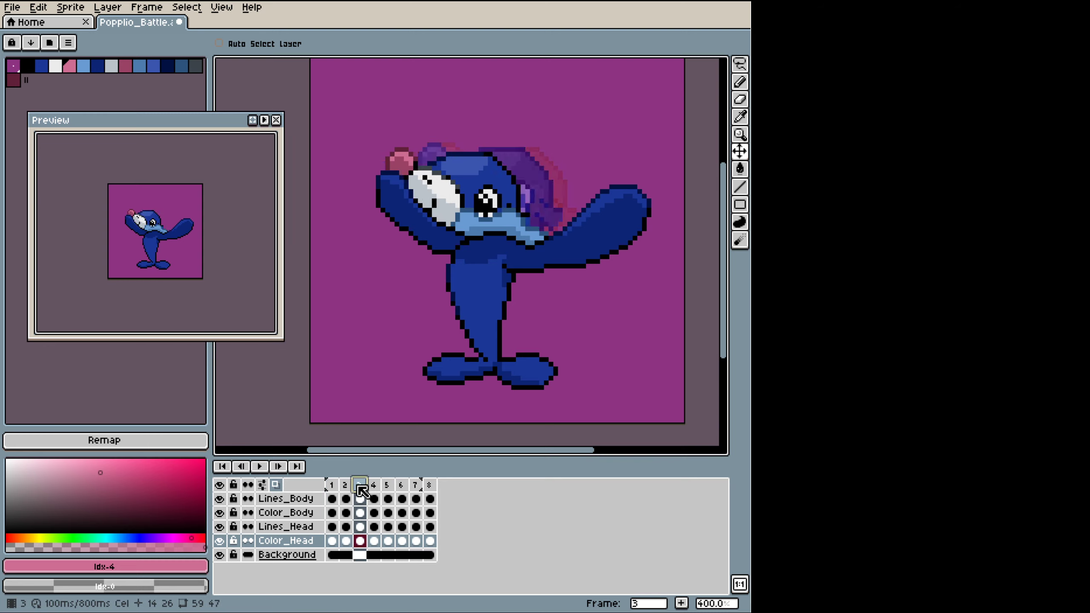
click(346, 486)
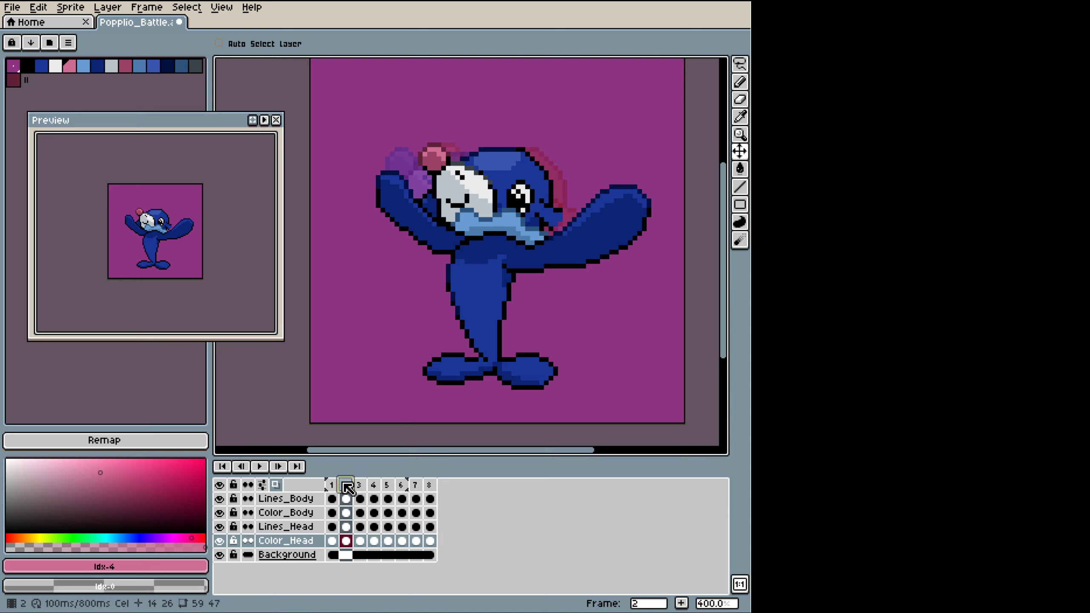
key(Right)
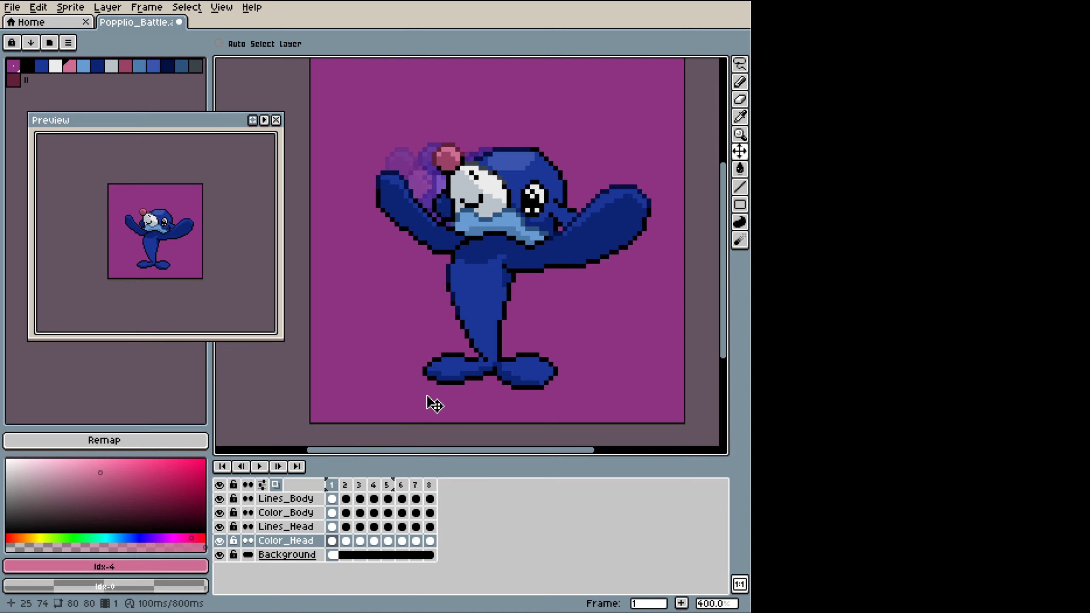
key(Left)
key(Right)
key(Left)
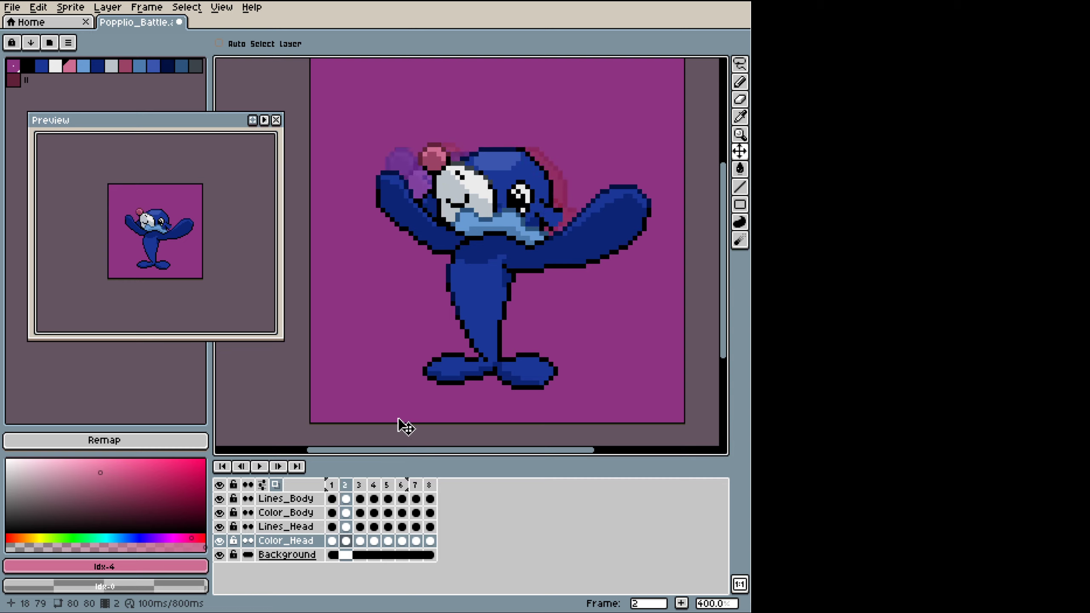
key(Right)
key(Left)
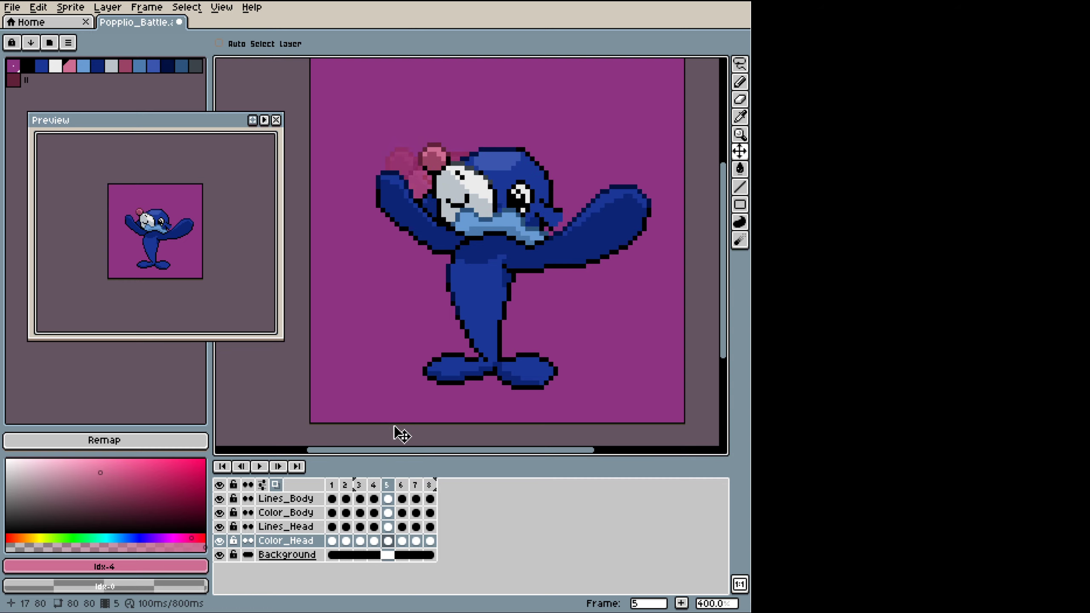
key(Right)
key(Left)
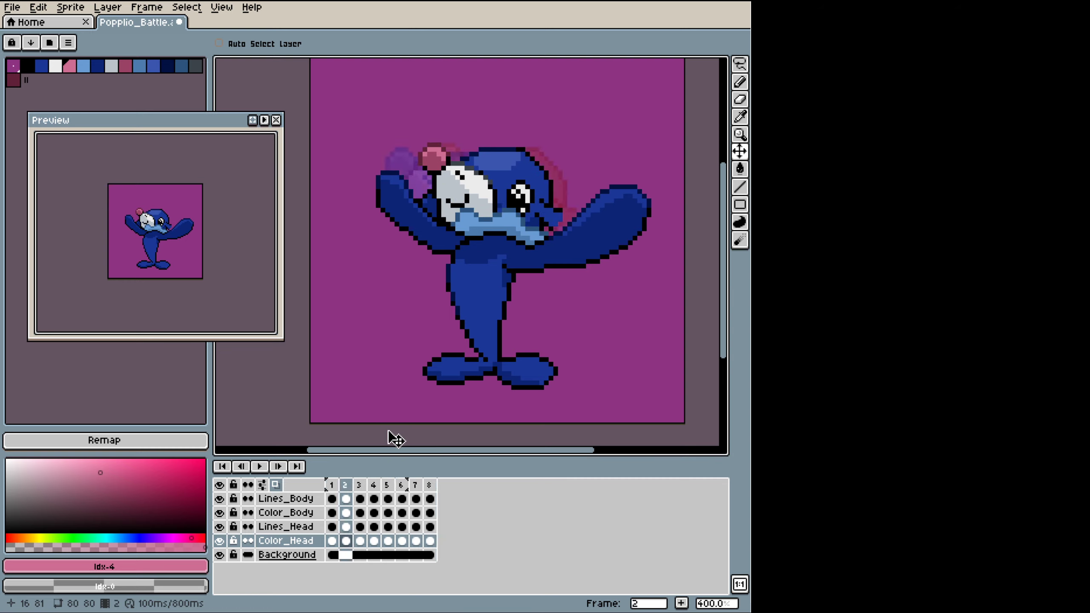
key(Right)
key(Right)
key(Right)
key(Left)
key(Right)
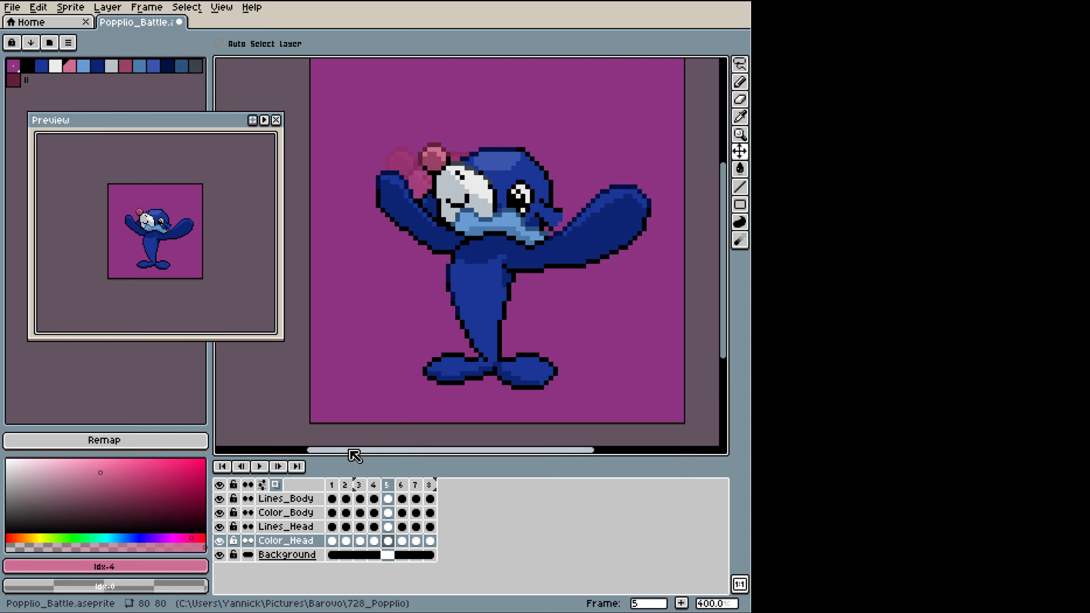
Step: Step back and forth between frames 1 and 5 to compare the head position and onion-skin tints
key(Left)
key(Left)
key(Left)
key(Right)
key(Right)
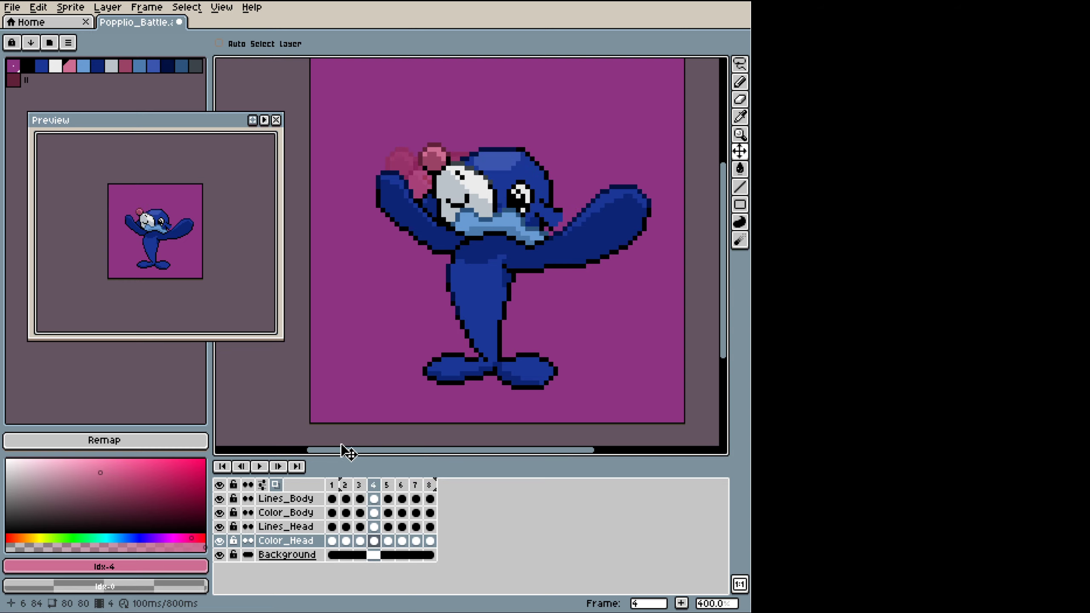
key(Right)
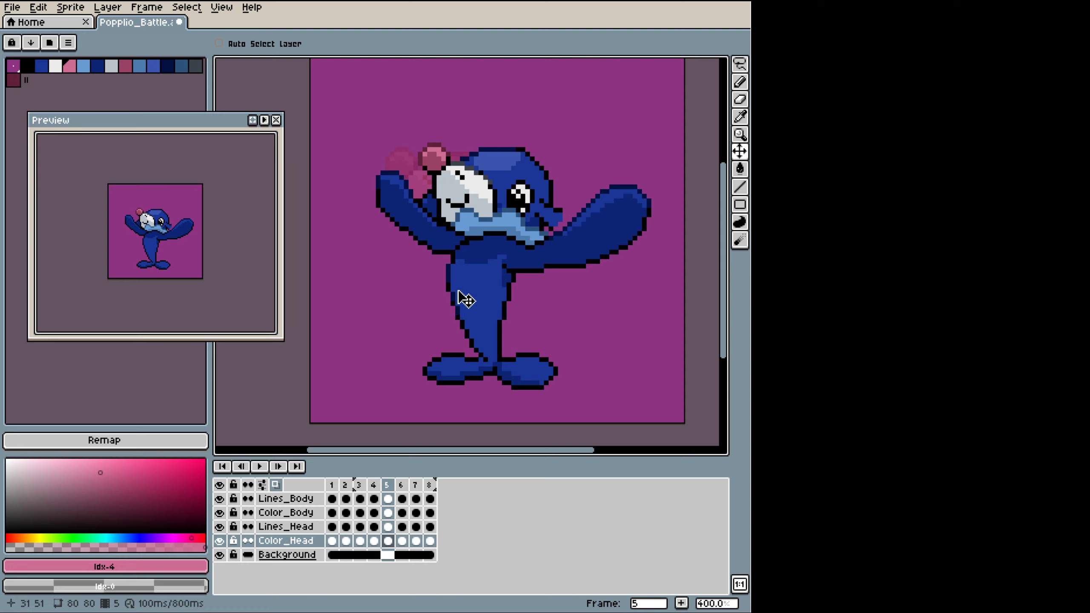
key(Left)
key(Left)
key(Left)
key(Left)
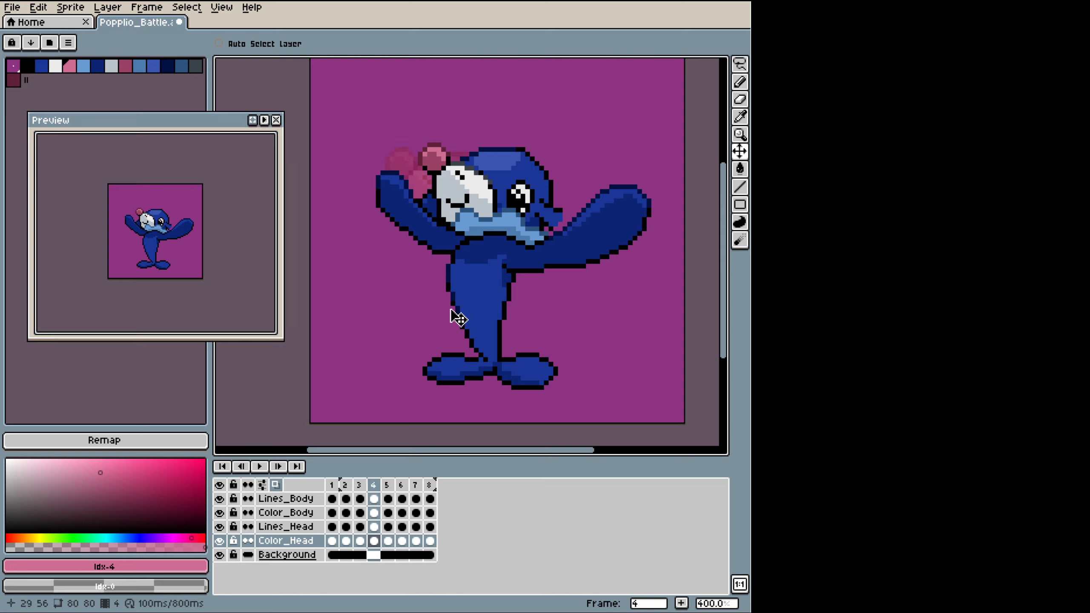
key(Left)
key(Right)
key(Right)
key(Right)
key(Left)
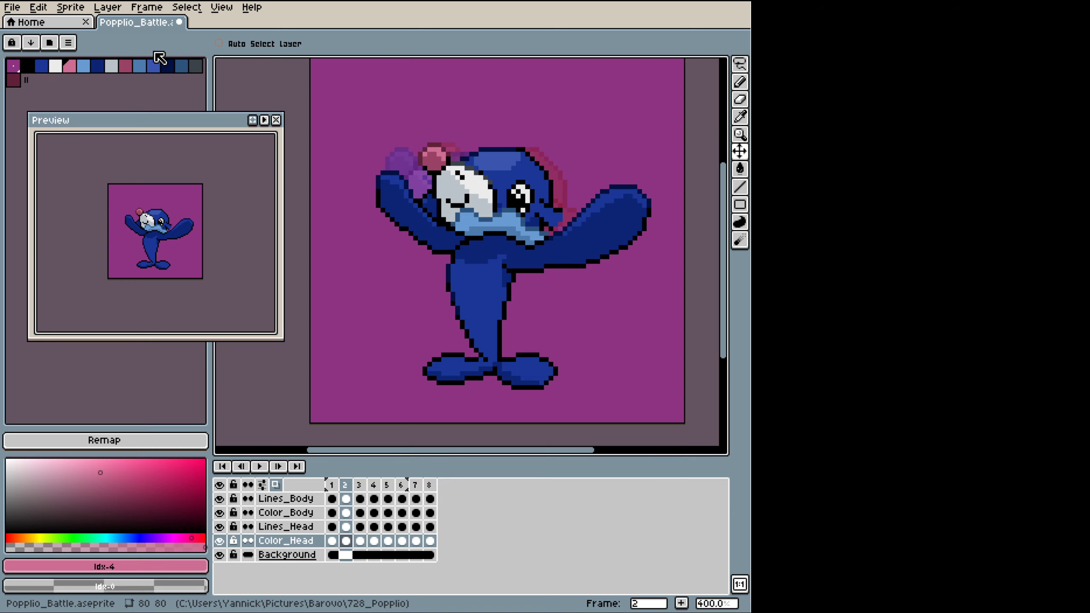
Step: Save the sprite, and save its palette as Popplio_Battle_Reg in the 728_Popplio folder
key(ctrl)
key(ctrl+s)
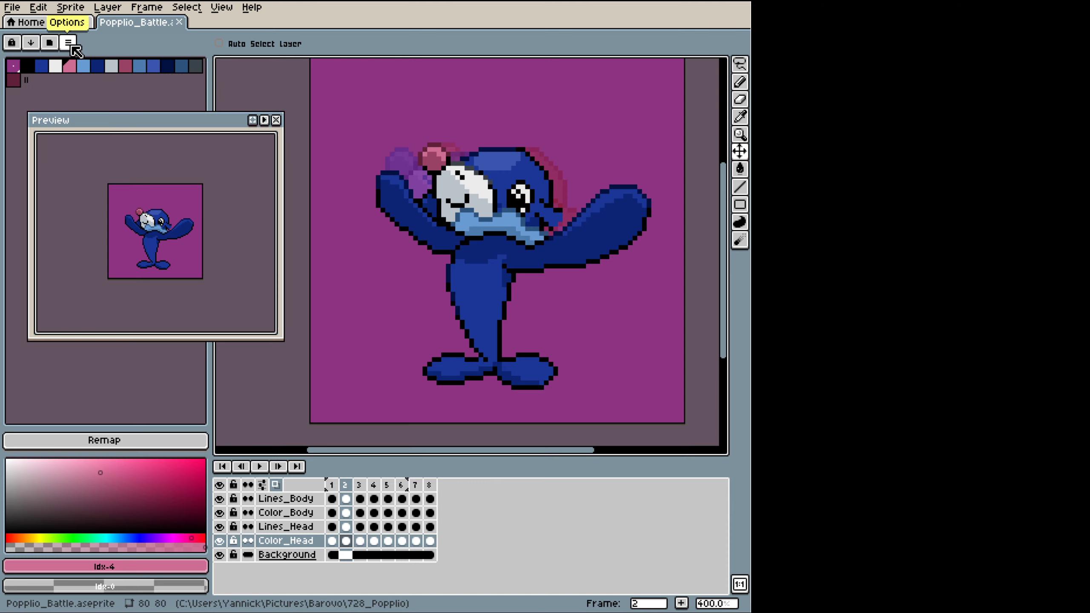
click(69, 43)
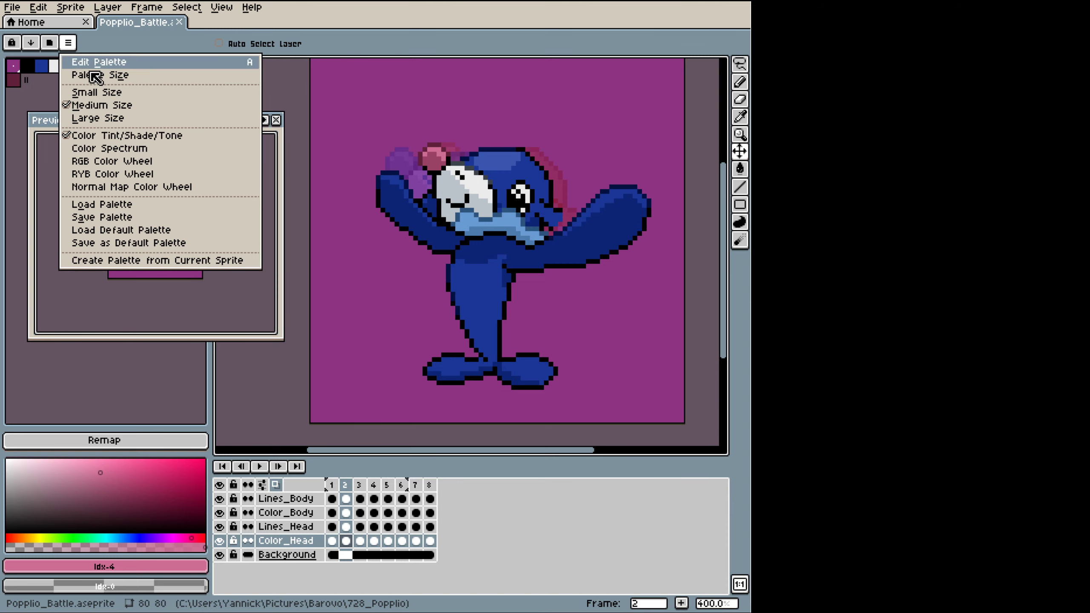
click(112, 218)
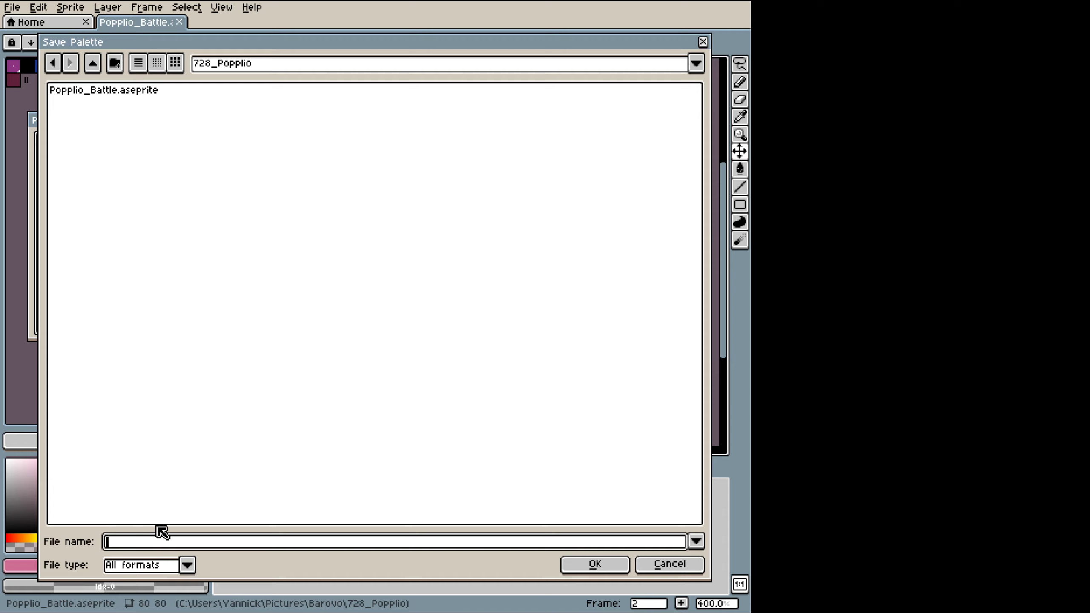
text(Popp)
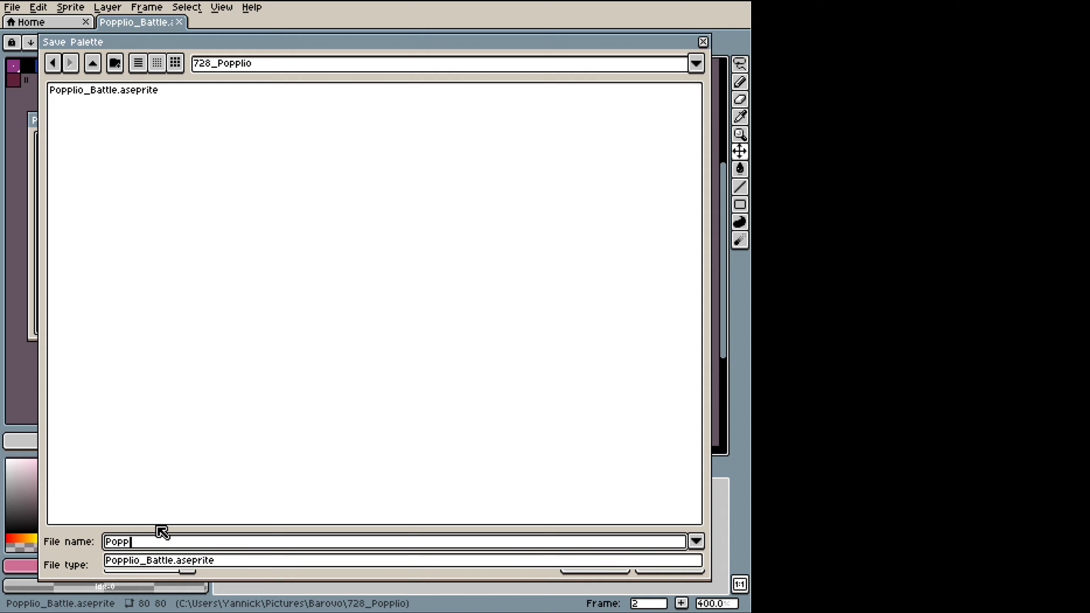
text(lio_Battle_Reg)
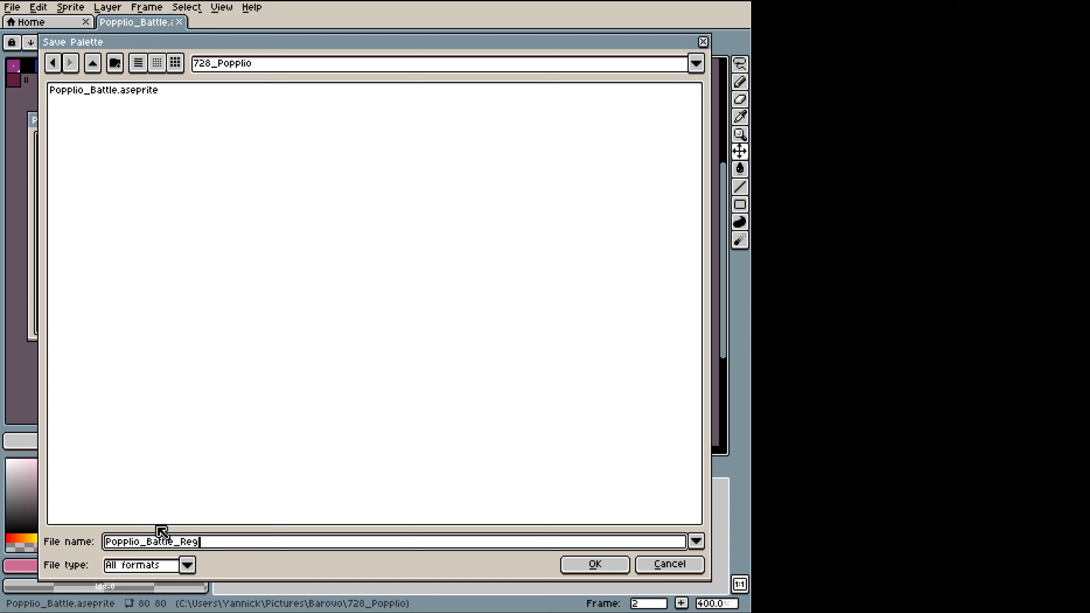
key(Return)
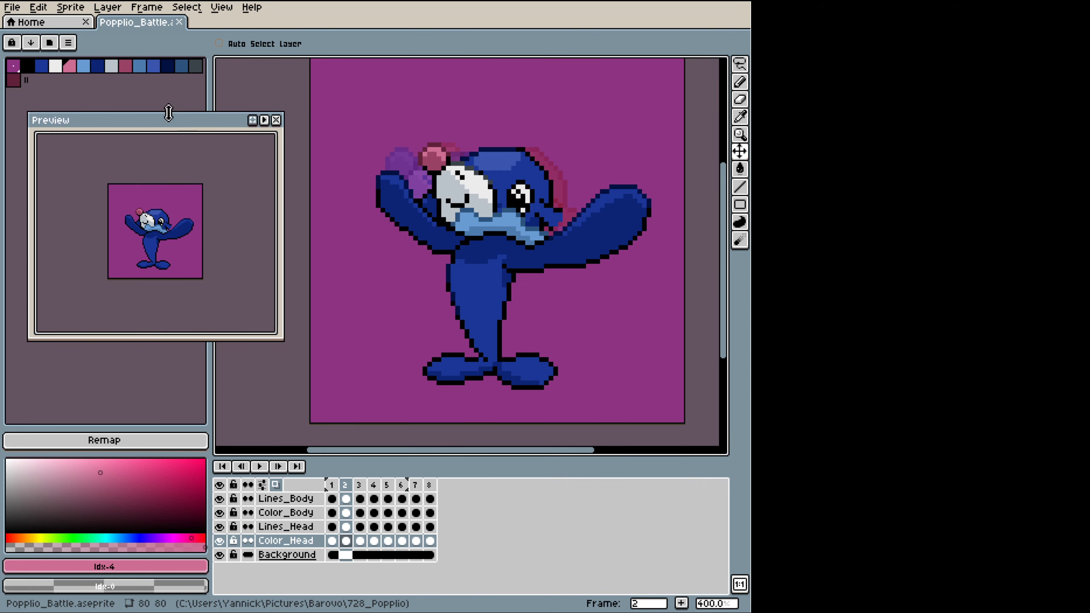
Step: Open Popplio_Battle_Reg.aseprite, examine the saved row of palette colors, and return to the Popplio_Battle sprite
click(11, 7)
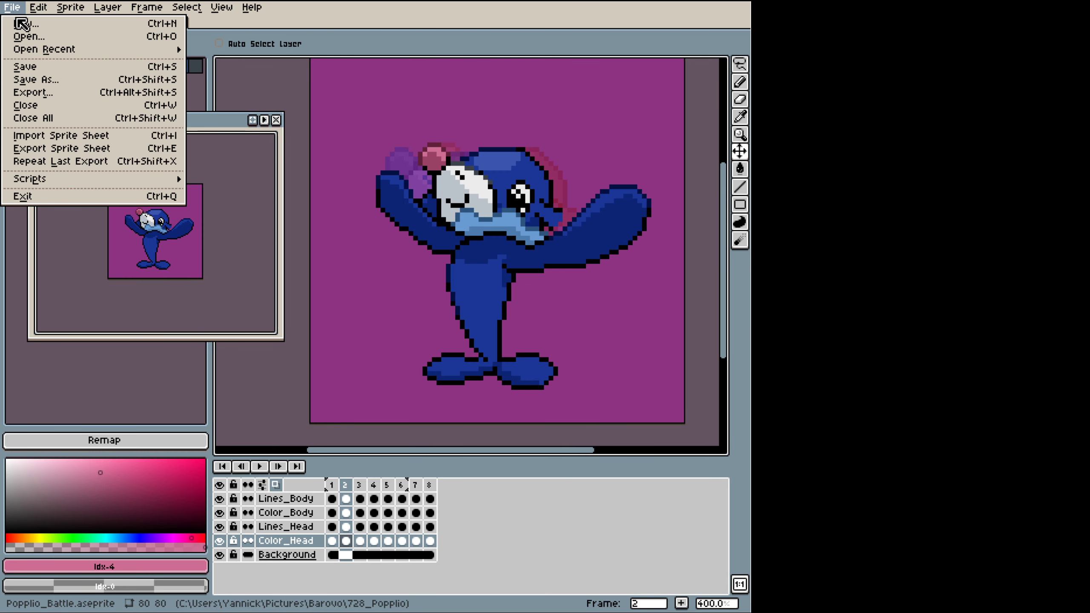
click(29, 37)
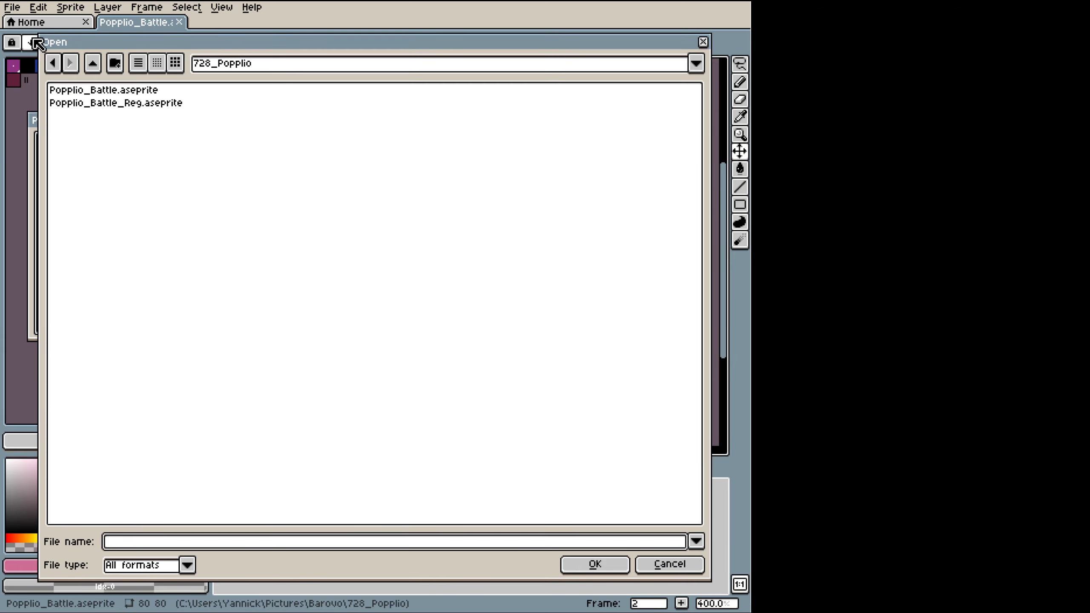
double_click(151, 105)
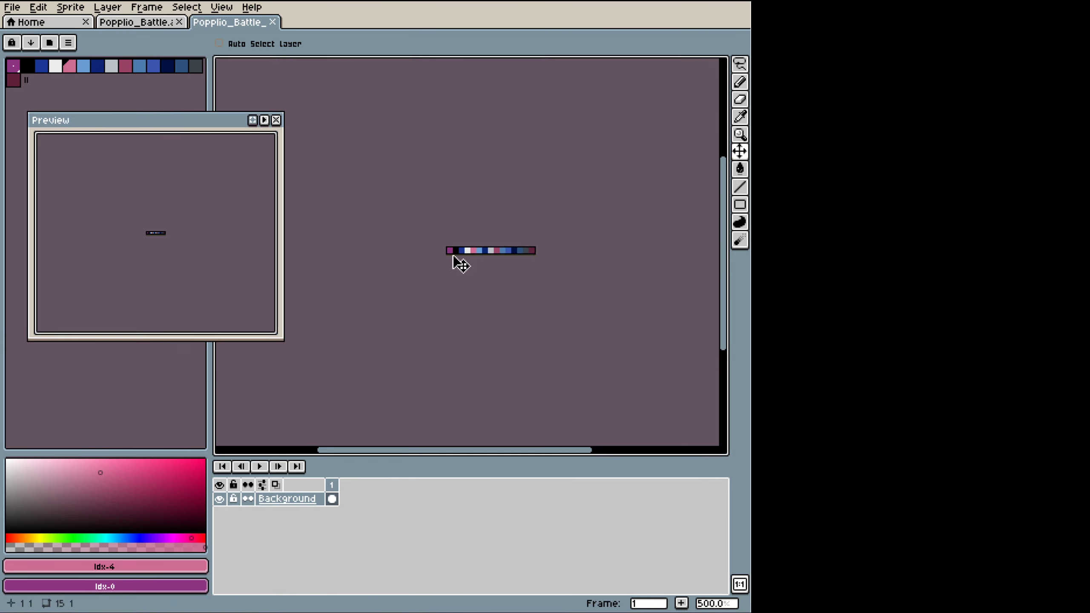
scroll(499, 259, up, 8)
scroll(502, 256, down, 3)
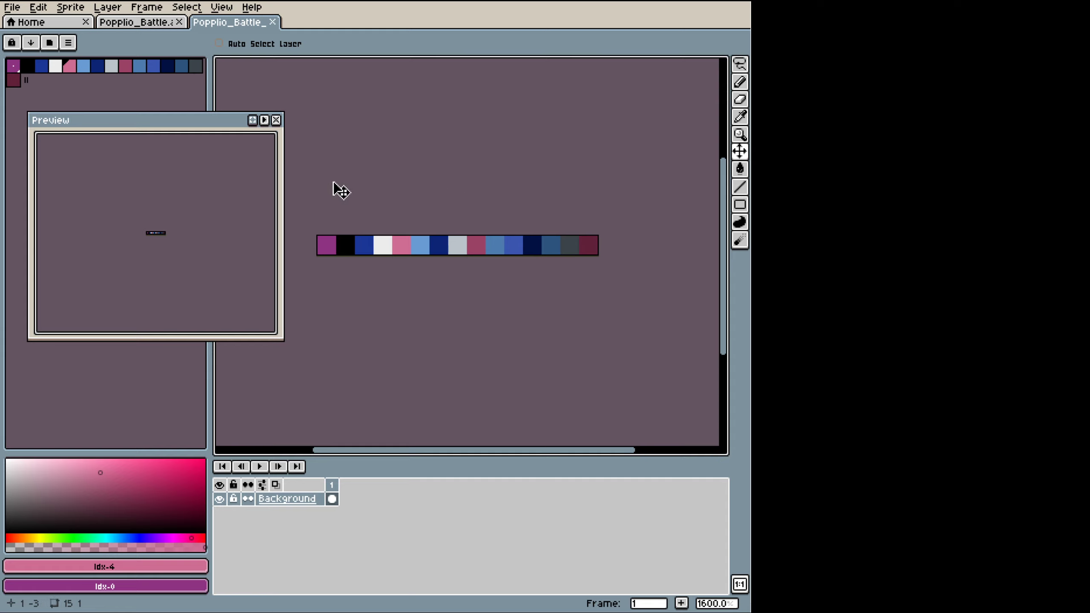
click(145, 22)
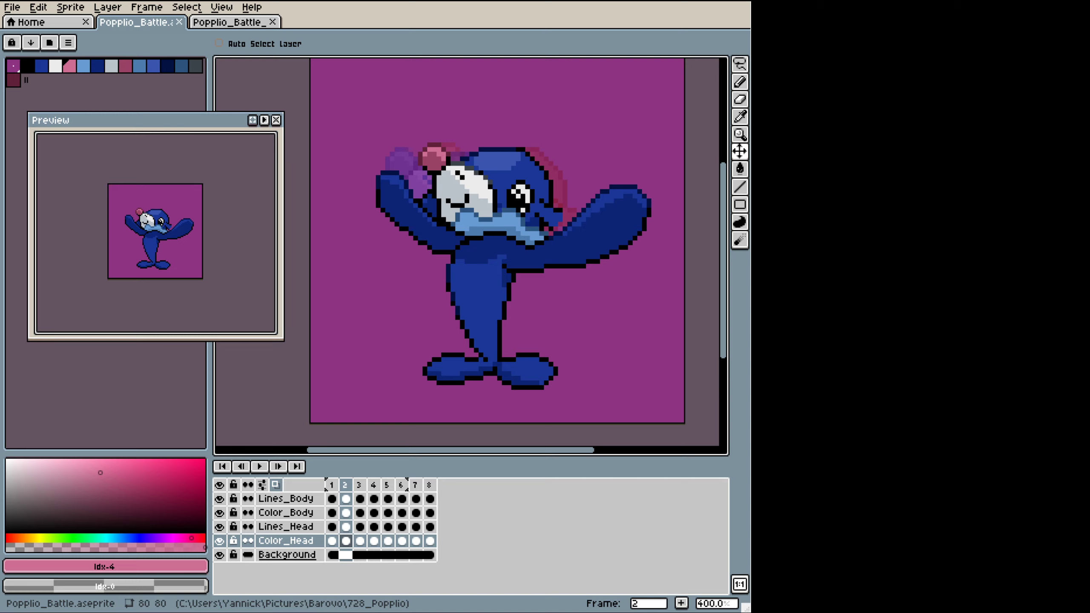
Step: Sample the body's base blue and darken that color, palette index 2
key(i)
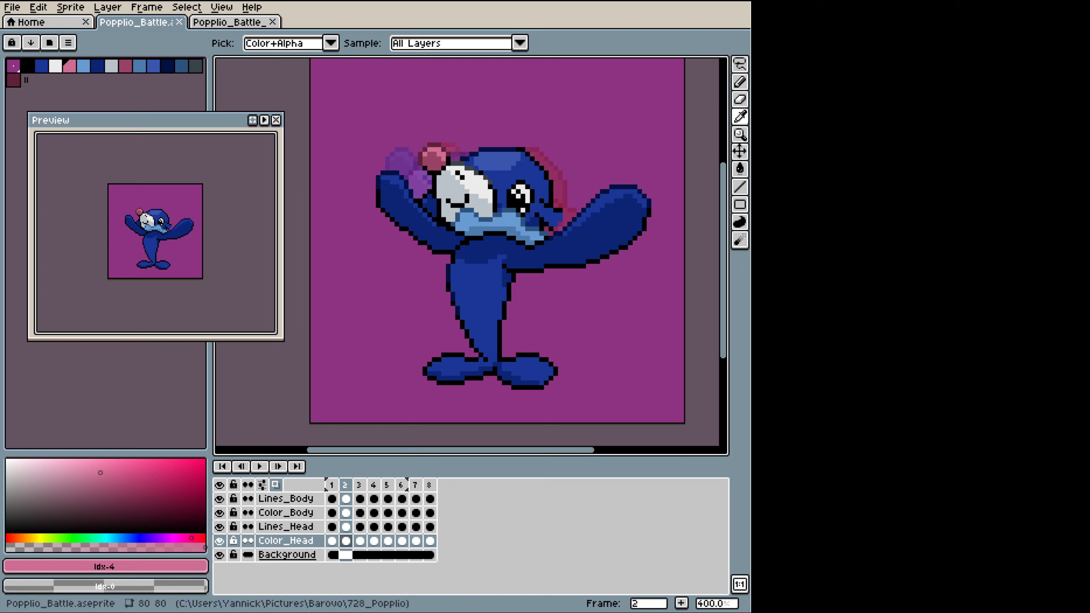
key(v)
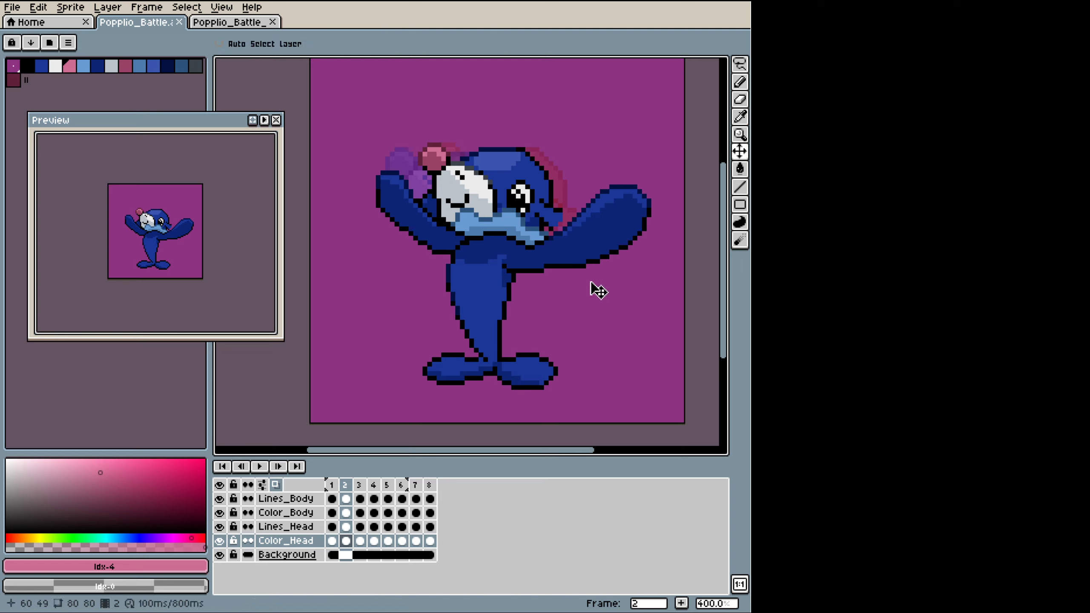
key(i)
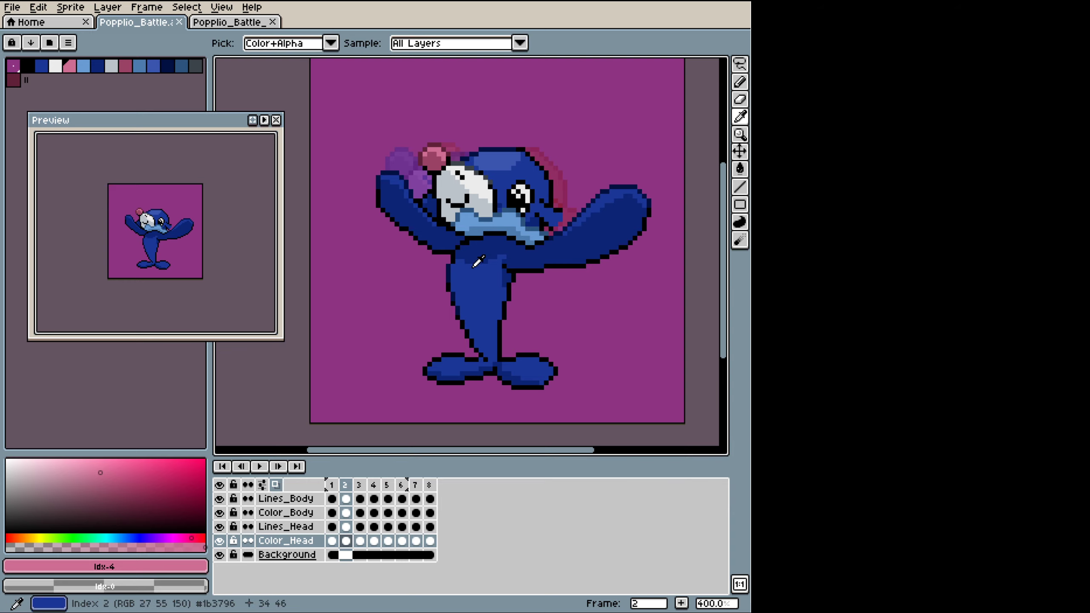
click(485, 275)
key(v)
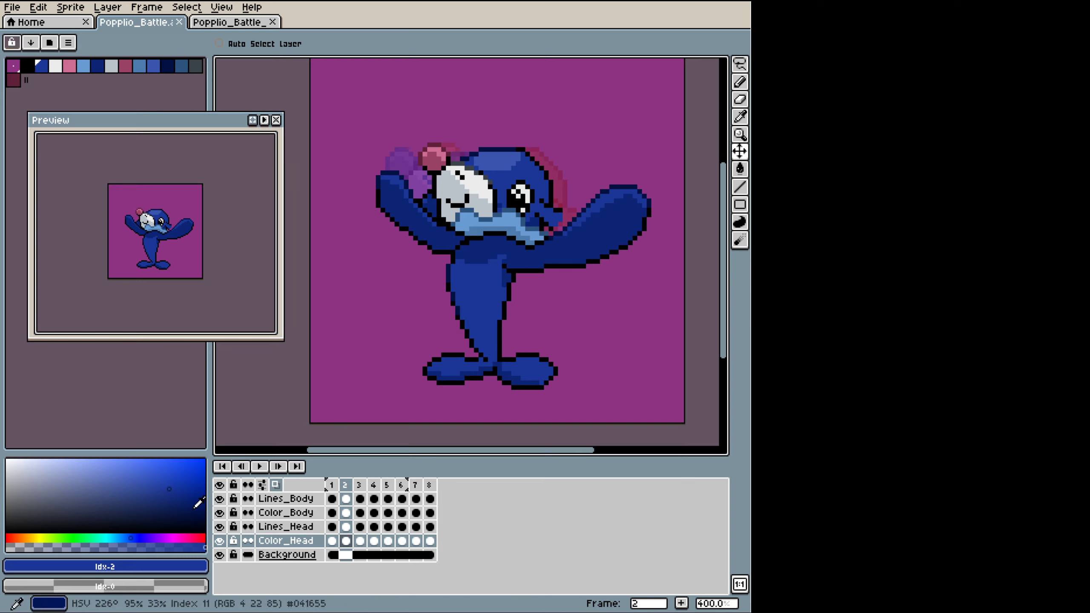
click(181, 493)
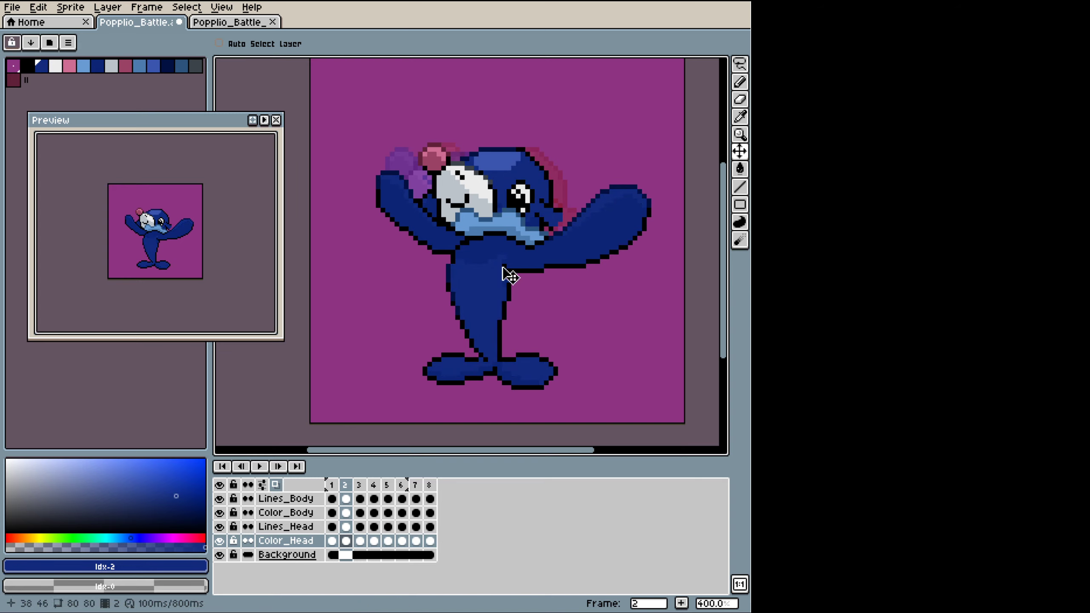
Step: Sample the arms' shadow blue and darken that color, palette index 6, to #071b5d
key(i)
click(515, 254)
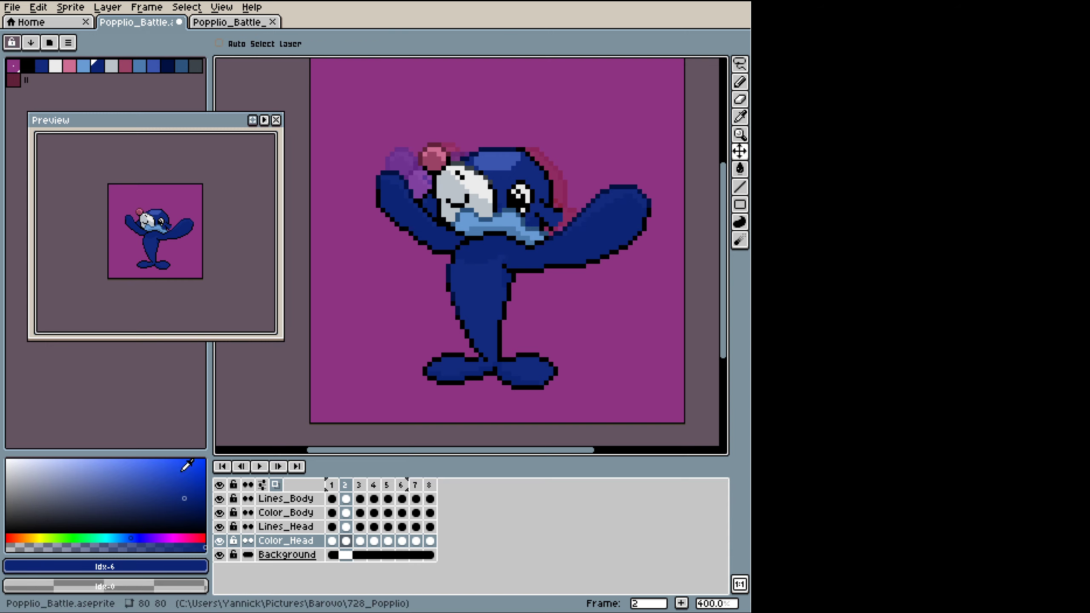
click(190, 505)
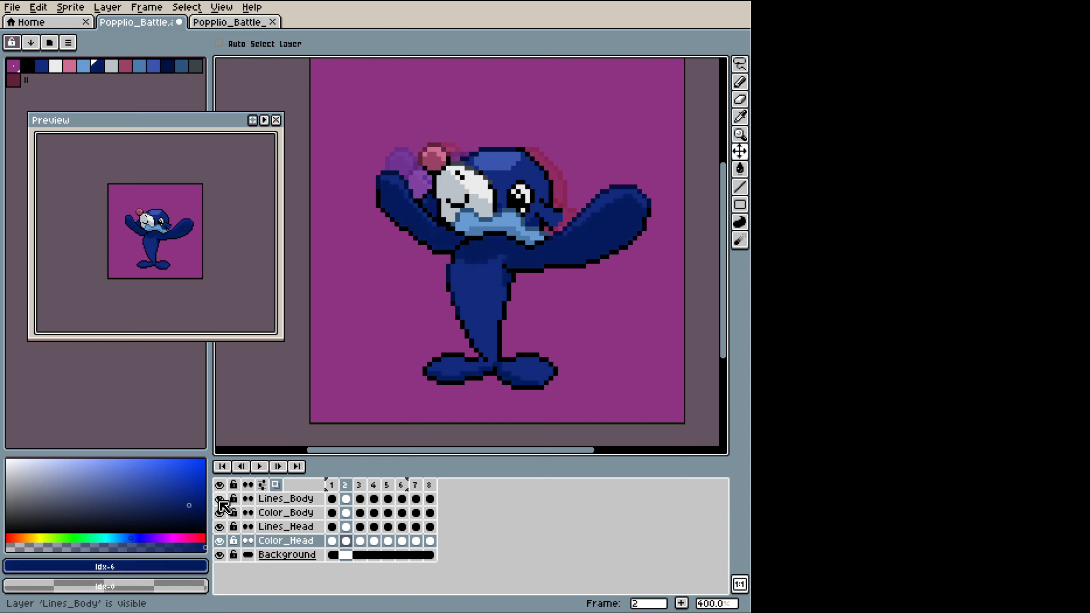
Step: Darken the dark navy outline color at palette index 11 and the head's highlight blue at index 10
key(i)
click(199, 513)
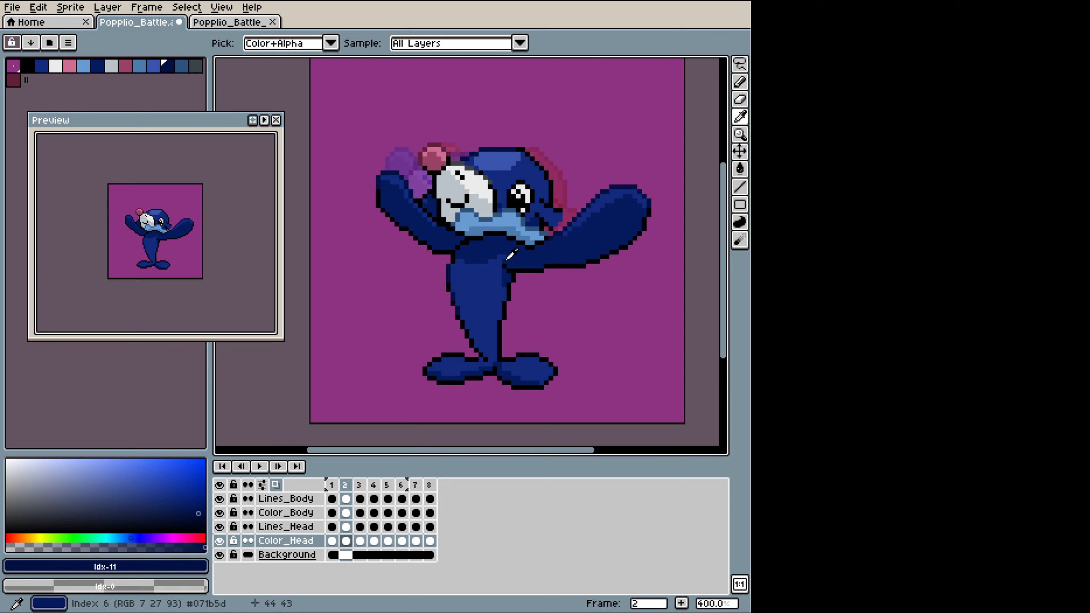
click(202, 518)
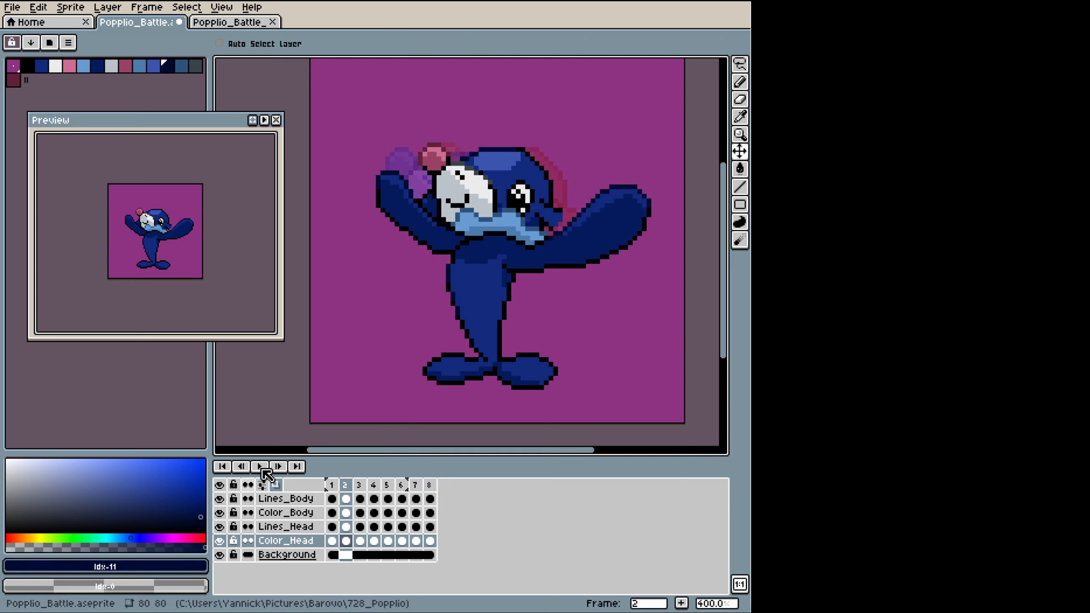
click(466, 177)
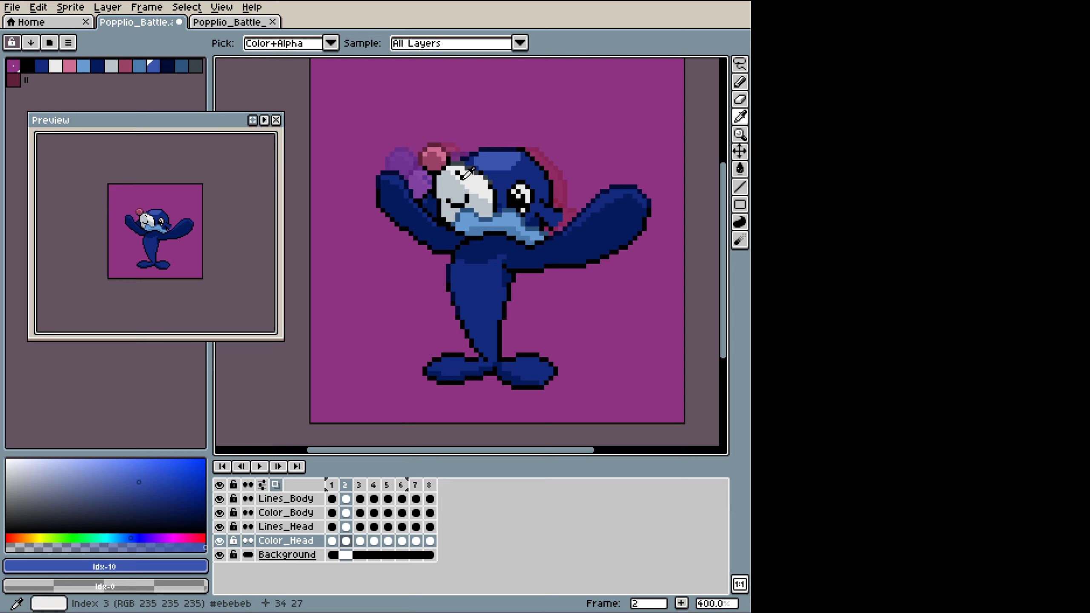
click(149, 488)
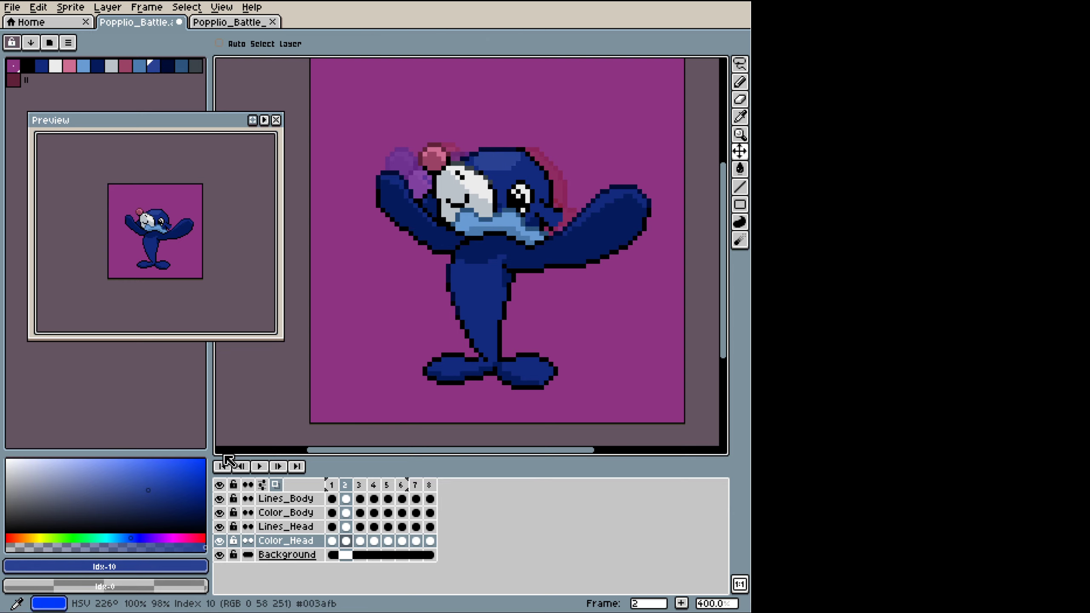
key(alt+Tab)
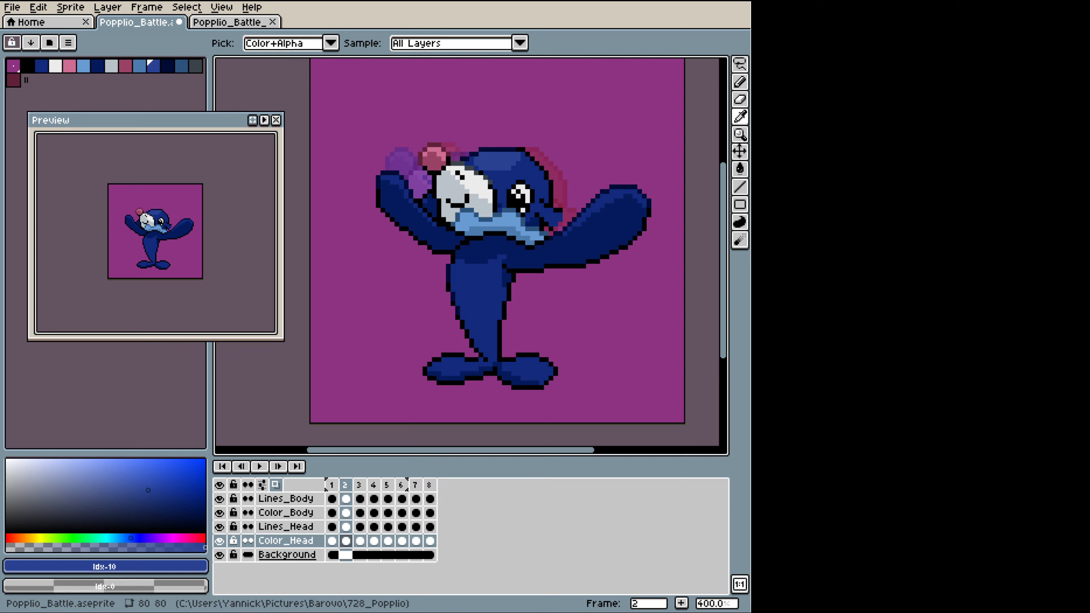
Step: Recolor the body's base blue, palette index 2, to a light pinkish purple of about #c282c2
key(v)
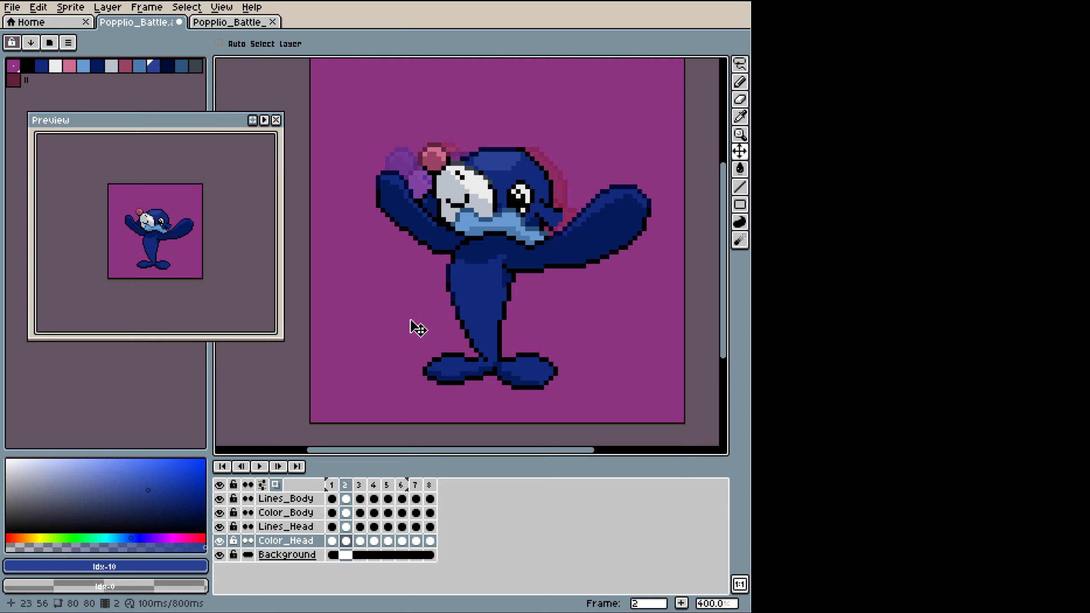
alt+click(489, 288)
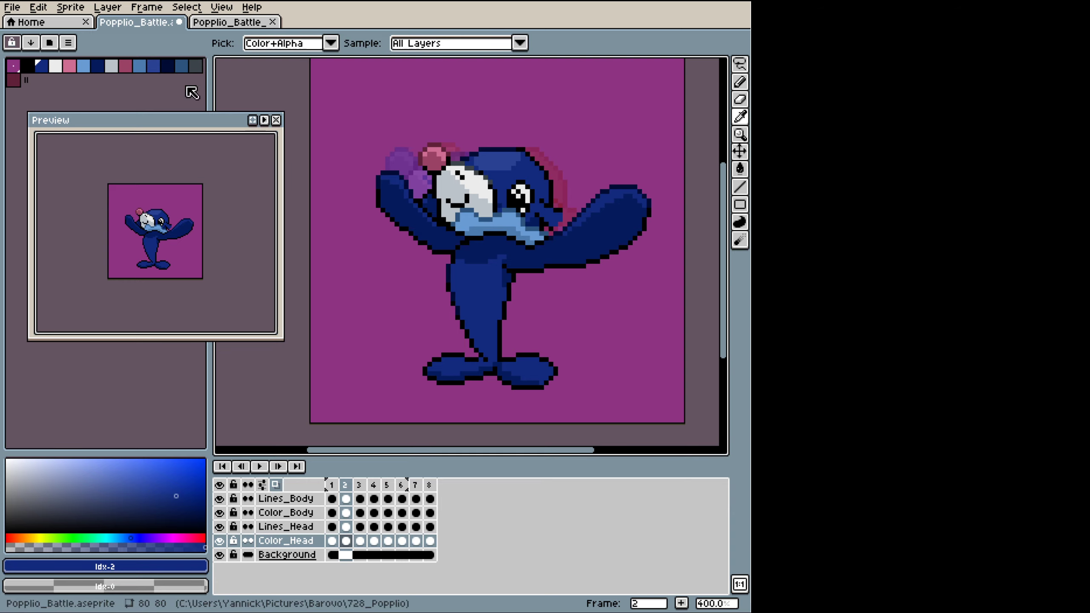
click(170, 538)
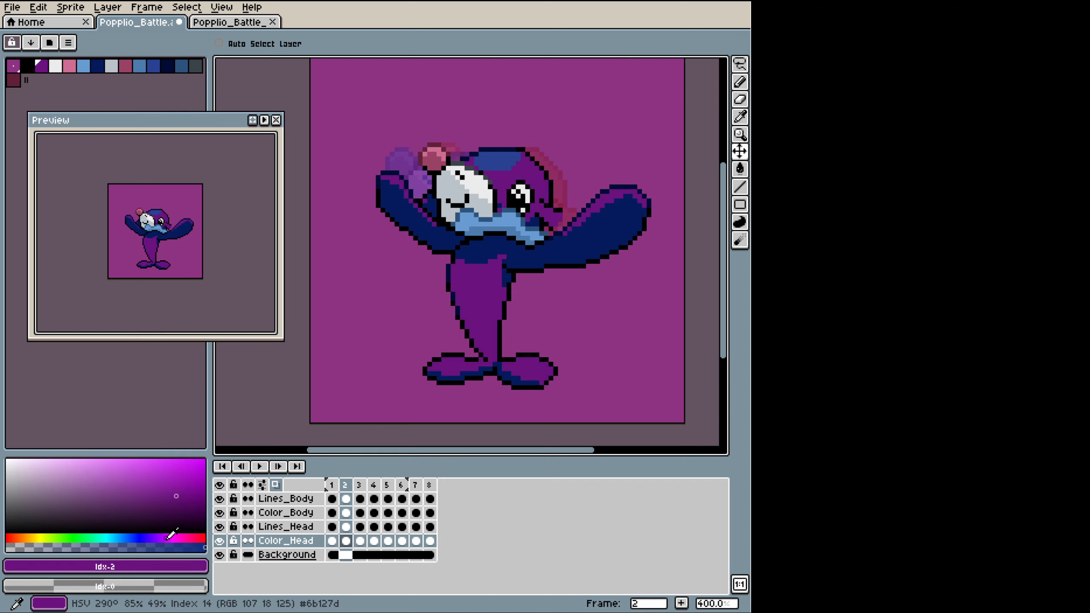
drag(120, 501, 71, 476)
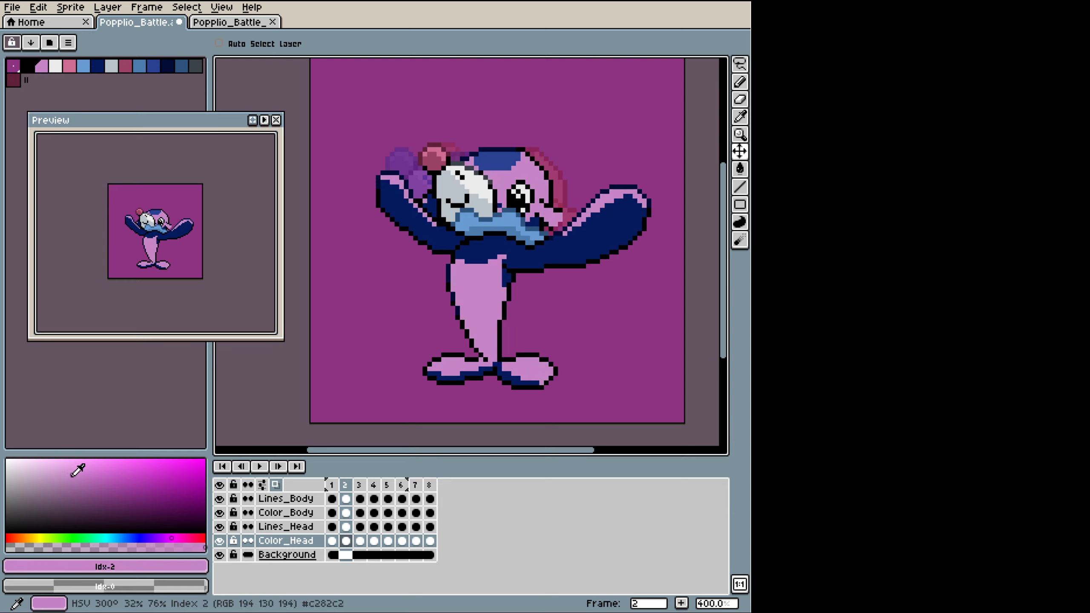
Step: Recolor the body's shadow navy, palette index 6, to a medium magenta one shade deeper than the base pink
key(i)
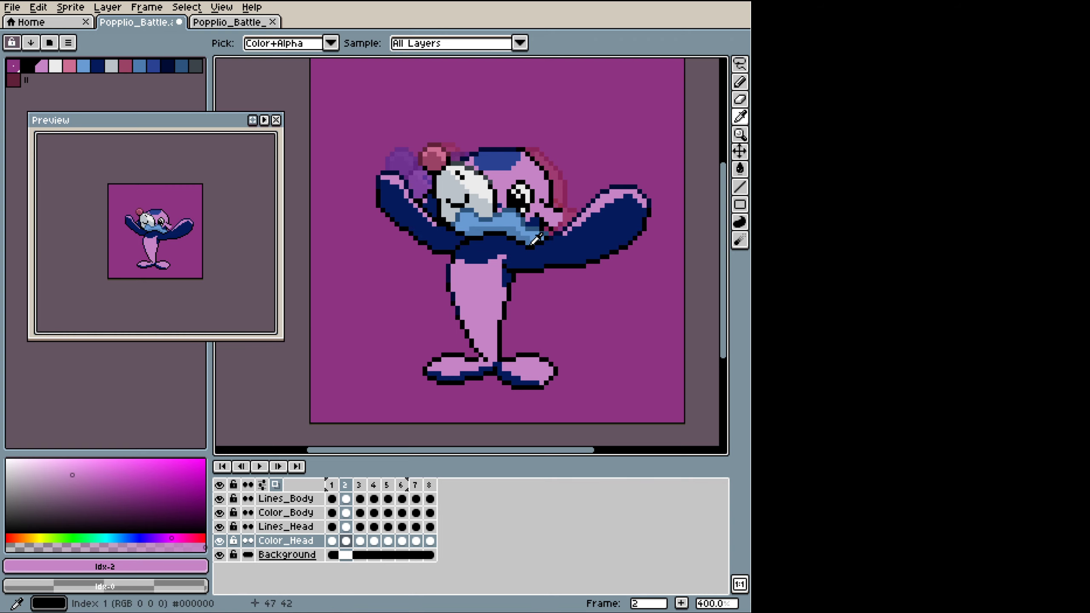
click(536, 238)
key(v)
click(178, 537)
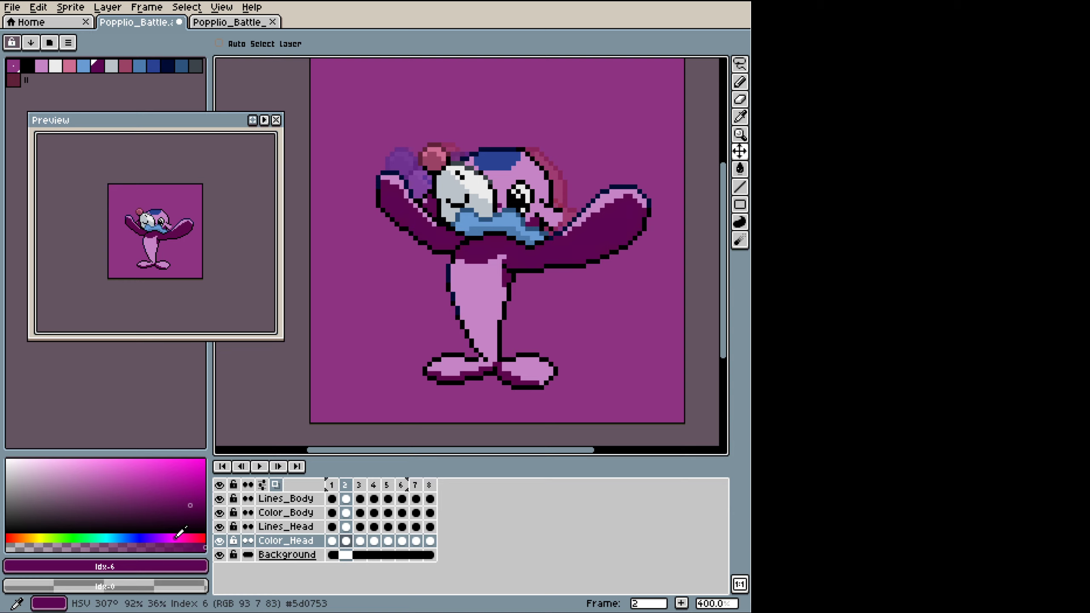
drag(150, 466, 125, 475)
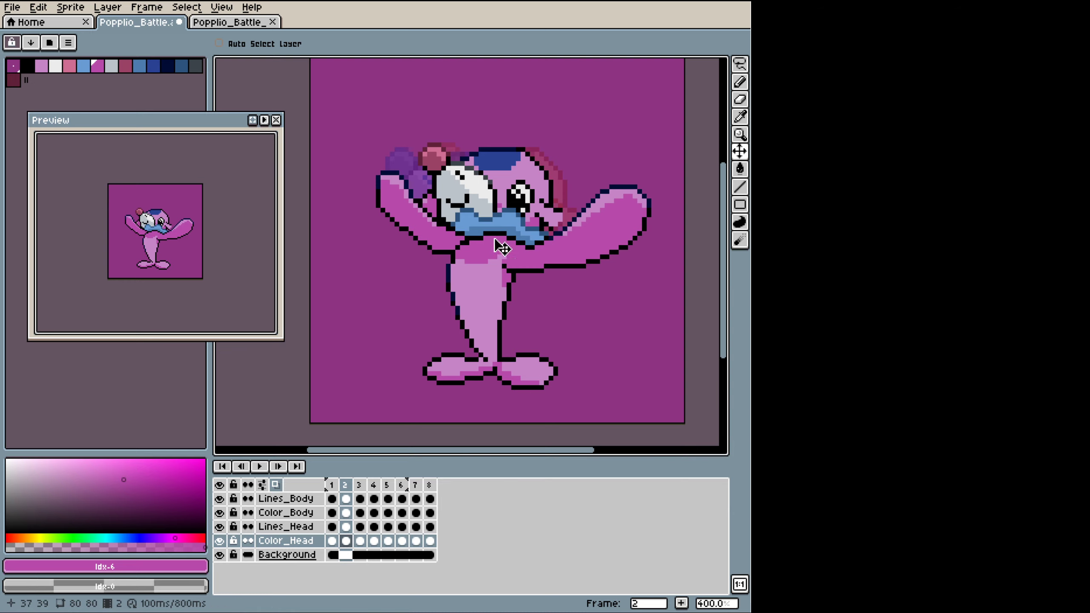
key(i)
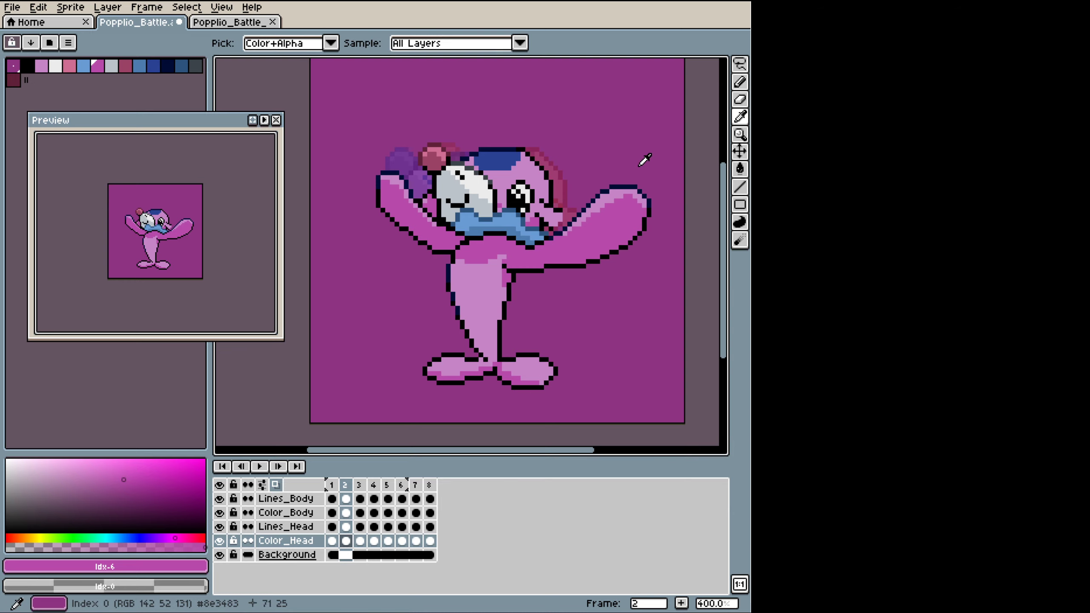
Step: Recolor the head's highlight blue, palette index 10, to a light pink of about #df9ed7
click(501, 165)
key(v)
drag(165, 541, 175, 537)
drag(129, 461, 63, 469)
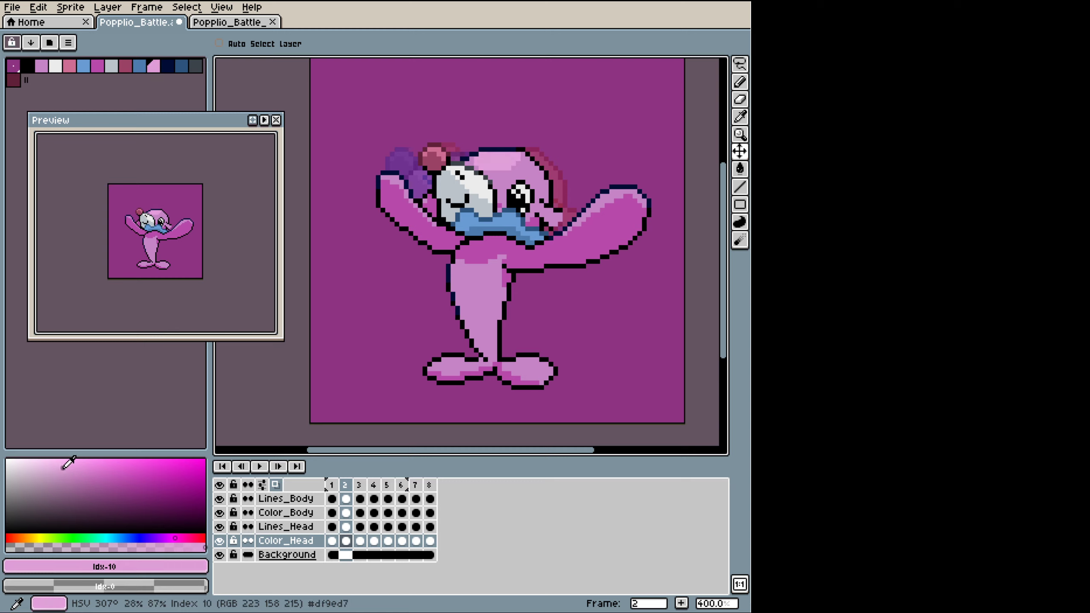
Step: Recolor the arm's dark navy outline, palette index 11, to a very dark magenta-purple
key(i)
click(620, 187)
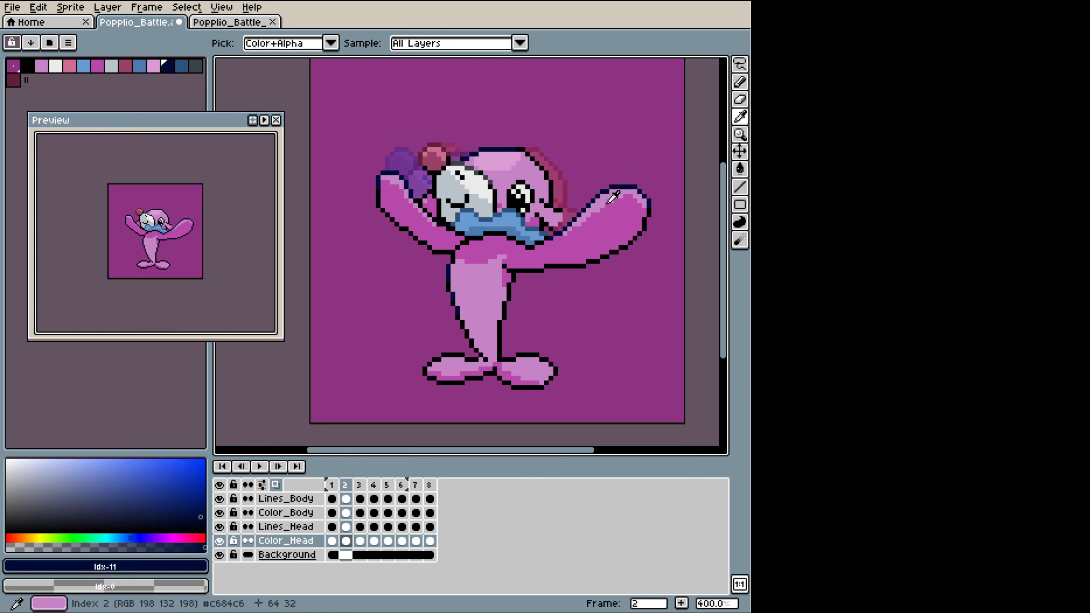
key(v)
click(165, 537)
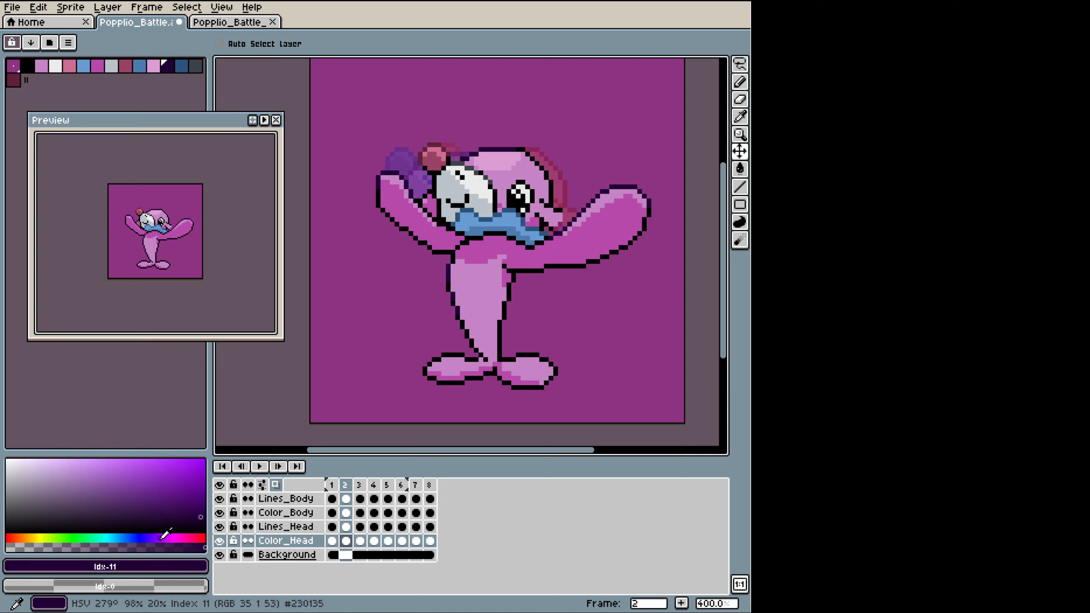
drag(164, 535, 174, 538)
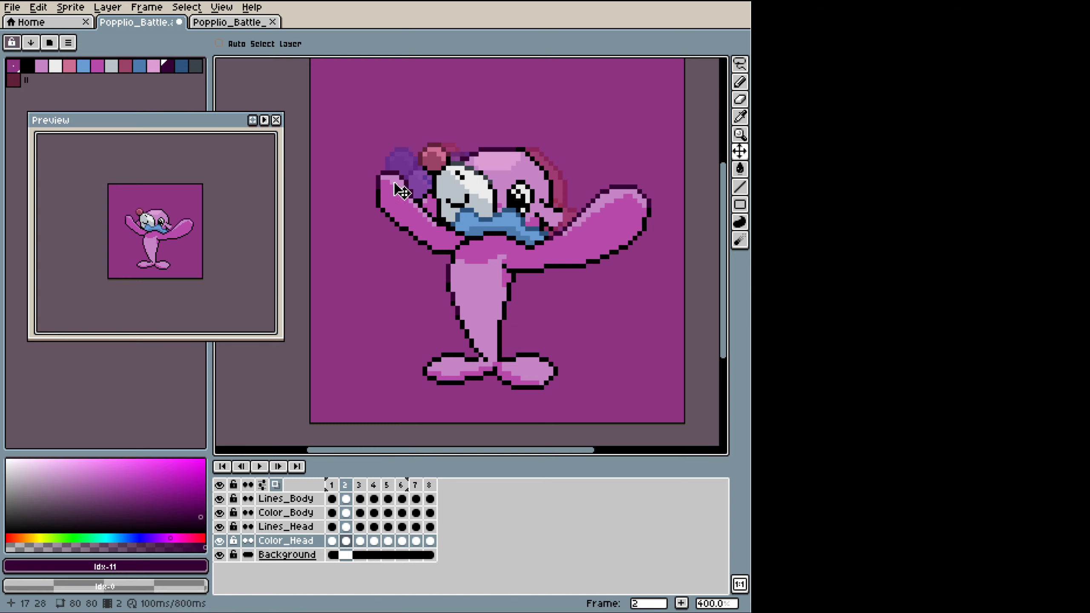
Step: Recolor the collar's base light blue, palette index 5, to a medium green
key(i)
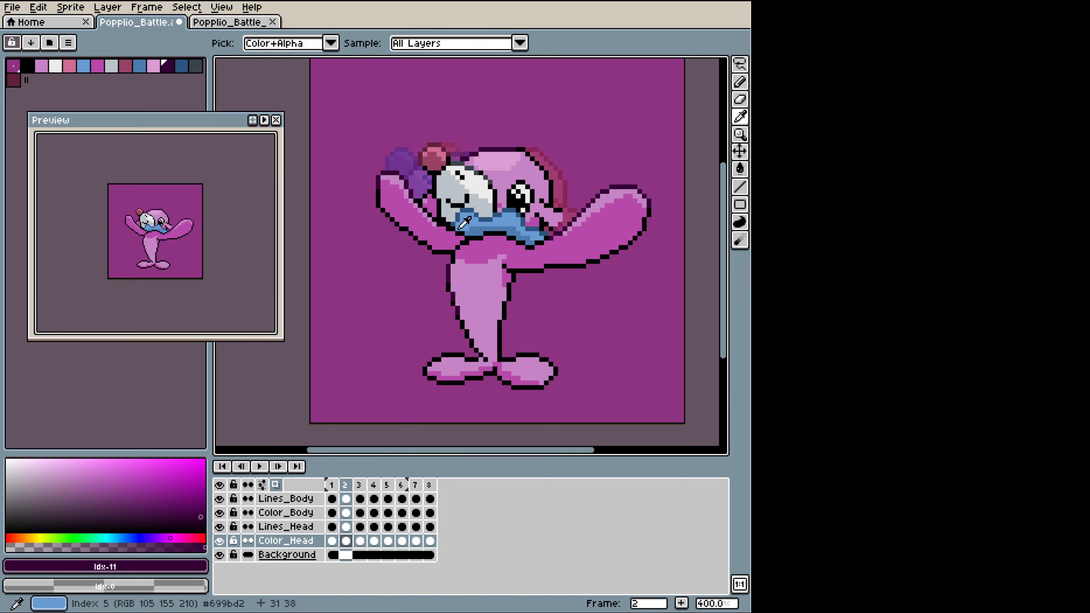
click(475, 216)
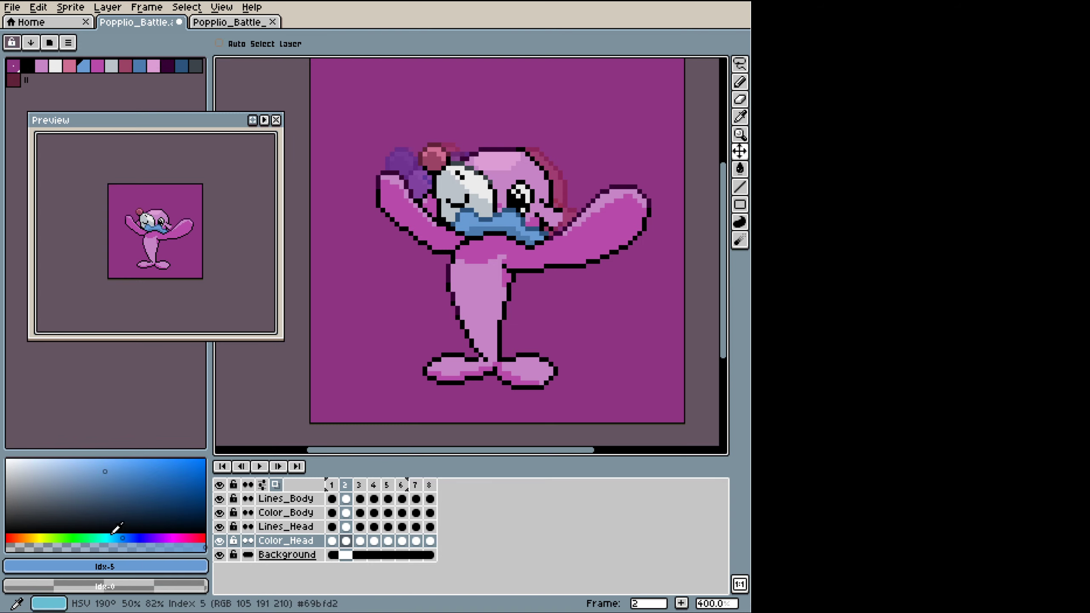
drag(104, 536, 81, 538)
drag(125, 472, 140, 480)
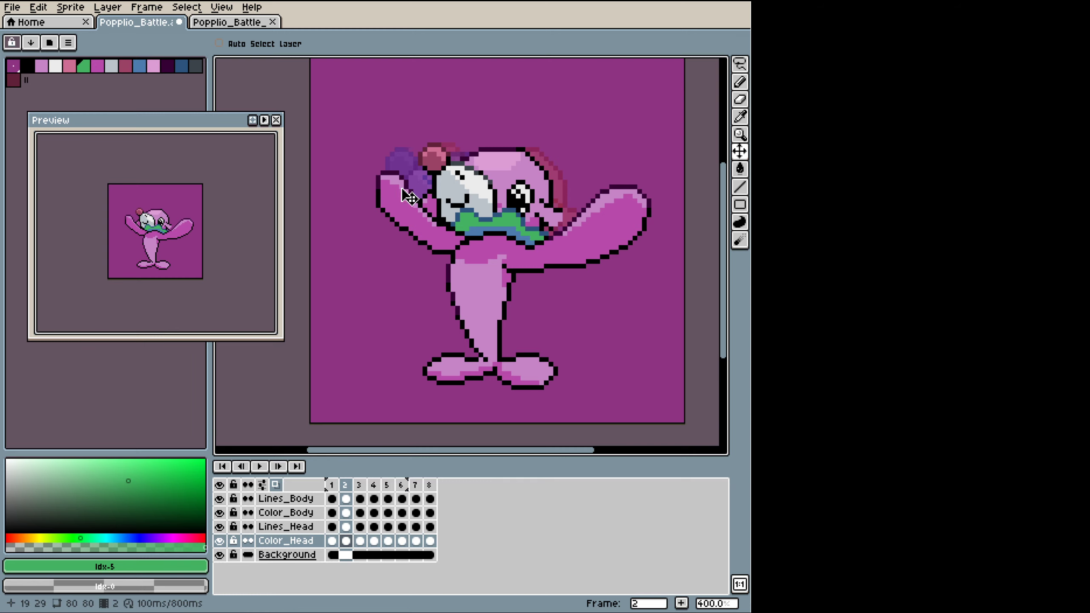
Step: Recolor the collar's shadow blue, palette index 9, to a darker green of about #358e5e
alt+click(473, 235)
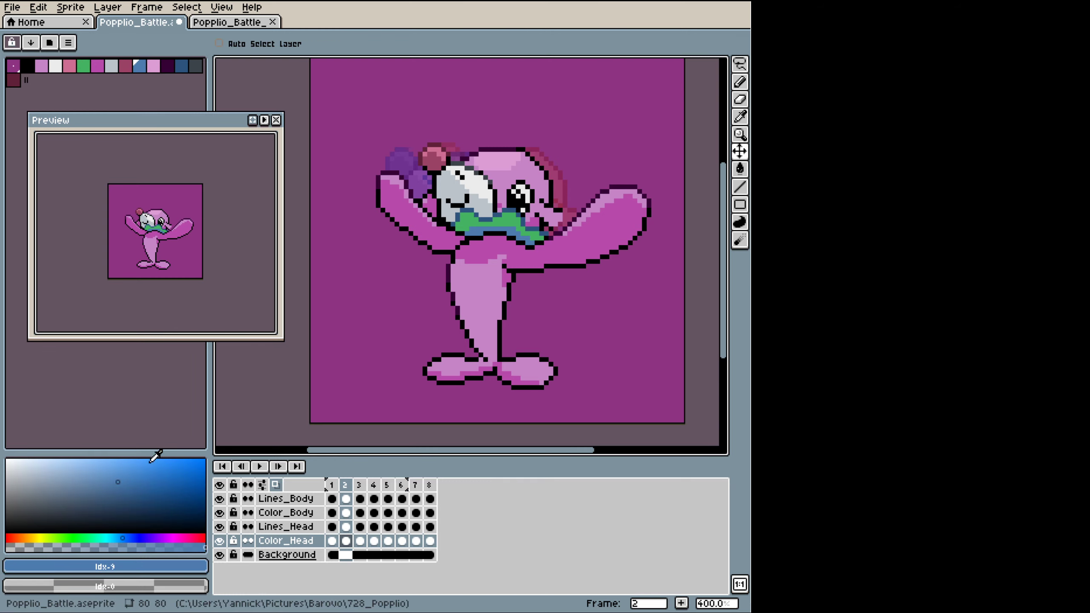
click(92, 539)
drag(90, 538, 86, 538)
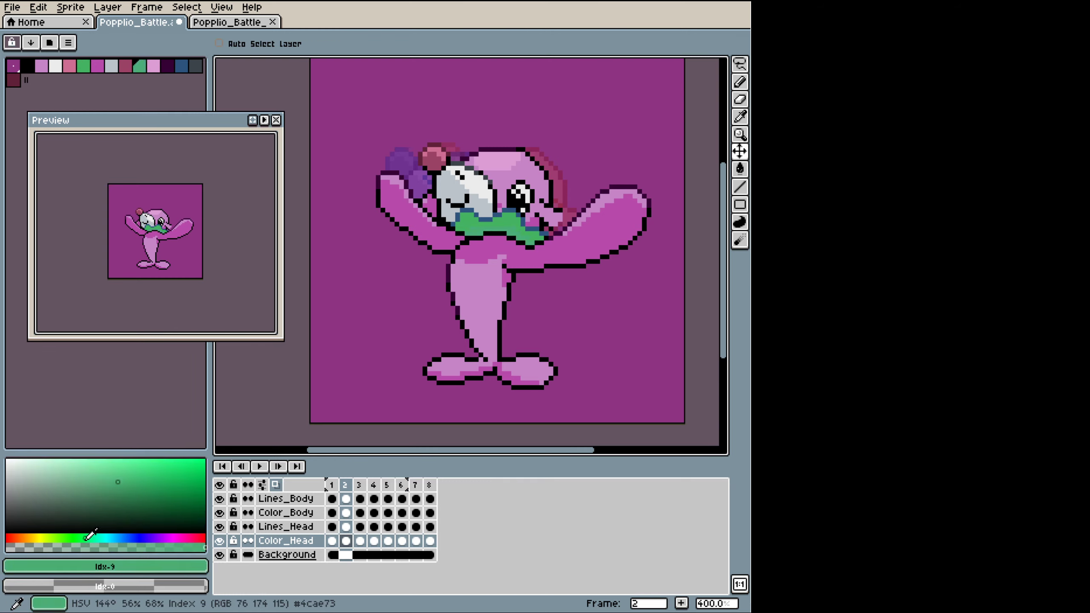
drag(130, 473, 131, 491)
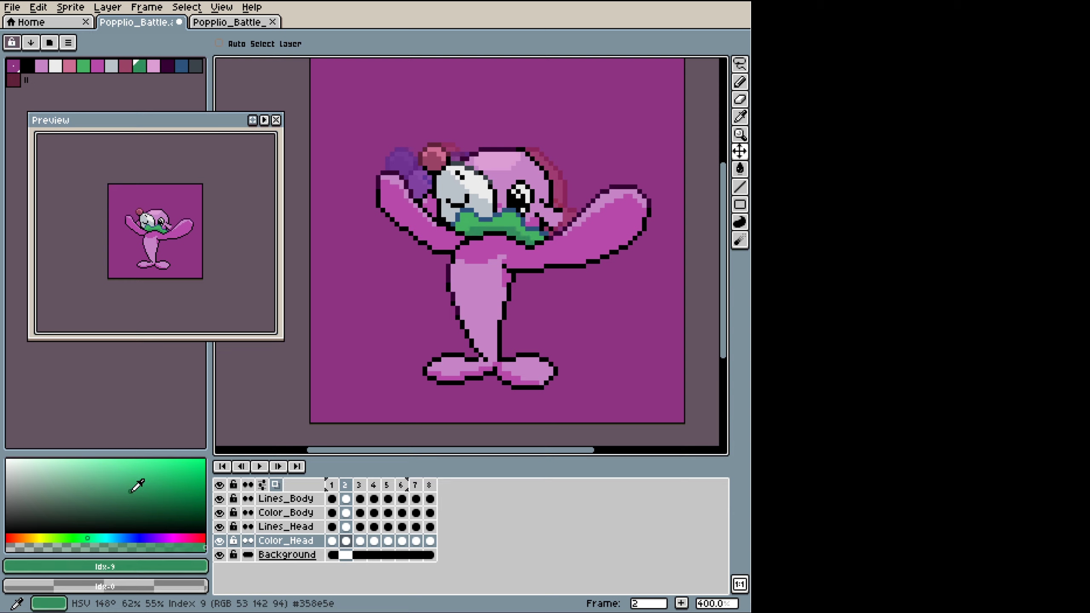
Step: Recolor the collar's dark blue outline, palette index 12, to a dark bluish green
key(i)
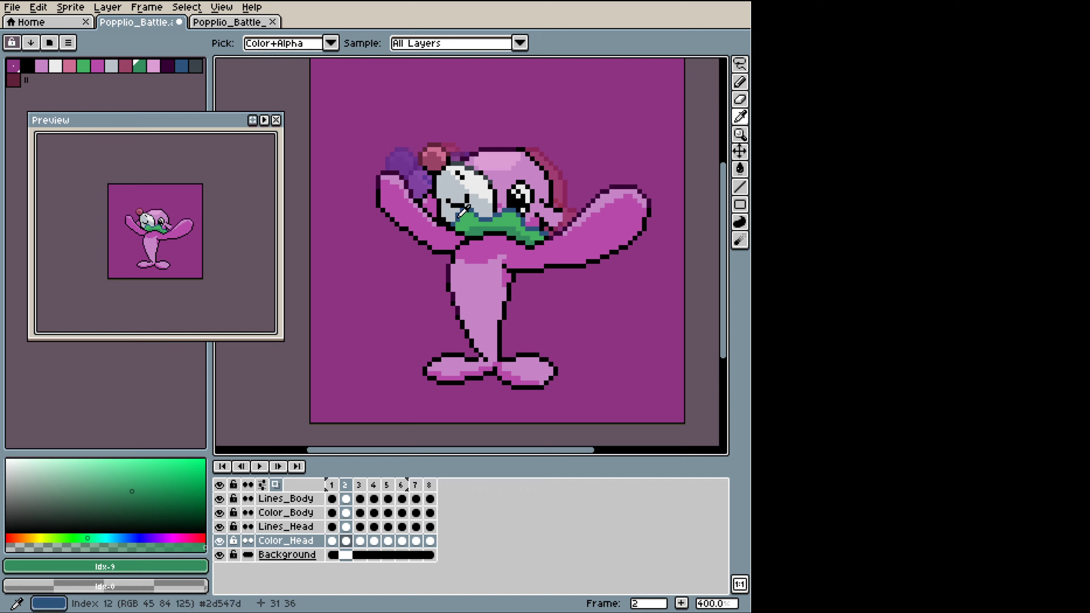
click(459, 216)
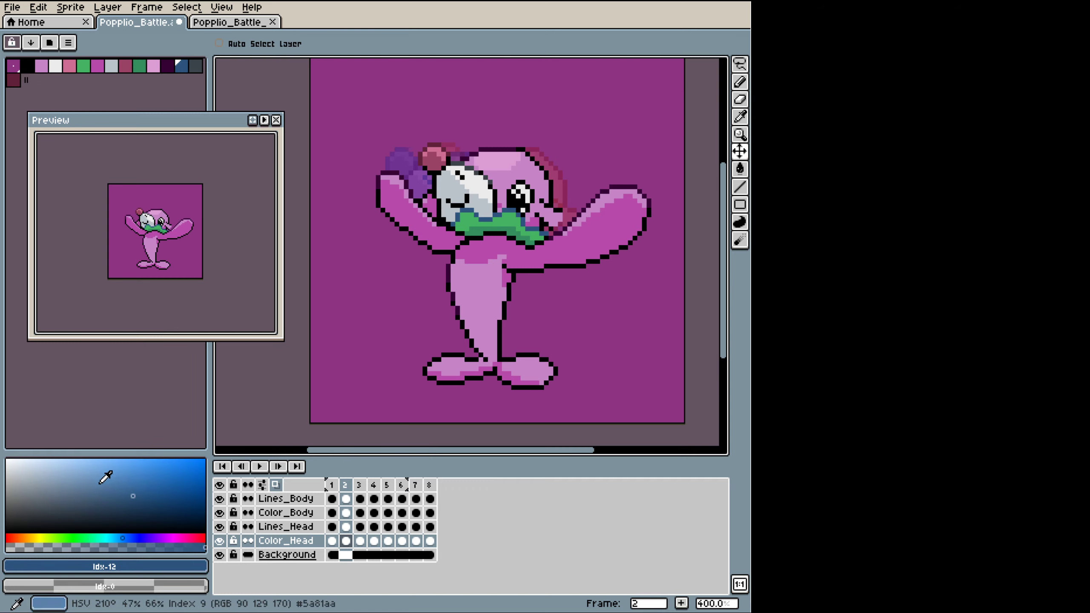
click(88, 538)
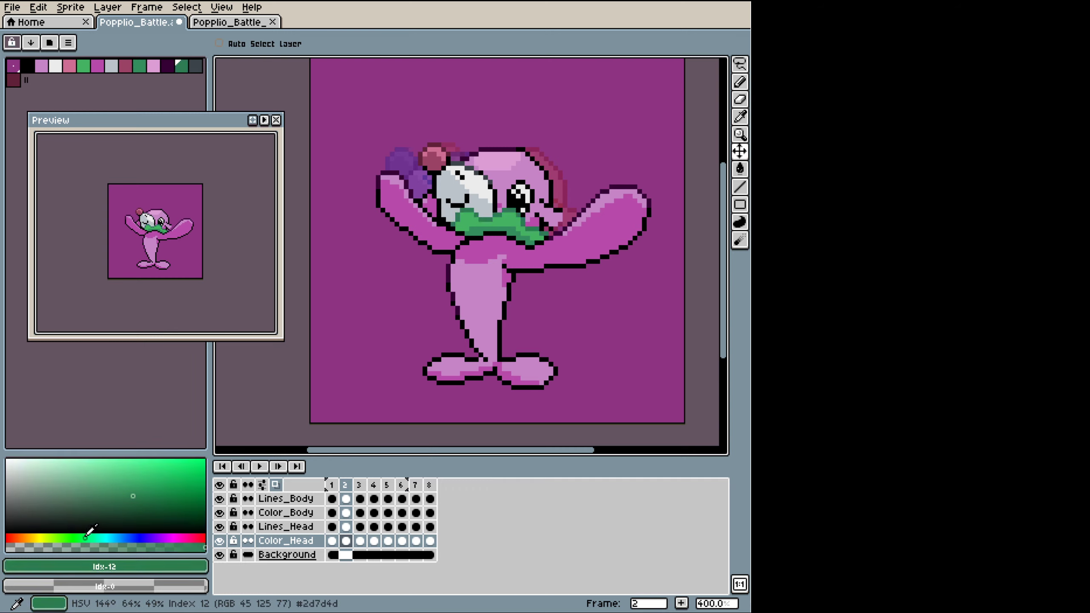
drag(85, 537, 91, 538)
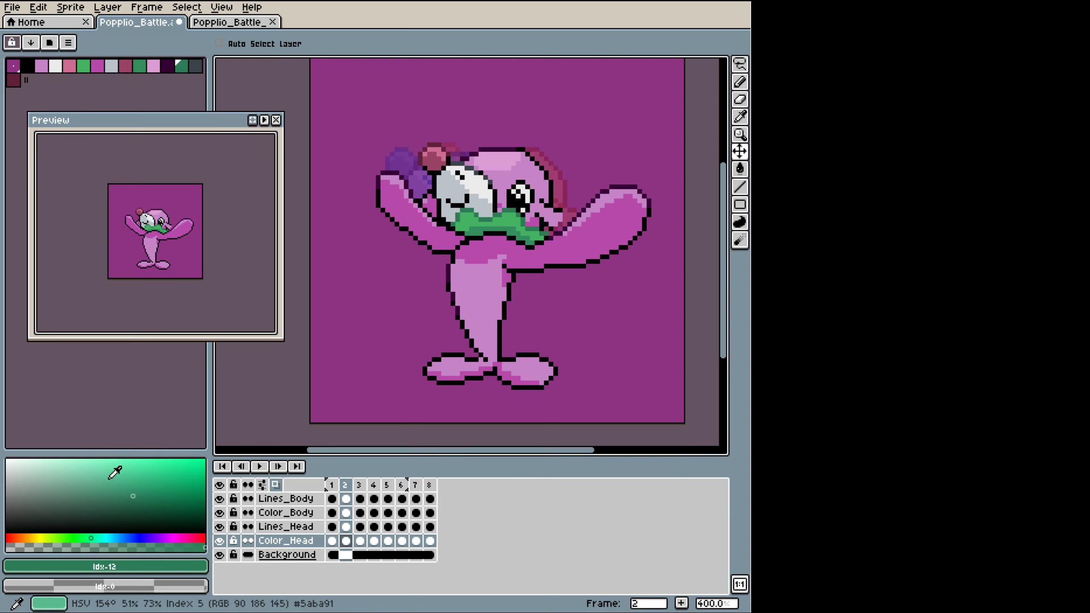
drag(109, 475, 135, 497)
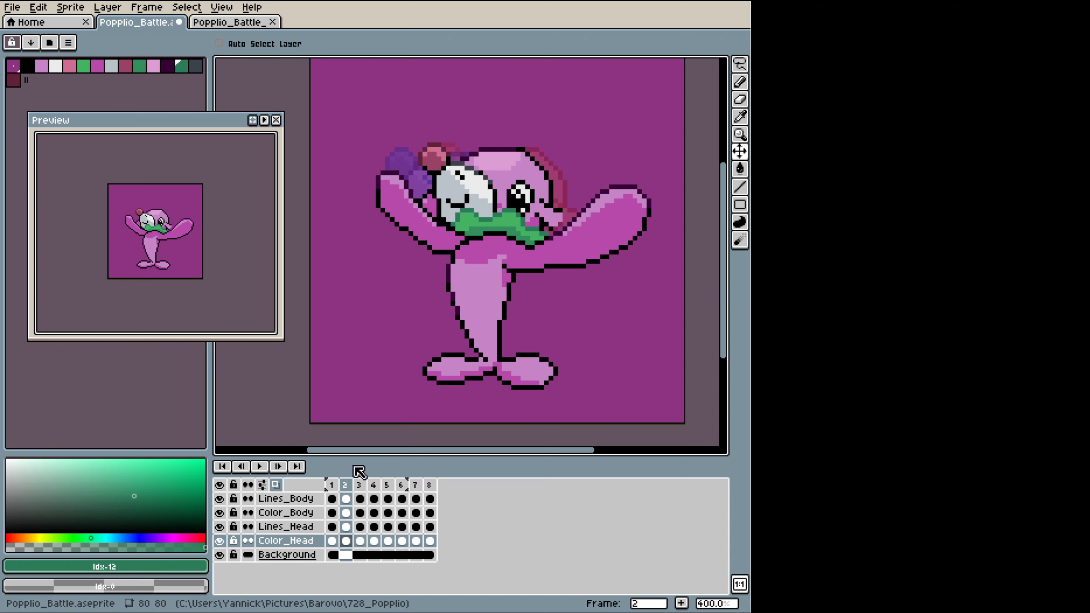
Step: Step through all the animation frames to check the recolored sprite, leaving the frame duration as it is
click(331, 484)
double_click(345, 484)
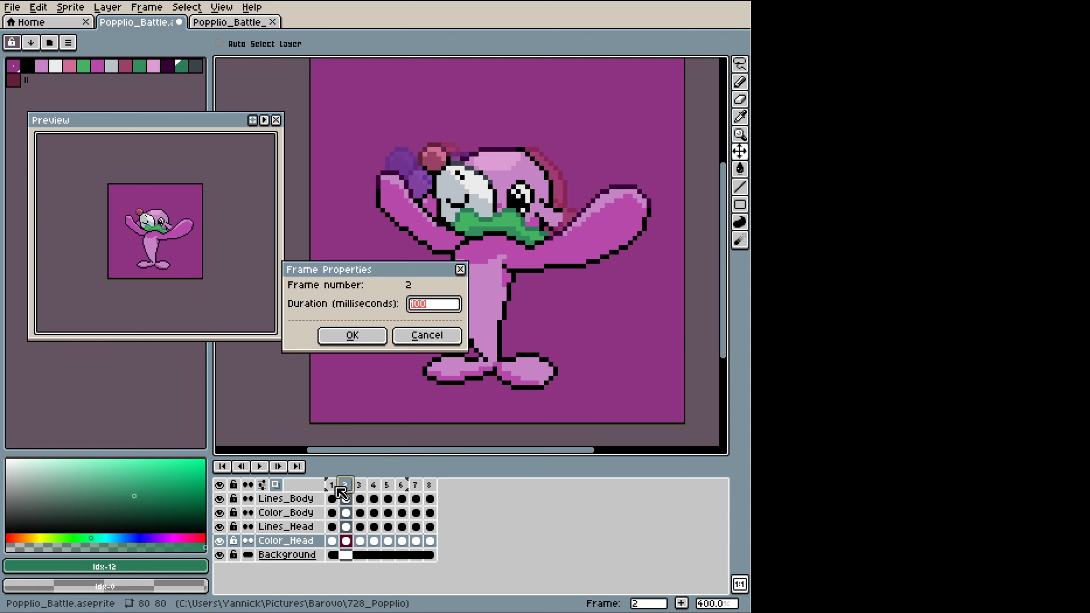
click(425, 335)
key(Left)
key(Right)
key(Right)
key(Right)
key(Right)
key(Right)
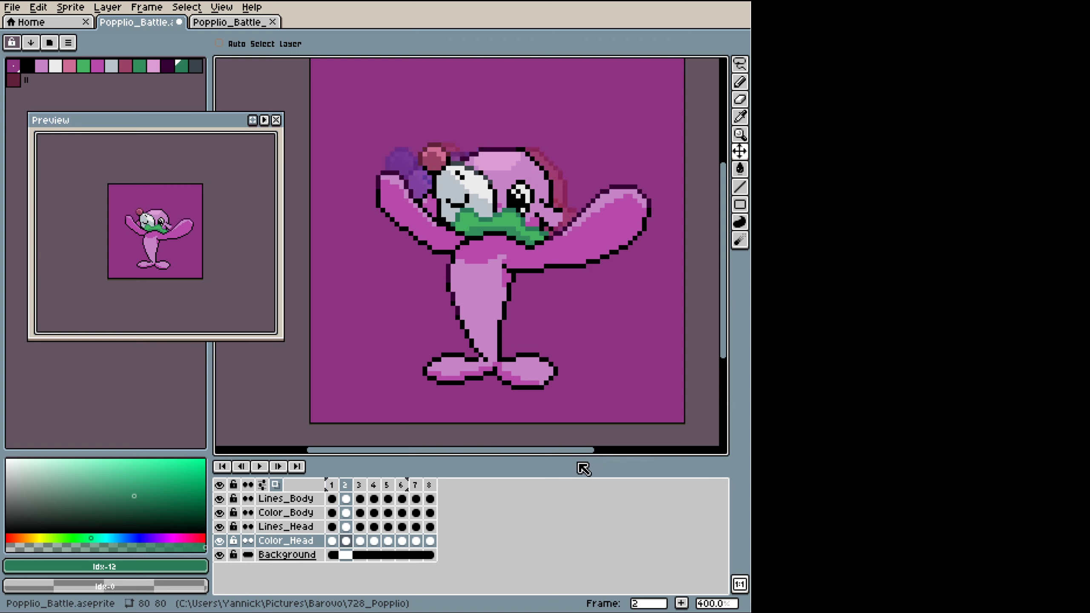
key(Right)
key(Right)
key(Right)
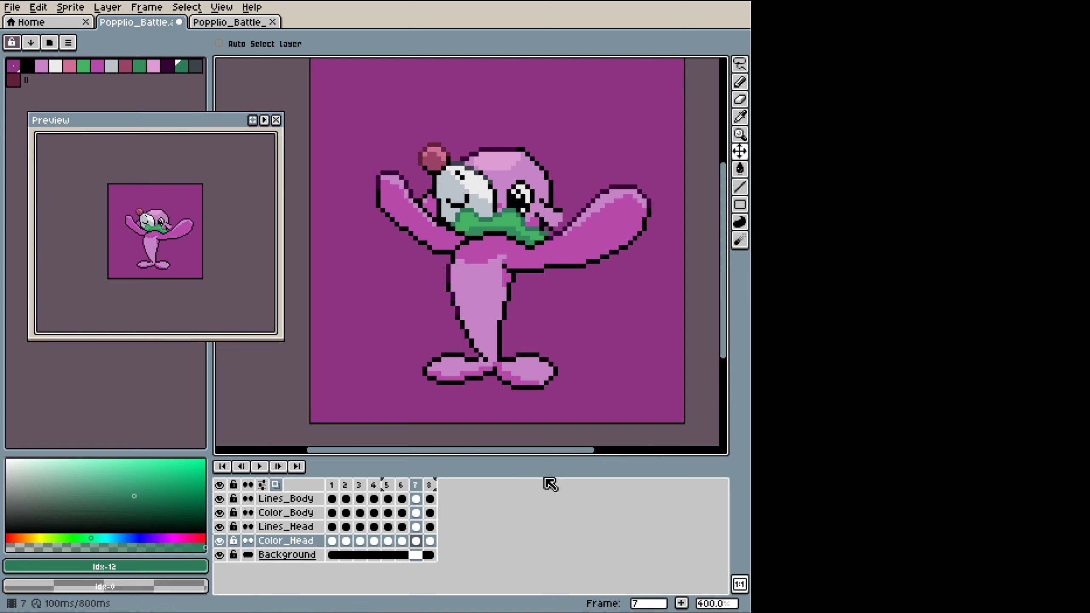
Step: Save the recolored palette as Popplio_Battle_Shiny.aseprite in the 728_Popplio folder, and save the sprite file
click(71, 43)
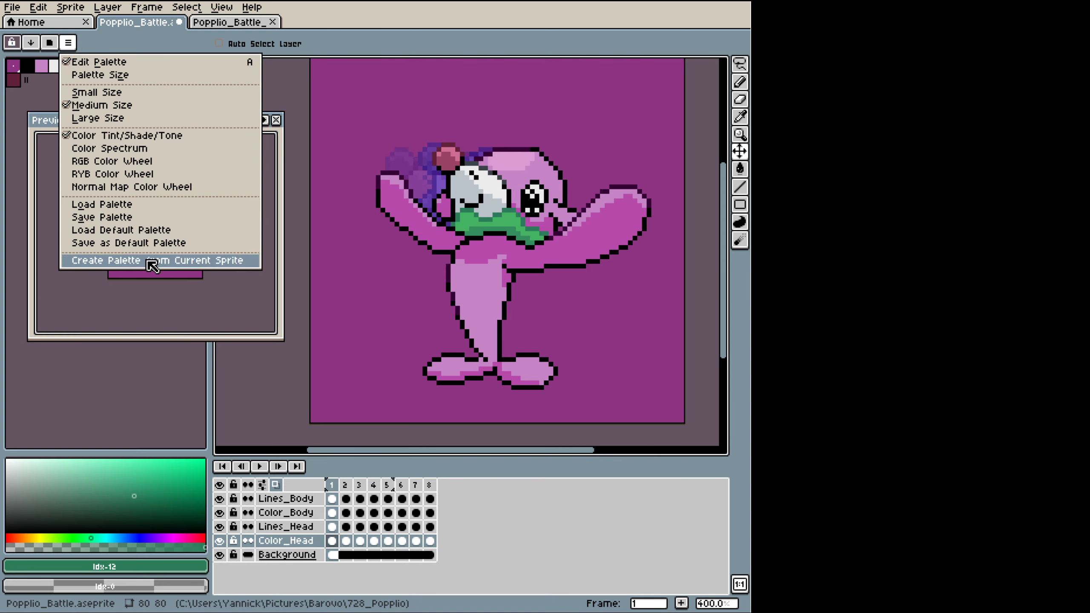
click(134, 219)
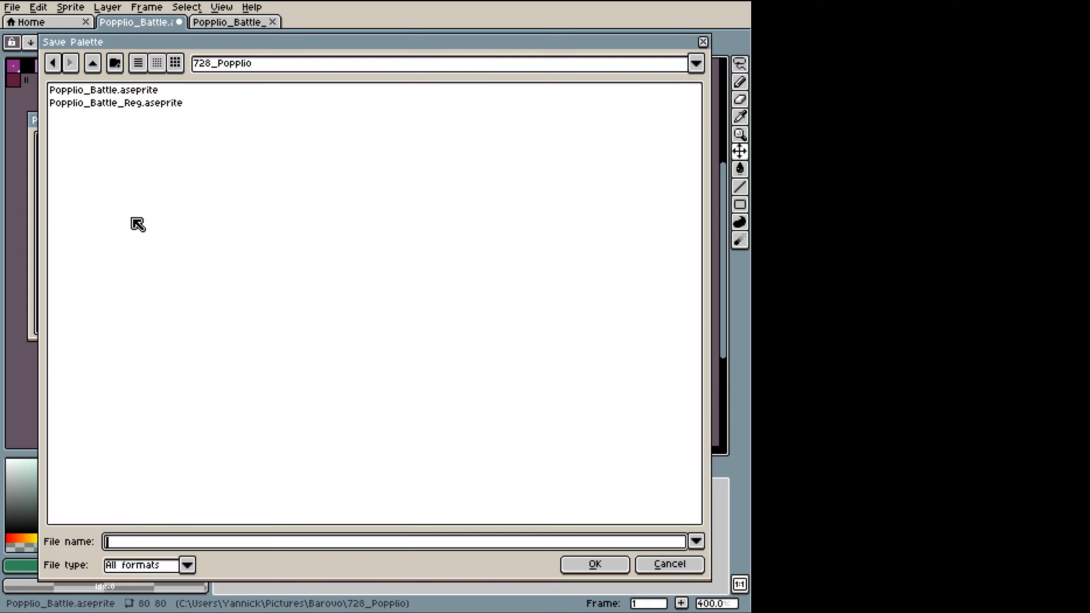
click(122, 104)
click(198, 542)
key(Delete)
key(Delete)
key(BackSpace)
key(BackSpace)
text(Shiny.)
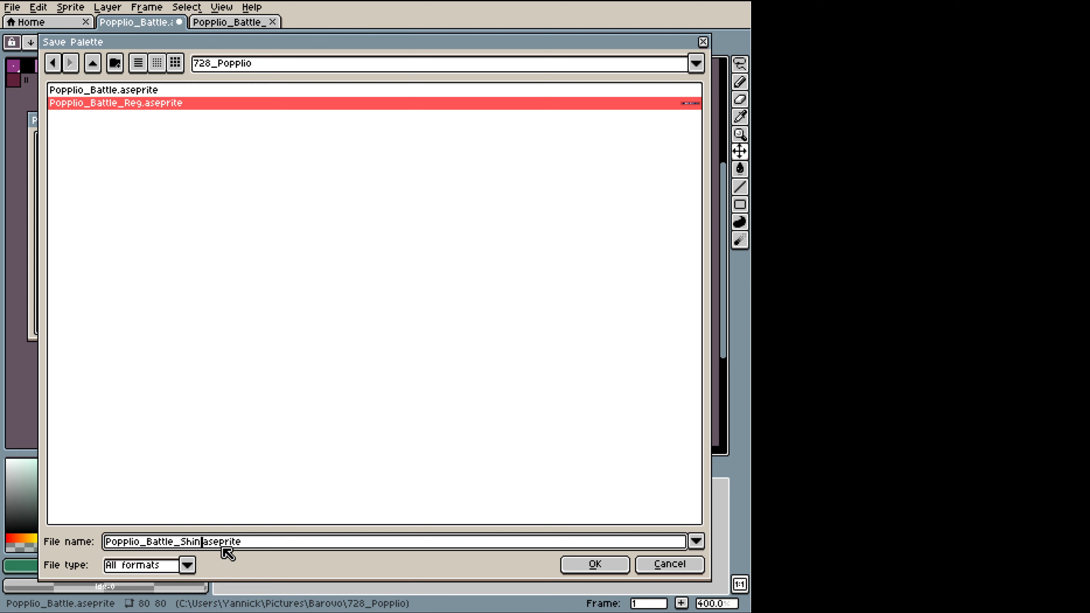
key(Return)
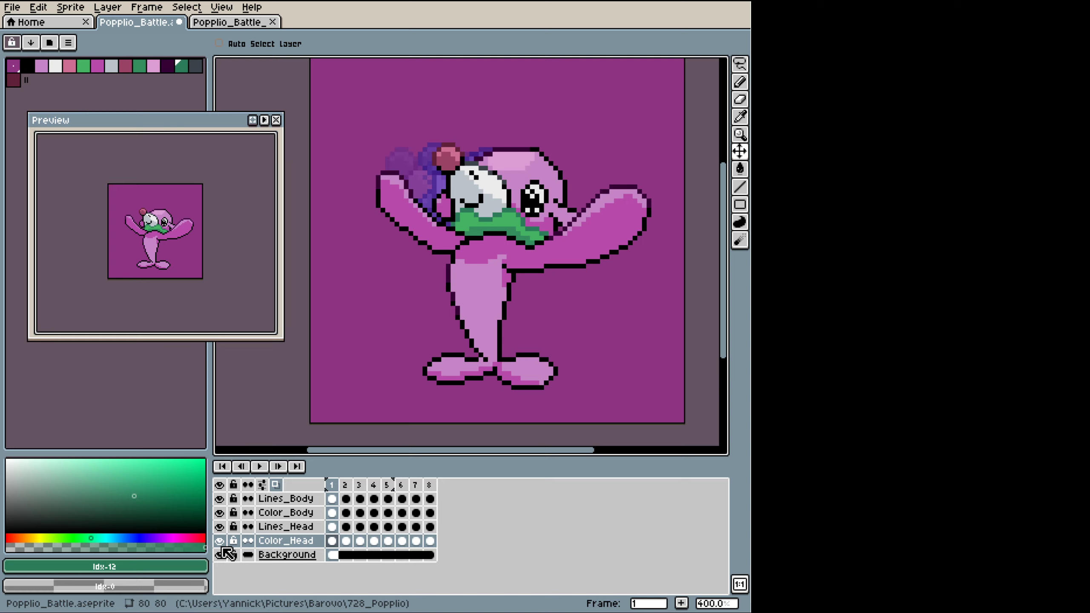
key(ctrl+s)
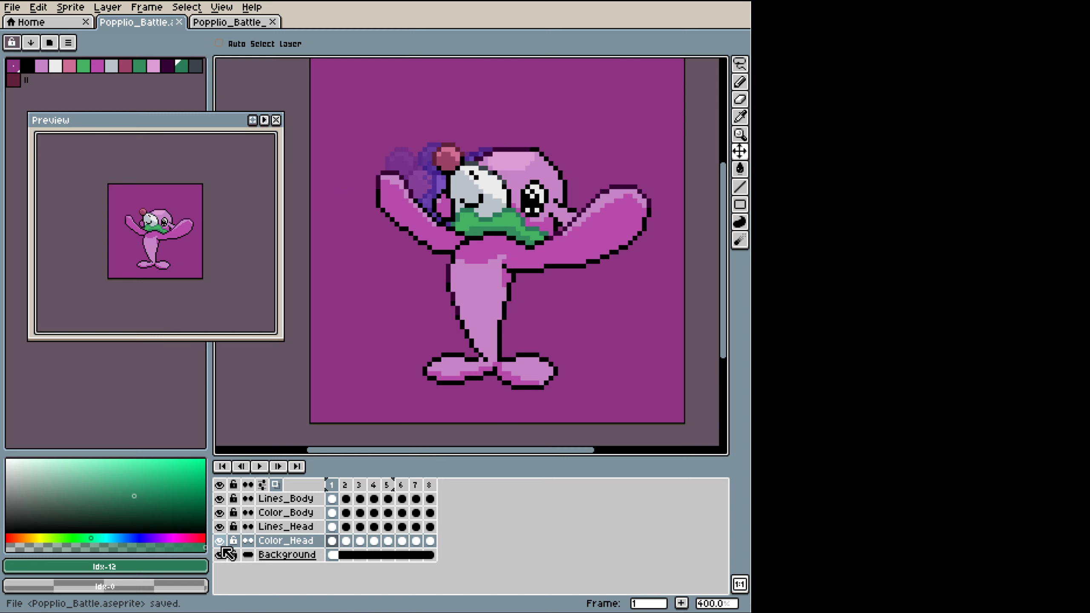
Step: Delete frames 3 through 8, keeping only the first two frames of the animation
click(359, 486)
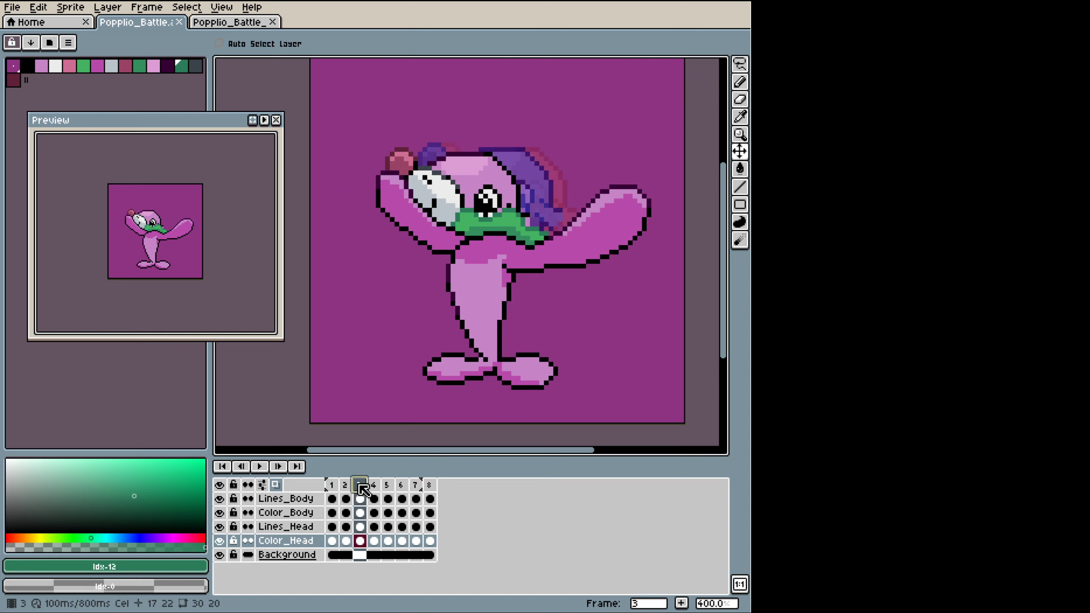
shift+click(430, 485)
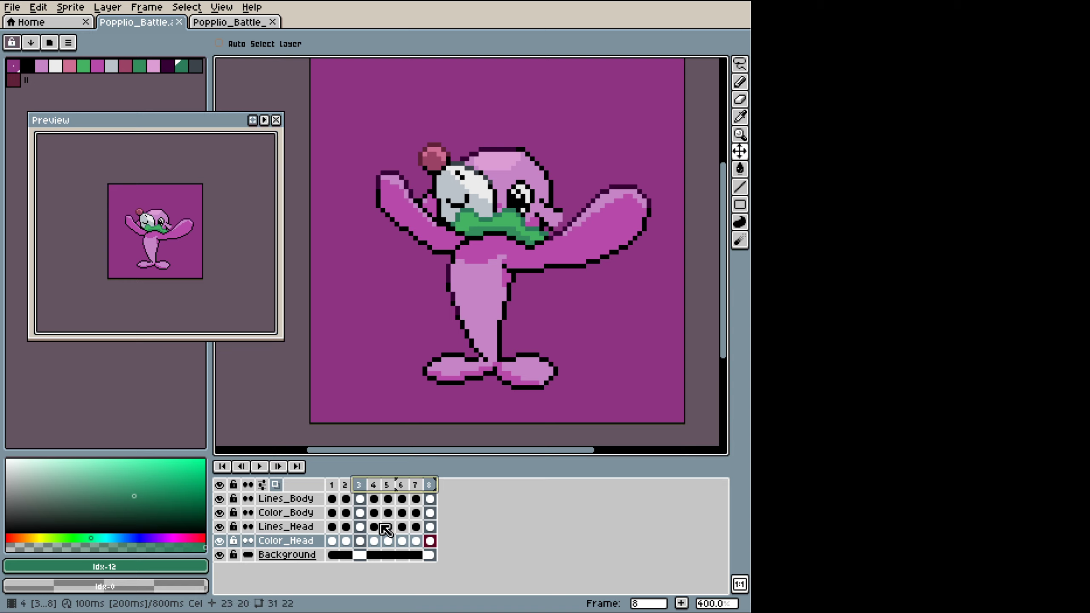
key(Delete)
click(360, 485)
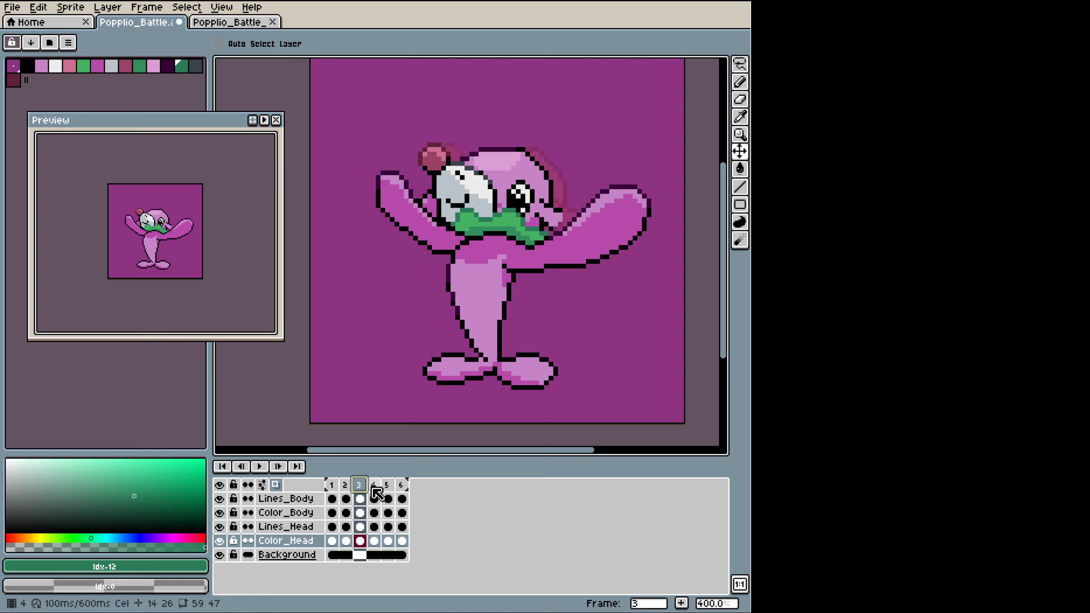
drag(373, 490, 402, 487)
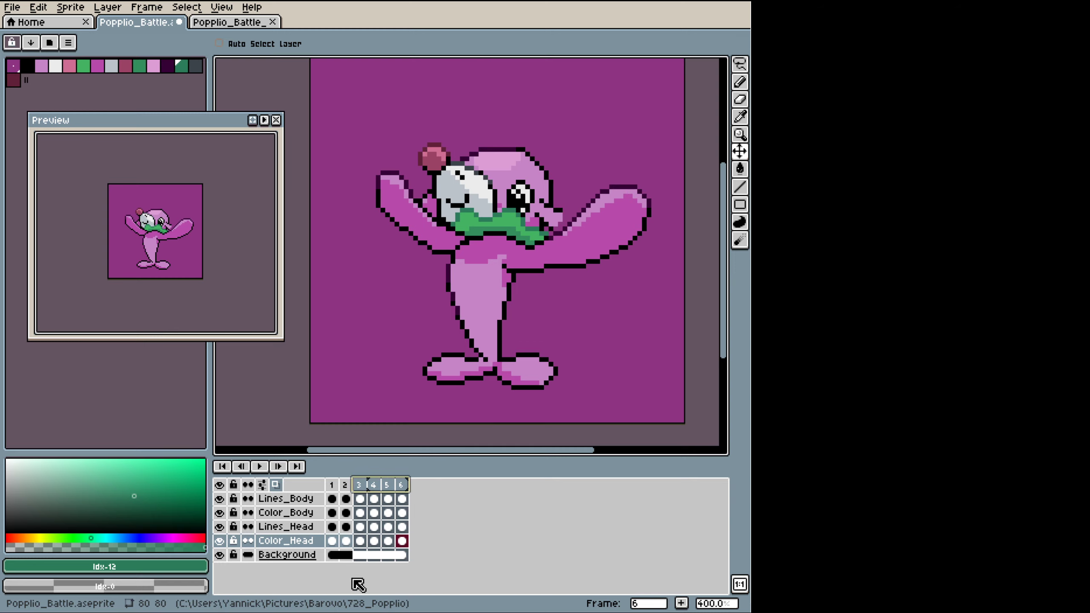
key(Delete)
key(Return)
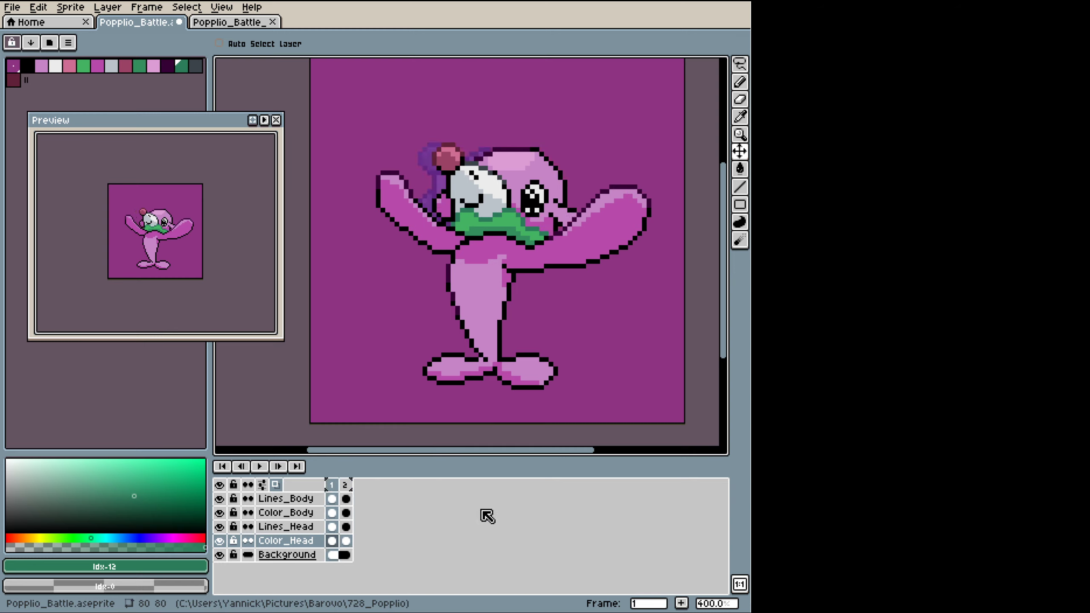
Step: Flip between the two remaining frames to check them and save the sprite file
key(Right)
key(Left)
key(Right)
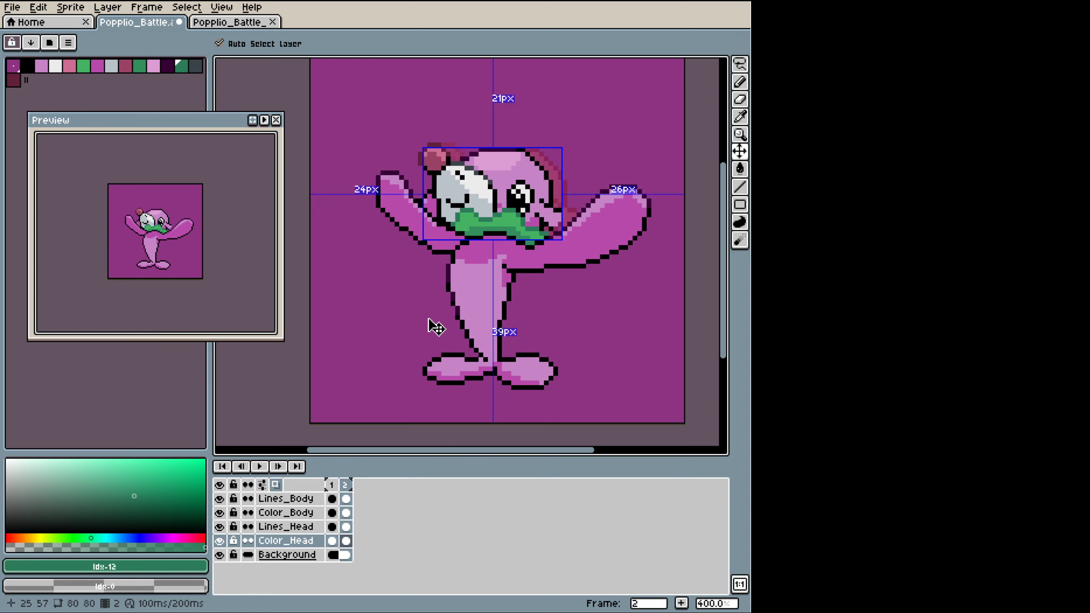
key(ctrl+s)
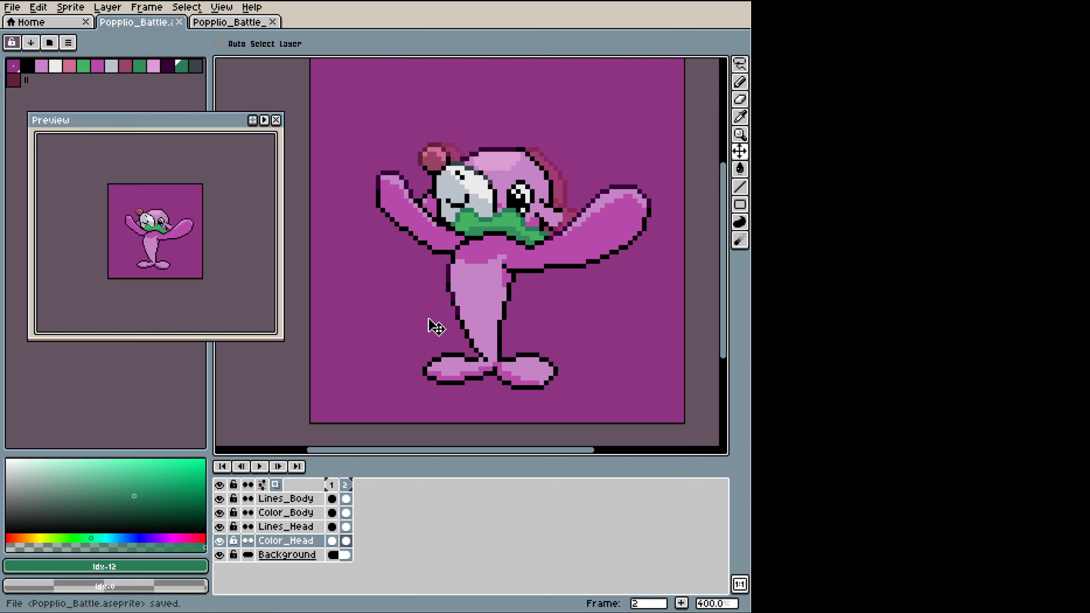
key(Left)
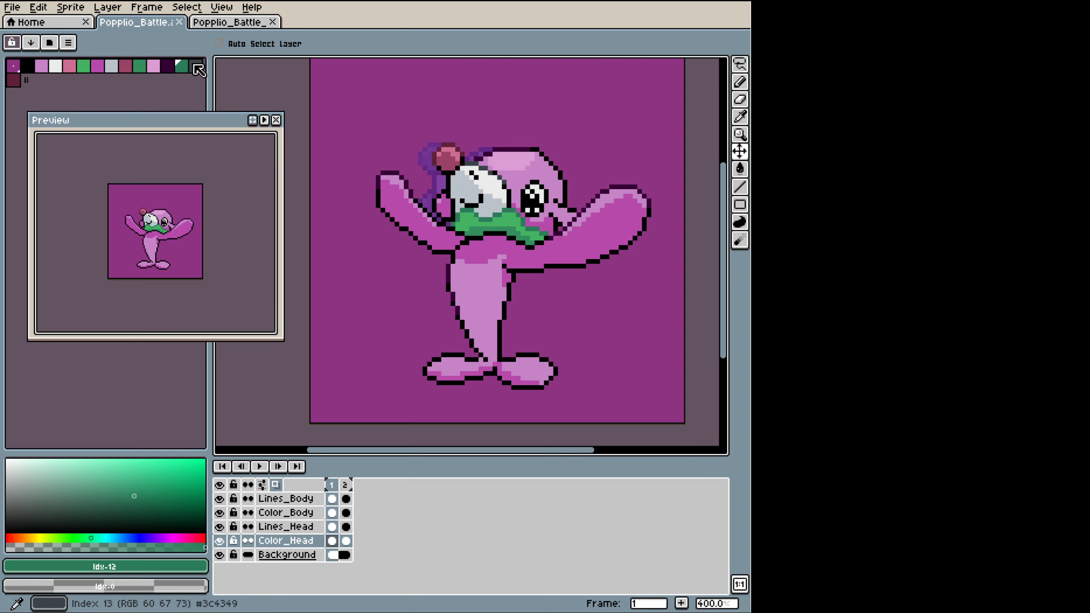
Step: Export the sprite as the looping, interlaced animation Popplio_Battle.gif at 100% in the 728_Popplio folder, with visible layers and all frames
click(17, 7)
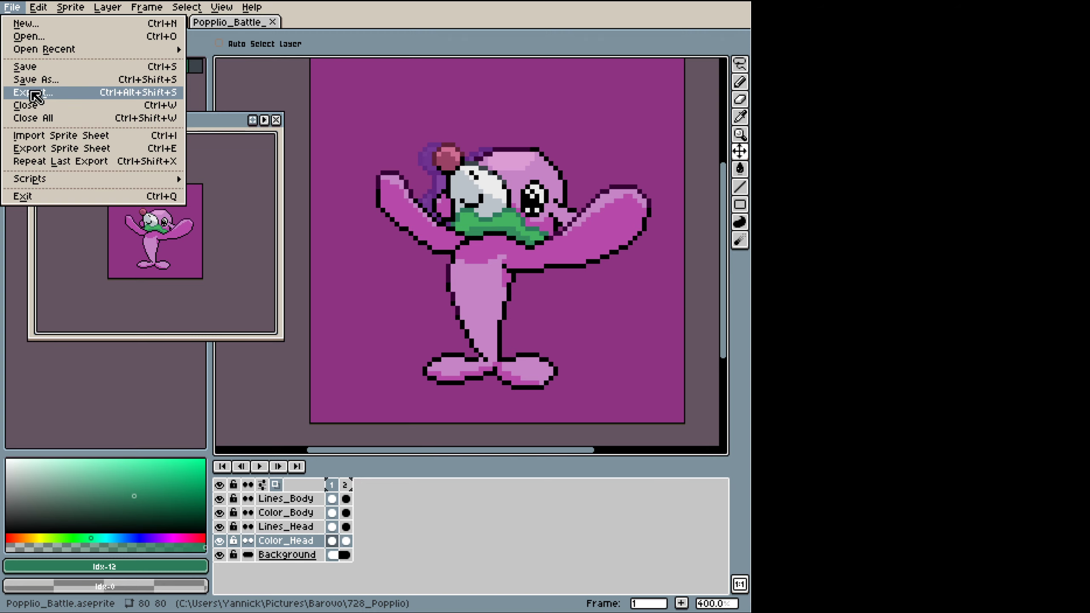
click(35, 99)
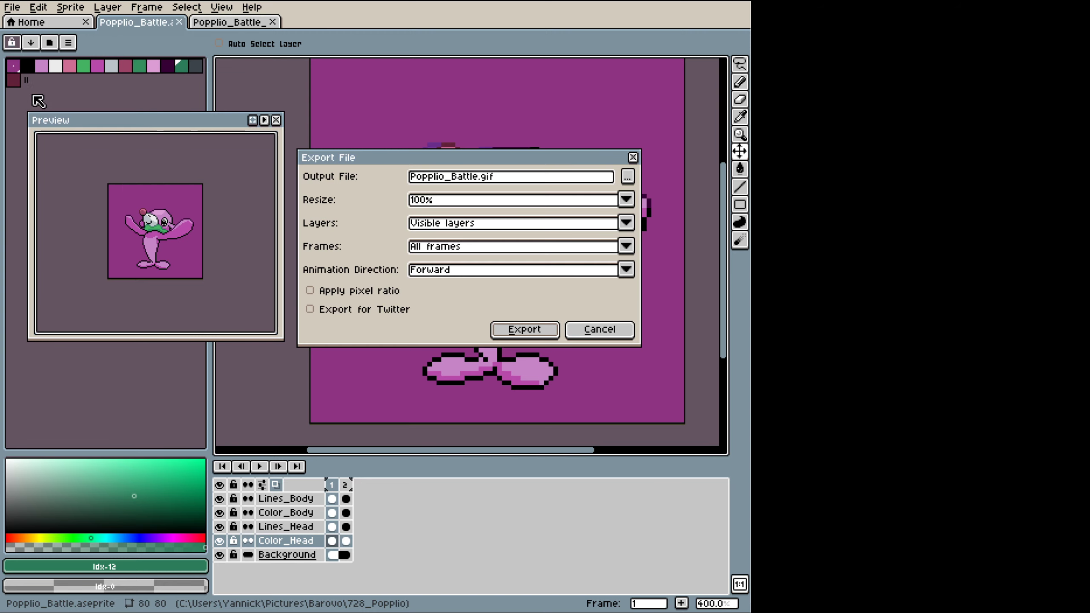
click(628, 176)
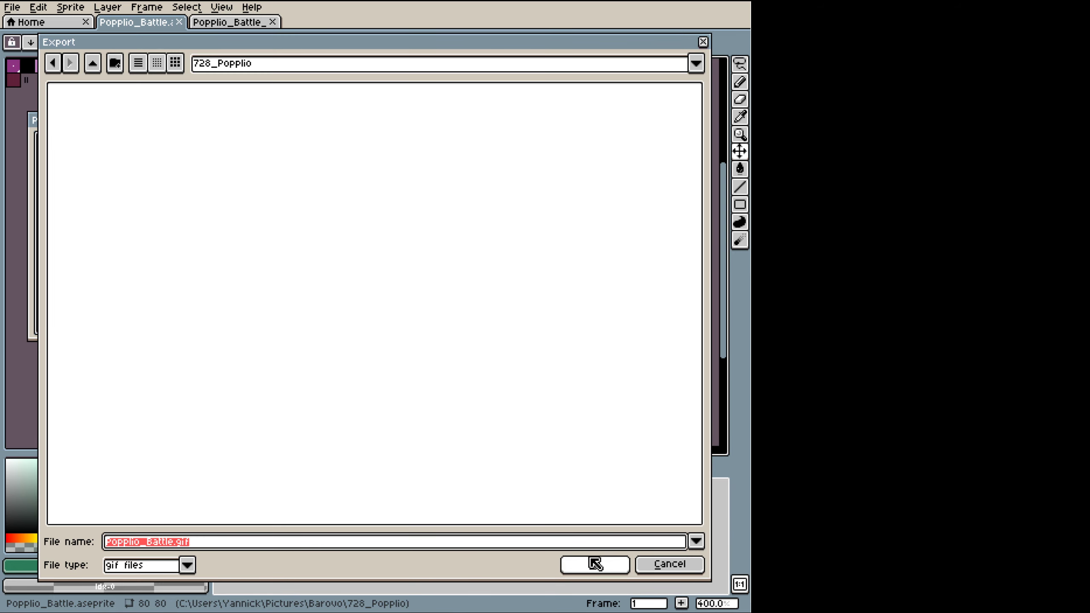
click(603, 566)
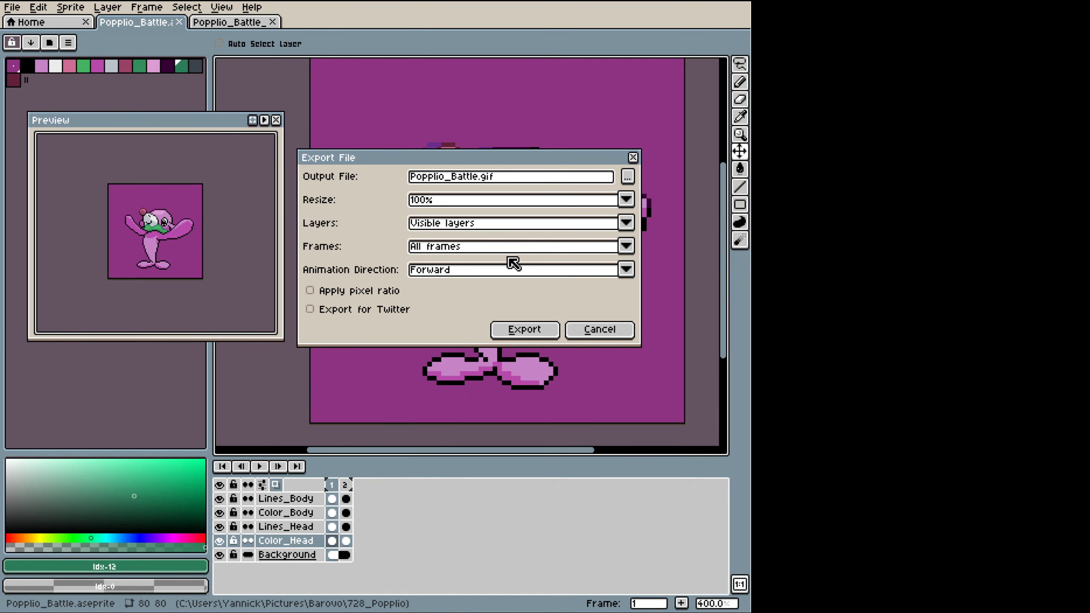
click(525, 330)
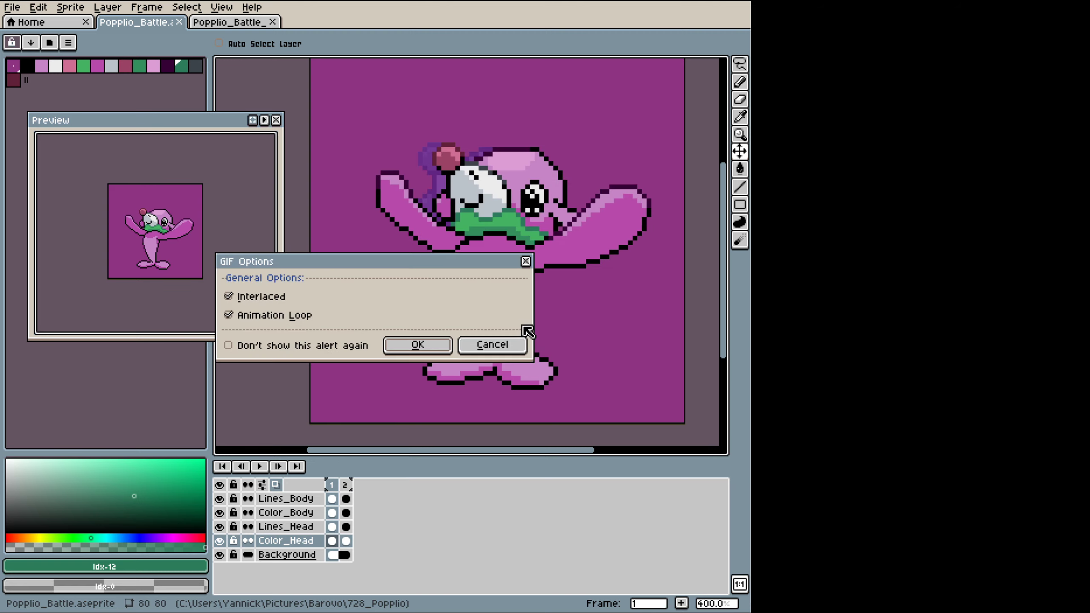
click(413, 350)
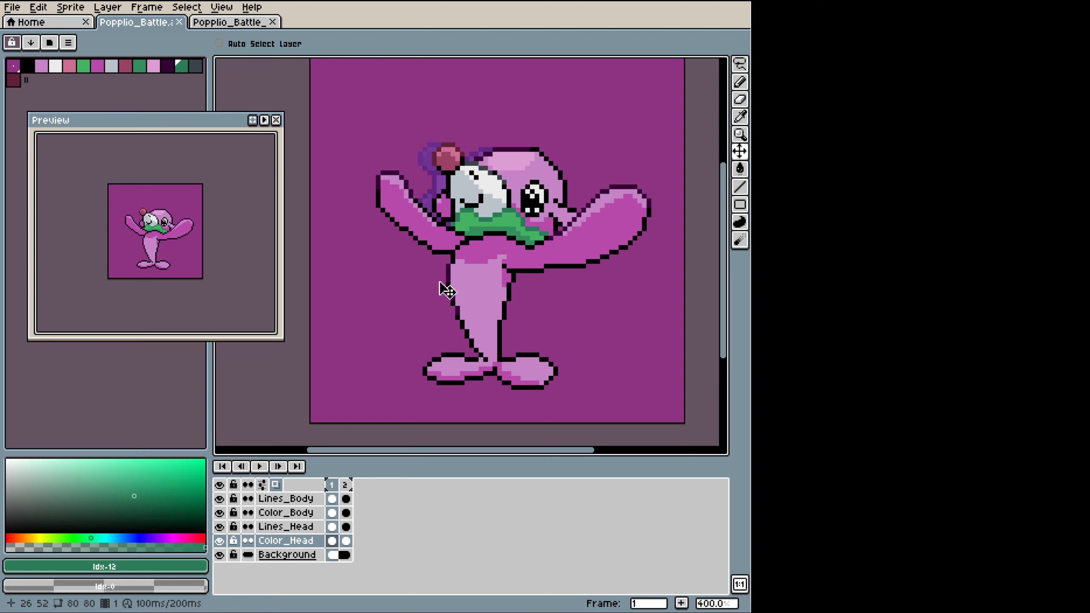
Step: Start a sprite sheet export, try the By Columns and Horizontal Strip layouts, and set the sheet type to By Rows
click(13, 9)
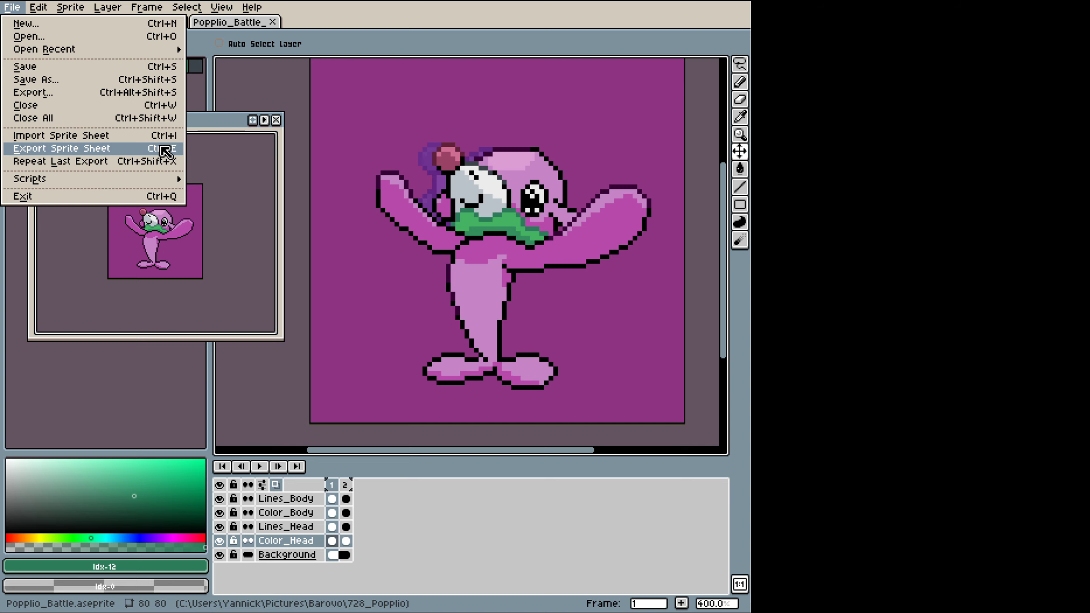
click(162, 149)
drag(554, 255, 485, 338)
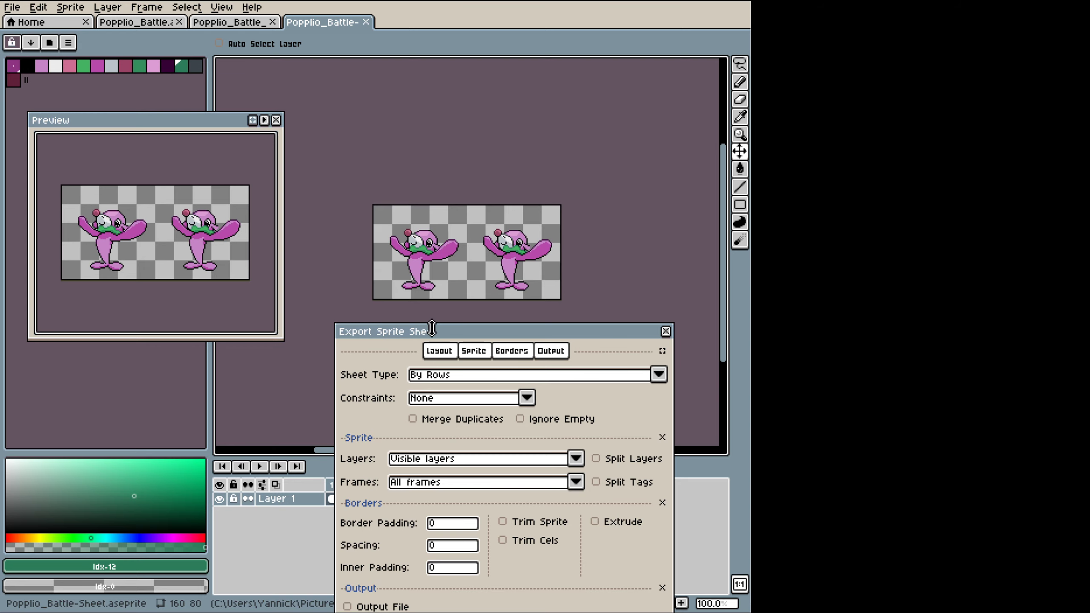
drag(432, 329, 123, 74)
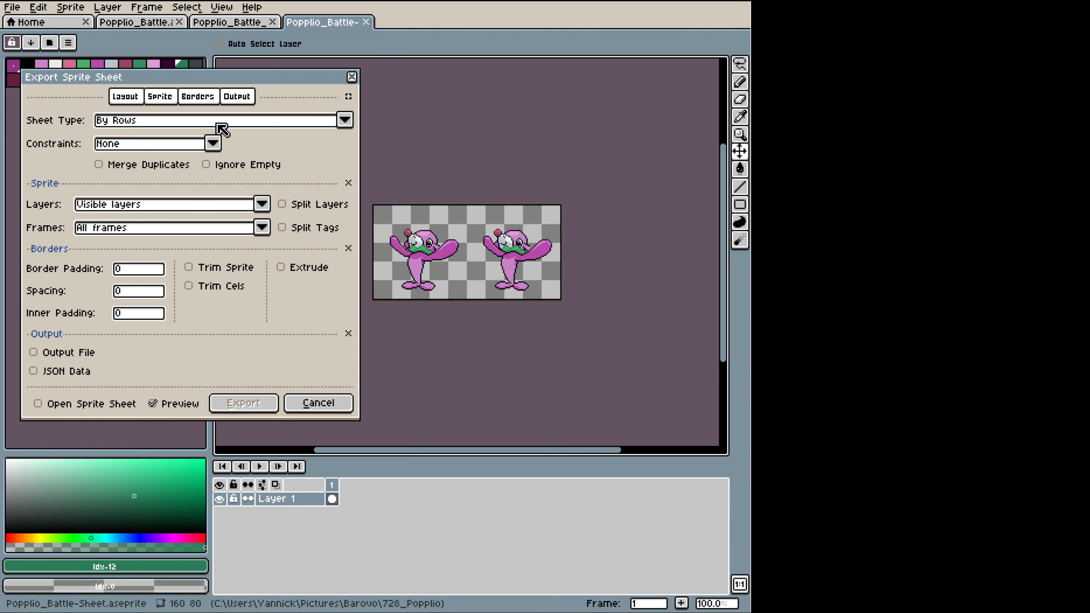
click(345, 125)
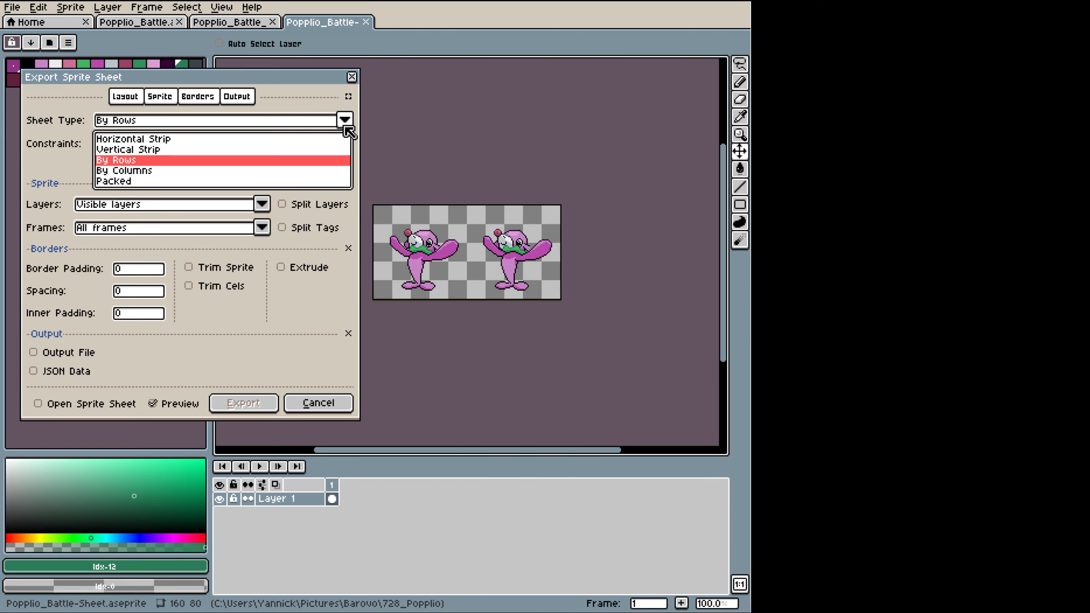
click(148, 170)
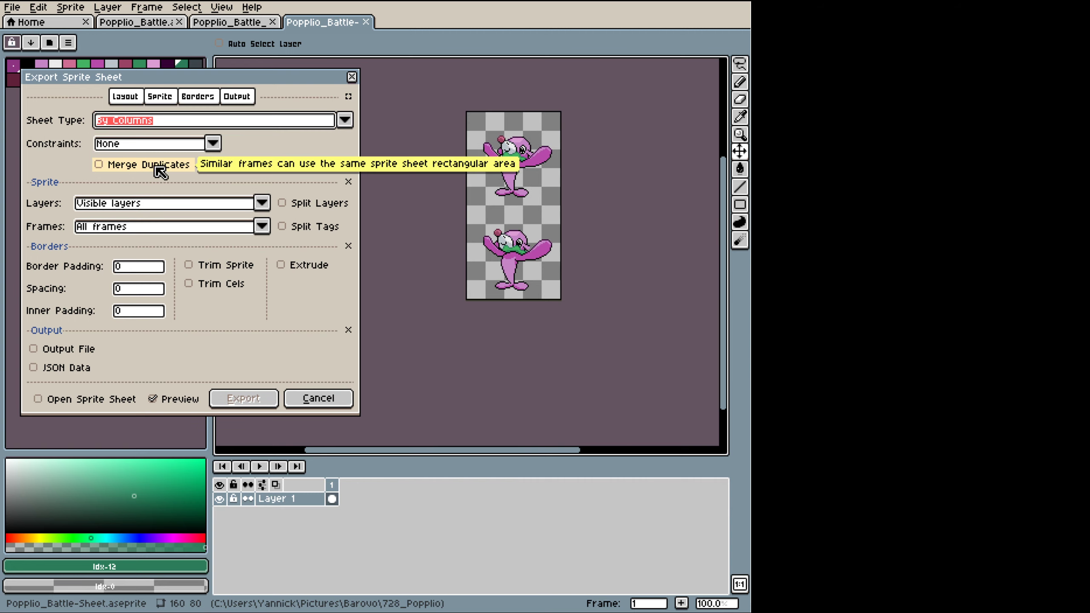
click(345, 120)
click(173, 137)
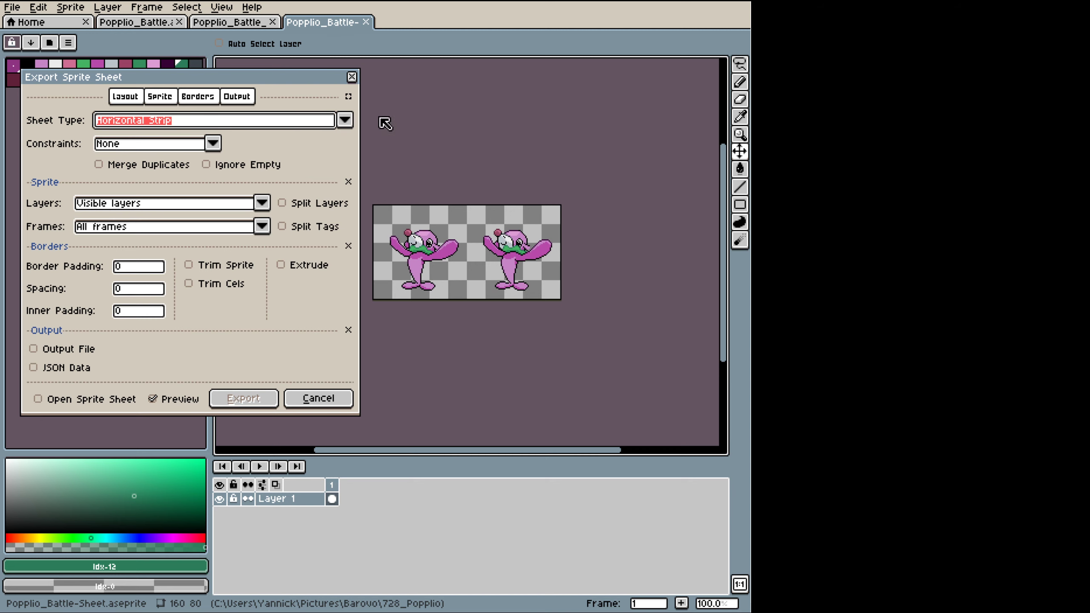
click(343, 125)
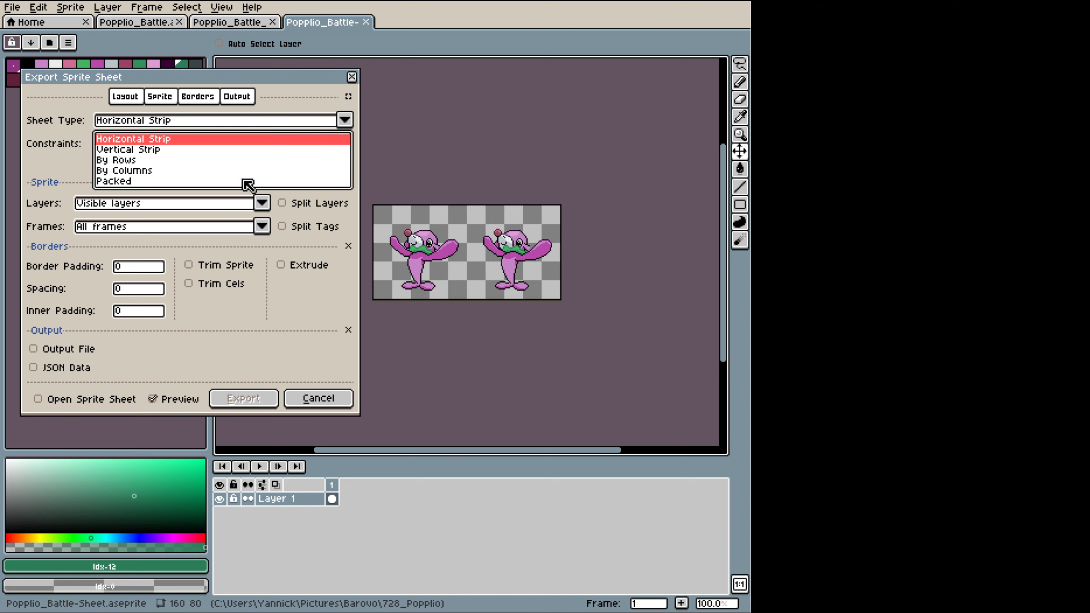
click(167, 160)
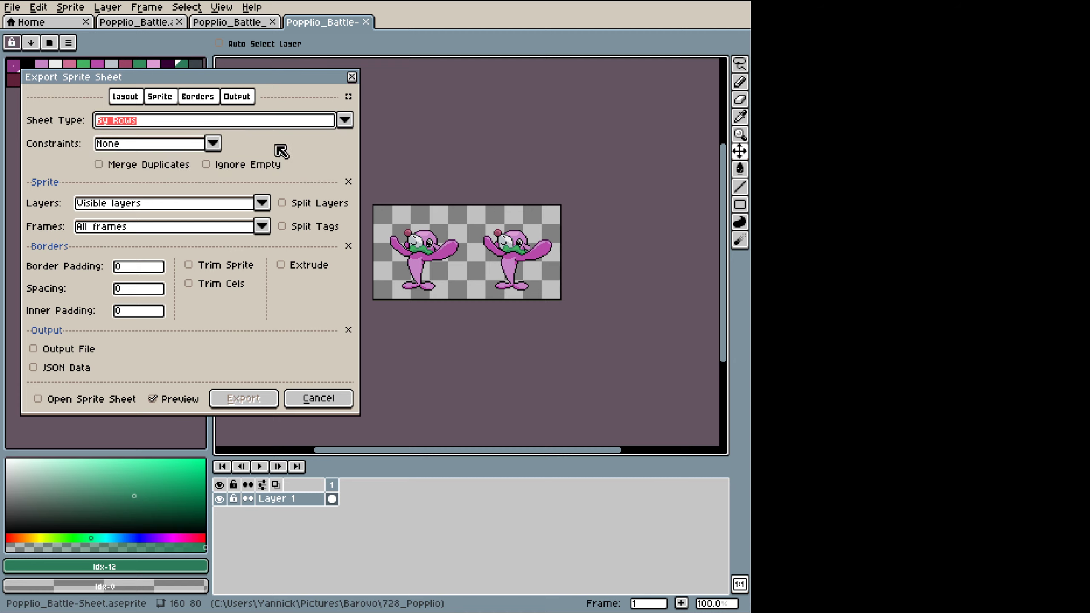
Step: Export the sprite sheet as Popplio_Battle.png in the 728_Popplio folder, keeping no constraints and the visible layers
click(212, 146)
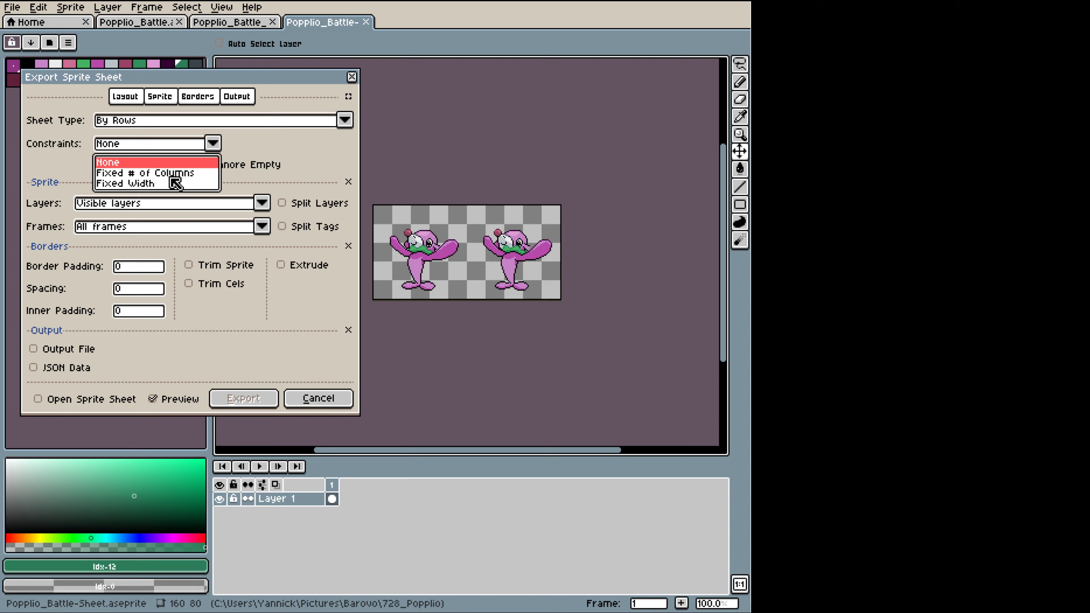
click(281, 144)
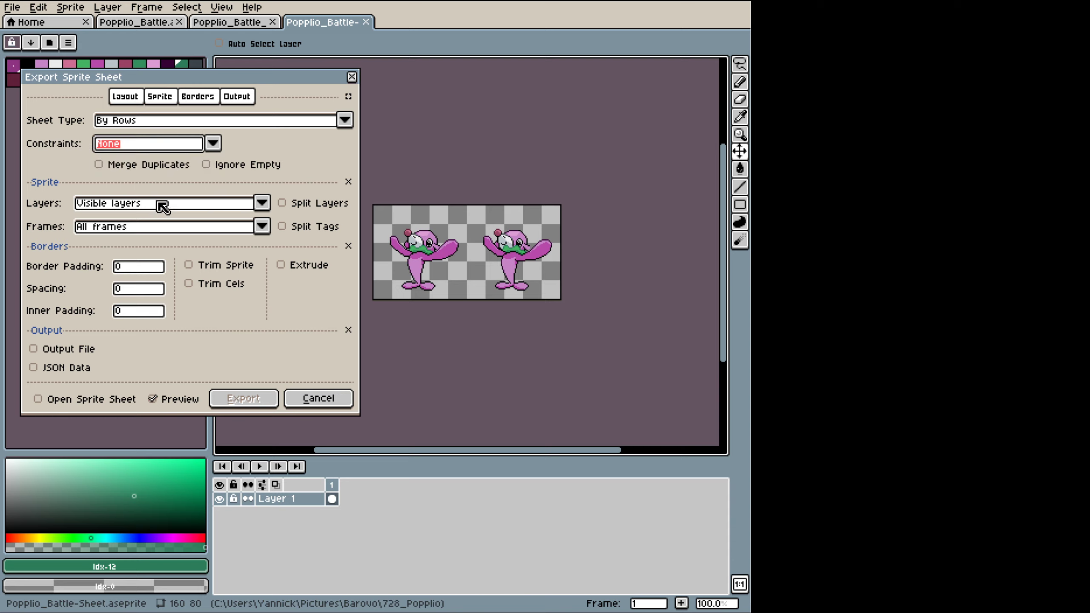
click(262, 203)
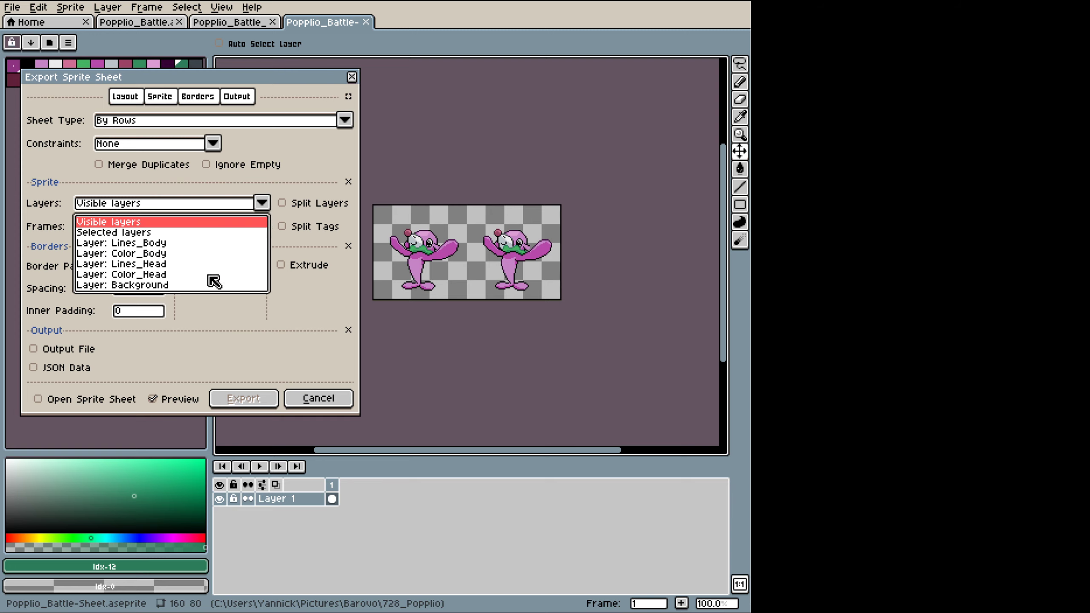
click(262, 204)
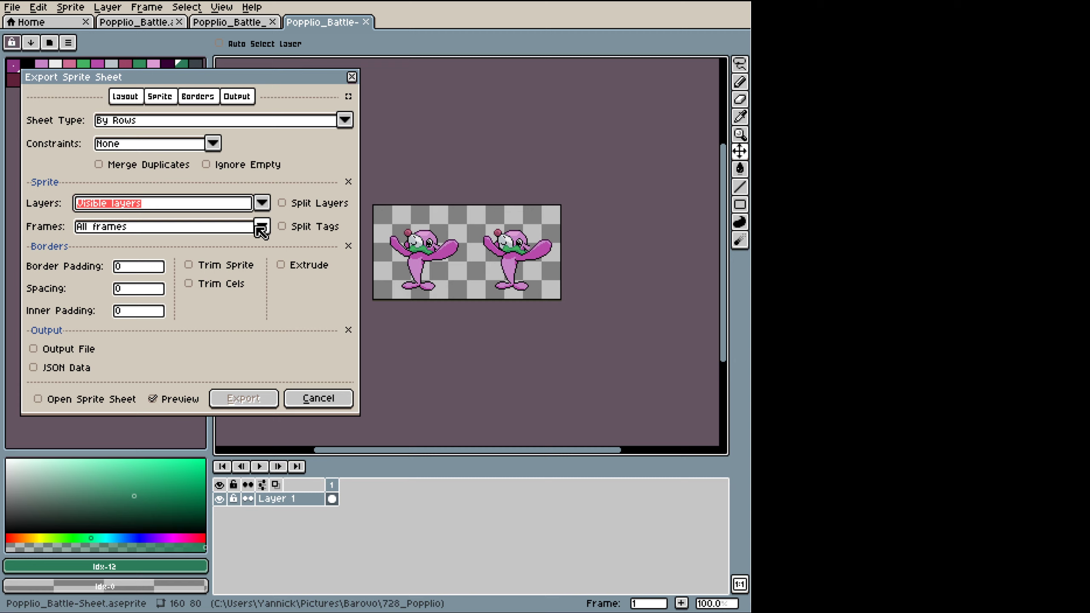
click(37, 352)
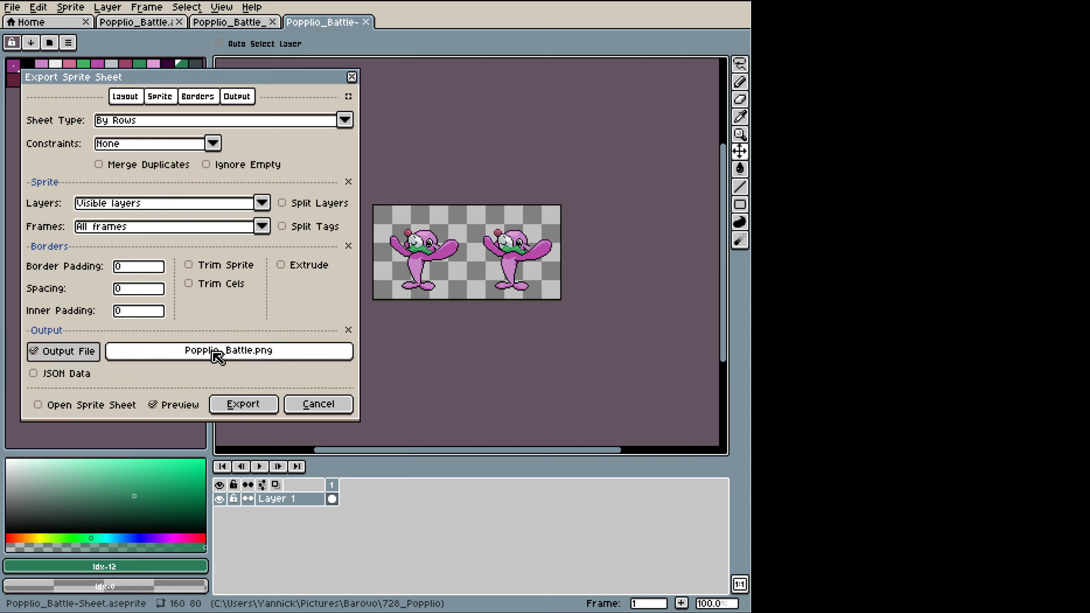
click(187, 356)
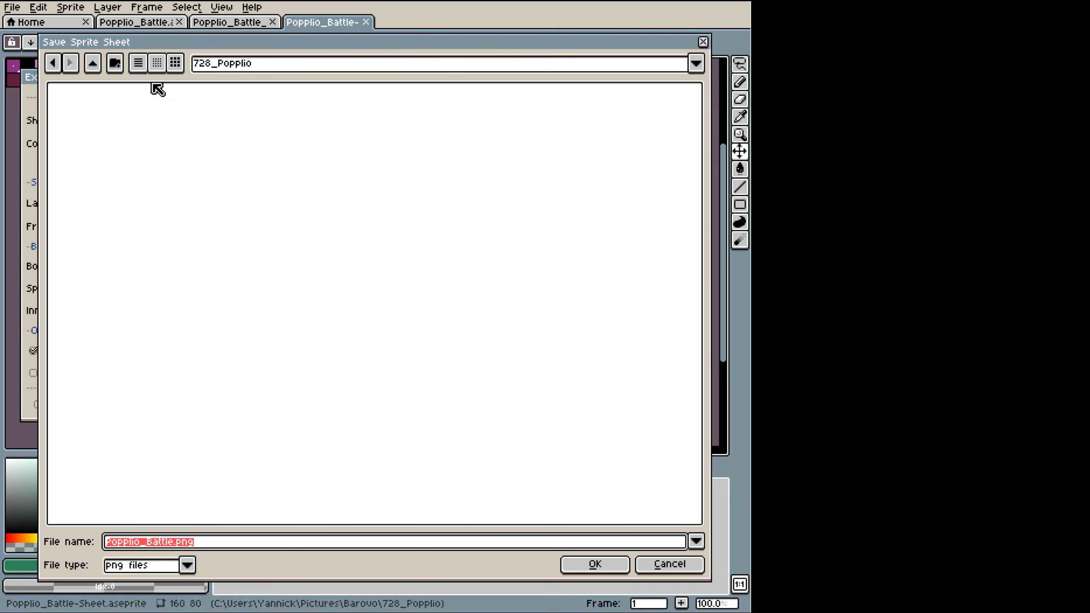
click(601, 565)
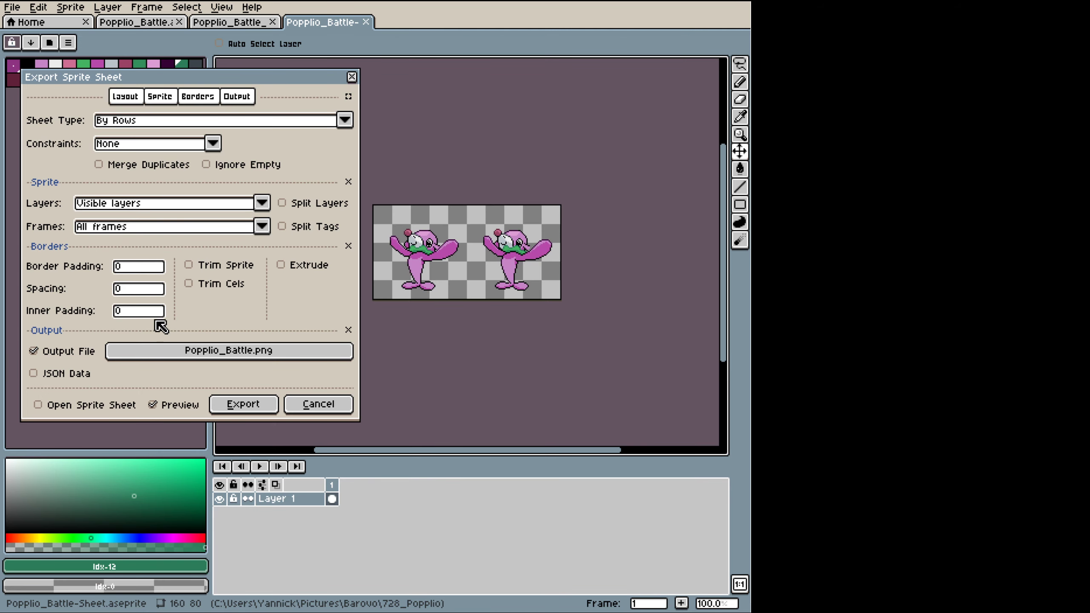
click(244, 406)
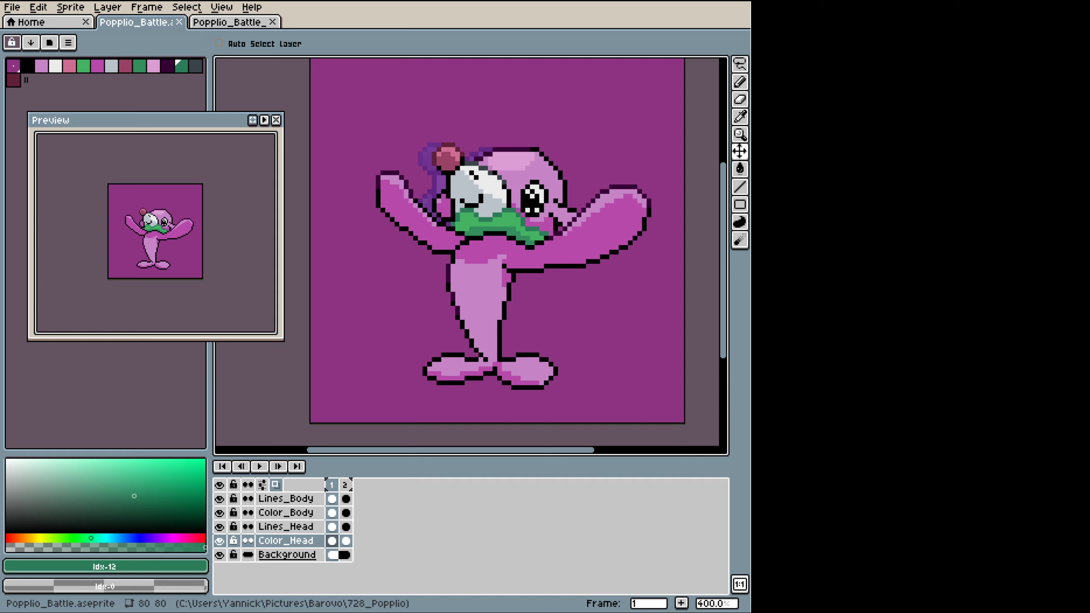
click(12, 7)
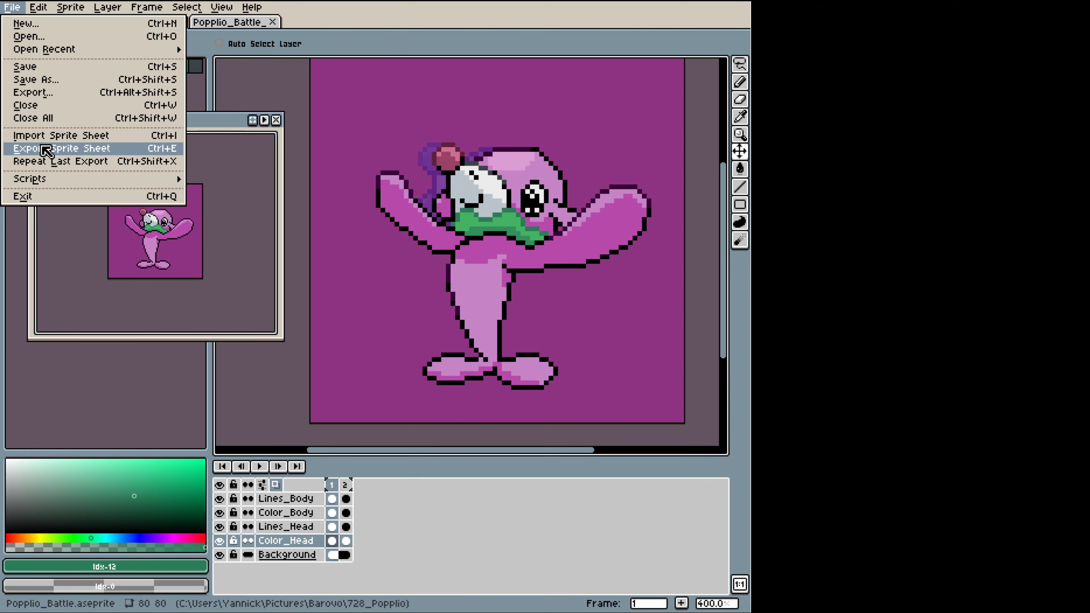
click(46, 148)
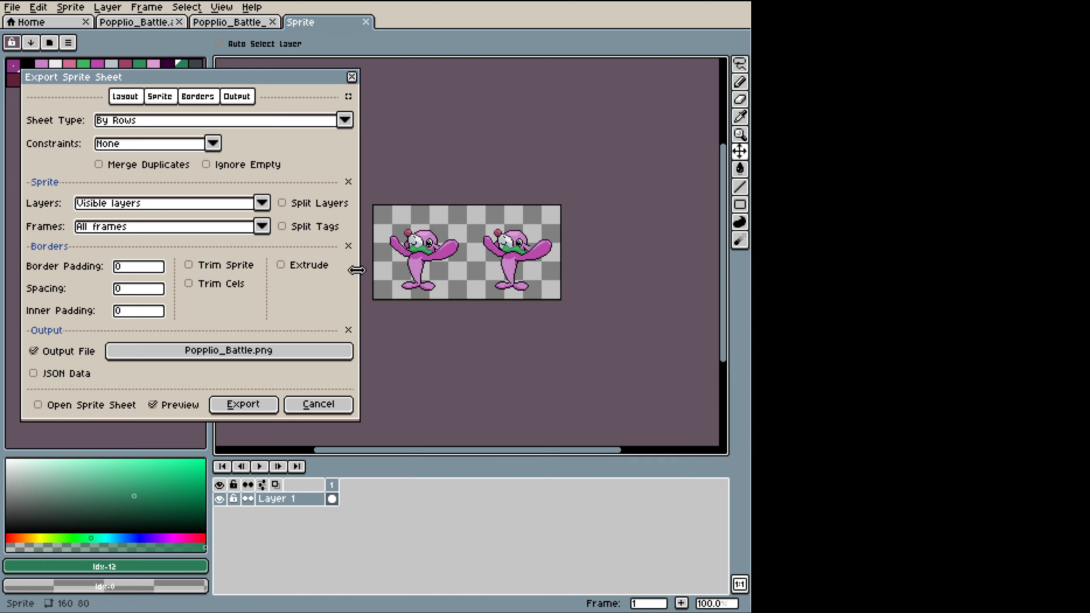
click(336, 408)
Step: Open the scripts folder to view where custom scripts are stored
click(11, 6)
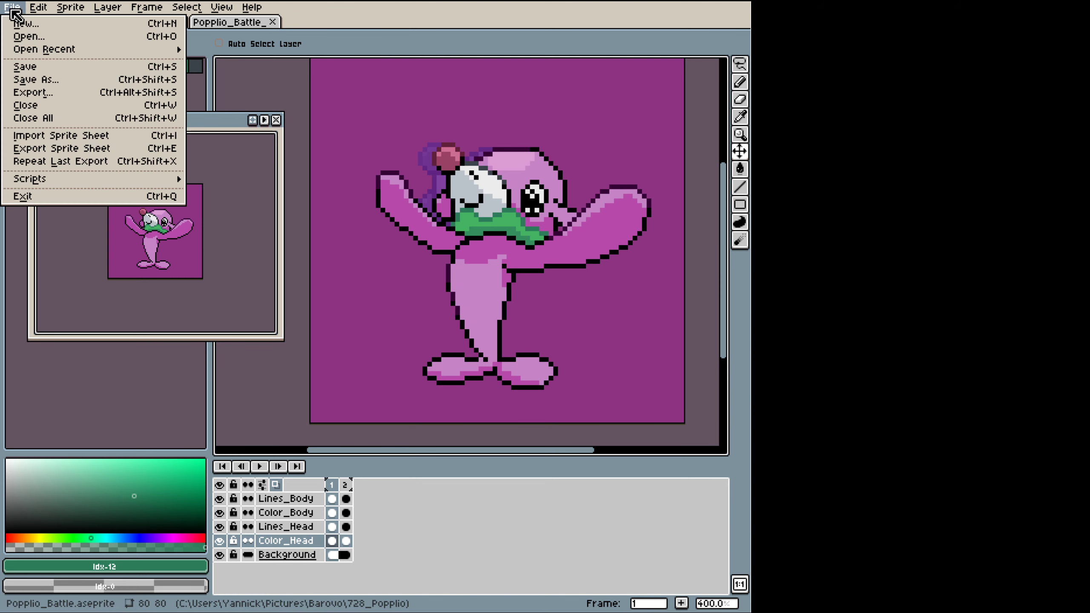
mouse_move(95, 184)
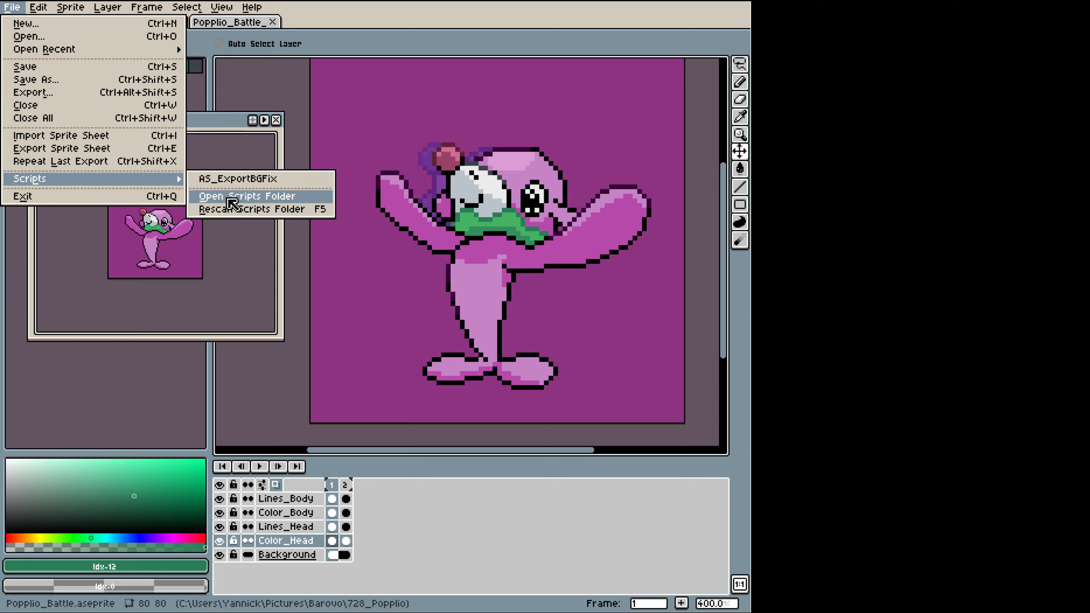
click(242, 198)
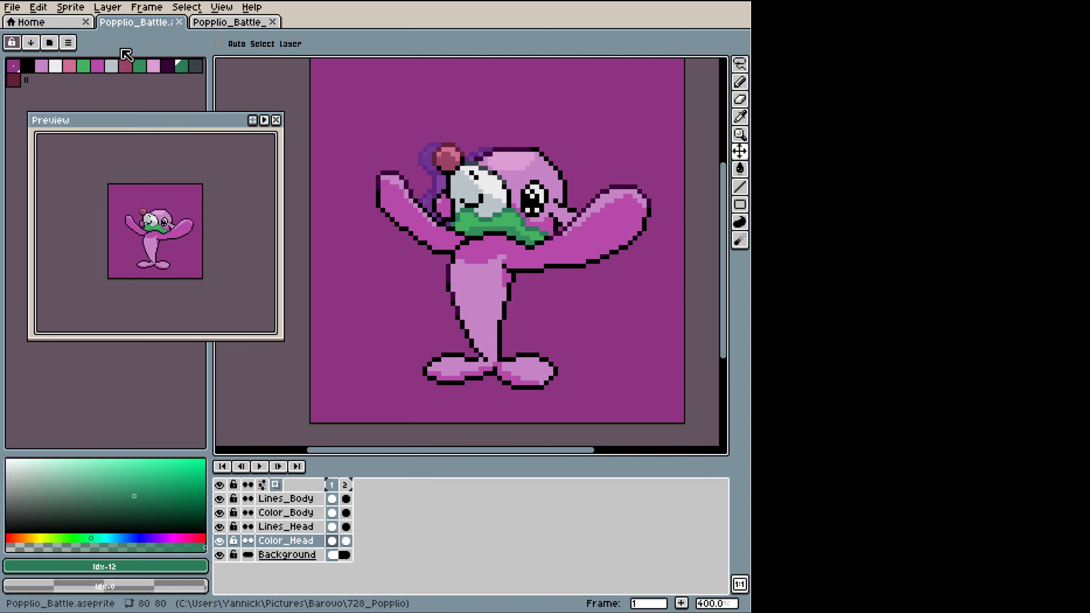
Step: Run the AS_ExportBGFix script and export the sprite sheet over Popplio_Battle.png with Open Sprite Sheet enabled
click(12, 7)
mouse_move(62, 182)
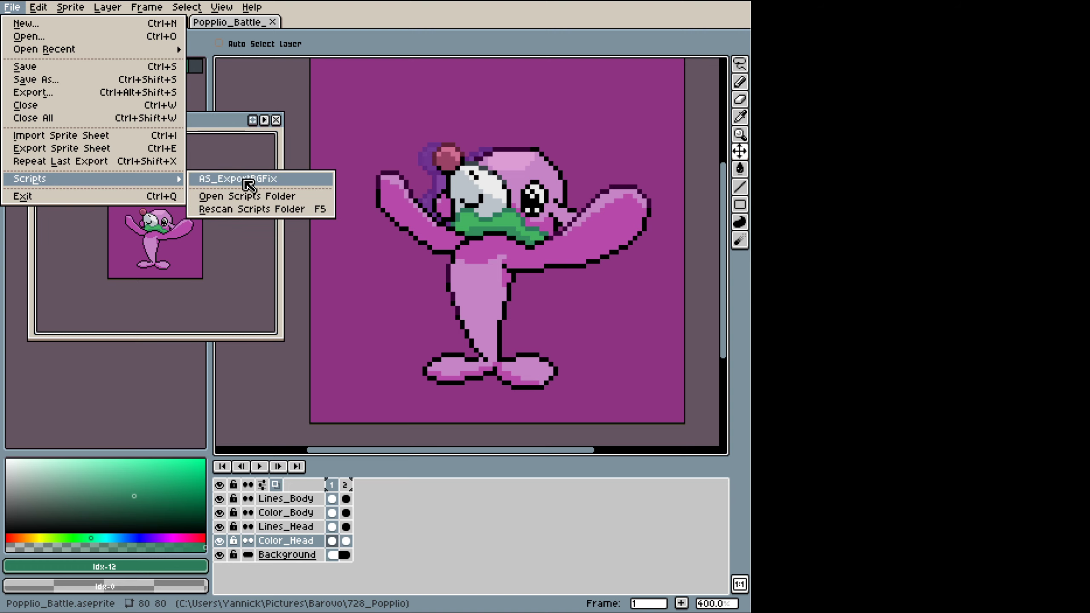
click(258, 180)
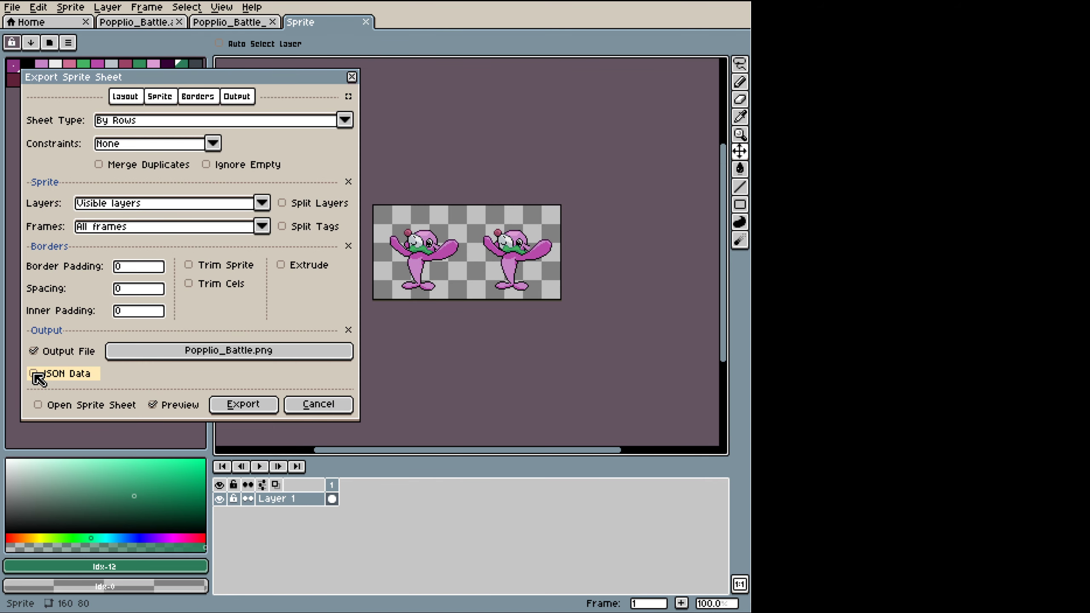
click(38, 406)
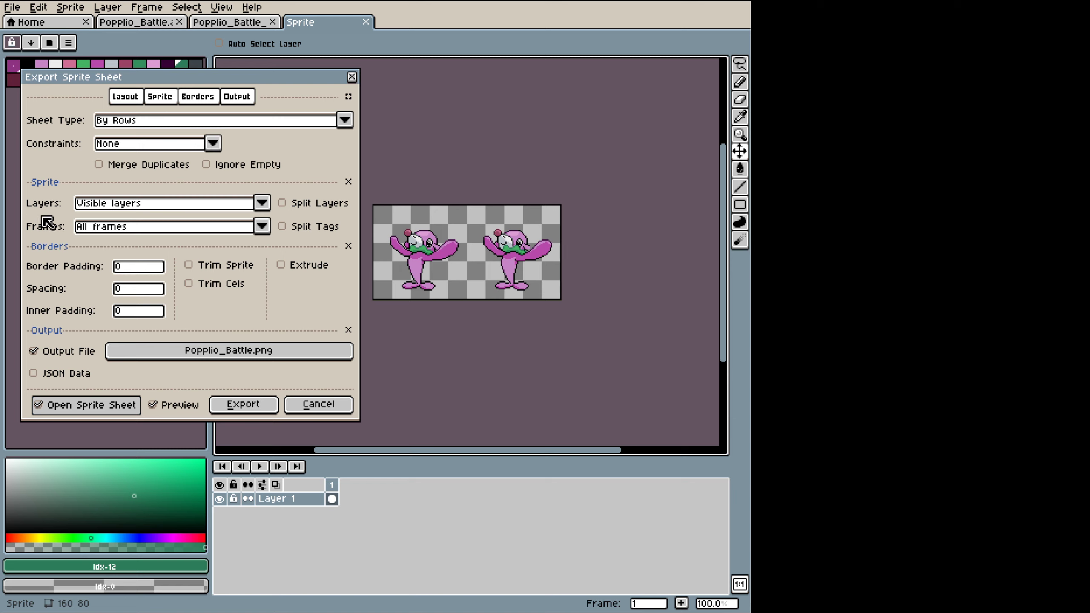
click(251, 410)
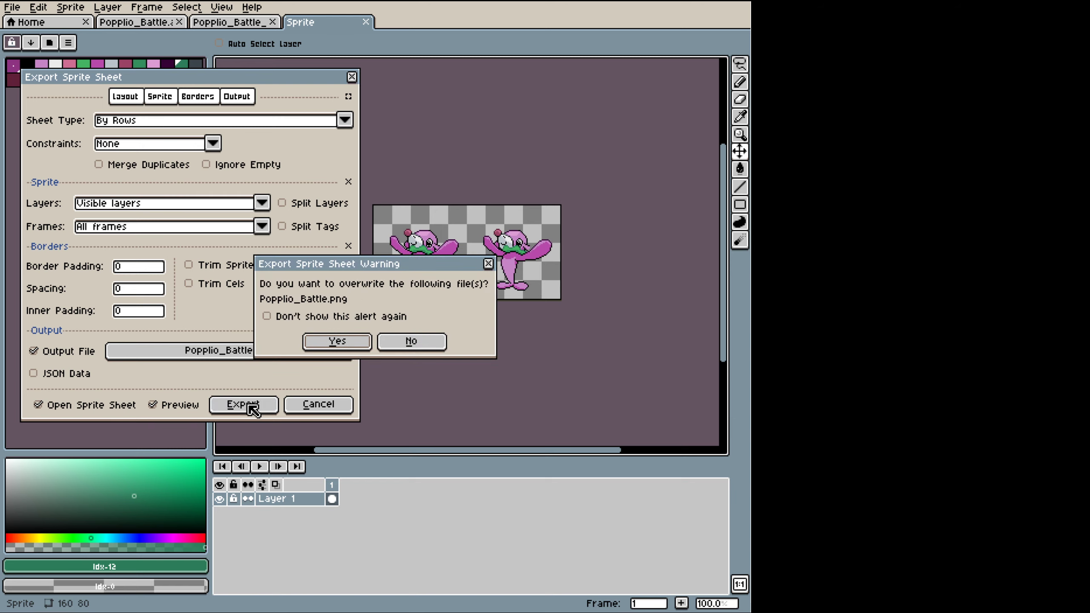
click(341, 344)
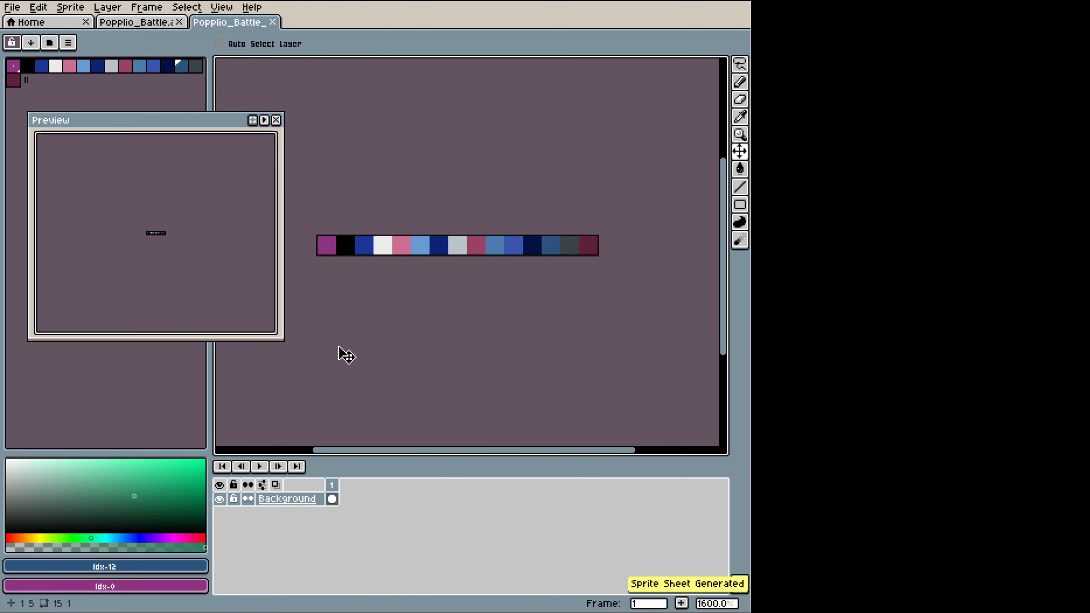
Step: Return to the Popplio_Battle.aseprite sprite and save it under its existing name
click(137, 24)
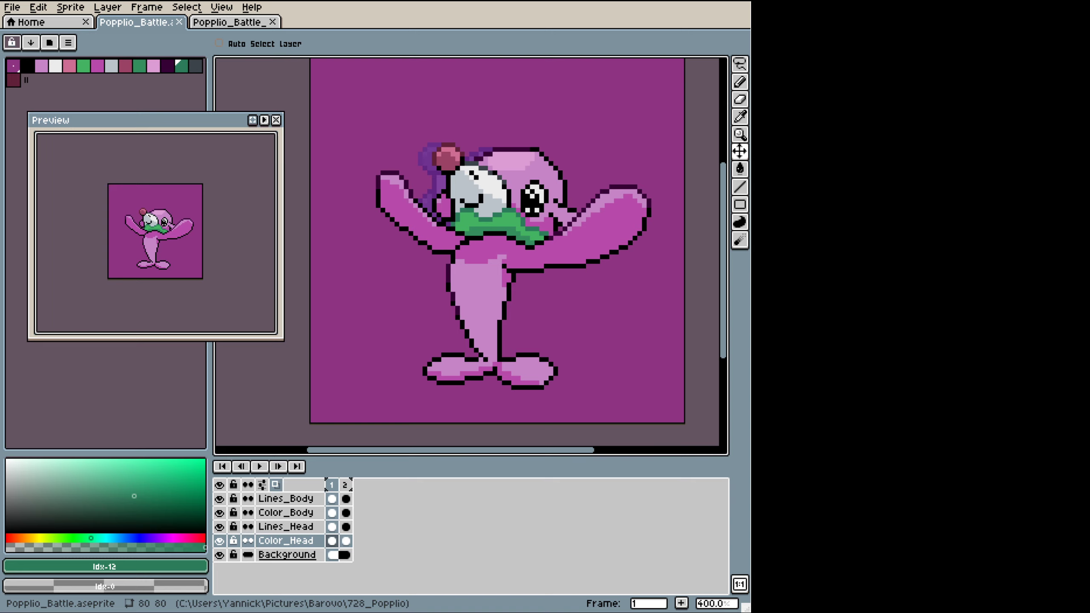
click(14, 12)
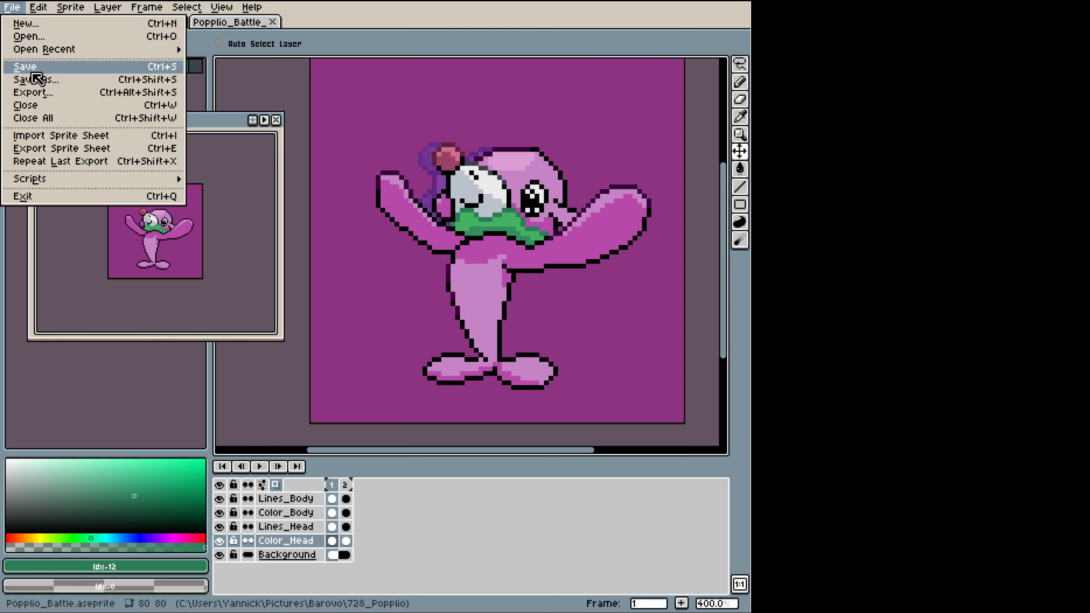
click(35, 79)
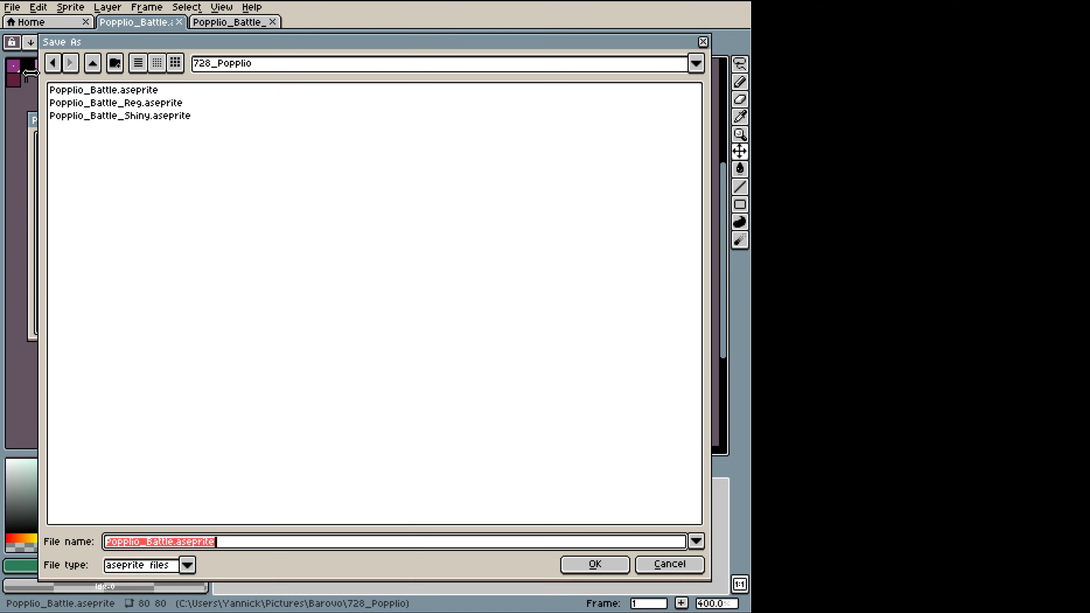
click(677, 563)
key(ctrl+s)
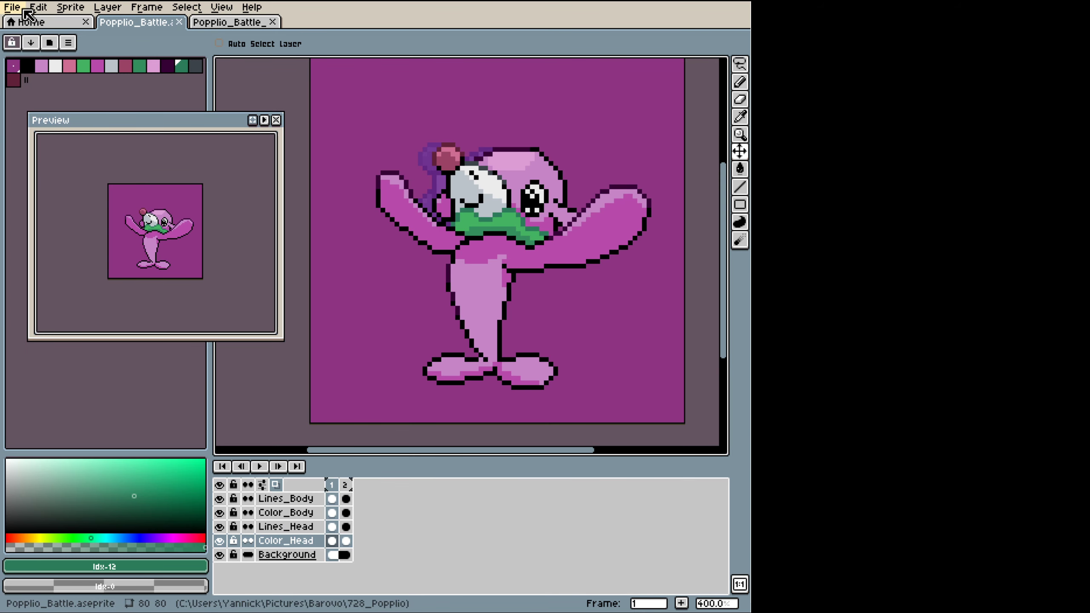
Step: Open Beedrill_Mega_Battle.aseprite from the 015_BeedrillM folder inside Barovo
click(12, 8)
click(26, 37)
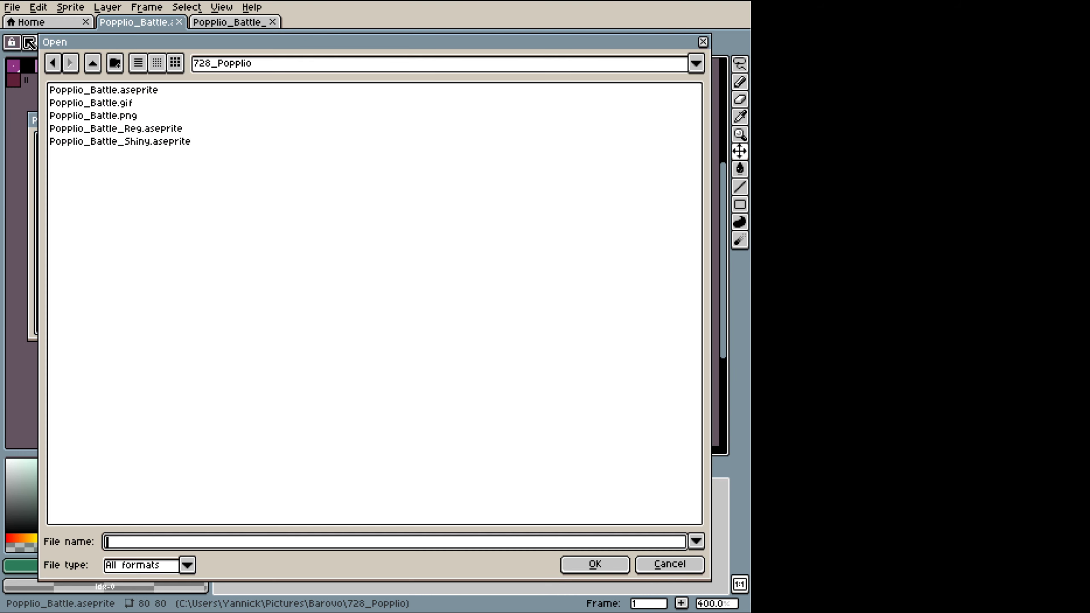
click(93, 65)
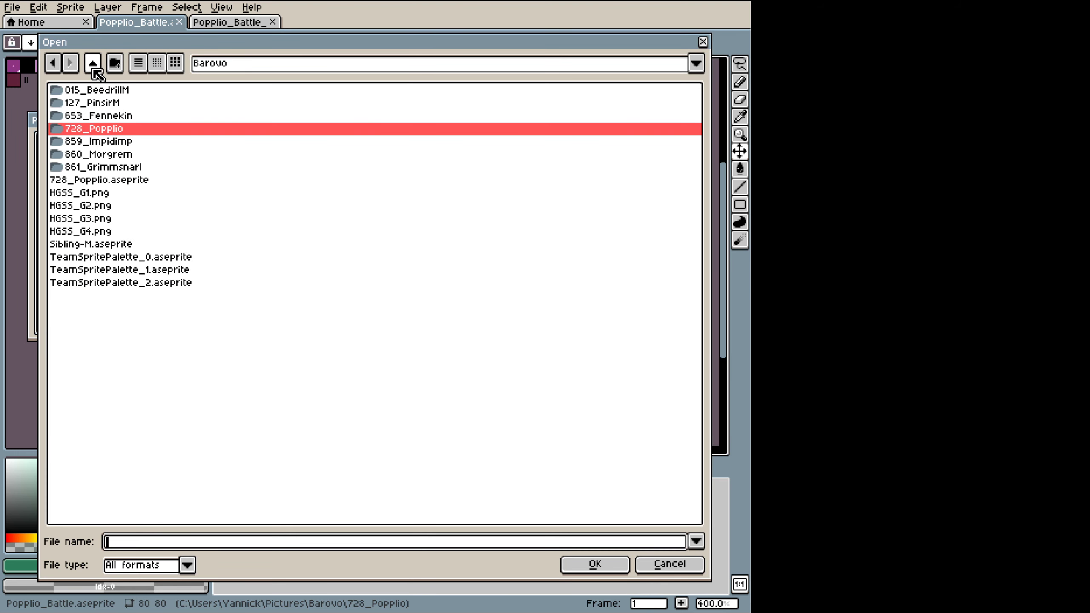
double_click(110, 93)
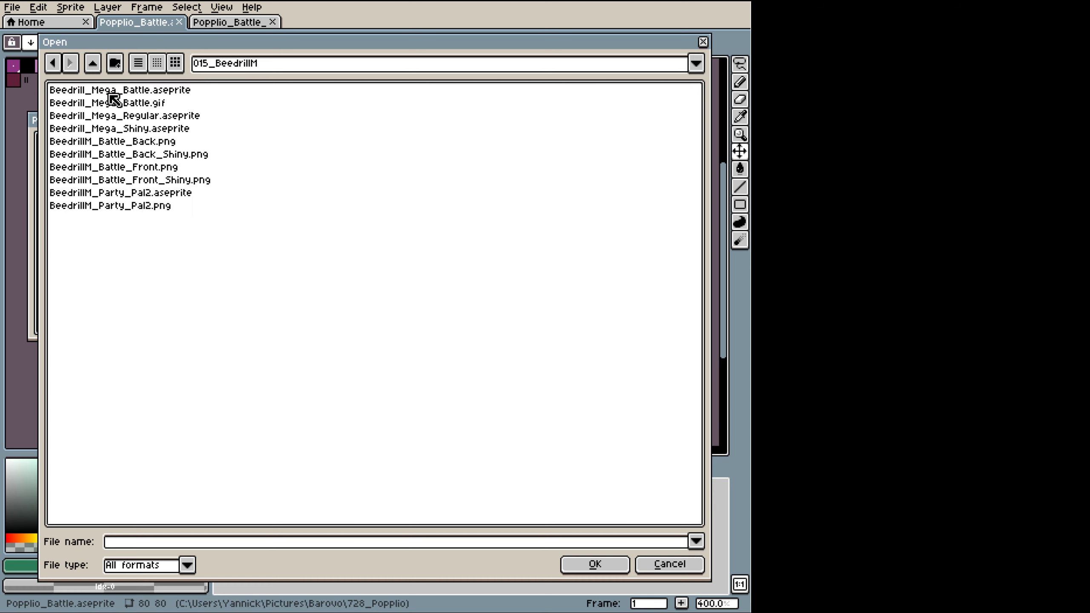
double_click(161, 90)
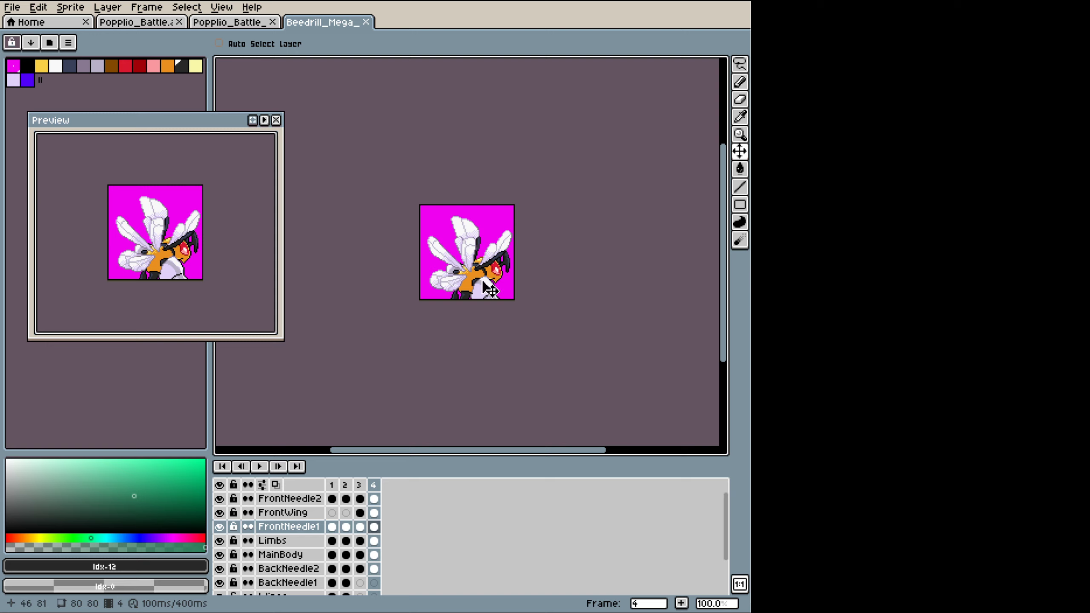
Step: Show frame 1 of the Beedrill sprite and look through its layer list from FrontNeedle2 to Background
click(335, 485)
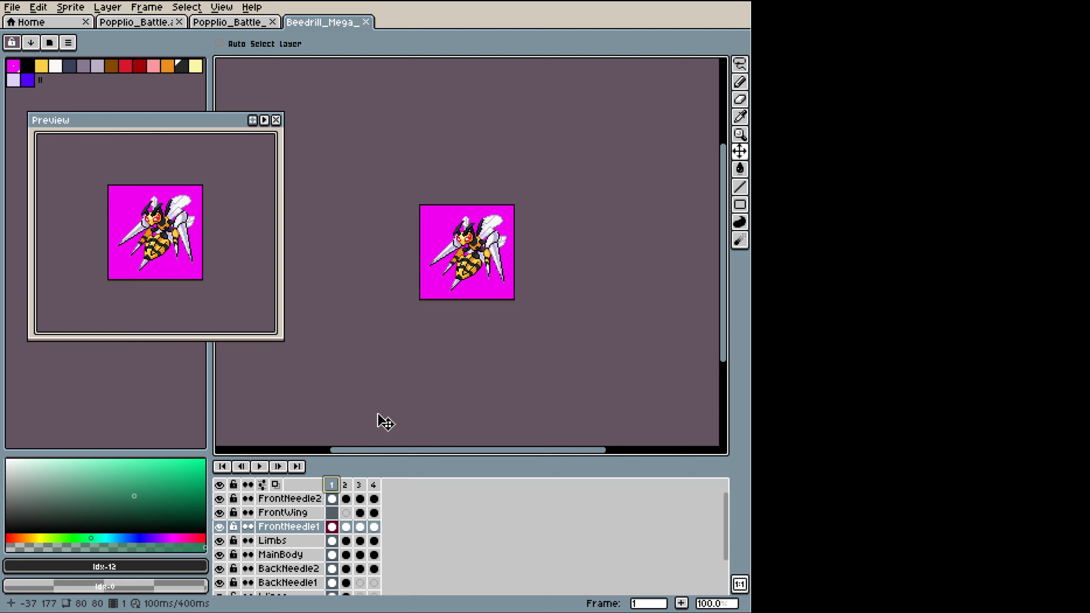
scroll(305, 536, down, 2)
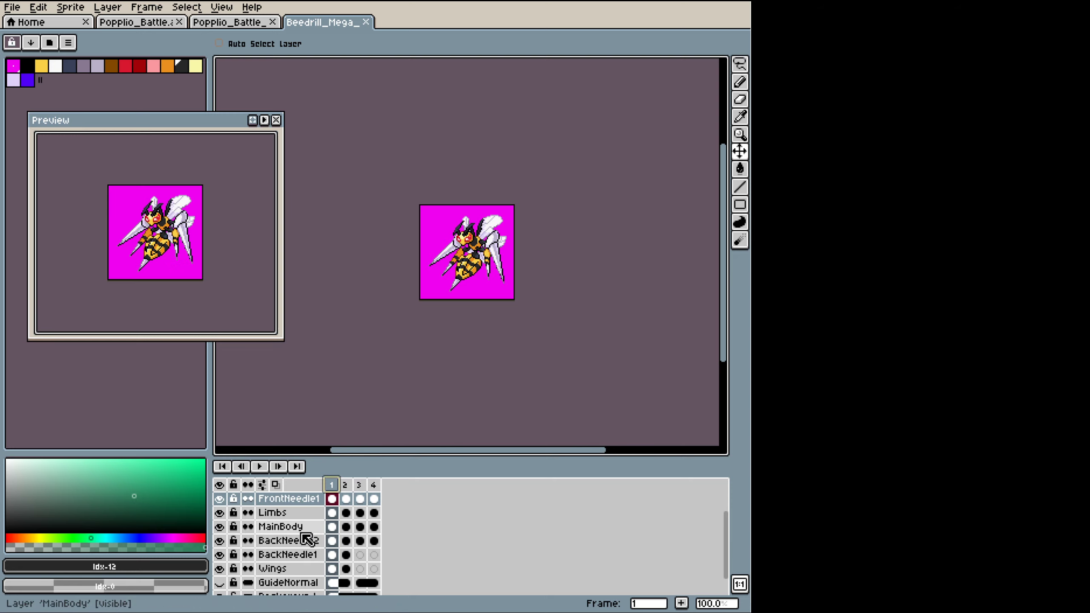
scroll(302, 541, up, 2)
scroll(300, 541, down, 1)
scroll(300, 541, down, 3)
scroll(301, 541, up, 4)
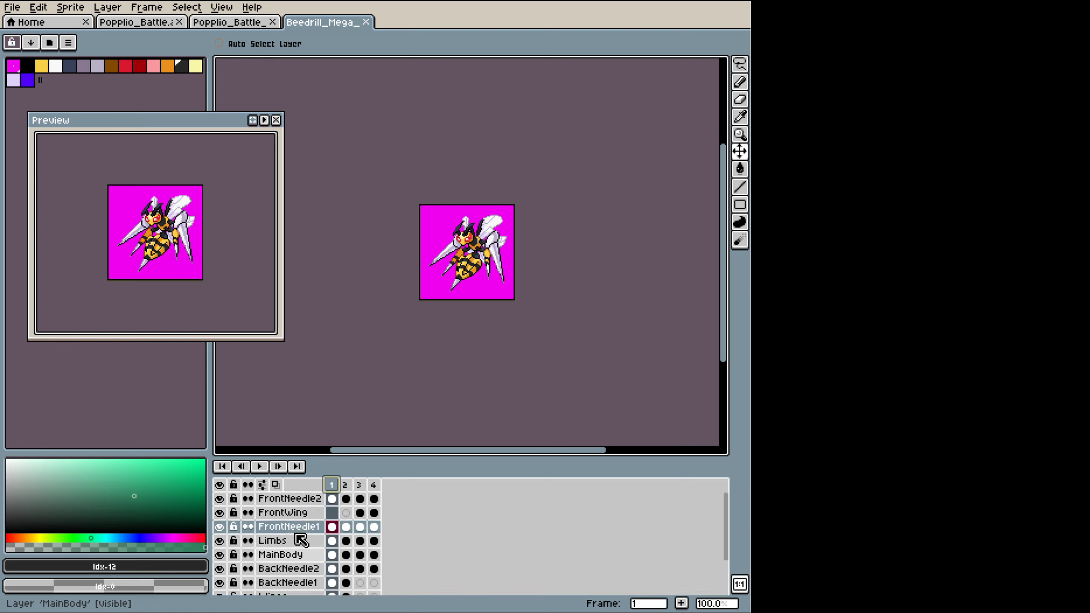
scroll(296, 537, down, 2)
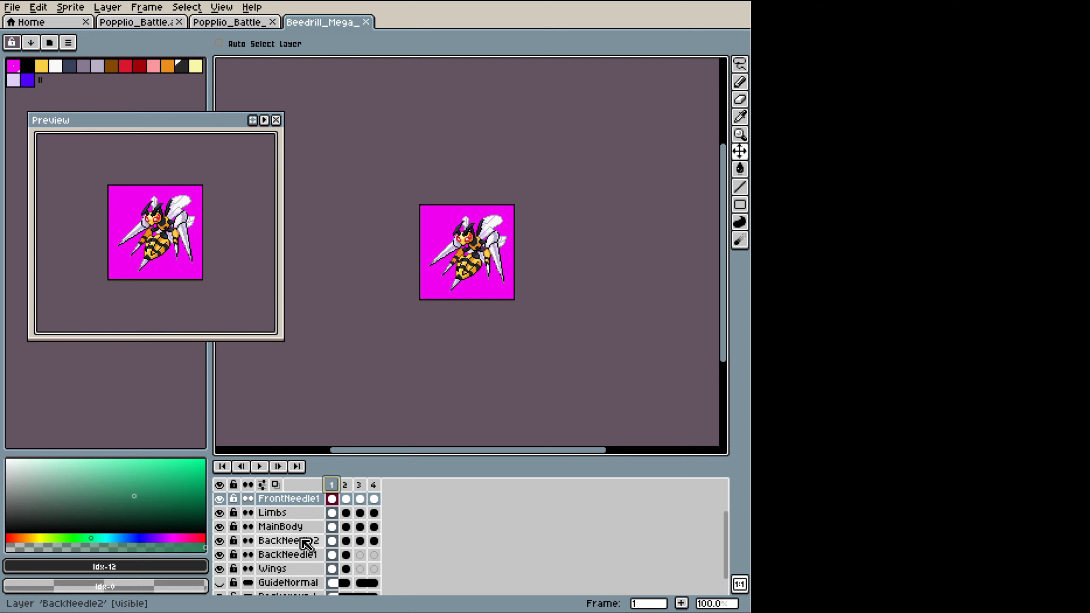
scroll(296, 533, up, 2)
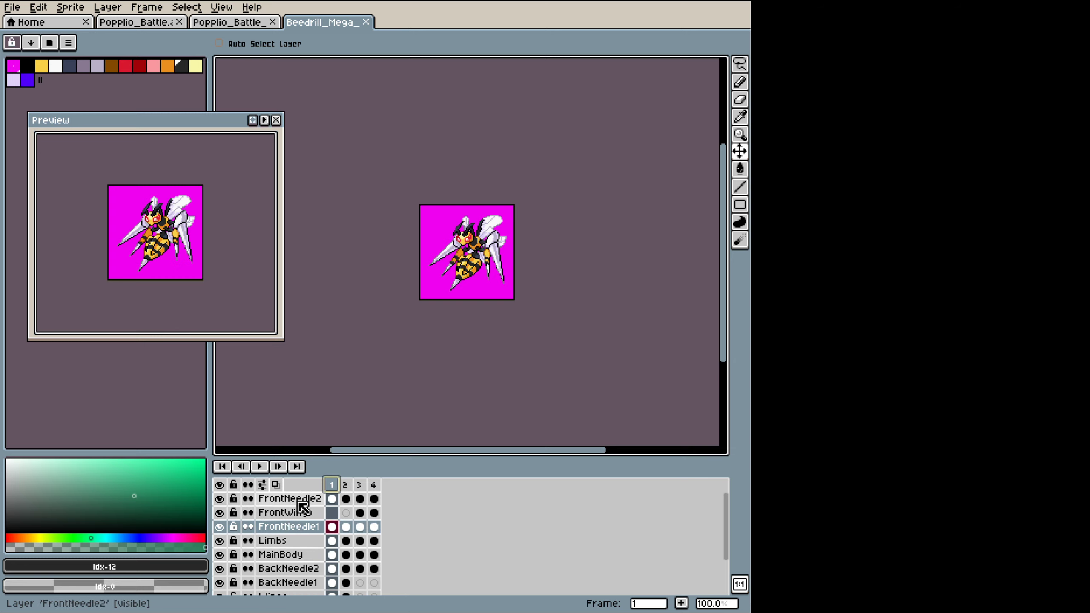
Step: Hide and reshow the FrontNeedle2 layer on frames 1 and 3 to examine which body part it holds
click(284, 500)
click(220, 500)
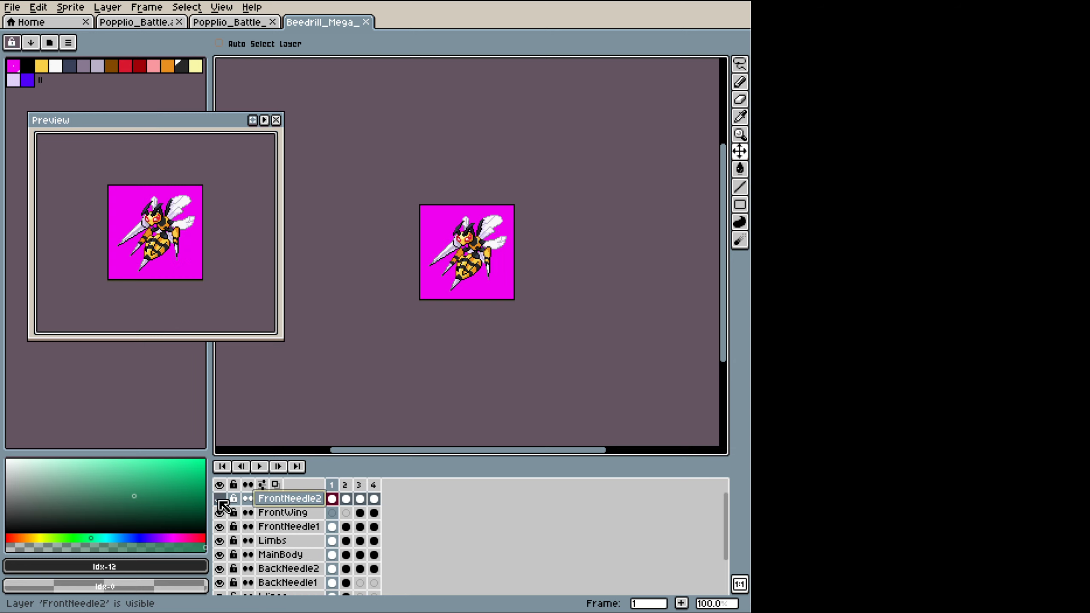
click(219, 499)
click(219, 501)
click(219, 500)
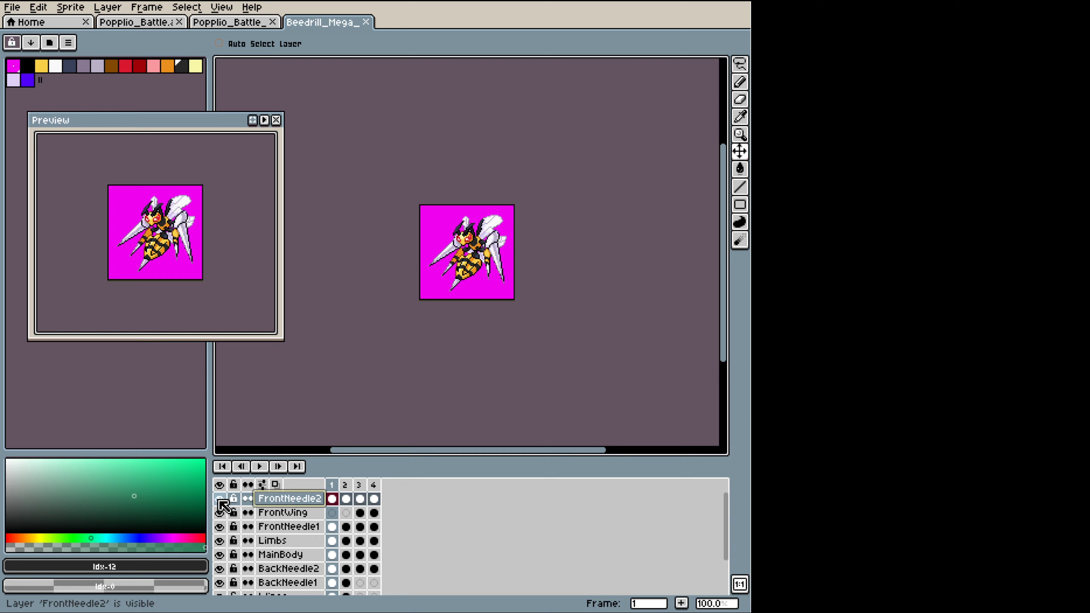
click(220, 500)
click(219, 500)
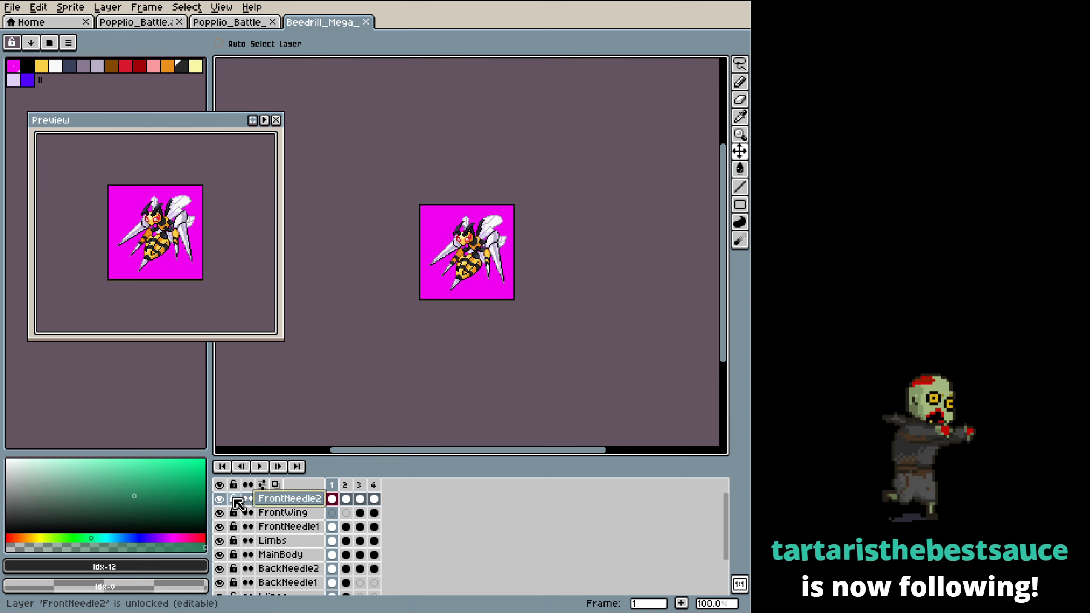
click(361, 486)
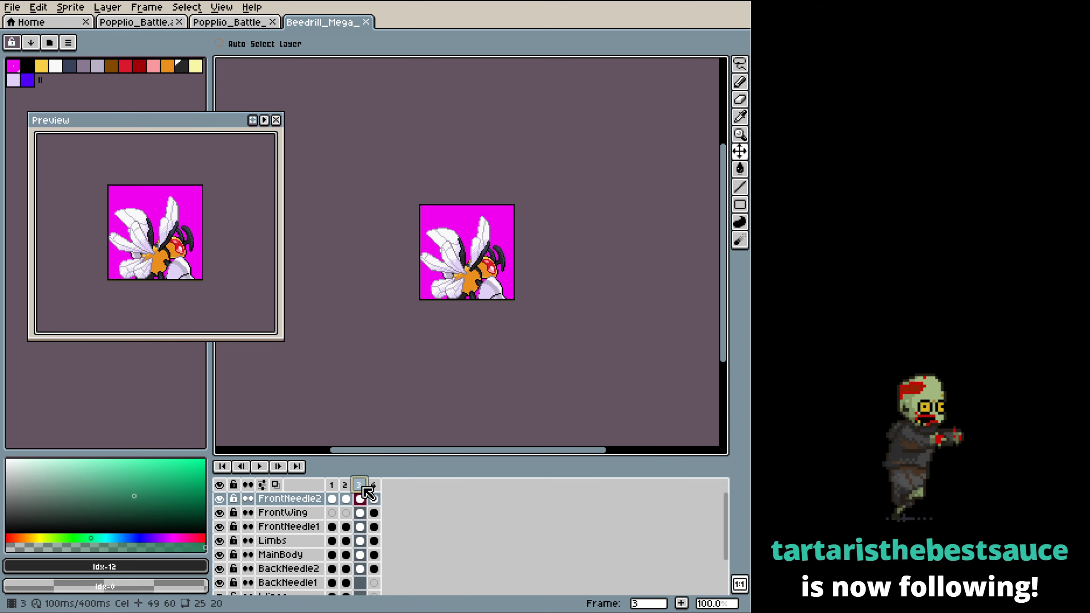
click(220, 499)
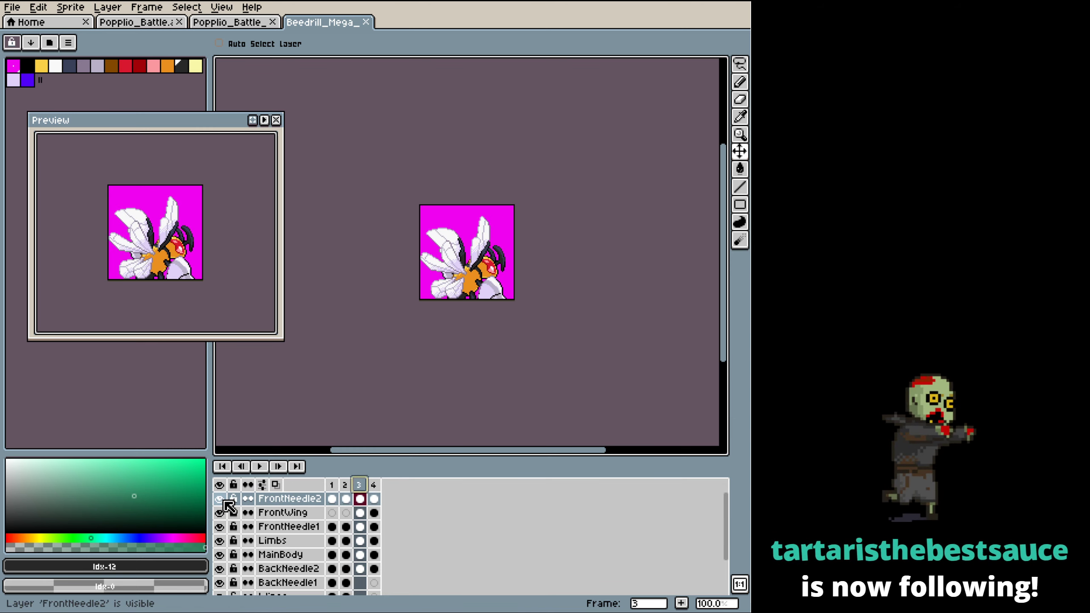
Step: Hide and reshow the FrontNeedle1 layer on frames 1 and 3 to compare its contents in both poses
click(220, 527)
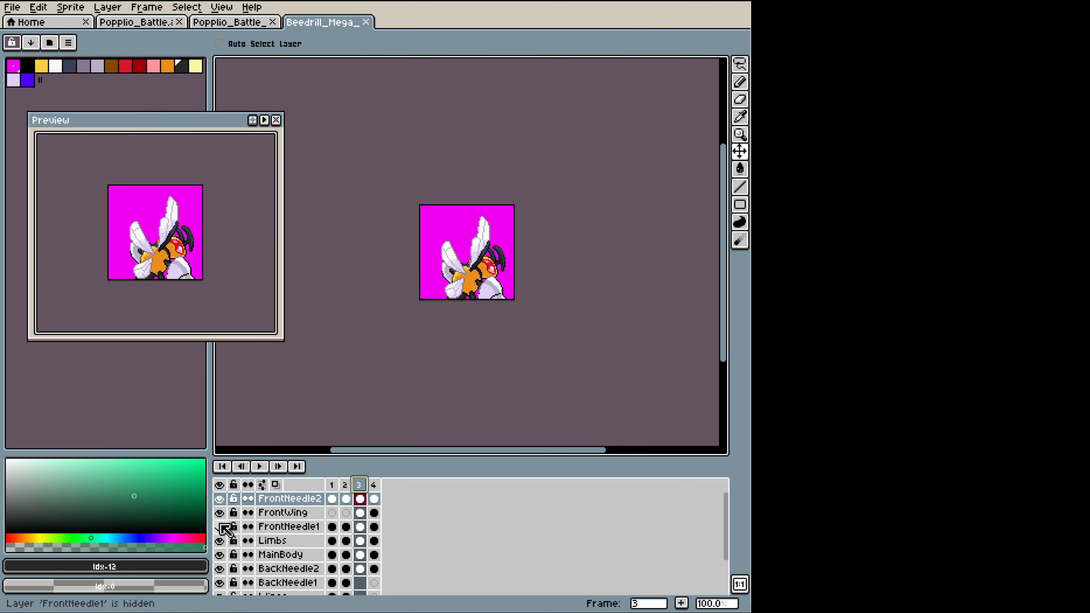
click(220, 526)
click(290, 528)
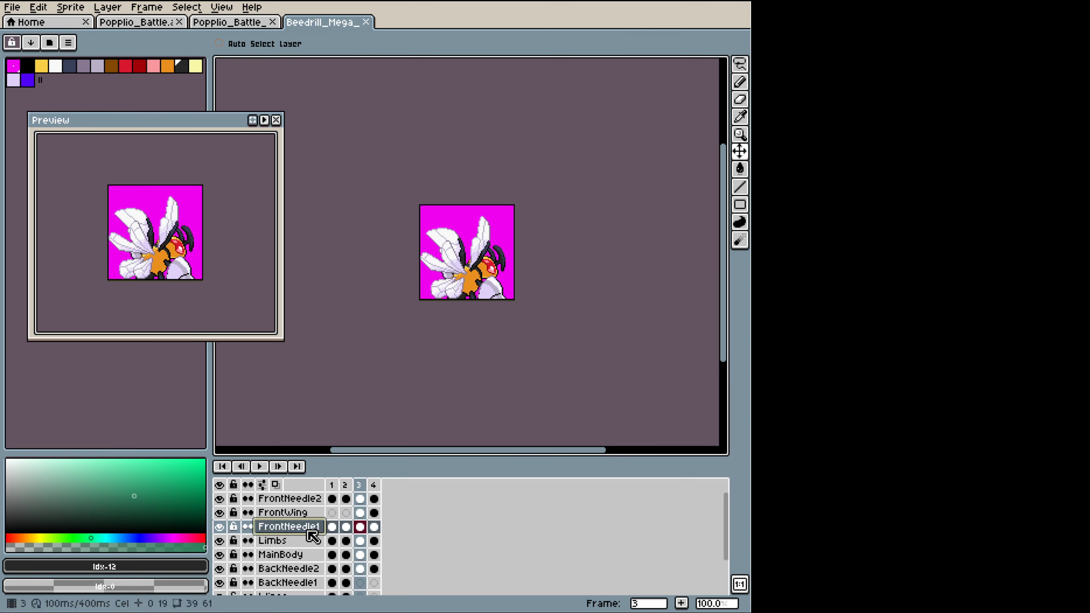
click(332, 486)
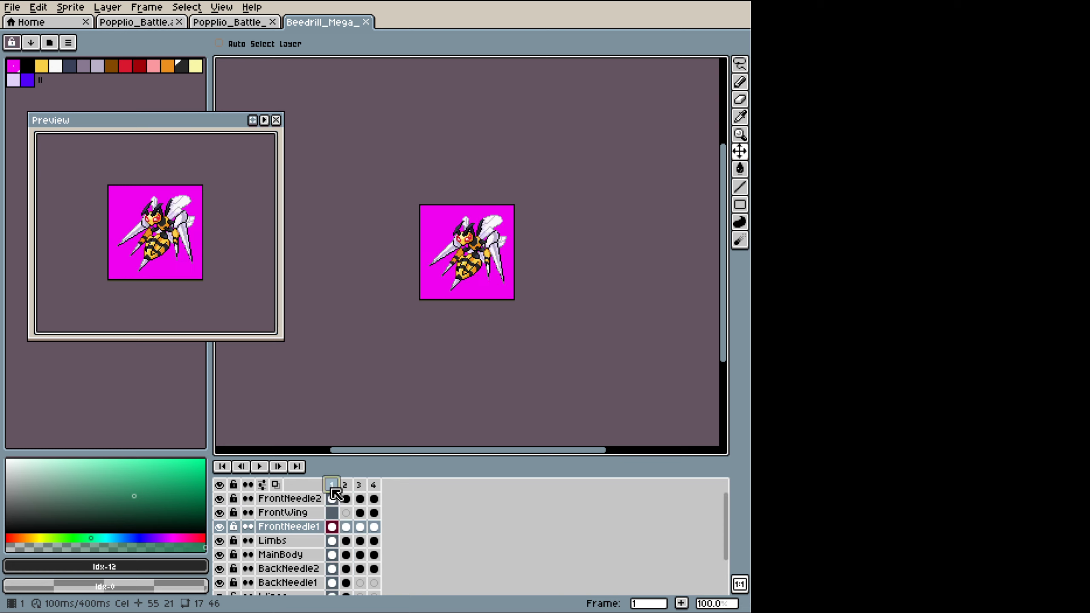
click(220, 525)
click(220, 524)
click(220, 525)
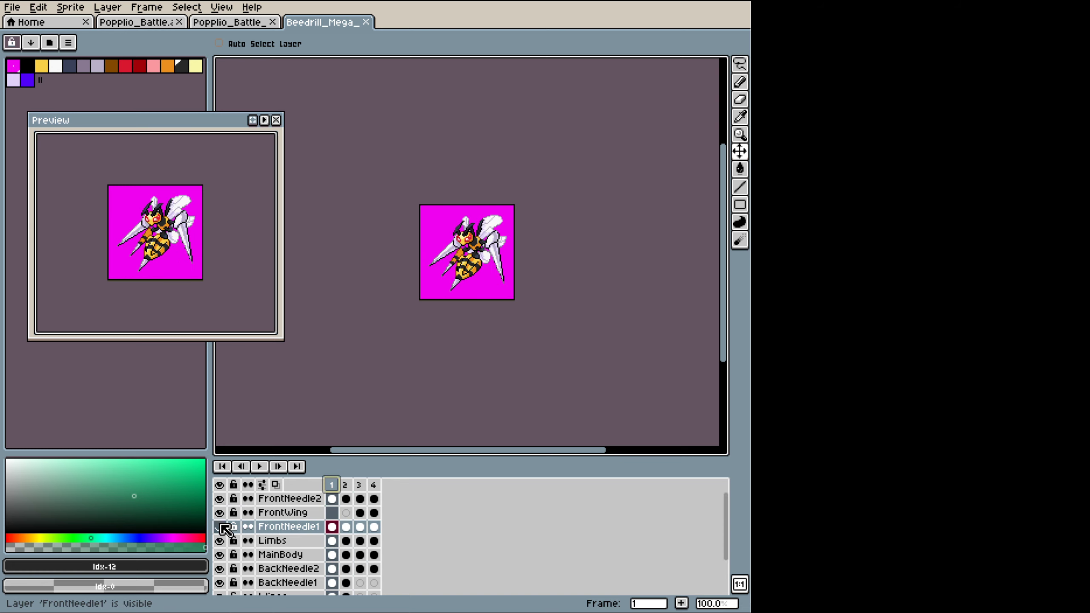
click(360, 485)
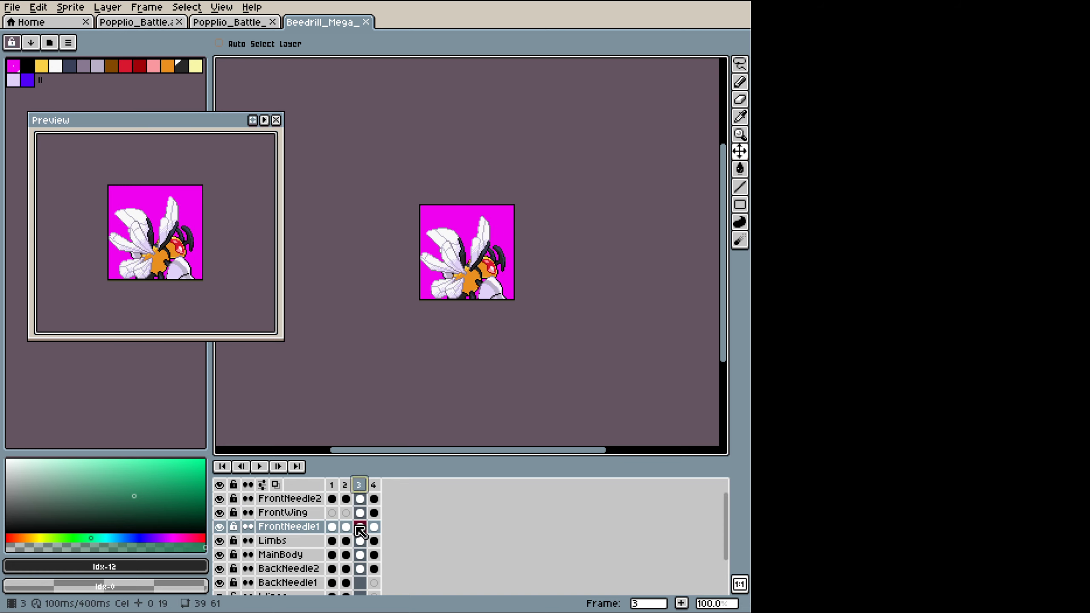
click(219, 527)
click(220, 526)
double_click(219, 527)
click(219, 527)
click(219, 527)
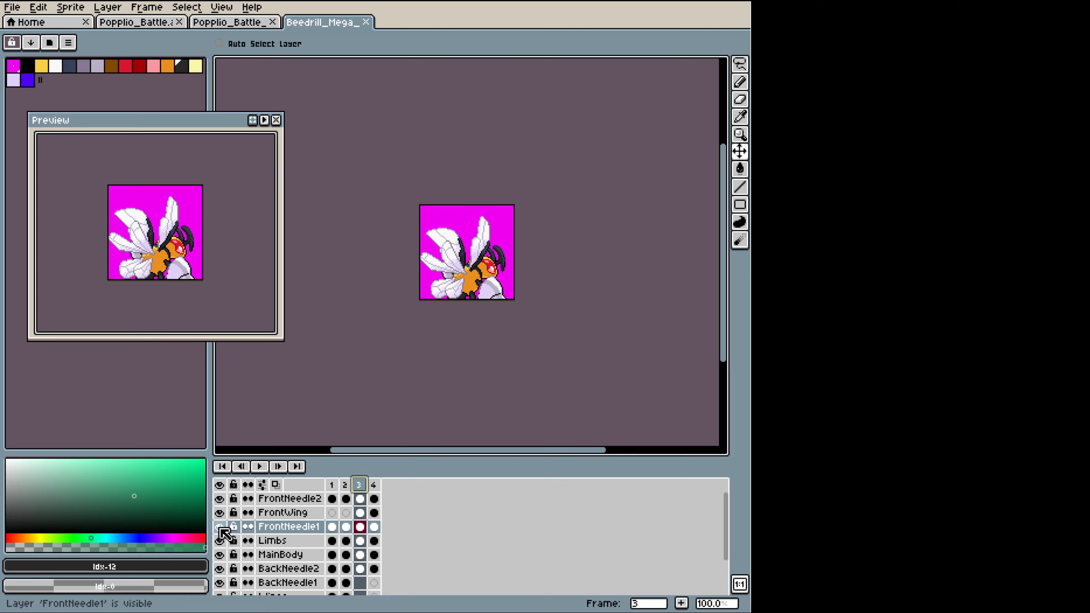
Step: Check what the FrontWing layer contributes by switching its visibility off and on in frames 1 and 3
scroll(296, 510, down, 2)
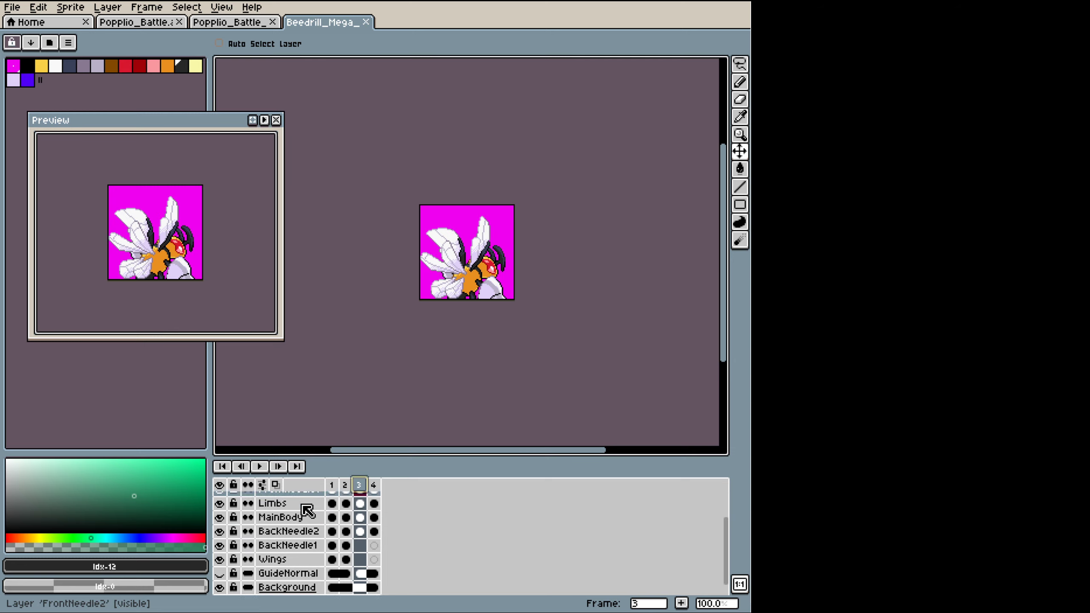
scroll(307, 510, up, 2)
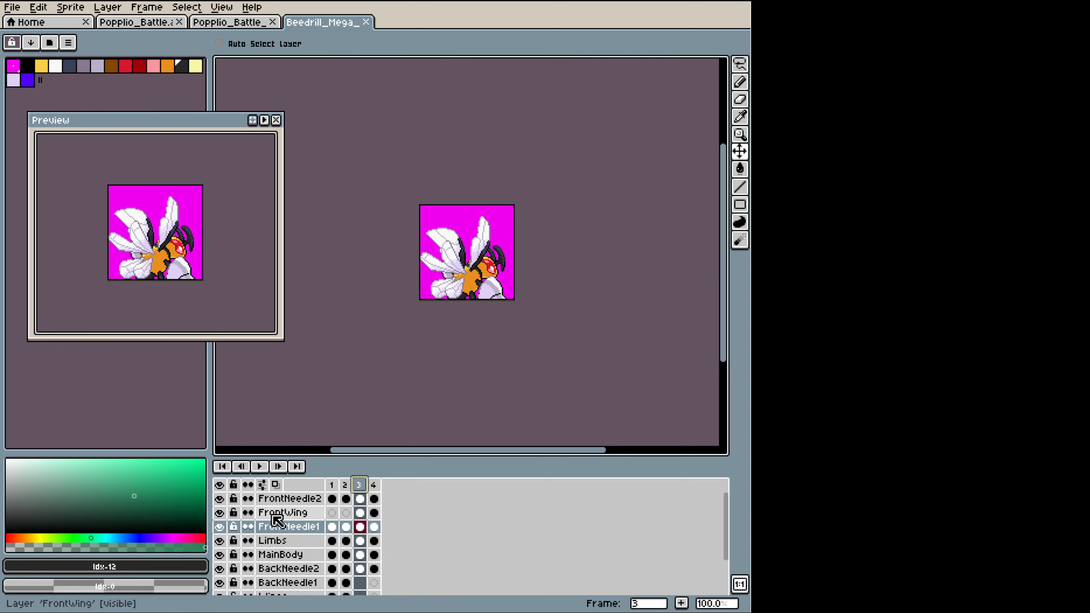
click(331, 485)
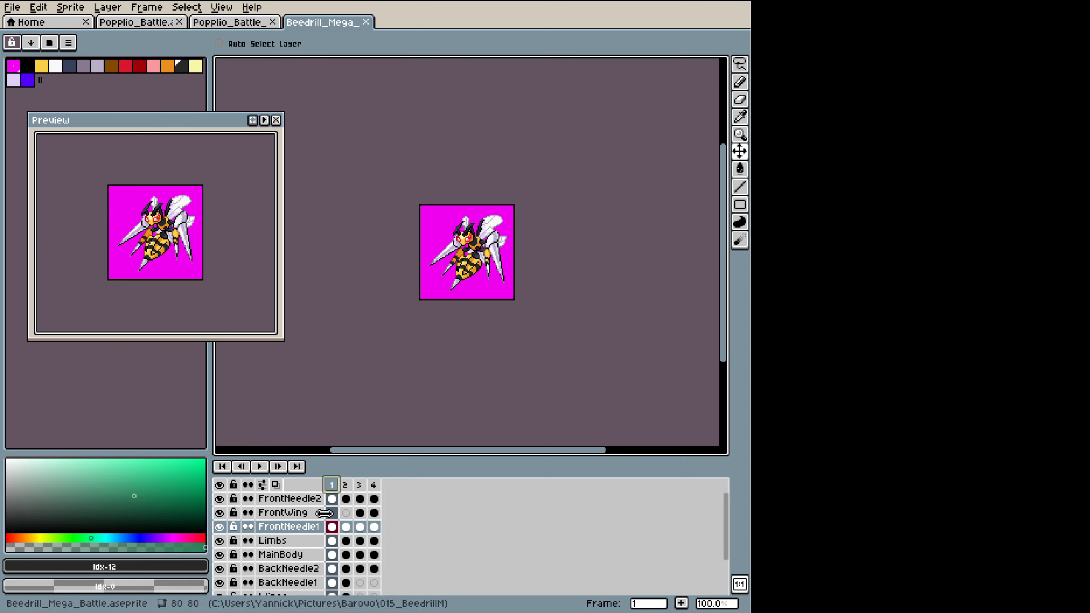
click(296, 513)
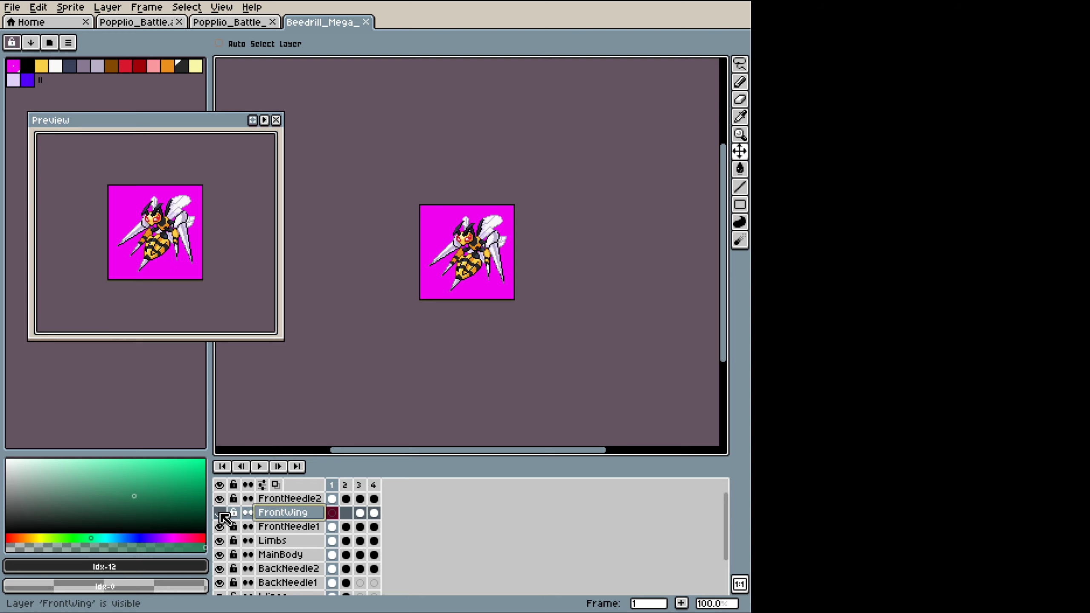
click(359, 484)
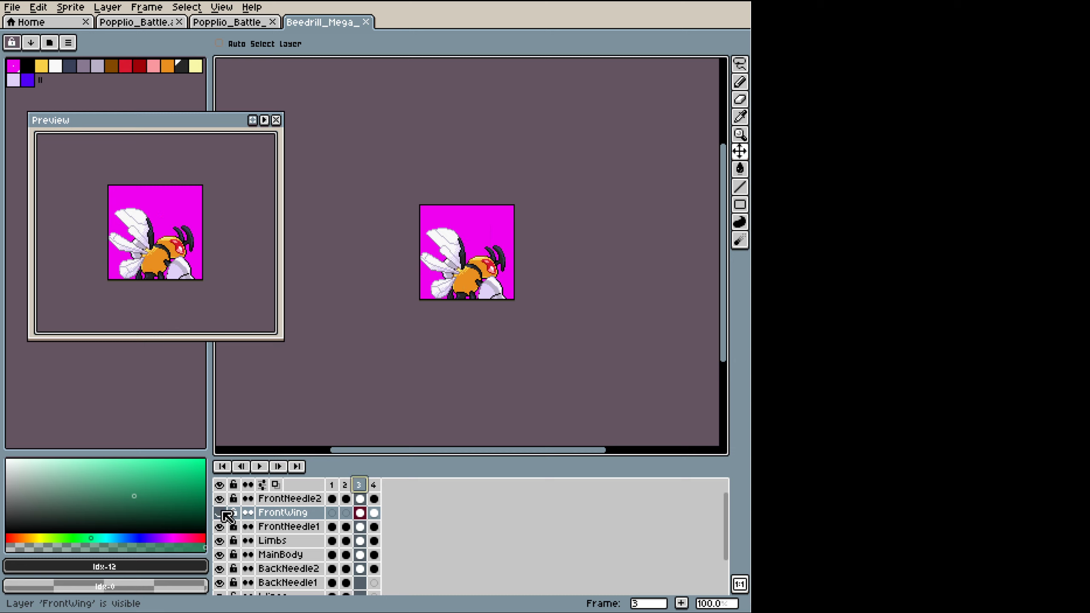
click(334, 484)
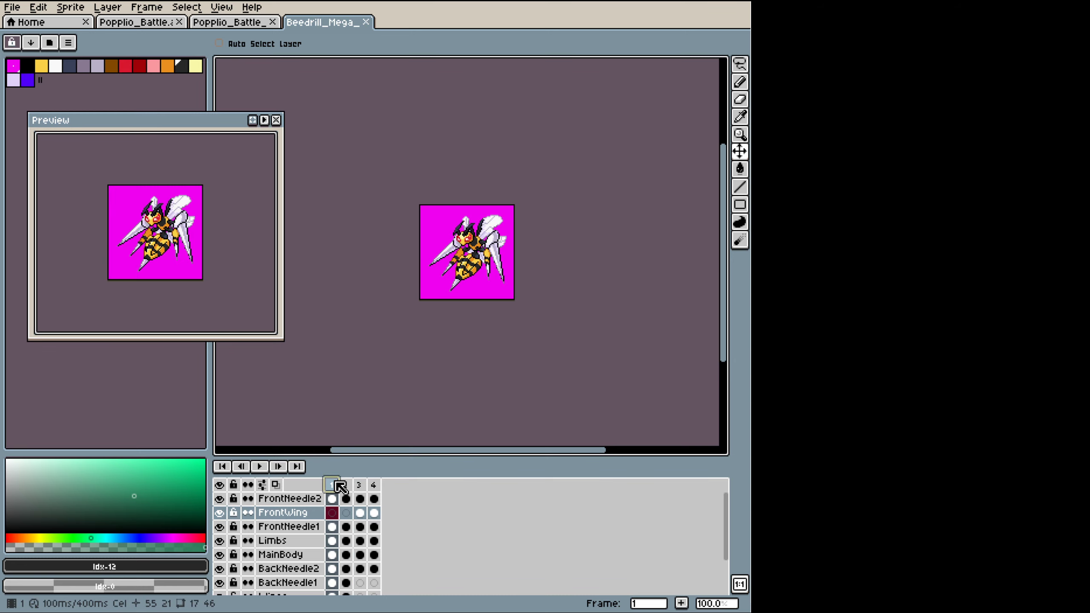
Step: Go through the Beedrill animation frames and review the remaining layers down to GuideNormal and Background
scroll(339, 487, down, 2)
scroll(338, 490, up, 2)
key(Right)
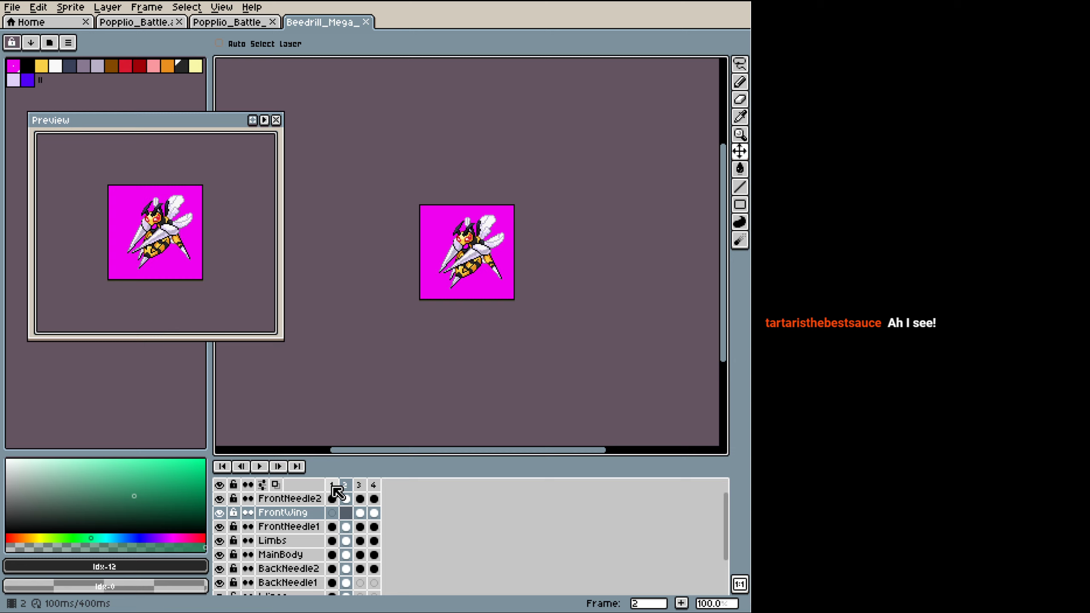
key(Right)
key(Right)
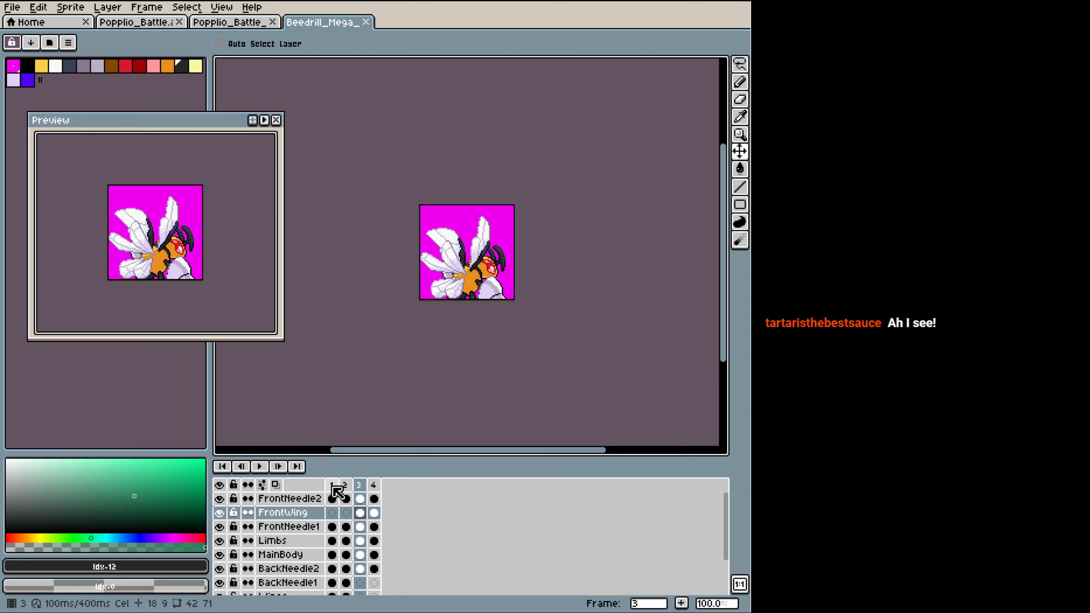
key(Left)
scroll(337, 492, down, 3)
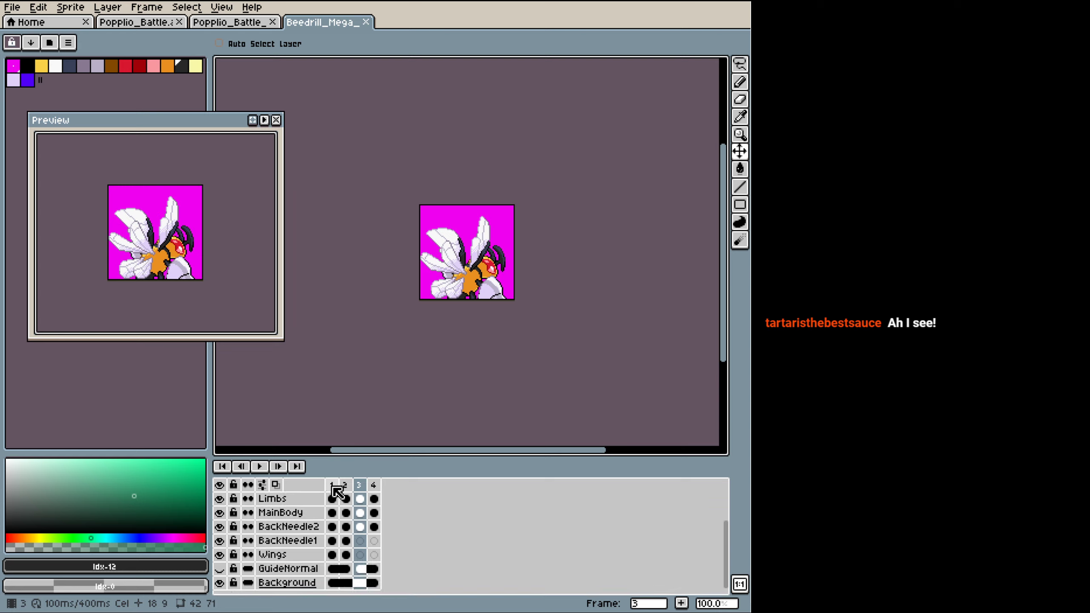
scroll(337, 492, up, 2)
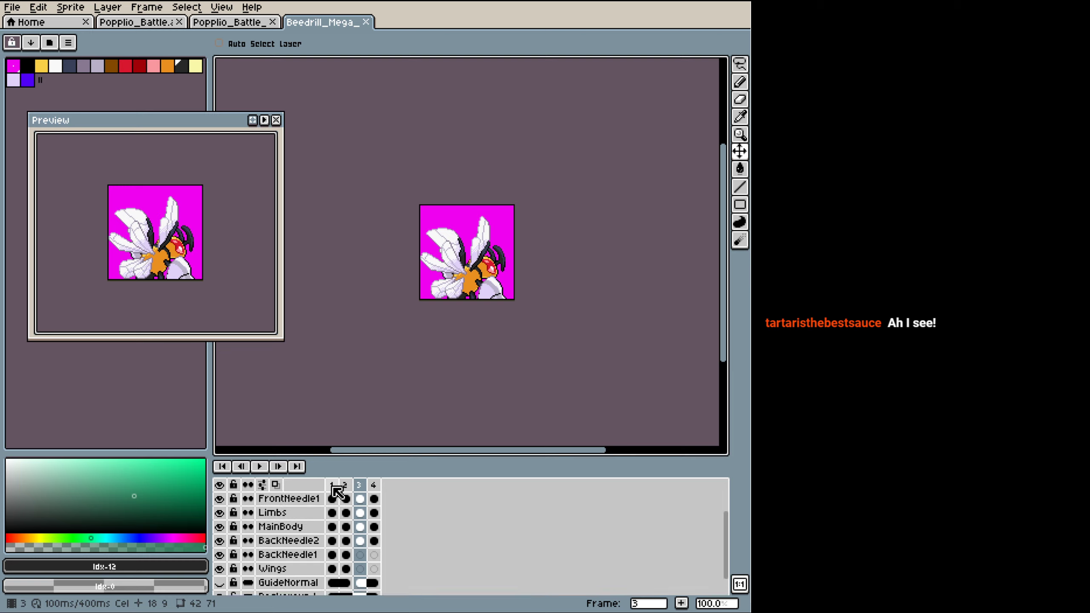